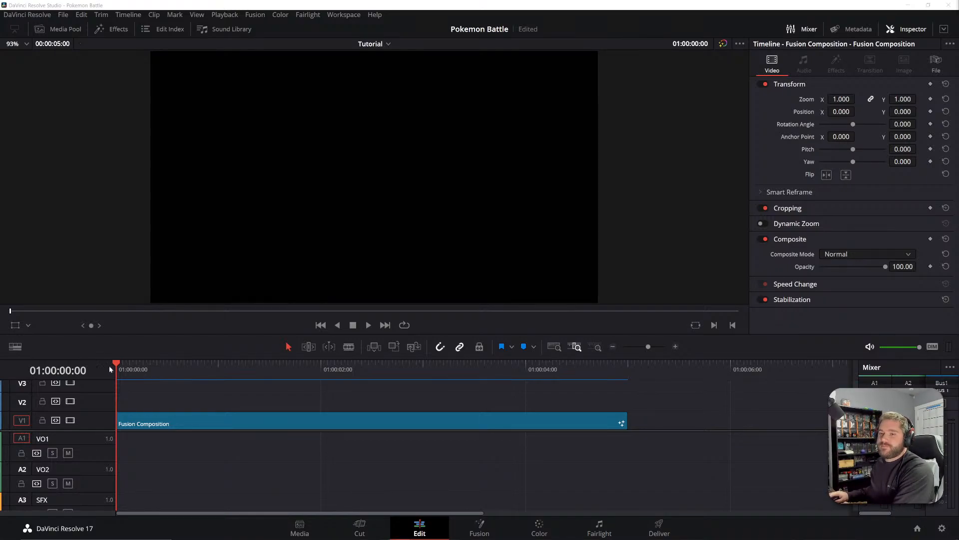
- Delete the existing composition from track V1 and place a new Fusion Composition effect at the start of the track
{"action": "left_click", "coordinate": [360, 428]}
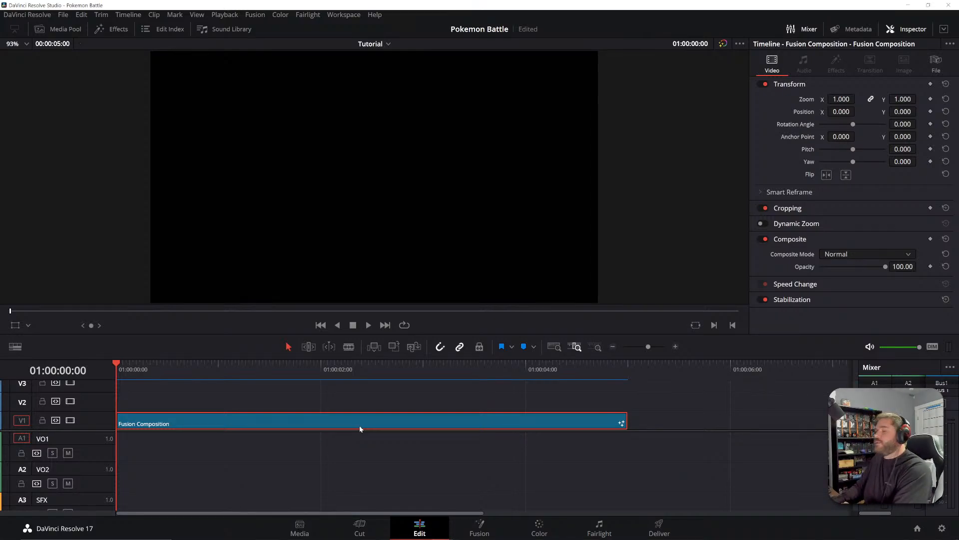
{"action": "key", "text": "Delete"}
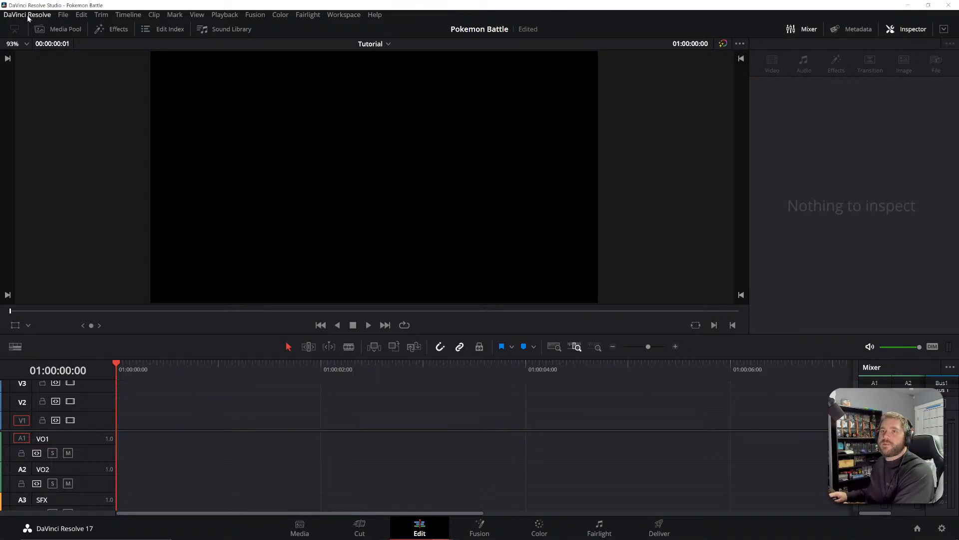
{"action": "left_click", "coordinate": [112, 29]}
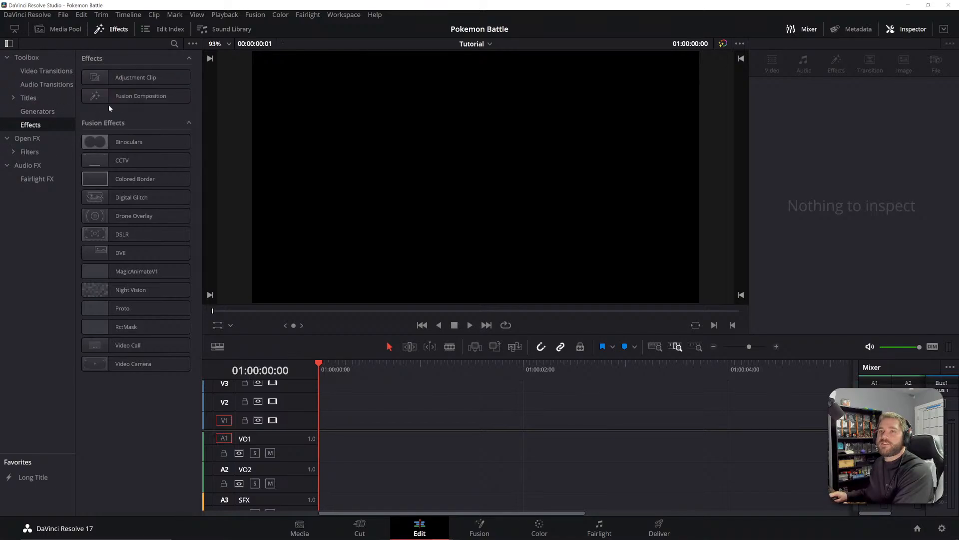
{"action": "left_click_drag", "start_coordinate": [111, 100], "coordinate": [337, 424]}
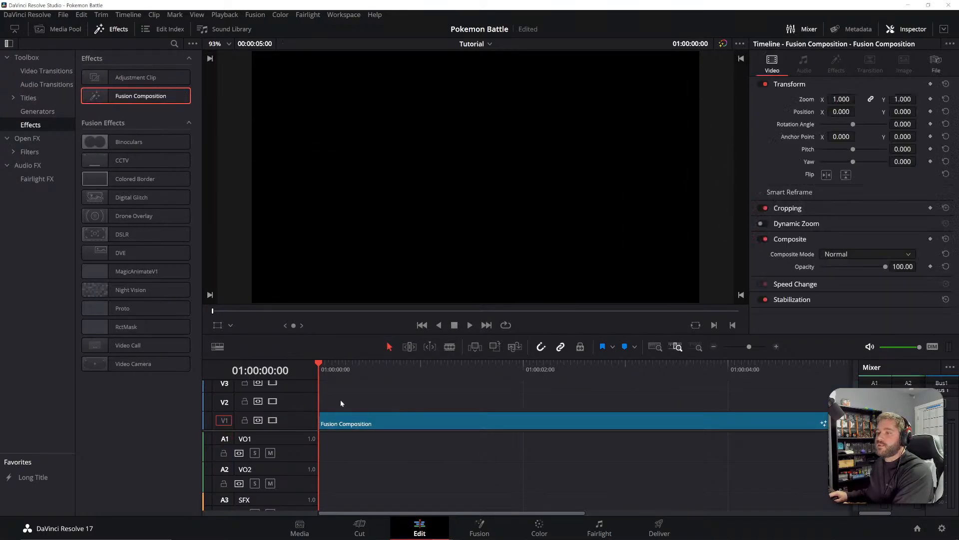
{"action": "left_click_drag", "start_coordinate": [320, 368], "coordinate": [345, 367]}
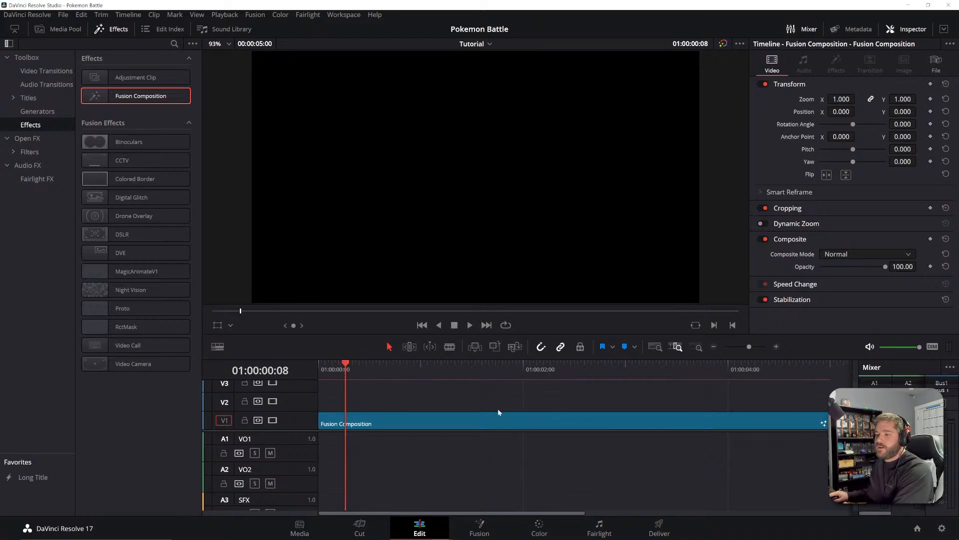
- Open the new composition on the Fusion page and move the MediaOut1 node farther right, leaving room for other nodes
{"action": "left_click", "coordinate": [480, 528]}
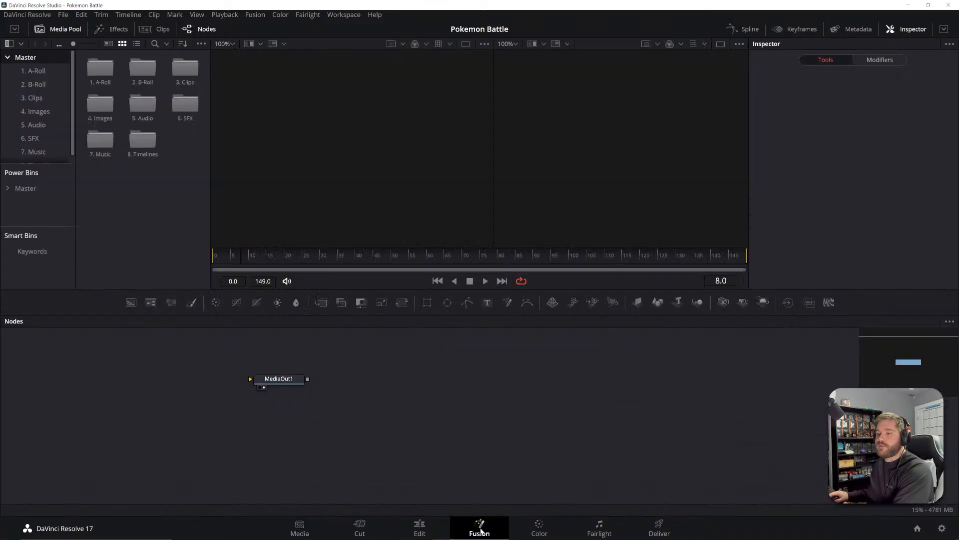
{"action": "left_click_drag", "start_coordinate": [312, 394], "coordinate": [566, 414]}
{"action": "left_click_drag", "start_coordinate": [392, 406], "coordinate": [509, 417]}
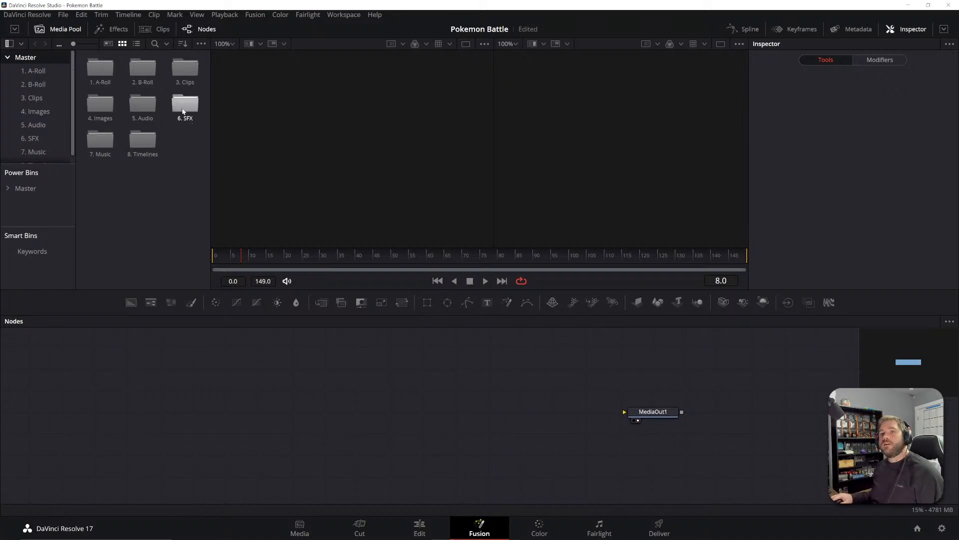
- Add the gameboy image from the 4. Images bin to the node graph, to the left of MediaOut1
{"action": "scroll", "coordinate": [34, 104], "scroll_direction": "down", "scroll_amount": 1}
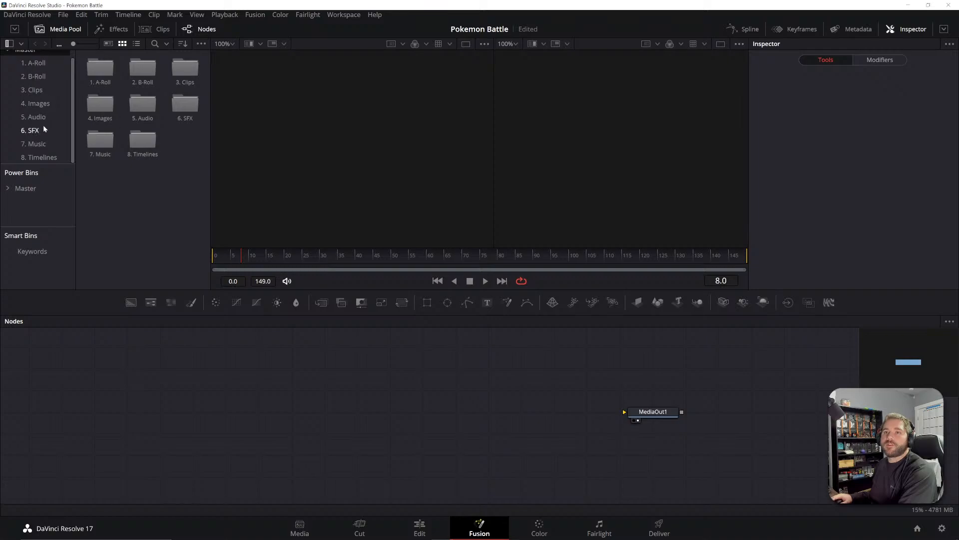
{"action": "left_click", "coordinate": [42, 106]}
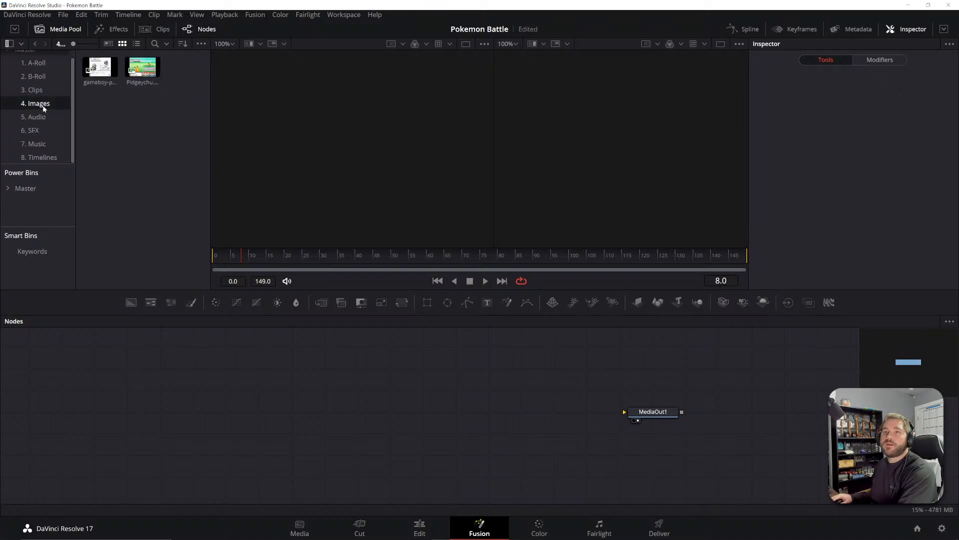
{"action": "left_click_drag", "start_coordinate": [103, 70], "coordinate": [357, 412]}
{"action": "left_click", "coordinate": [260, 371]}
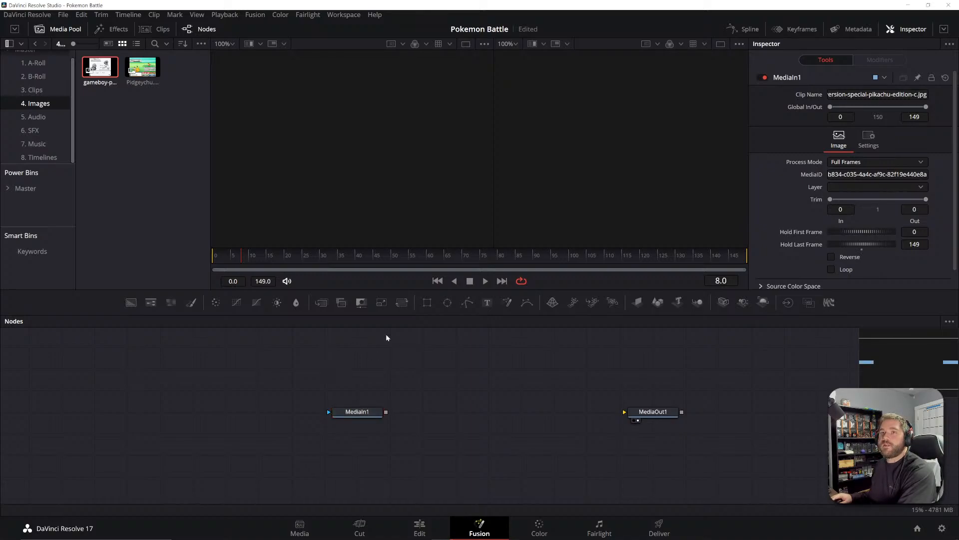
{"action": "left_click", "coordinate": [164, 94]}
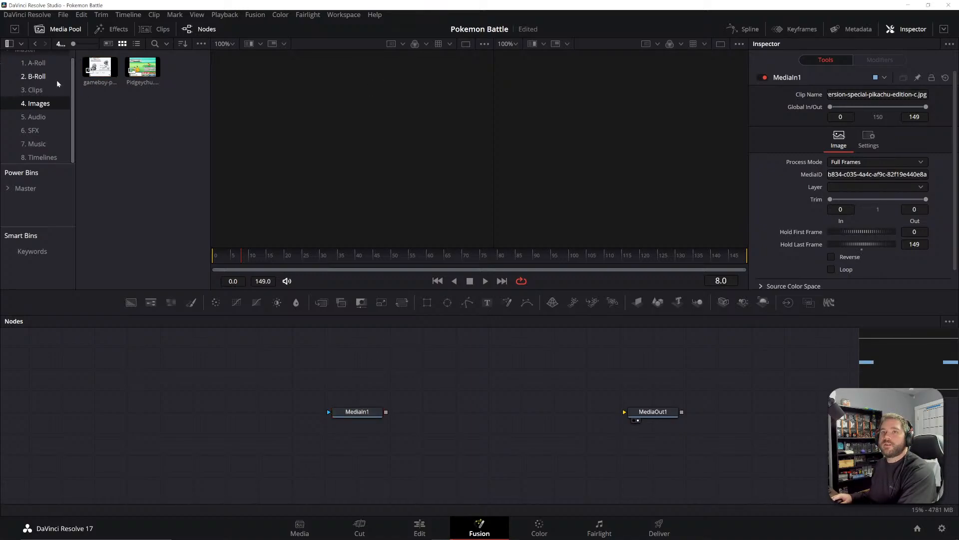
- Add the 2021-08-09 clip from the 3. Clips bin to the node graph and shift MediaIn1 right and down to make room
{"action": "left_click", "coordinate": [35, 90]}
{"action": "left_click_drag", "start_coordinate": [100, 66], "coordinate": [190, 418]}
{"action": "left_click", "coordinate": [181, 419]}
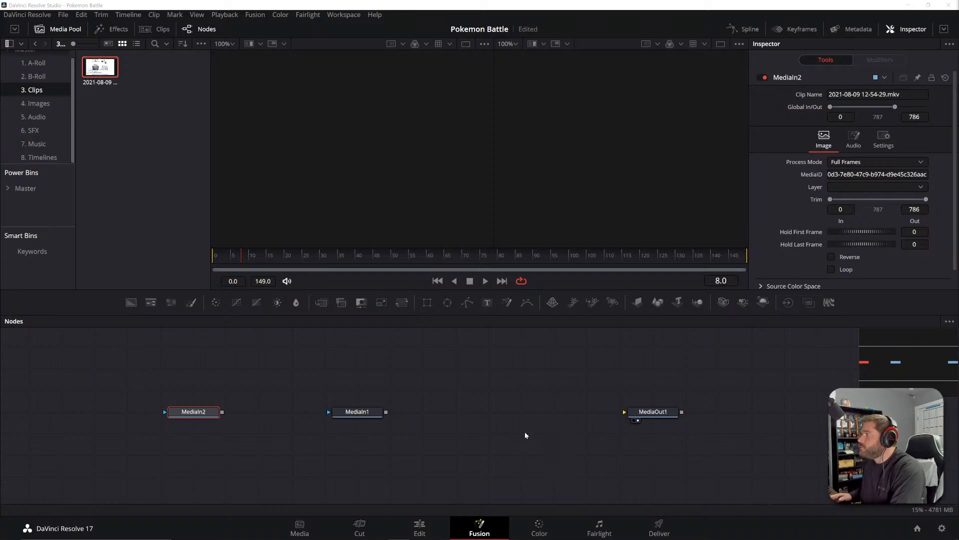
{"action": "left_click_drag", "start_coordinate": [372, 410], "coordinate": [439, 411]}
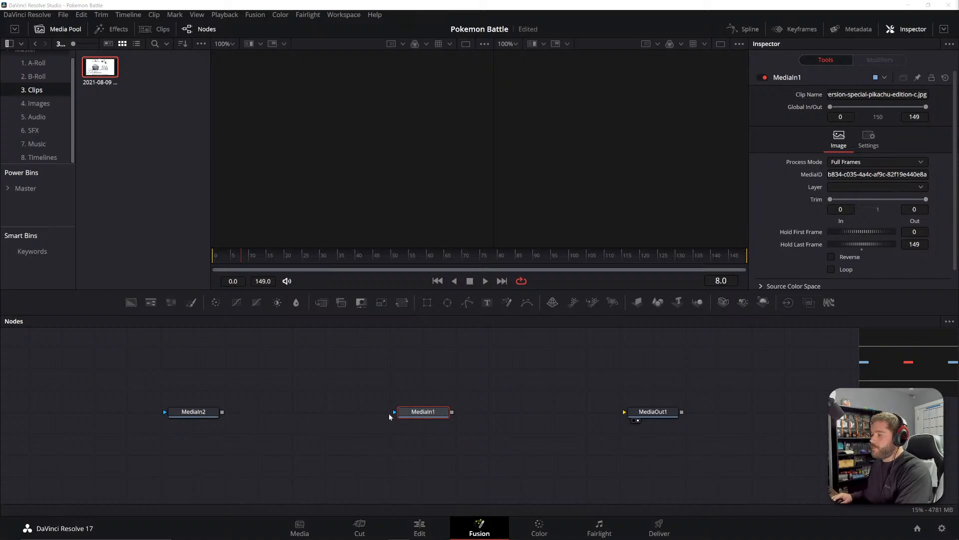
{"action": "left_click_drag", "start_coordinate": [432, 413], "coordinate": [432, 434]}
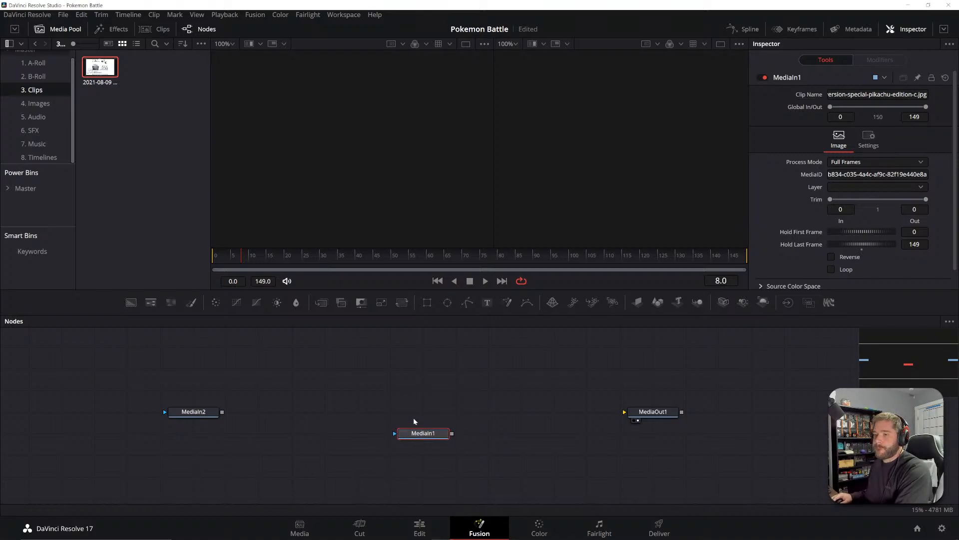
- Add a Time Speed node and connect it after MediaIn2
{"action": "key", "text": "shift+space"}
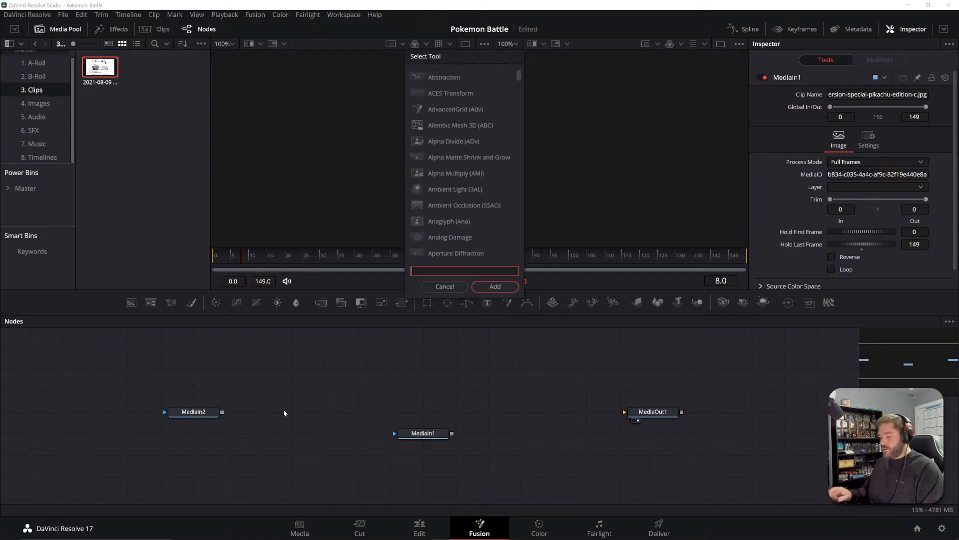
{"action": "type", "text": "time"}
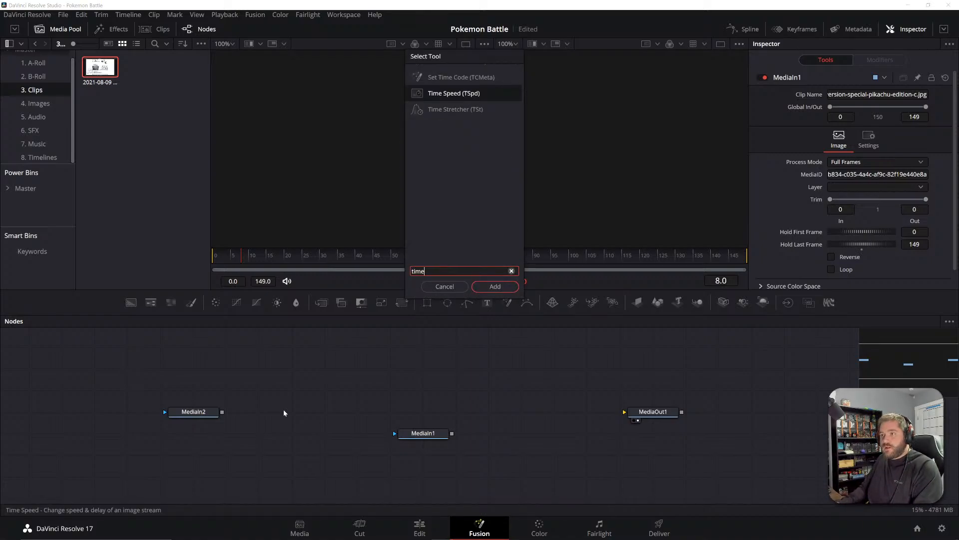
{"action": "key", "text": "Return"}
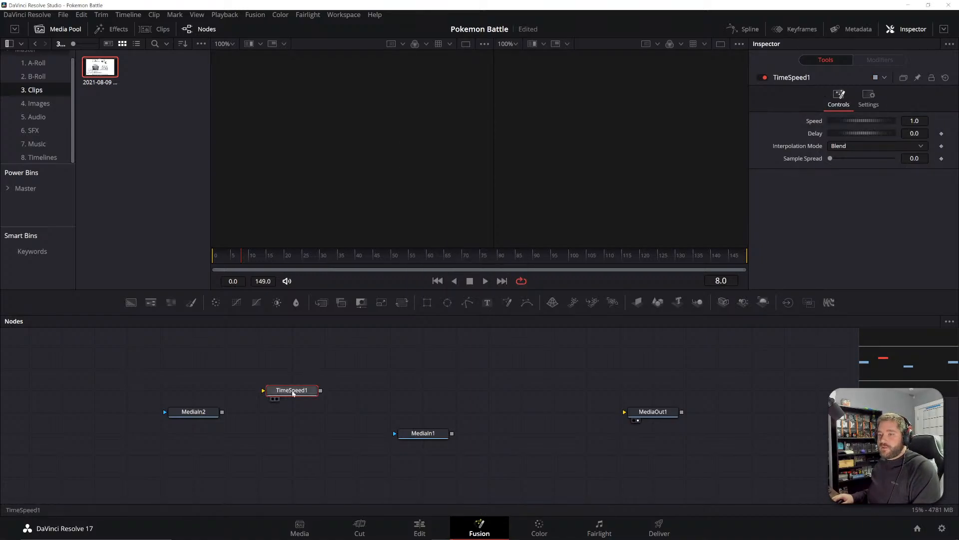
{"action": "mouse_move", "coordinate": [275, 400]}
{"action": "left_mouse_down"}
{"action": "mouse_move", "coordinate": [243, 417]}
{"action": "mouse_move", "coordinate": [272, 416]}
{"action": "left_mouse_up"}
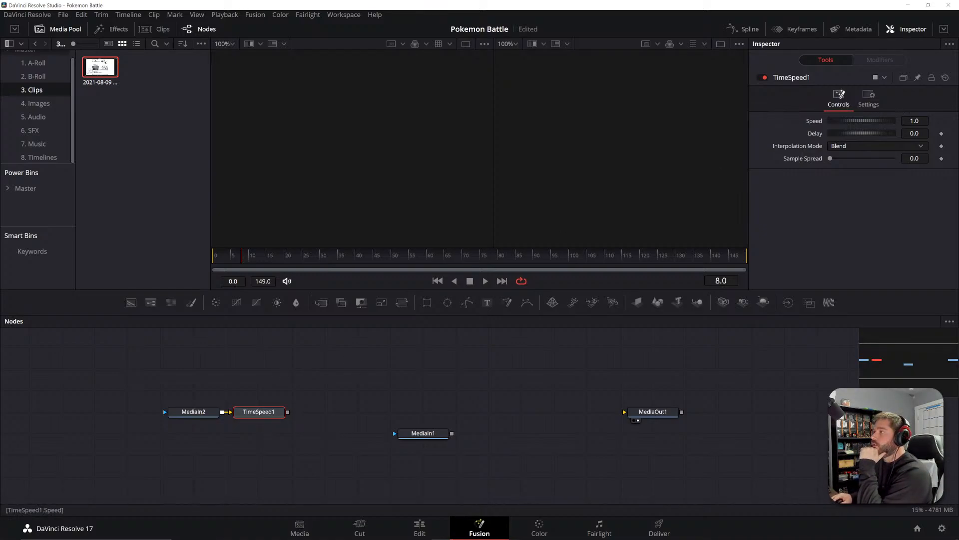
- Set the speed of the TimeSpeed1 node to 0
{"action": "double_click", "coordinate": [914, 121]}
{"action": "type", "text": "0"}
{"action": "key", "text": "Tab"}
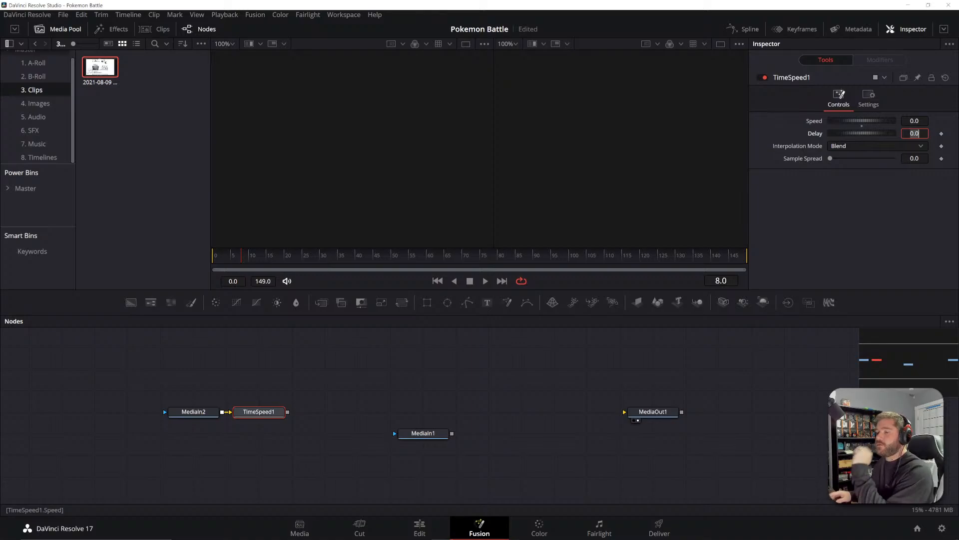
{"action": "left_click", "coordinate": [335, 382]}
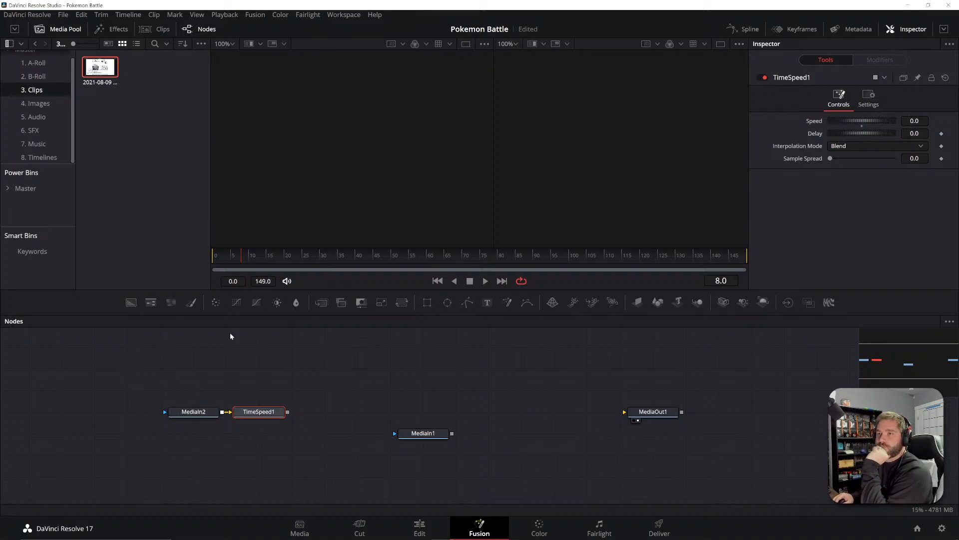
- Preview the MediaIn2 clip in the first viewer and re-enter a speed of 0 for TimeSpeed1
{"action": "left_click_drag", "start_coordinate": [191, 410], "coordinate": [277, 152]}
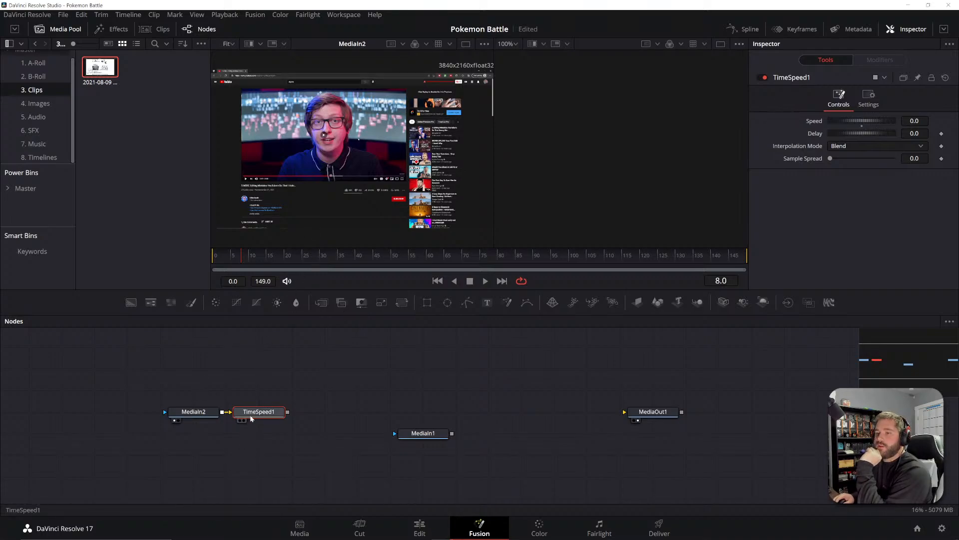
{"action": "left_click", "coordinate": [417, 433]}
{"action": "left_click", "coordinate": [266, 413]}
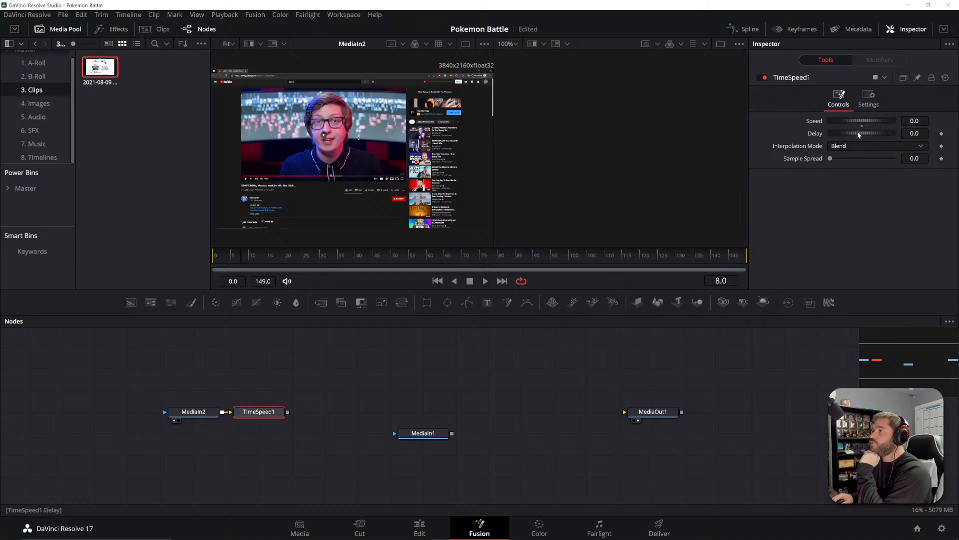
{"action": "left_click_drag", "start_coordinate": [850, 122], "coordinate": [861, 123]}
{"action": "double_click", "coordinate": [915, 121]}
{"action": "type", "text": "0"}
{"action": "key", "text": "Tab"}
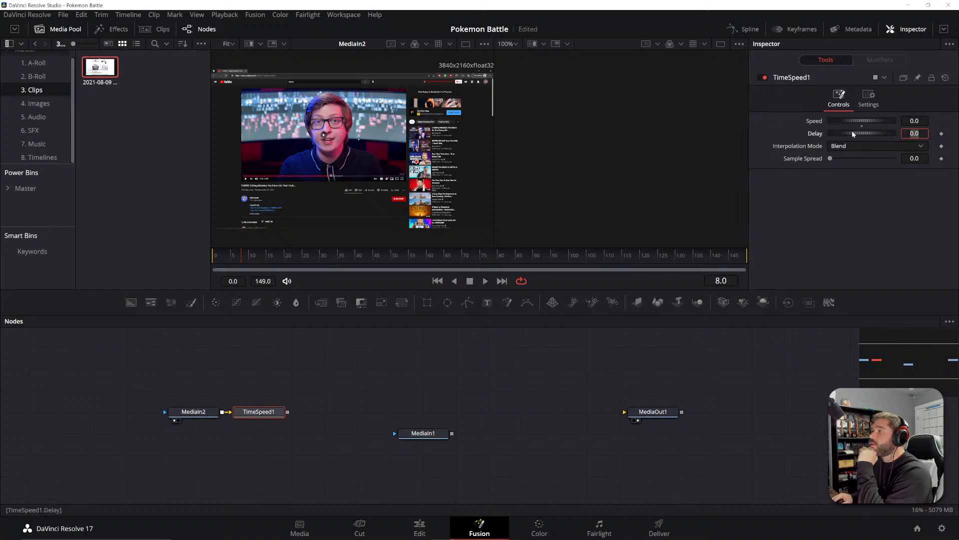
- Show TimeSpeed1 in the first viewer and raise its delay to 312.3 to freeze the clip on the battle-scene frame
{"action": "left_click_drag", "start_coordinate": [853, 134], "coordinate": [926, 136]}
{"action": "left_click_drag", "start_coordinate": [849, 133], "coordinate": [871, 134]}
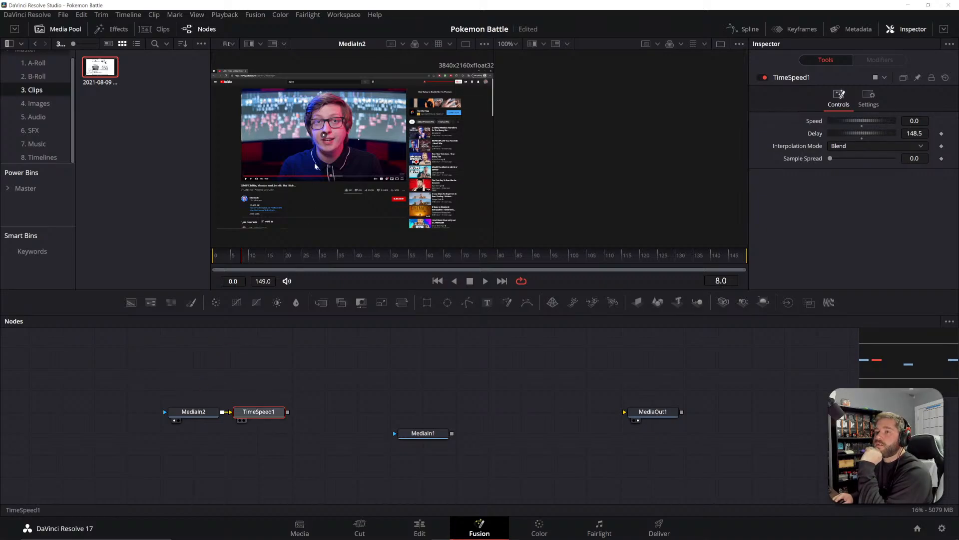
{"action": "left_click", "coordinate": [240, 420]}
{"action": "left_click_drag", "start_coordinate": [857, 135], "coordinate": [870, 135]}
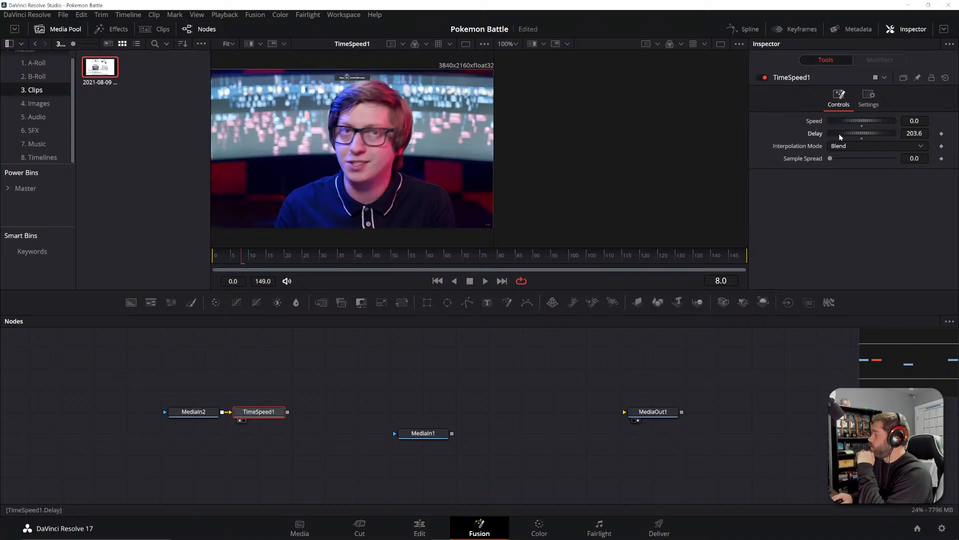
{"action": "left_click_drag", "start_coordinate": [840, 136], "coordinate": [857, 136]}
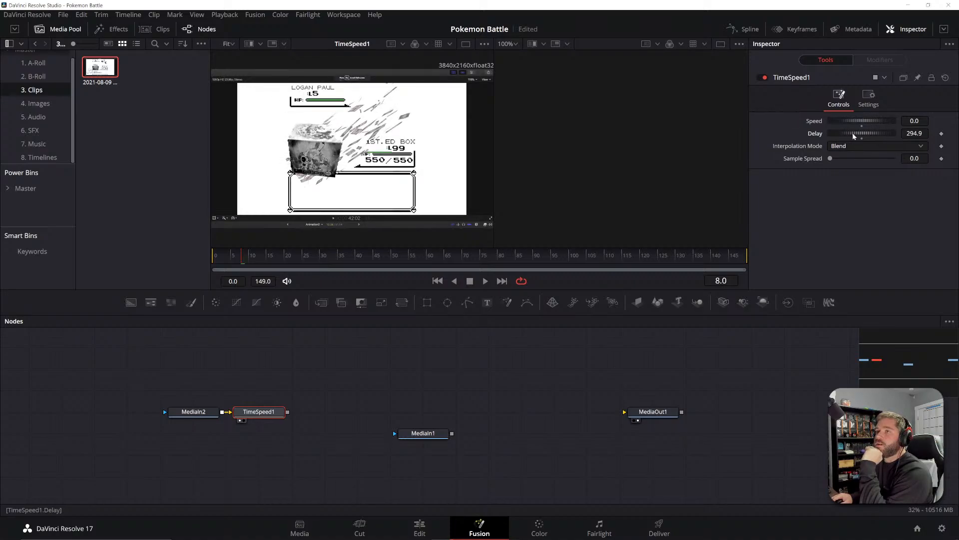
{"action": "left_click_drag", "start_coordinate": [853, 136], "coordinate": [866, 136]}
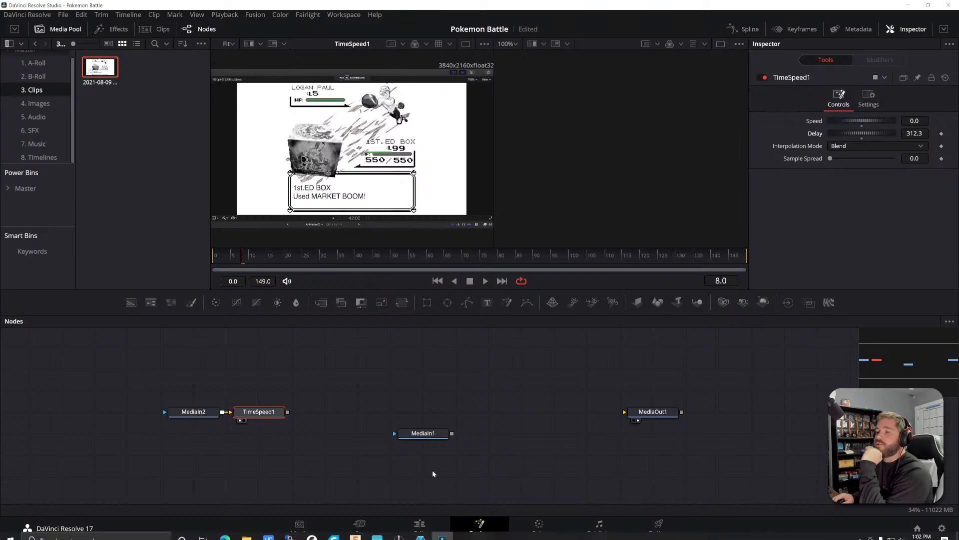
- Show the MediaIn1 Game Boy battle image in the first viewer and place its node in line between TimeSpeed1 and MediaOut1
{"action": "key", "text": "1"}
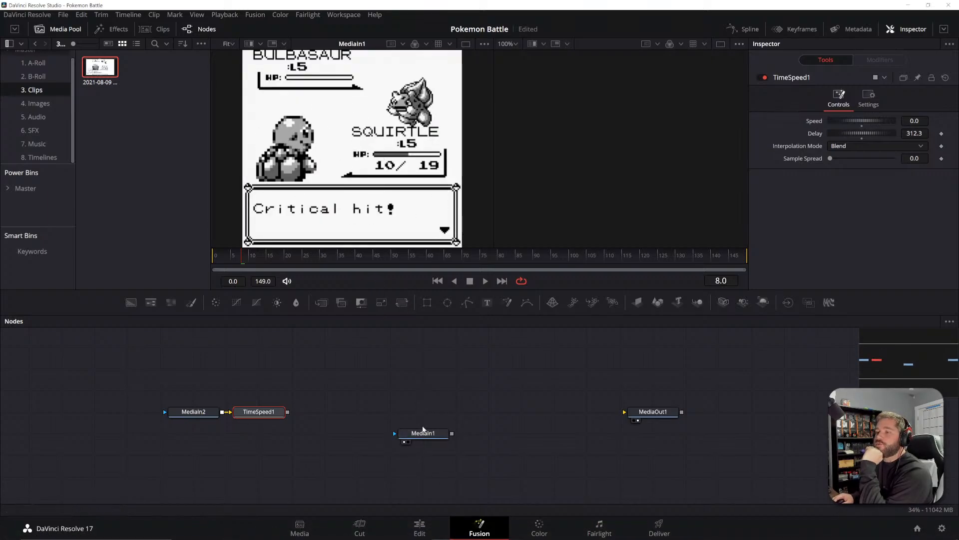
{"action": "left_click_drag", "start_coordinate": [423, 432], "coordinate": [325, 412]}
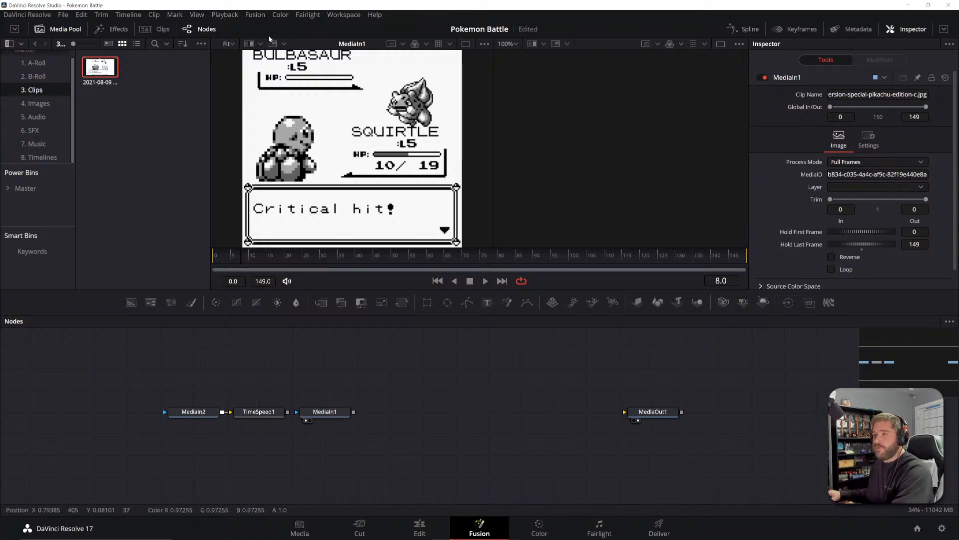
{"action": "scroll", "coordinate": [321, 124], "scroll_direction": "down", "scroll_amount": 1}
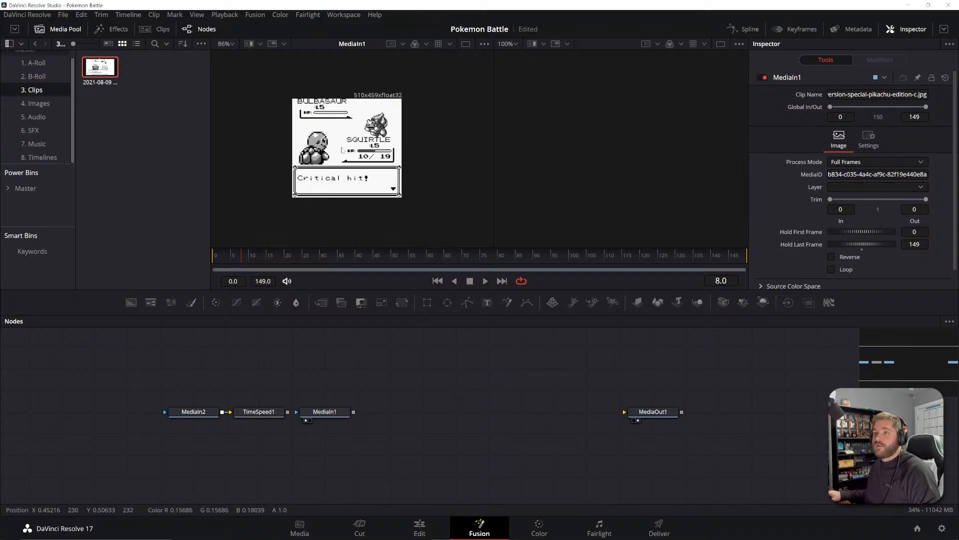
{"action": "left_click_drag", "start_coordinate": [321, 123], "coordinate": [334, 143]}
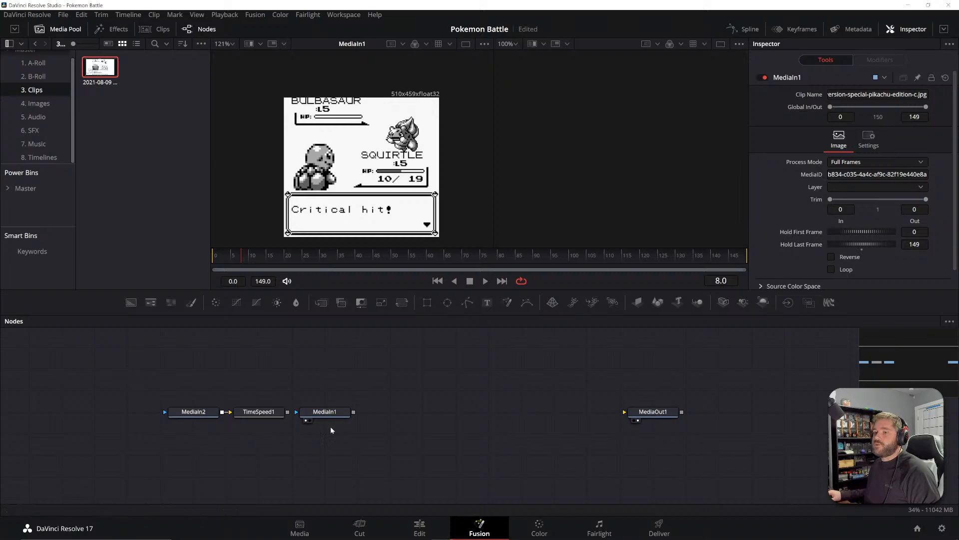
{"action": "left_click_drag", "start_coordinate": [328, 418], "coordinate": [449, 393]}
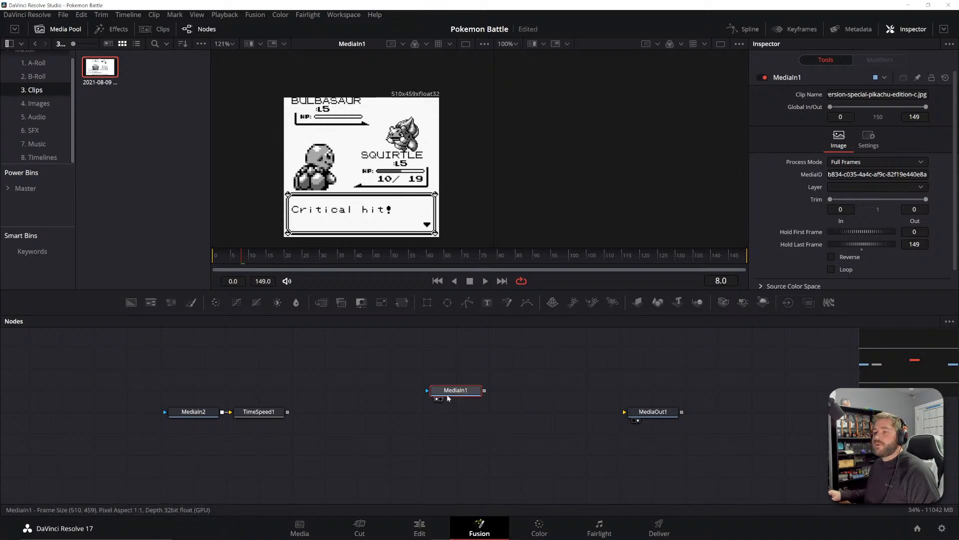
{"action": "left_click_drag", "start_coordinate": [438, 389], "coordinate": [471, 410]}
{"action": "left_click", "coordinate": [491, 384]}
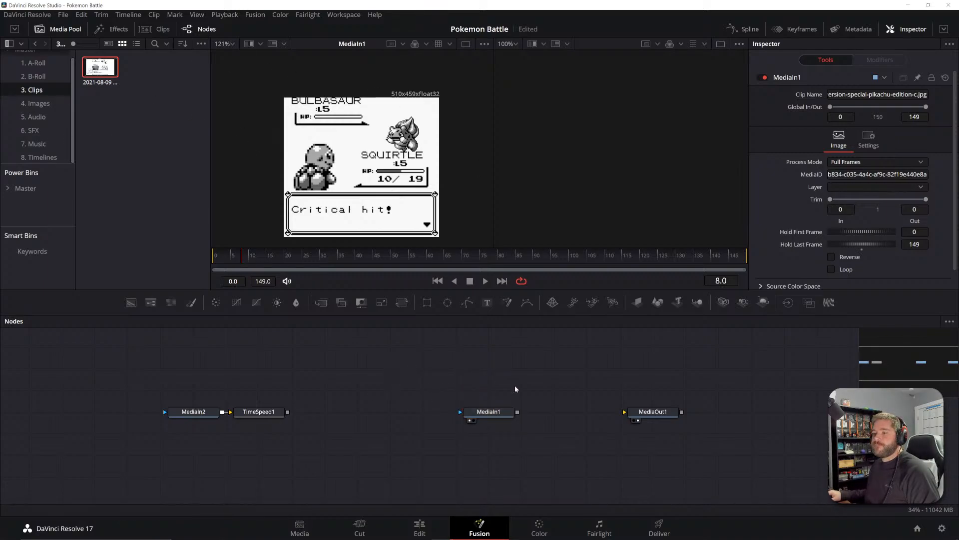
- Add a Background node, move MediaIn1 above it, and connect the background's output to MediaOut1
{"action": "left_click", "coordinate": [131, 304]}
{"action": "left_click_drag", "start_coordinate": [325, 369], "coordinate": [489, 457]}
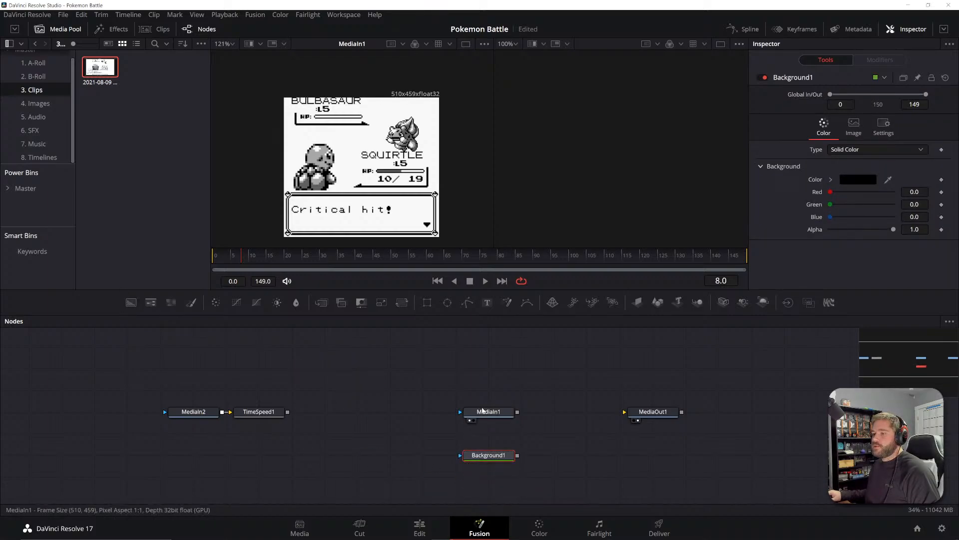
{"action": "left_click_drag", "start_coordinate": [497, 419], "coordinate": [399, 376]}
{"action": "left_click", "coordinate": [399, 376]}
{"action": "left_click_drag", "start_coordinate": [492, 456], "coordinate": [647, 414]}
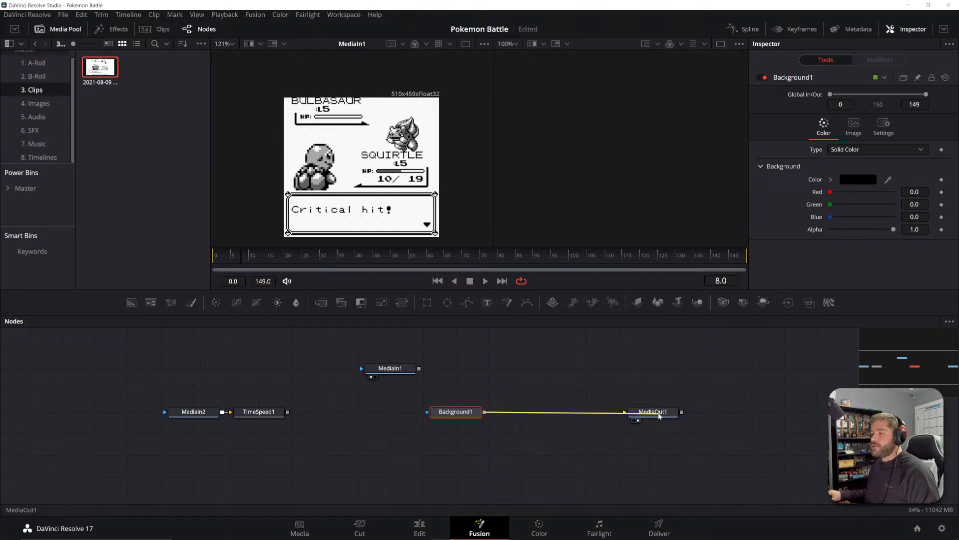
- Move Background1 farther from MediaOut1 and set its colour to red 0.339, green 1.0 and blue 1.0
{"action": "left_click_drag", "start_coordinate": [456, 419], "coordinate": [413, 422]}
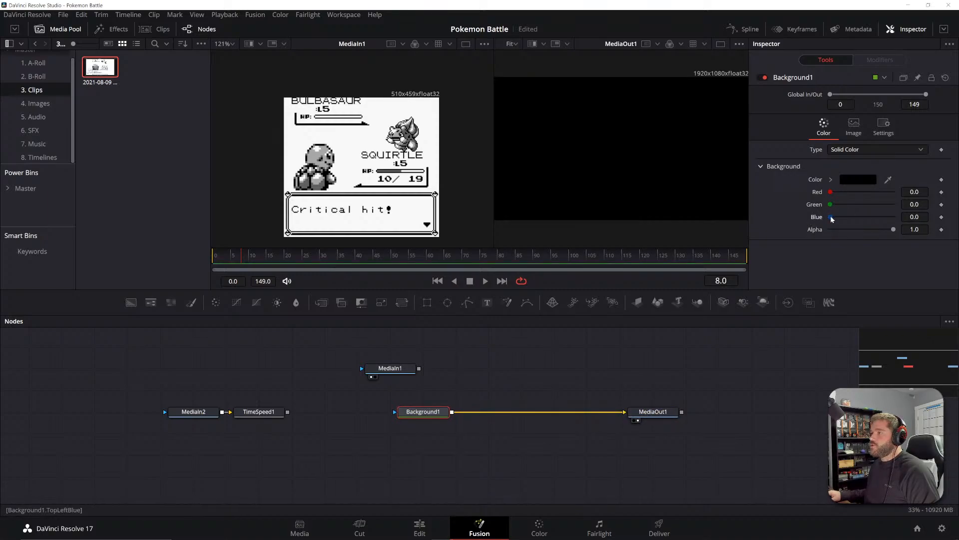
{"action": "left_click_drag", "start_coordinate": [832, 219], "coordinate": [895, 217]}
{"action": "left_click_drag", "start_coordinate": [831, 205], "coordinate": [895, 204]}
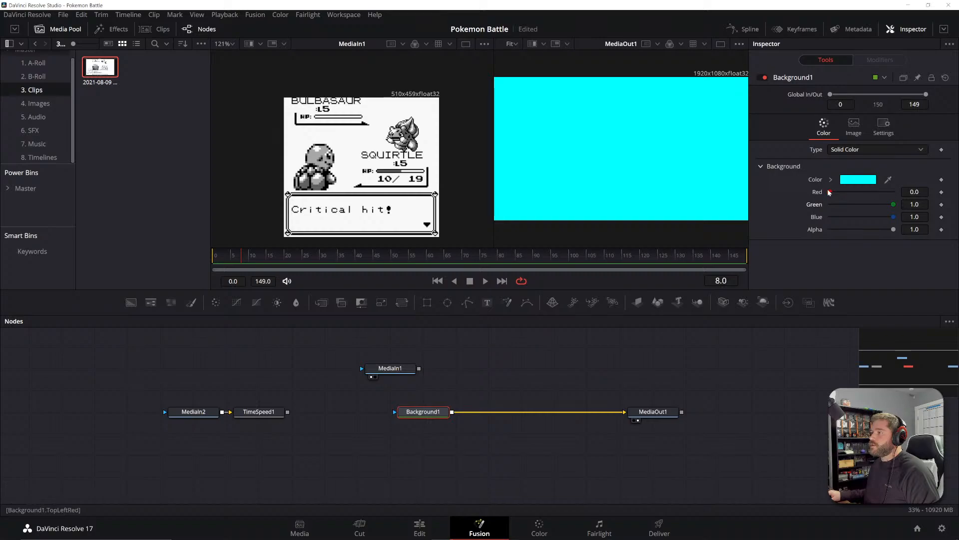
{"action": "left_click_drag", "start_coordinate": [829, 192], "coordinate": [851, 193]}
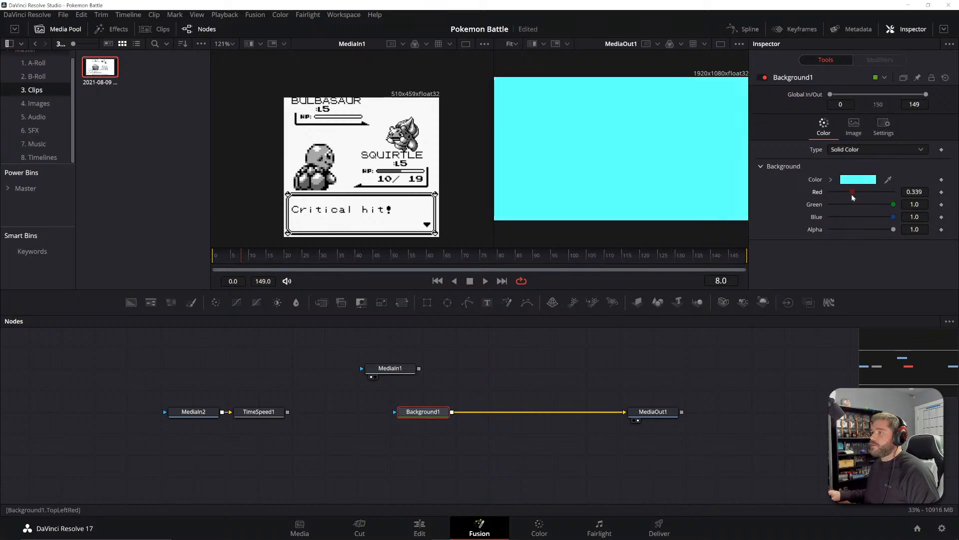
- Merge MediaIn1 over Background1 ahead of MediaOut1 and space out the Background1 and MediaIn1 nodes
{"action": "left_click_drag", "start_coordinate": [400, 368], "coordinate": [625, 411]}
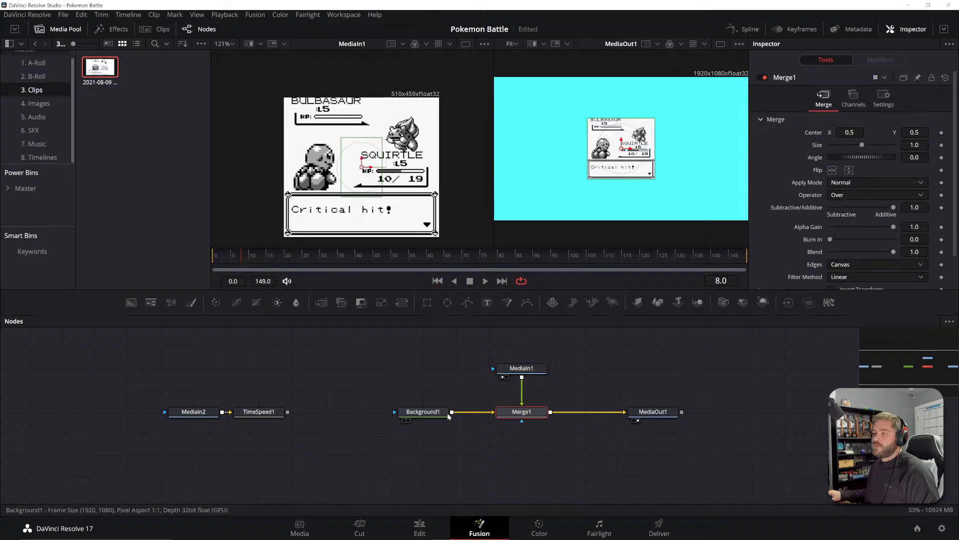
{"action": "left_click_drag", "start_coordinate": [432, 415], "coordinate": [400, 415]}
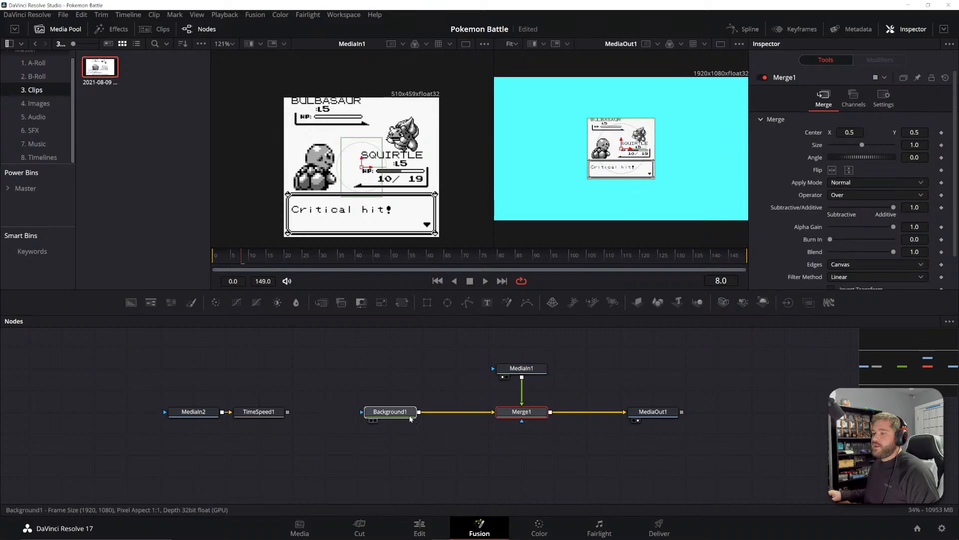
{"action": "left_click_drag", "start_coordinate": [528, 369], "coordinate": [530, 348]}
- Insert a Transform node between MediaIn1 and Merge1 and set its size to 2.334
{"action": "key", "text": "shift+space"}
{"action": "type", "text": "transform"}
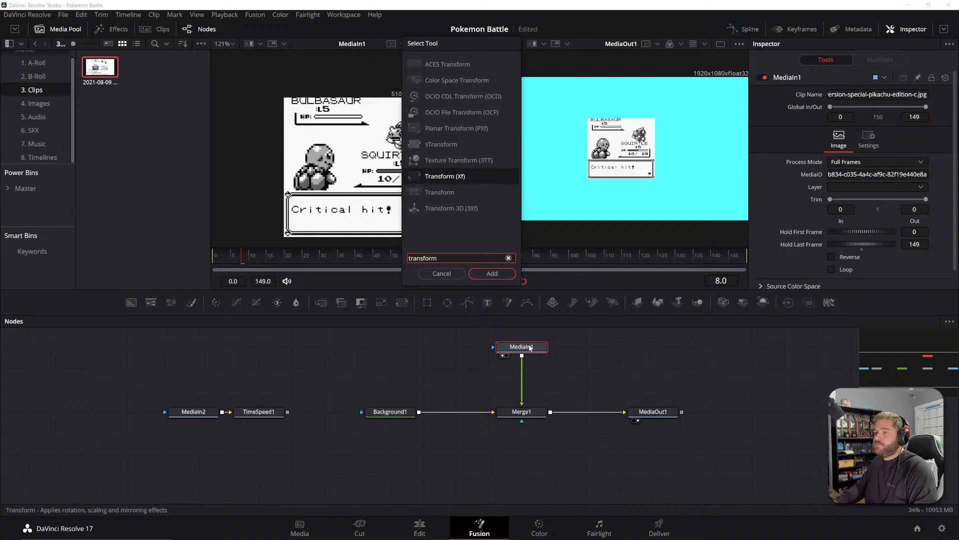
{"action": "key", "text": "Return"}
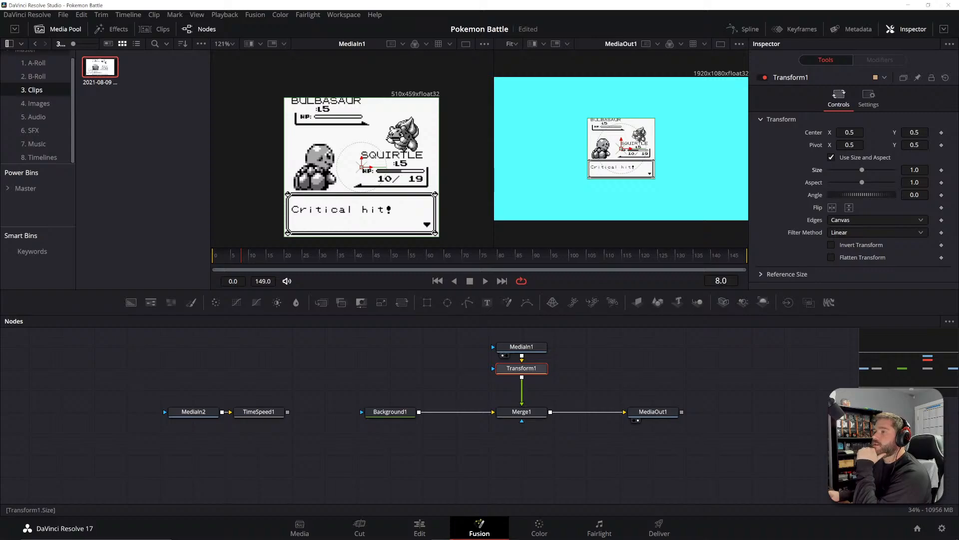
{"action": "left_click_drag", "start_coordinate": [914, 170], "coordinate": [946, 170]}
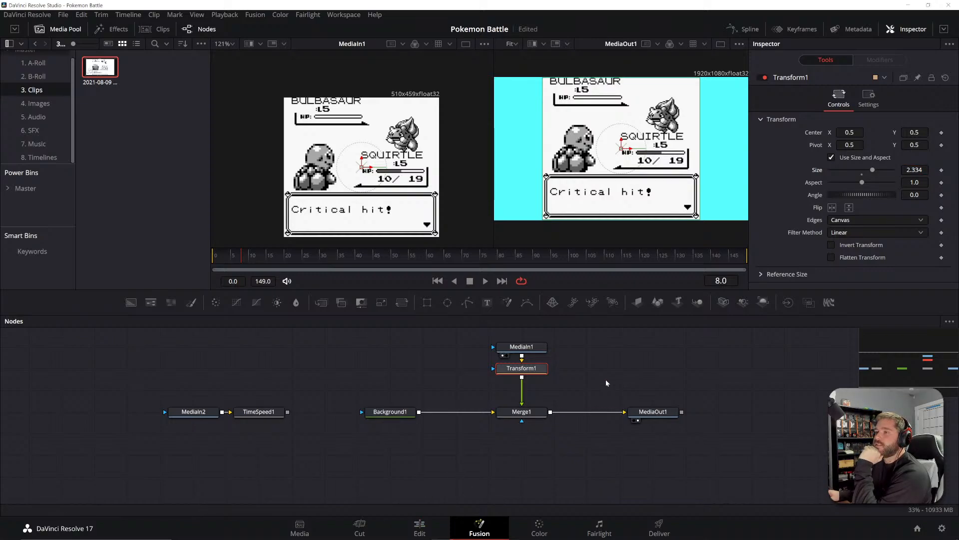
- Match Background1's colour to the battle image by sampling the image's off-white, giving 0.972549 for red, green and blue
{"action": "left_click", "coordinate": [328, 348]}
{"action": "left_click", "coordinate": [385, 411]}
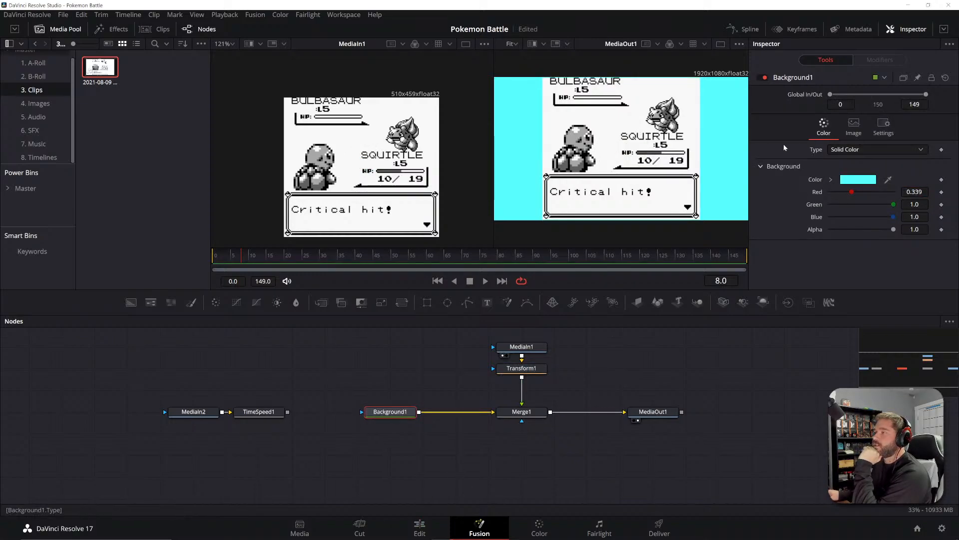
{"action": "left_click_drag", "start_coordinate": [850, 192], "coordinate": [894, 192]}
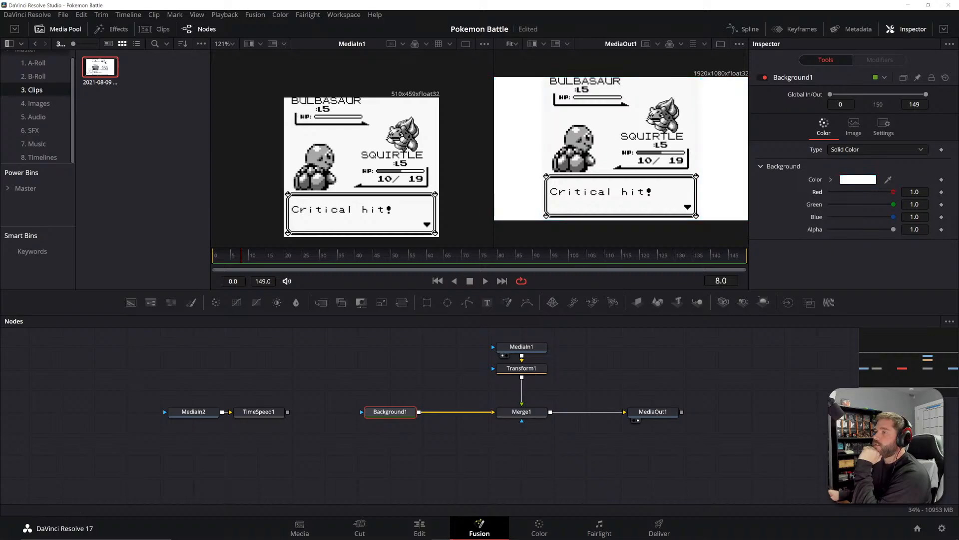
{"action": "left_click", "coordinate": [713, 330]}
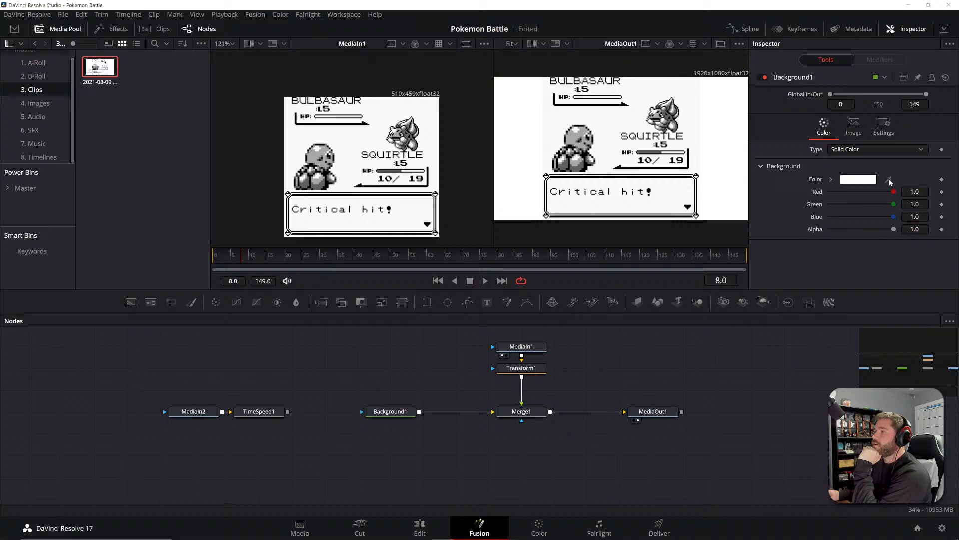
{"action": "left_click_drag", "start_coordinate": [890, 183], "coordinate": [689, 115]}
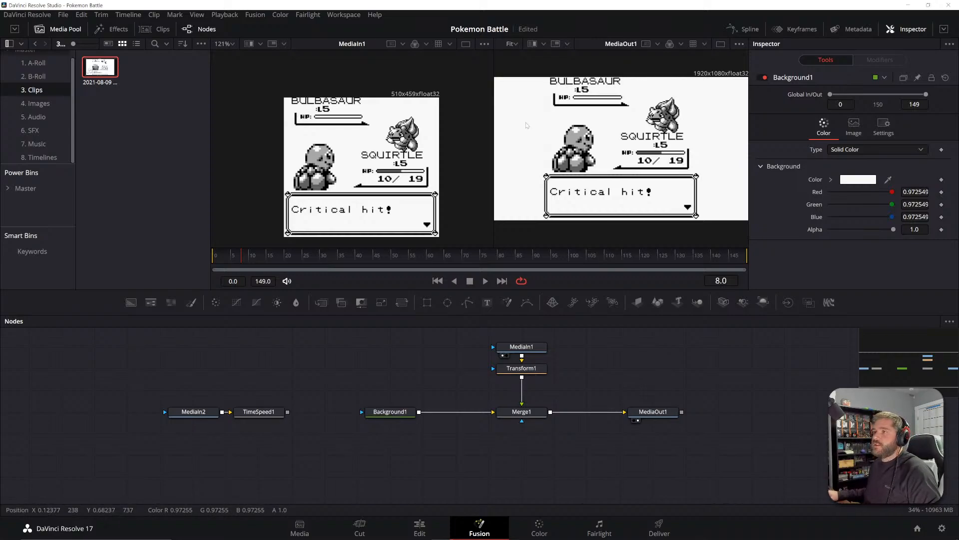
- Examine the sprites, health bars and text box of the merged battle image up close
{"action": "scroll", "coordinate": [556, 125], "scroll_direction": "up", "scroll_amount": 5}
{"action": "scroll", "coordinate": [549, 124], "scroll_direction": "up", "scroll_amount": 2}
{"action": "scroll", "coordinate": [537, 115], "scroll_direction": "down", "scroll_amount": 6}
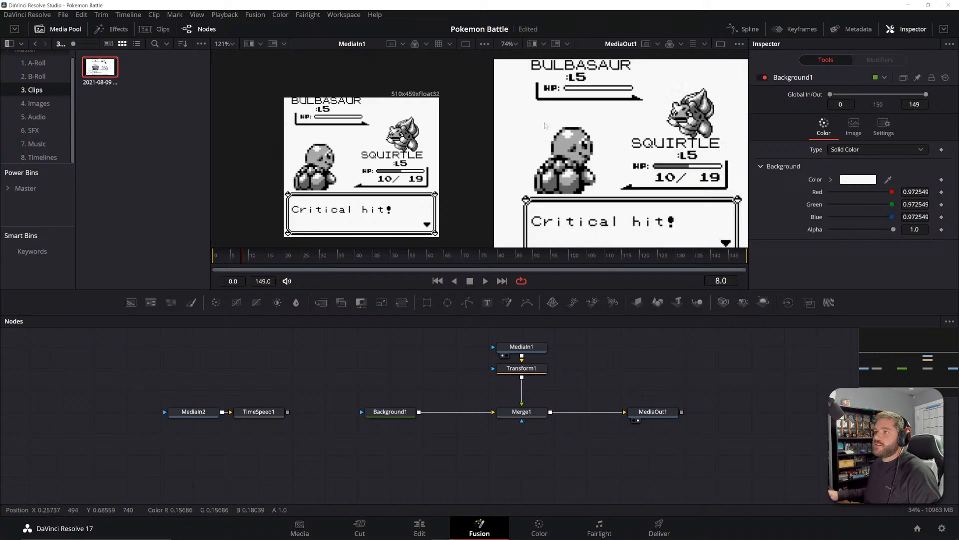
{"action": "scroll", "coordinate": [531, 109], "scroll_direction": "up", "scroll_amount": 2}
{"action": "scroll", "coordinate": [656, 170], "scroll_direction": "down", "scroll_amount": 4}
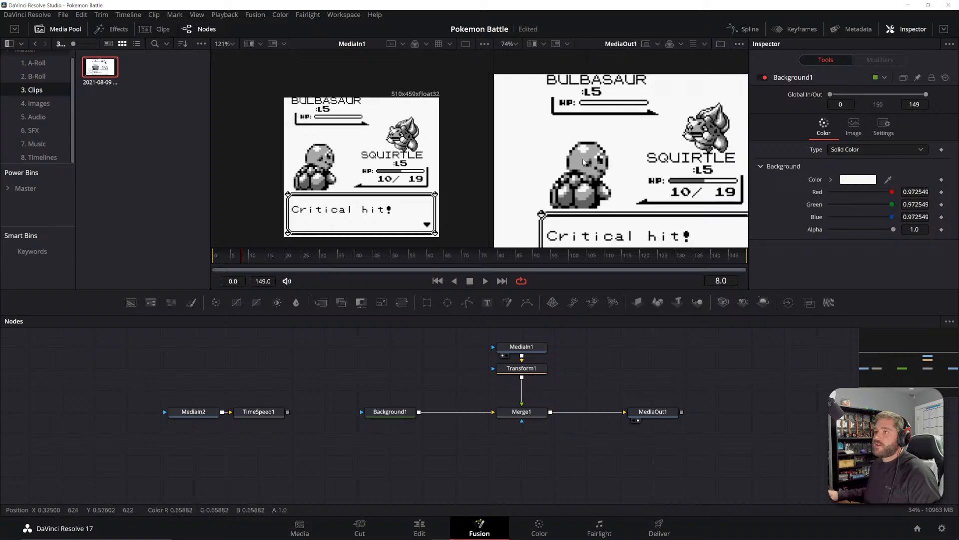
{"action": "scroll", "coordinate": [650, 170], "scroll_direction": "up", "scroll_amount": 2}
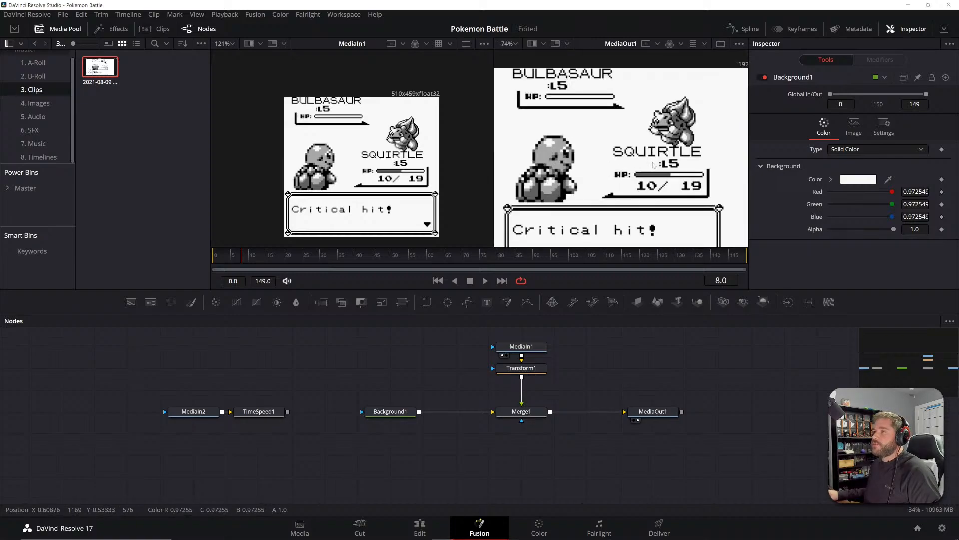
{"action": "scroll", "coordinate": [644, 171], "scroll_direction": "down", "scroll_amount": 1}
{"action": "scroll", "coordinate": [670, 166], "scroll_direction": "down", "scroll_amount": 1}
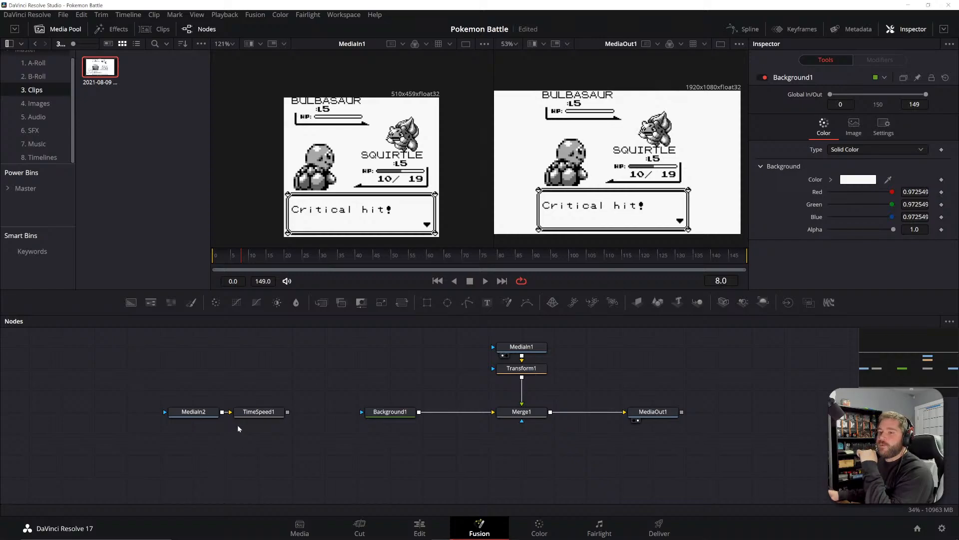
- Show TimeSpeed1 in the first viewer and set its delay to 354.4 to hold an unobstructed battle-scene frame
{"action": "left_click_drag", "start_coordinate": [258, 413], "coordinate": [369, 186]}
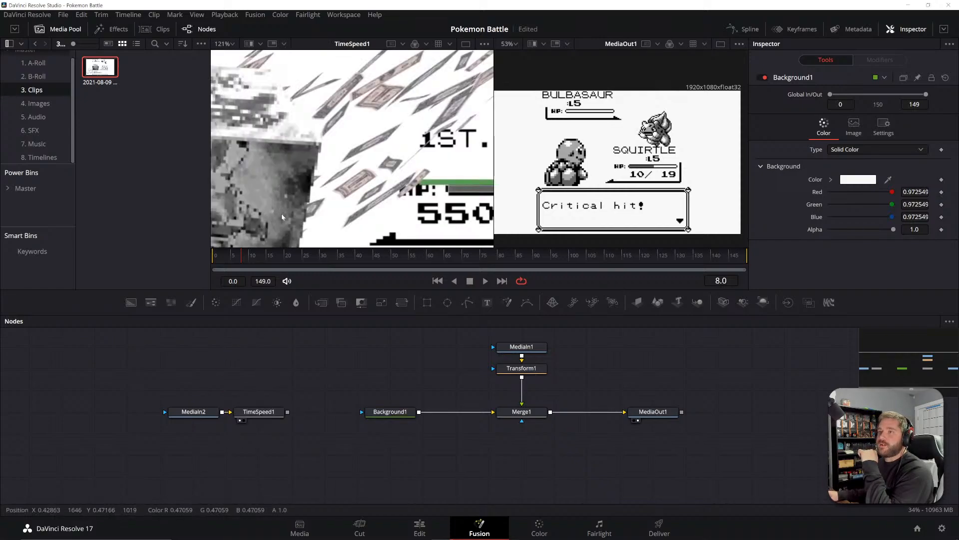
{"action": "scroll", "coordinate": [368, 185], "scroll_direction": "down", "scroll_amount": 4}
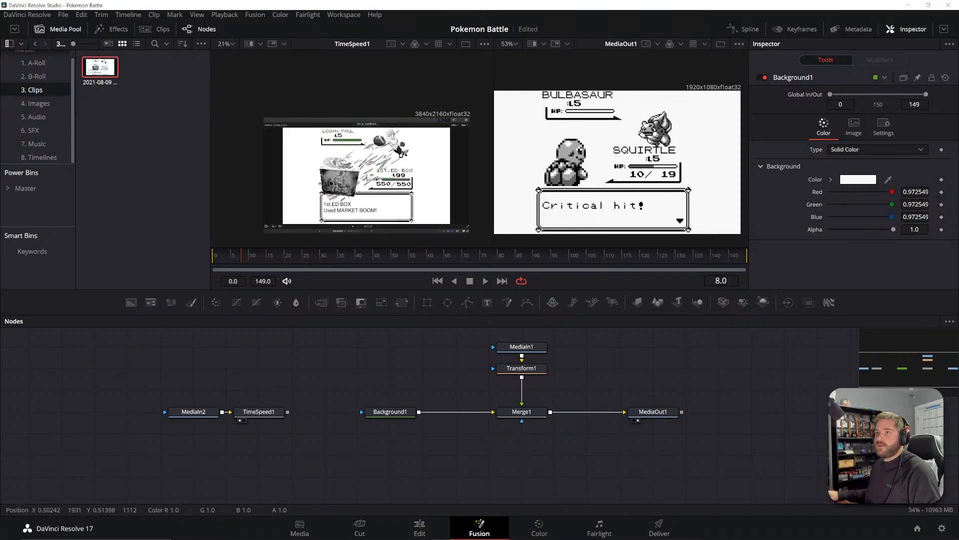
{"action": "left_click", "coordinate": [258, 411]}
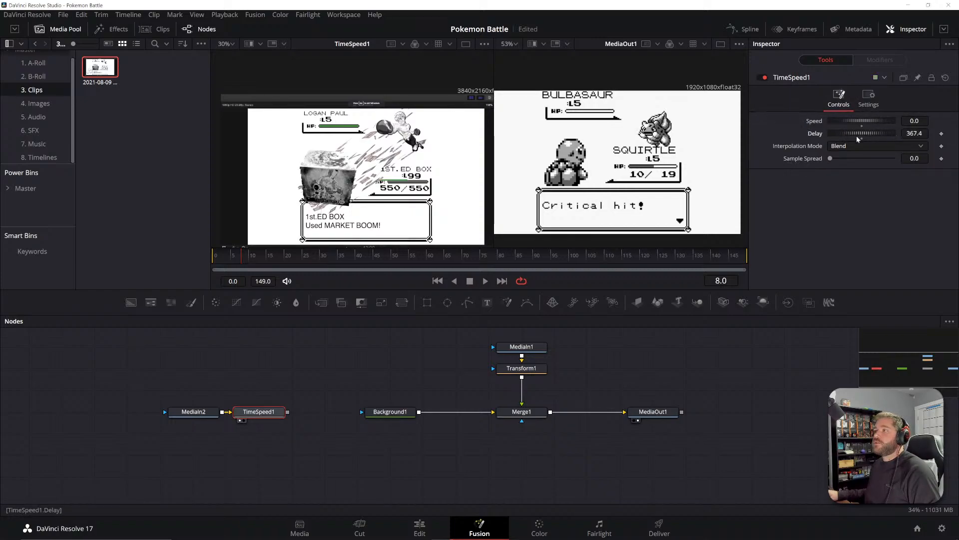
{"action": "left_click_drag", "start_coordinate": [850, 137], "coordinate": [872, 135]}
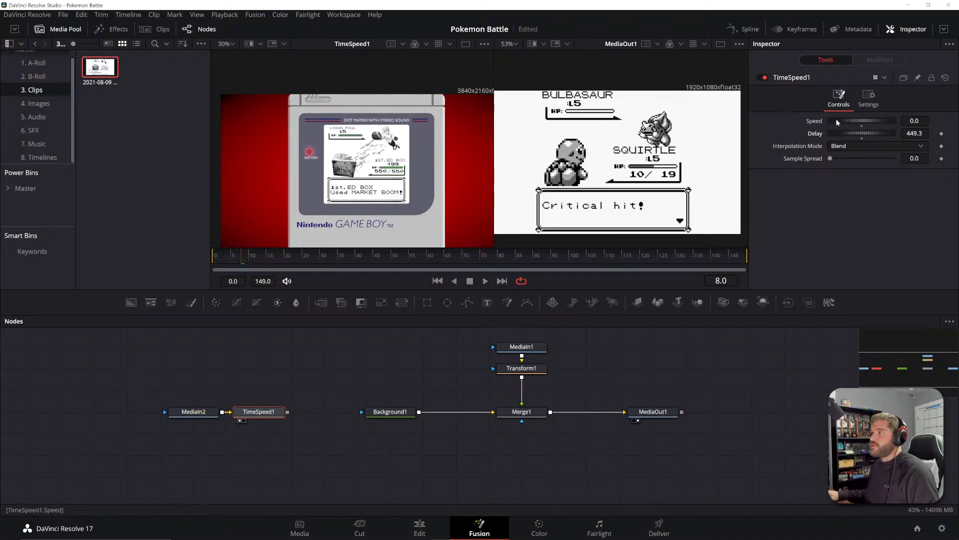
{"action": "left_click_drag", "start_coordinate": [867, 135], "coordinate": [836, 139]}
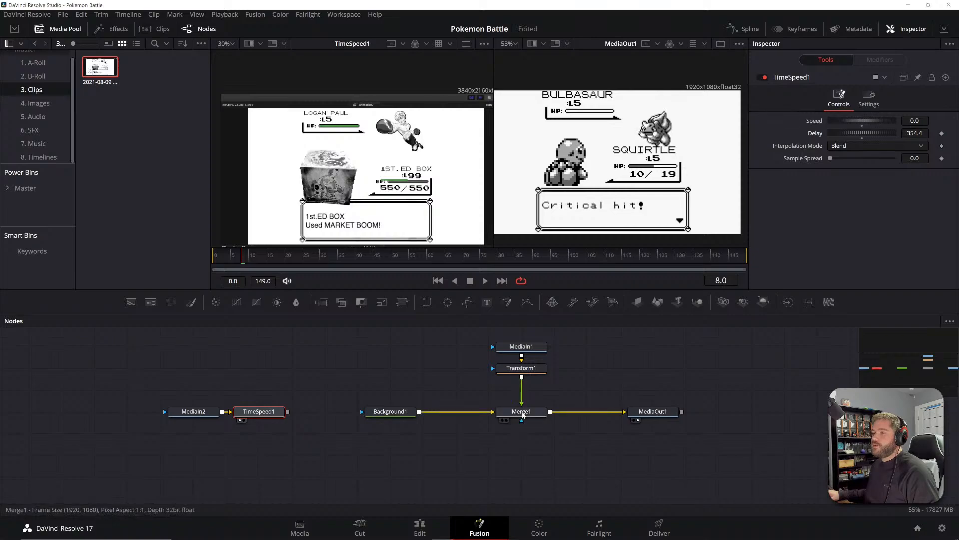
- Show Merge1 in the second viewer and move MediaIn2 and TimeSpeed1 together farther away from Background1
{"action": "left_click", "coordinate": [507, 421]}
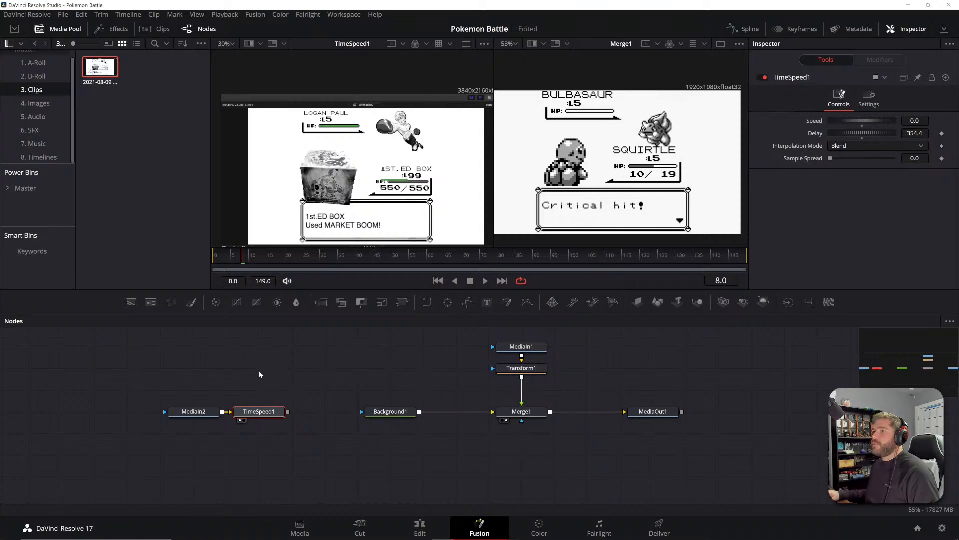
{"action": "left_click_drag", "start_coordinate": [308, 381], "coordinate": [139, 449]}
{"action": "left_click_drag", "start_coordinate": [259, 413], "coordinate": [193, 414]}
{"action": "left_click", "coordinate": [441, 403]}
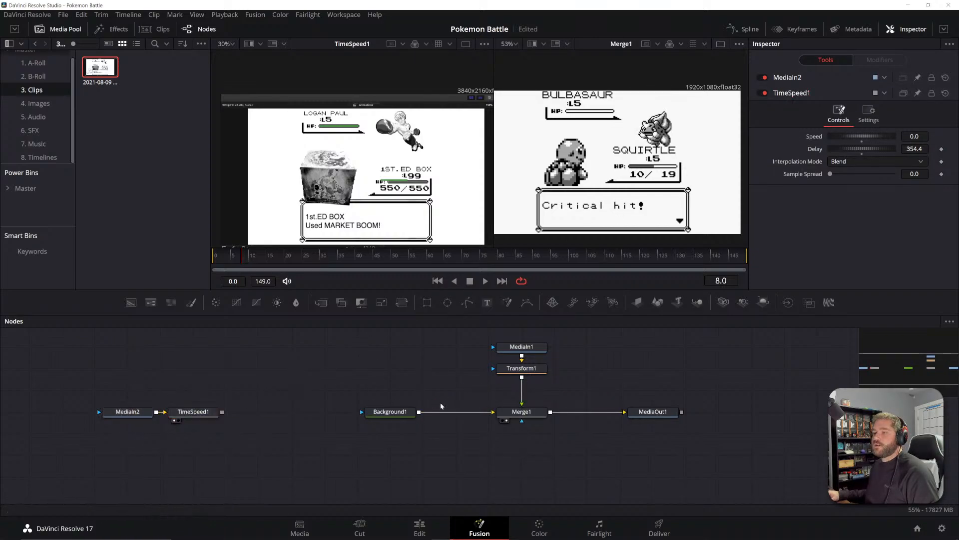
{"action": "left_click", "coordinate": [522, 347]}
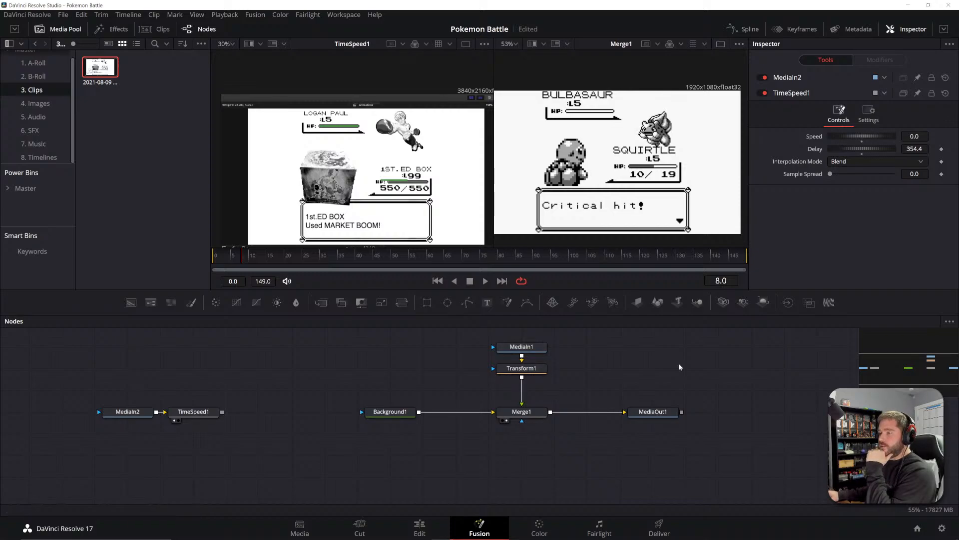
- Make room in the node graph by moving MediaOut1 farther from Merge1 and raising MediaIn1 and Transform1 above it
{"action": "left_click_drag", "start_coordinate": [651, 410], "coordinate": [783, 411]}
{"action": "scroll", "coordinate": [561, 440], "scroll_direction": "up", "scroll_amount": 3}
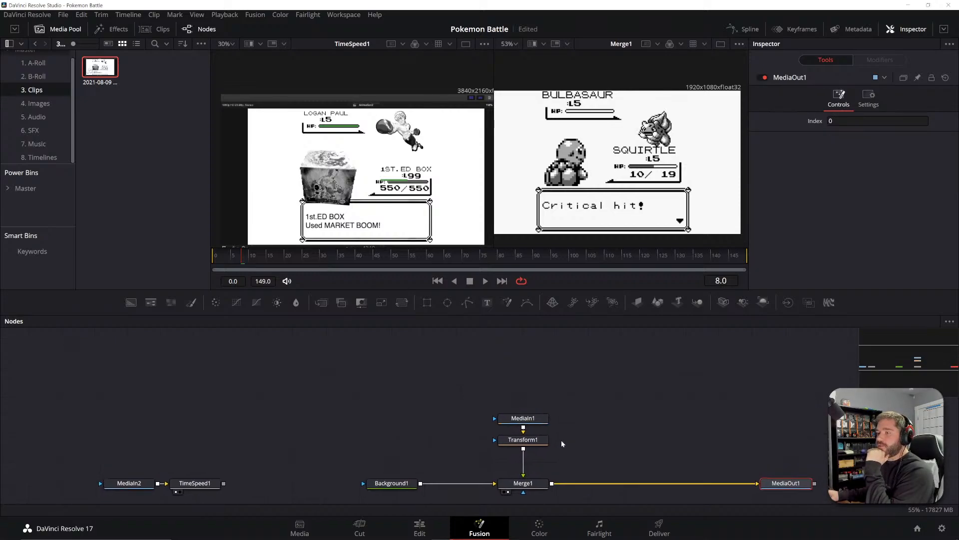
{"action": "mouse_move", "coordinate": [561, 398]}
{"action": "left_mouse_down"}
{"action": "mouse_move", "coordinate": [489, 463]}
{"action": "mouse_move", "coordinate": [526, 397]}
{"action": "left_mouse_up"}
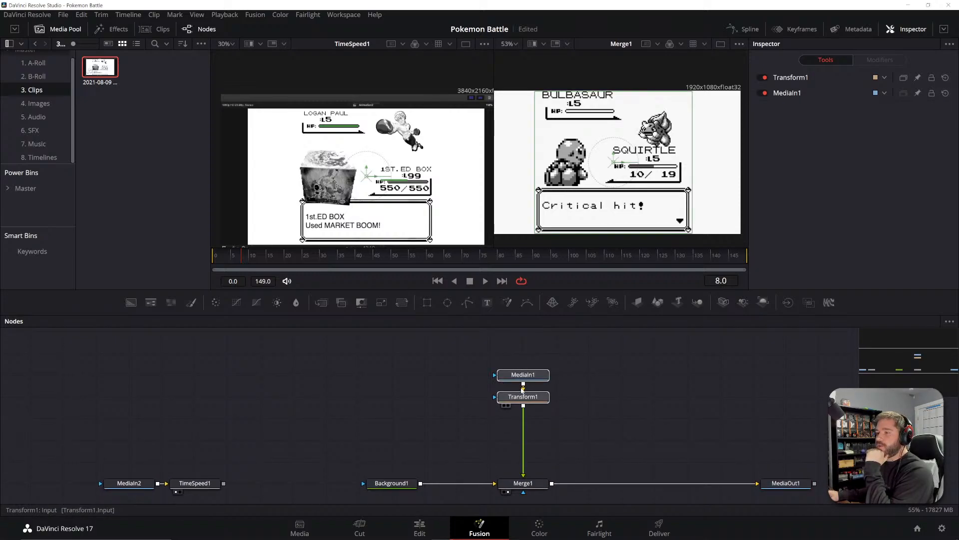
{"action": "left_click", "coordinate": [604, 358]}
{"action": "left_click_drag", "start_coordinate": [601, 361], "coordinate": [542, 385]}
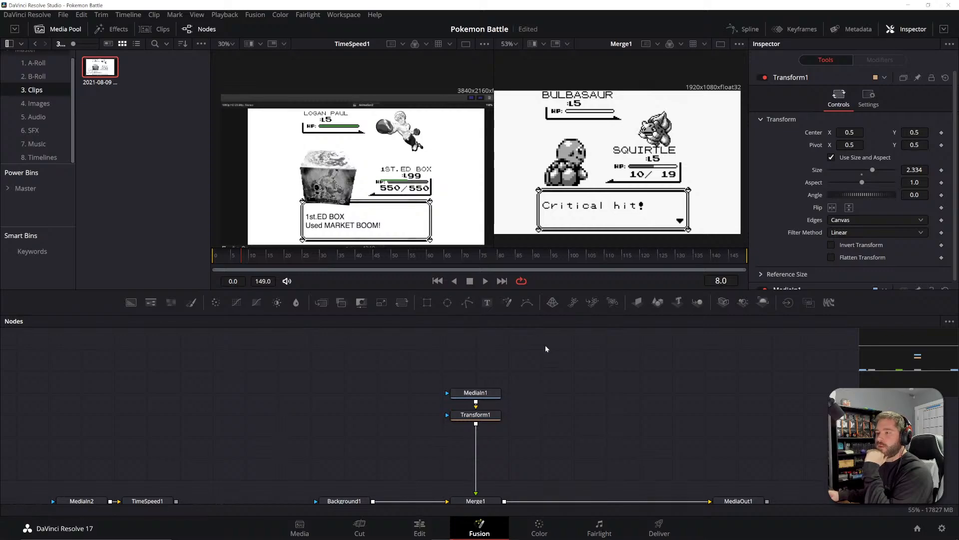
- Add a Polygon mask node above MediaIn1 and draw its closed outline around the Squirtle sprite in the Merge1 view
{"action": "left_click", "coordinate": [466, 304]}
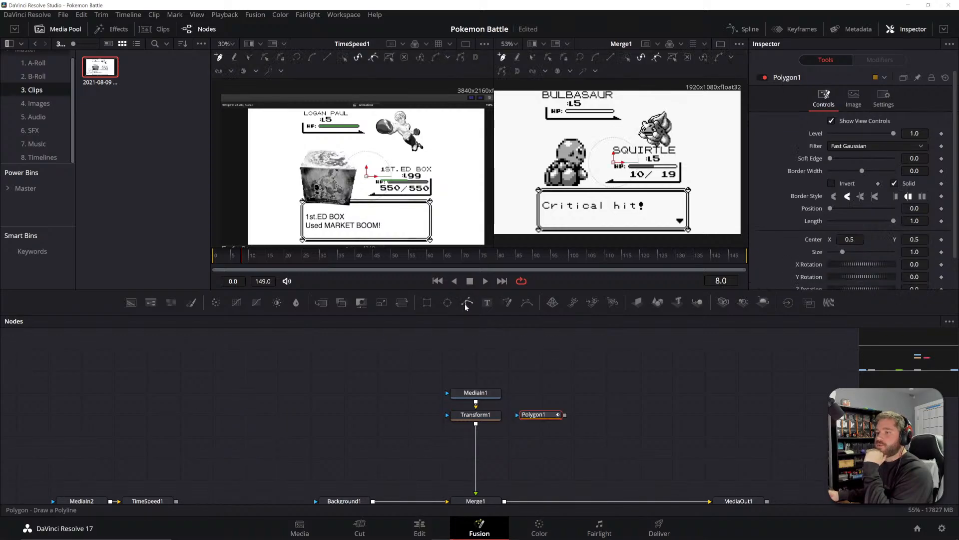
{"action": "left_click_drag", "start_coordinate": [535, 418], "coordinate": [469, 383]}
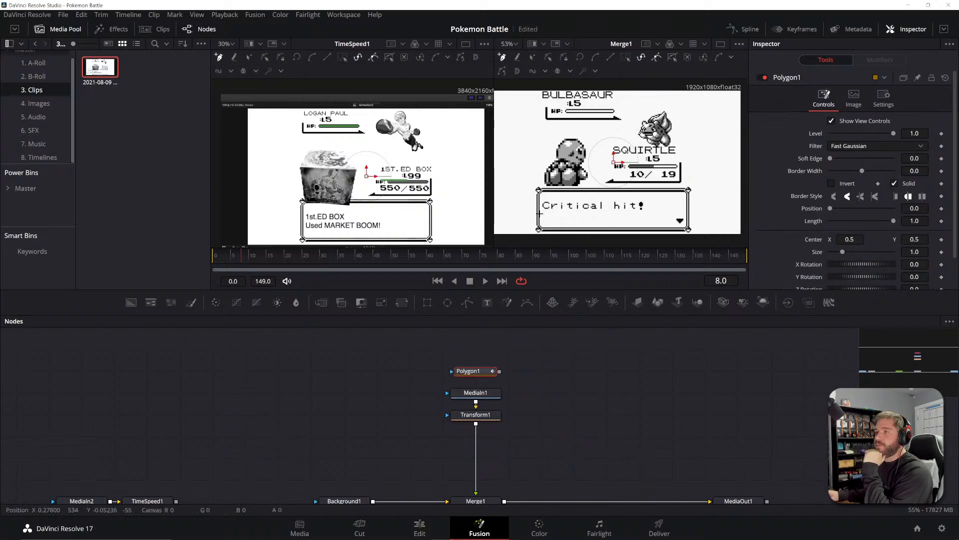
{"action": "scroll", "coordinate": [550, 170], "scroll_direction": "up", "scroll_amount": 5}
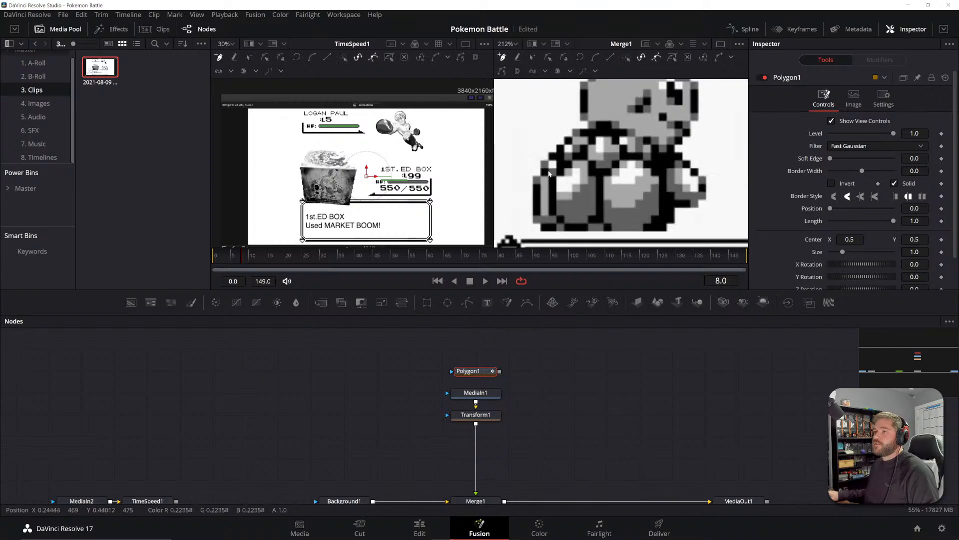
{"action": "left_click", "coordinate": [519, 222]}
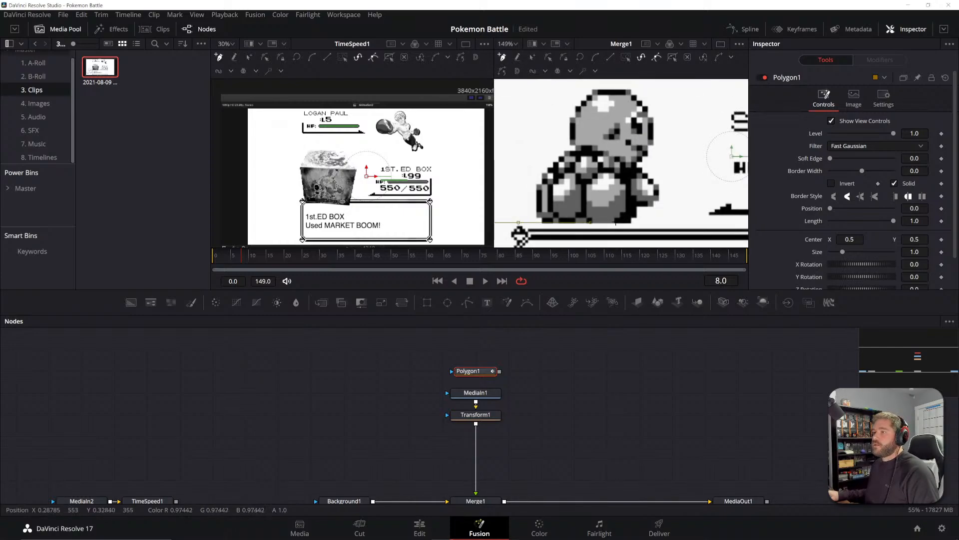
{"action": "left_click", "coordinate": [536, 226]}
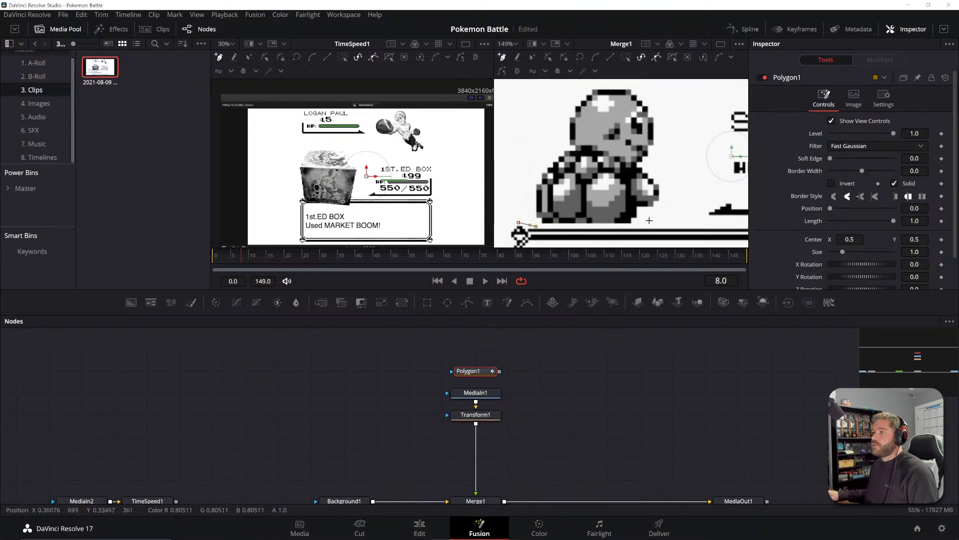
{"action": "left_click", "coordinate": [658, 222]}
{"action": "left_click", "coordinate": [684, 128]}
{"action": "left_click_drag", "start_coordinate": [663, 118], "coordinate": [672, 169]}
{"action": "left_click", "coordinate": [608, 120]}
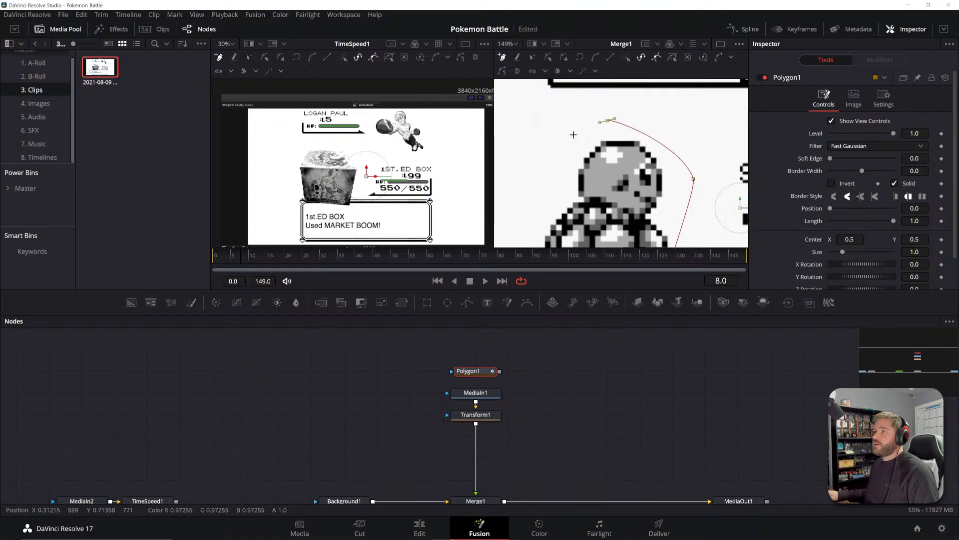
{"action": "left_click", "coordinate": [525, 190]}
{"action": "left_click_drag", "start_coordinate": [543, 236], "coordinate": [579, 138]}
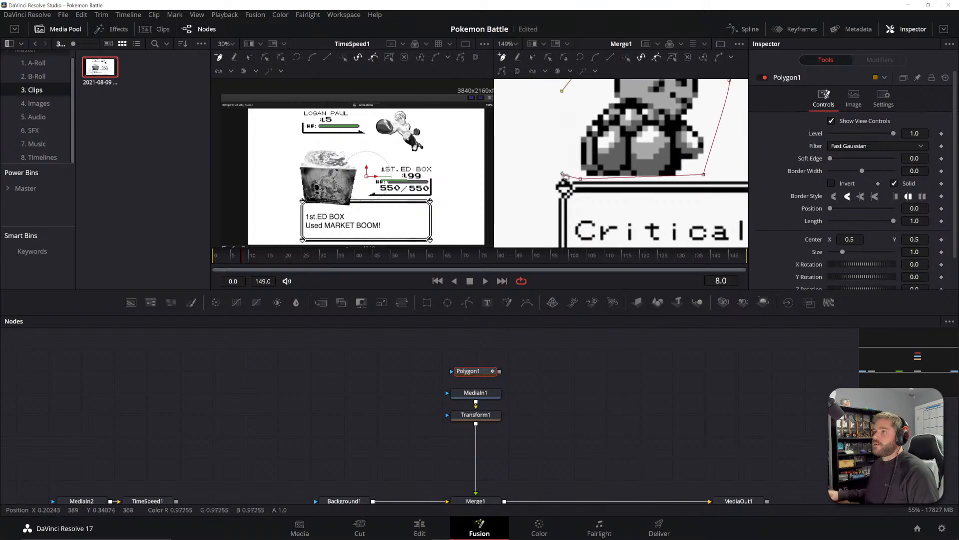
{"action": "left_click", "coordinate": [564, 178]}
{"action": "scroll", "coordinate": [611, 133], "scroll_direction": "down", "scroll_amount": 3}
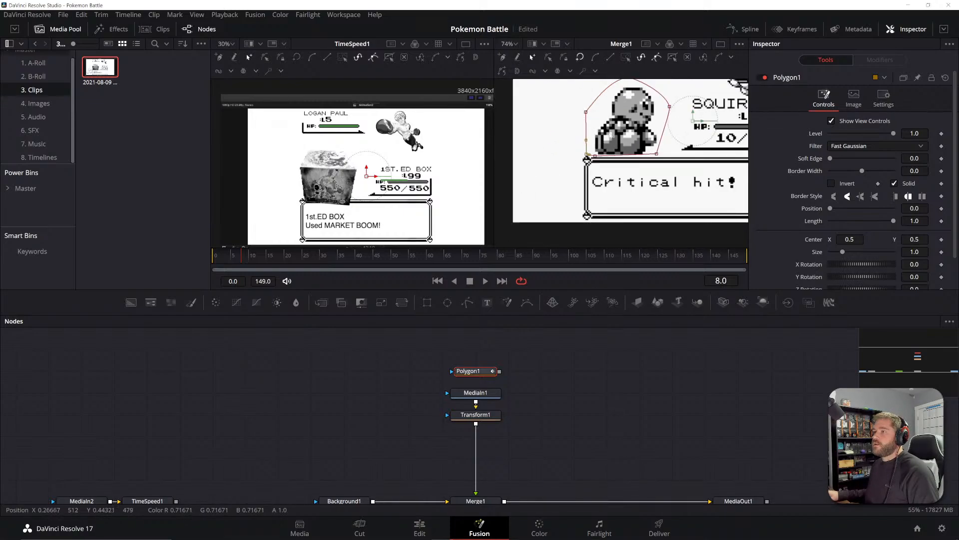
- Connect Polygon1 to MediaIn1 as its mask and move Polygon1 farther above MediaIn1
{"action": "left_click_drag", "start_coordinate": [500, 372], "coordinate": [475, 393]}
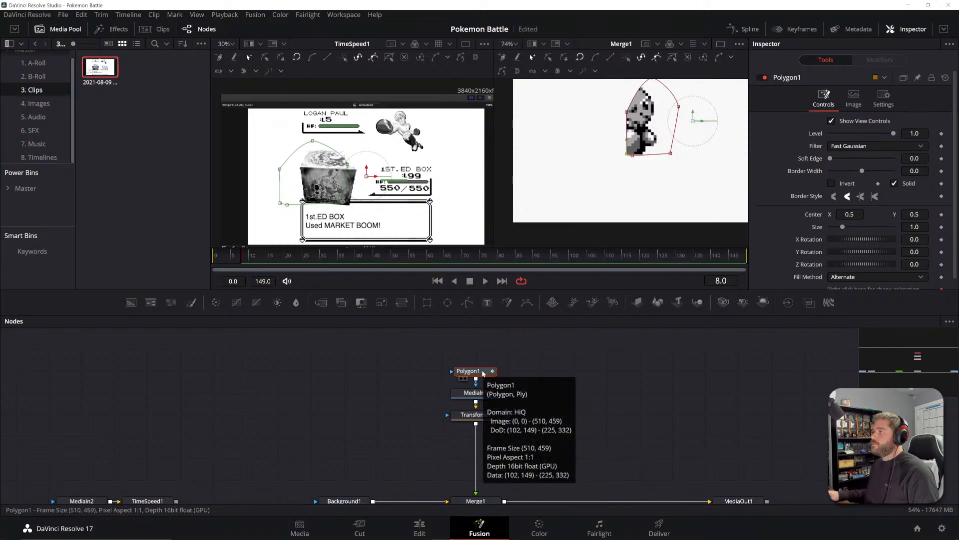
{"action": "left_click_drag", "start_coordinate": [483, 373], "coordinate": [483, 351]}
{"action": "scroll", "coordinate": [619, 135], "scroll_direction": "down", "scroll_amount": 2}
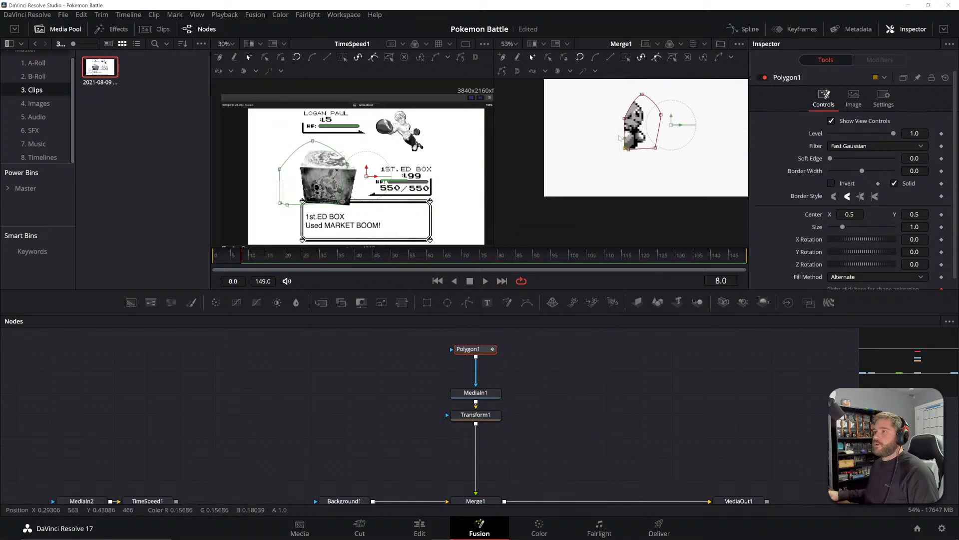
- Reshape Polygon1's outline so it encloses the whole Squirtle sprite, and invert the mask to cut the sprite out
{"action": "scroll", "coordinate": [620, 135], "scroll_direction": "up", "scroll_amount": 1}
{"action": "left_click_drag", "start_coordinate": [648, 104], "coordinate": [548, 201]}
{"action": "scroll", "coordinate": [587, 171], "scroll_direction": "down", "scroll_amount": 1}
{"action": "scroll", "coordinate": [560, 208], "scroll_direction": "up", "scroll_amount": 5}
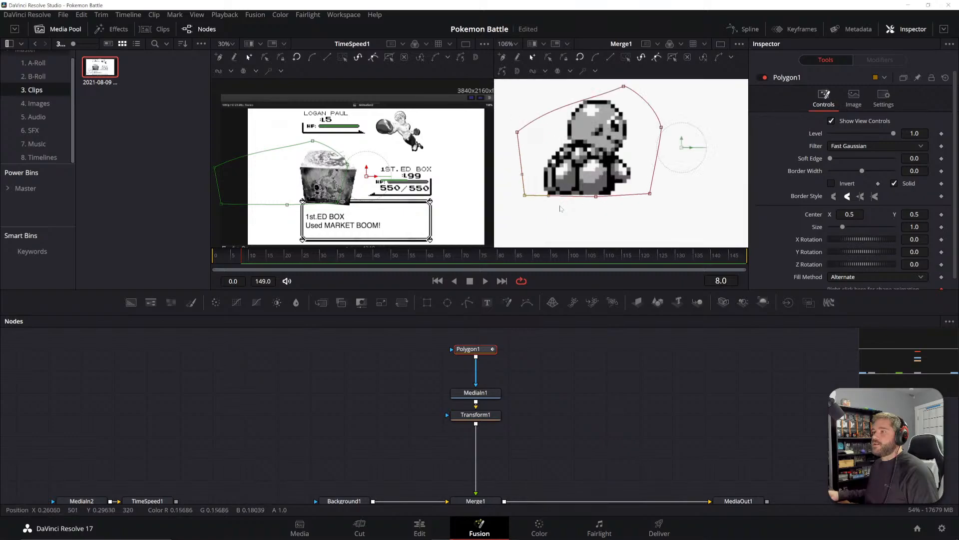
{"action": "left_click_drag", "start_coordinate": [651, 196], "coordinate": [641, 198]}
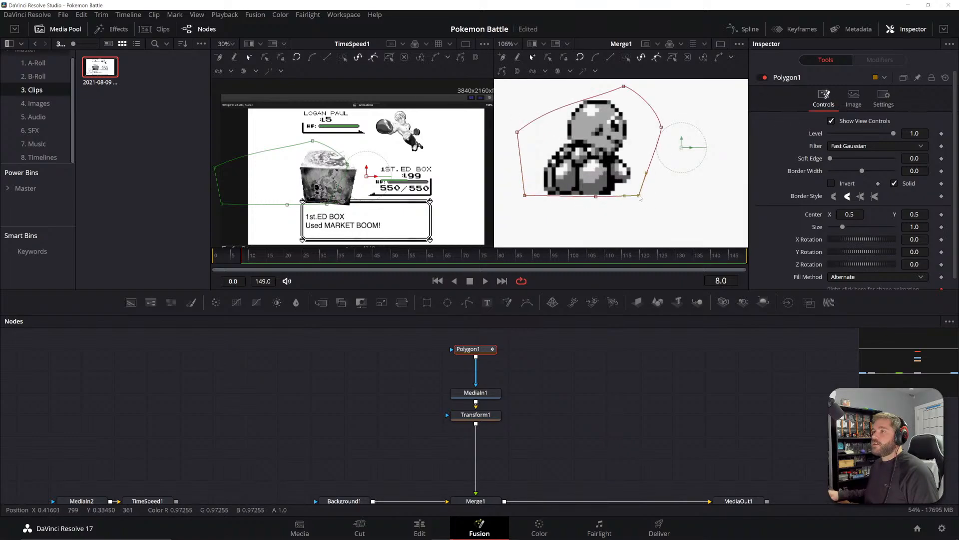
{"action": "scroll", "coordinate": [640, 198], "scroll_direction": "down", "scroll_amount": 3}
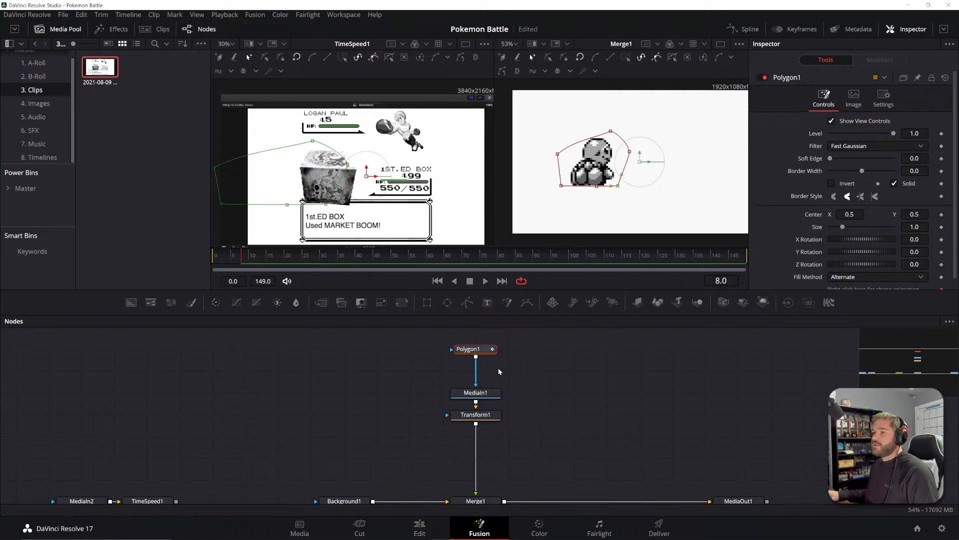
{"action": "left_click", "coordinate": [832, 184]}
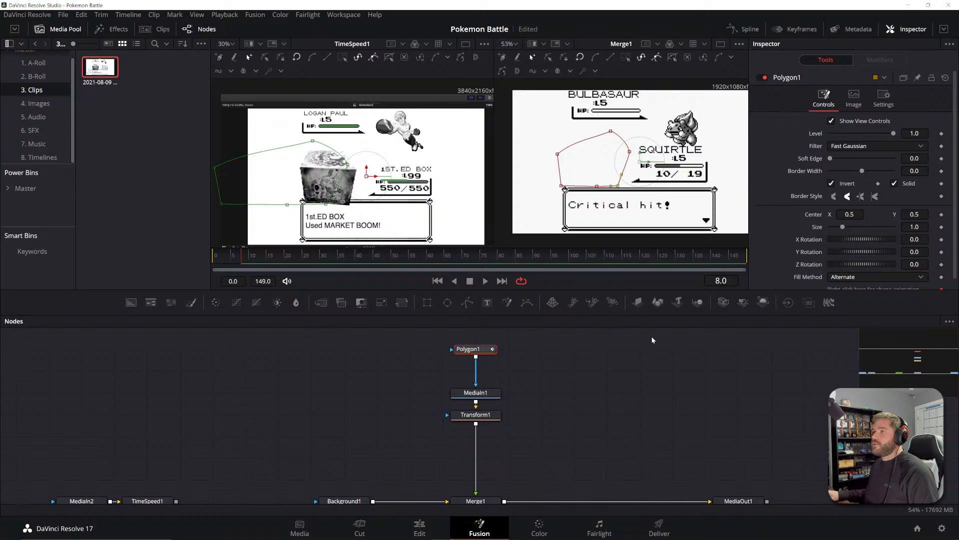
- Show MediaIn1 in the second viewer in place of Merge1
{"action": "left_click", "coordinate": [481, 393]}
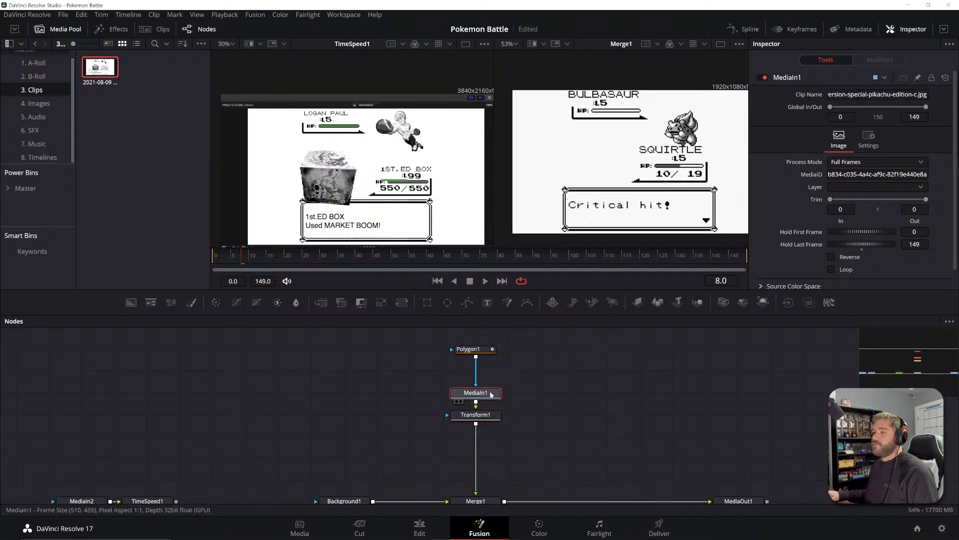
{"action": "key", "text": "2"}
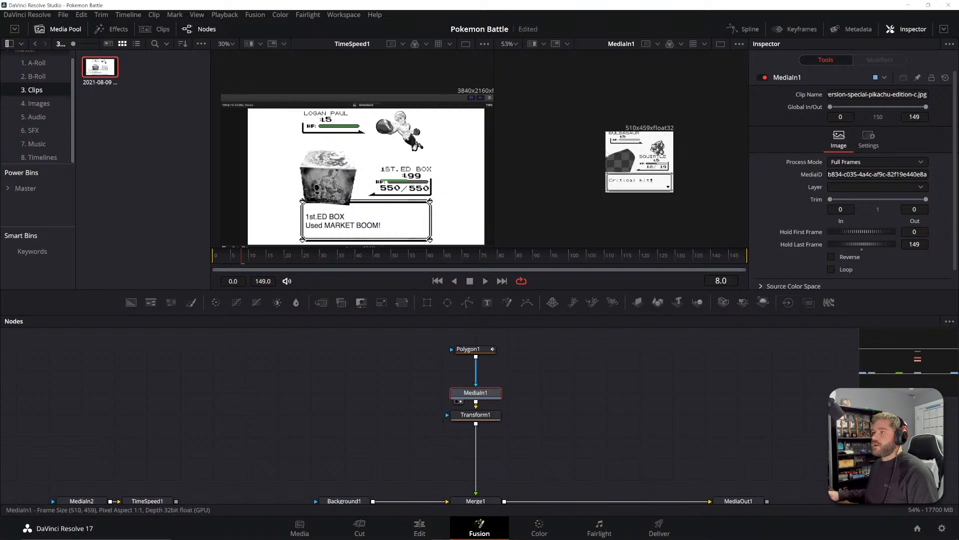
{"action": "scroll", "coordinate": [635, 150], "scroll_direction": "up", "scroll_amount": 4}
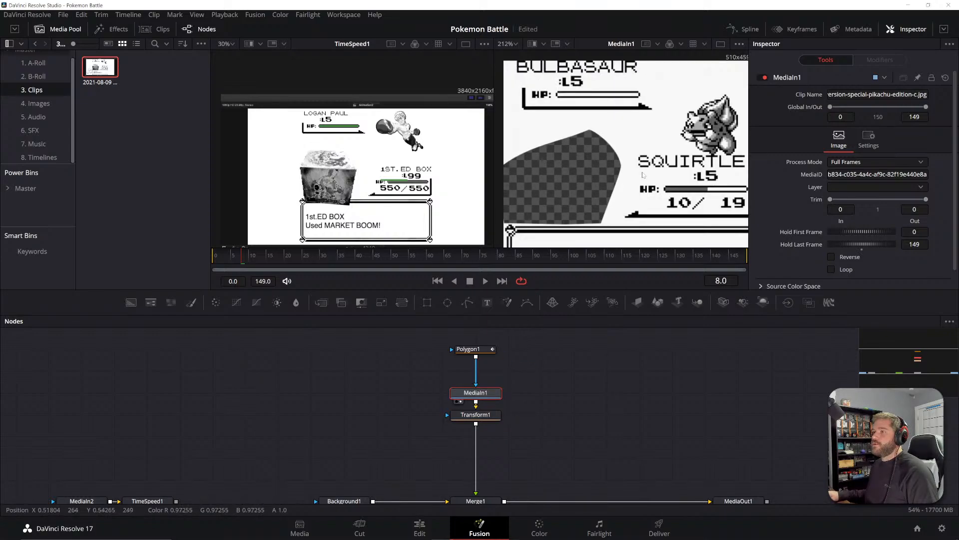
{"action": "left_click_drag", "start_coordinate": [642, 172], "coordinate": [577, 190]}
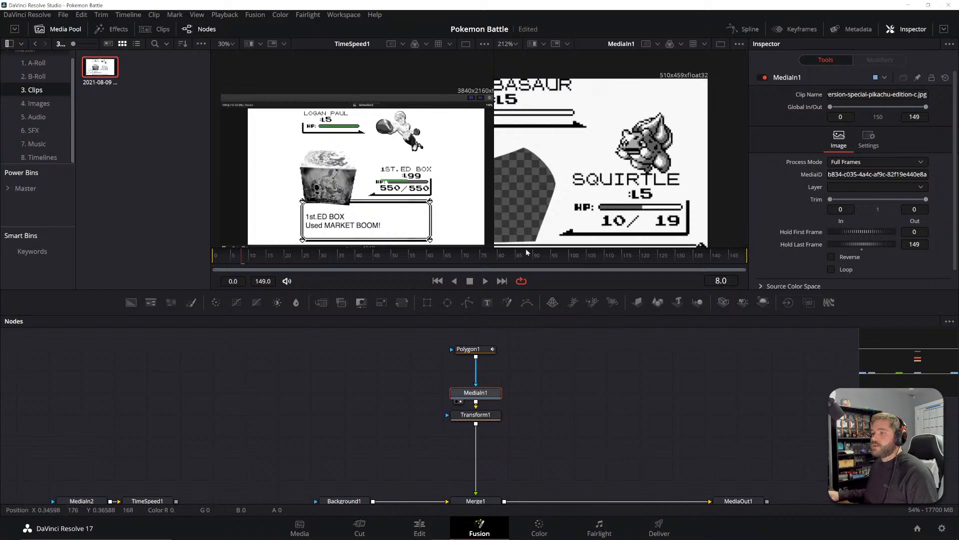
- Insert a second Polygon mask between Polygon1 and MediaIn1 and draw its closed outline around the Bulbasaur sprite and the SQUIRTLE name
{"action": "left_click", "coordinate": [467, 302]}
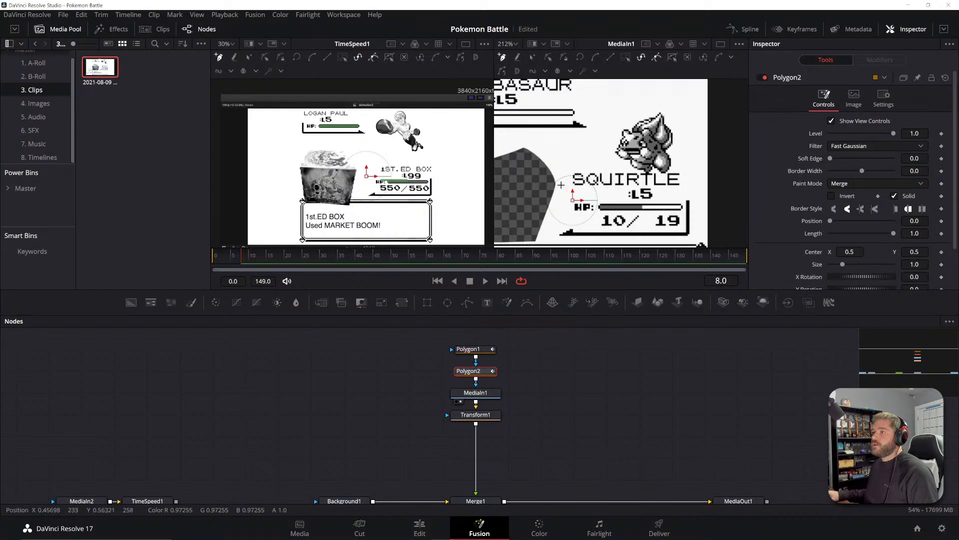
{"action": "left_click_drag", "start_coordinate": [565, 189], "coordinate": [593, 189]}
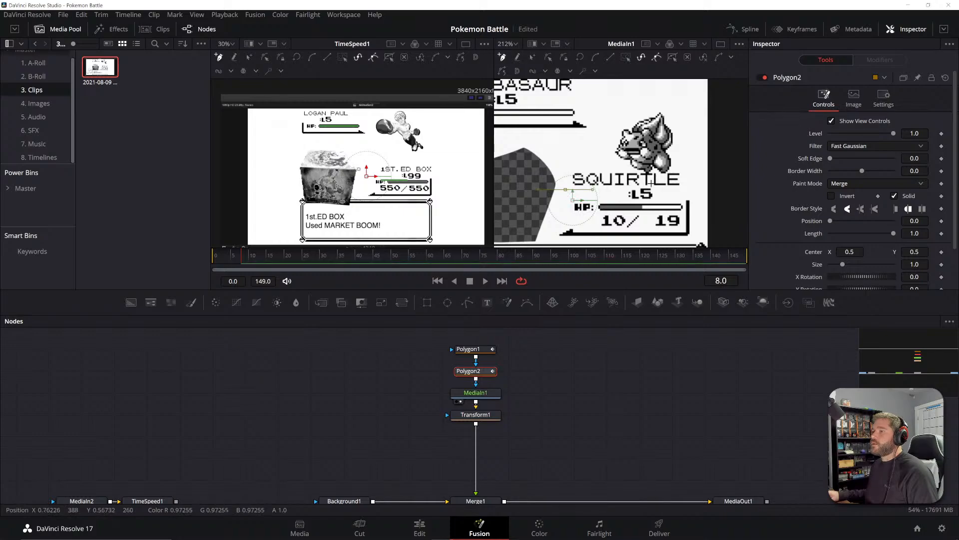
{"action": "left_click", "coordinate": [684, 185]}
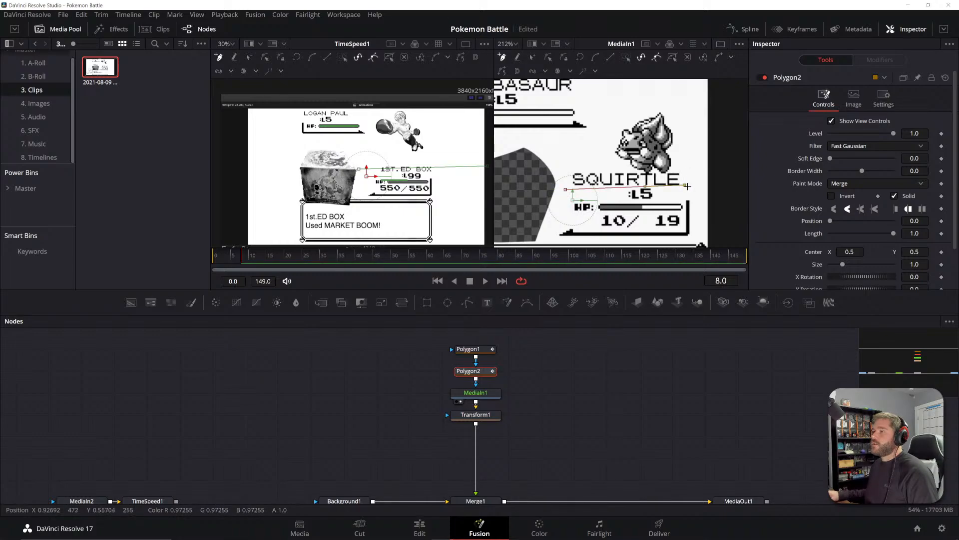
{"action": "left_click", "coordinate": [682, 121]}
{"action": "left_click", "coordinate": [645, 98]}
{"action": "left_click_drag", "start_coordinate": [614, 119], "coordinate": [600, 129]}
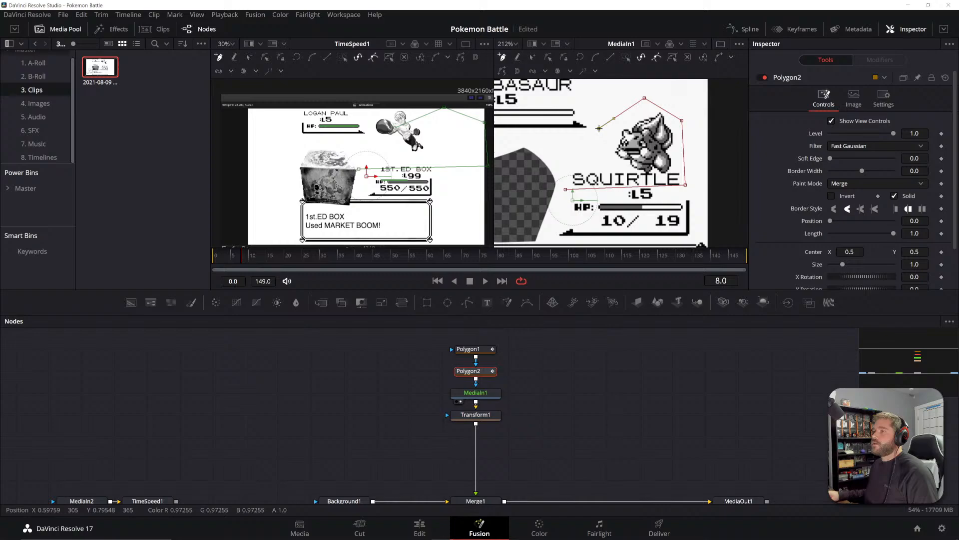
{"action": "left_click", "coordinate": [568, 165]}
{"action": "left_click", "coordinate": [565, 188]}
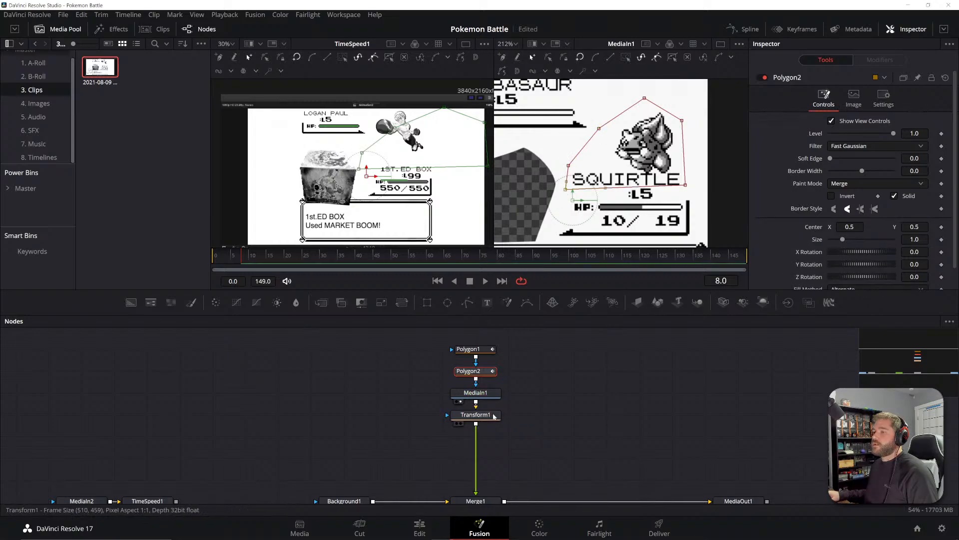
- Set Polygon2's paint mode to Subtract
{"action": "left_click", "coordinate": [880, 184]}
{"action": "left_click", "coordinate": [857, 217]}
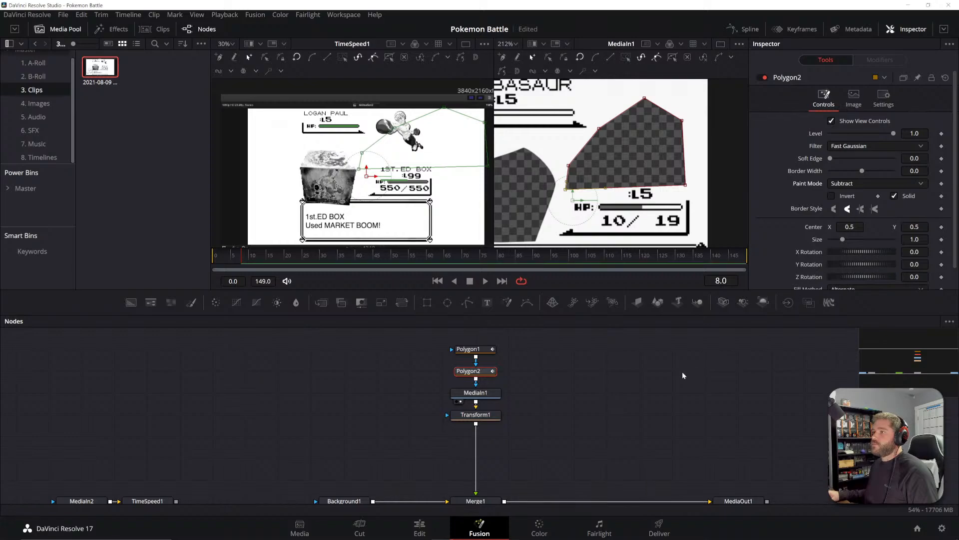
{"action": "scroll", "coordinate": [651, 168], "scroll_direction": "down", "scroll_amount": 3}
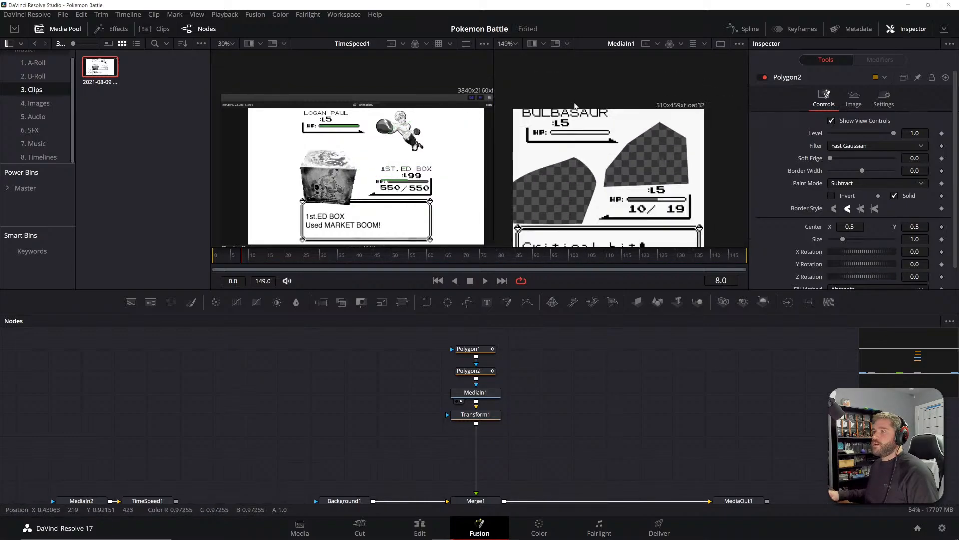
- Move Polygon1 and Polygon2 together farther above MediaIn1 to make room for another mask
{"action": "left_click_drag", "start_coordinate": [515, 334], "coordinate": [476, 385]}
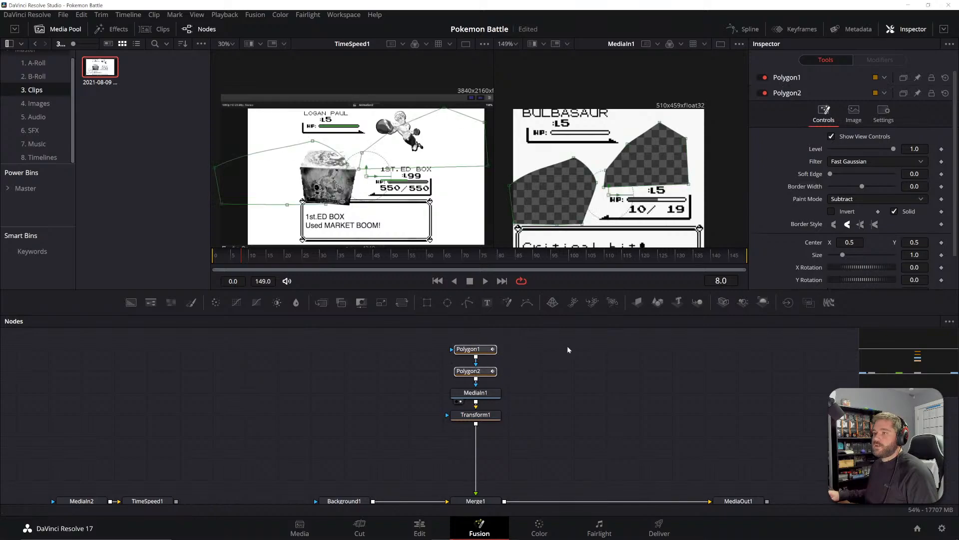
{"action": "left_click_drag", "start_coordinate": [569, 349], "coordinate": [589, 397]}
{"action": "left_click_drag", "start_coordinate": [498, 421], "coordinate": [499, 376]}
{"action": "left_click_drag", "start_coordinate": [584, 399], "coordinate": [592, 413]}
{"action": "left_click_drag", "start_coordinate": [632, 205], "coordinate": [642, 172]}
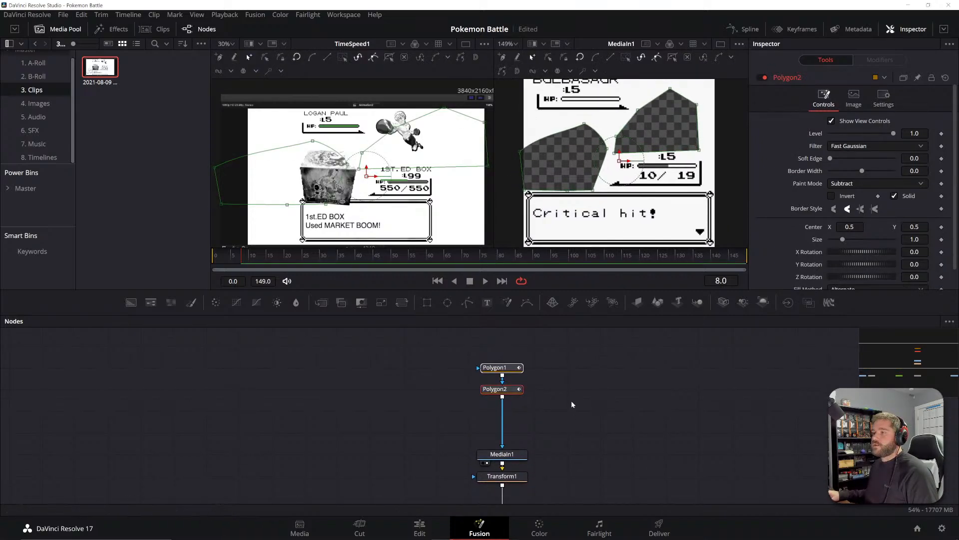
- Insert a third Polygon mask below Polygon2 and draw its closed four-corner outline around the "Critical hit!" text
{"action": "left_click", "coordinate": [467, 303]}
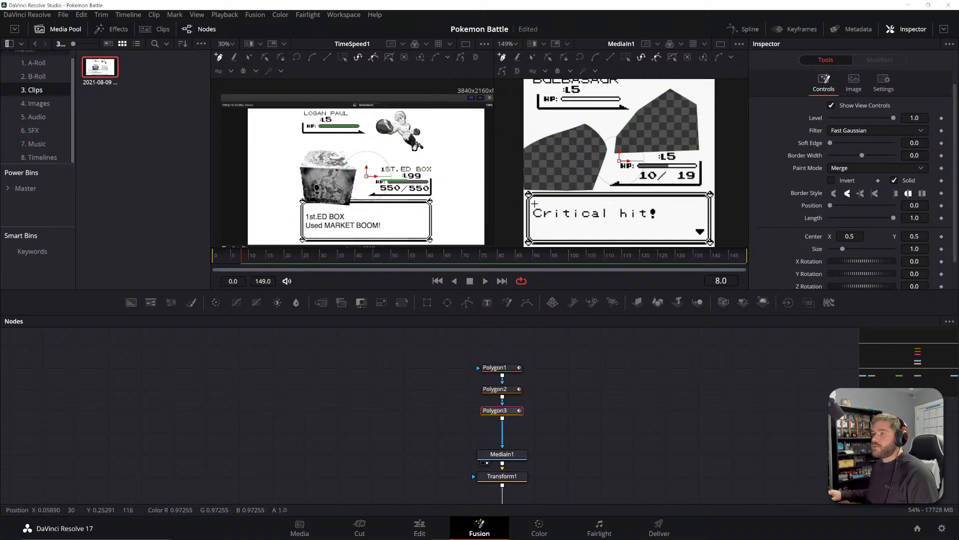
{"action": "left_click", "coordinate": [532, 204]}
{"action": "left_click", "coordinate": [535, 224]}
{"action": "left_click", "coordinate": [667, 223]}
{"action": "left_click", "coordinate": [668, 204]}
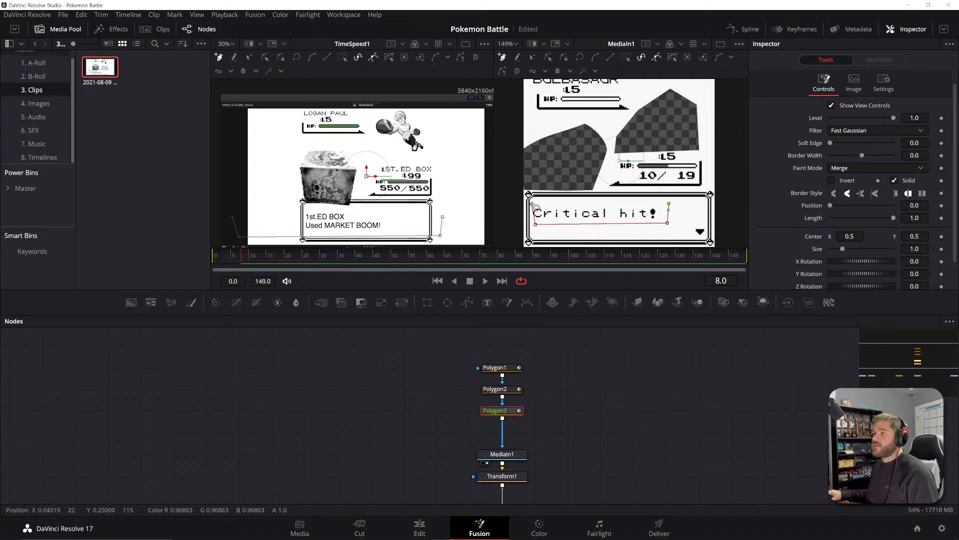
{"action": "left_click", "coordinate": [532, 204]}
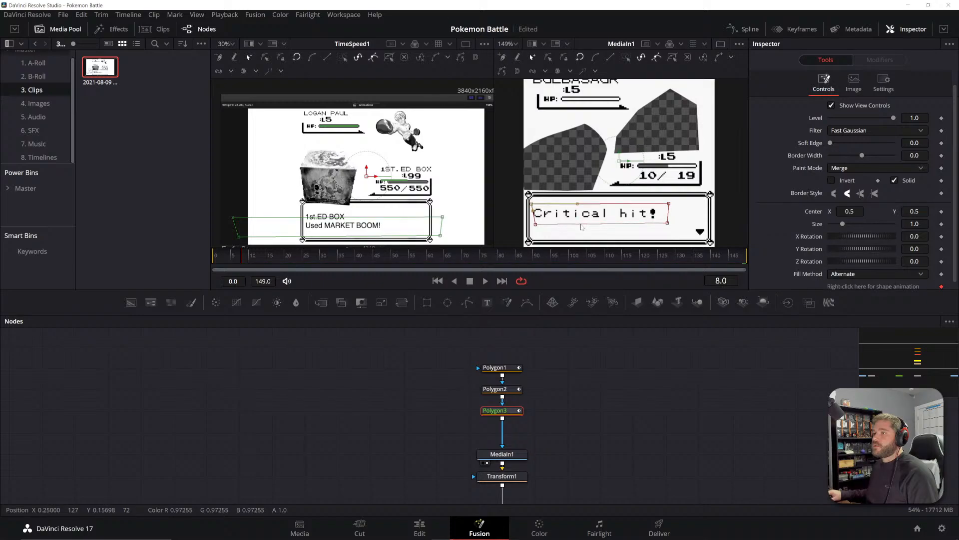
- Set Polygon3's paint mode to Subtract and move the three polygon masks together farther above MediaIn1
{"action": "left_click", "coordinate": [850, 167]}
{"action": "left_click", "coordinate": [844, 209]}
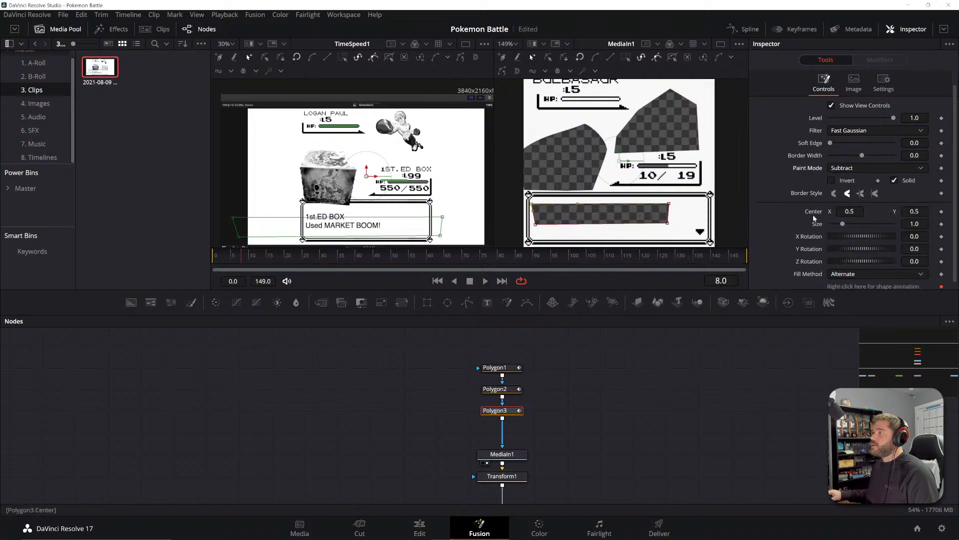
{"action": "left_click", "coordinate": [632, 369]}
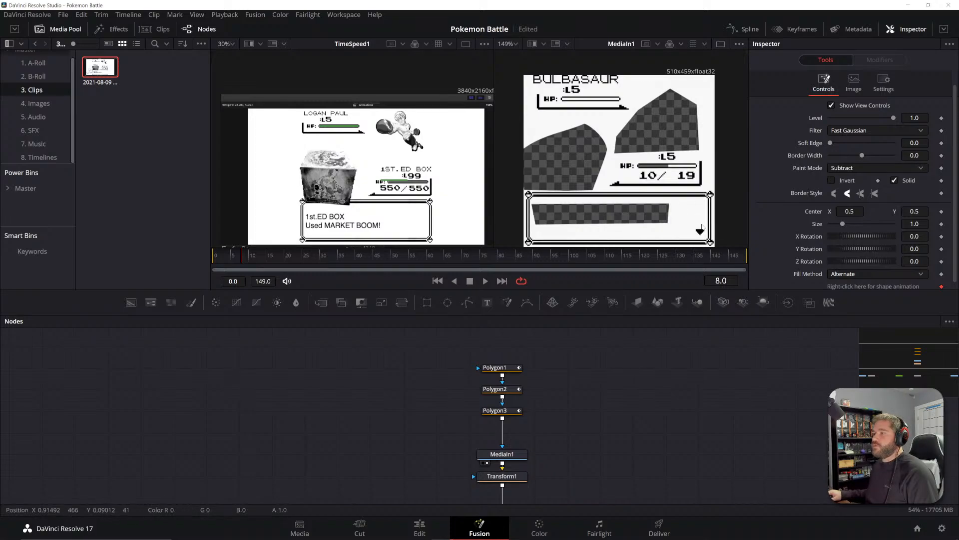
{"action": "left_click_drag", "start_coordinate": [544, 354], "coordinate": [507, 392]}
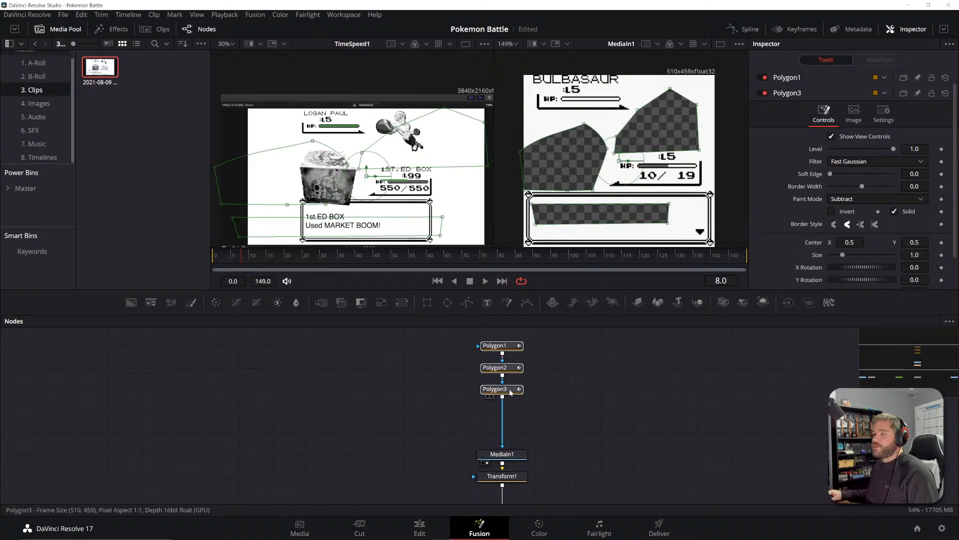
{"action": "left_click", "coordinate": [570, 394]}
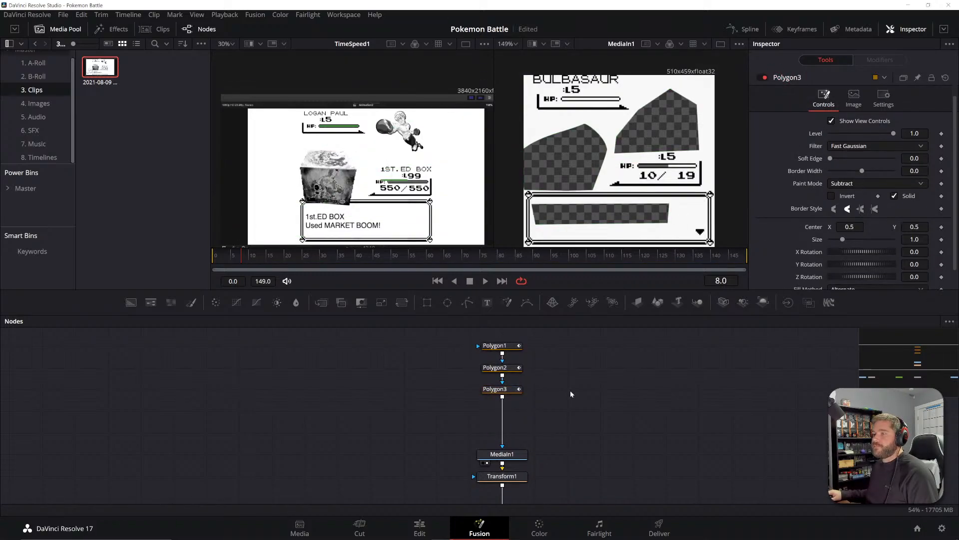
- Insert a fourth Polygon mask below Polygon3 and draw its closed outline around the small black arrow in the text box
{"action": "left_click", "coordinate": [467, 302]}
{"action": "left_click_drag", "start_coordinate": [569, 395], "coordinate": [502, 414]}
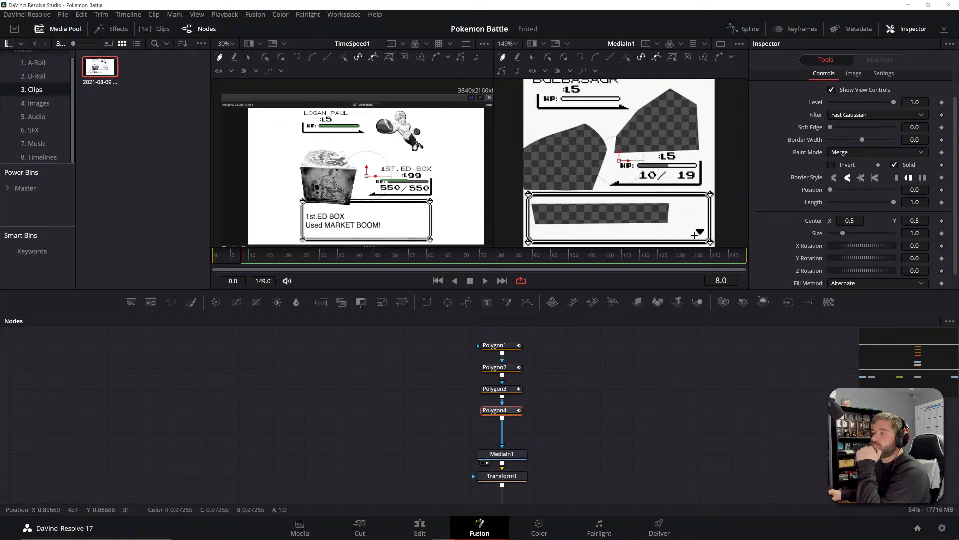
{"action": "left_click", "coordinate": [690, 233]}
{"action": "left_click", "coordinate": [705, 234]}
- Set Polygon4's paint mode to Subtract
{"action": "left_click", "coordinate": [856, 152]}
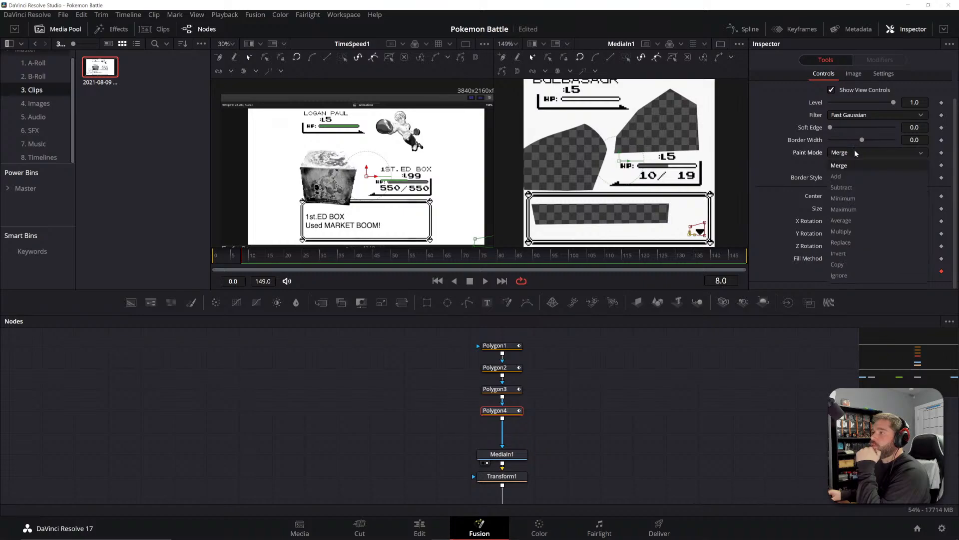
{"action": "left_click", "coordinate": [841, 188]}
{"action": "left_click", "coordinate": [597, 344]}
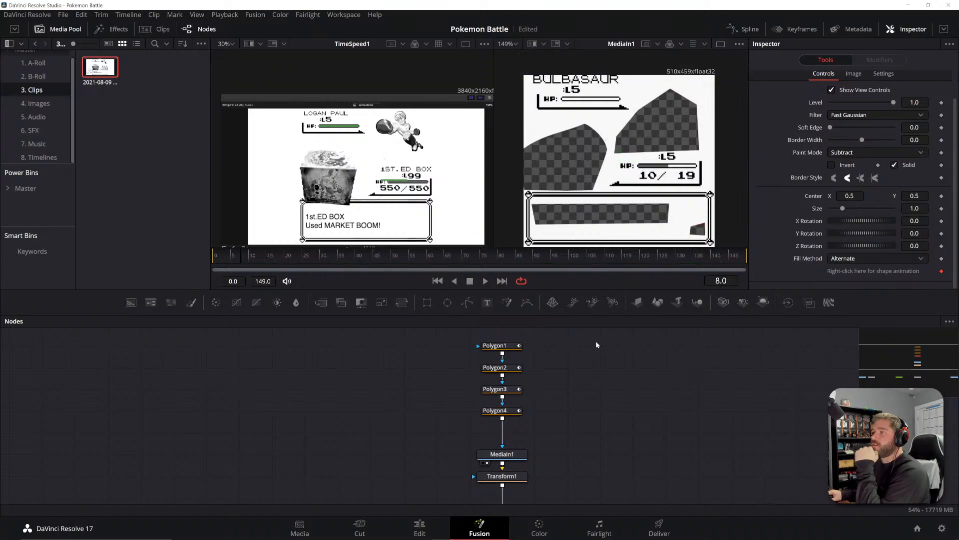
- Move all four polygon masks together farther above MediaIn1 in the node graph
{"action": "left_click_drag", "start_coordinate": [615, 173], "coordinate": [631, 171]}
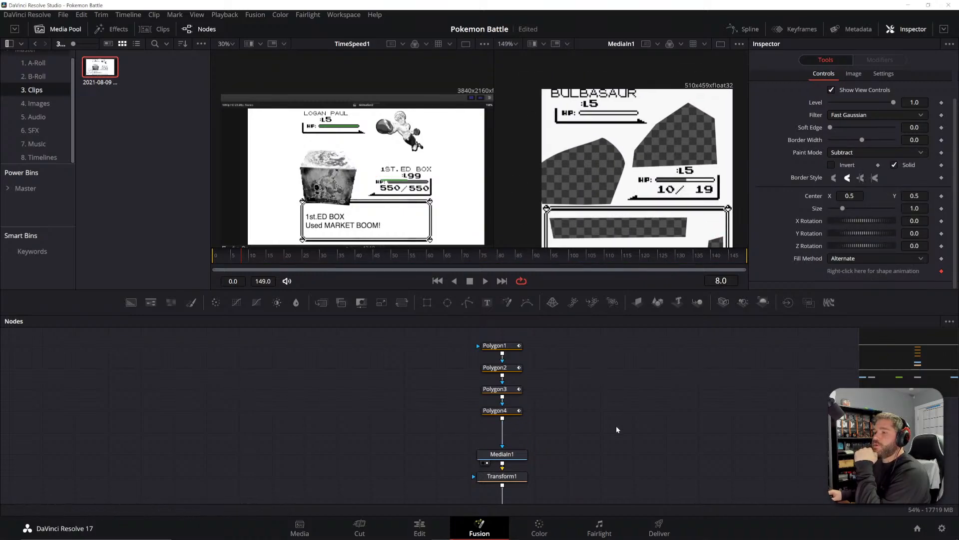
{"action": "left_click_drag", "start_coordinate": [539, 338], "coordinate": [517, 388]}
{"action": "left_click", "coordinate": [518, 391]}
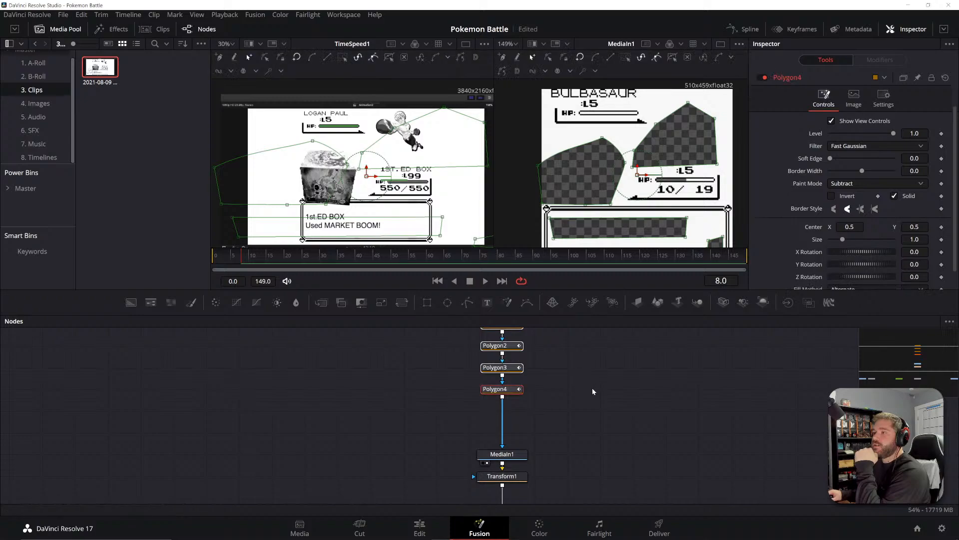
{"action": "left_click_drag", "start_coordinate": [592, 388], "coordinate": [640, 427]}
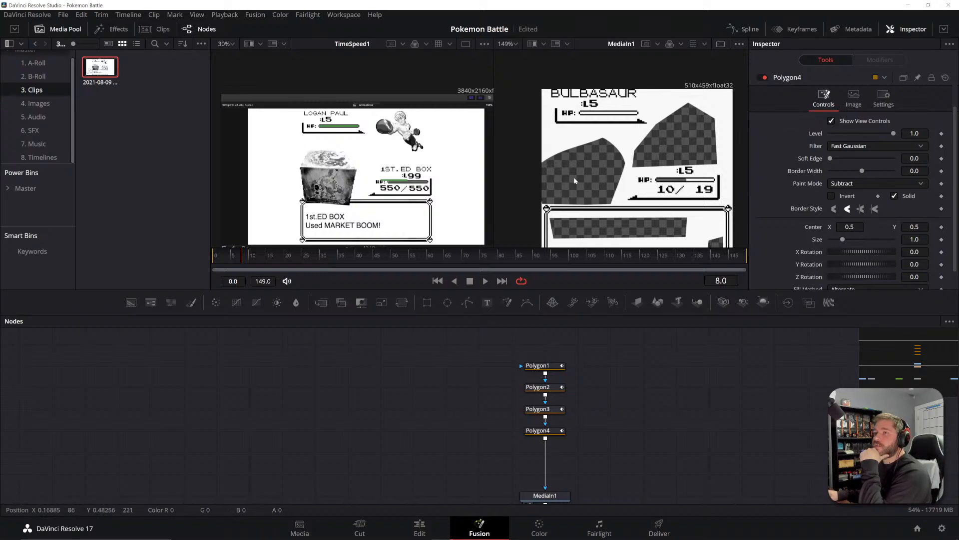
{"action": "left_click_drag", "start_coordinate": [595, 351], "coordinate": [606, 456]}
{"action": "left_click", "coordinate": [594, 408]}
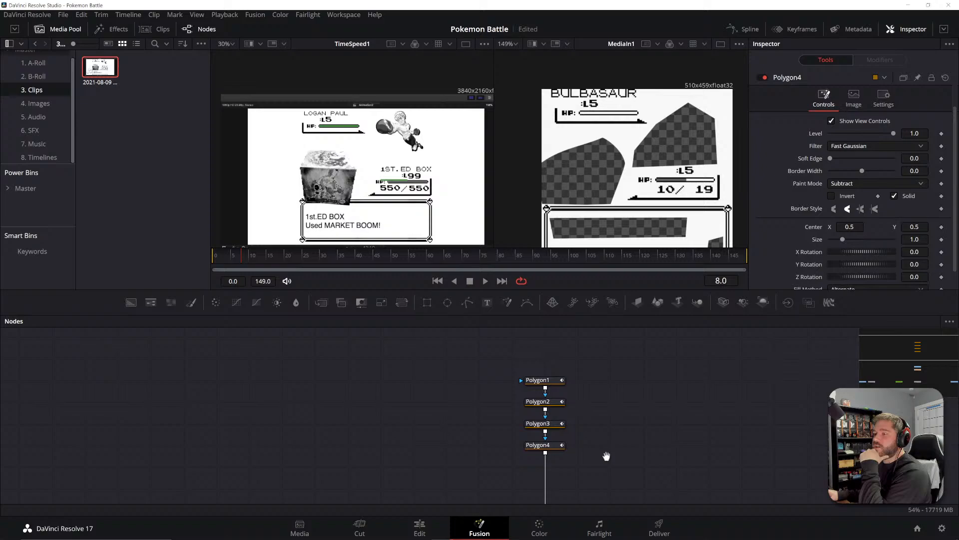
- Rename the Polygon1 mask node as Bulb
{"action": "left_click", "coordinate": [548, 382]}
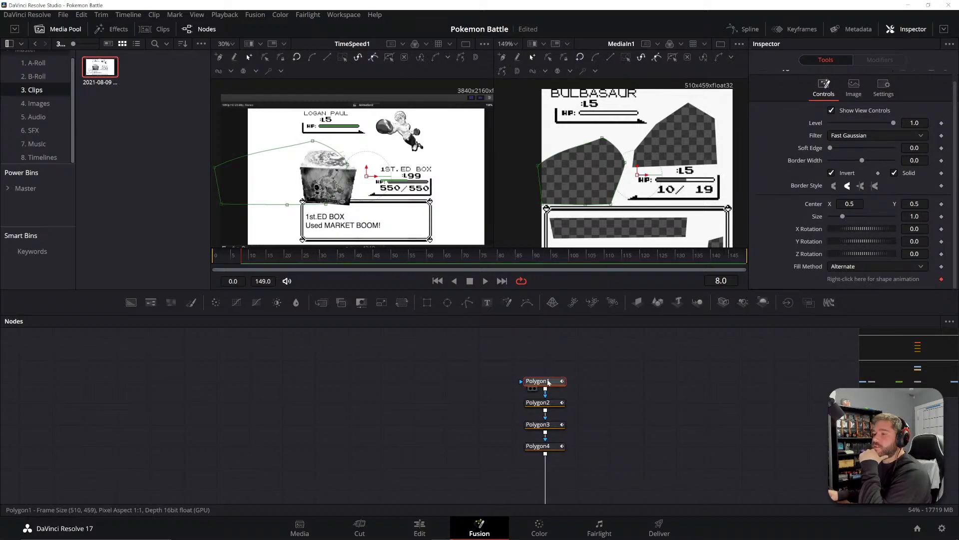
{"action": "key", "text": "F2"}
{"action": "type", "text": "Bulb"}
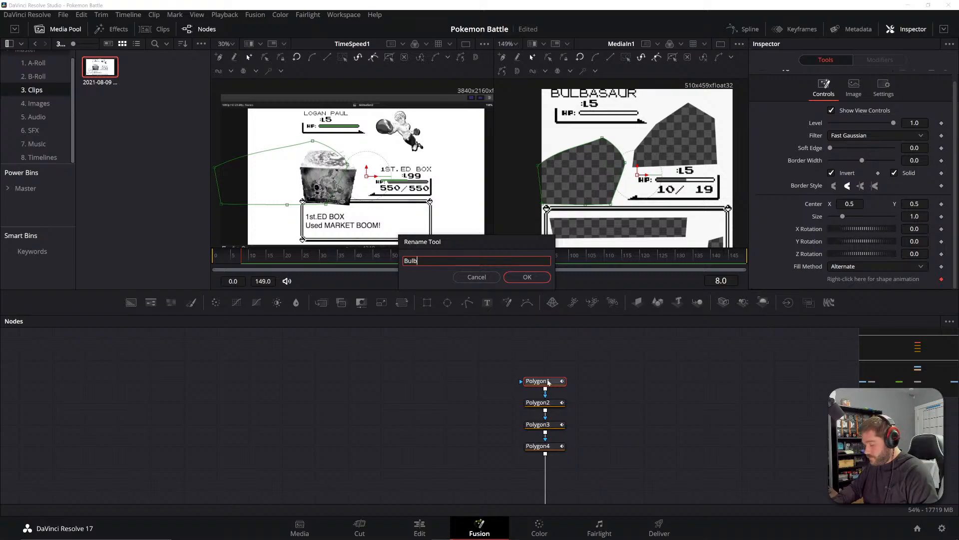
{"action": "key", "text": "Return"}
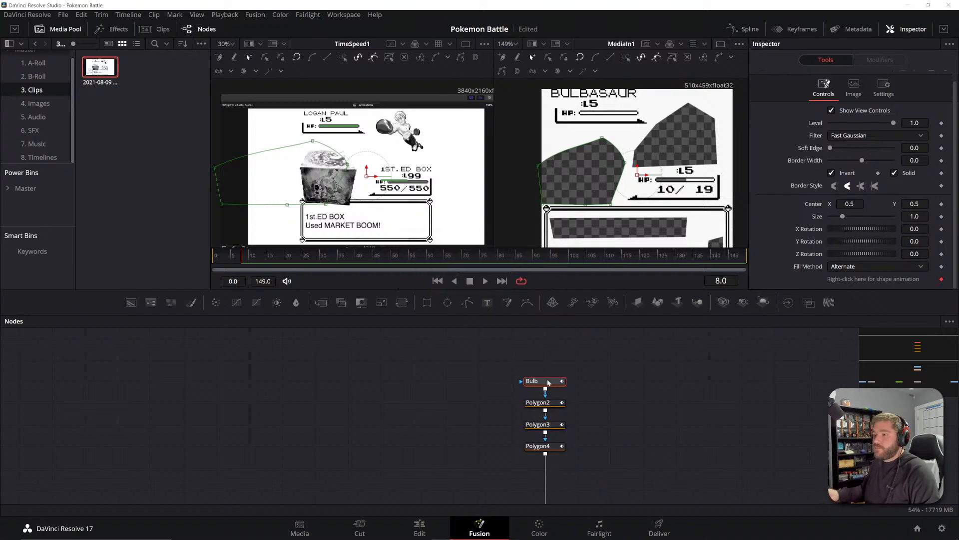
- Rename the Polygon2 mask node as squirt
{"action": "left_click", "coordinate": [551, 402]}
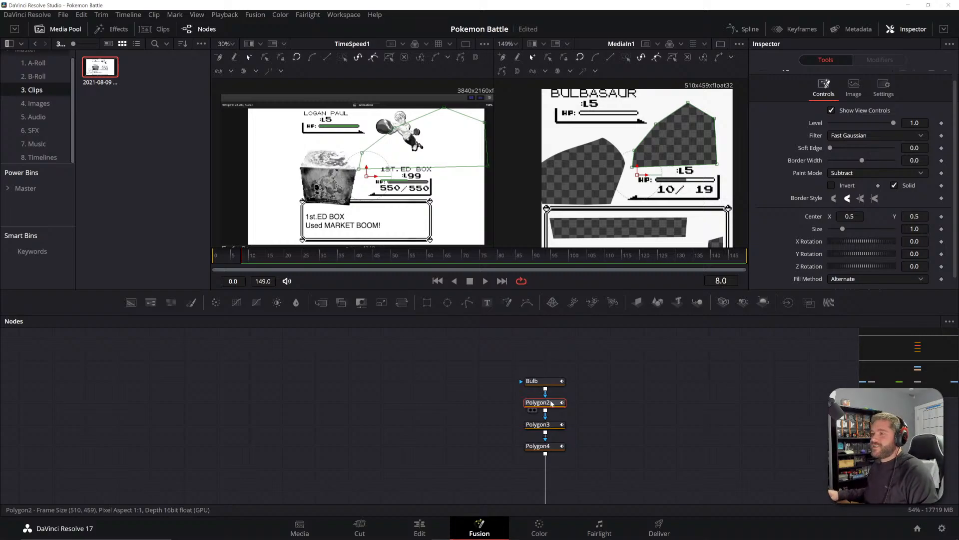
{"action": "mouse_move", "coordinate": [552, 403]}
{"action": "left_mouse_down"}
{"action": "mouse_move", "coordinate": [627, 404]}
{"action": "mouse_move", "coordinate": [549, 404]}
{"action": "left_mouse_up"}
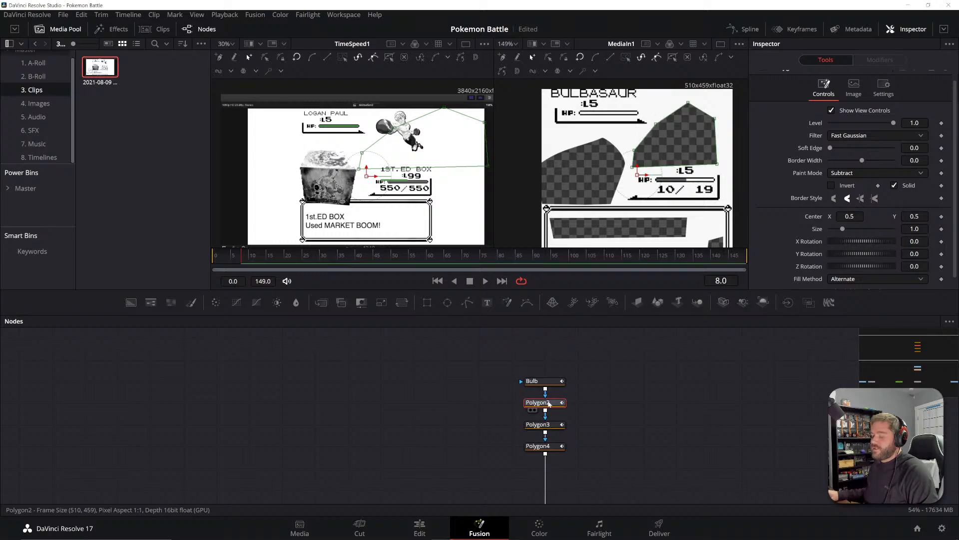
{"action": "key", "text": "F2"}
{"action": "type", "text": "squirt"}
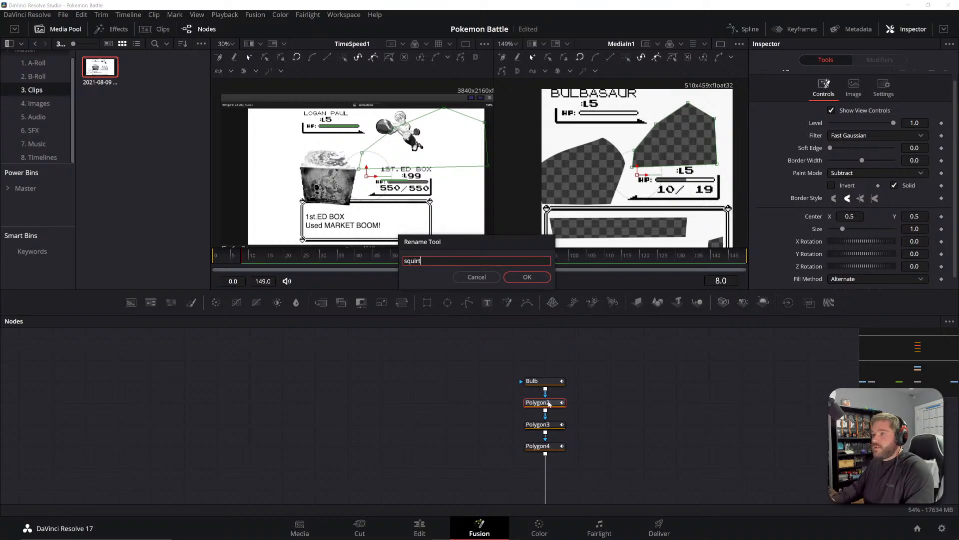
{"action": "key", "text": "Return"}
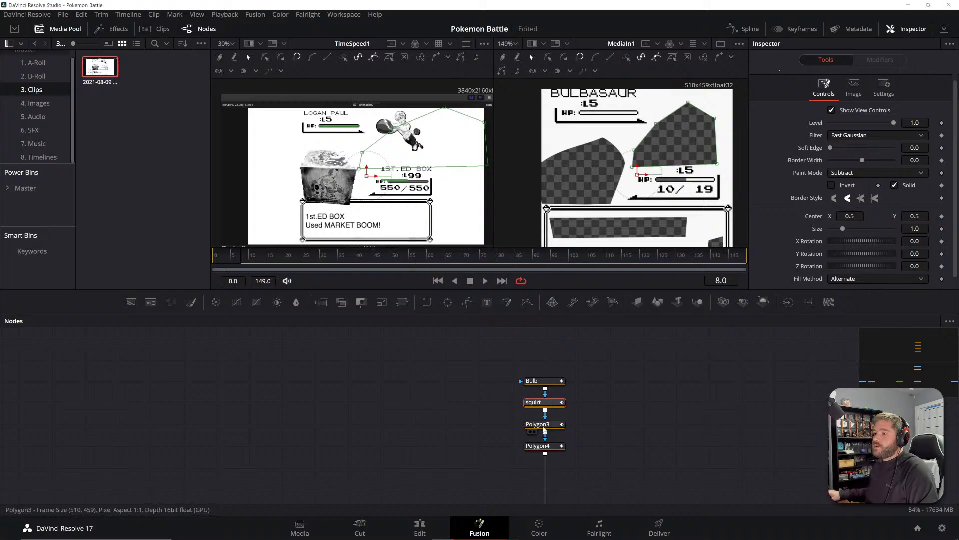
- Rename the Polygon3 mask node as Text
{"action": "left_click", "coordinate": [546, 427]}
{"action": "key", "text": "F2"}
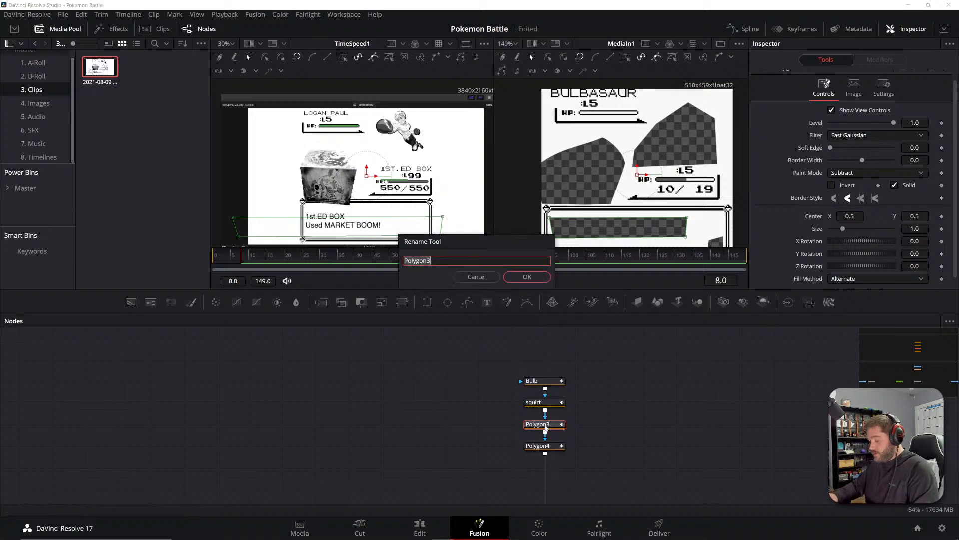
{"action": "type", "text": "Text"}
{"action": "key", "text": "Return"}
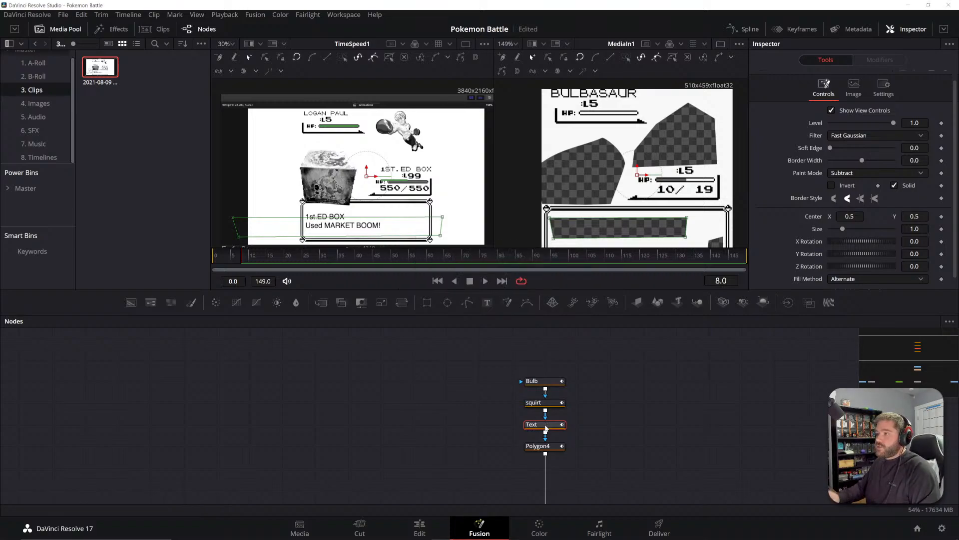
- Rename the Polygon4 mask node as Arrow
{"action": "left_click", "coordinate": [538, 448]}
{"action": "key", "text": "F2"}
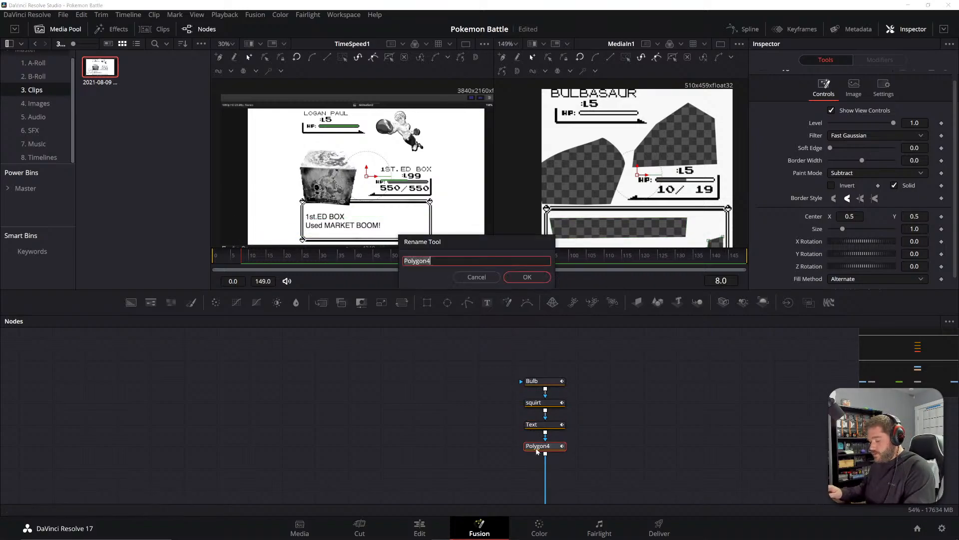
{"action": "type", "text": "Arrow"}
{"action": "key", "text": "Return"}
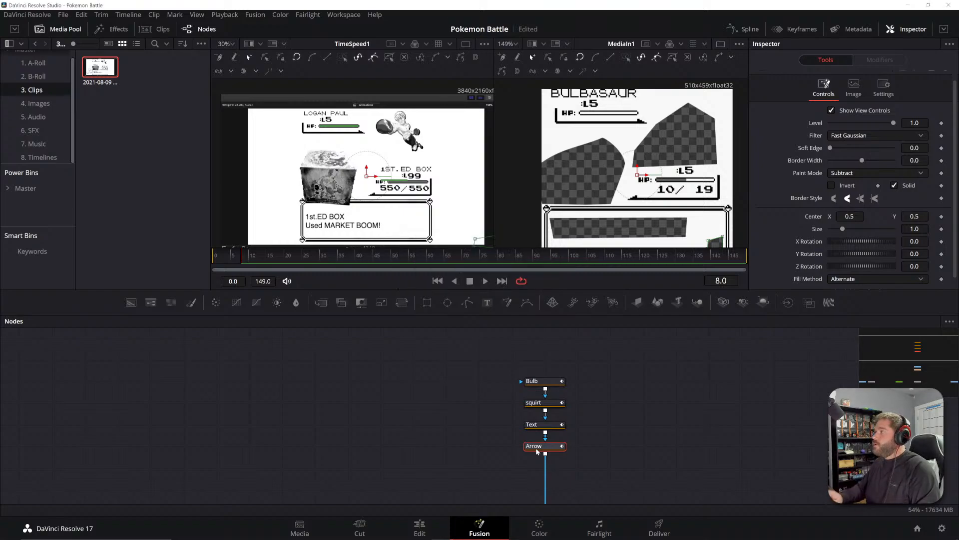
- Add a new Polygon mask and insert it into the mask chain directly below Arrow
{"action": "left_click", "coordinate": [623, 448]}
{"action": "left_click_drag", "start_coordinate": [644, 422], "coordinate": [661, 423]}
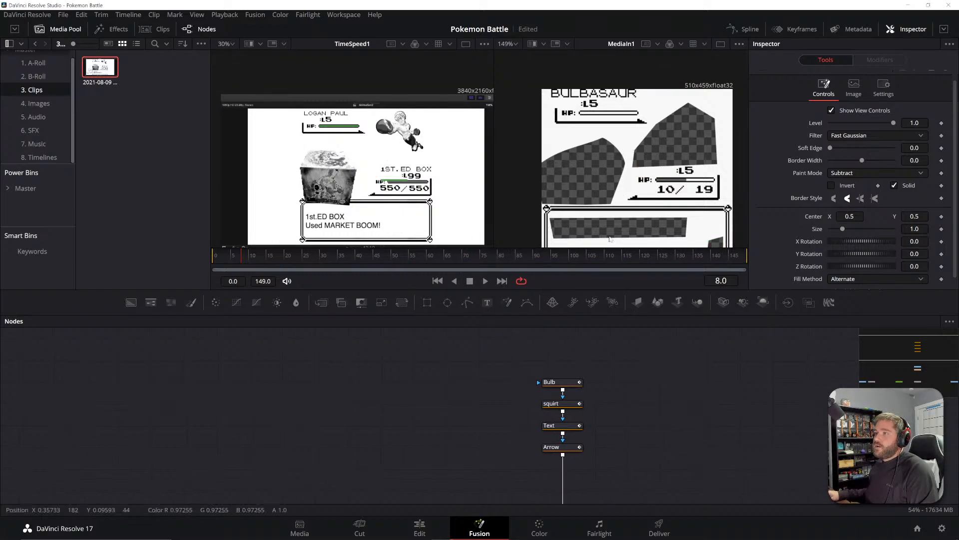
{"action": "left_click_drag", "start_coordinate": [609, 232], "coordinate": [578, 207]}
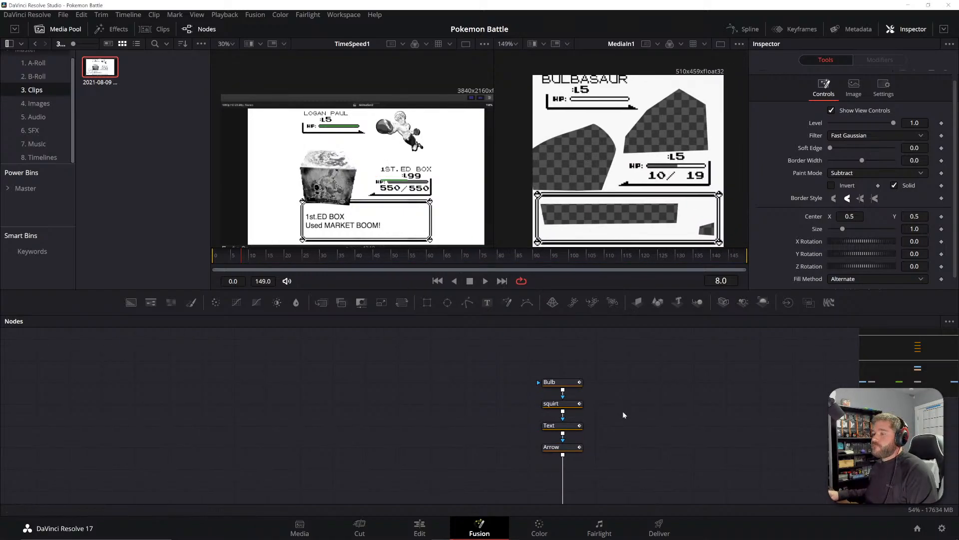
{"action": "left_click_drag", "start_coordinate": [628, 413], "coordinate": [625, 391]}
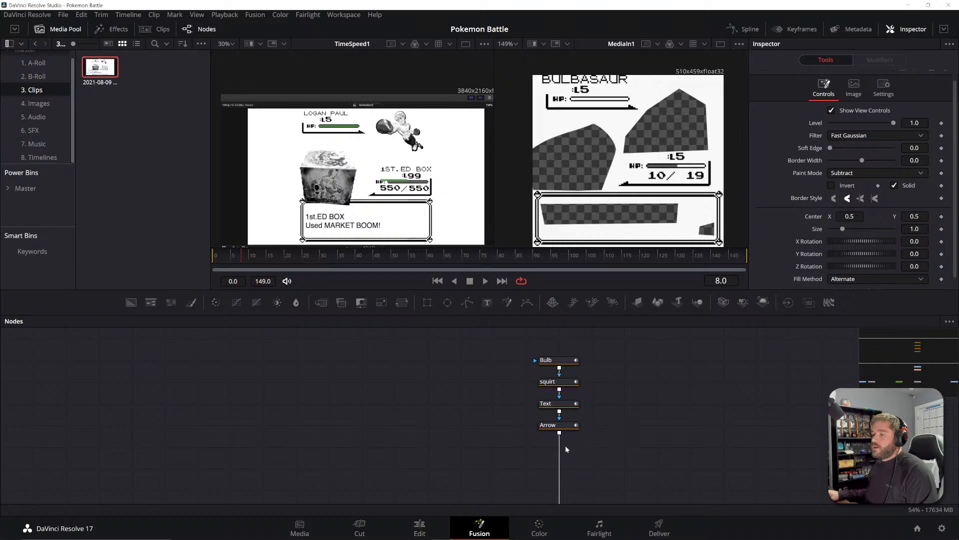
{"action": "left_click", "coordinate": [467, 303]}
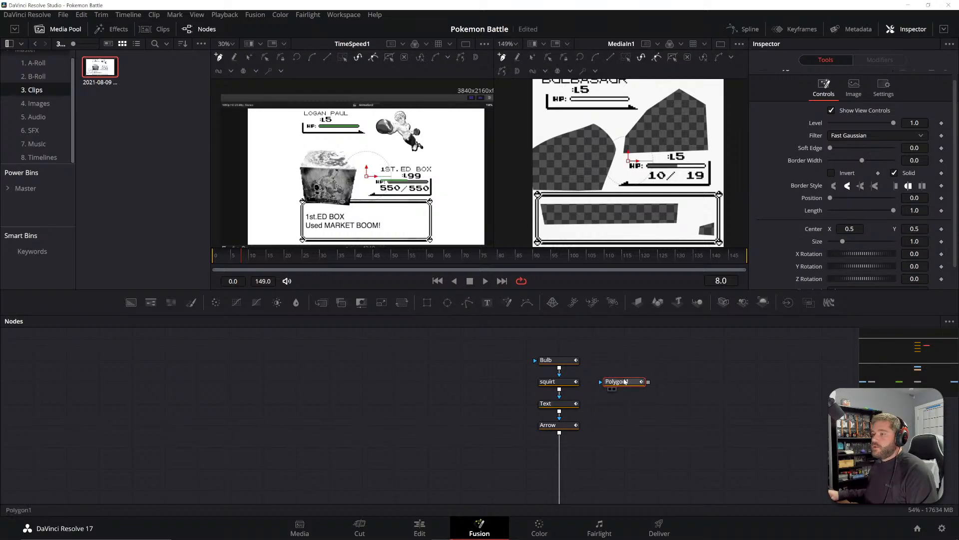
{"action": "left_click_drag", "start_coordinate": [625, 389], "coordinate": [558, 449]}
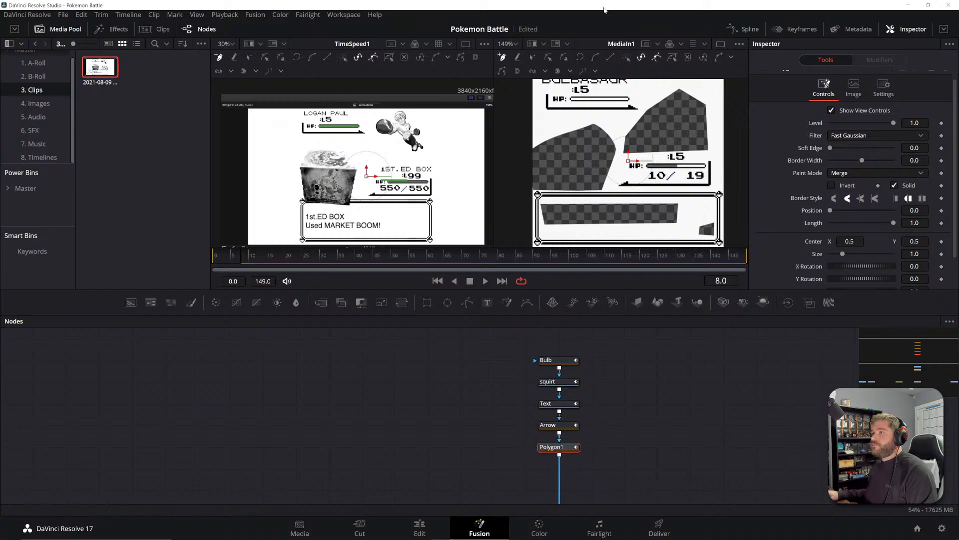
- Draw a closed four-point outline around the BULBASAUR name at the upper edge of the reference image
{"action": "left_click_drag", "start_coordinate": [593, 124], "coordinate": [601, 196]}
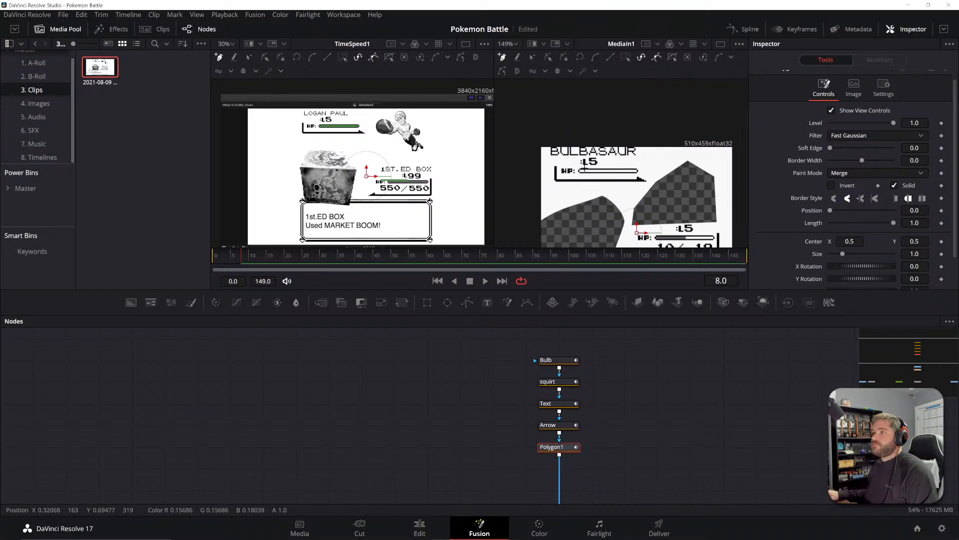
{"action": "left_click", "coordinate": [548, 157]}
{"action": "left_click", "coordinate": [646, 156]}
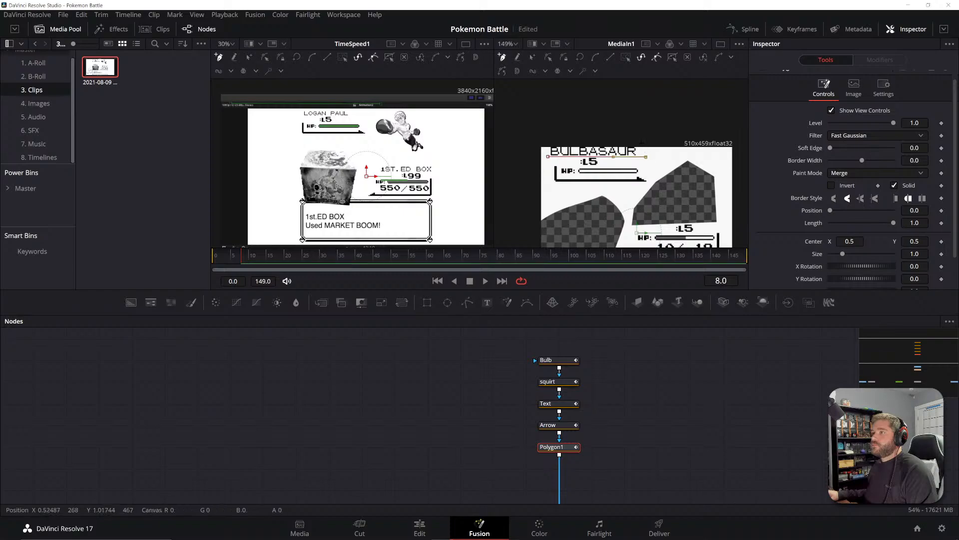
{"action": "left_click", "coordinate": [579, 136]}
{"action": "left_click", "coordinate": [548, 136]}
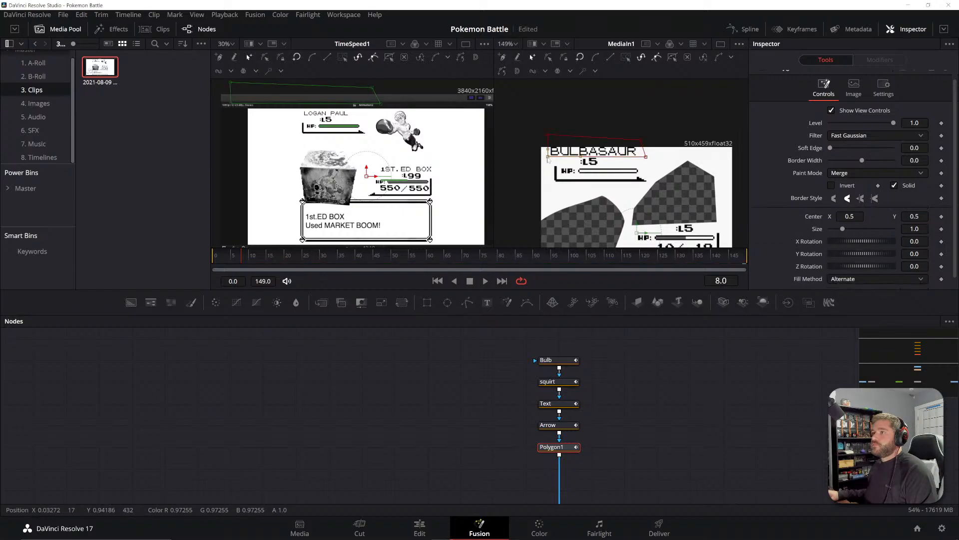
- Set the paint mode of the mask around the BULBASAUR name to Subtract and deselect it
{"action": "left_click", "coordinate": [859, 172]}
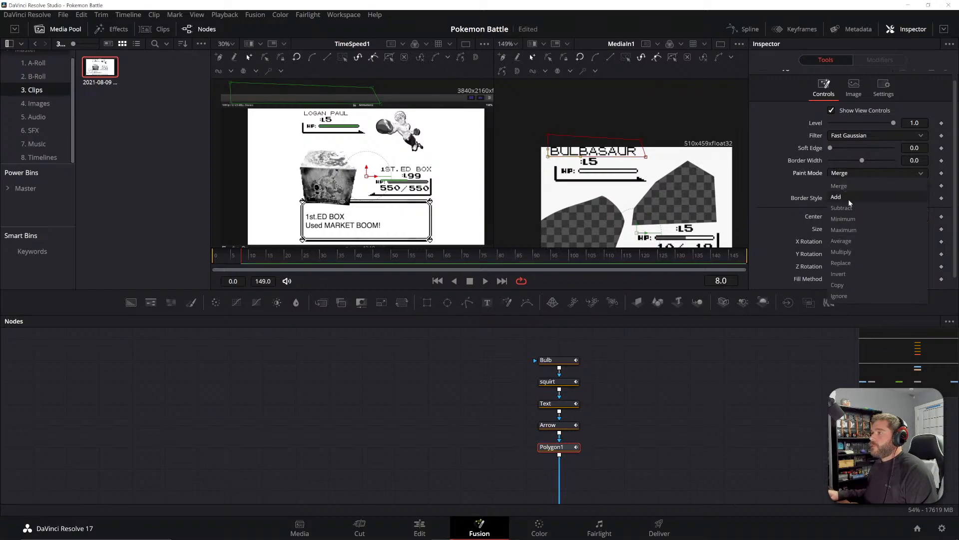
{"action": "left_click", "coordinate": [848, 199]}
{"action": "left_click", "coordinate": [649, 407]}
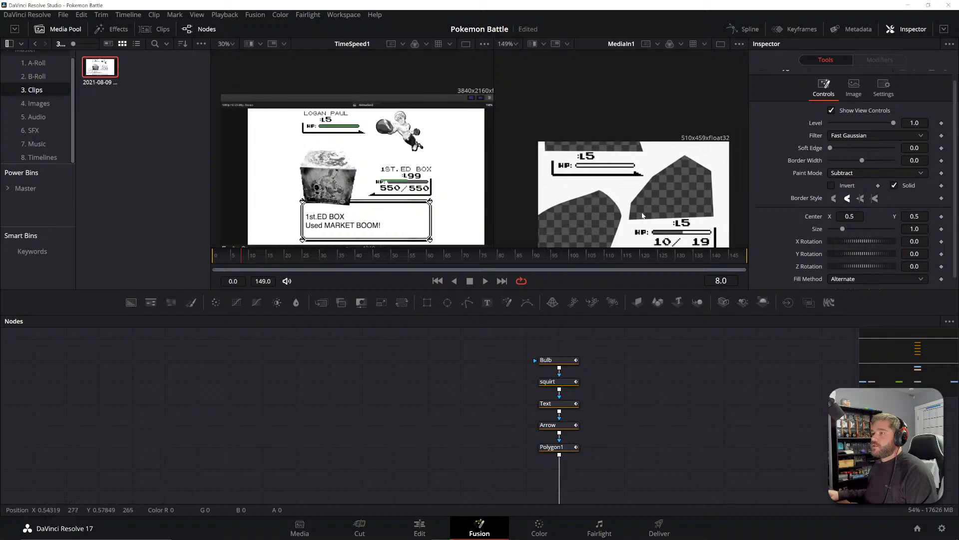
- Rename the mask node below Arrow as Name
{"action": "left_click_drag", "start_coordinate": [670, 465], "coordinate": [647, 445]}
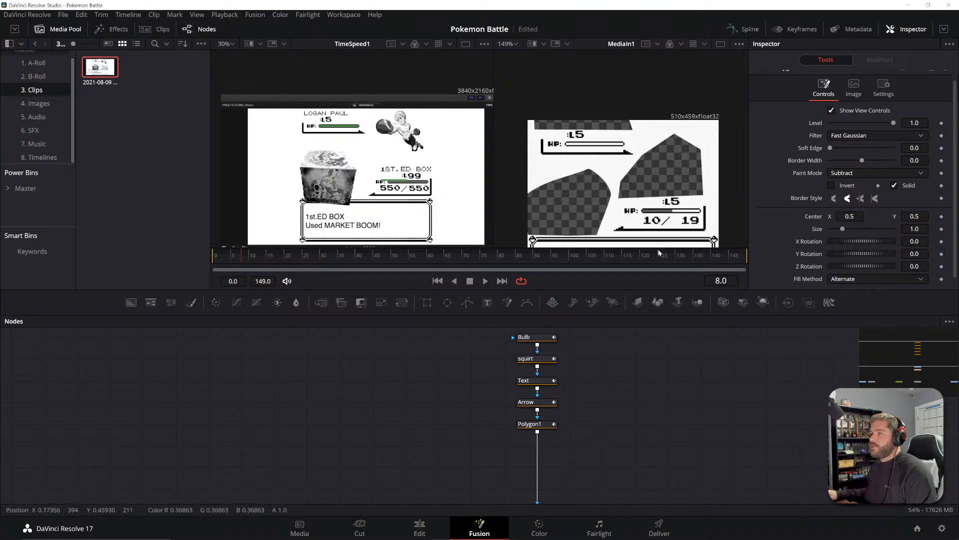
{"action": "left_click", "coordinate": [541, 425]}
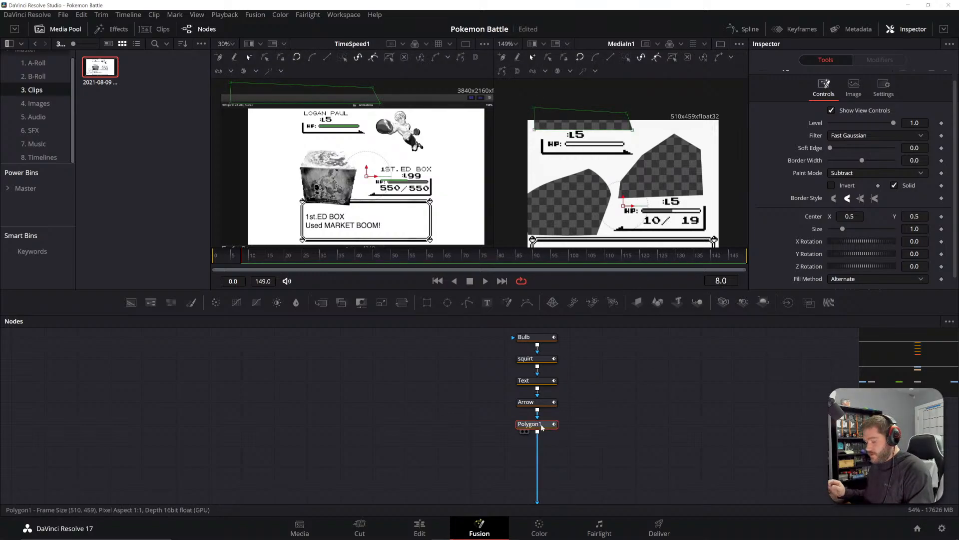
{"action": "key", "text": "F2"}
{"action": "type", "text": "Name"}
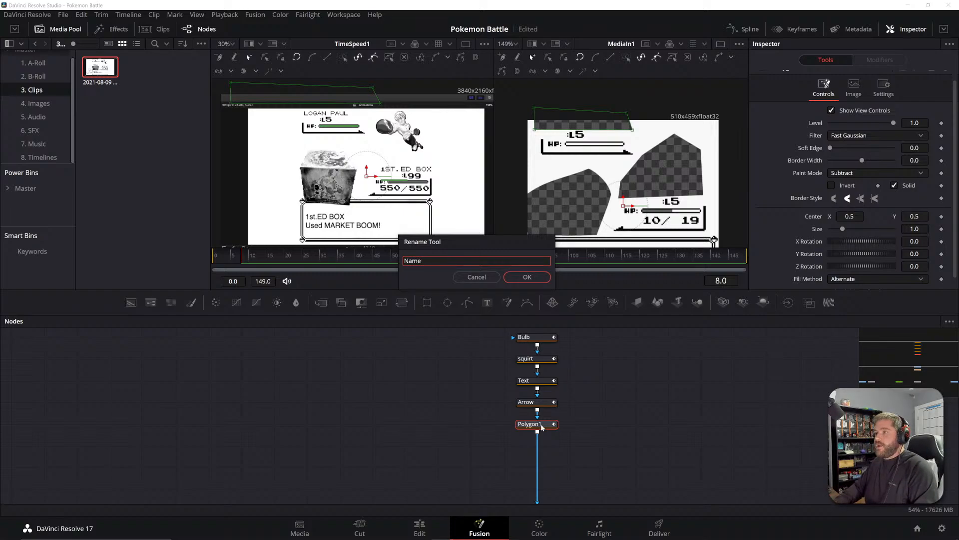
{"action": "key", "text": "Return"}
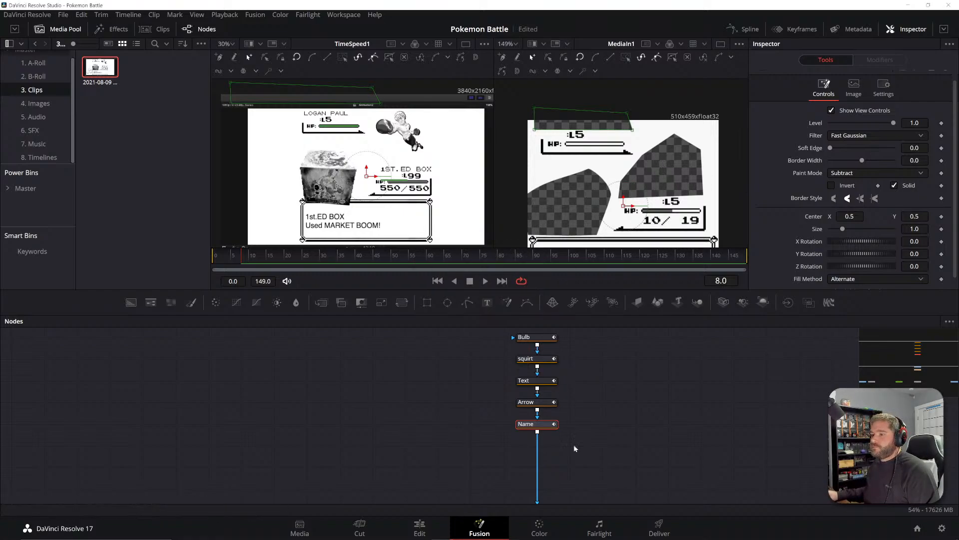
- Add another Polygon mask and insert it into the mask chain directly below Name
{"action": "left_click", "coordinate": [596, 431]}
{"action": "left_click", "coordinate": [467, 303]}
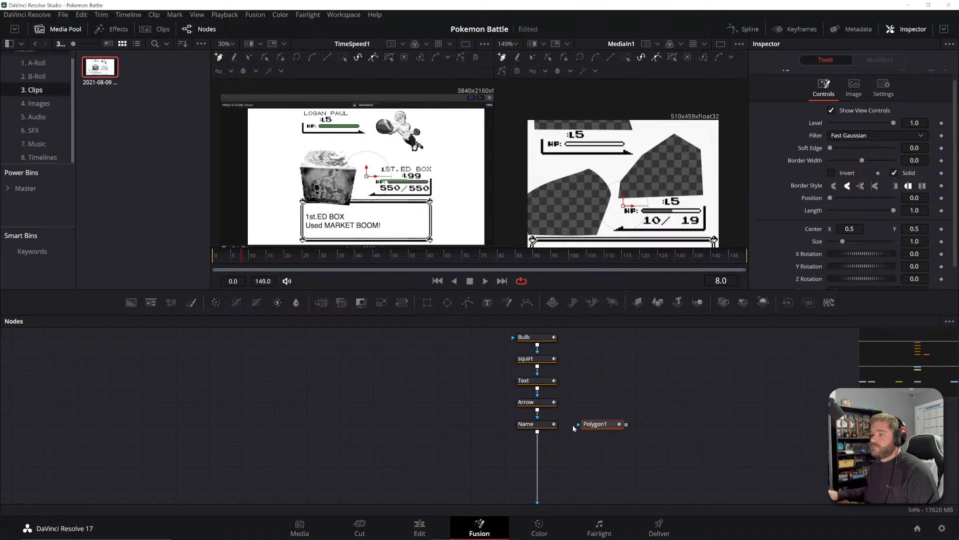
{"action": "left_click_drag", "start_coordinate": [592, 428], "coordinate": [536, 453]}
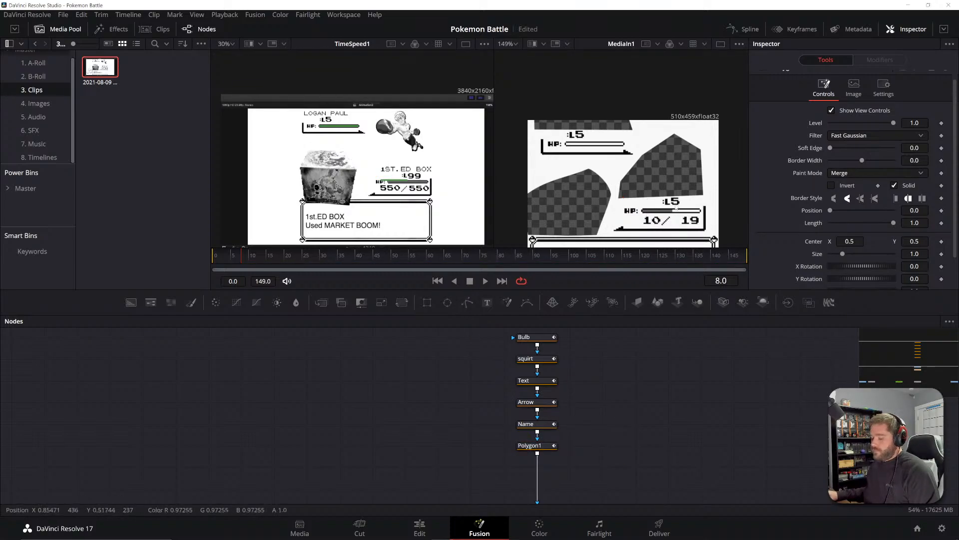
- Draw the new mask's closed four-point outline around the number 10 under the lower HP bar
{"action": "scroll", "coordinate": [675, 209], "scroll_direction": "up", "scroll_amount": 2}
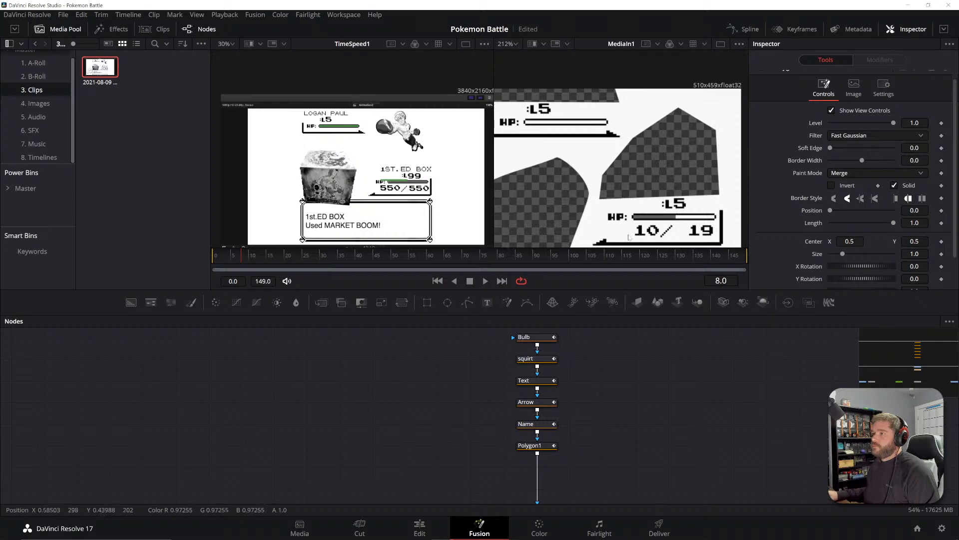
{"action": "left_click", "coordinate": [528, 445]}
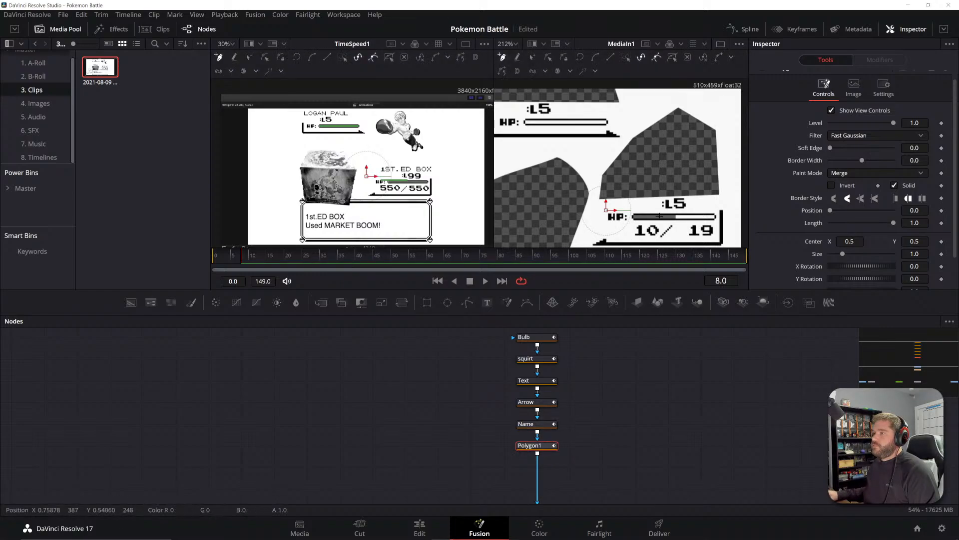
{"action": "left_click", "coordinate": [631, 238]}
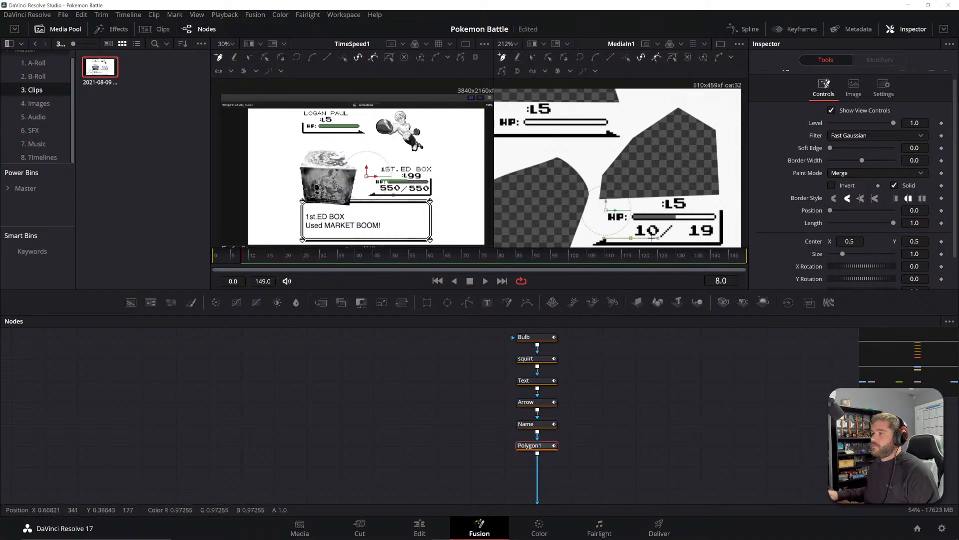
{"action": "left_click", "coordinate": [654, 238]}
{"action": "left_click", "coordinate": [663, 226]}
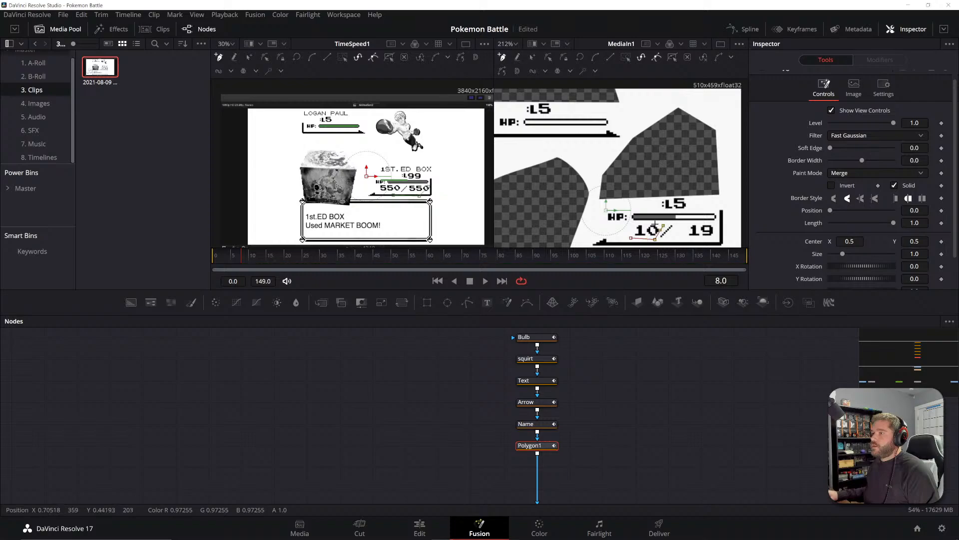
{"action": "left_click", "coordinate": [633, 223]}
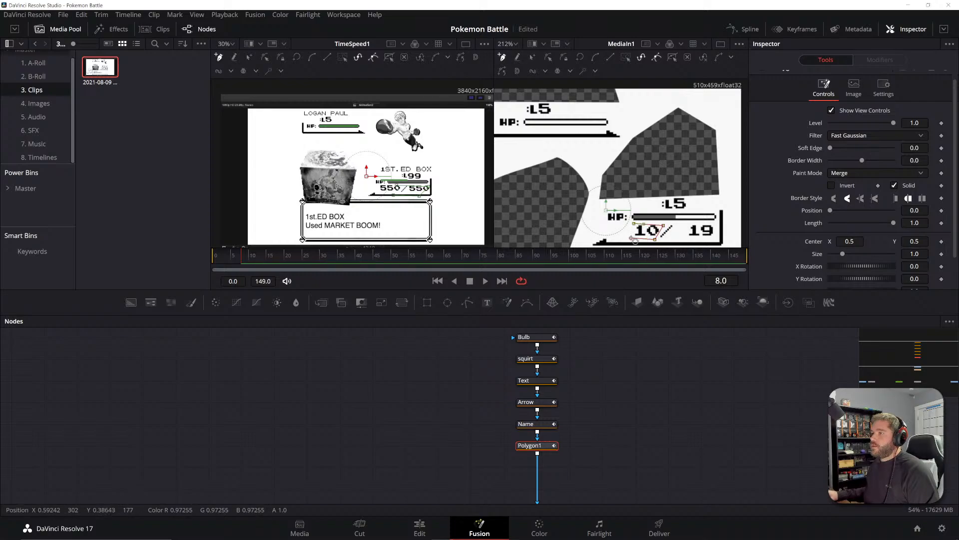
{"action": "left_click", "coordinate": [631, 238]}
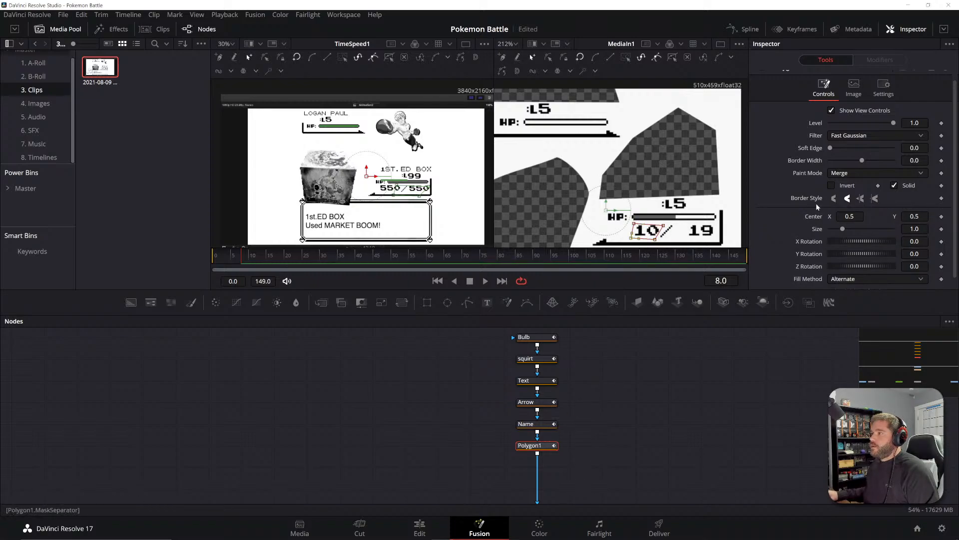
- Set the paint mode of the mask around the number 10 to Subtract
{"action": "left_click", "coordinate": [844, 174]}
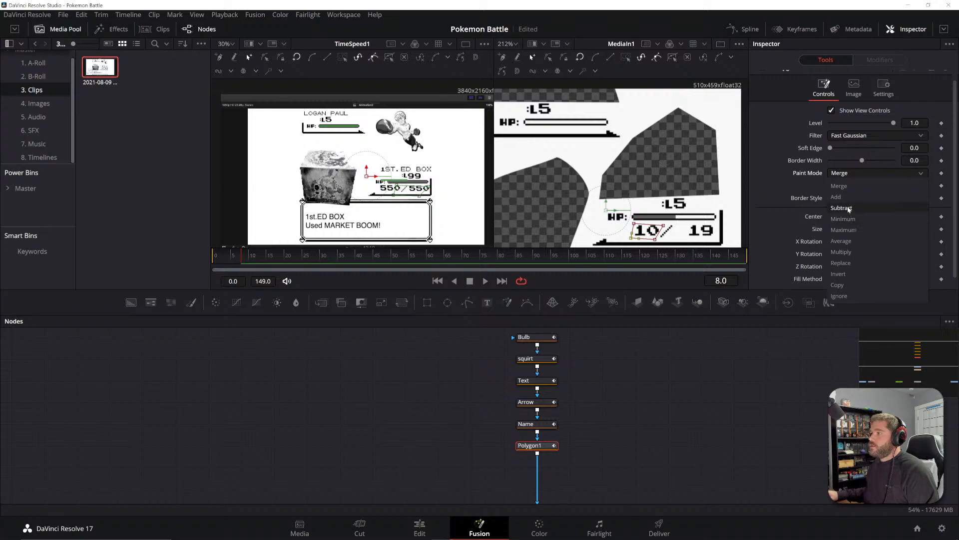
{"action": "left_click", "coordinate": [844, 207]}
{"action": "scroll", "coordinate": [661, 192], "scroll_direction": "down", "scroll_amount": 2}
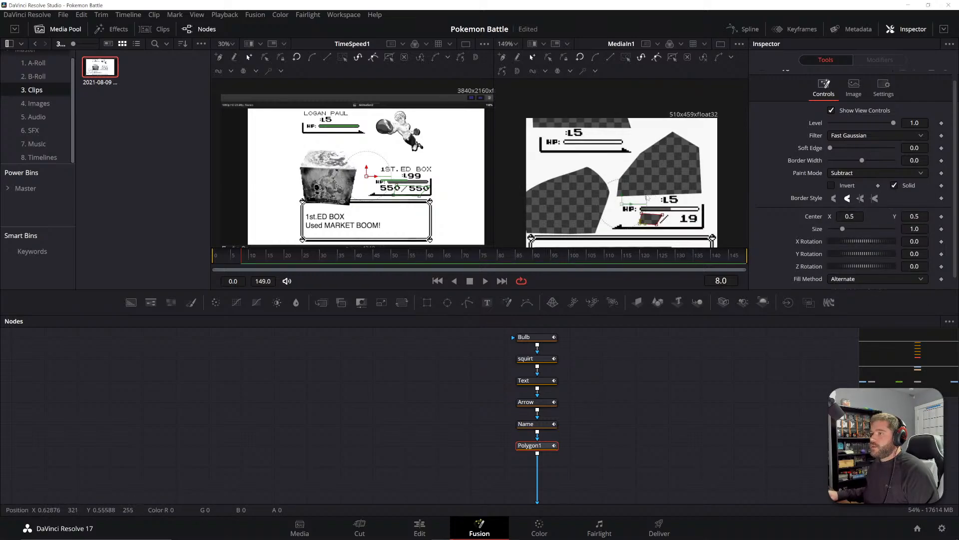
- Rename the mask node below Name as HP_L
{"action": "scroll", "coordinate": [647, 197], "scroll_direction": "up", "scroll_amount": 2}
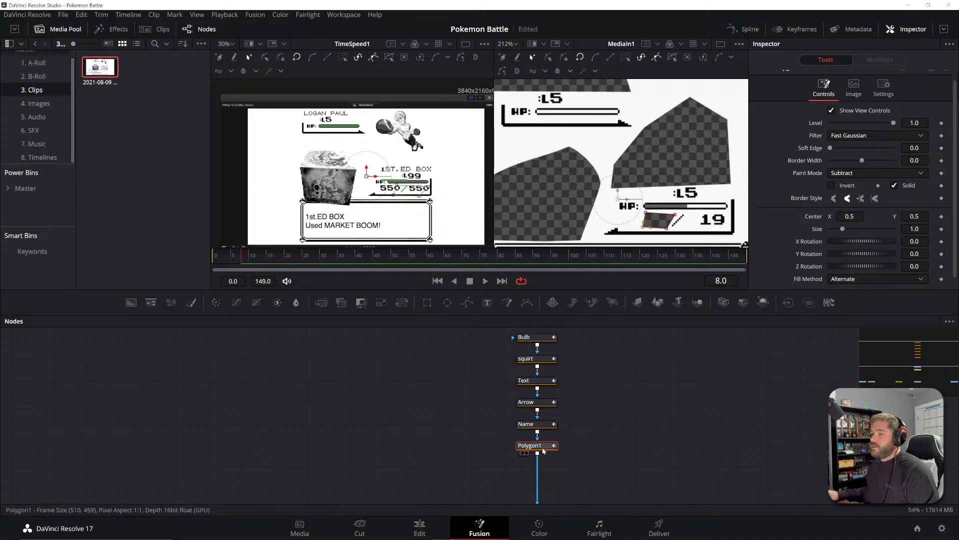
{"action": "key", "text": "F2"}
{"action": "key", "text": "BackSpace"}
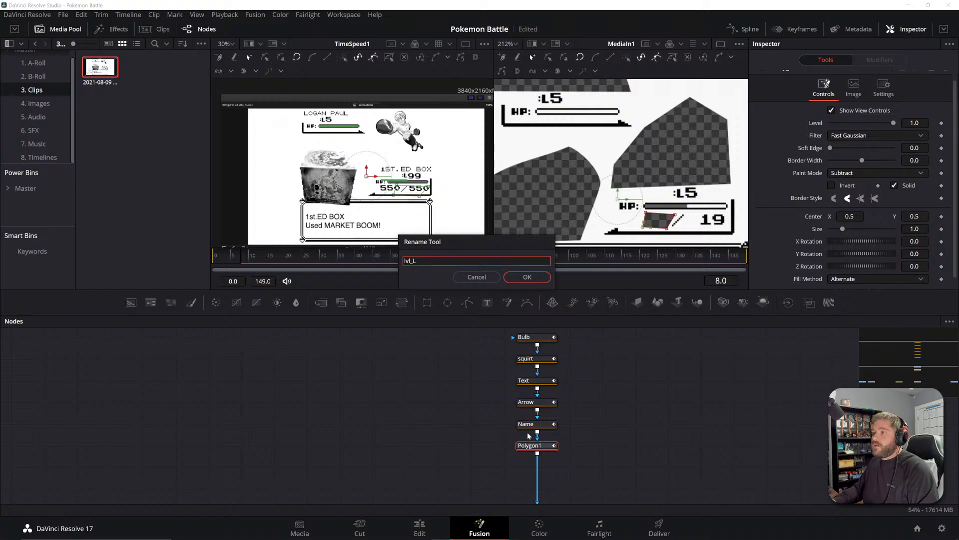
{"action": "key", "text": "BackSpace"}
{"action": "key", "text": "BackSpace"}
{"action": "key", "text": "BackSpace"}
{"action": "key", "text": "BackSpace"}
{"action": "key", "text": "BackSpace"}
{"action": "type", "text": "H"}
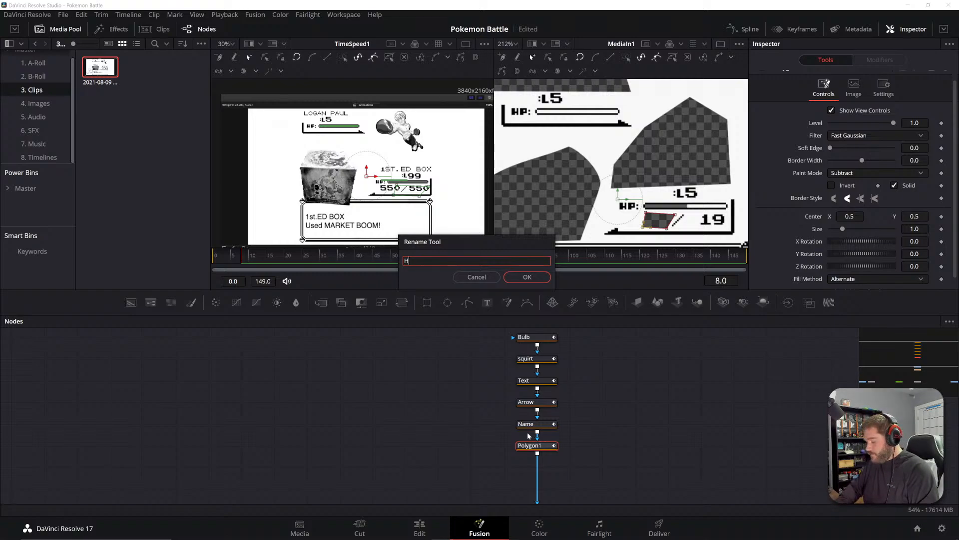
{"action": "type", "text": "P_L"}
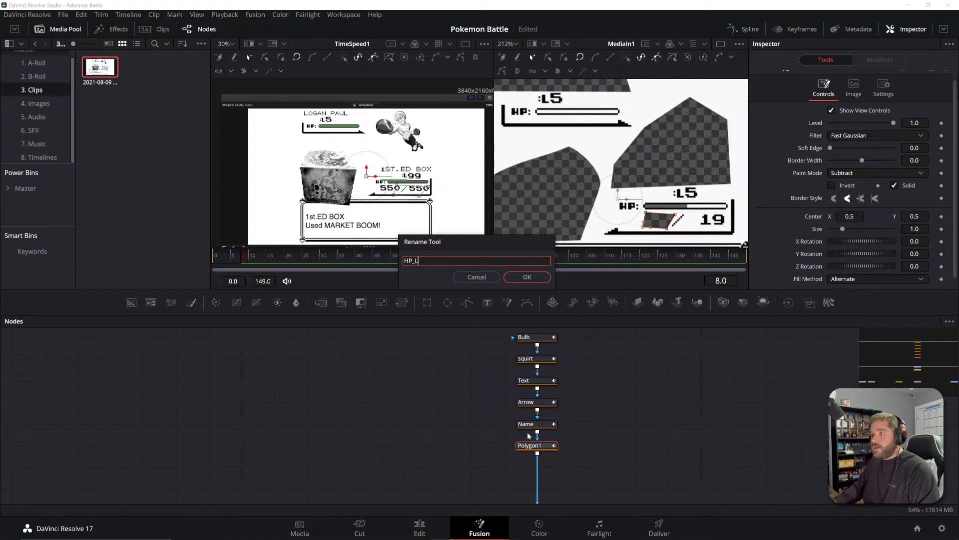
{"action": "key", "text": "Return"}
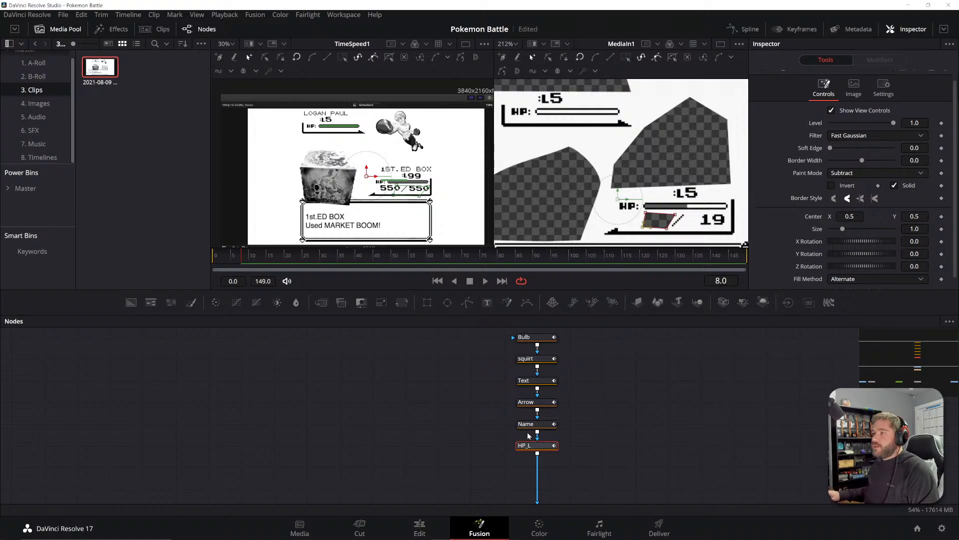
- Add another Polygon mask and insert it into the mask chain directly below HP_L
{"action": "left_click", "coordinate": [595, 448]}
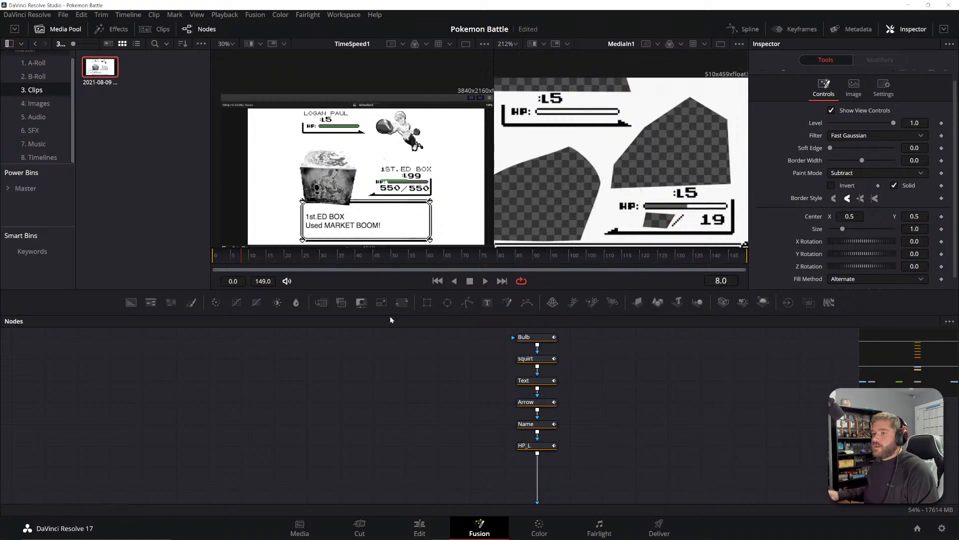
{"action": "left_click", "coordinate": [469, 306]}
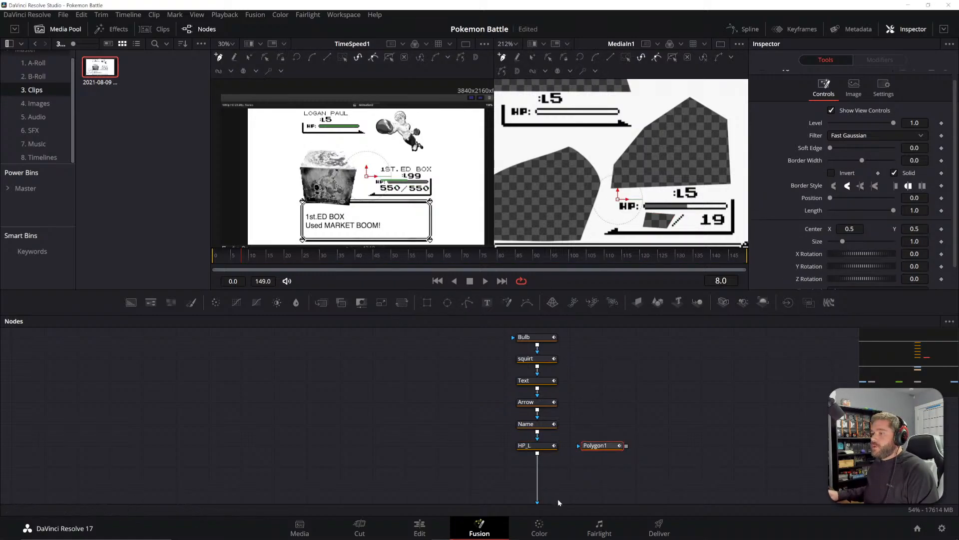
{"action": "left_click_drag", "start_coordinate": [604, 449], "coordinate": [536, 468]}
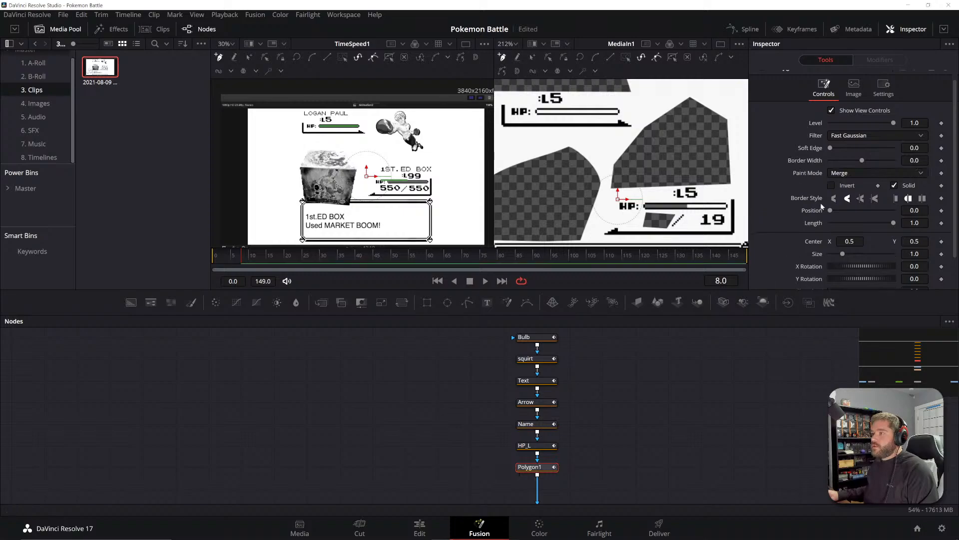
- Draw the new mask's closed four-point outline around the number 19 under the lower HP bar
{"action": "left_click_drag", "start_coordinate": [693, 226], "coordinate": [725, 226]}
{"action": "left_click", "coordinate": [727, 225]}
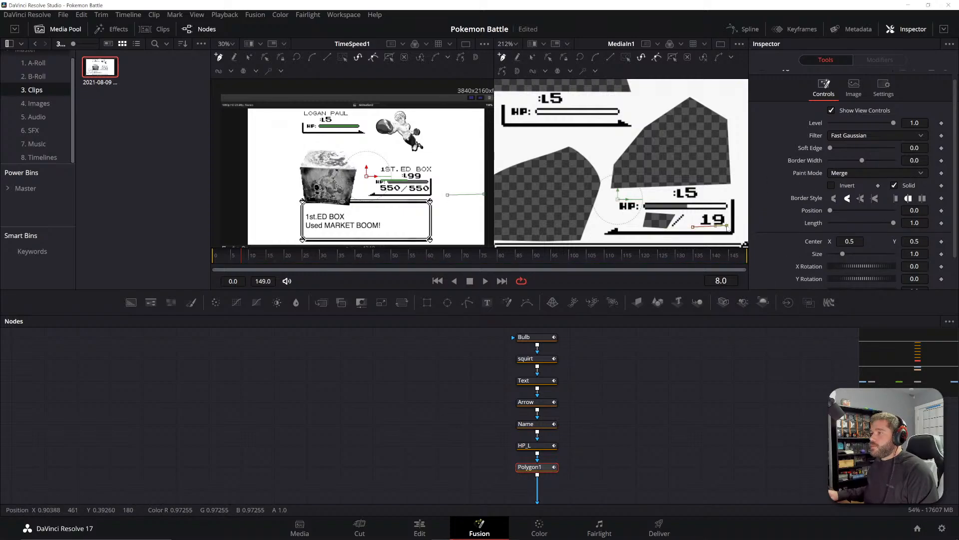
{"action": "left_click", "coordinate": [726, 213]}
{"action": "left_click", "coordinate": [697, 212]}
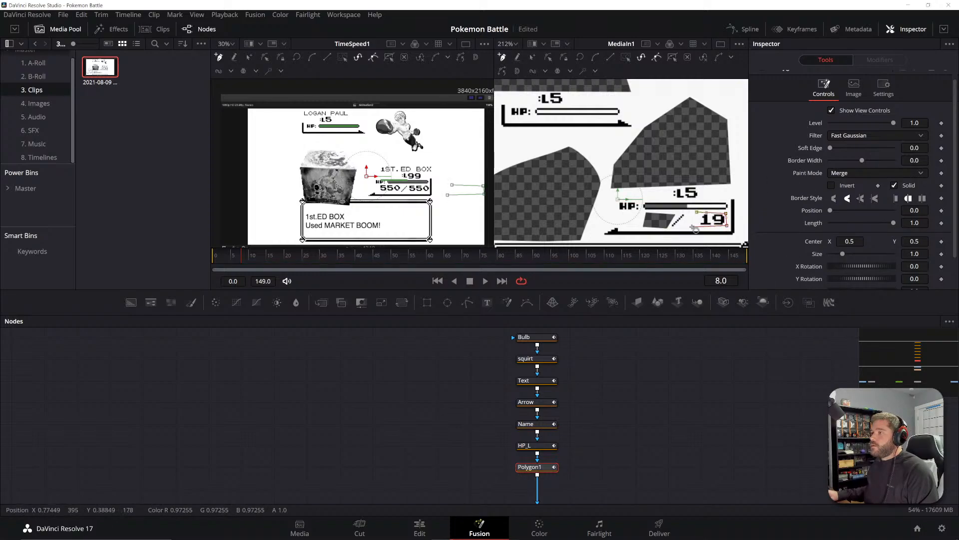
{"action": "left_click", "coordinate": [694, 228]}
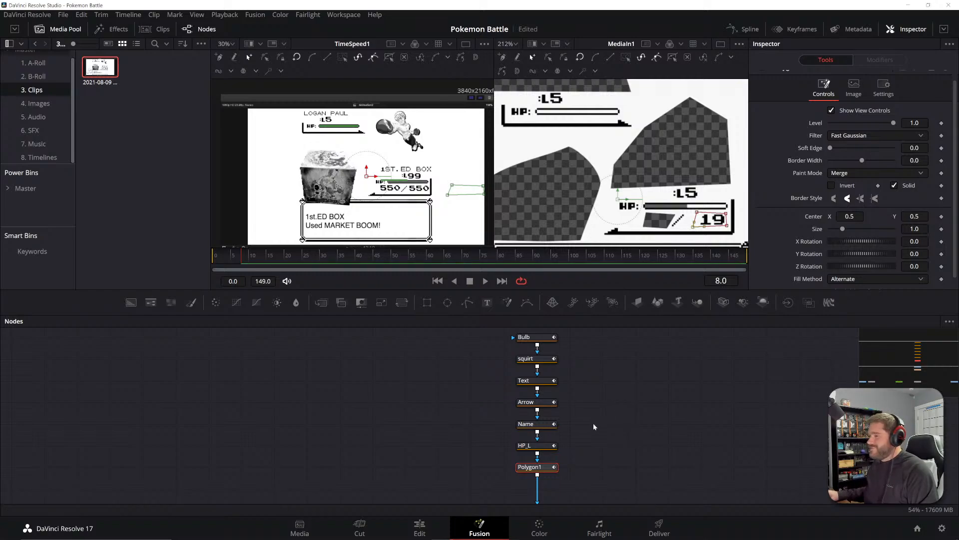
- Set the paint mode of the mask around the number 19 to Subtract
{"action": "left_click_drag", "start_coordinate": [591, 431], "coordinate": [595, 414]}
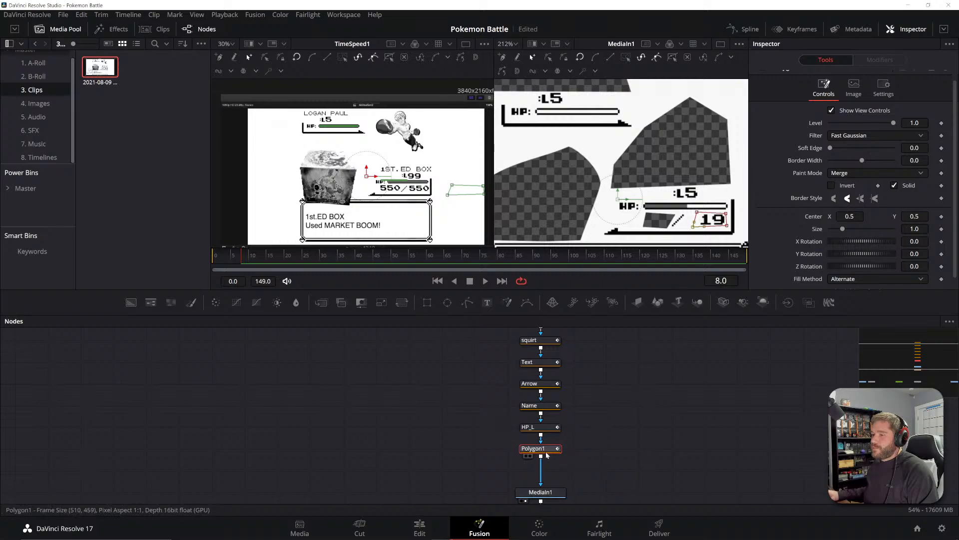
{"action": "left_click", "coordinate": [875, 172]}
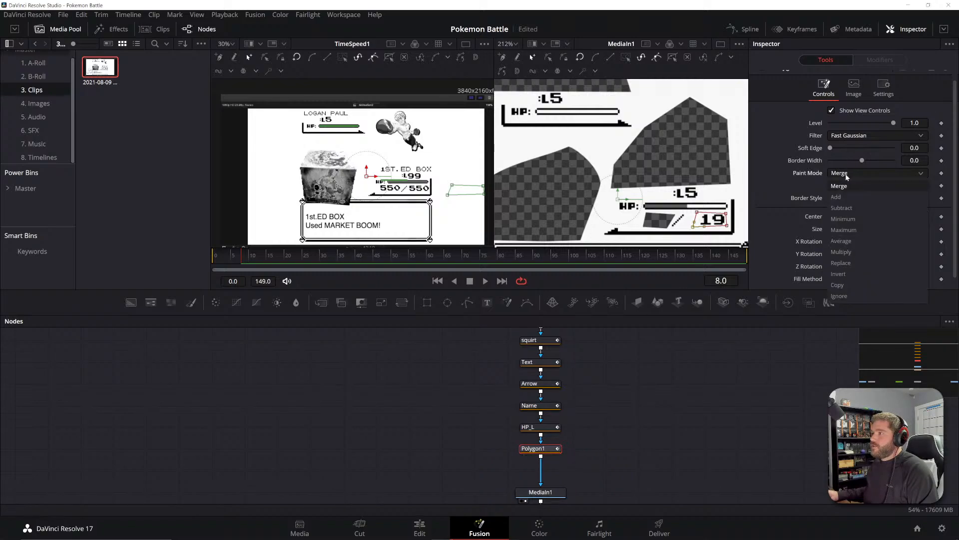
{"action": "left_click", "coordinate": [844, 210]}
{"action": "left_click", "coordinate": [722, 399]}
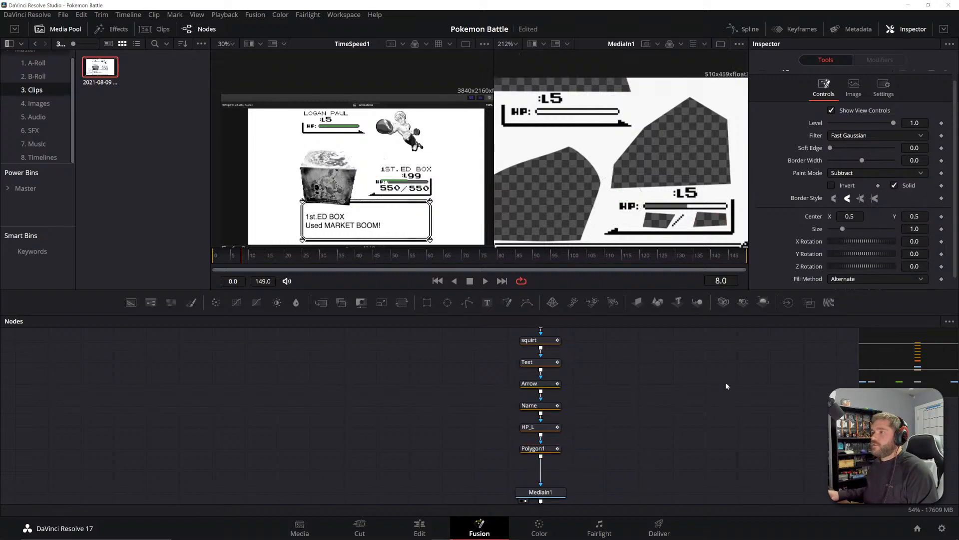
- Rename the mask node below HP_L as HP_R
{"action": "scroll", "coordinate": [666, 195], "scroll_direction": "down", "scroll_amount": 2}
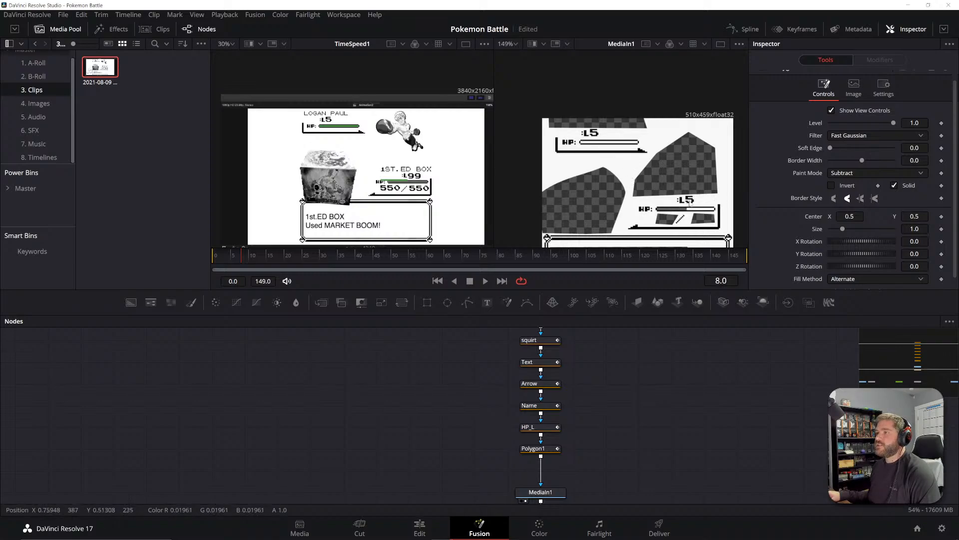
{"action": "left_click", "coordinate": [540, 448]}
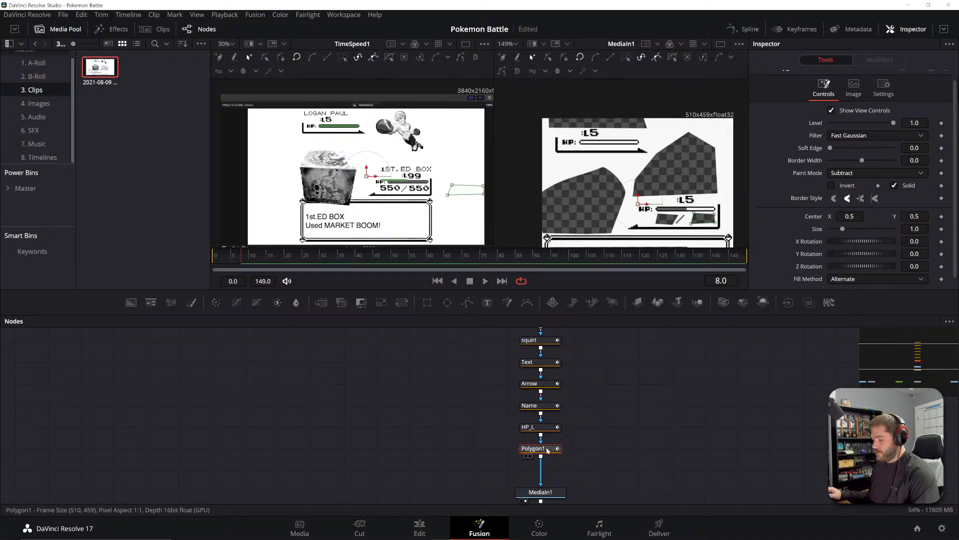
{"action": "key", "text": "F2"}
{"action": "type", "text": "HP_R"}
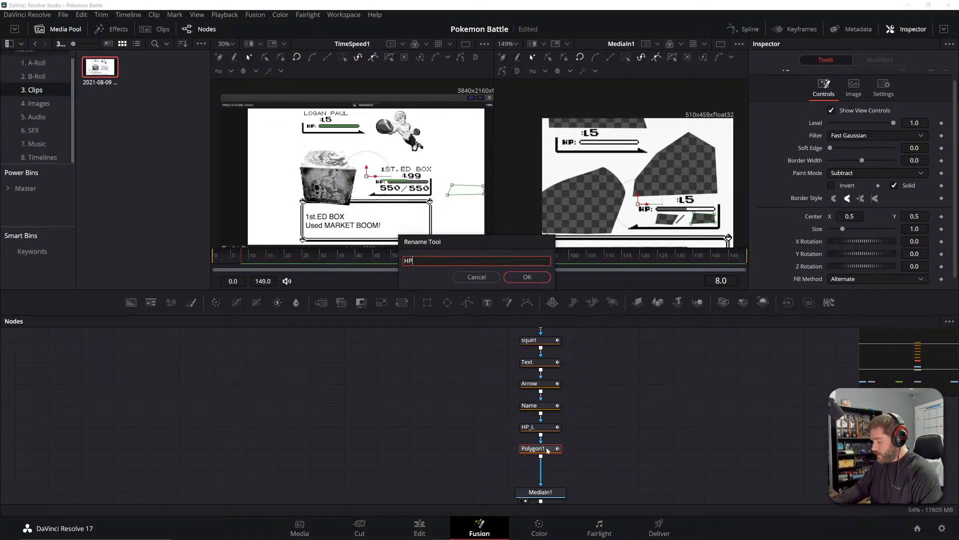
{"action": "key", "text": "Return"}
{"action": "left_click", "coordinate": [603, 430]}
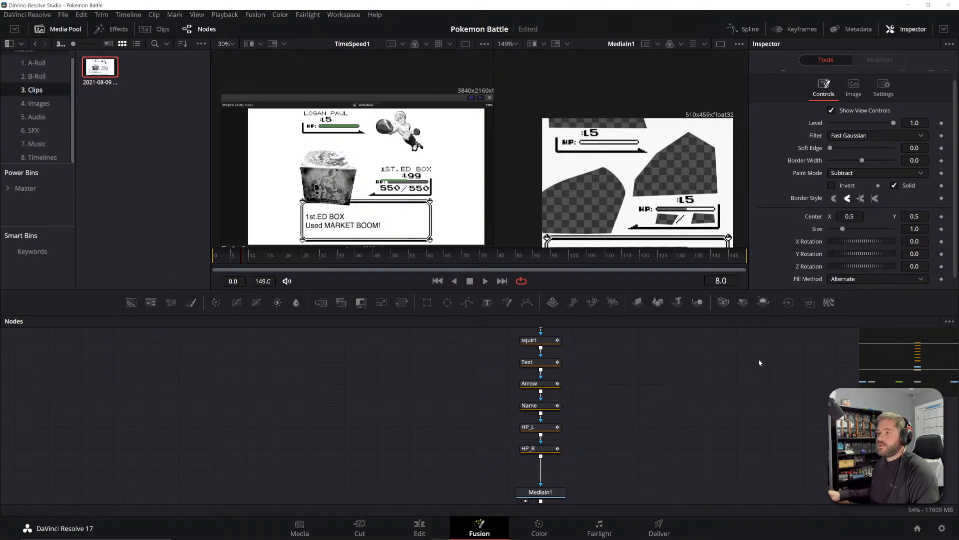
- Add another Polygon mask and insert it into the mask chain between HP_R and MediaIn1
{"action": "left_click_drag", "start_coordinate": [467, 302], "coordinate": [711, 393]}
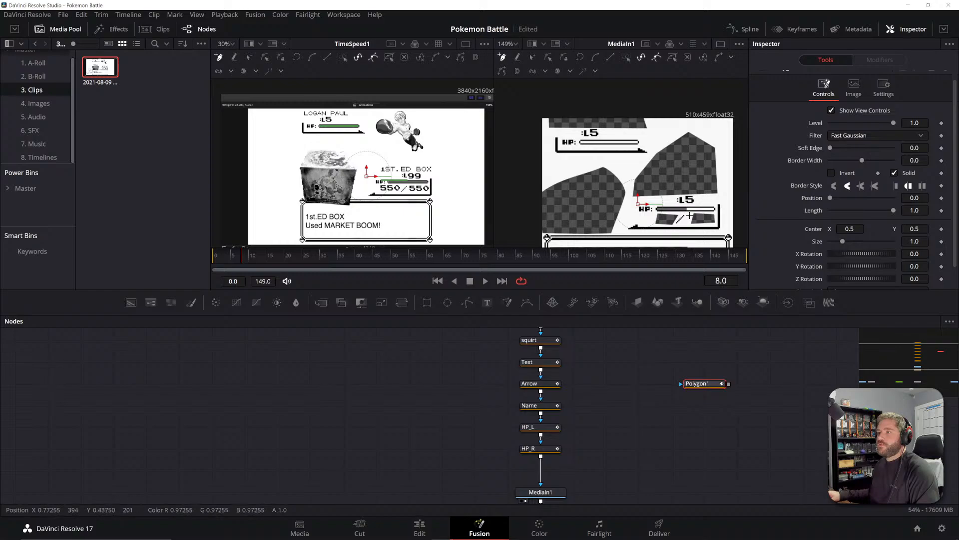
{"action": "left_click_drag", "start_coordinate": [655, 198], "coordinate": [661, 162]}
{"action": "mouse_move", "coordinate": [709, 383]}
{"action": "left_mouse_down"}
{"action": "mouse_move", "coordinate": [610, 452]}
{"action": "mouse_move", "coordinate": [544, 473]}
{"action": "left_mouse_up"}
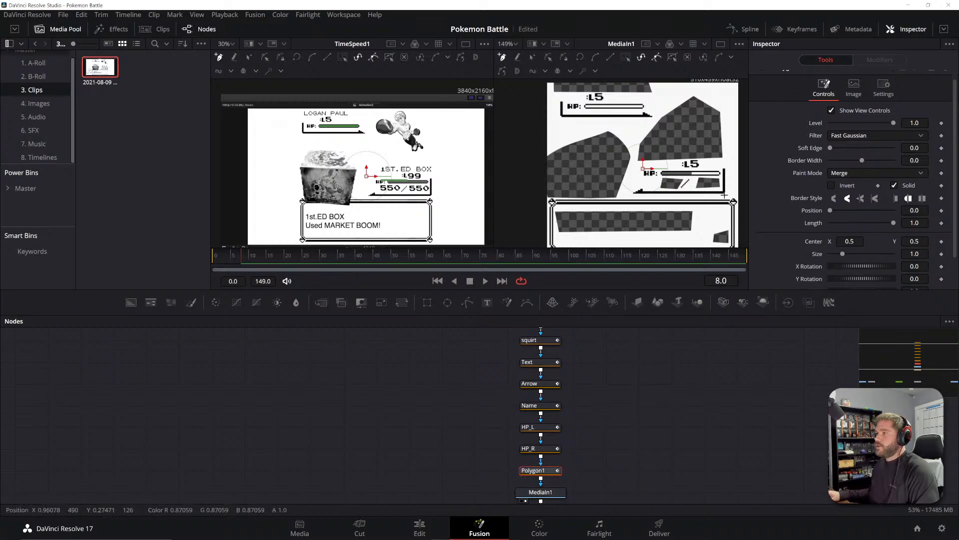
- Draw the new mask's closed outline around the 5 of the lower L5 label and lower its upper edge close to the digit
{"action": "scroll", "coordinate": [694, 159], "scroll_direction": "up", "scroll_amount": 2}
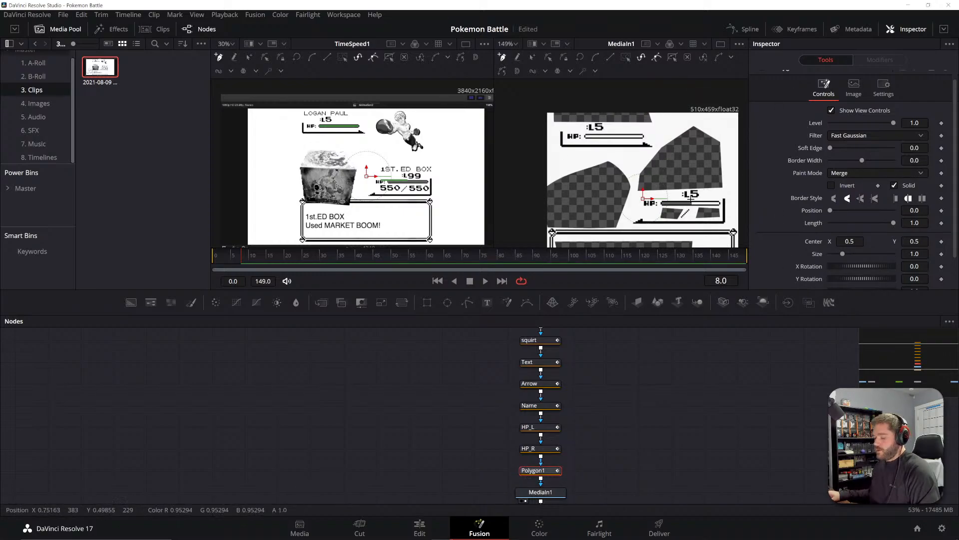
{"action": "scroll", "coordinate": [689, 198], "scroll_direction": "up", "scroll_amount": 3}
{"action": "left_click", "coordinate": [720, 203]}
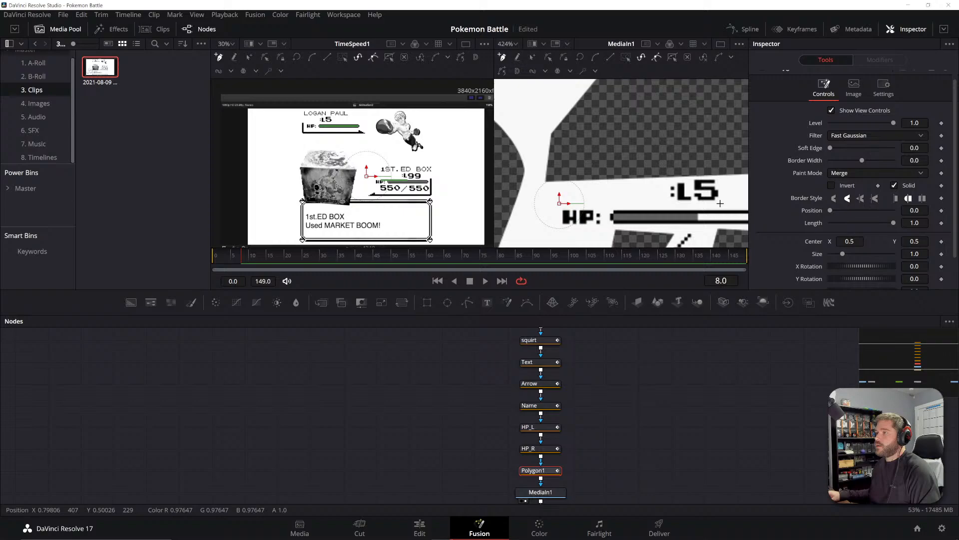
{"action": "left_click", "coordinate": [691, 191]}
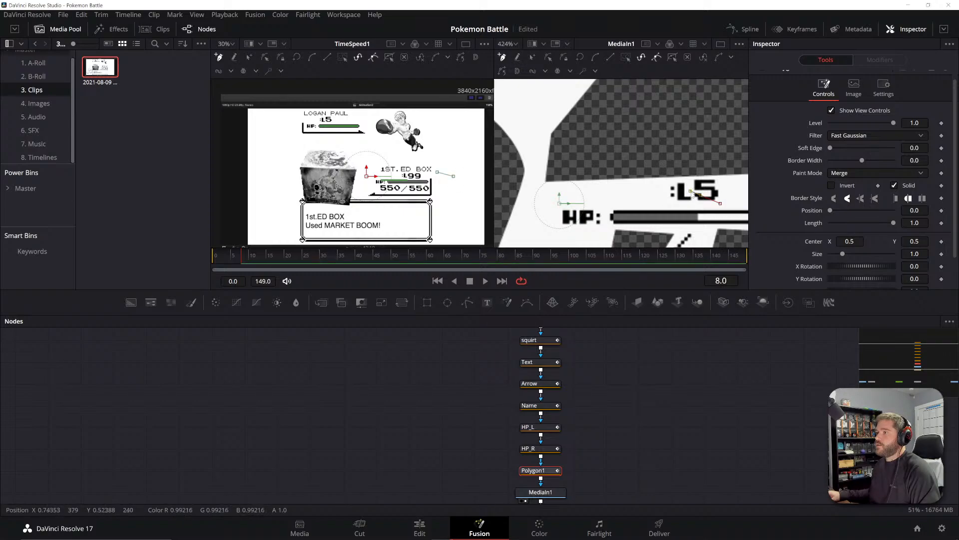
{"action": "left_click", "coordinate": [695, 204]}
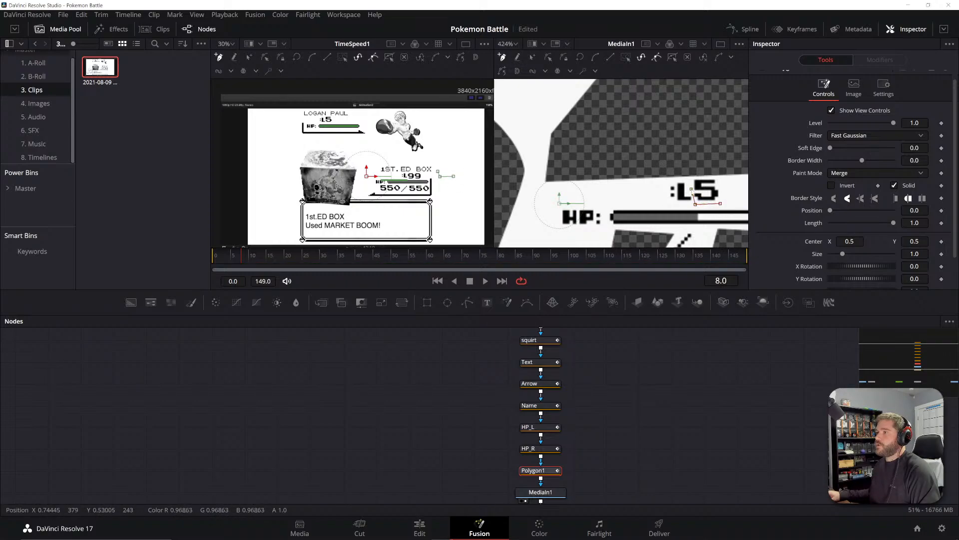
{"action": "left_click", "coordinate": [693, 170]}
{"action": "left_click", "coordinate": [726, 170]}
{"action": "left_click", "coordinate": [729, 189]}
{"action": "left_click", "coordinate": [721, 203]}
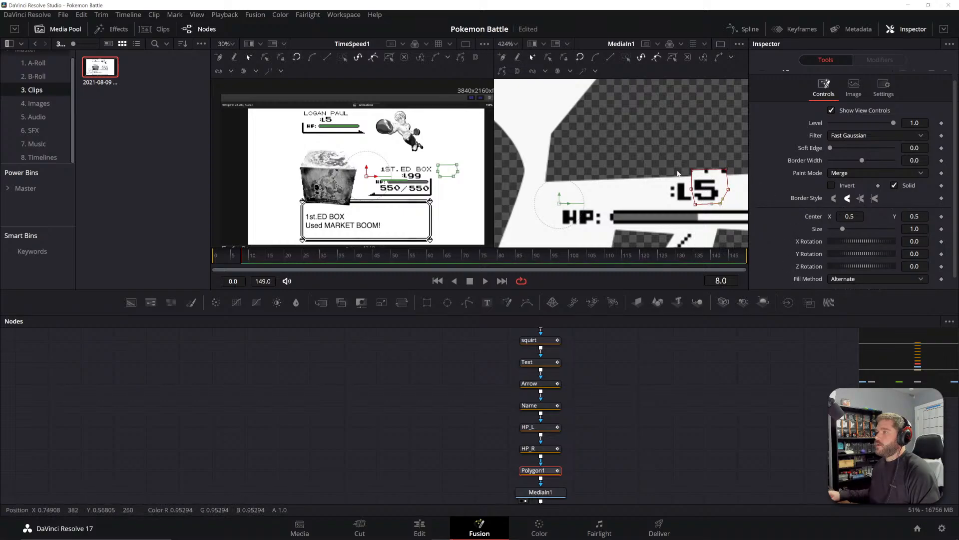
{"action": "left_click_drag", "start_coordinate": [693, 171], "coordinate": [727, 179]}
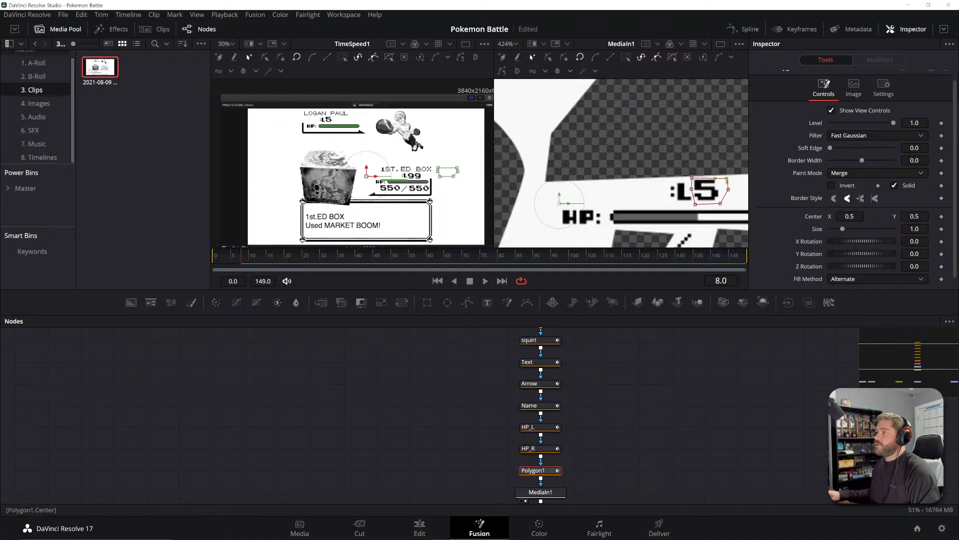
- Set the paint mode of the mask around the level digit 5 to Subtract
{"action": "left_click", "coordinate": [850, 173]}
{"action": "left_click", "coordinate": [845, 211]}
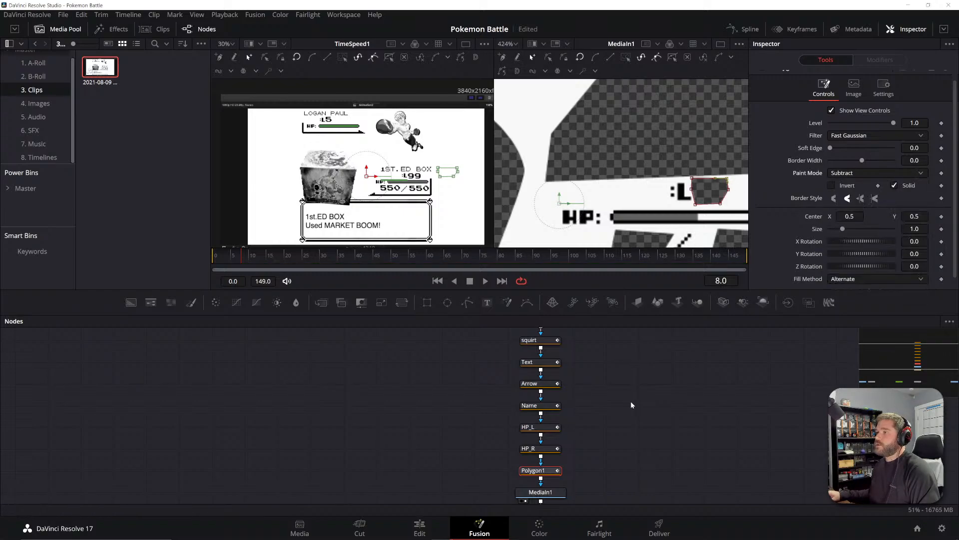
{"action": "left_click", "coordinate": [631, 401]}
- Show Transform1 and then Merge1 in the second viewer to check the masked image over the background
{"action": "scroll", "coordinate": [643, 203], "scroll_direction": "down", "scroll_amount": 4}
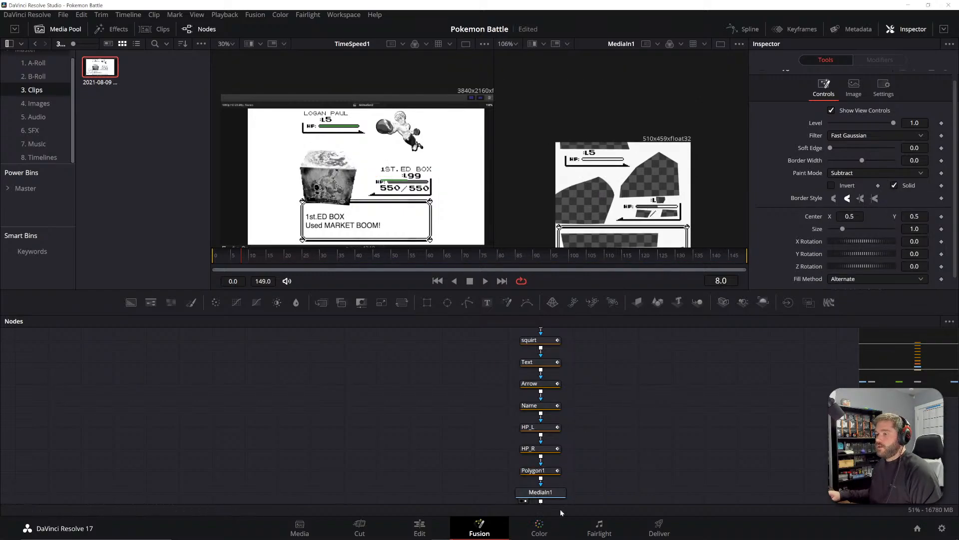
{"action": "left_click_drag", "start_coordinate": [614, 476], "coordinate": [606, 411]}
{"action": "left_click_drag", "start_coordinate": [549, 449], "coordinate": [638, 200]}
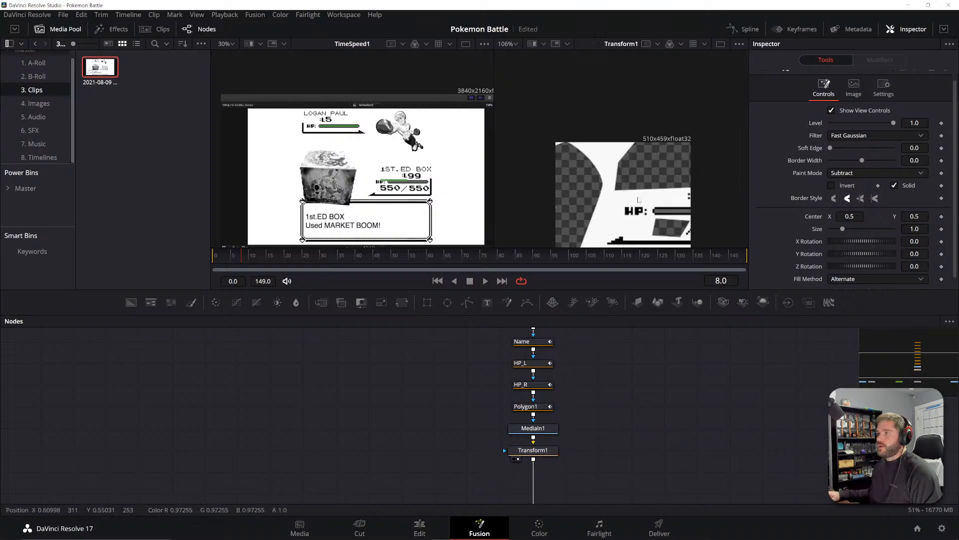
{"action": "scroll", "coordinate": [638, 200], "scroll_direction": "down", "scroll_amount": 4}
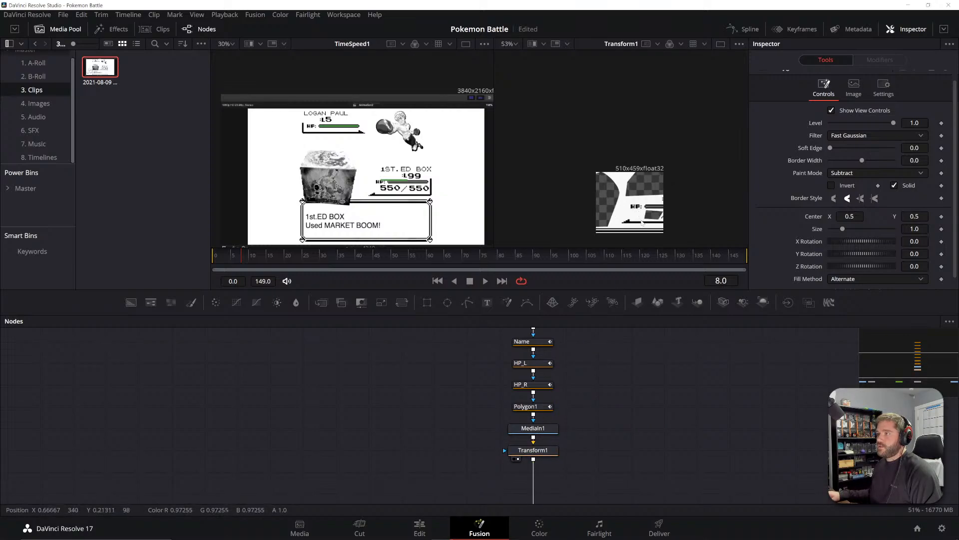
{"action": "left_click_drag", "start_coordinate": [632, 444], "coordinate": [649, 339]}
{"action": "left_click_drag", "start_coordinate": [552, 432], "coordinate": [648, 137]}
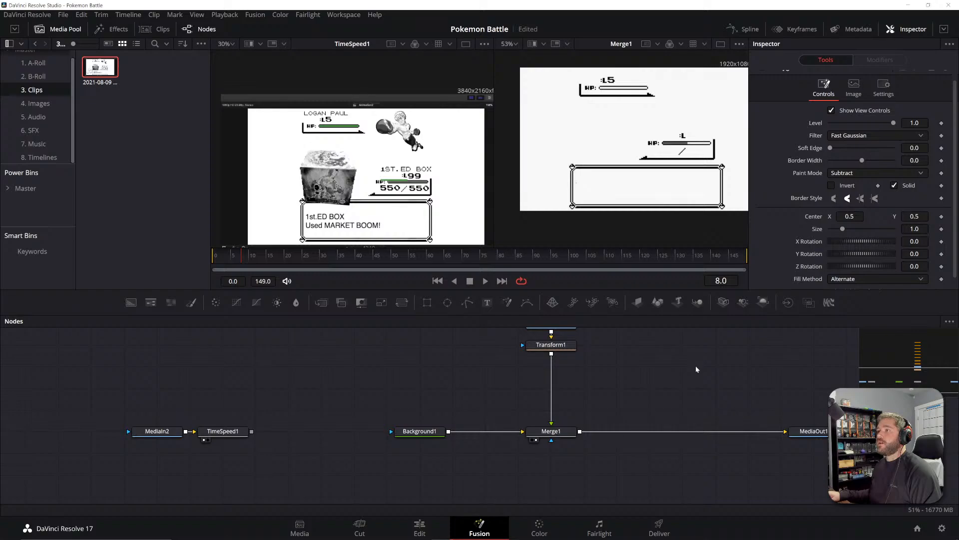
{"action": "left_click_drag", "start_coordinate": [645, 166], "coordinate": [609, 184]}
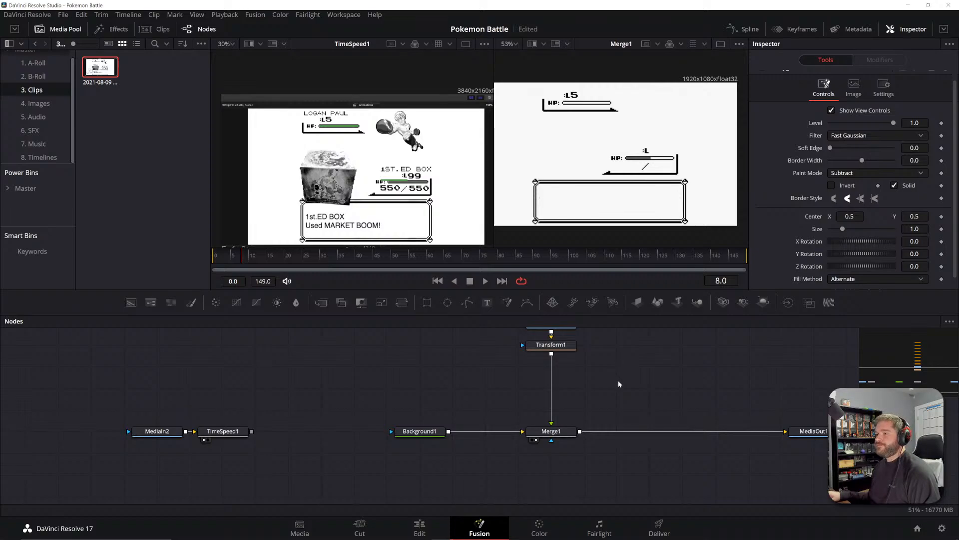
- Add a Text+ node merged in after Merge1 and show the new Merge2 in the second viewer
{"action": "left_click_drag", "start_coordinate": [619, 381], "coordinate": [628, 457]}
{"action": "left_click_drag", "start_coordinate": [641, 425], "coordinate": [566, 430]}
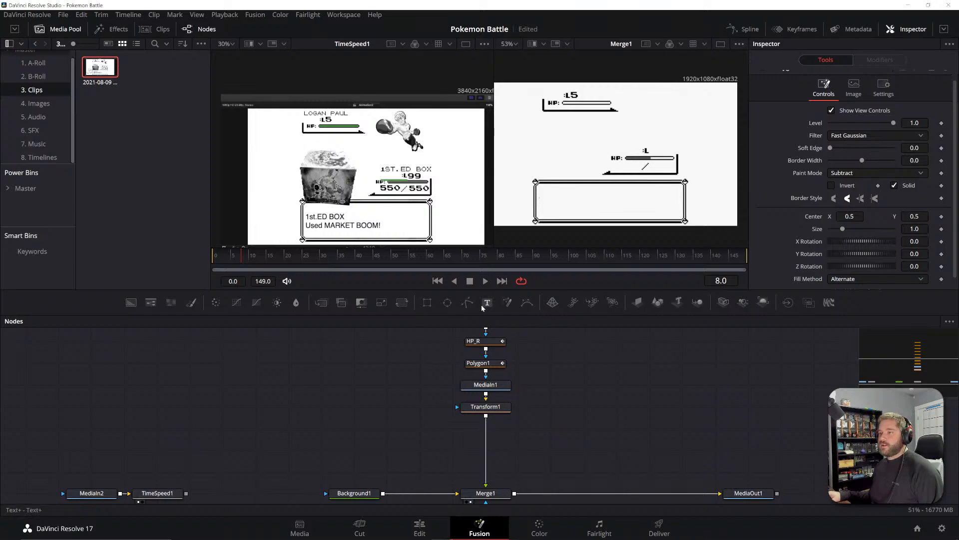
{"action": "left_click_drag", "start_coordinate": [487, 302], "coordinate": [495, 497]}
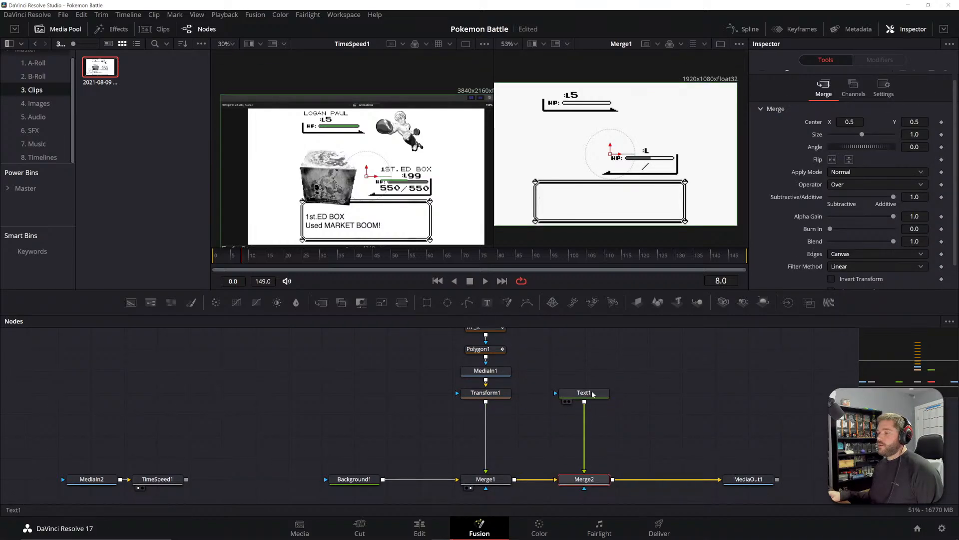
{"action": "left_click_drag", "start_coordinate": [584, 479], "coordinate": [647, 118]}
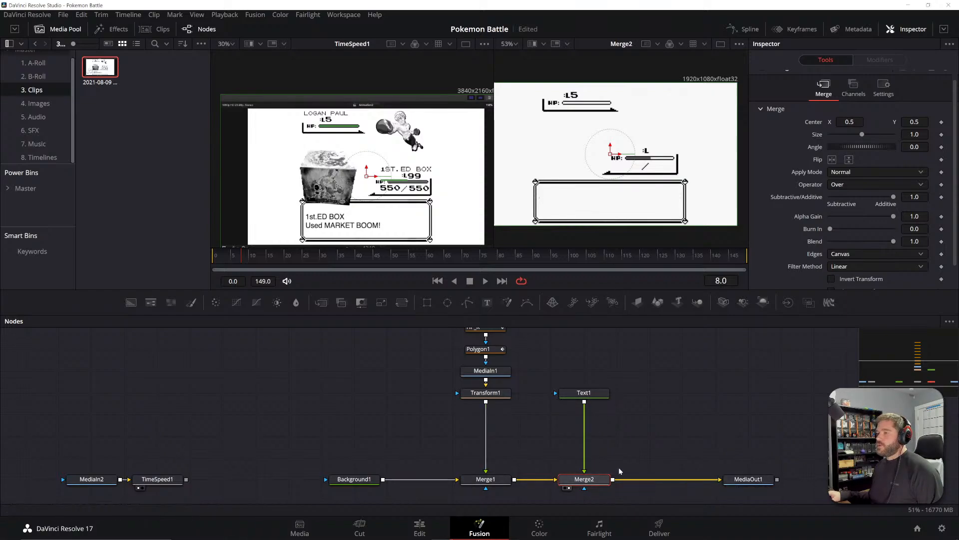
- Show MediaOut1 in the second viewer and enter "Test" as the text of Text1
{"action": "left_click_drag", "start_coordinate": [746, 480], "coordinate": [673, 168]}
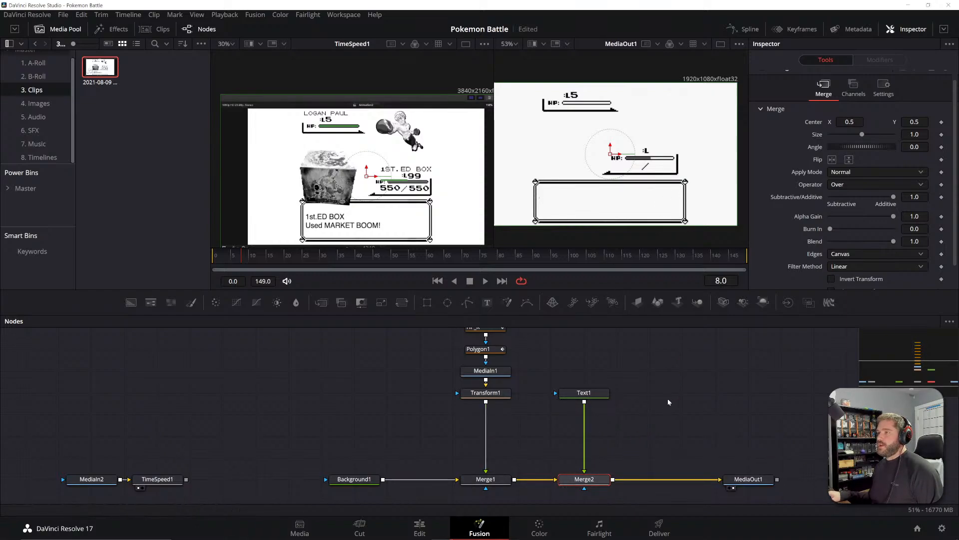
{"action": "left_click_drag", "start_coordinate": [667, 398], "coordinate": [610, 406]}
{"action": "left_click", "coordinate": [539, 399]}
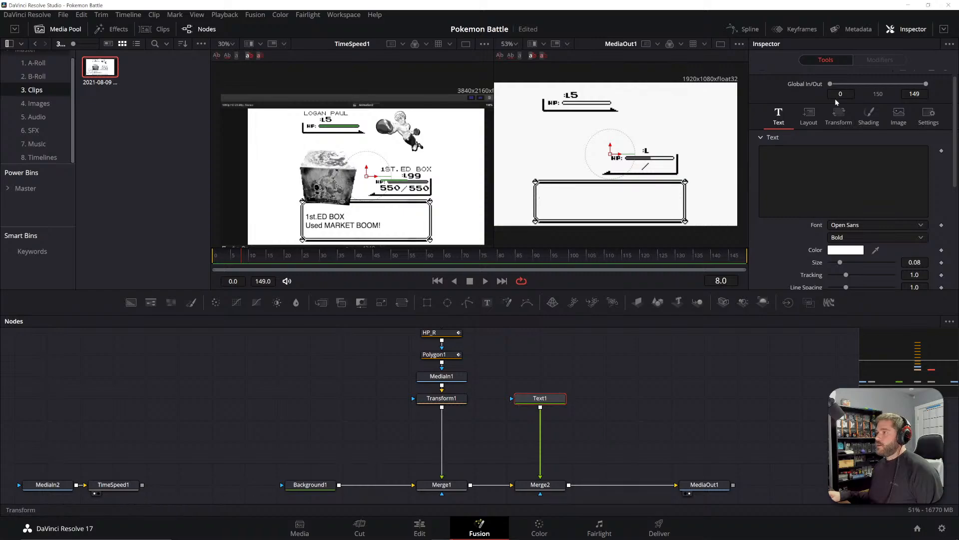
{"action": "left_click", "coordinate": [840, 180]}
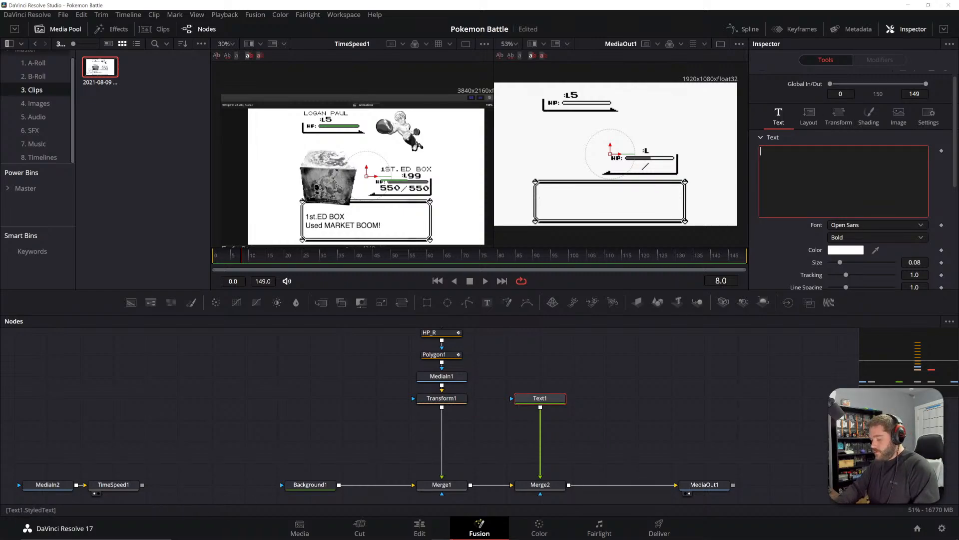
{"action": "type", "text": "Test"}
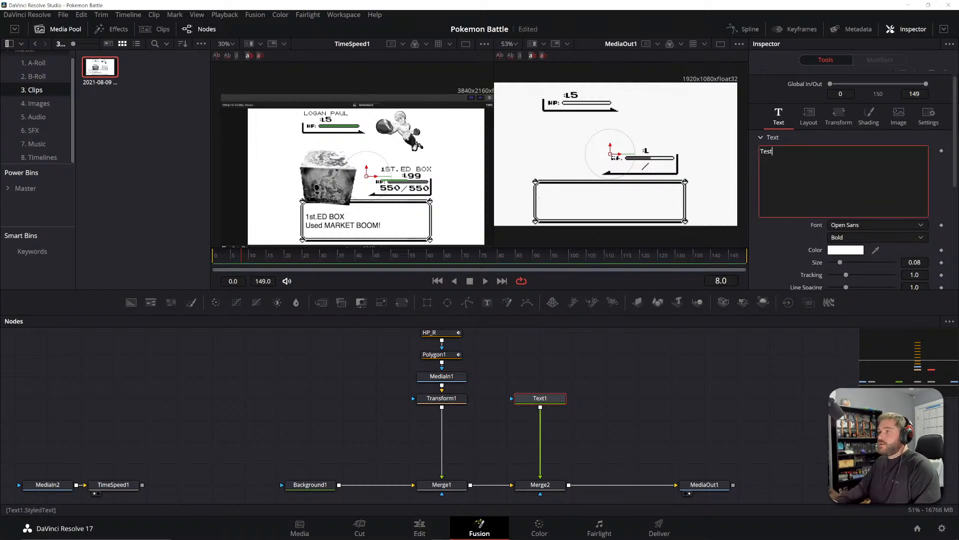
{"action": "left_click", "coordinate": [552, 398]}
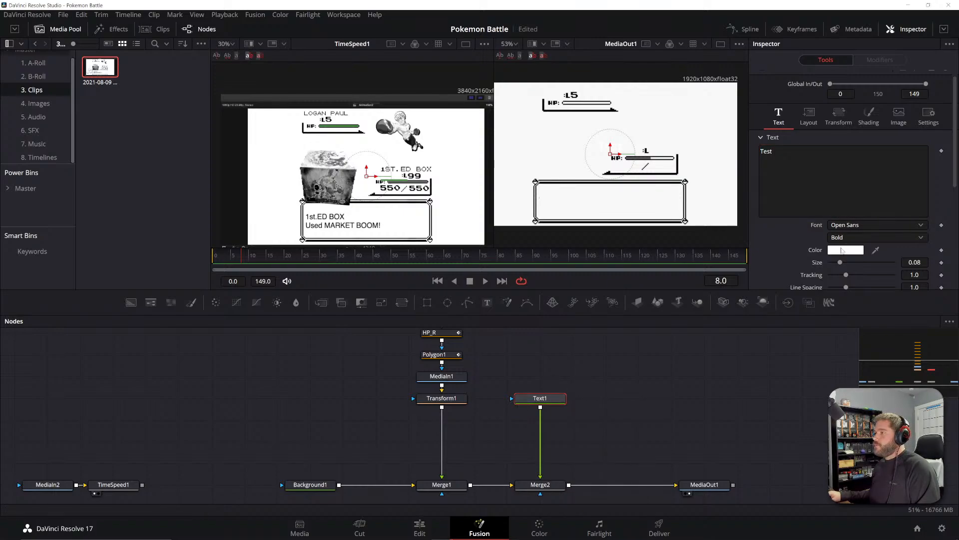
- Set the color of the Text1 text to black
{"action": "left_click", "coordinate": [843, 250]}
{"action": "left_click_drag", "start_coordinate": [601, 188], "coordinate": [600, 291]}
{"action": "left_click", "coordinate": [581, 363]}
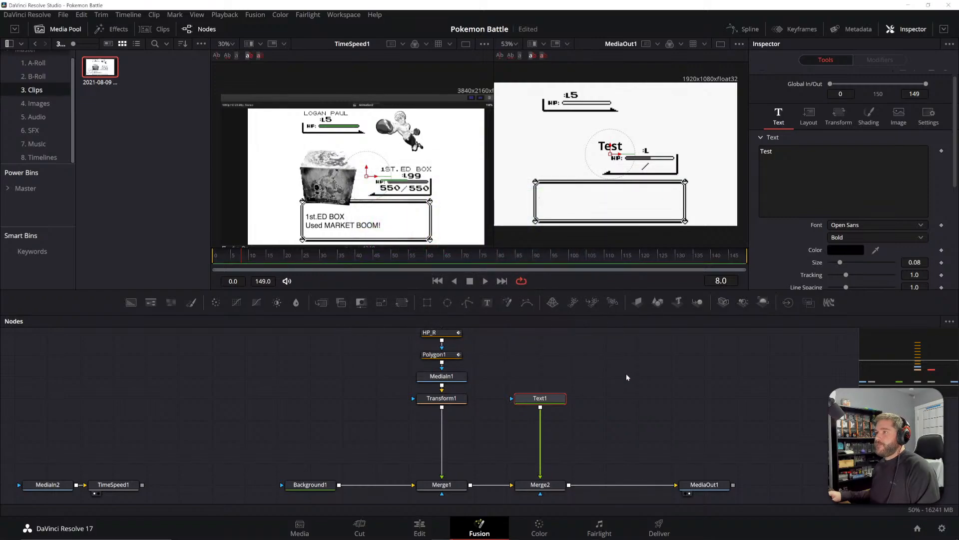
{"action": "left_click_drag", "start_coordinate": [617, 154], "coordinate": [584, 204]}
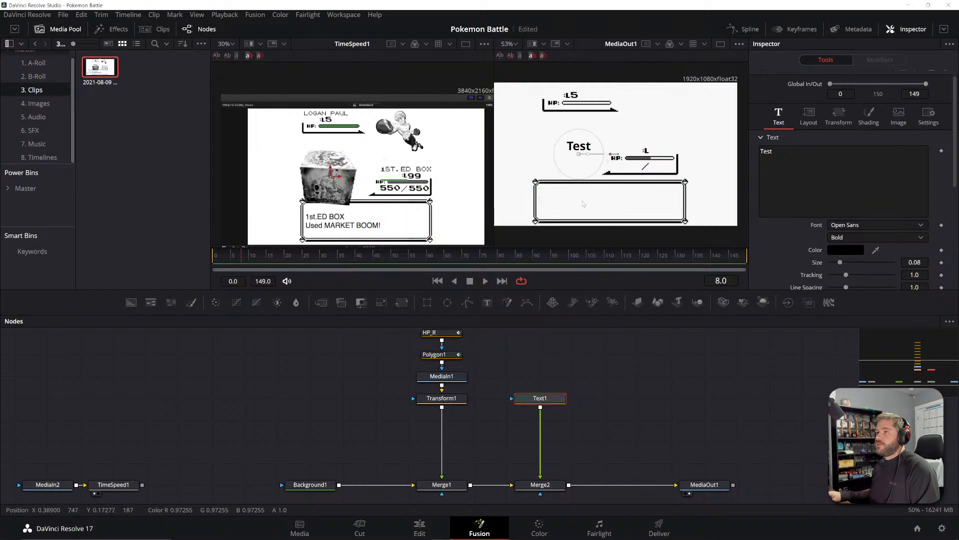
{"action": "key", "text": "ctrl+z"}
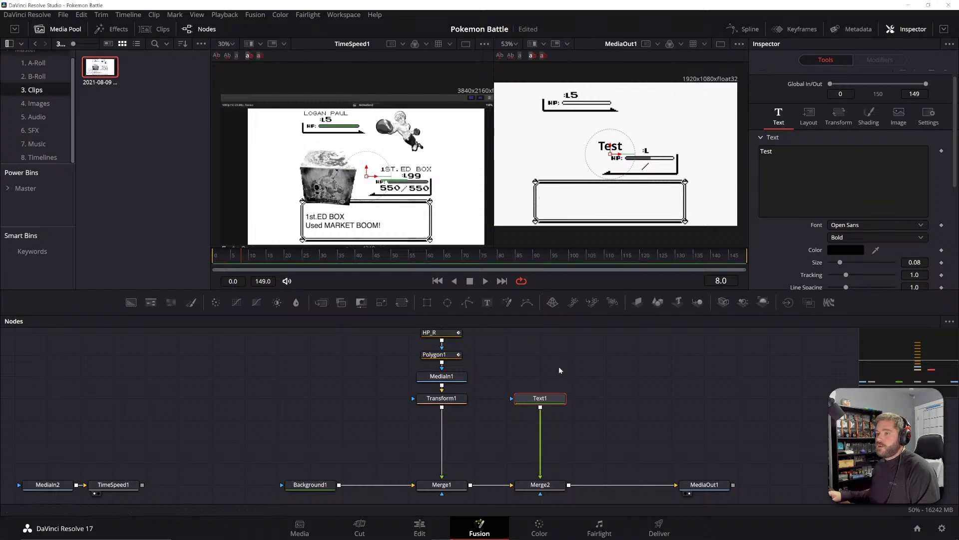
- Disable the mask node named Text to bring back the original "Critical hit!" line as a reference
{"action": "left_click_drag", "start_coordinate": [559, 367], "coordinate": [678, 443]}
{"action": "left_click_drag", "start_coordinate": [622, 376], "coordinate": [589, 415]}
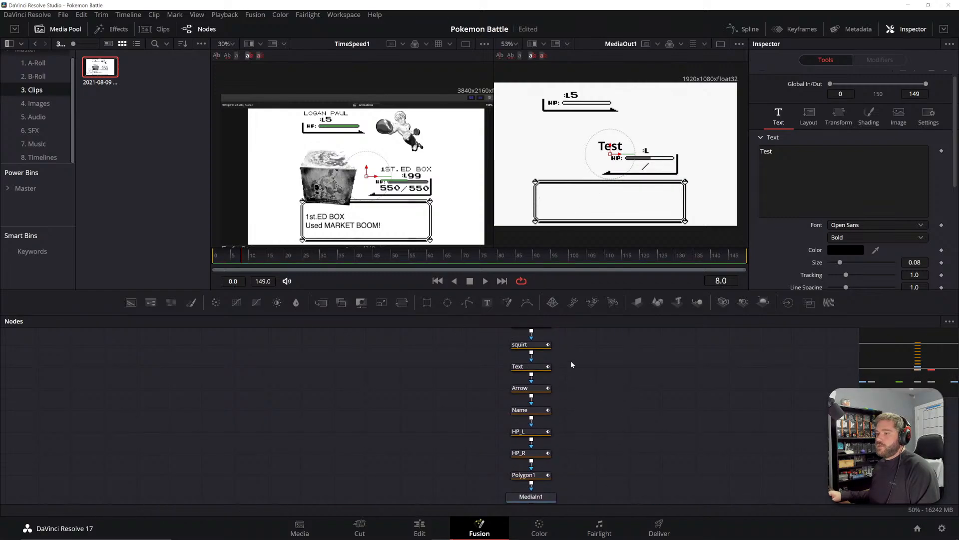
{"action": "left_click_drag", "start_coordinate": [572, 365], "coordinate": [544, 353]}
{"action": "left_click", "coordinate": [506, 355]}
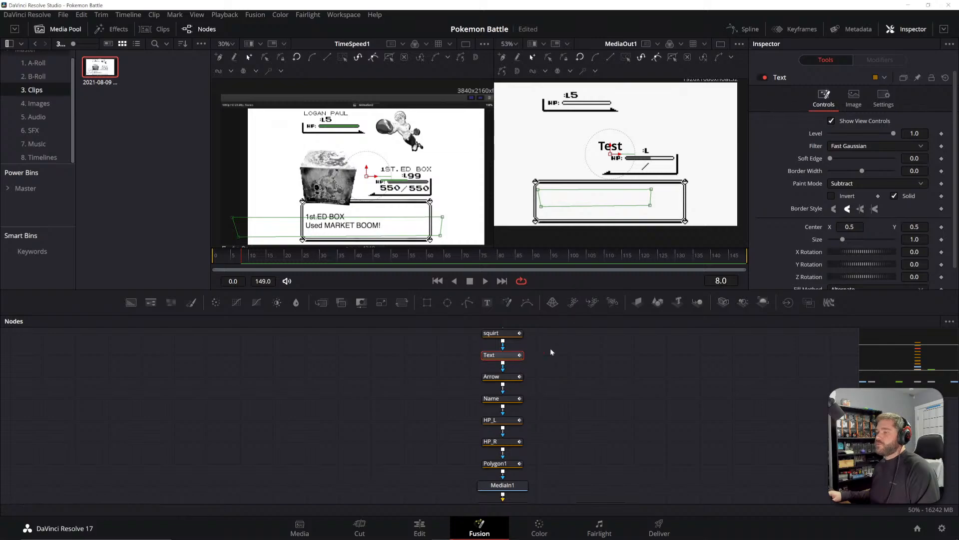
{"action": "left_click", "coordinate": [763, 78]}
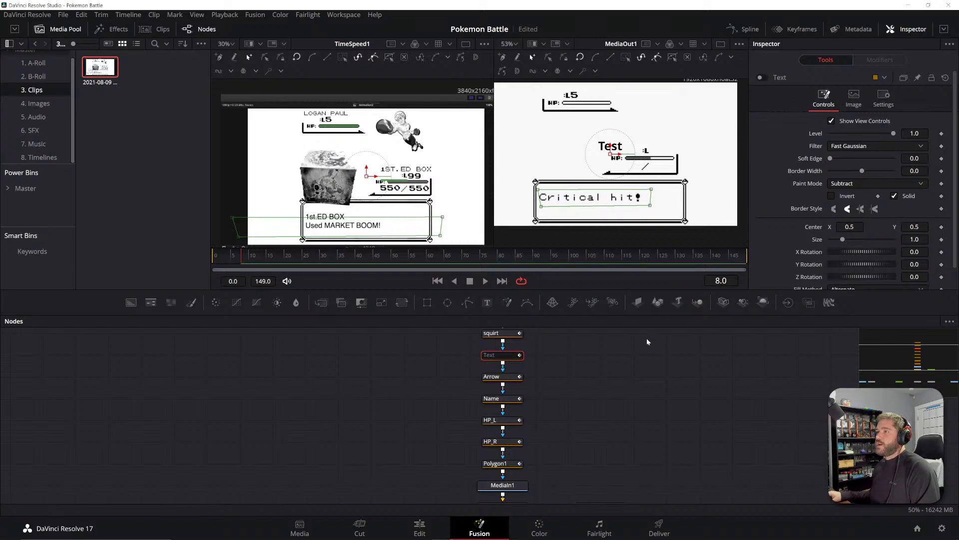
- Move the Text1 text into the dialogue box over the start of "Critical hit!" and set its font to Pokemon GB
{"action": "left_click_drag", "start_coordinate": [673, 439], "coordinate": [666, 331]}
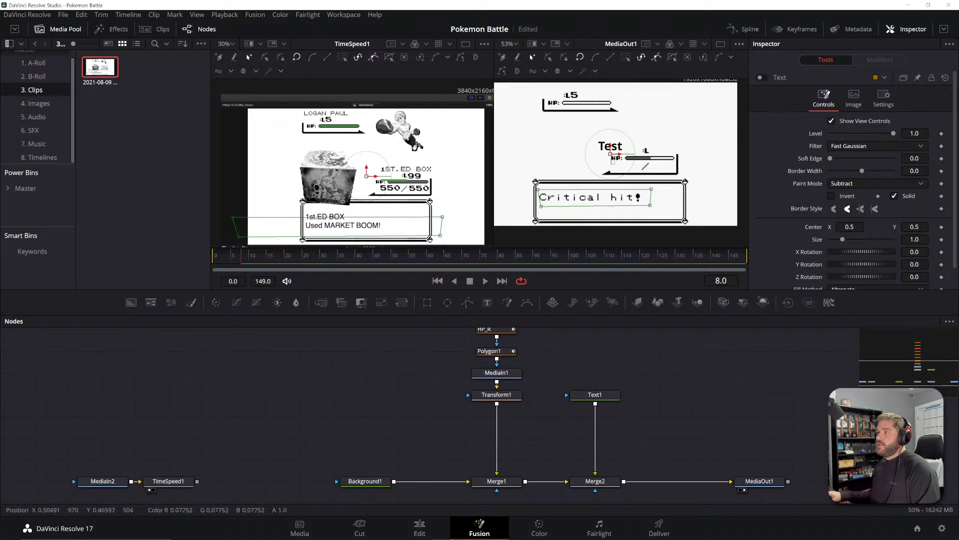
{"action": "left_click", "coordinate": [608, 394]}
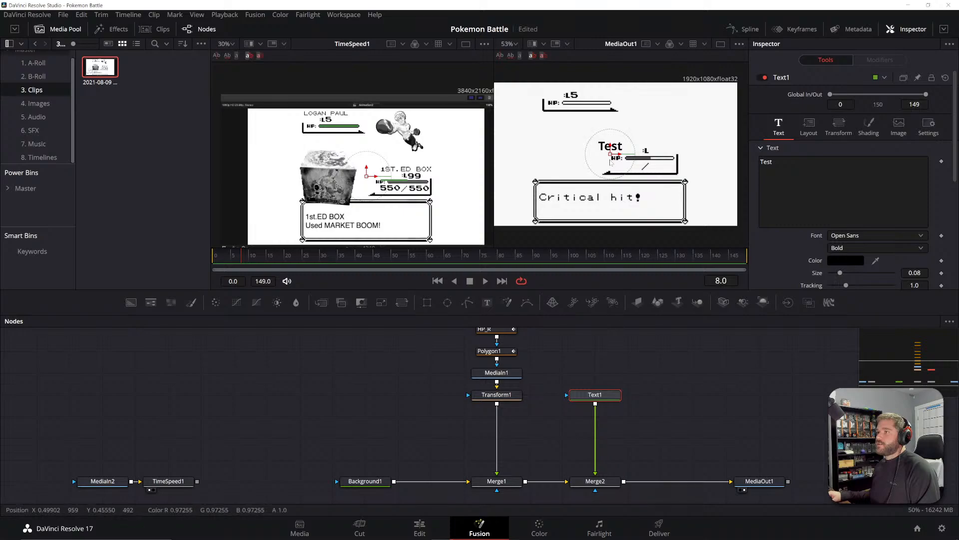
{"action": "left_click_drag", "start_coordinate": [610, 153], "coordinate": [551, 205]}
{"action": "left_click", "coordinate": [905, 235]}
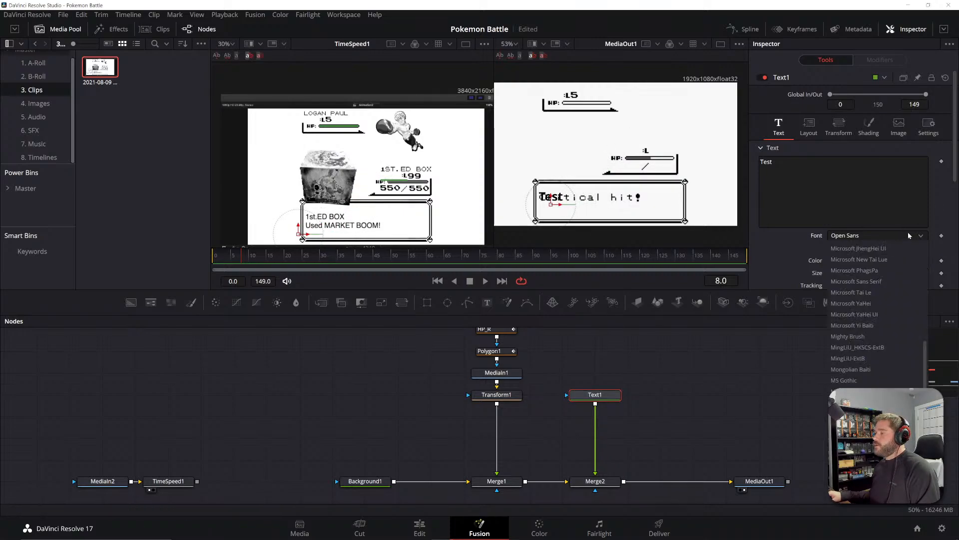
{"action": "scroll", "coordinate": [891, 339], "scroll_direction": "down", "scroll_amount": 5}
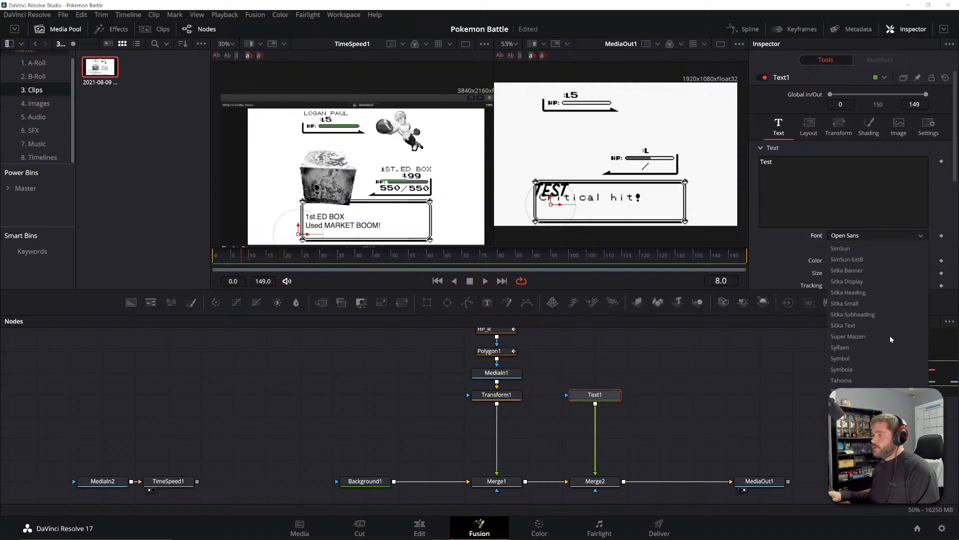
{"action": "scroll", "coordinate": [888, 329], "scroll_direction": "up", "scroll_amount": 3}
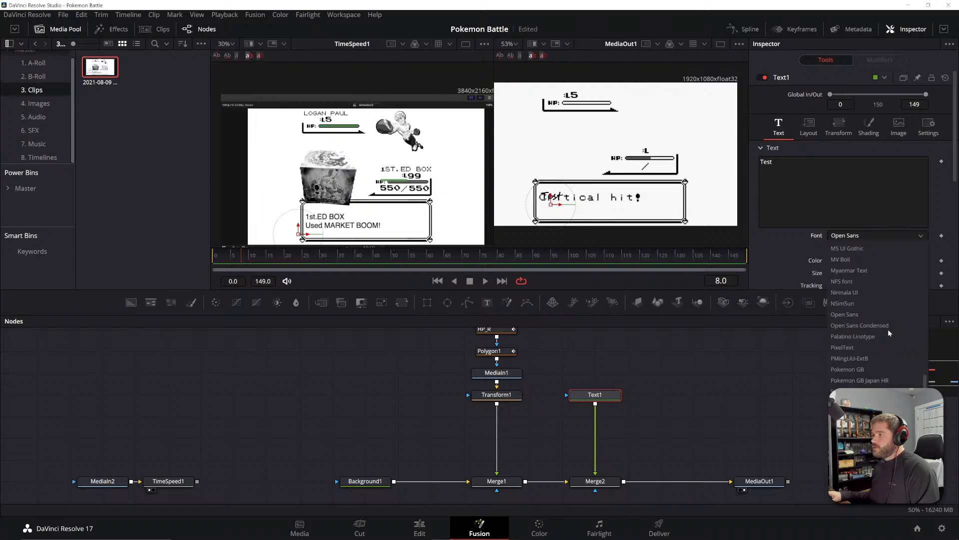
{"action": "left_click", "coordinate": [860, 371]}
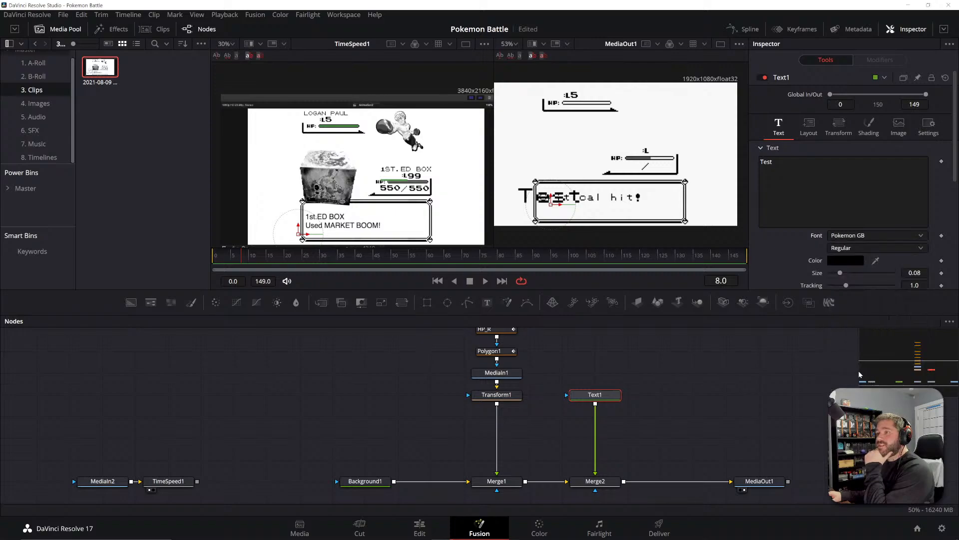
{"action": "left_click", "coordinate": [721, 382]}
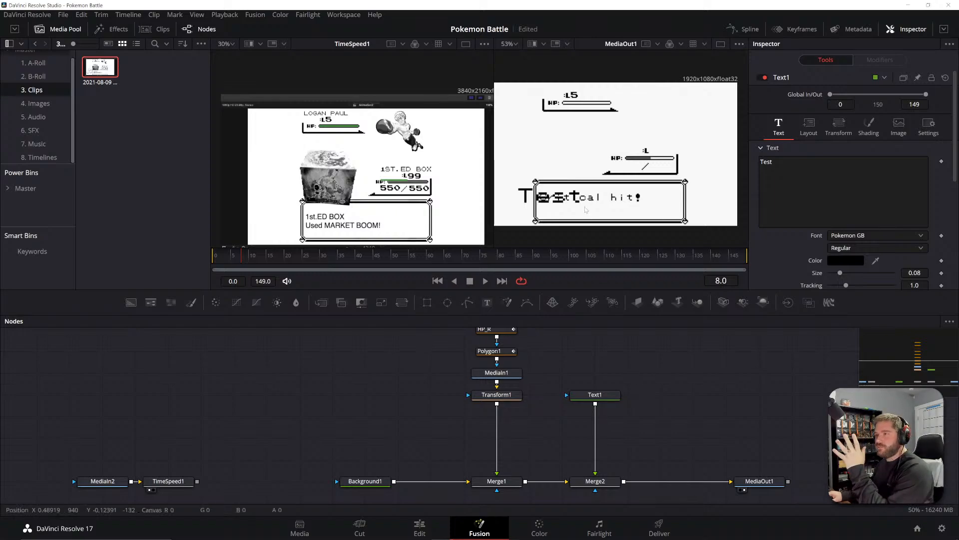
- Reduce the Text1 size to 0.0416 and align the word with the start of the original "Critical hit!" line
{"action": "scroll", "coordinate": [567, 205], "scroll_direction": "up", "scroll_amount": 4}
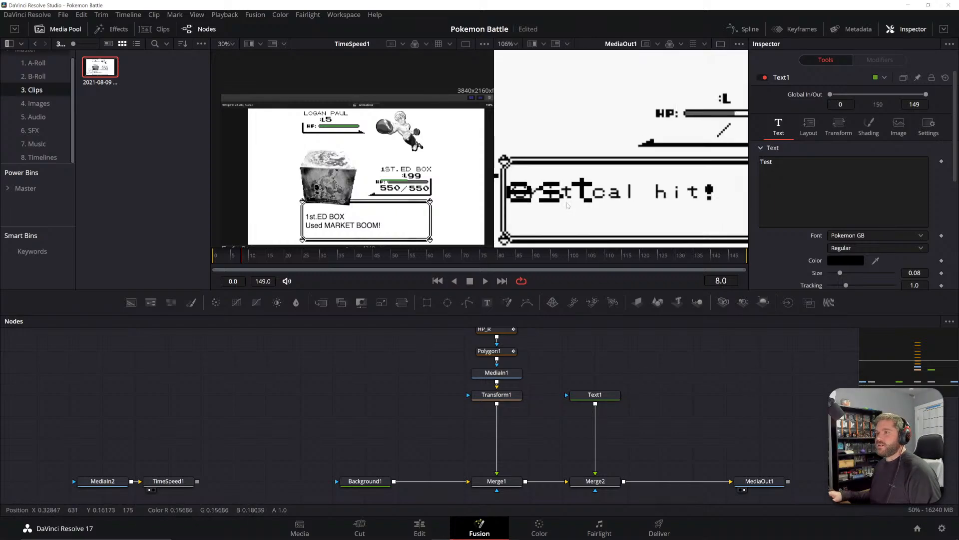
{"action": "scroll", "coordinate": [564, 200], "scroll_direction": "down", "scroll_amount": 2}
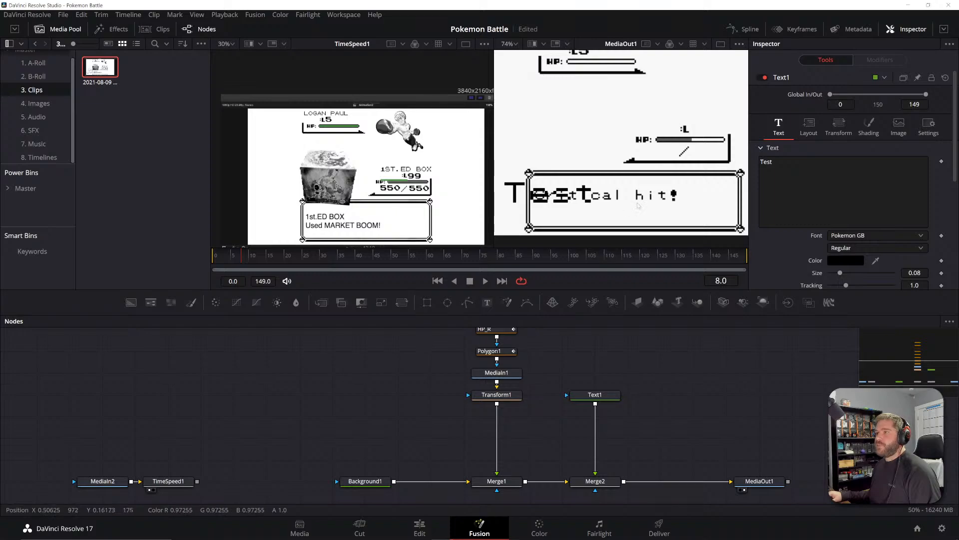
{"action": "left_click", "coordinate": [595, 394]}
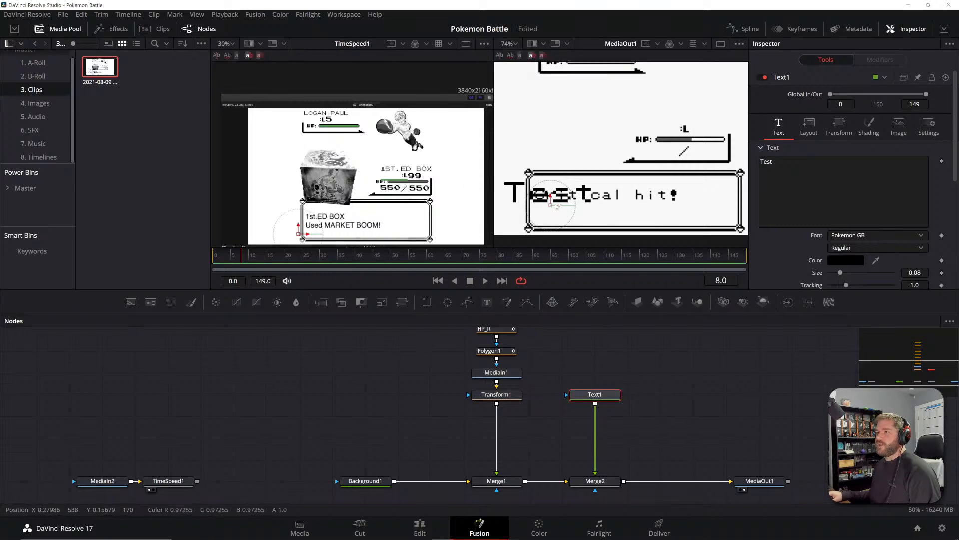
{"action": "left_click_drag", "start_coordinate": [551, 207], "coordinate": [578, 206]}
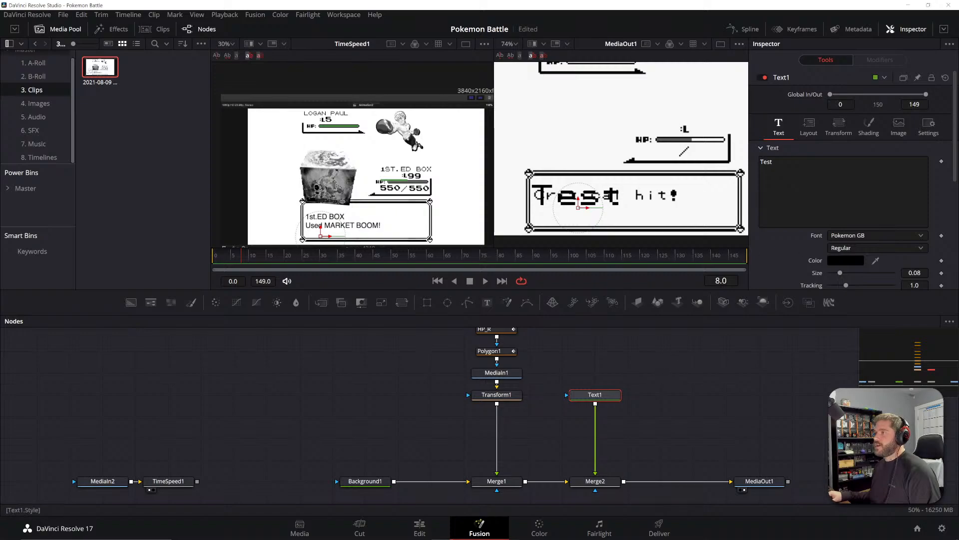
{"action": "scroll", "coordinate": [861, 188], "scroll_direction": "down", "scroll_amount": 3}
{"action": "left_click_drag", "start_coordinate": [915, 93], "coordinate": [892, 93]}
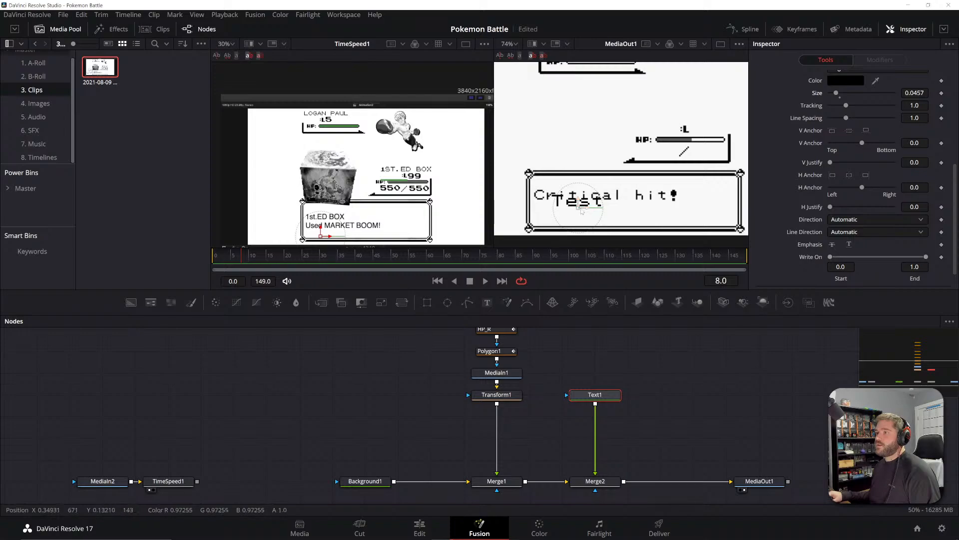
{"action": "left_click_drag", "start_coordinate": [578, 205], "coordinate": [557, 196]}
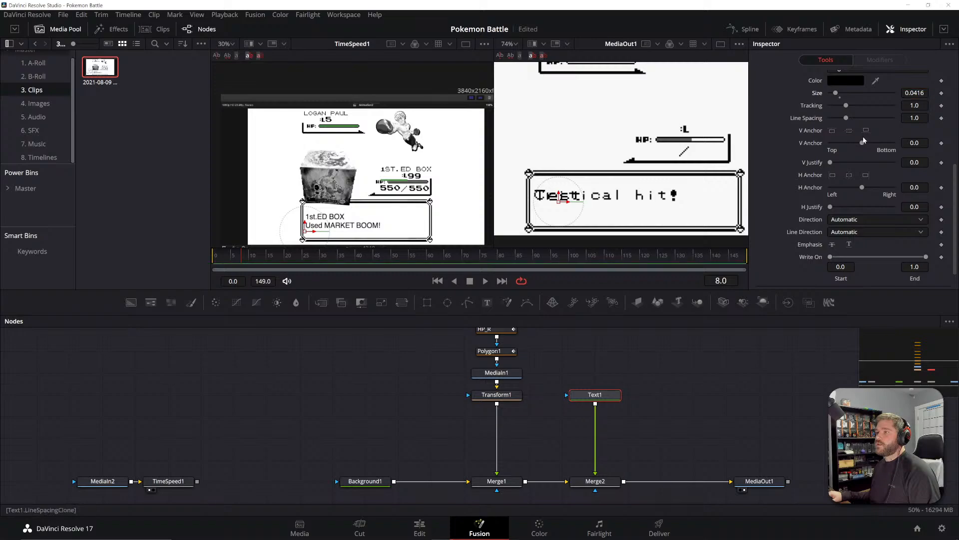
{"action": "left_click", "coordinate": [745, 373]}
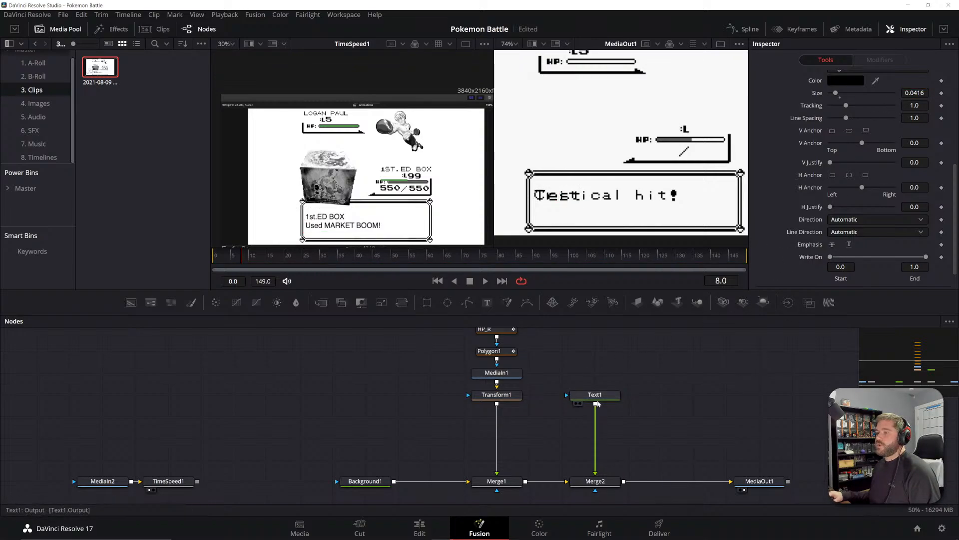
- Add a second line reading "Critical Hit" below "Test" in Text1
{"action": "scroll", "coordinate": [893, 167], "scroll_direction": "up", "scroll_amount": 5}
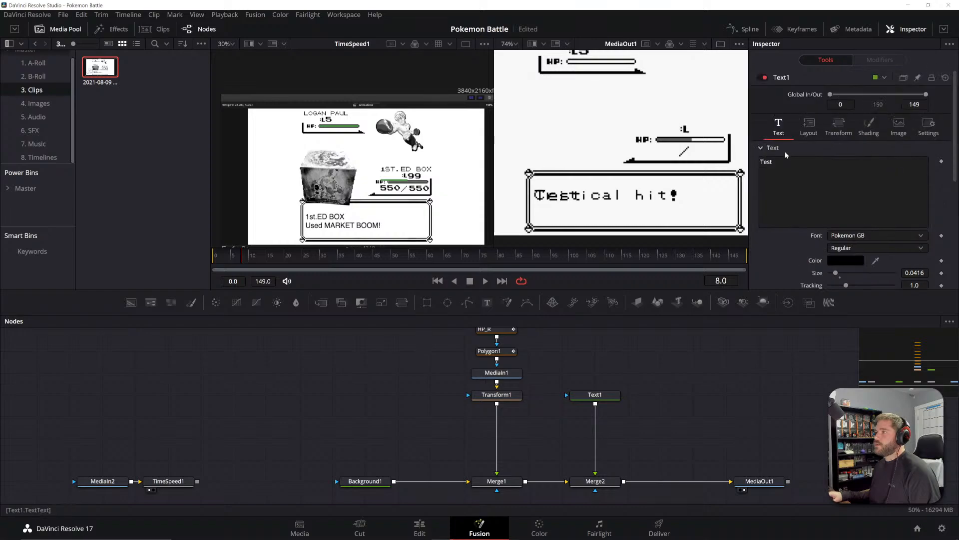
{"action": "left_click", "coordinate": [785, 165]}
{"action": "key", "text": "Return"}
{"action": "type", "text": "Te"}
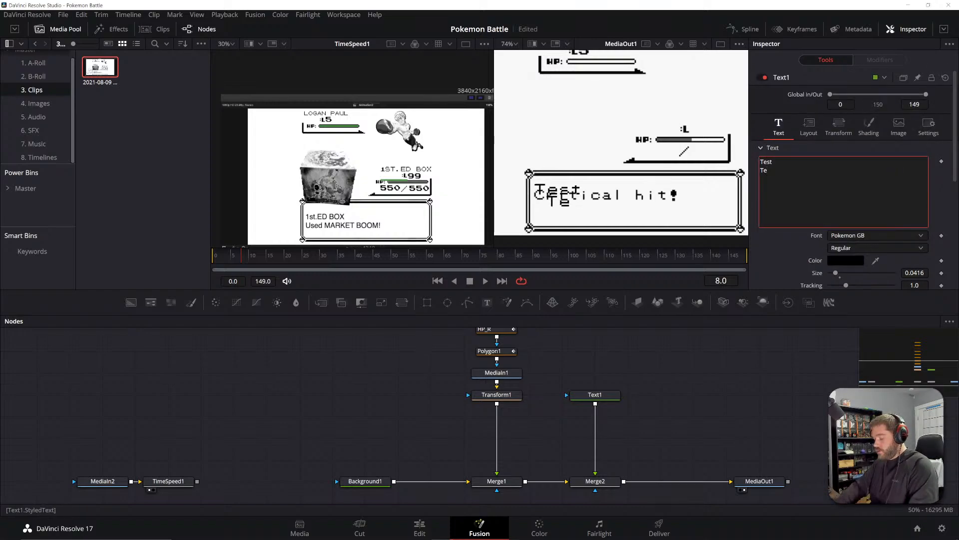
{"action": "type", "text": "st Cri"}
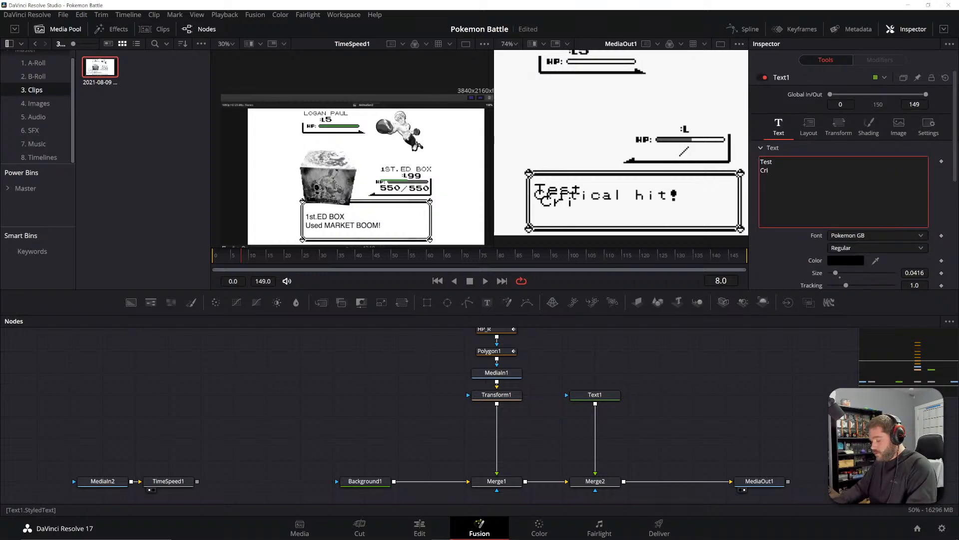
{"action": "type", "text": "tical Hit"}
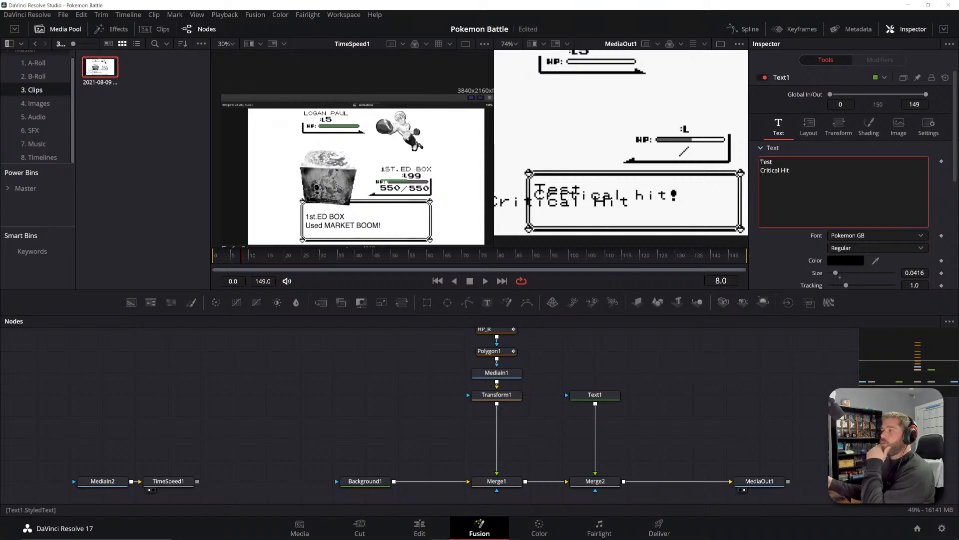
- Anchor Text1 horizontally to the left and fit its second line over the original "Critical hit!" with size 0.0389
{"action": "scroll", "coordinate": [833, 231], "scroll_direction": "down", "scroll_amount": 5}
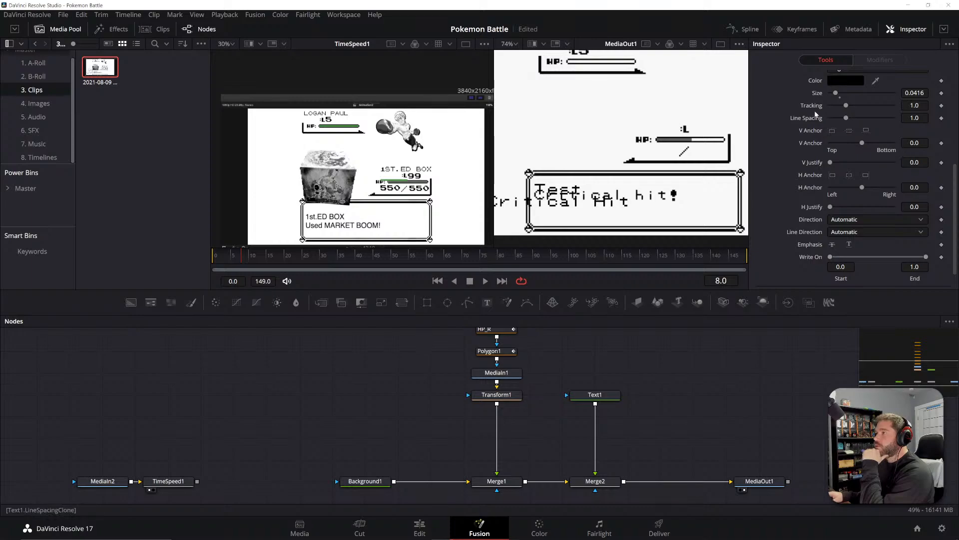
{"action": "left_click", "coordinate": [833, 174]}
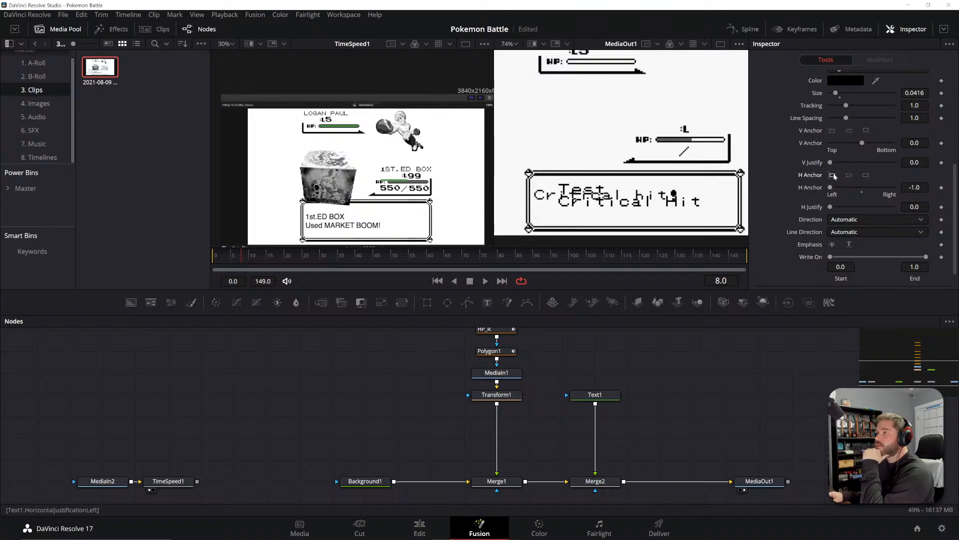
{"action": "left_click", "coordinate": [603, 395]}
{"action": "left_click_drag", "start_coordinate": [560, 198], "coordinate": [535, 195]}
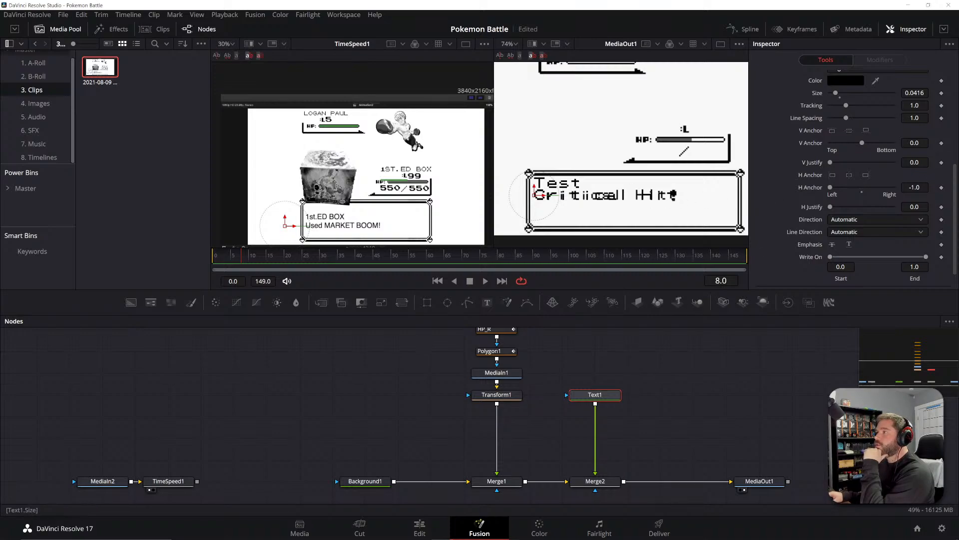
{"action": "left_click_drag", "start_coordinate": [914, 93], "coordinate": [902, 93]}
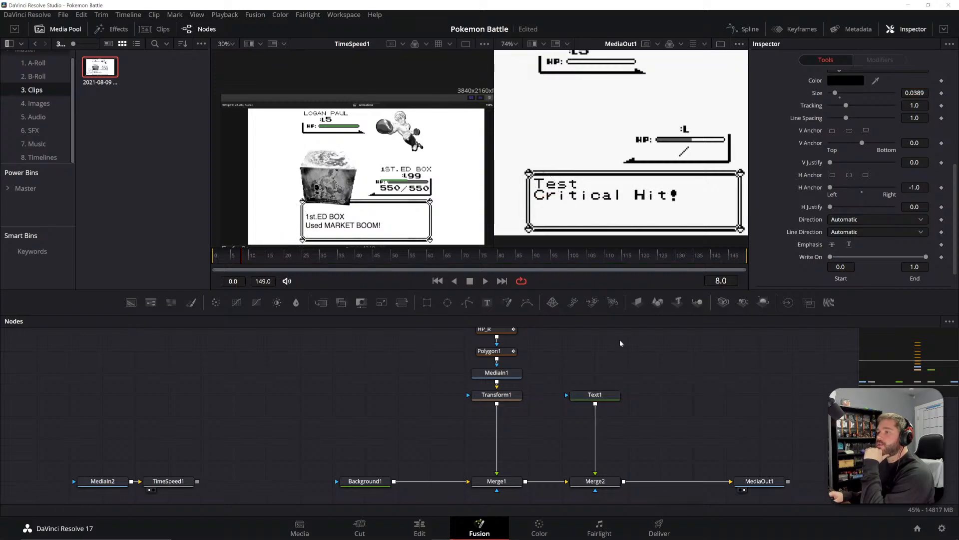
- Turn off the view controls of the disabled mask node named Text
{"action": "scroll", "coordinate": [649, 390], "scroll_direction": "up", "scroll_amount": 5}
{"action": "left_click", "coordinate": [531, 360]}
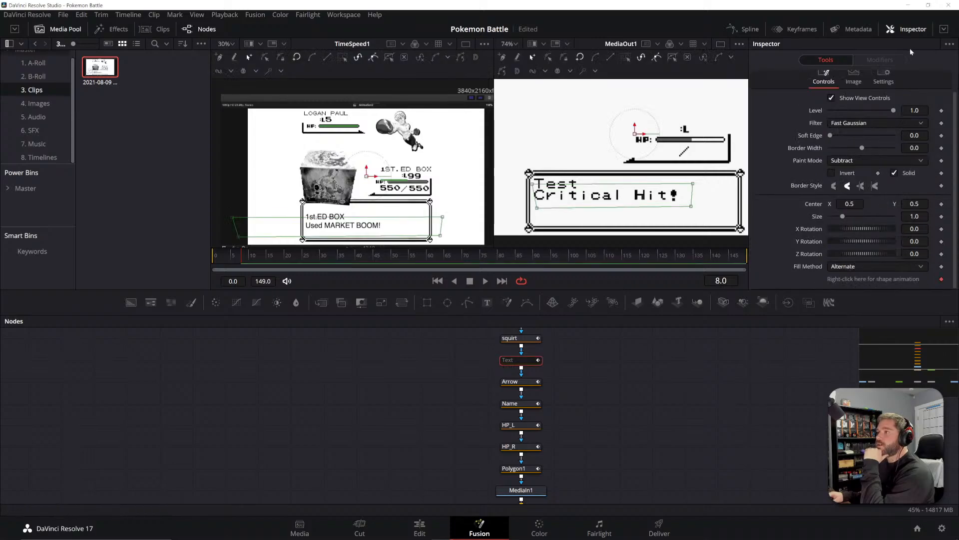
{"action": "left_click", "coordinate": [831, 98]}
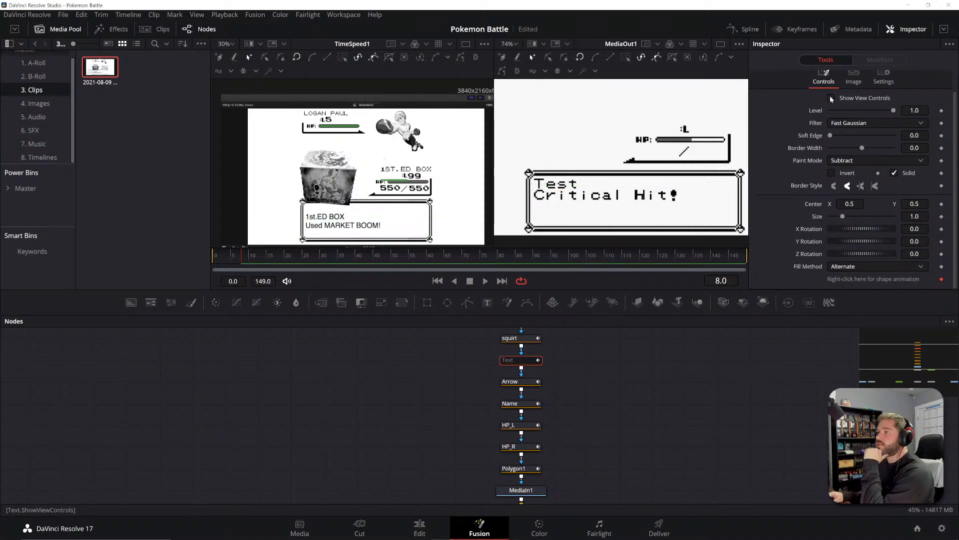
- Re-enable the mask node named Text so it covers the original "Critical hit!" lettering again
{"action": "left_click", "coordinate": [791, 433]}
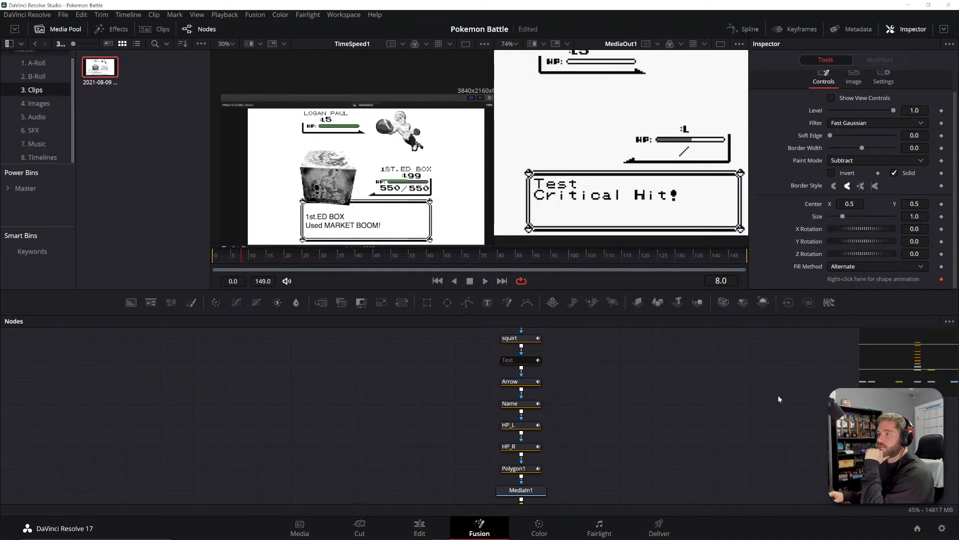
{"action": "left_click", "coordinate": [523, 364]}
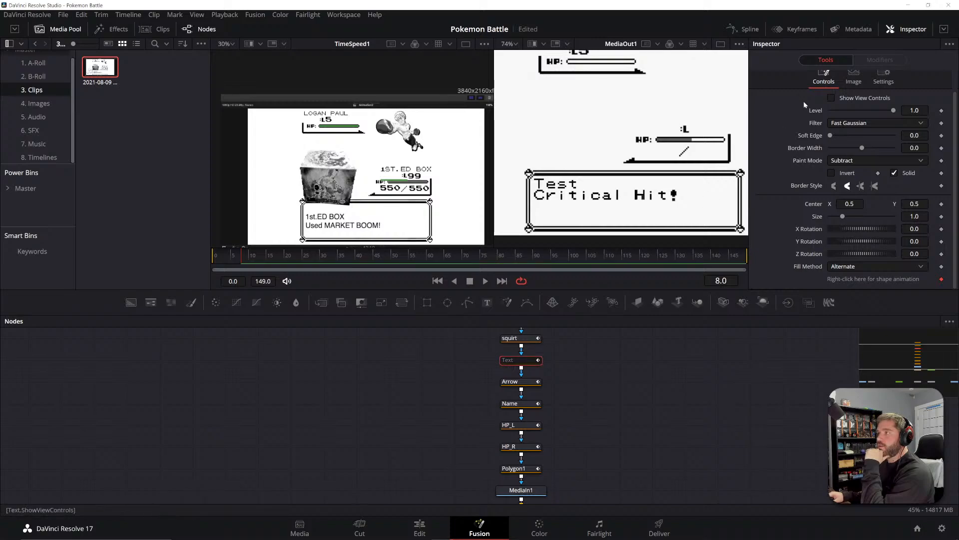
{"action": "left_click", "coordinate": [760, 79]}
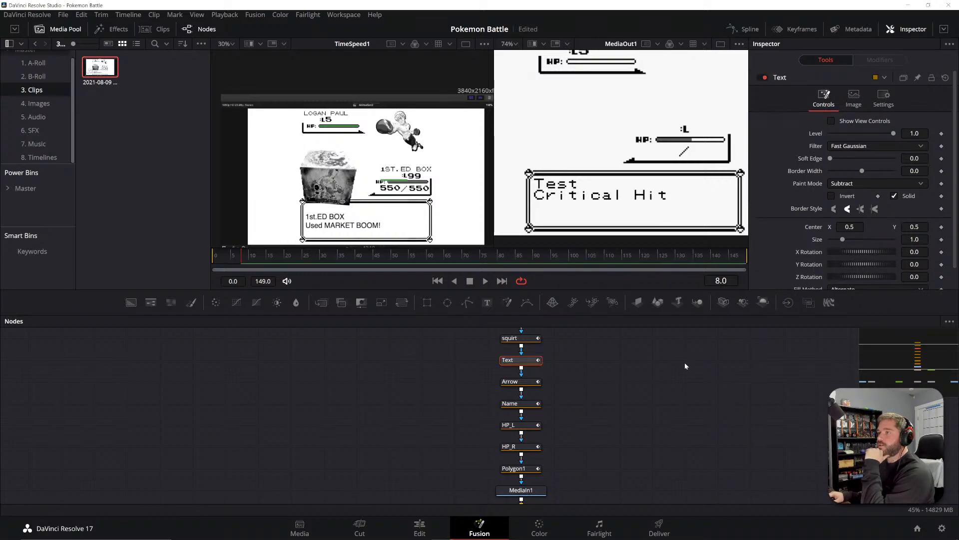
{"action": "left_click_drag", "start_coordinate": [652, 201], "coordinate": [635, 218]}
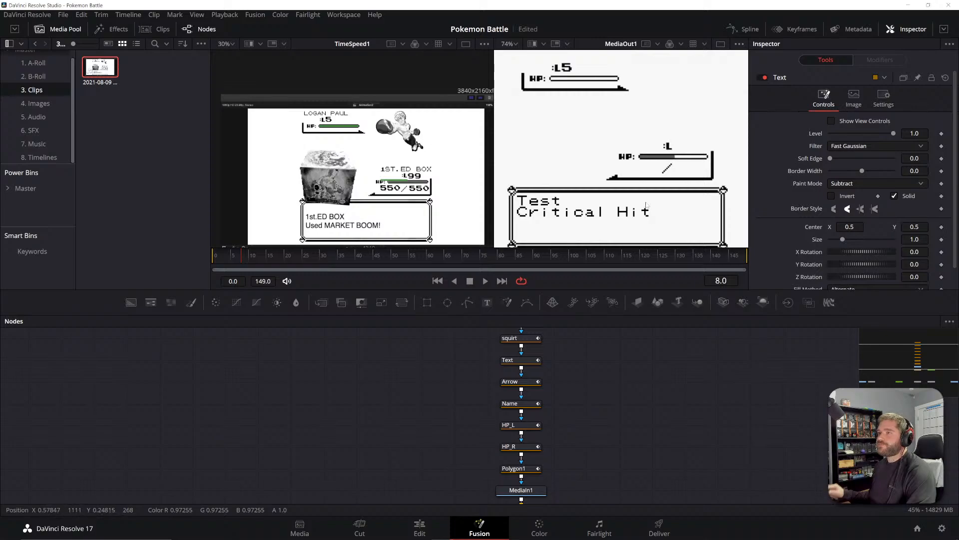
- Rename the Text1 node as Battle_Text
{"action": "left_click_drag", "start_coordinate": [685, 386], "coordinate": [606, 307]}
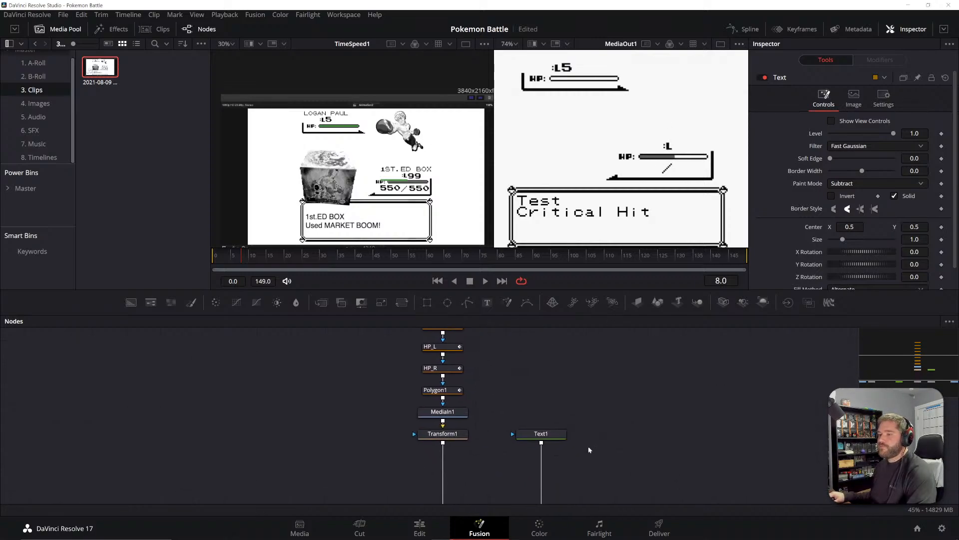
{"action": "left_click_drag", "start_coordinate": [589, 446], "coordinate": [567, 317]}
{"action": "left_click_drag", "start_coordinate": [572, 355], "coordinate": [531, 432]}
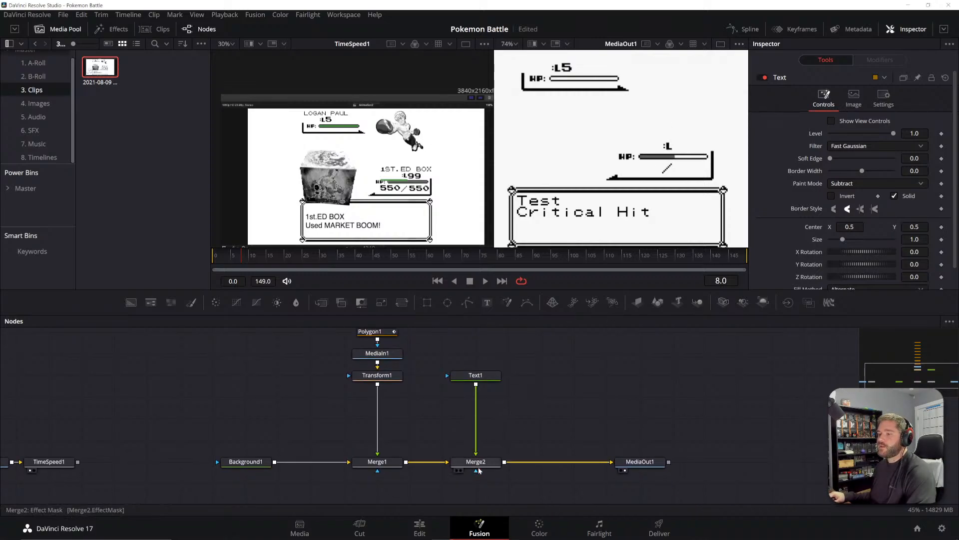
{"action": "left_click", "coordinate": [474, 375]}
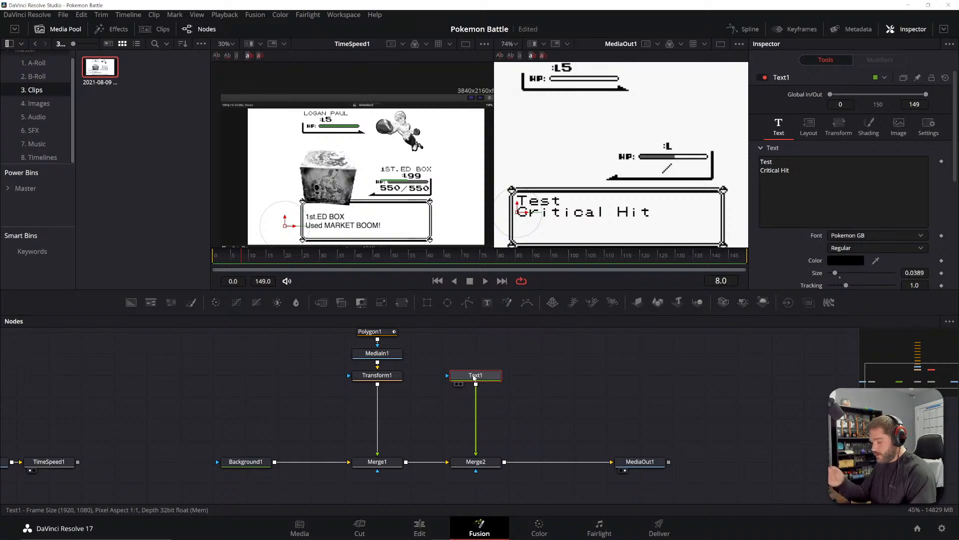
{"action": "key", "text": "F2"}
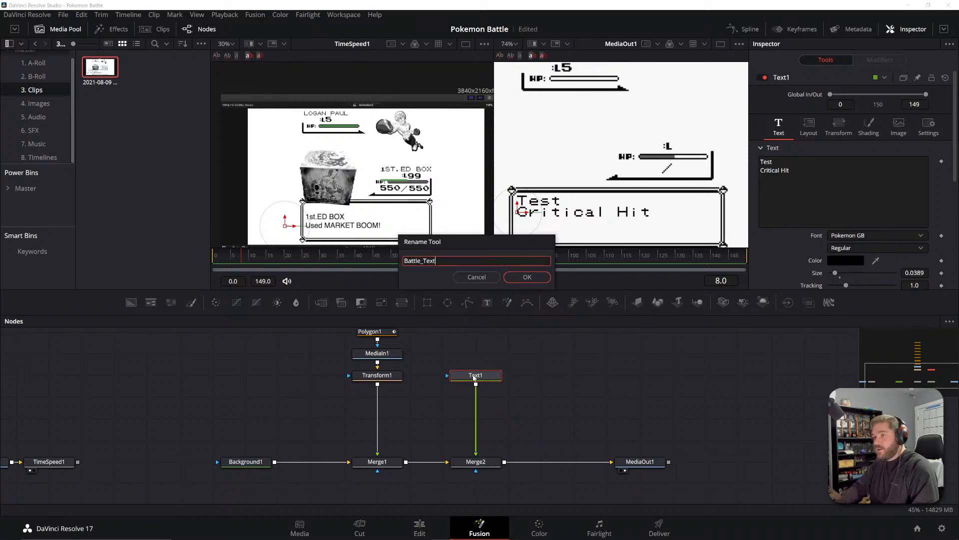
{"action": "key", "text": "Return"}
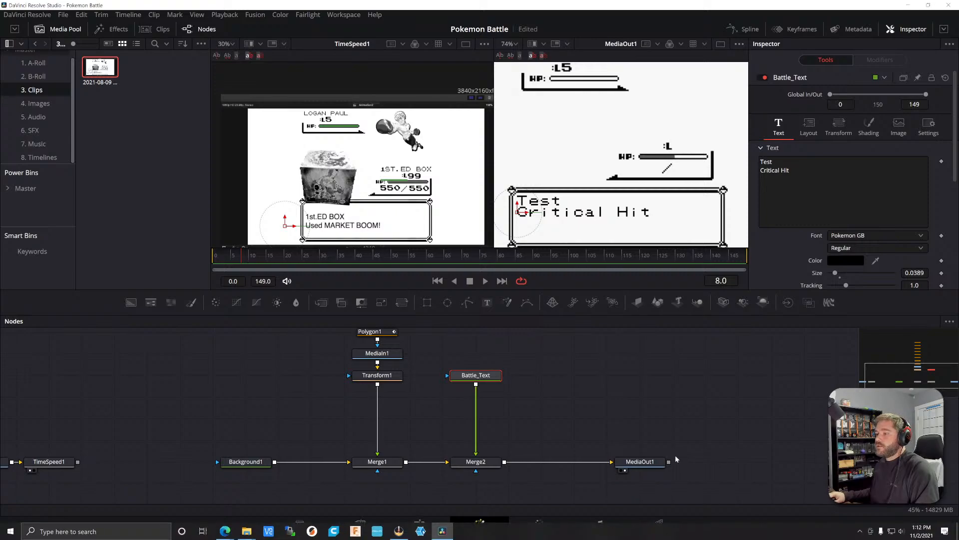
- Make room before MediaOut1 and merge a copy of Battle_Text into the chain after Merge2
{"action": "left_click_drag", "start_coordinate": [638, 470], "coordinate": [704, 470]}
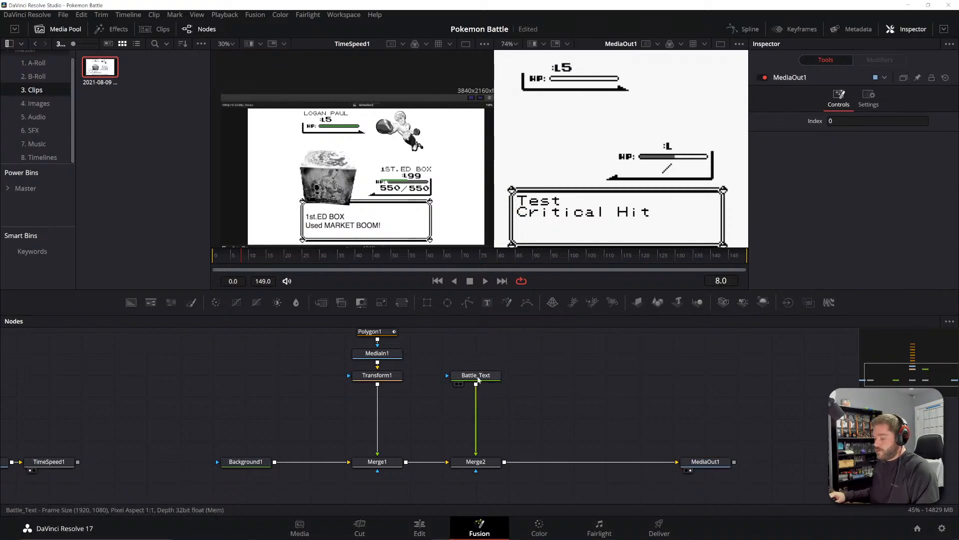
{"action": "left_click", "coordinate": [477, 377]}
{"action": "key", "text": "ctrl+c"}
{"action": "key", "text": "ctrl+v"}
{"action": "left_click_drag", "start_coordinate": [614, 398], "coordinate": [512, 461]}
- Rename the copied Battle_Text_1 node as HP_L_Text
{"action": "left_click", "coordinate": [552, 378]}
{"action": "key", "text": "F2"}
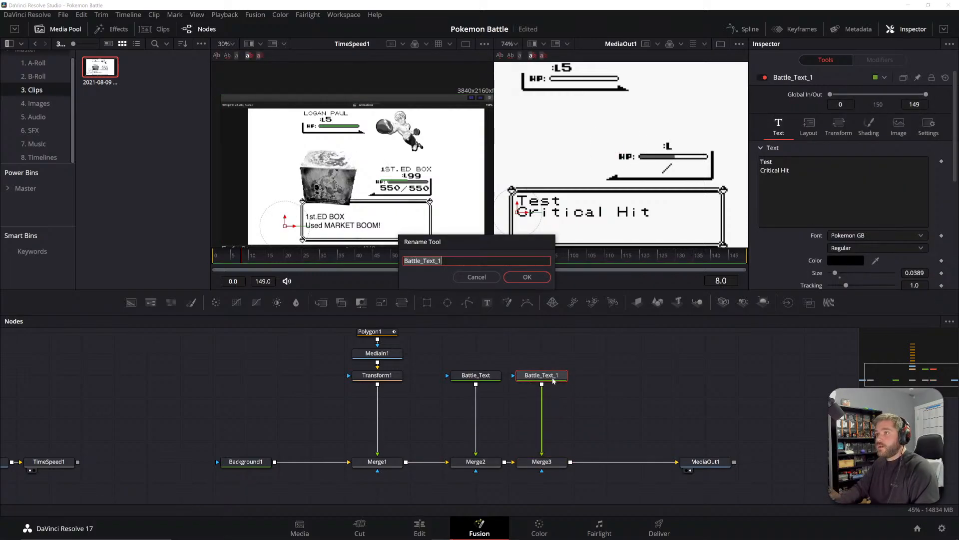
{"action": "type", "text": "HP_L"}
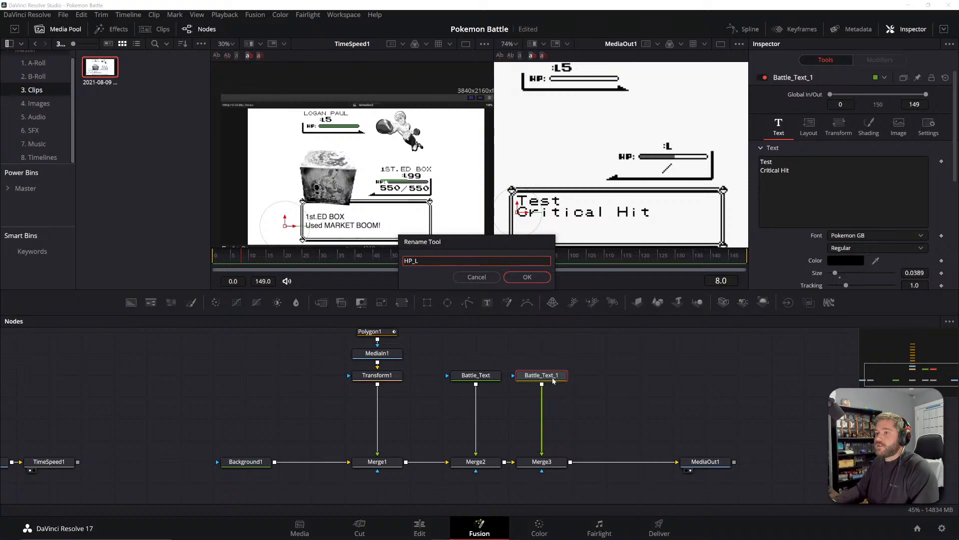
{"action": "key", "text": "Escape"}
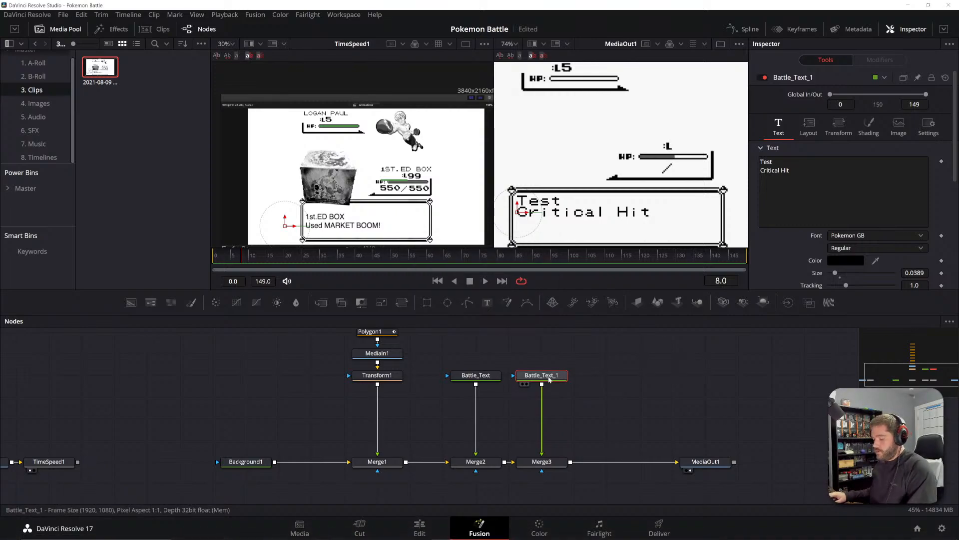
{"action": "key", "text": "F2"}
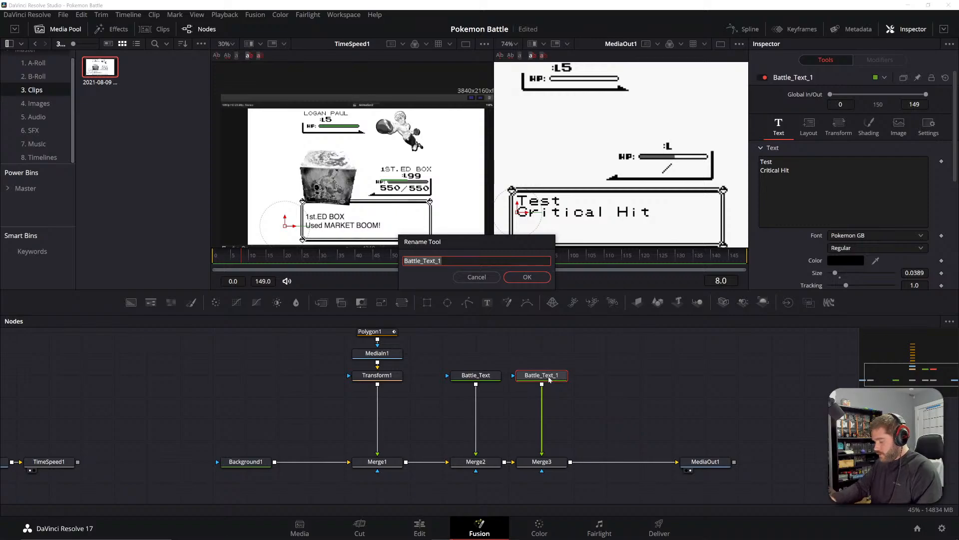
{"action": "type", "text": "HP_L_Text"}
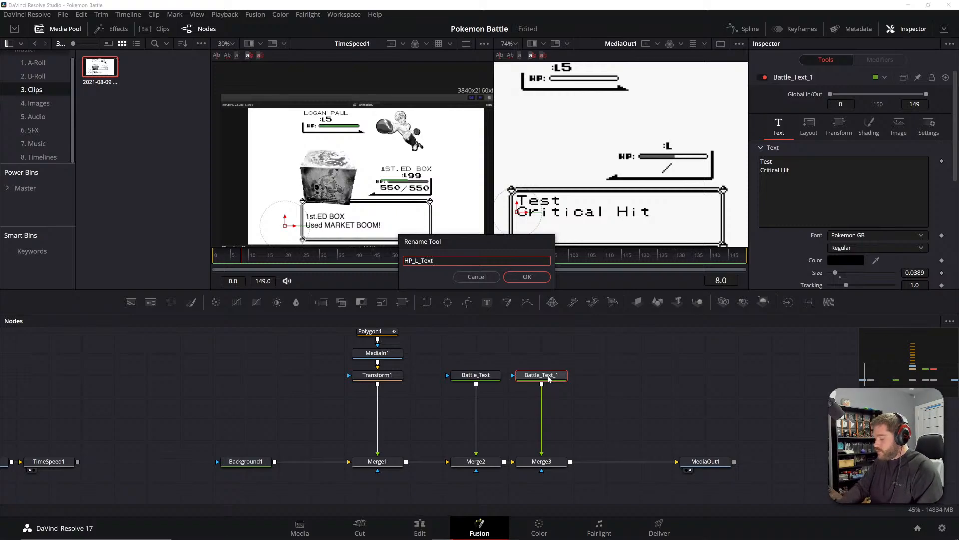
{"action": "key", "text": "Return"}
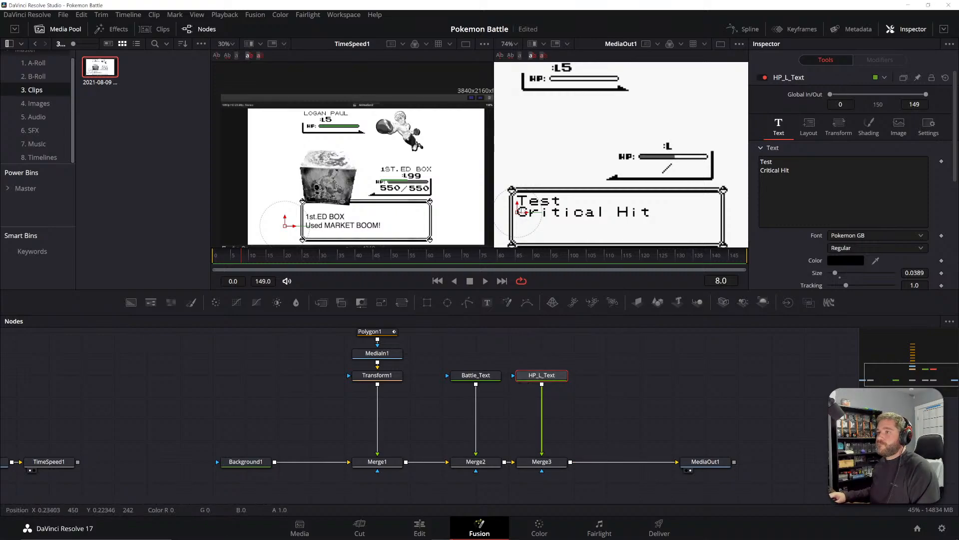
- Move the HP_L_Text lettering up beside the lower HP bar and replace its content with "500"
{"action": "left_click_drag", "start_coordinate": [518, 213], "coordinate": [596, 165]}
{"action": "left_click_drag", "start_coordinate": [795, 172], "coordinate": [753, 159]}
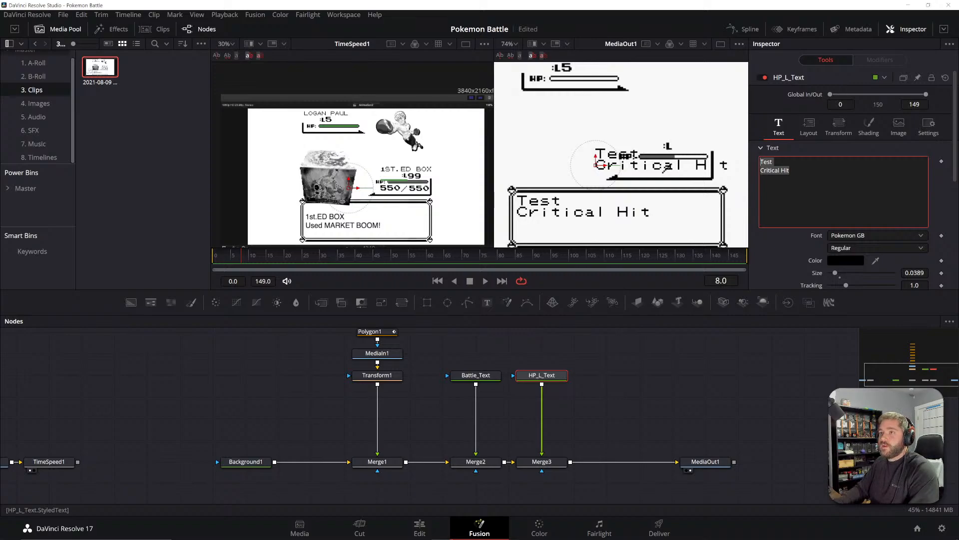
{"action": "type", "text": "500"}
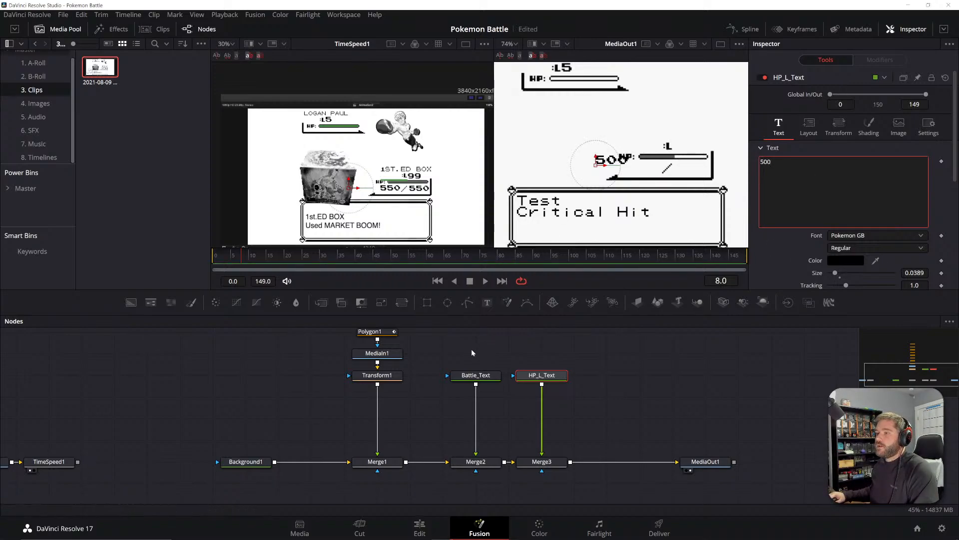
- Disable the HP_L mask node to reveal the original HP number, keeping the mask at its original position
{"action": "left_click_drag", "start_coordinate": [470, 351], "coordinate": [563, 459]}
{"action": "left_click_drag", "start_coordinate": [547, 367], "coordinate": [498, 433]}
{"action": "scroll", "coordinate": [442, 370], "scroll_direction": "down", "scroll_amount": 3}
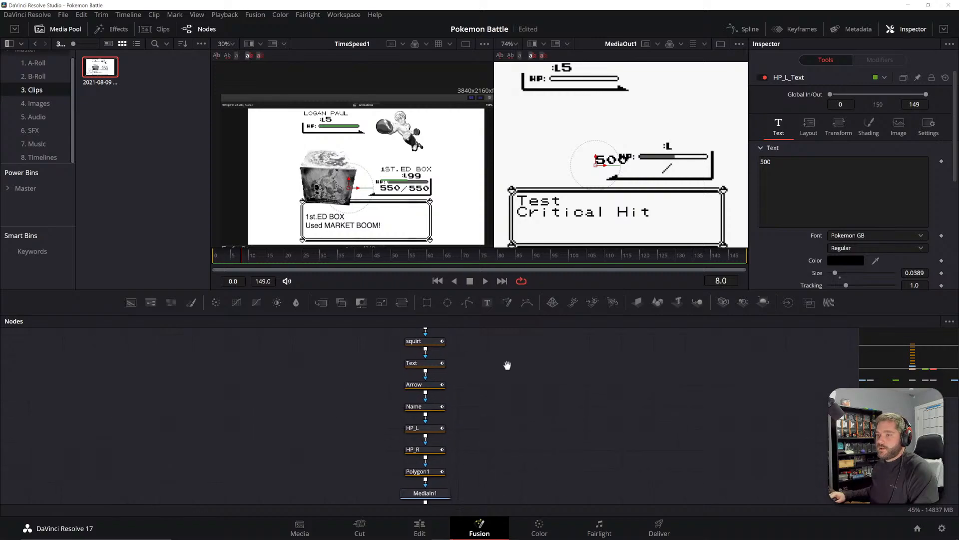
{"action": "left_click", "coordinate": [432, 413]}
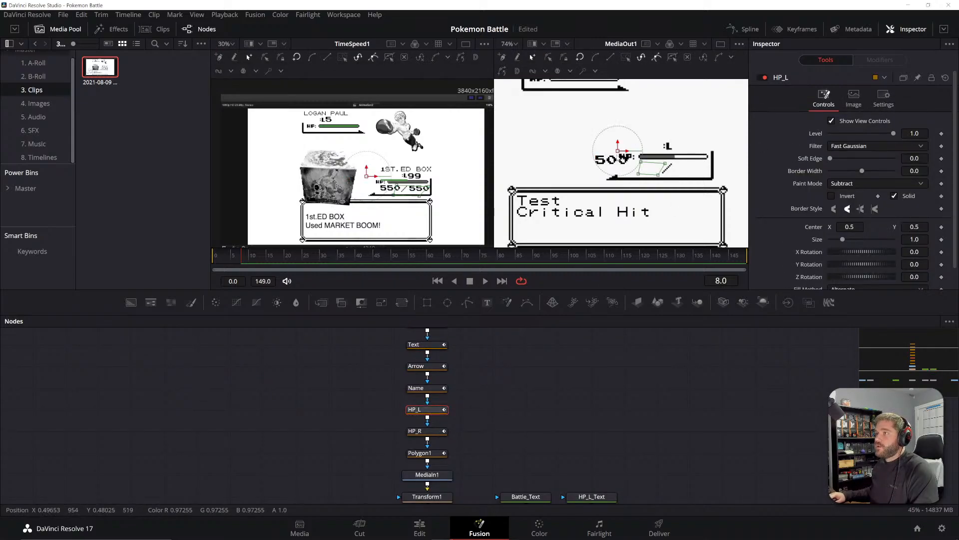
{"action": "left_click", "coordinate": [763, 78]}
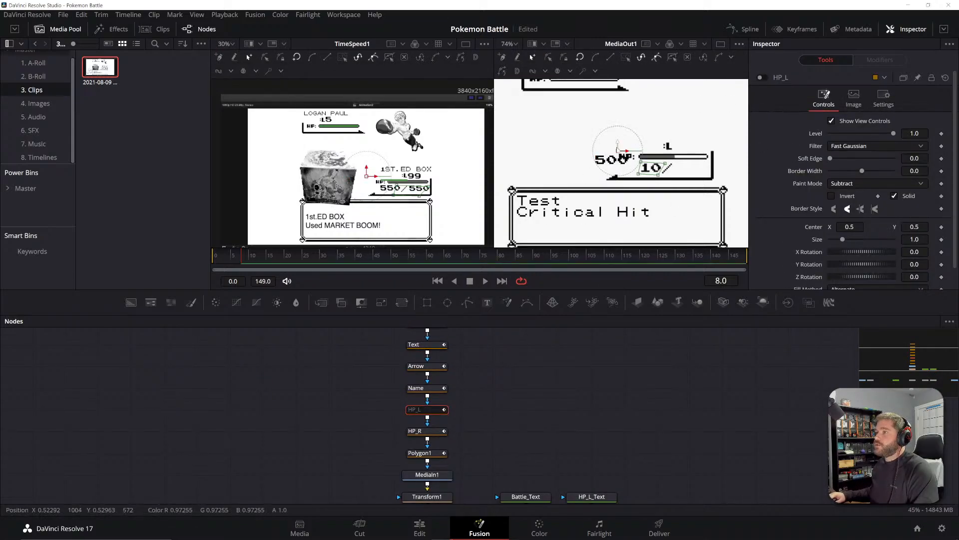
{"action": "left_click_drag", "start_coordinate": [620, 151], "coordinate": [636, 157]}
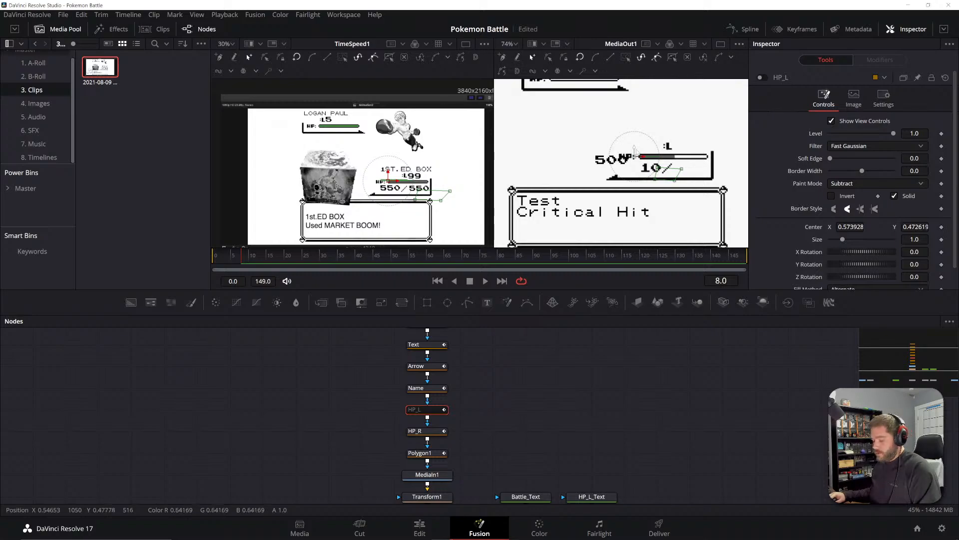
{"action": "key", "text": "ctrl+z"}
- Position the "500" of HP_L_Text over the original HP number, just before the slash
{"action": "left_click_drag", "start_coordinate": [714, 411], "coordinate": [714, 335]}
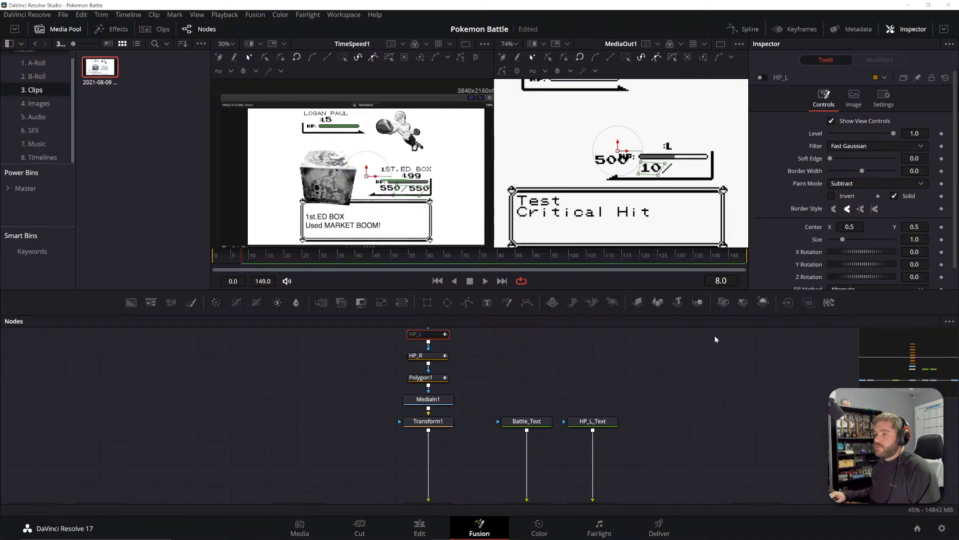
{"action": "left_click", "coordinate": [592, 420]}
{"action": "left_click_drag", "start_coordinate": [597, 168], "coordinate": [630, 175]}
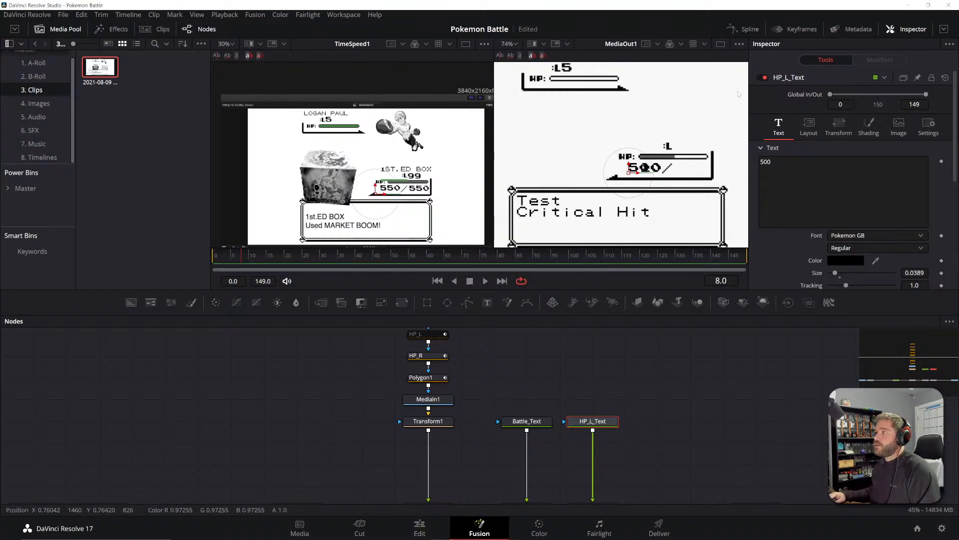
- Hide HP_L_Text to compare with the original number, re-enable the HP_L mask node and turn HP_L_Text back on
{"action": "key", "text": "ctrl+p"}
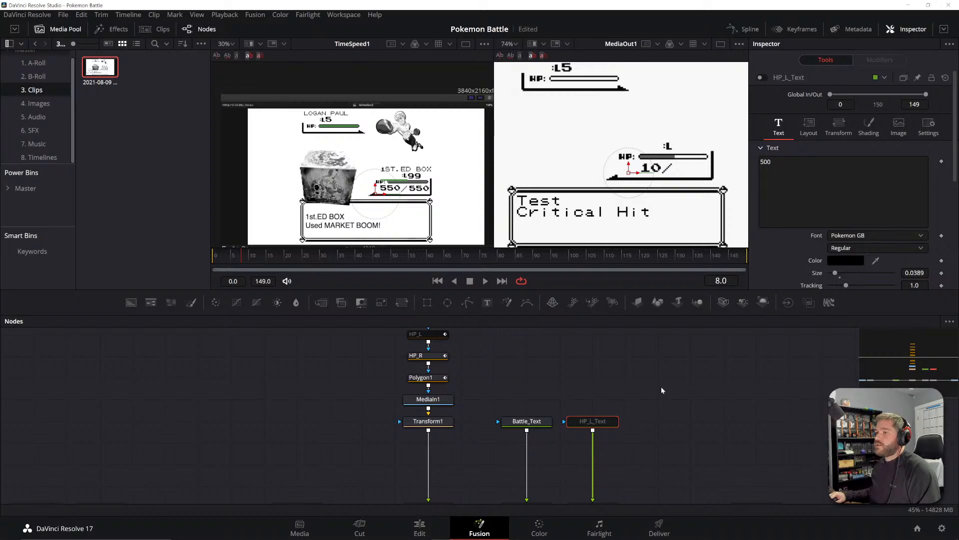
{"action": "left_click", "coordinate": [440, 334]}
{"action": "key", "text": "ctrl+p"}
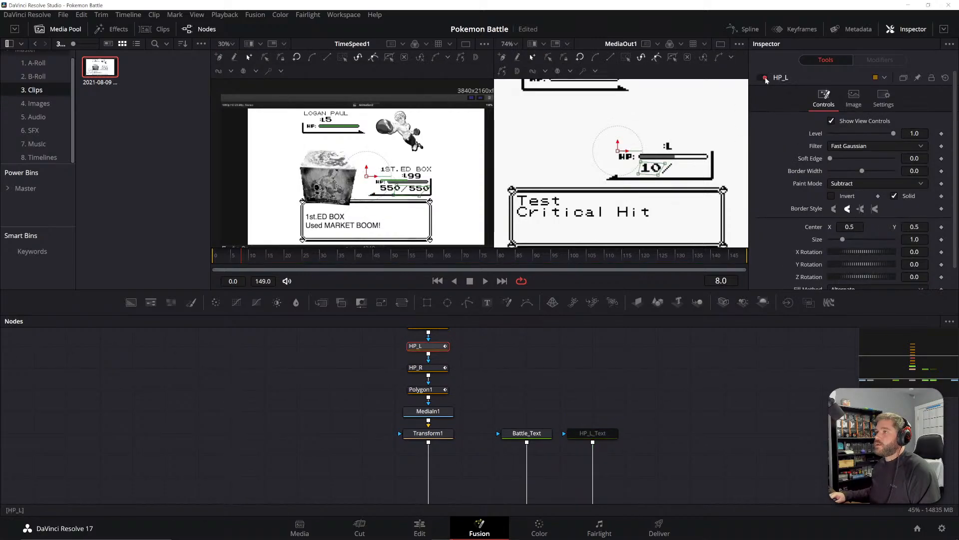
{"action": "left_click", "coordinate": [607, 433]}
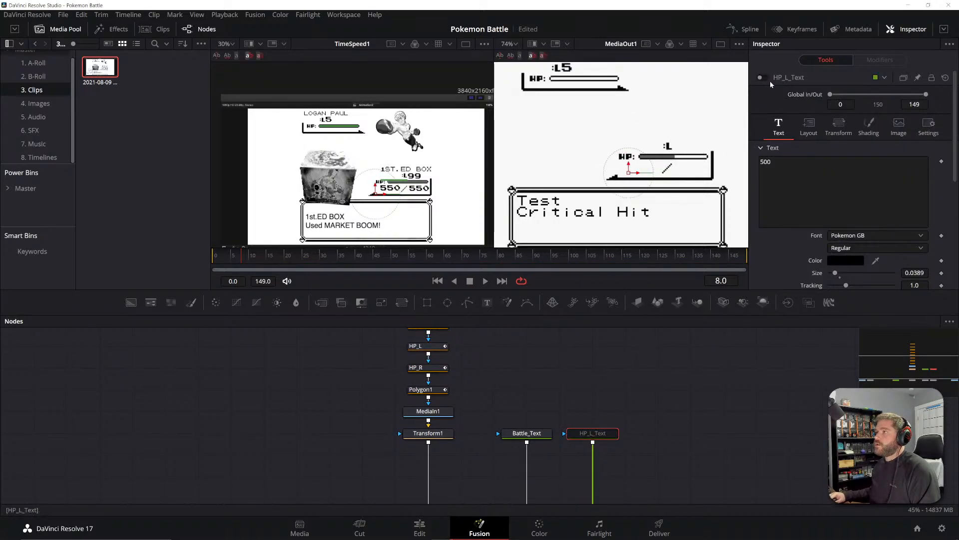
{"action": "key", "text": "ctrl+p"}
- Duplicate the HP_L_Text node and place the copy in line beside it
{"action": "left_click", "coordinate": [723, 379]}
{"action": "left_click_drag", "start_coordinate": [733, 447], "coordinate": [691, 399]}
{"action": "left_click", "coordinate": [567, 384]}
{"action": "key", "text": "ctrl+c"}
{"action": "key", "text": "ctrl+v"}
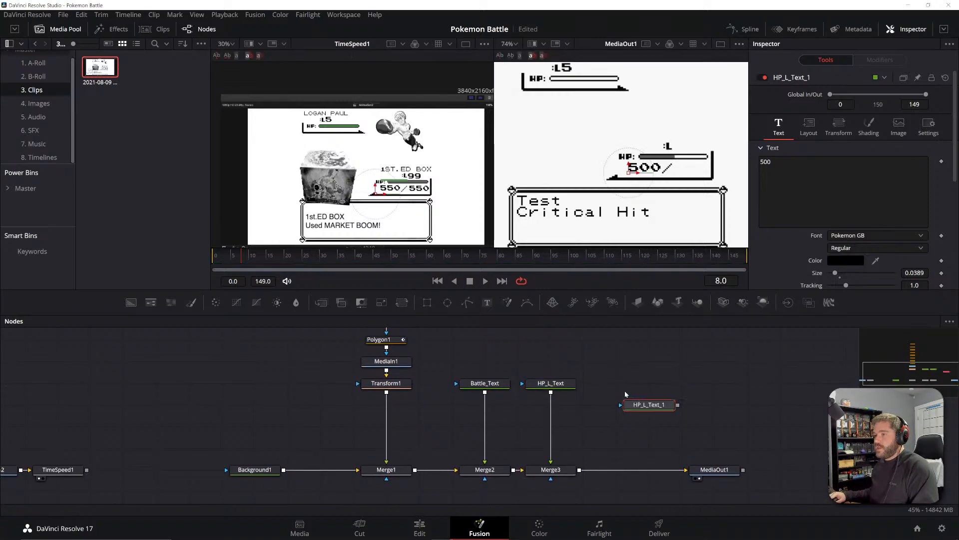
{"action": "left_click", "coordinate": [619, 387]}
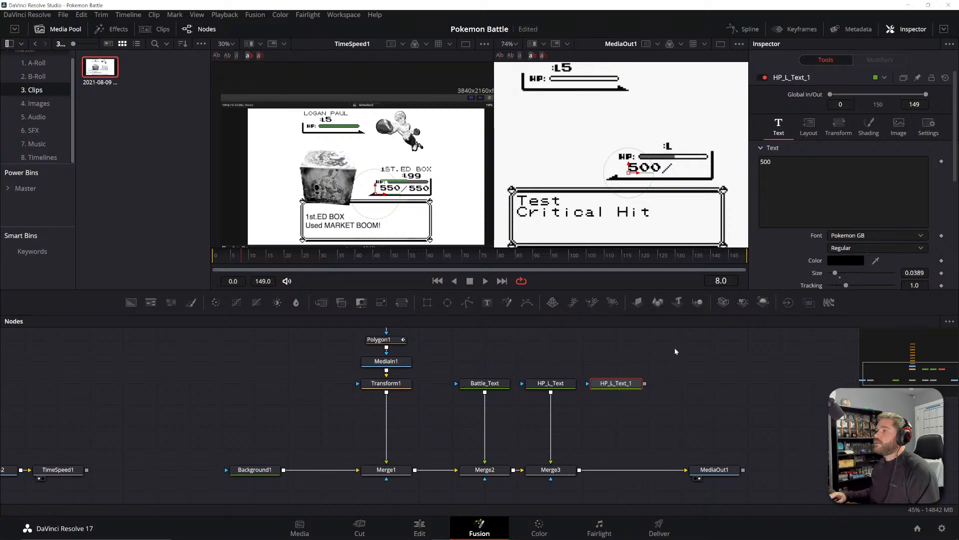
- Rename the copied HP_L_Text_1 node as HP_R_Text and merge it into the chain after Merge3
{"action": "key", "text": "F2"}
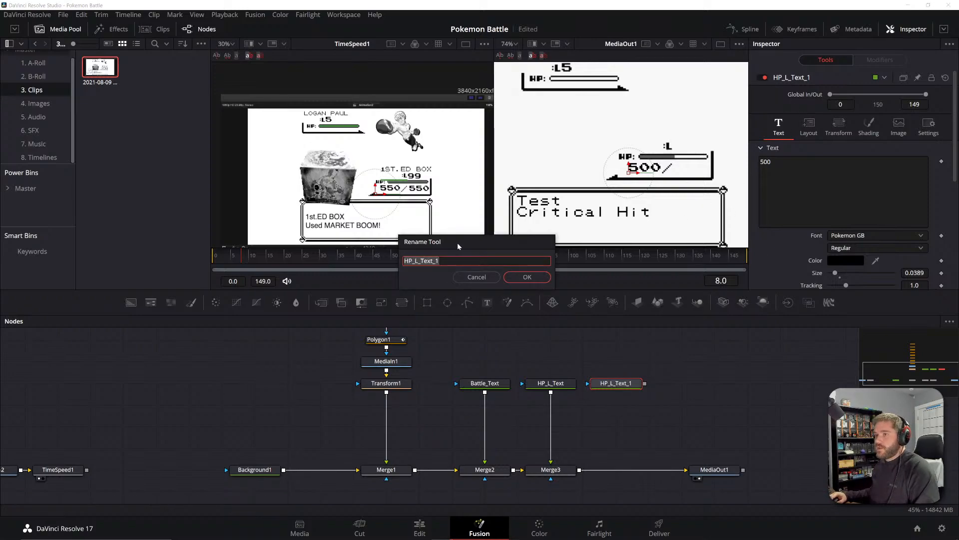
{"action": "key", "text": "End"}
{"action": "key", "text": "BackSpace"}
{"action": "key", "text": "BackSpace"}
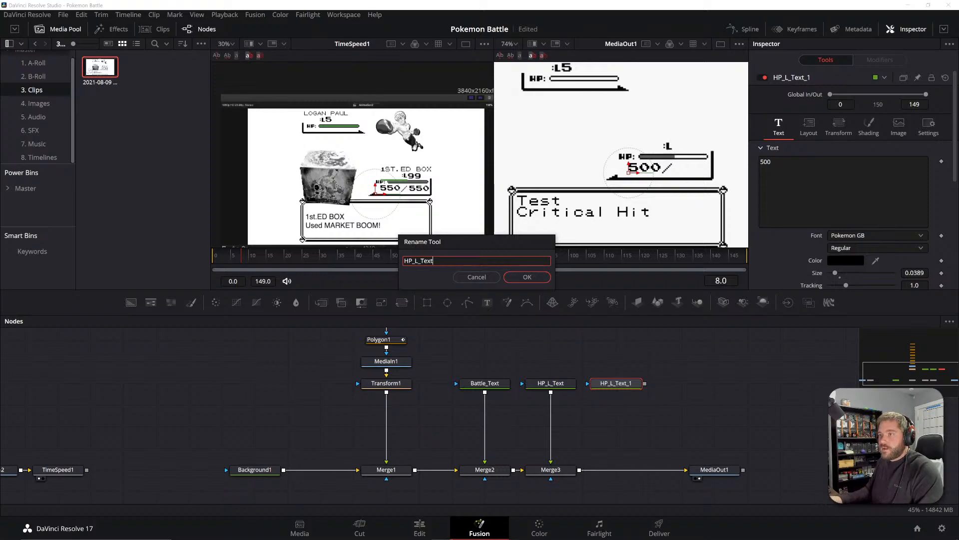
{"action": "key", "text": "BackSpace"}
{"action": "type", "text": "R"}
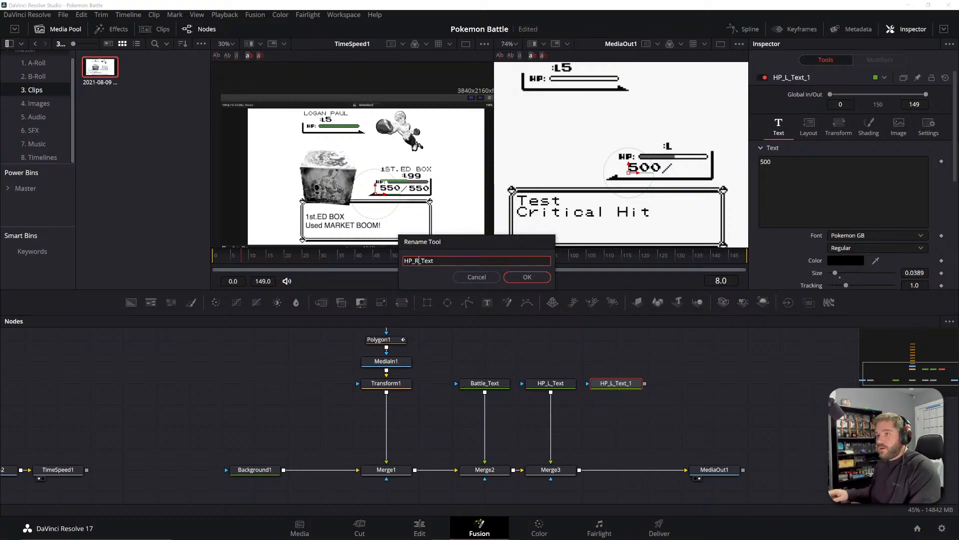
{"action": "left_click", "coordinate": [520, 278]}
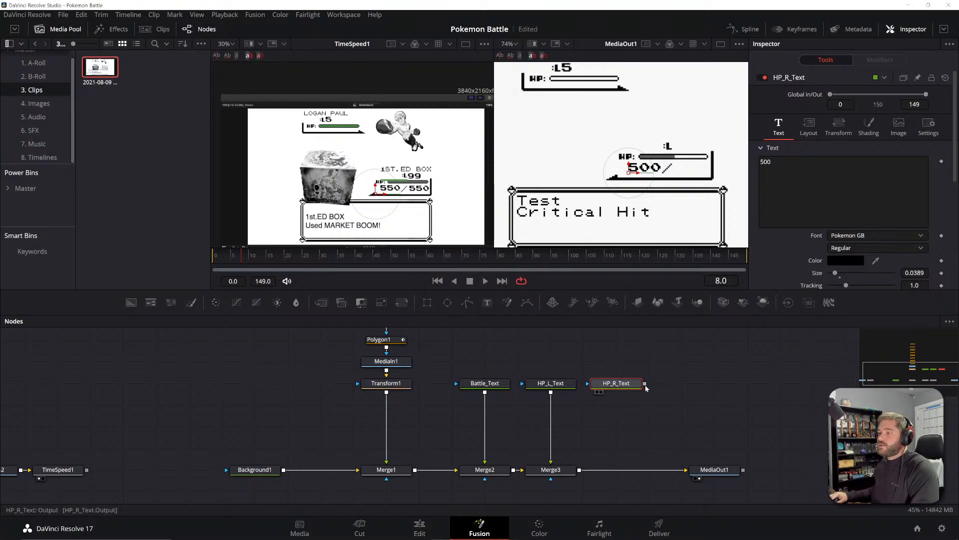
{"action": "left_click_drag", "start_coordinate": [645, 383], "coordinate": [579, 472]}
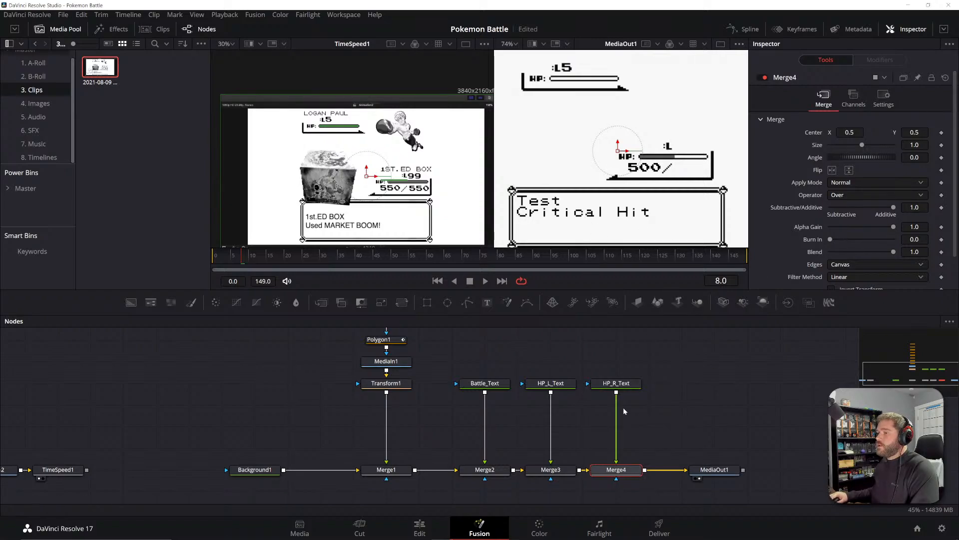
{"action": "left_click", "coordinate": [616, 384]}
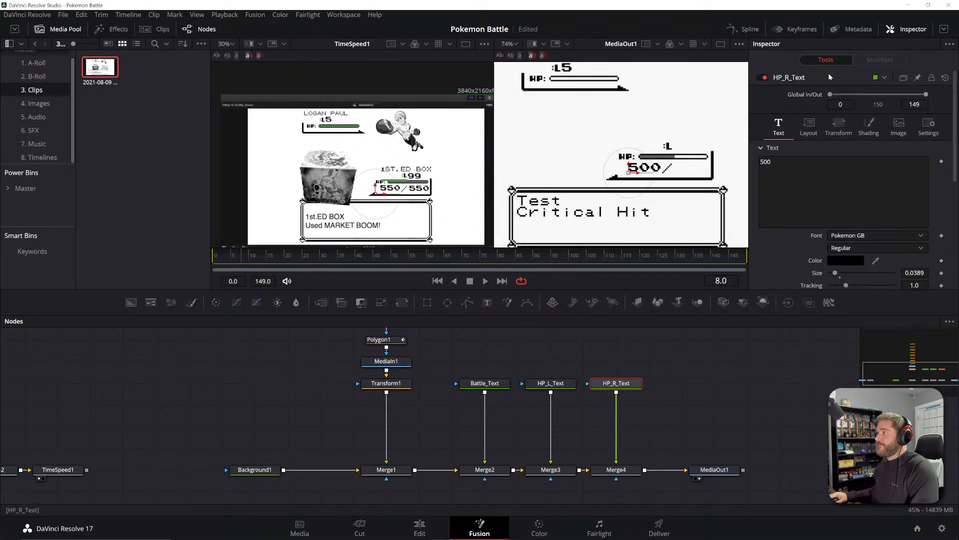
- Position the "500" of HP_R_Text just after the slash by setting its layout center X to about 0.661
{"action": "left_click", "coordinate": [809, 126]}
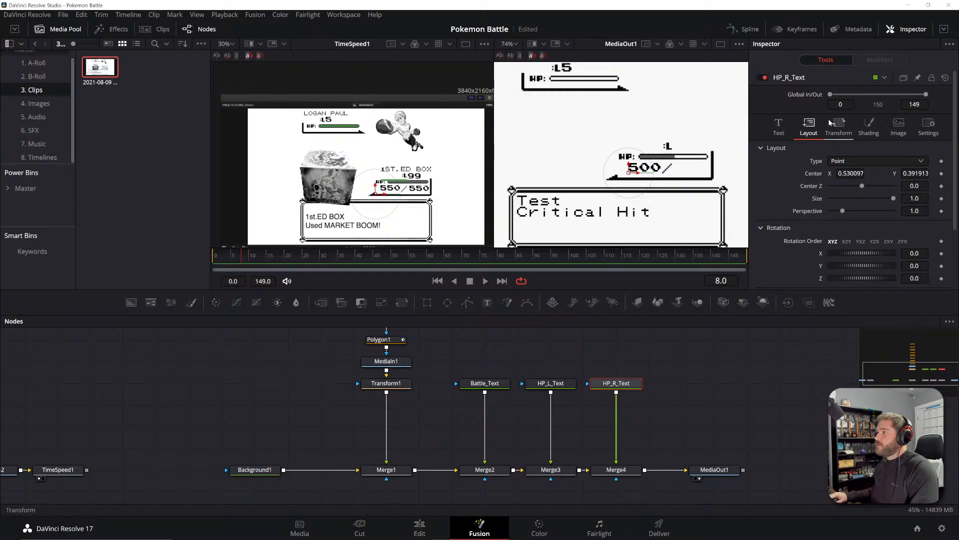
{"action": "left_click", "coordinate": [832, 124]}
{"action": "left_click", "coordinate": [806, 131]}
{"action": "left_click_drag", "start_coordinate": [631, 170], "coordinate": [679, 170]}
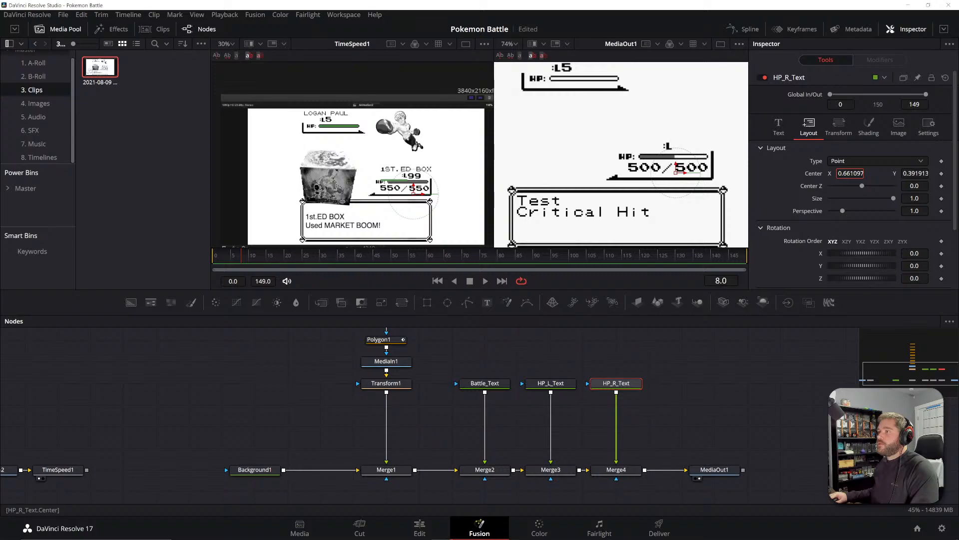
{"action": "left_click", "coordinate": [711, 384]}
{"action": "left_click_drag", "start_coordinate": [601, 165], "coordinate": [611, 164]}
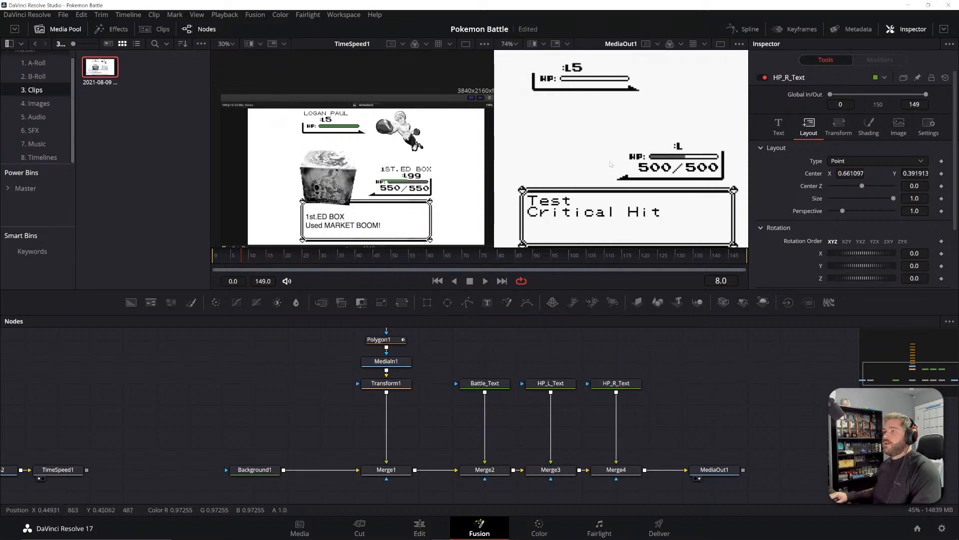
{"action": "key", "text": "ctrl+f"}
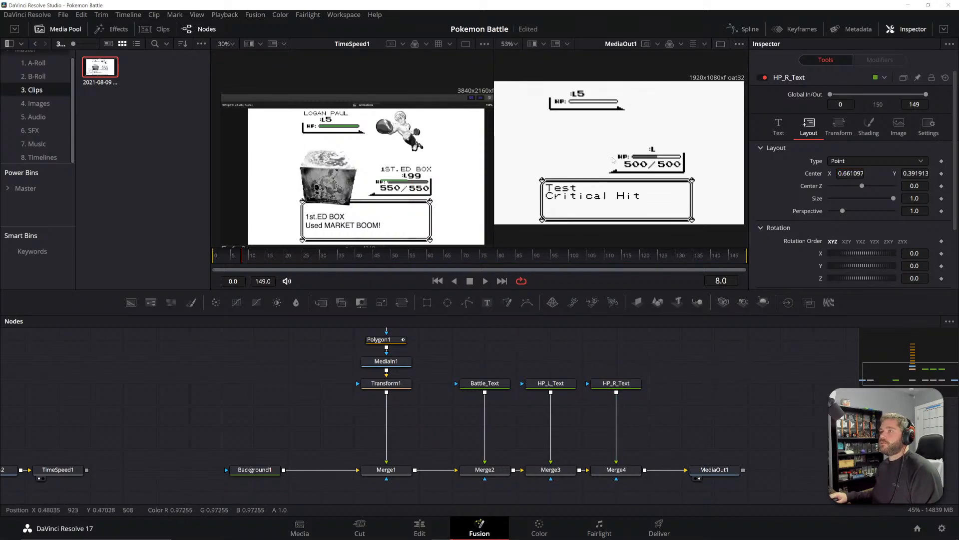
{"action": "left_click_drag", "start_coordinate": [612, 159], "coordinate": [631, 162]}
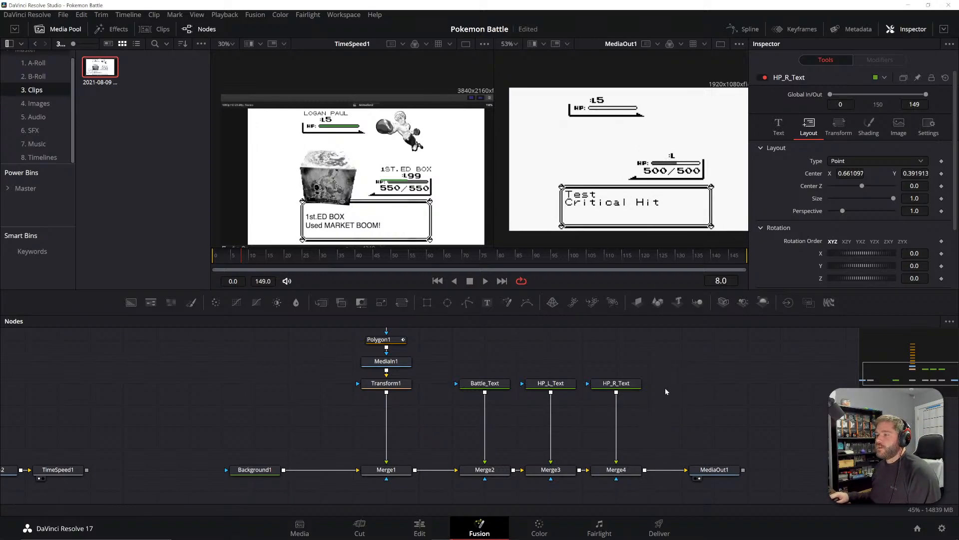
- Duplicate the HP_R_Text node beside the original and move MediaOut1 farther along the chain to make room
{"action": "left_click_drag", "start_coordinate": [676, 383], "coordinate": [622, 390]}
{"action": "left_click", "coordinate": [568, 390]}
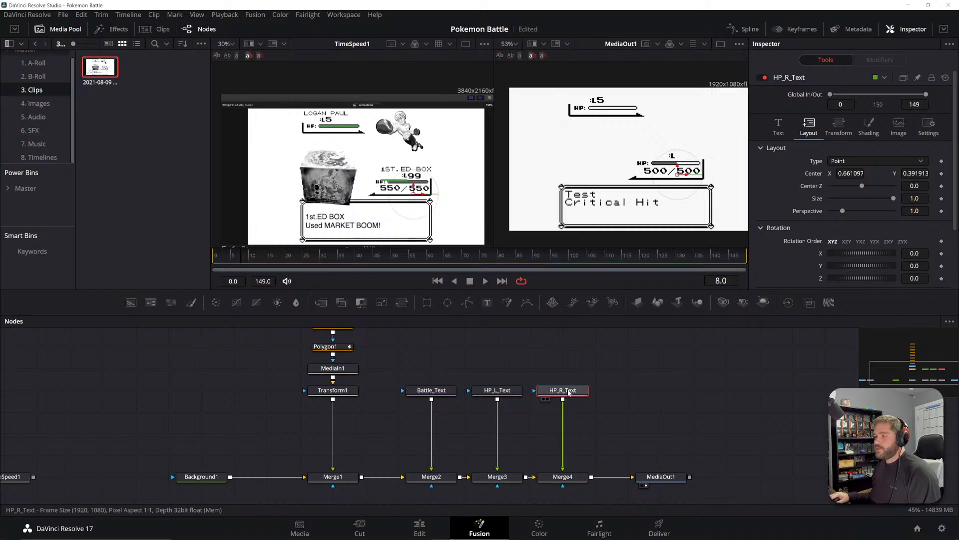
{"action": "key", "text": "ctrl+c"}
{"action": "left_click", "coordinate": [634, 391]}
{"action": "key", "text": "ctrl+v"}
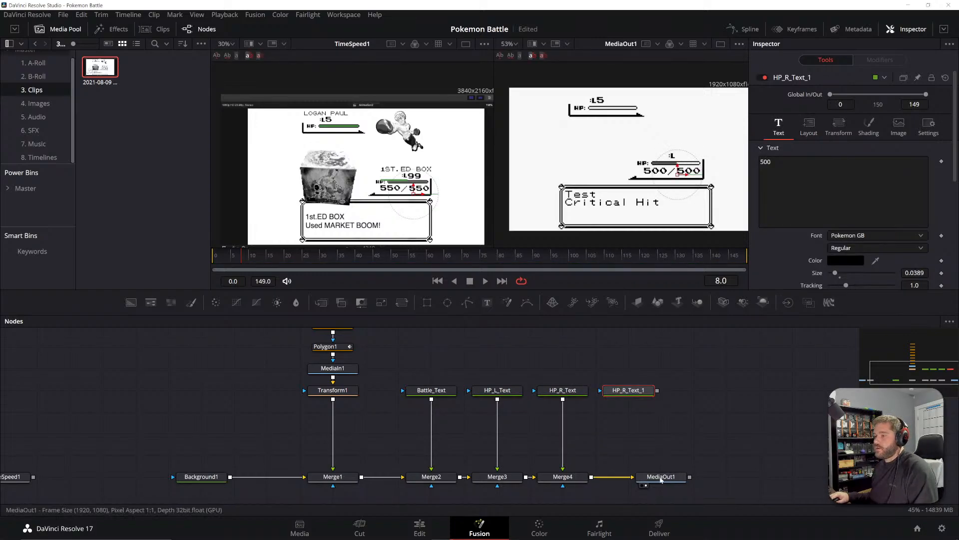
{"action": "left_click_drag", "start_coordinate": [661, 477], "coordinate": [828, 478]}
- Rename the copied HP_R_Text_1 node as Lvl_text and merge it into the chain after Merge4
{"action": "left_click", "coordinate": [633, 393]}
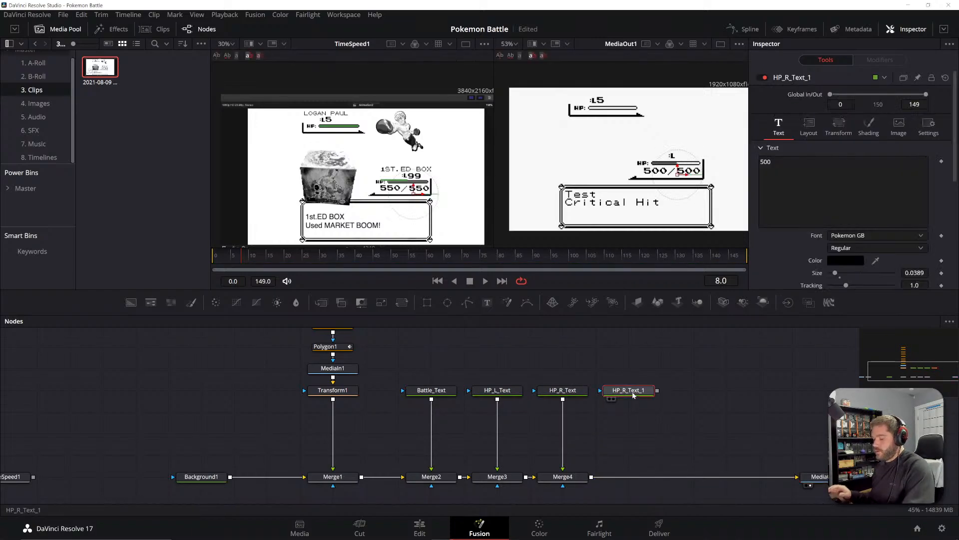
{"action": "key", "text": "F2"}
{"action": "type", "text": "Lvl_text"}
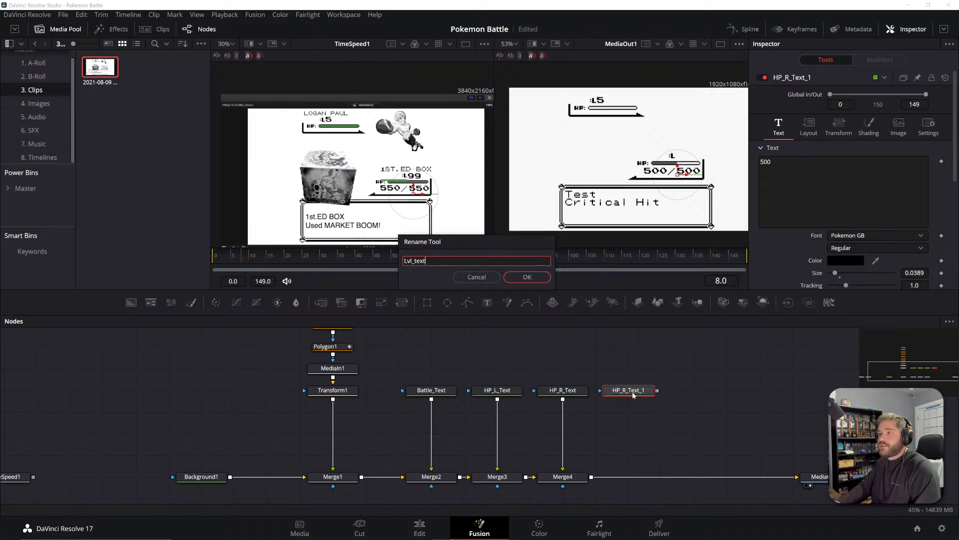
{"action": "key", "text": "Return"}
{"action": "left_click_drag", "start_coordinate": [657, 389], "coordinate": [592, 477]}
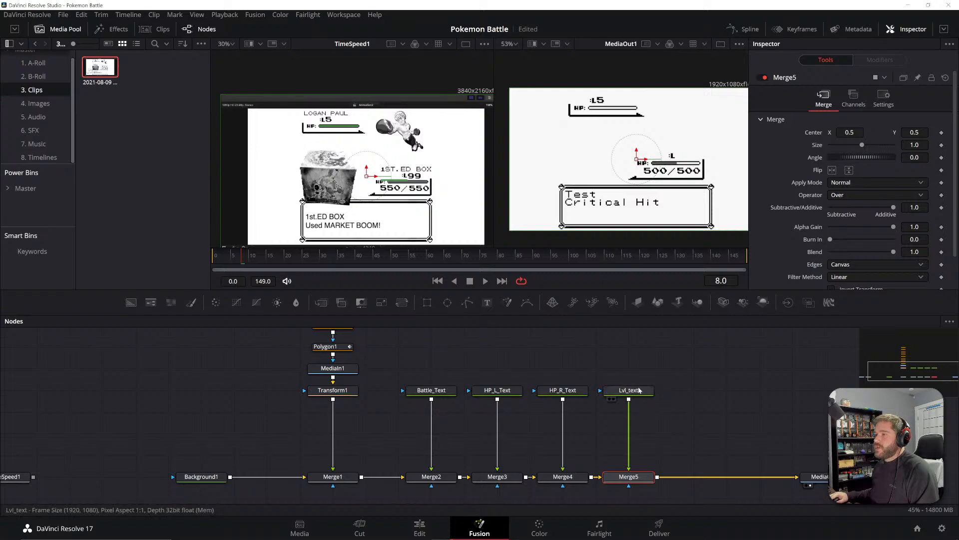
- Move Lvl_text up beside the ":L" above the lower HP bar, with its center at about X 0.670, Y 0.497
{"action": "left_click", "coordinate": [629, 390]}
{"action": "left_click", "coordinate": [813, 136]}
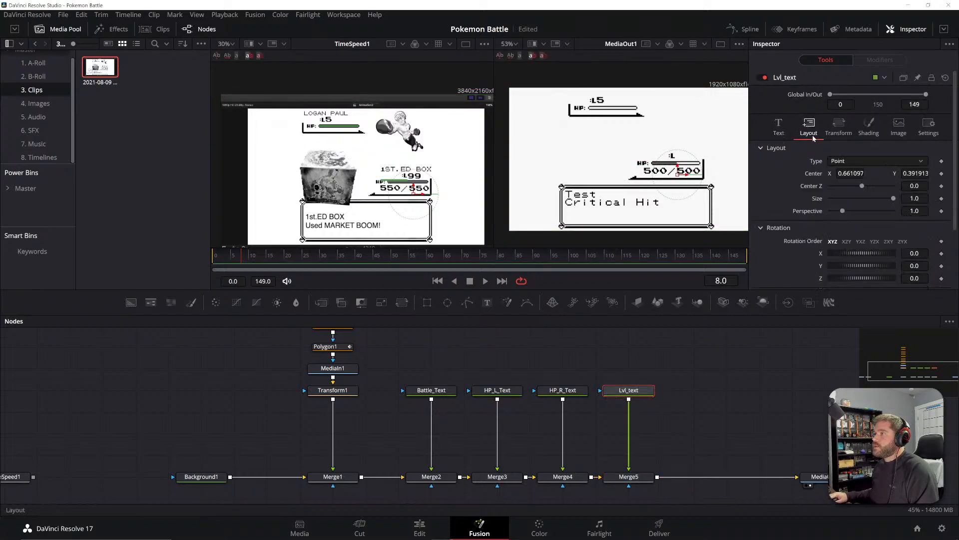
{"action": "left_click_drag", "start_coordinate": [851, 173], "coordinate": [958, 173]}
- Rename the Polygon1 mask node above MediaIn1 as Lvl
{"action": "scroll", "coordinate": [353, 422], "scroll_direction": "up", "scroll_amount": 4}
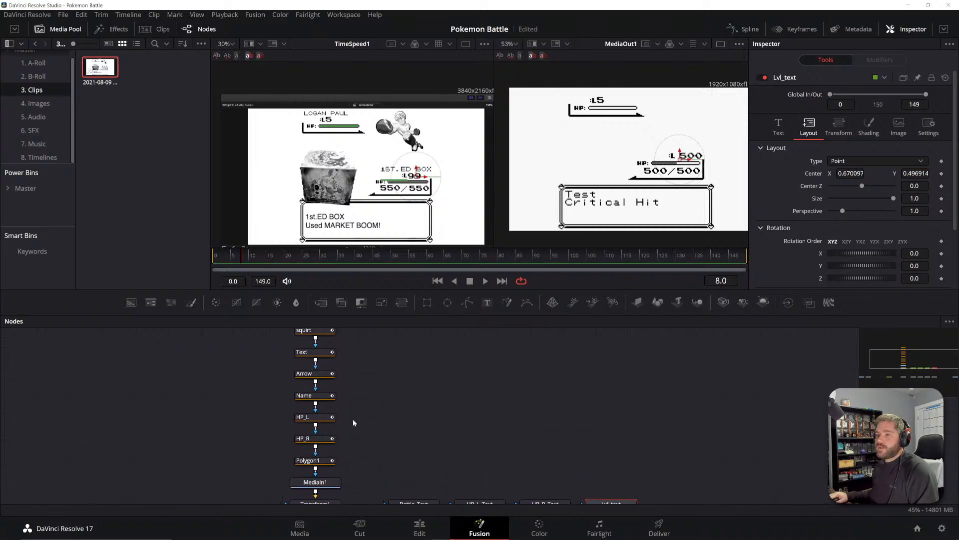
{"action": "left_click_drag", "start_coordinate": [361, 376], "coordinate": [387, 396]}
{"action": "left_click", "coordinate": [348, 481]}
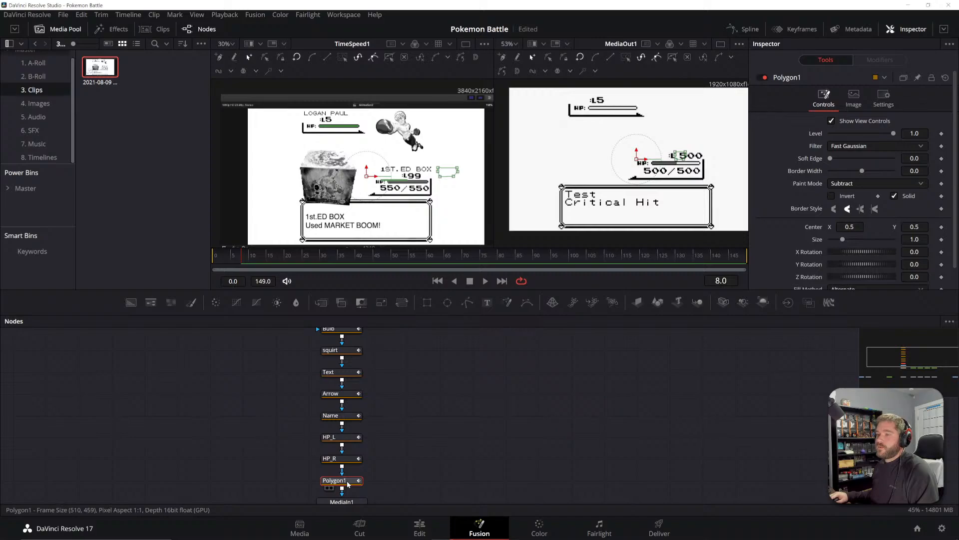
{"action": "key", "text": "F2"}
{"action": "type", "text": "Lvl"}
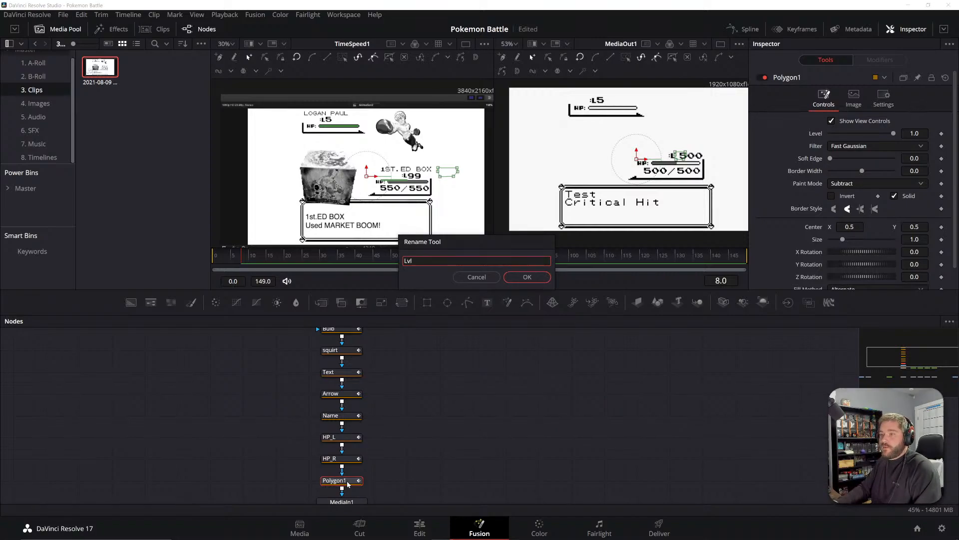
{"action": "key", "text": "Return"}
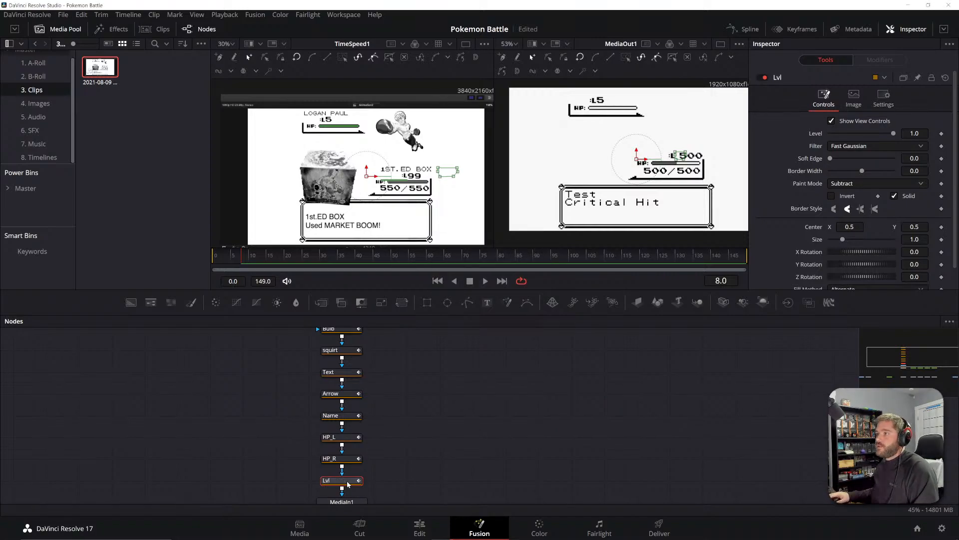
- Disable the Lvl mask node and align Lvl_text over the original level number, at about X 0.655, Y 0.501
{"action": "left_click_drag", "start_coordinate": [608, 465], "coordinate": [567, 383]}
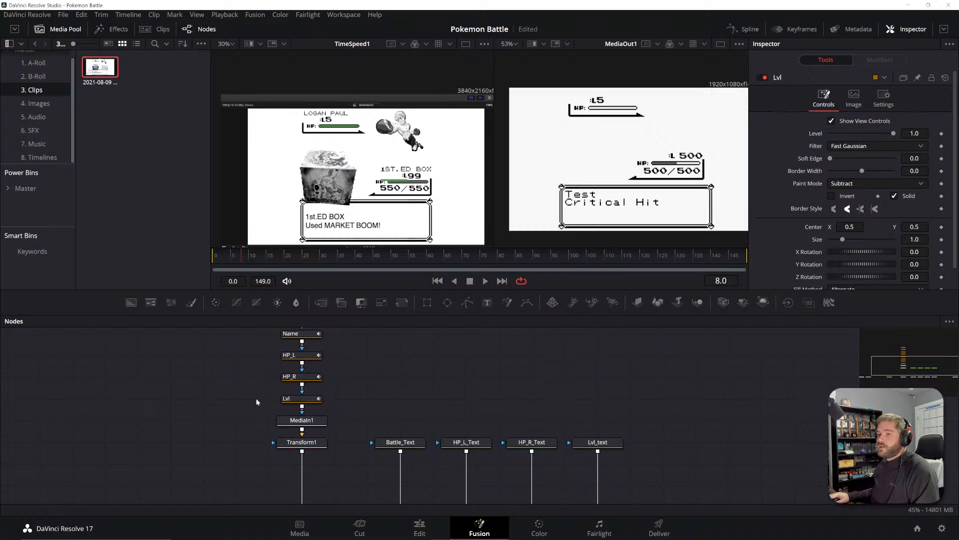
{"action": "left_click", "coordinate": [299, 400]}
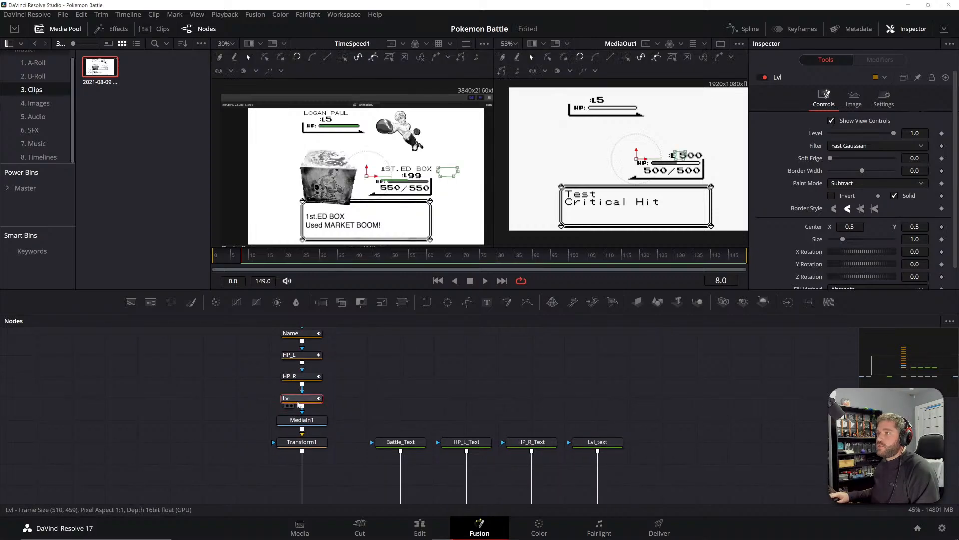
{"action": "left_click", "coordinate": [763, 79]}
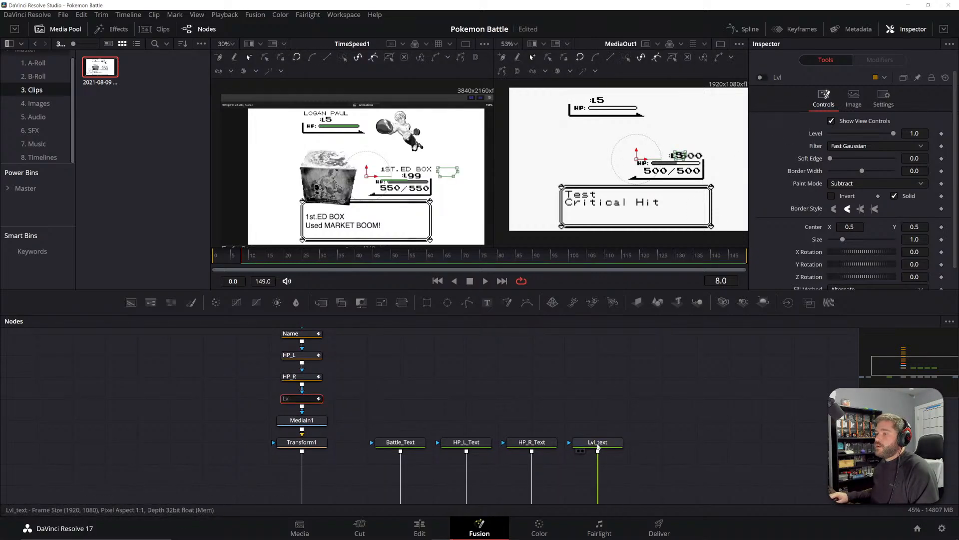
{"action": "left_click", "coordinate": [599, 444]}
{"action": "scroll", "coordinate": [671, 156], "scroll_direction": "up", "scroll_amount": 4}
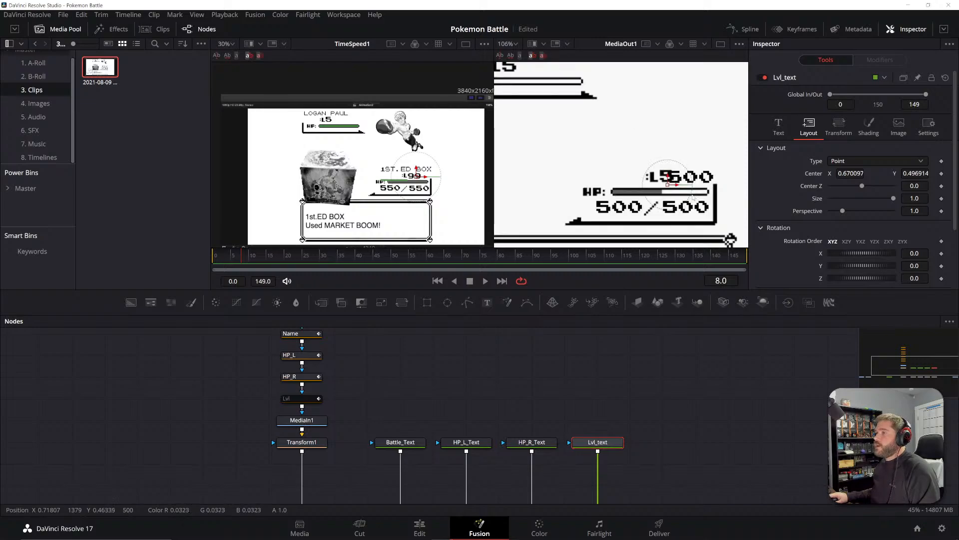
{"action": "left_click_drag", "start_coordinate": [643, 166], "coordinate": [628, 173]}
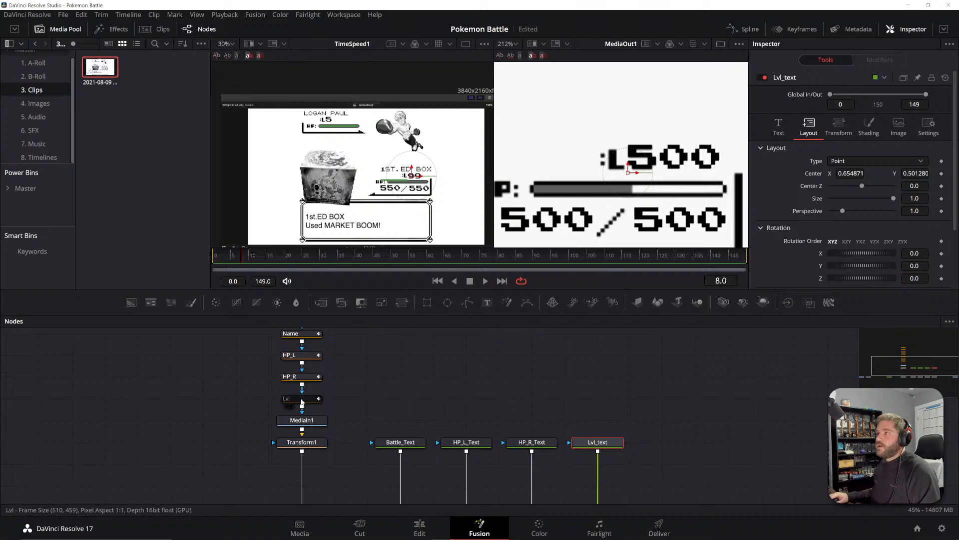
- Re-enable the Lvl mask node and change the Lvl_text wording to 9000
{"action": "left_click", "coordinate": [302, 398]}
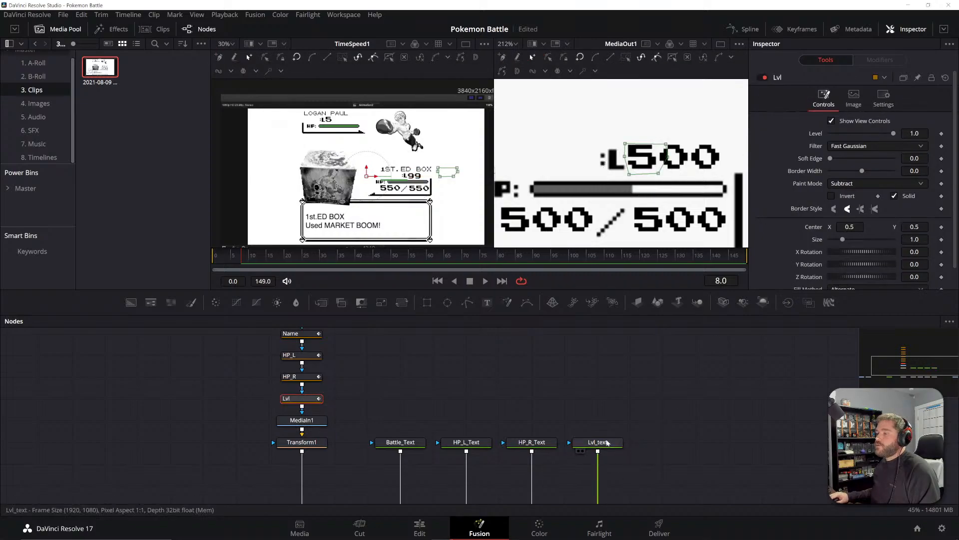
{"action": "left_click", "coordinate": [598, 443]}
{"action": "left_click", "coordinate": [779, 127]}
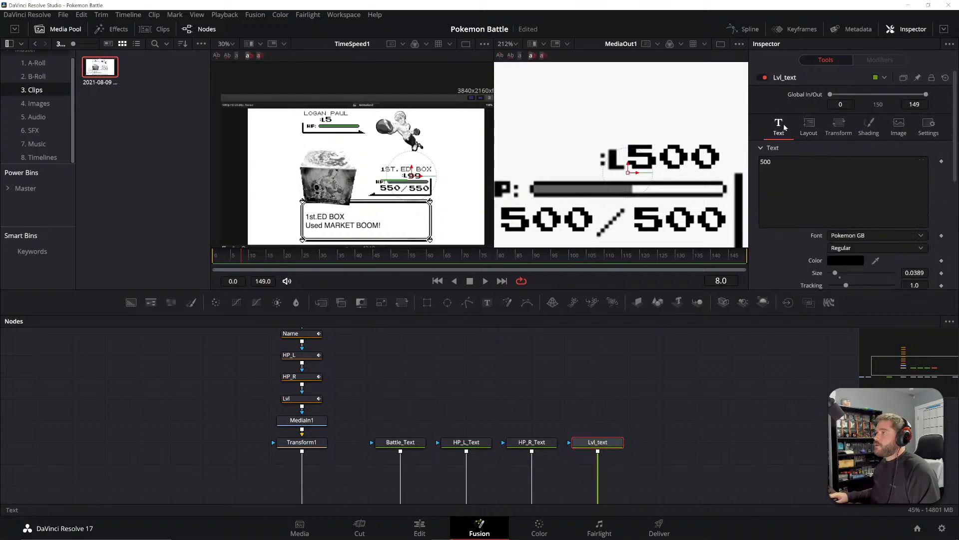
{"action": "left_click_drag", "start_coordinate": [781, 163], "coordinate": [741, 164]}
{"action": "type", "text": "9000"}
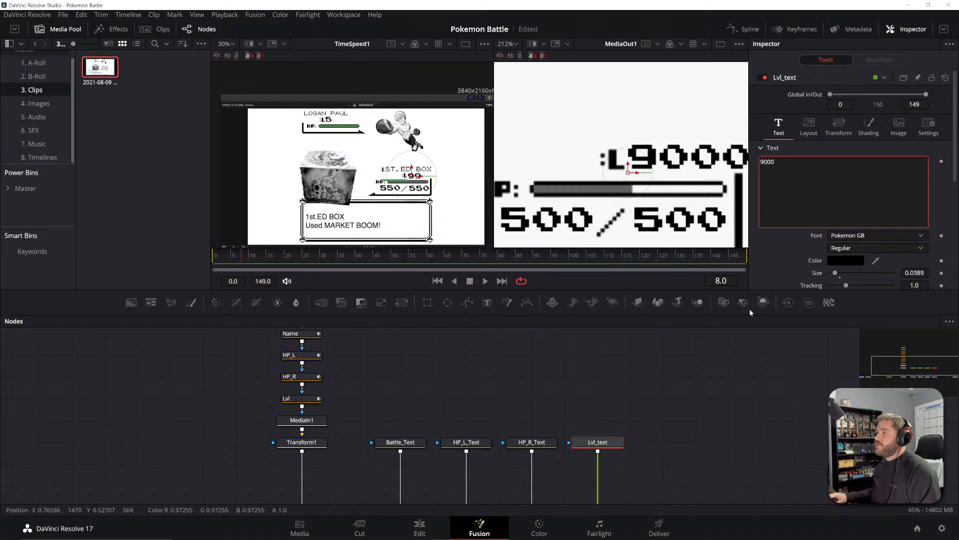
{"action": "left_click", "coordinate": [748, 405]}
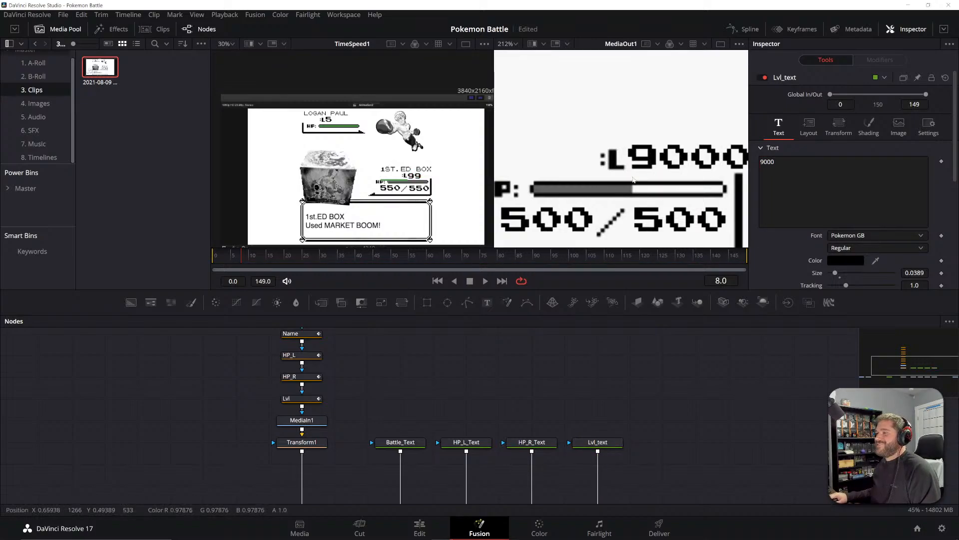
- Examine the level, HP and battle lettering across the whole MediaOut1 composition
{"action": "scroll", "coordinate": [551, 195], "scroll_direction": "down", "scroll_amount": 5}
{"action": "left_click_drag", "start_coordinate": [541, 181], "coordinate": [573, 180]}
{"action": "scroll", "coordinate": [577, 180], "scroll_direction": "down", "scroll_amount": 1}
{"action": "scroll", "coordinate": [615, 190], "scroll_direction": "up", "scroll_amount": 1}
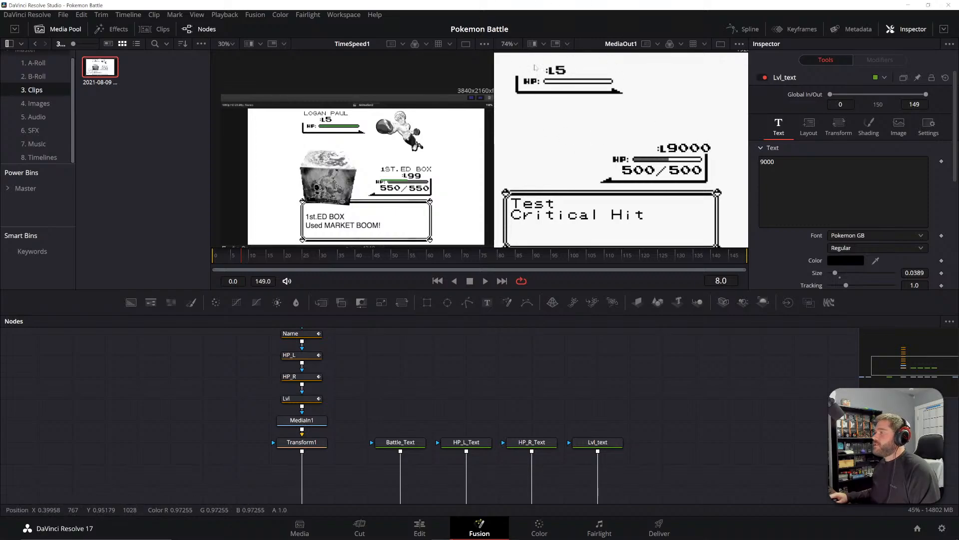
{"action": "mouse_move", "coordinate": [578, 176]}
{"action": "left_mouse_down"}
{"action": "mouse_move", "coordinate": [603, 147]}
{"action": "mouse_move", "coordinate": [570, 170]}
{"action": "mouse_move", "coordinate": [588, 170]}
{"action": "left_mouse_up"}
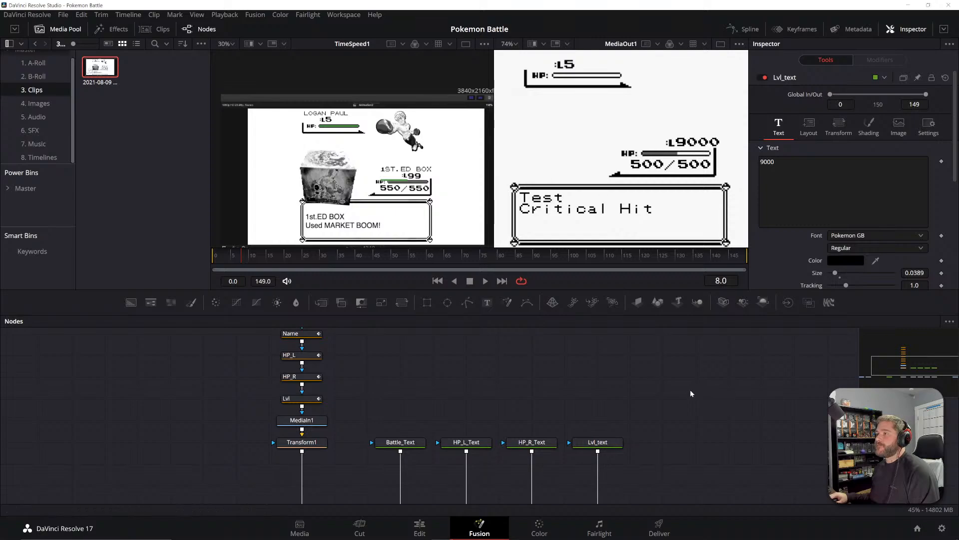
{"action": "scroll", "coordinate": [651, 225], "scroll_direction": "down", "scroll_amount": 4}
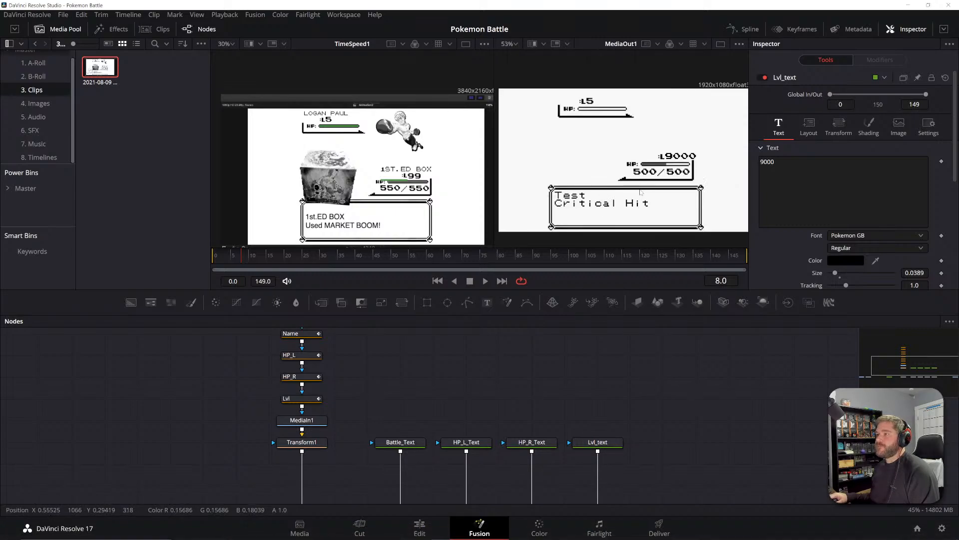
{"action": "left_click_drag", "start_coordinate": [669, 200], "coordinate": [678, 200]}
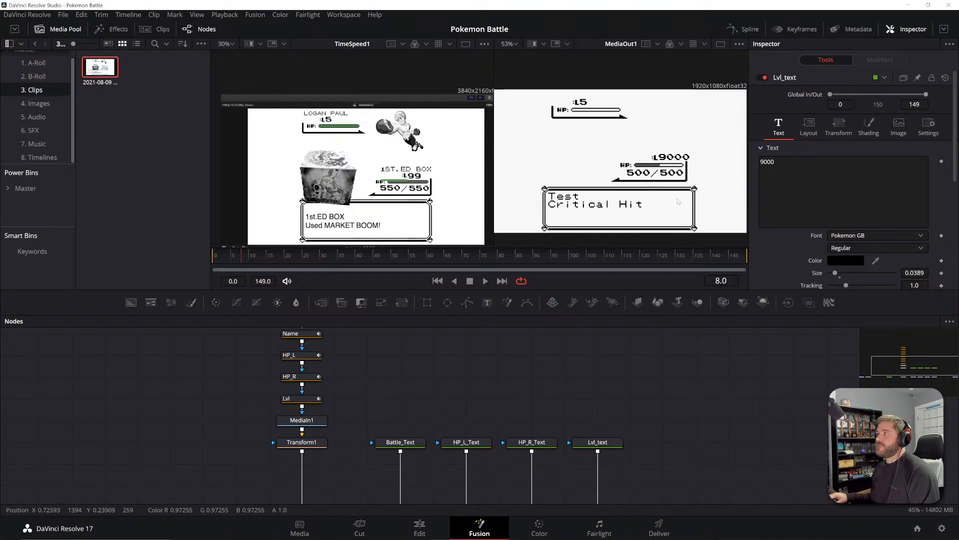
{"action": "left_click_drag", "start_coordinate": [721, 414], "coordinate": [755, 393]}
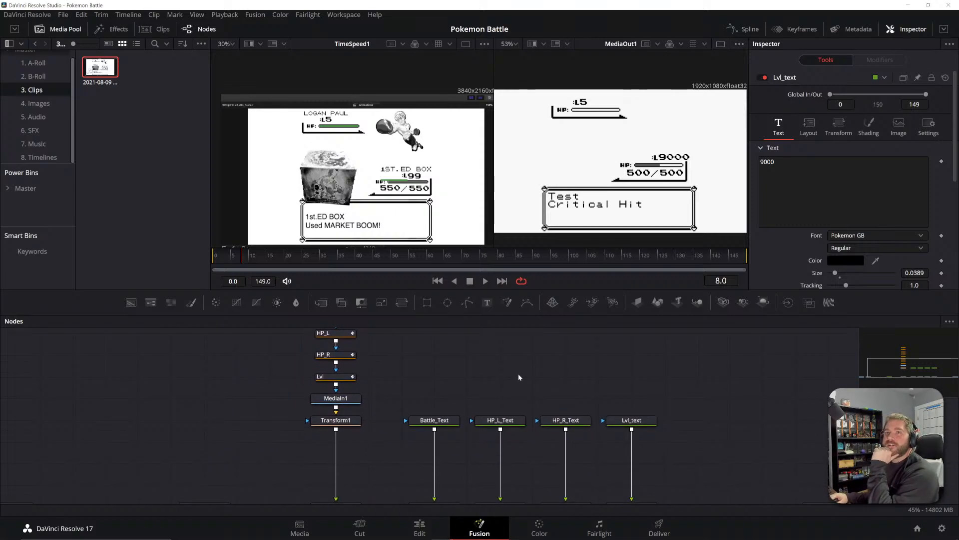
- Bring R.png and R (1).png from the Images folder into the node graph and move their merge node away from them
{"action": "left_click", "coordinate": [48, 105]}
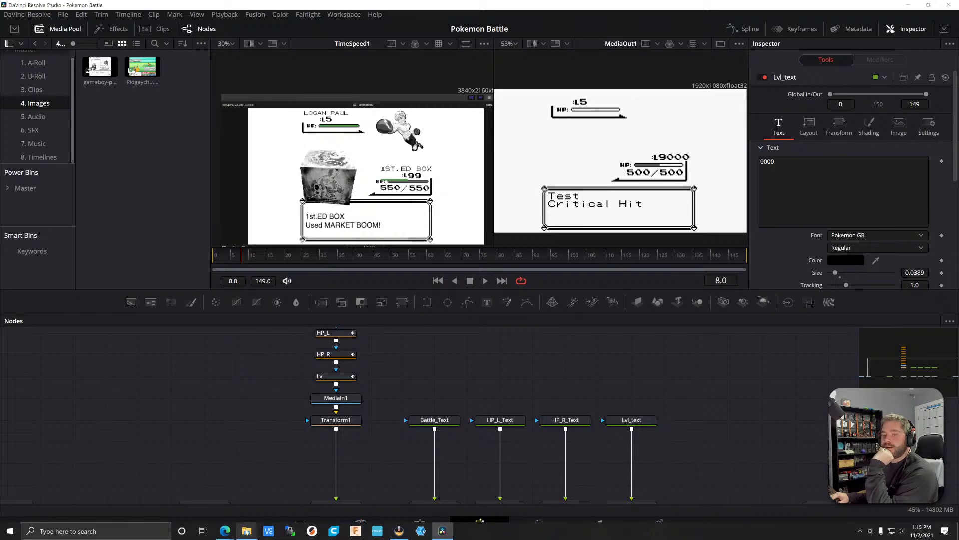
{"action": "mouse_move", "coordinate": [247, 531]}
{"action": "mouse_move", "coordinate": [223, 500]}
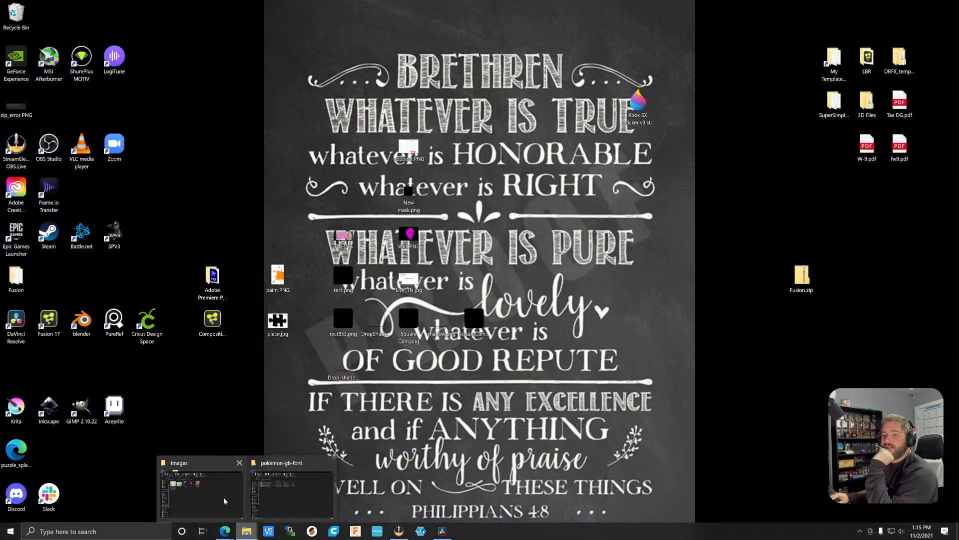
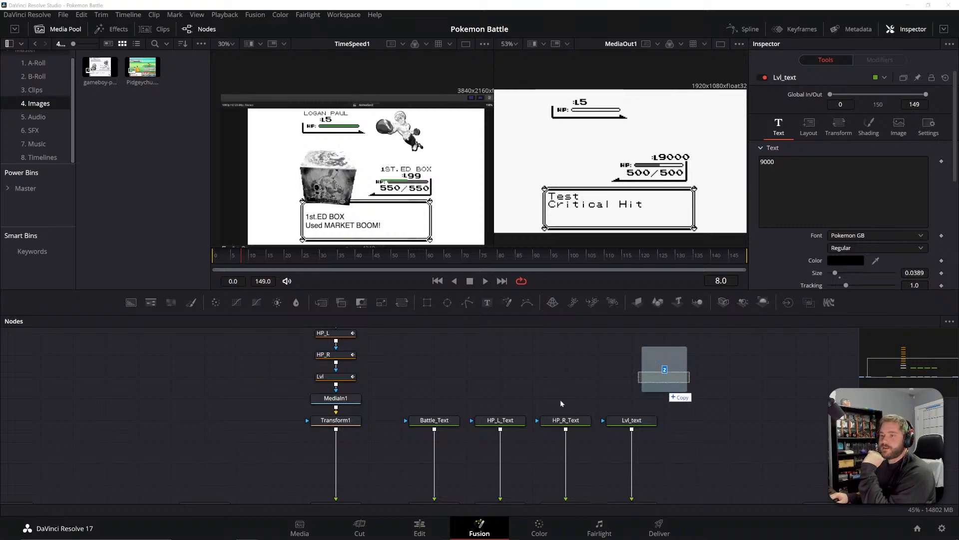
{"action": "left_click_drag", "start_coordinate": [663, 395], "coordinate": [692, 377]}
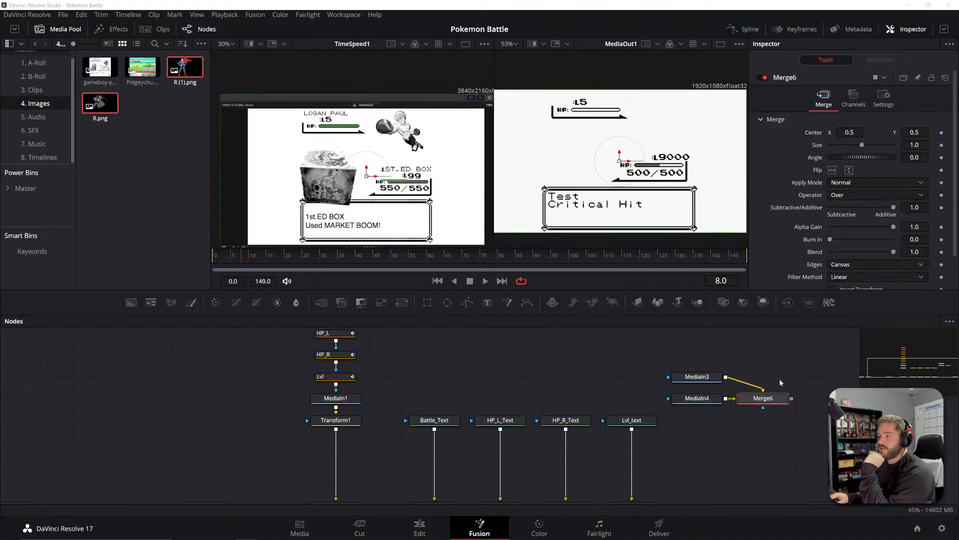
{"action": "left_click_drag", "start_coordinate": [795, 368], "coordinate": [733, 365]}
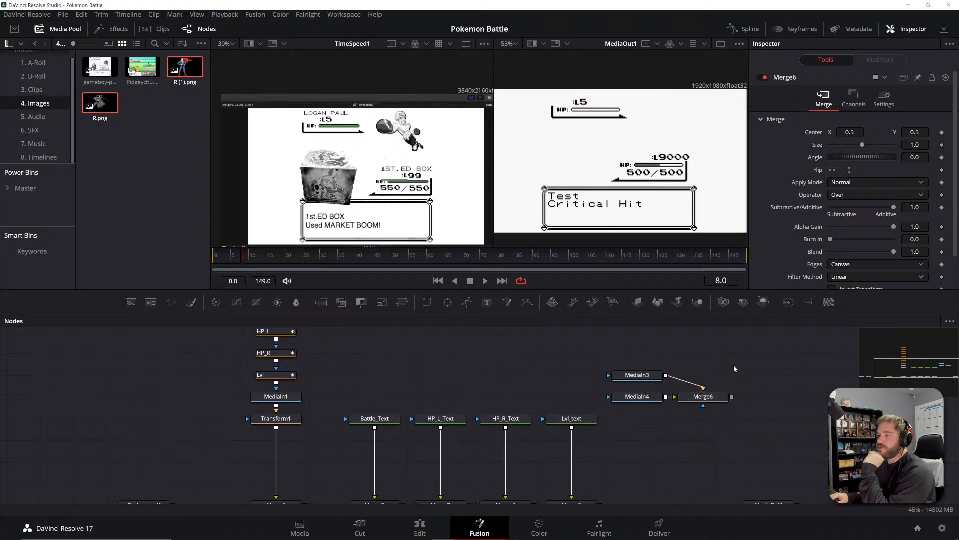
{"action": "left_click_drag", "start_coordinate": [704, 397], "coordinate": [770, 396]}
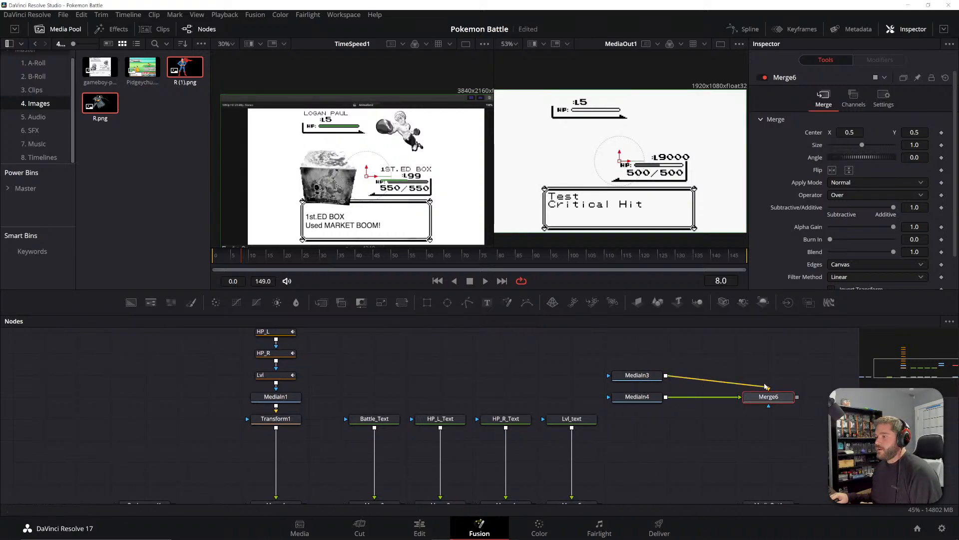
- Disconnect MediaIn3 and MediaIn4 from Merge6 and move Merge6 farther away from them
{"action": "left_click", "coordinate": [764, 383]}
{"action": "left_click", "coordinate": [761, 386]}
{"action": "left_click", "coordinate": [728, 397]}
{"action": "left_click_drag", "start_coordinate": [749, 400], "coordinate": [782, 400]}
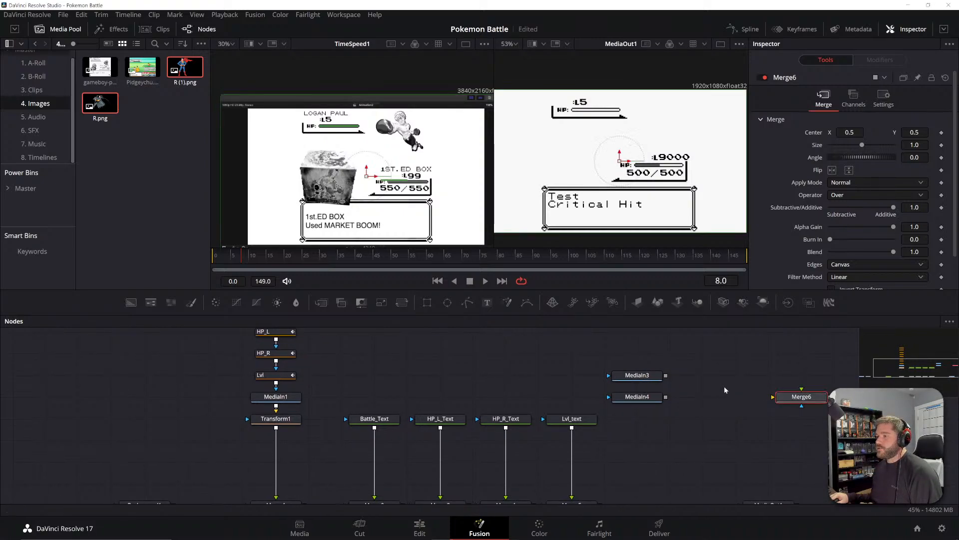
- Merge MediaIn3 into the main node chain between Merge5 and MediaOut1, and move MediaIn4 out from beneath it
{"action": "left_click_drag", "start_coordinate": [665, 375], "coordinate": [647, 471]}
{"action": "left_click_drag", "start_coordinate": [740, 452], "coordinate": [710, 407]}
{"action": "left_click_drag", "start_coordinate": [636, 331], "coordinate": [572, 463]}
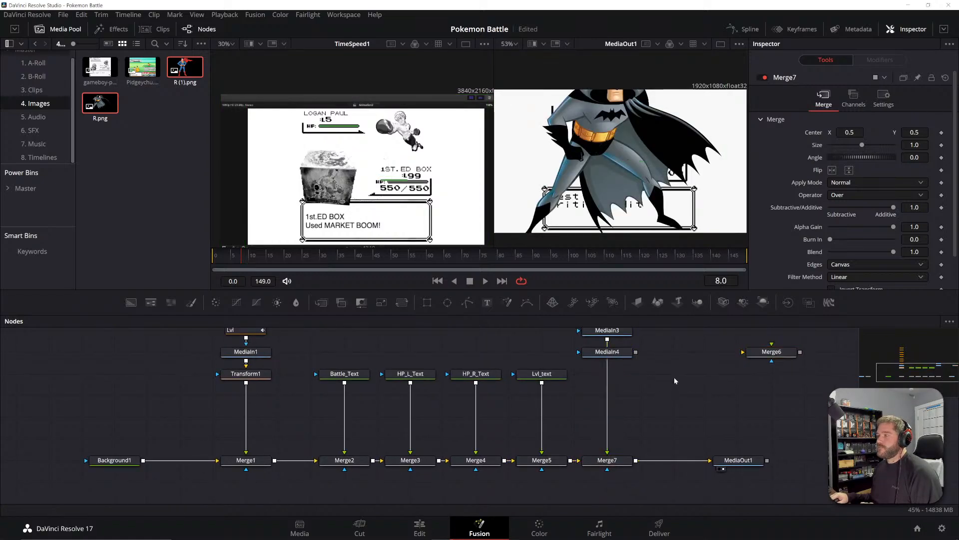
{"action": "left_click_drag", "start_coordinate": [673, 377], "coordinate": [686, 419]}
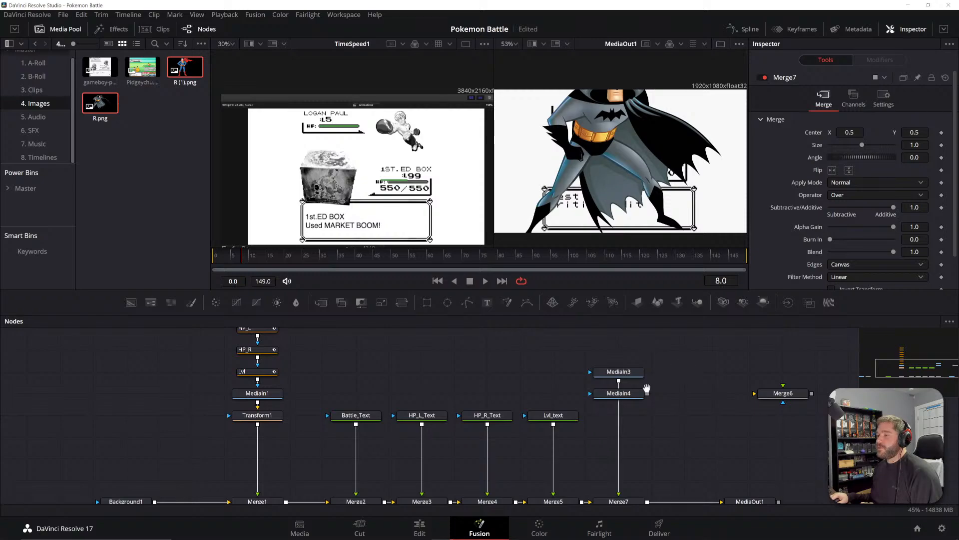
{"action": "left_click_drag", "start_coordinate": [646, 388], "coordinate": [683, 409]}
- Add a Transform node directly after MediaIn3
{"action": "left_click", "coordinate": [627, 392]}
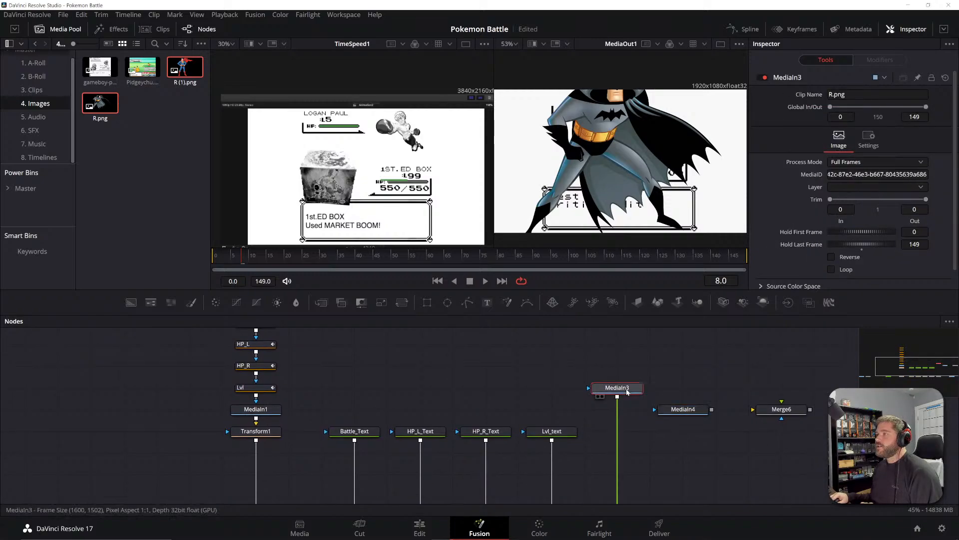
{"action": "key", "text": "shift+space"}
{"action": "type", "text": "tr"}
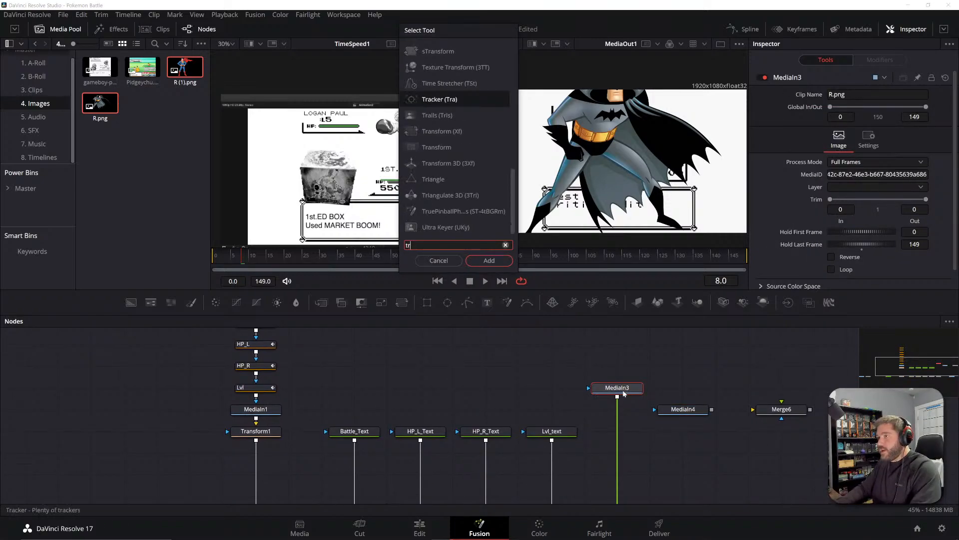
{"action": "type", "text": "ans"}
{"action": "key", "text": "Return"}
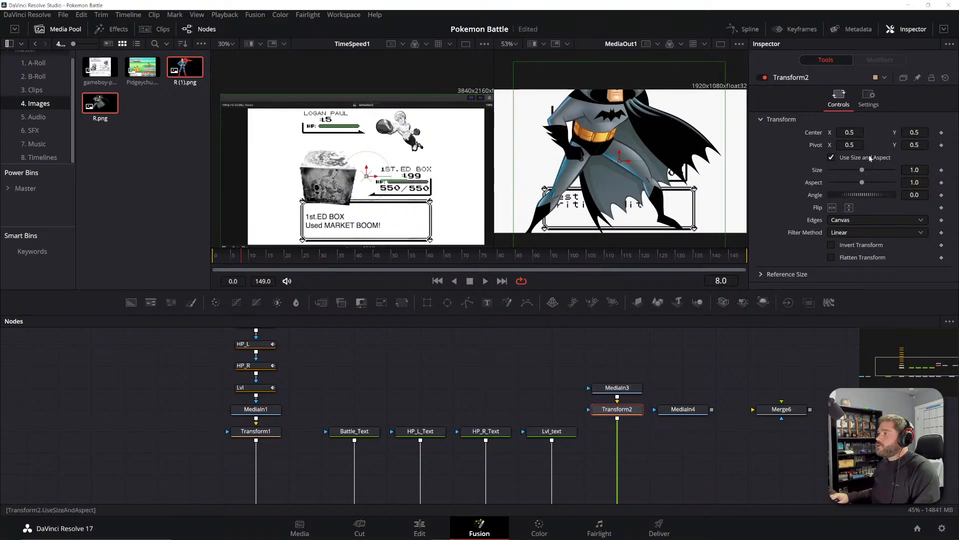
- Shrink the Batman image to size 0.288 and place it above the 9000 level text, at X 0.685, Y 0.669
{"action": "left_click_drag", "start_coordinate": [862, 170], "coordinate": [841, 170]}
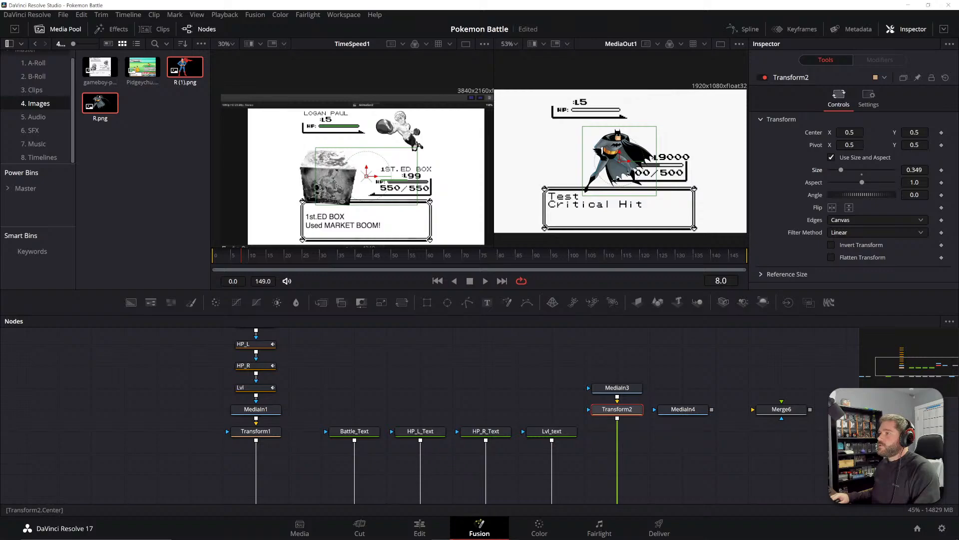
{"action": "left_click_drag", "start_coordinate": [849, 133], "coordinate": [889, 132]}
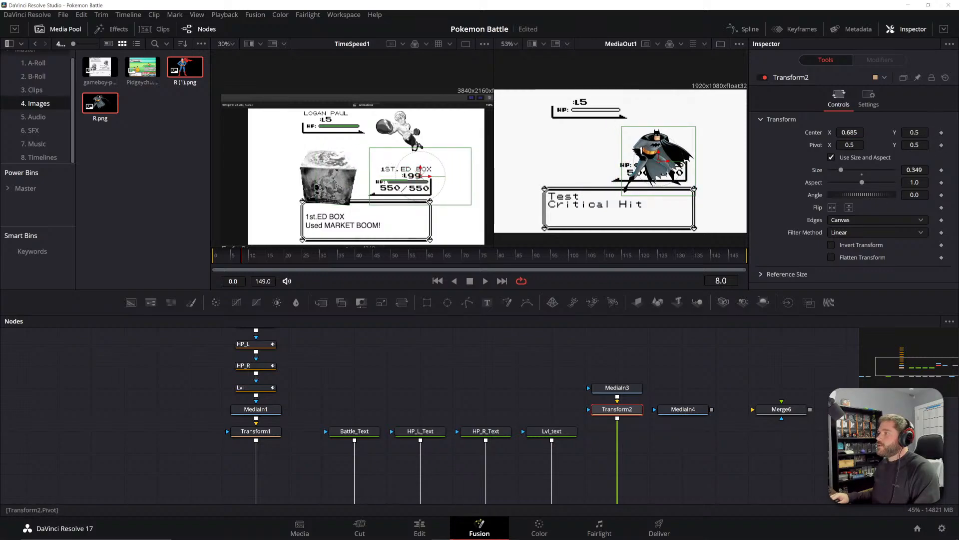
{"action": "left_click_drag", "start_coordinate": [914, 133], "coordinate": [936, 133]}
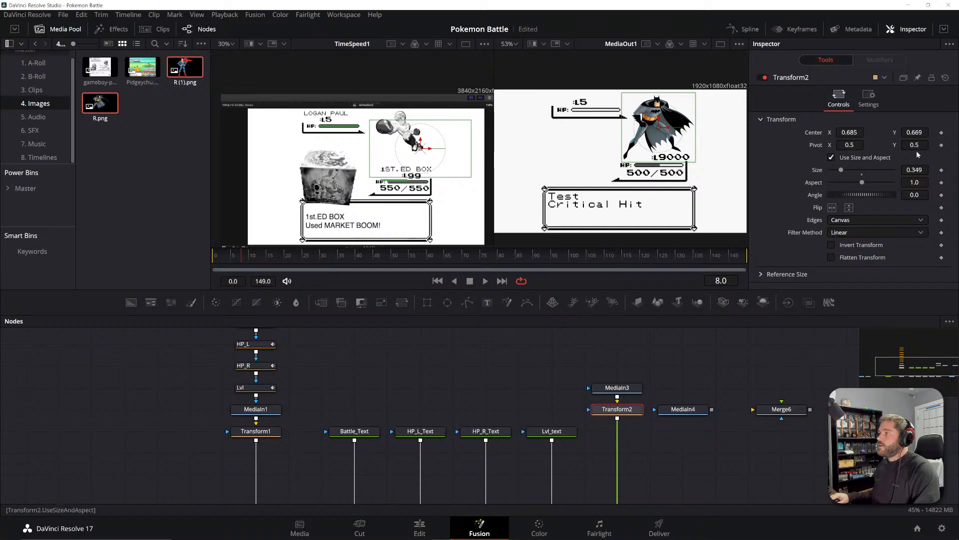
{"action": "left_click_drag", "start_coordinate": [914, 169], "coordinate": [903, 170]}
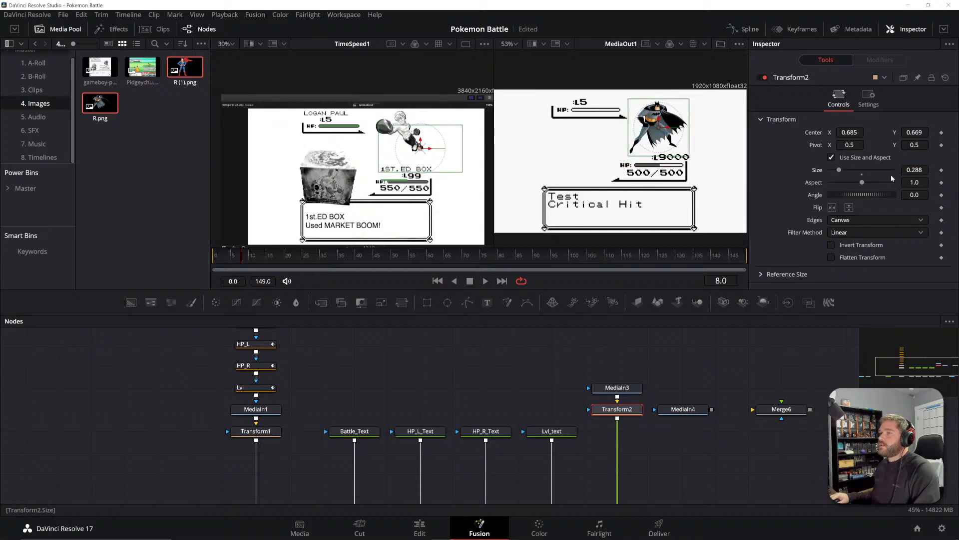
- Disable the squirt mask node so the original Squirtle can serve as a placement reference
{"action": "left_click_drag", "start_coordinate": [314, 382], "coordinate": [527, 467]}
{"action": "left_click_drag", "start_coordinate": [534, 375], "coordinate": [492, 381]}
{"action": "left_click", "coordinate": [434, 379]}
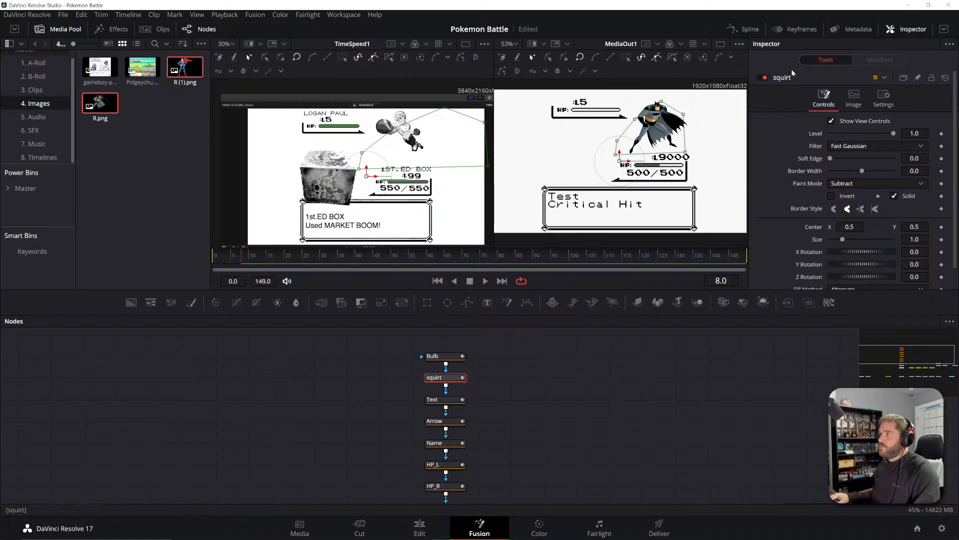
{"action": "left_click", "coordinate": [761, 78]}
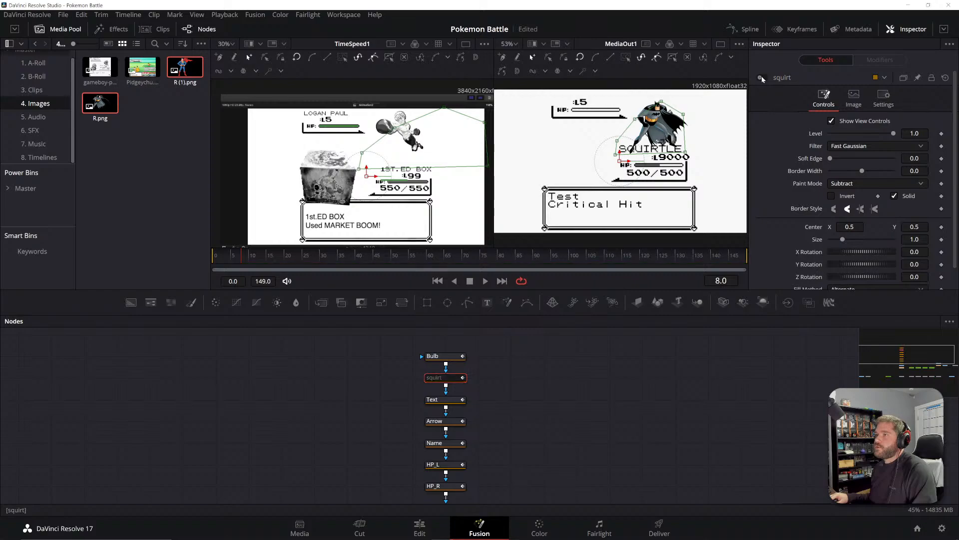
- Match Batman to the original Squirtle with Transform2 at size 0.231, center X 0.702, Y 0.685
{"action": "left_click_drag", "start_coordinate": [612, 440], "coordinate": [415, 359]}
{"action": "left_click_drag", "start_coordinate": [748, 420], "coordinate": [703, 429]}
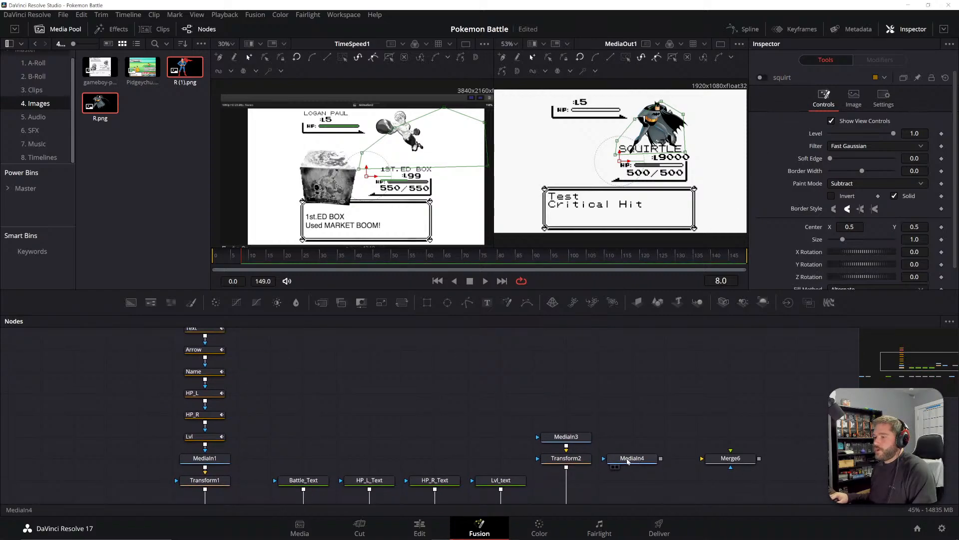
{"action": "left_click", "coordinate": [565, 459]}
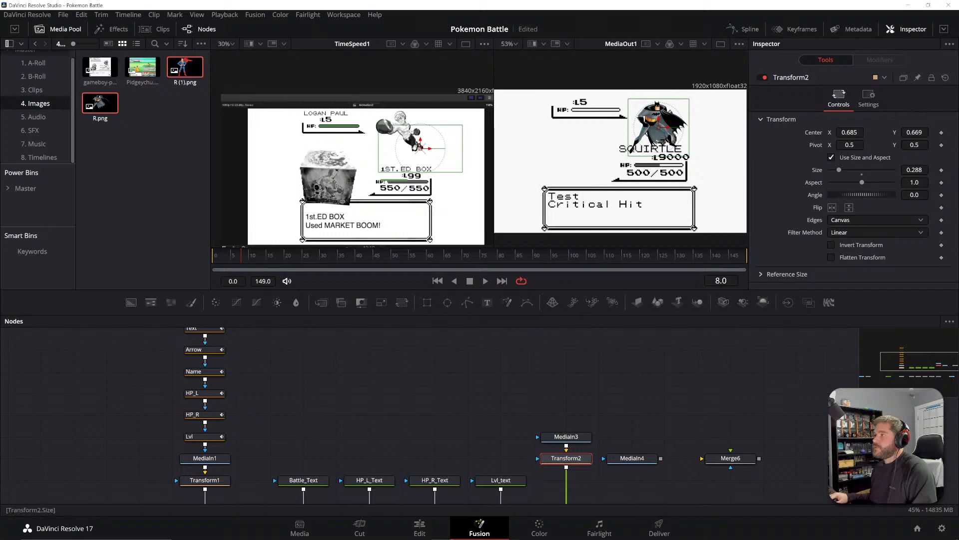
{"action": "left_click_drag", "start_coordinate": [914, 169], "coordinate": [886, 169]}
{"action": "left_click_drag", "start_coordinate": [849, 132], "coordinate": [858, 133]}
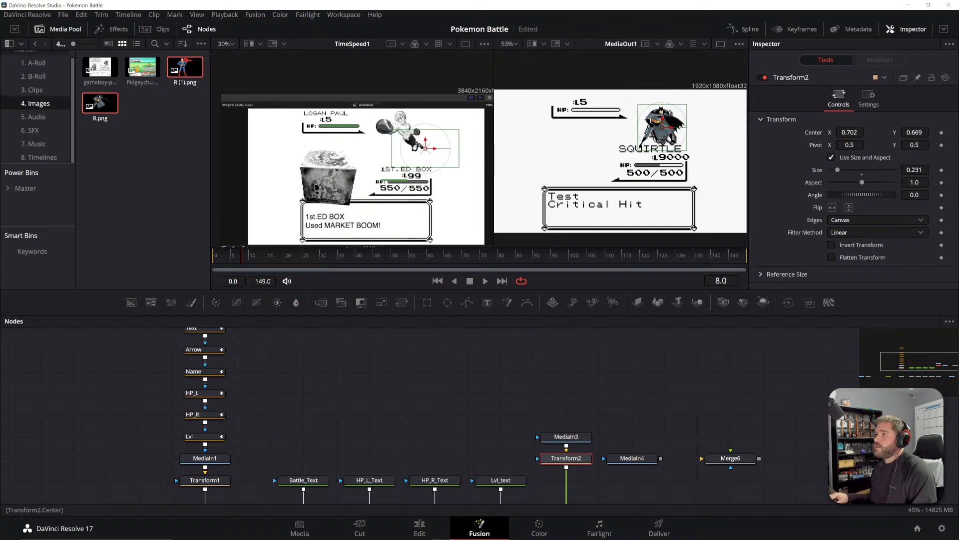
{"action": "left_click_drag", "start_coordinate": [914, 133], "coordinate": [918, 132]}
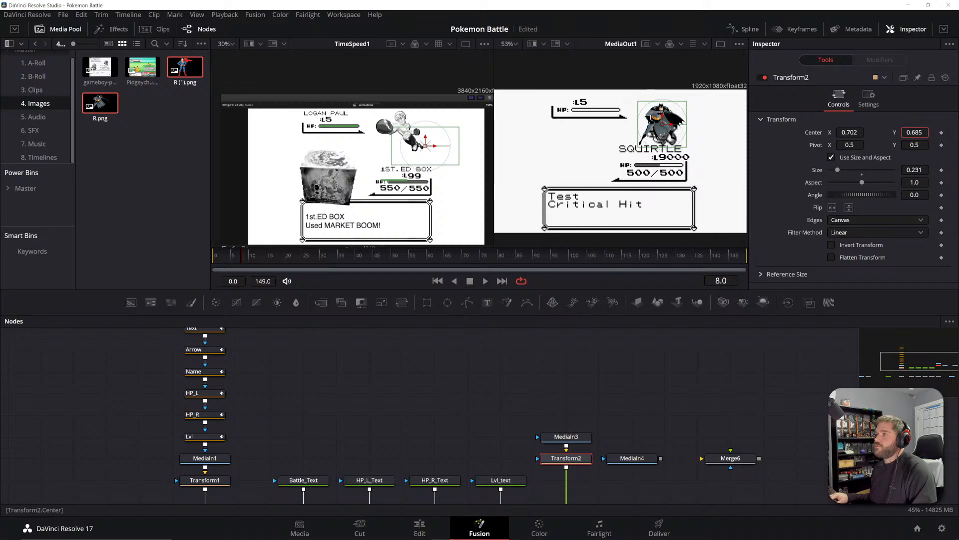
- Re-enable the squirt mask node to hide the original Squirtle and its name
{"action": "left_click", "coordinate": [647, 406]}
{"action": "left_click_drag", "start_coordinate": [525, 416], "coordinate": [649, 499]}
{"action": "left_click", "coordinate": [329, 388]}
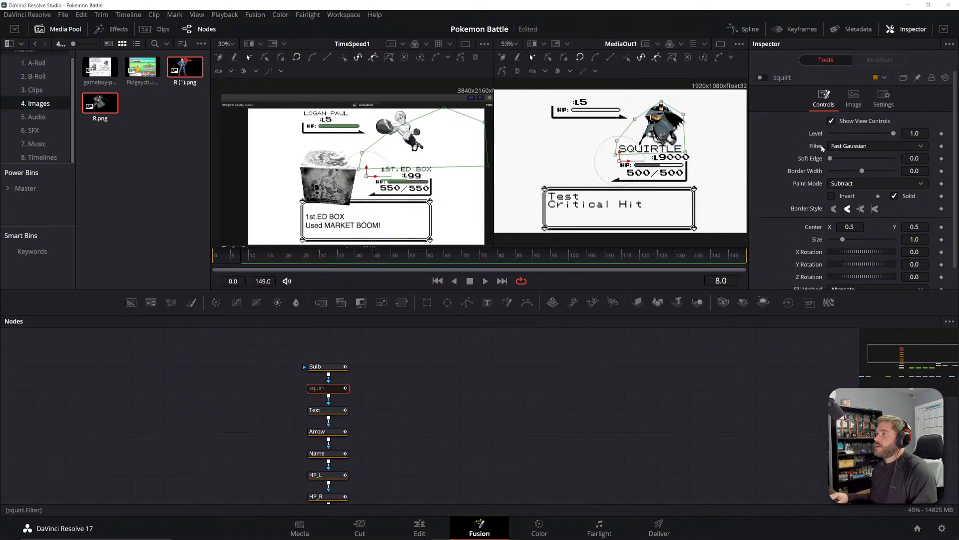
{"action": "left_click", "coordinate": [761, 78]}
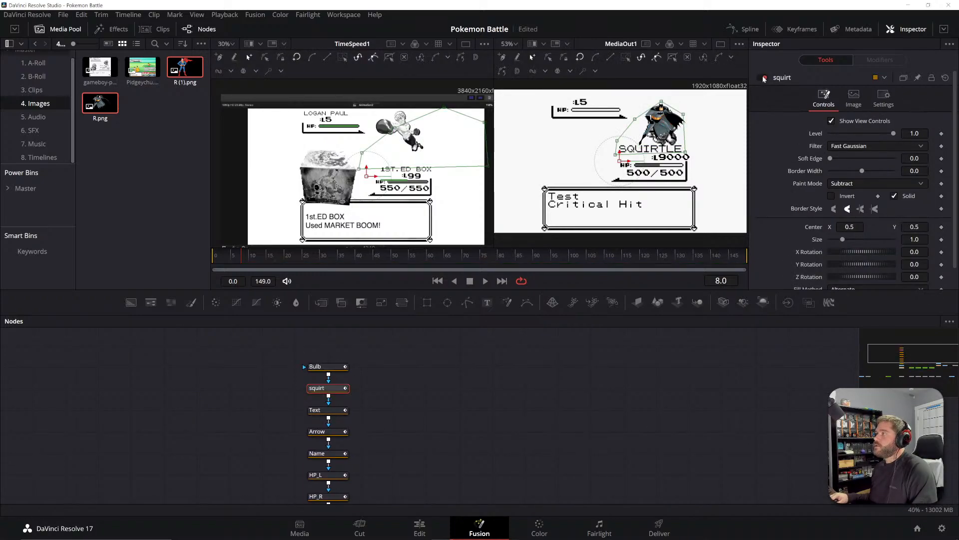
- Add a Mosaic Blur node after Transform2 to pixelate the Batman image
{"action": "left_click", "coordinate": [686, 375]}
{"action": "left_click_drag", "start_coordinate": [633, 424], "coordinate": [548, 347]}
{"action": "left_click_drag", "start_coordinate": [710, 437], "coordinate": [644, 387]}
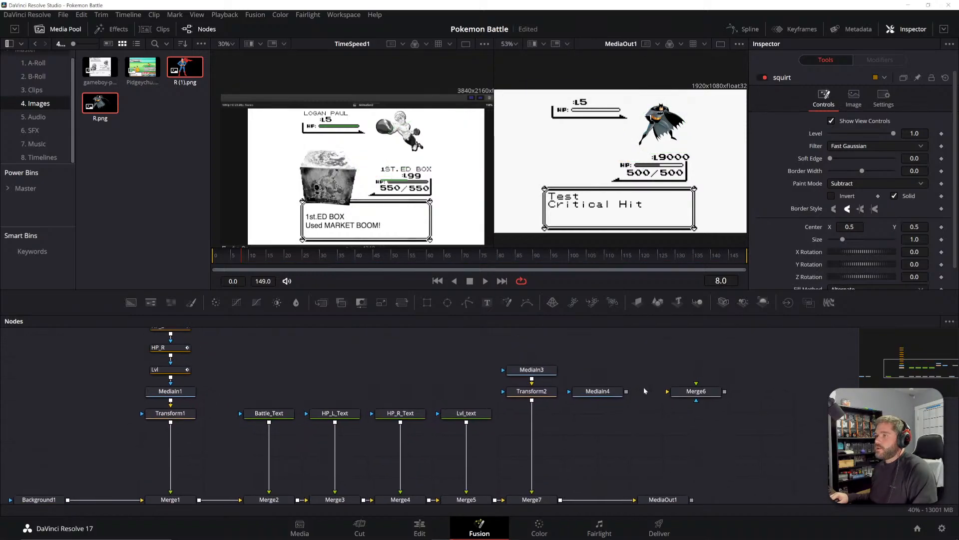
{"action": "left_click", "coordinate": [532, 397]}
{"action": "key", "text": "shift+space"}
{"action": "type", "text": "mosic"}
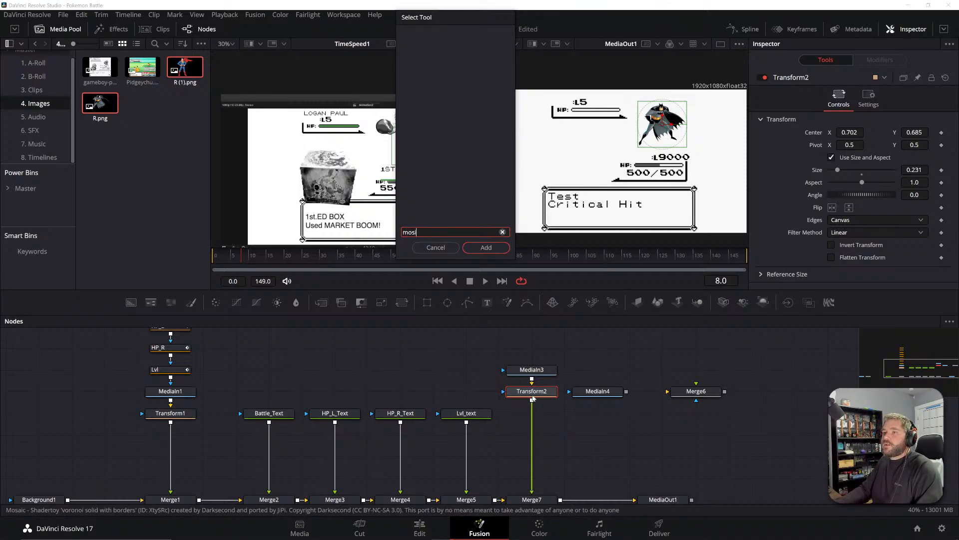
{"action": "key", "text": "BackSpace"}
{"action": "type", "text": "ai"}
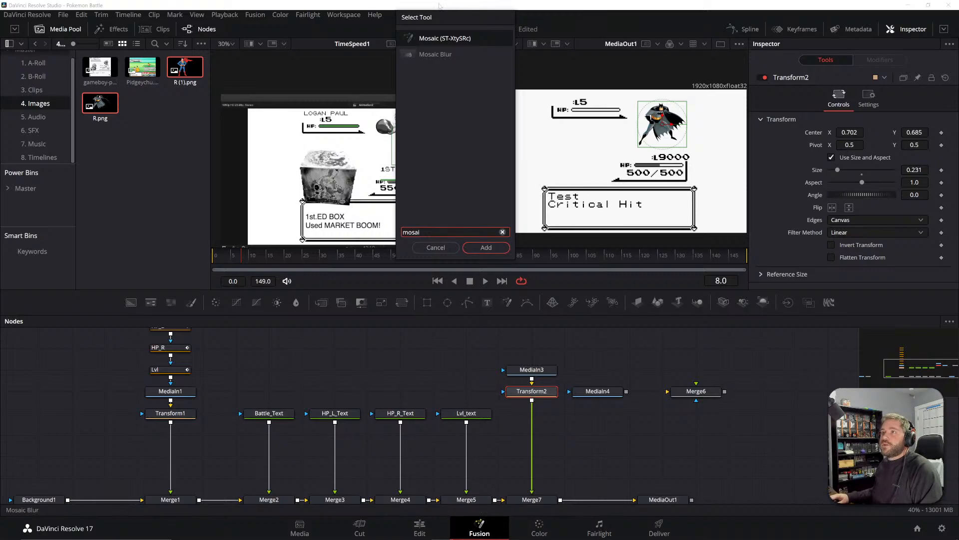
{"action": "left_click", "coordinate": [447, 55]}
{"action": "left_click", "coordinate": [492, 249]}
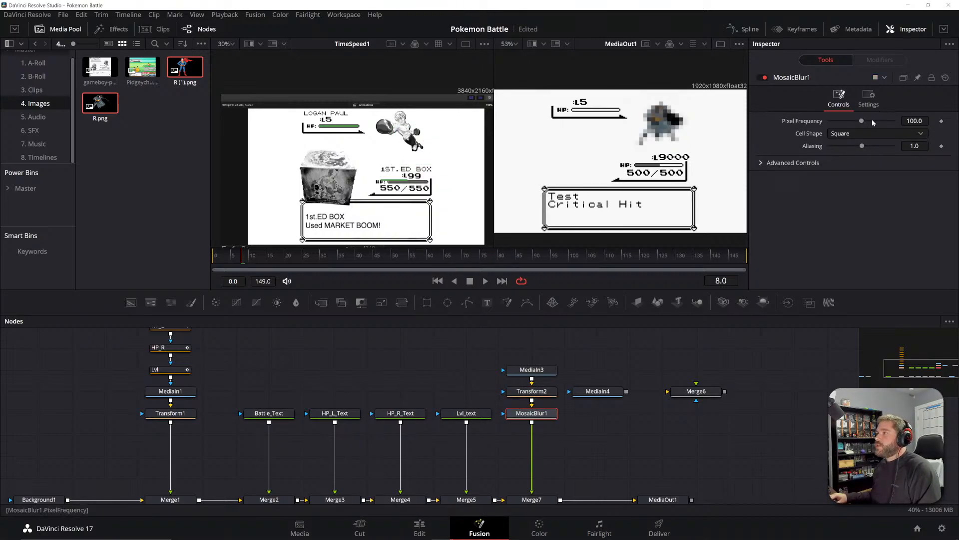
- Raise the Mosaic Blur pixel frequency to 200 and reduce its aliasing to 0
{"action": "mouse_move", "coordinate": [862, 123]}
{"action": "left_mouse_down"}
{"action": "mouse_move", "coordinate": [846, 123]}
{"action": "mouse_move", "coordinate": [870, 123]}
{"action": "left_mouse_up"}
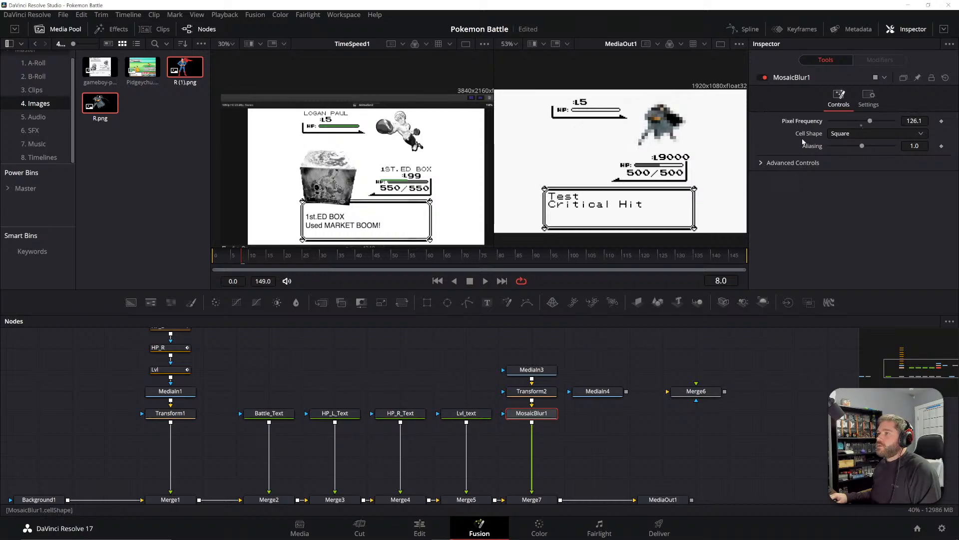
{"action": "scroll", "coordinate": [669, 156], "scroll_direction": "up", "scroll_amount": 5}
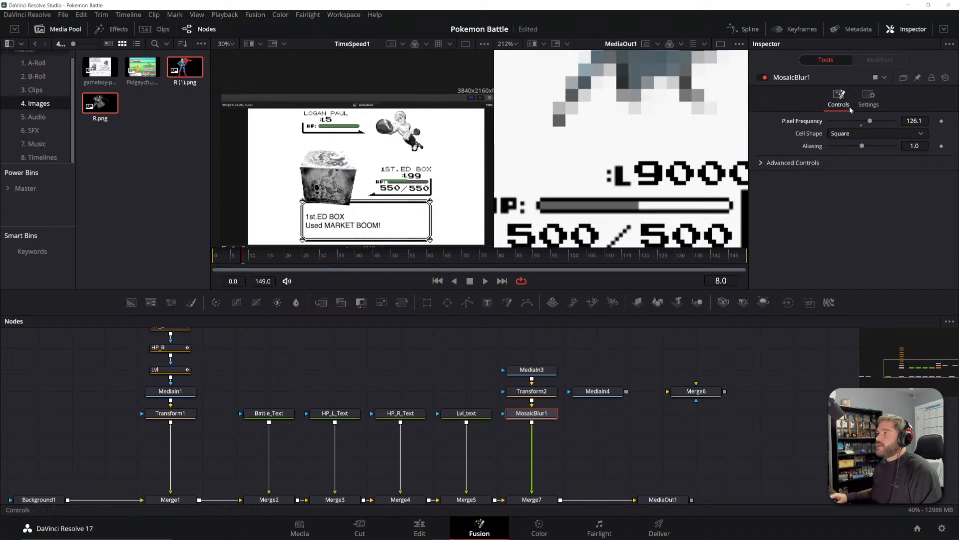
{"action": "left_click_drag", "start_coordinate": [870, 122], "coordinate": [898, 125]}
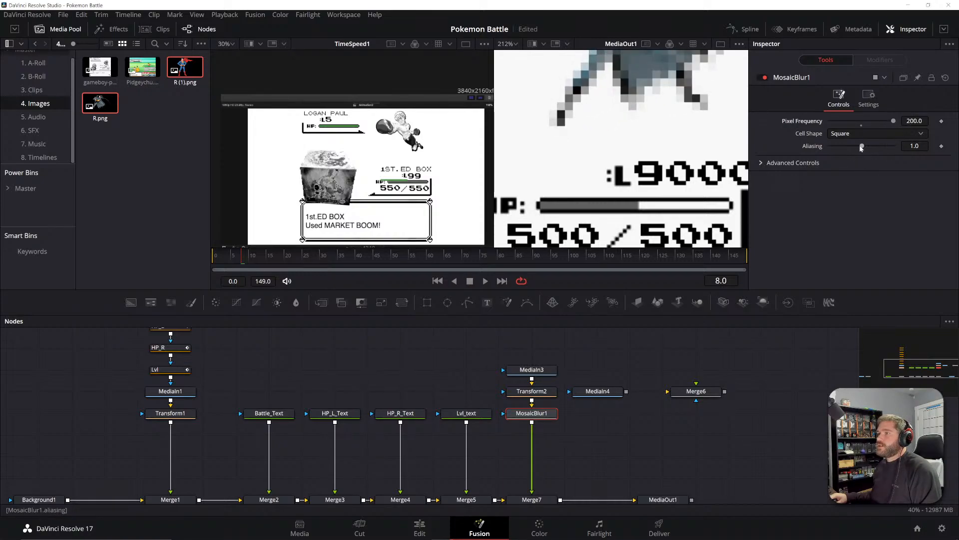
{"action": "left_click_drag", "start_coordinate": [861, 147], "coordinate": [839, 146]}
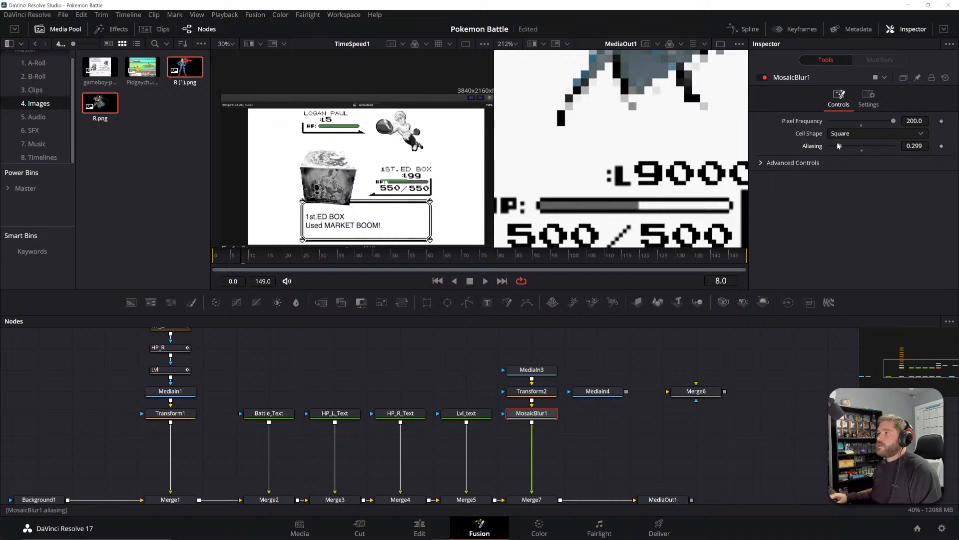
{"action": "scroll", "coordinate": [676, 133], "scroll_direction": "down", "scroll_amount": 3}
{"action": "scroll", "coordinate": [675, 132], "scroll_direction": "up", "scroll_amount": 2}
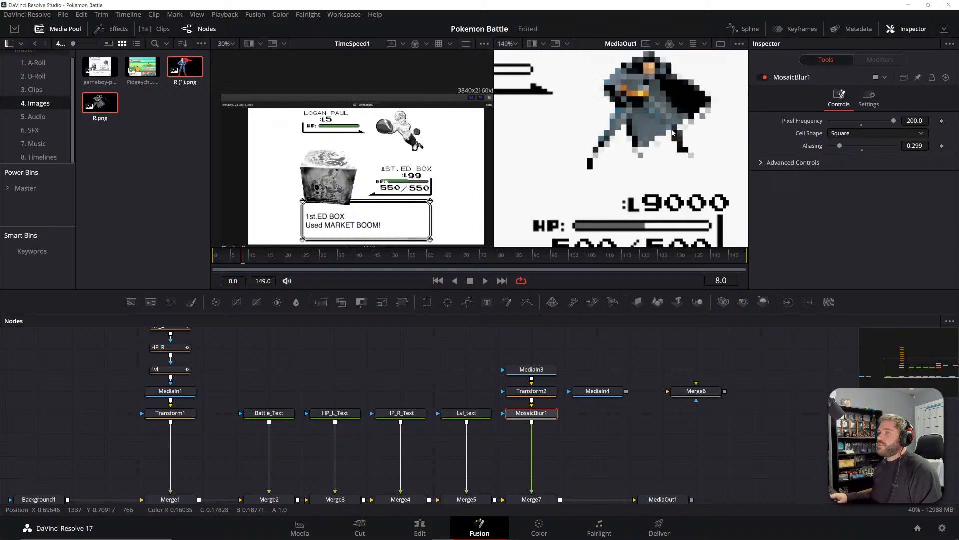
{"action": "double_click", "coordinate": [806, 146]}
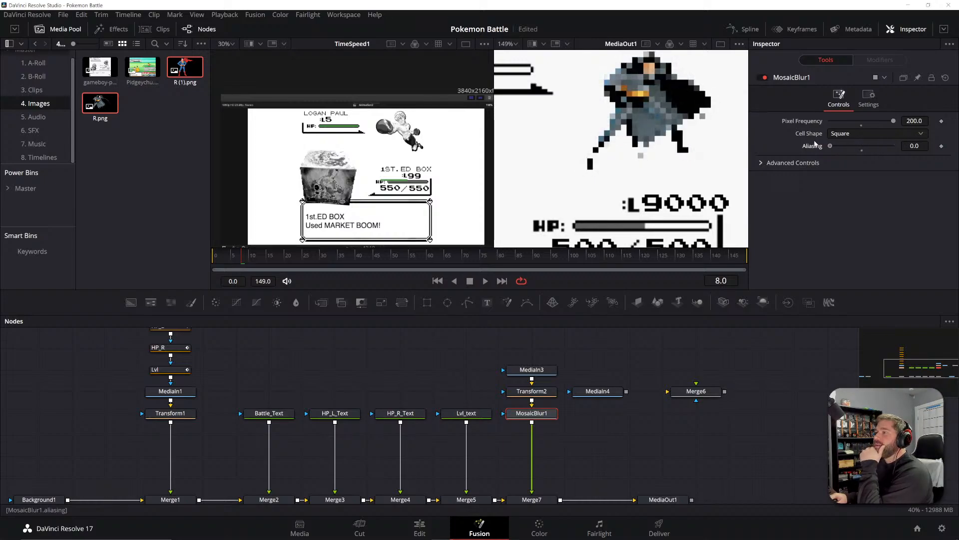
- Set the Mosaic Blur pixel frequency to 300 and compare Batman's pixelation with the surrounding lettering
{"action": "left_click_drag", "start_coordinate": [894, 122], "coordinate": [936, 130]}
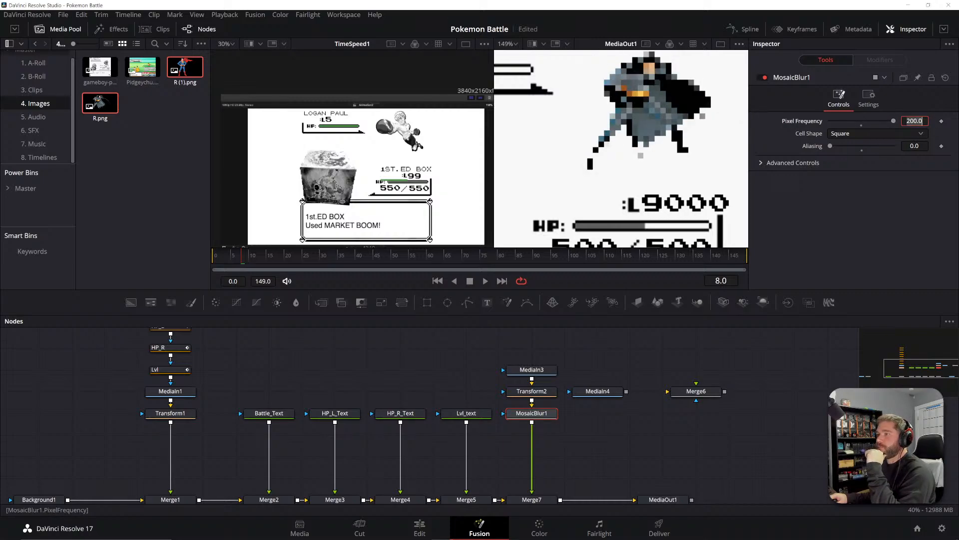
{"action": "key", "text": "BackSpace"}
{"action": "key", "text": "BackSpace"}
{"action": "key", "text": "BackSpace"}
{"action": "key", "text": "BackSpace"}
{"action": "key", "text": "BackSpace"}
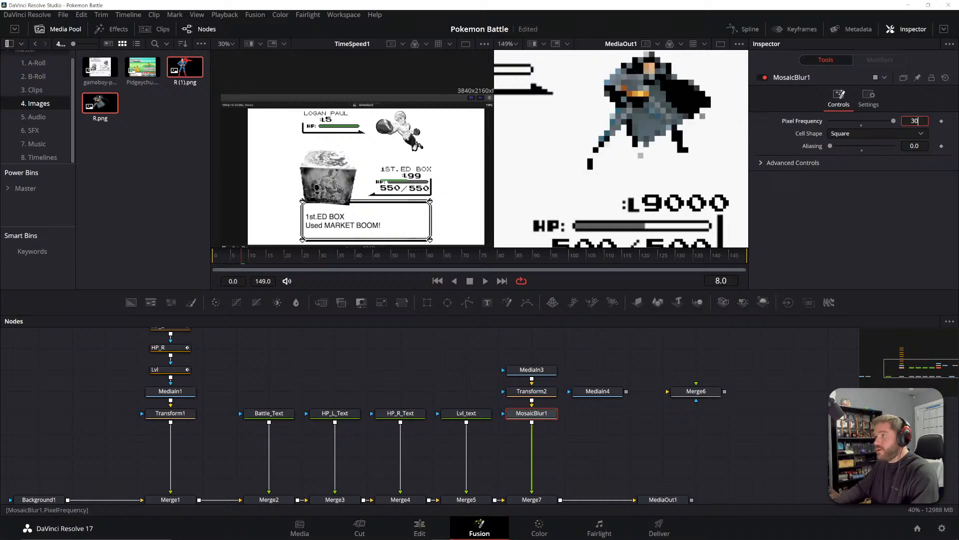
{"action": "type", "text": "300"}
{"action": "key", "text": "Tab"}
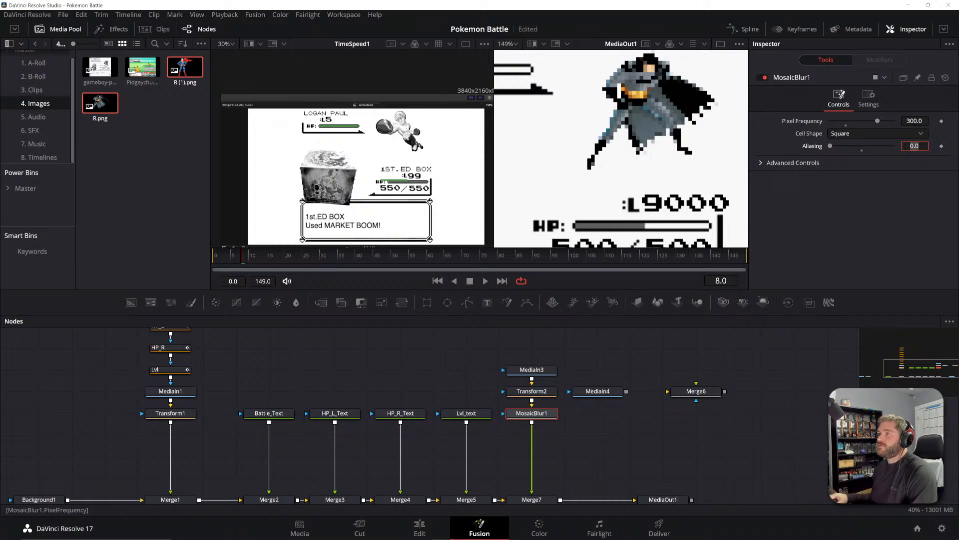
{"action": "scroll", "coordinate": [641, 137], "scroll_direction": "down", "scroll_amount": 2}
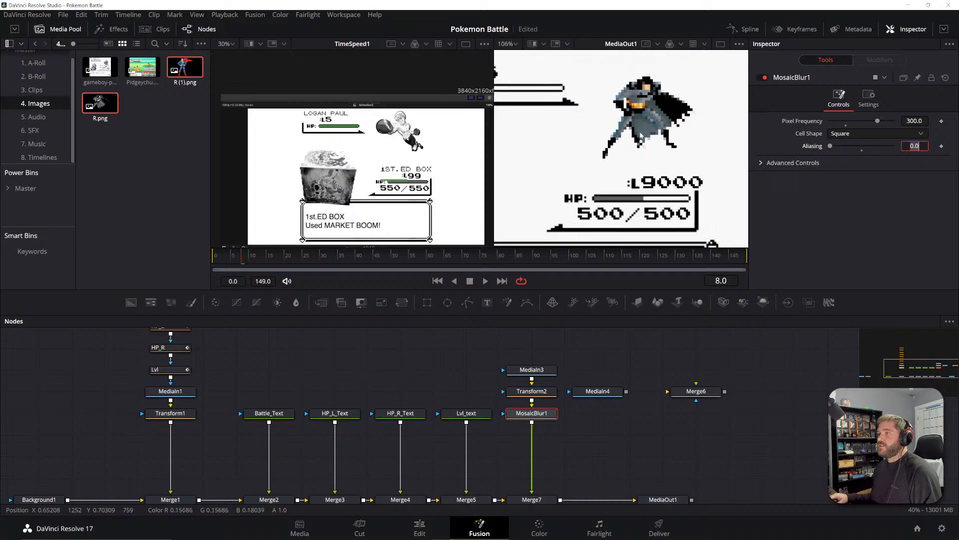
{"action": "scroll", "coordinate": [641, 137], "scroll_direction": "up", "scroll_amount": 1}
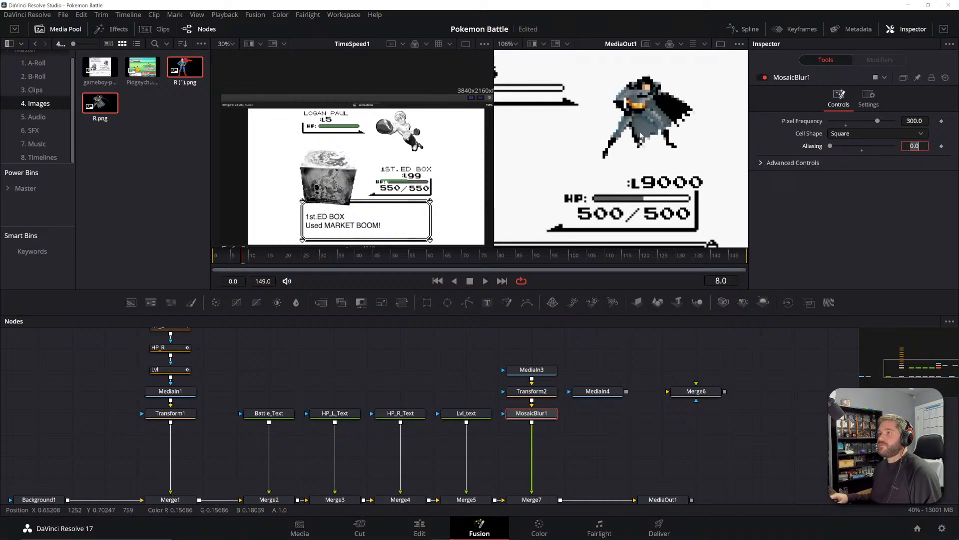
{"action": "scroll", "coordinate": [641, 137], "scroll_direction": "down", "scroll_amount": 2}
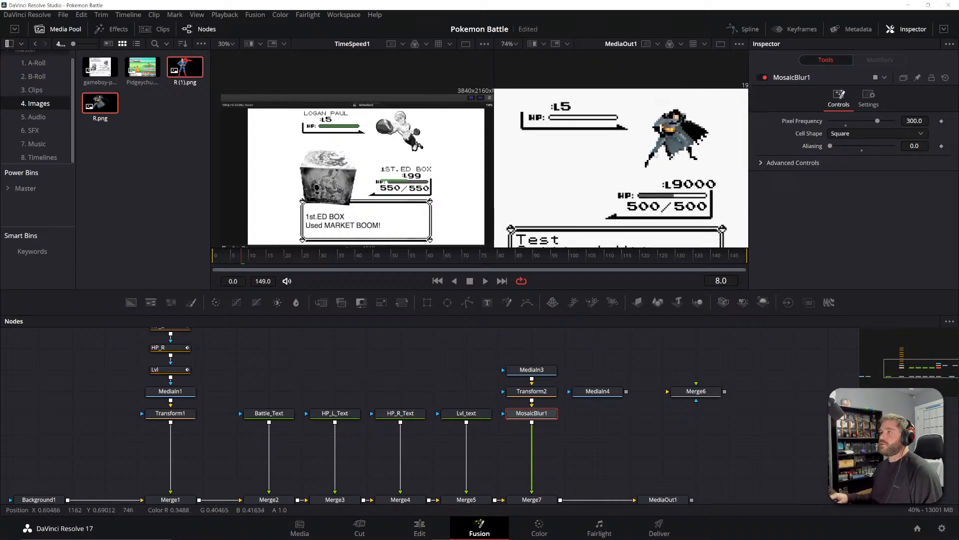
{"action": "scroll", "coordinate": [649, 175], "scroll_direction": "up", "scroll_amount": 1}
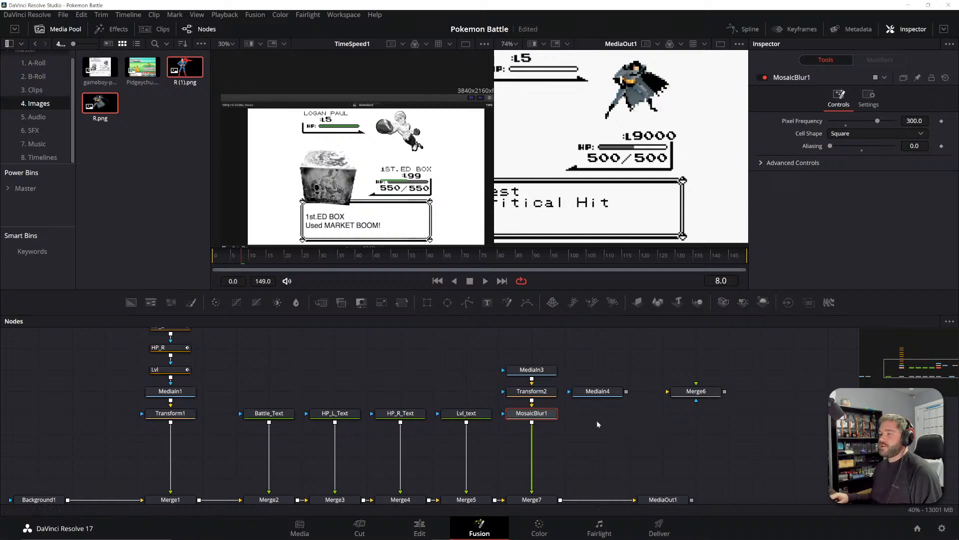
- Move the unused MediaIn4 and Merge6 nodes aside and paste a copy of the Lvl_text node beside Transform2
{"action": "left_click_drag", "start_coordinate": [610, 441], "coordinate": [588, 432]}
{"action": "left_click_drag", "start_coordinate": [580, 382], "coordinate": [710, 361]}
{"action": "left_click", "coordinate": [619, 380]}
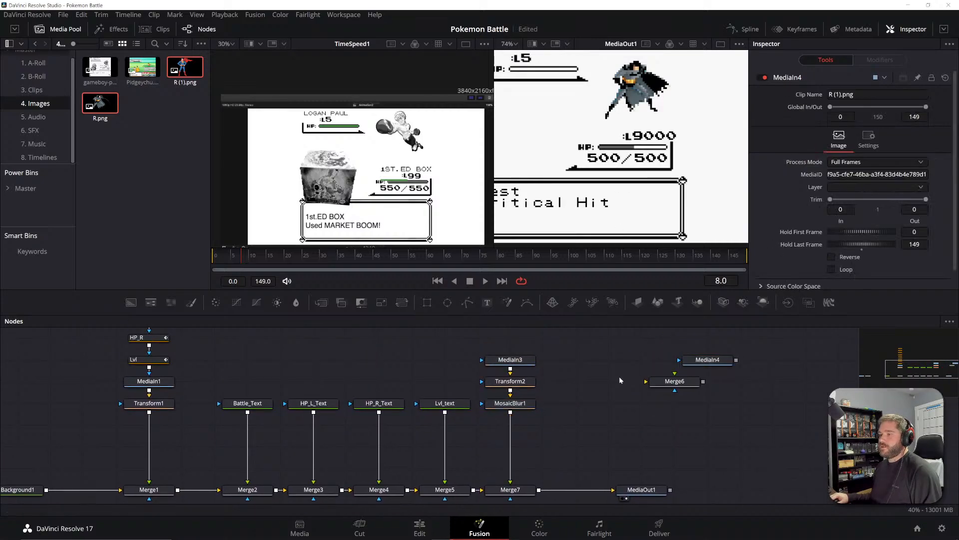
{"action": "left_click", "coordinate": [449, 405]}
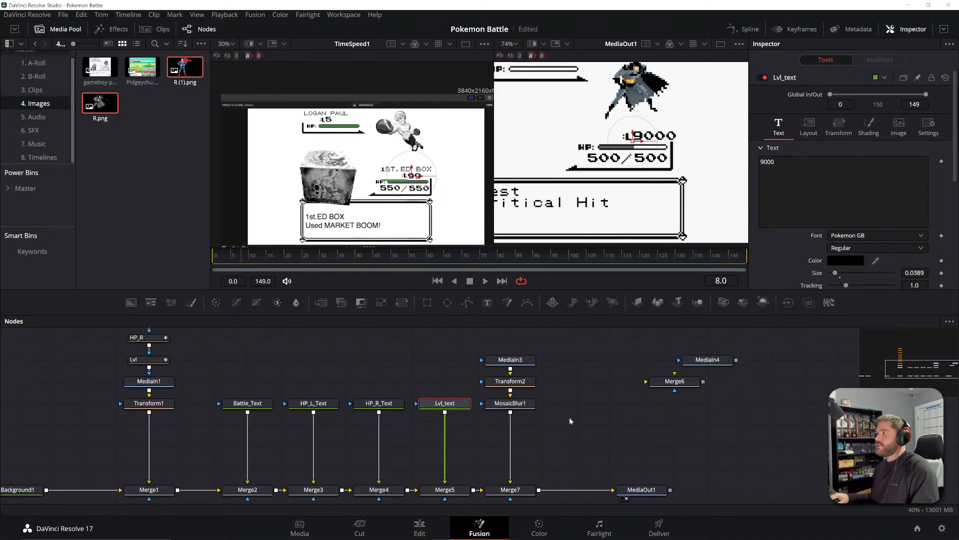
{"action": "key", "text": "ctrl+v"}
{"action": "left_click_drag", "start_coordinate": [580, 402], "coordinate": [581, 388]}
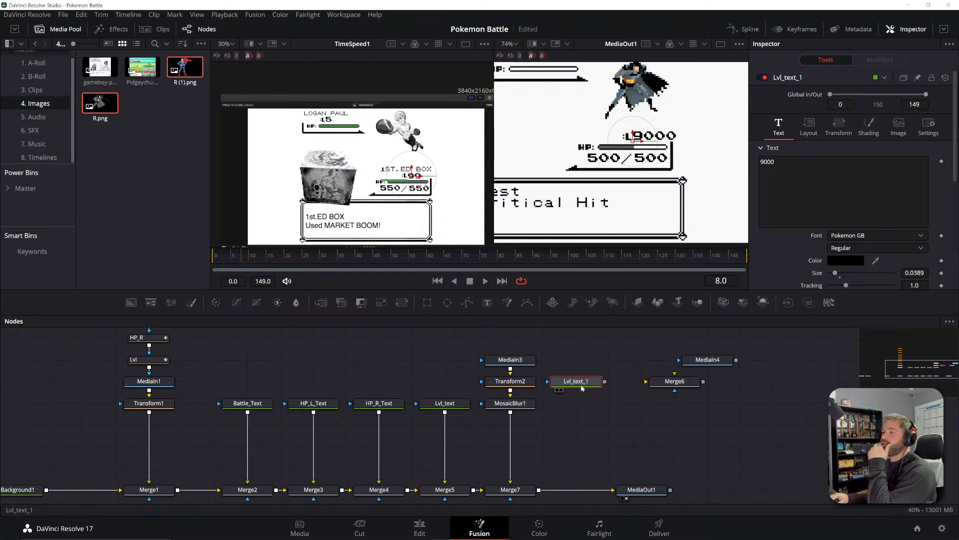
- Make room below Transform2 and insert a Color Corrector node between it and MosaicBlur1
{"action": "scroll", "coordinate": [615, 184], "scroll_direction": "down", "scroll_amount": 4}
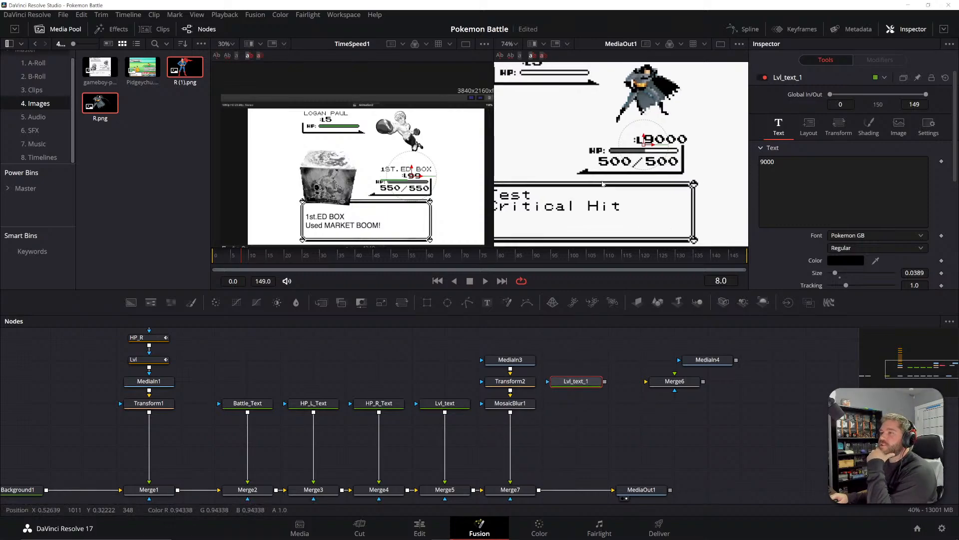
{"action": "scroll", "coordinate": [615, 184], "scroll_direction": "up", "scroll_amount": 4}
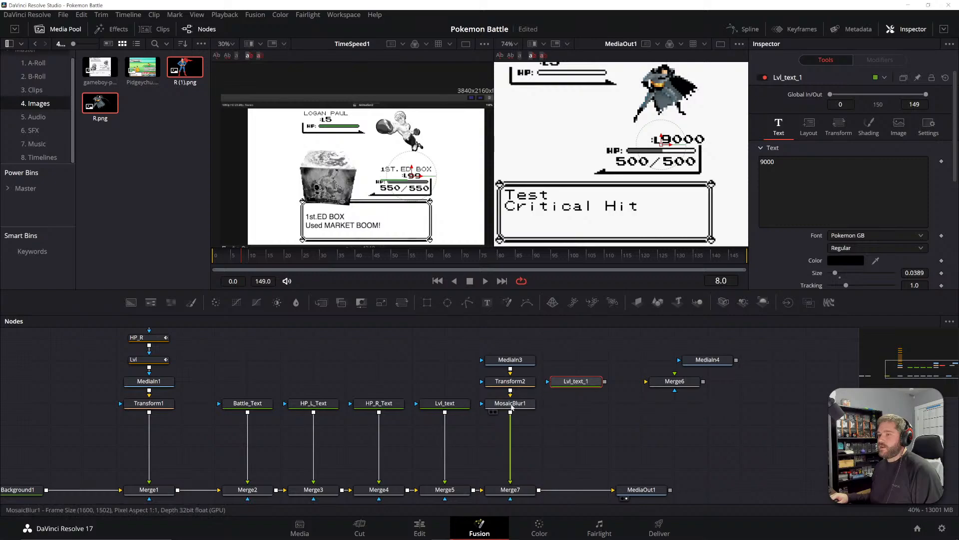
{"action": "left_click_drag", "start_coordinate": [514, 403], "coordinate": [514, 425]}
{"action": "left_click", "coordinate": [524, 382]}
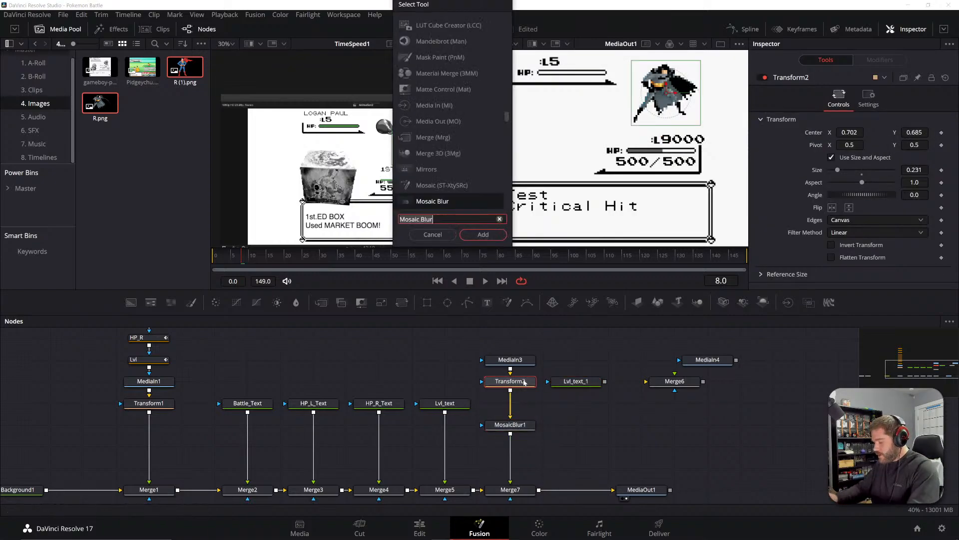
{"action": "type", "text": "color"}
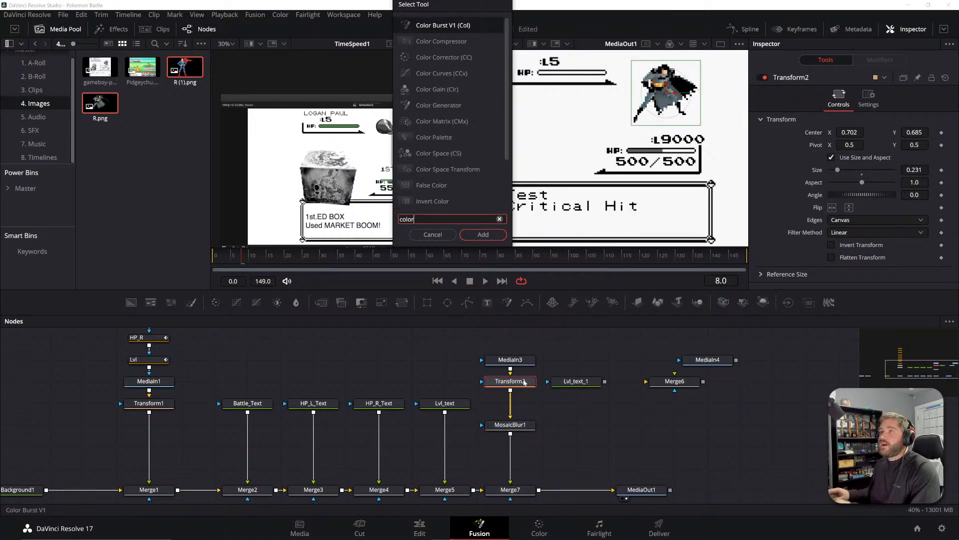
{"action": "left_click", "coordinate": [447, 58]}
{"action": "left_click", "coordinate": [482, 235]}
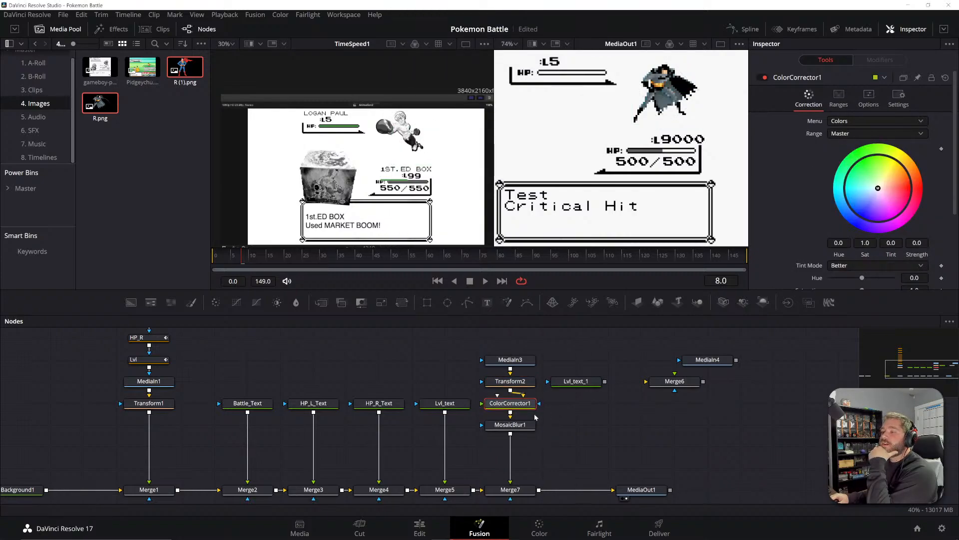
- Set the Color Corrector's saturation to 0 to turn the Batman image greyscale
{"action": "scroll", "coordinate": [862, 237], "scroll_direction": "down", "scroll_amount": 2}
{"action": "left_click_drag", "start_coordinate": [860, 231], "coordinate": [803, 233]}
{"action": "left_click", "coordinate": [650, 344]}
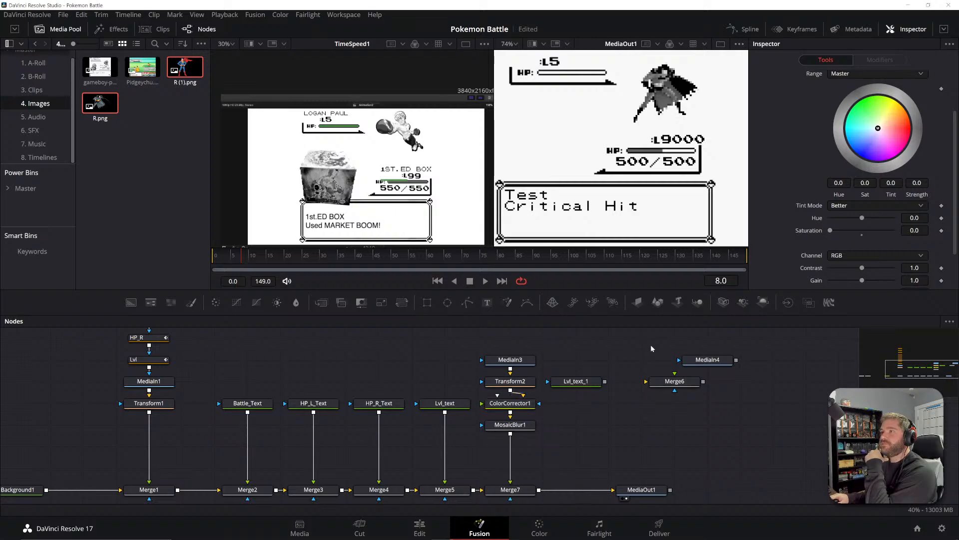
{"action": "left_click_drag", "start_coordinate": [582, 158], "coordinate": [595, 160]}
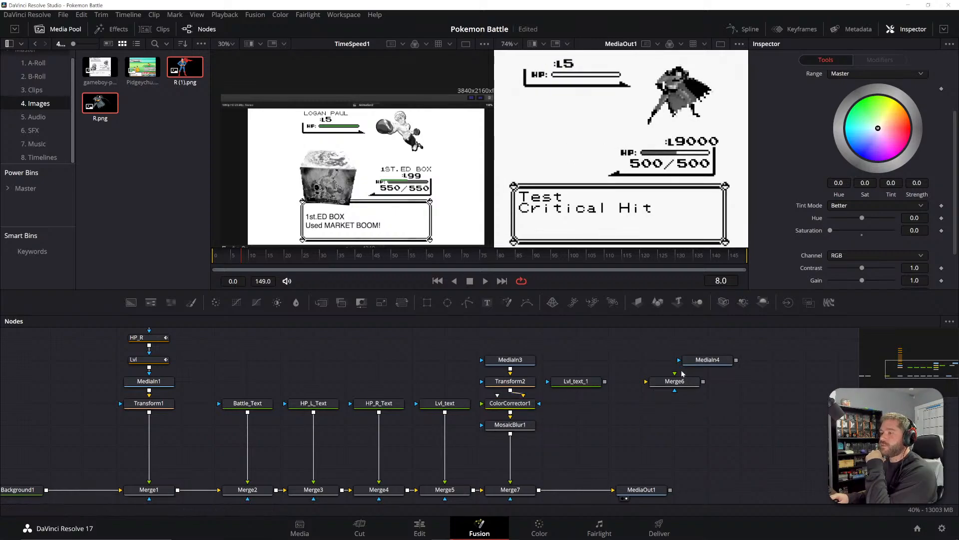
- Compare the greyscale Batman with the characters in the reference clip, keeping the copied text node out of the way
{"action": "left_click_drag", "start_coordinate": [600, 383], "coordinate": [595, 397]}
{"action": "left_click", "coordinate": [586, 345]}
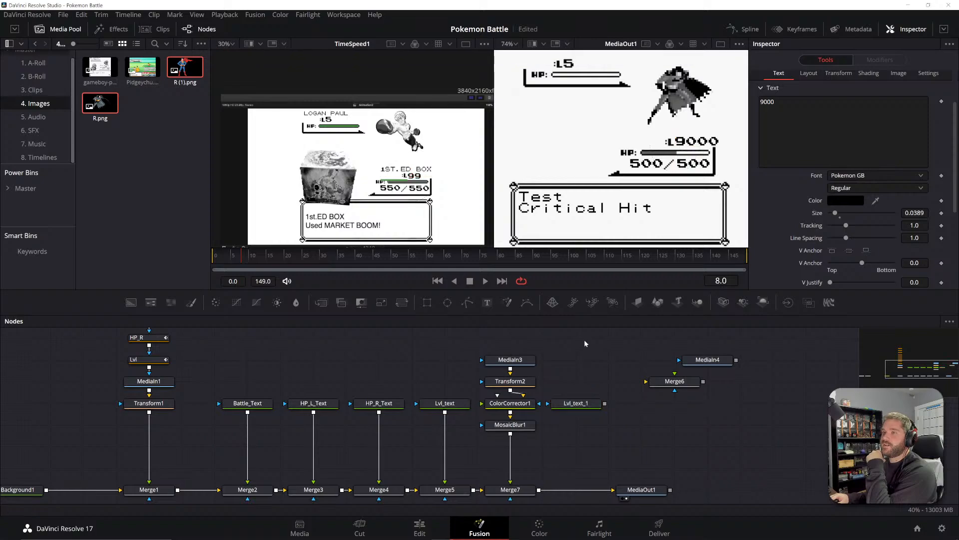
{"action": "scroll", "coordinate": [374, 189], "scroll_direction": "up", "scroll_amount": 2}
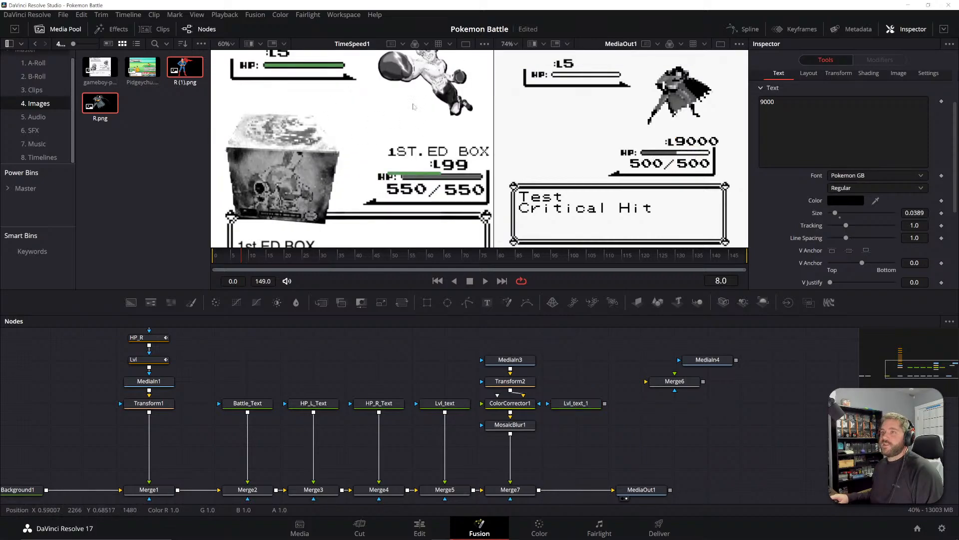
{"action": "scroll", "coordinate": [414, 106], "scroll_direction": "down", "scroll_amount": 2}
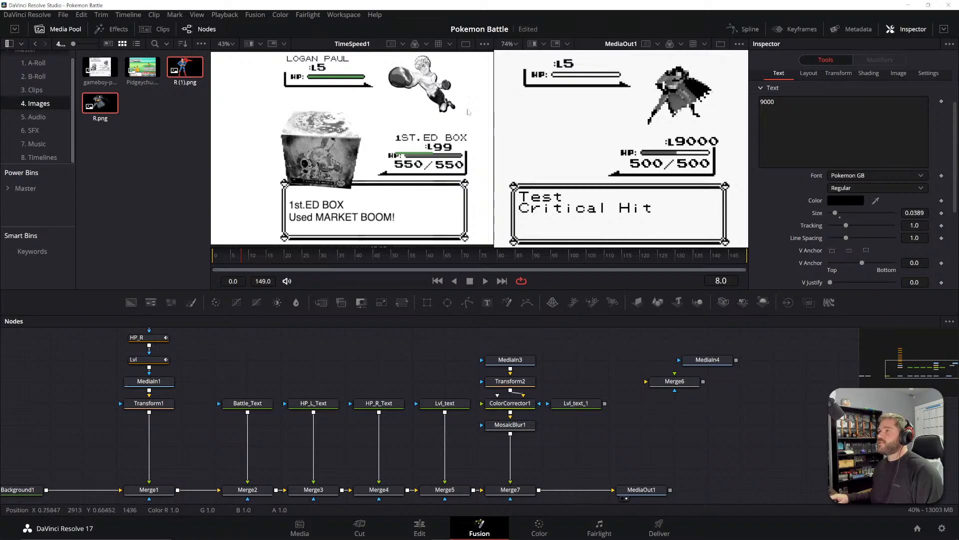
{"action": "mouse_move", "coordinate": [414, 106]}
{"action": "left_mouse_down"}
{"action": "mouse_move", "coordinate": [396, 156]}
{"action": "mouse_move", "coordinate": [413, 113]}
{"action": "left_mouse_up"}
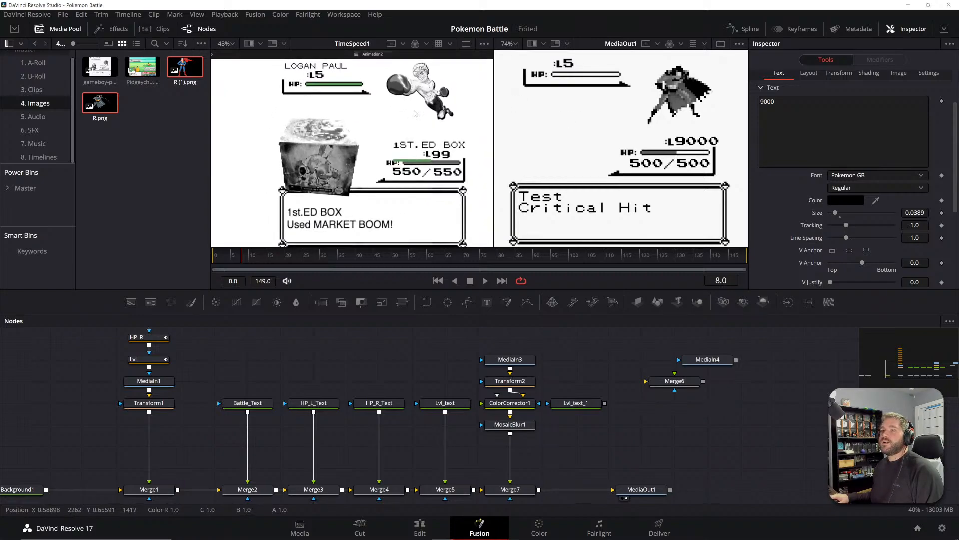
{"action": "scroll", "coordinate": [414, 113], "scroll_direction": "up", "scroll_amount": 4}
{"action": "scroll", "coordinate": [413, 114], "scroll_direction": "down", "scroll_amount": 1}
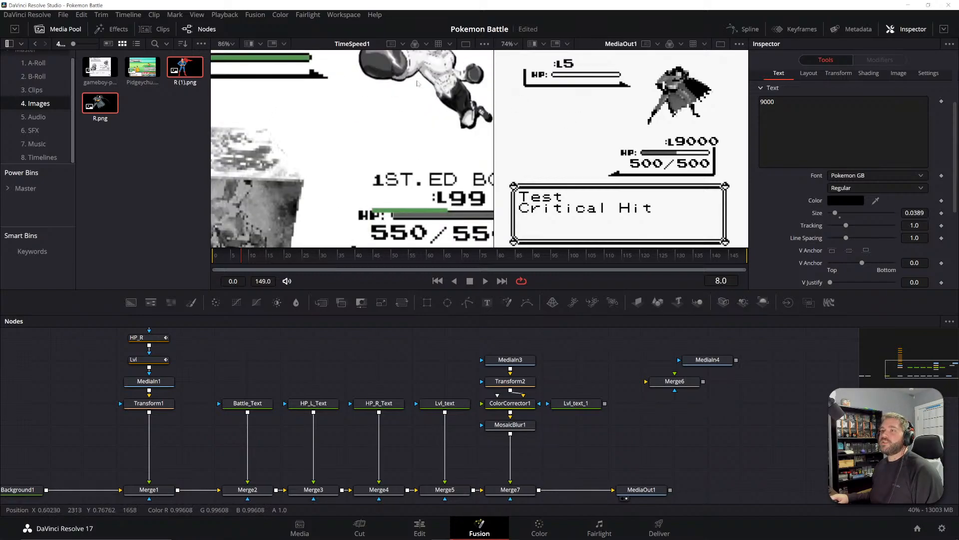
{"action": "scroll", "coordinate": [414, 114], "scroll_direction": "down", "scroll_amount": 1}
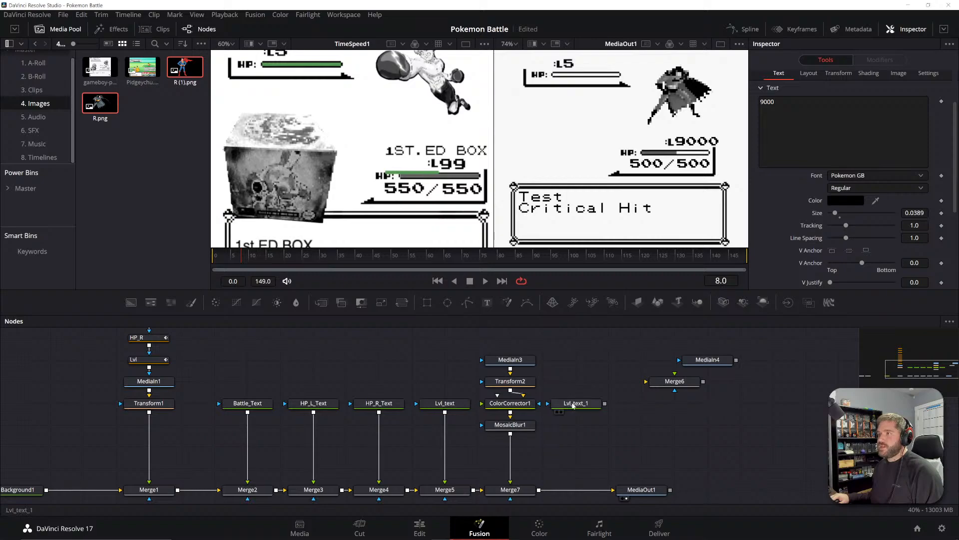
{"action": "left_click_drag", "start_coordinate": [574, 403], "coordinate": [606, 424]}
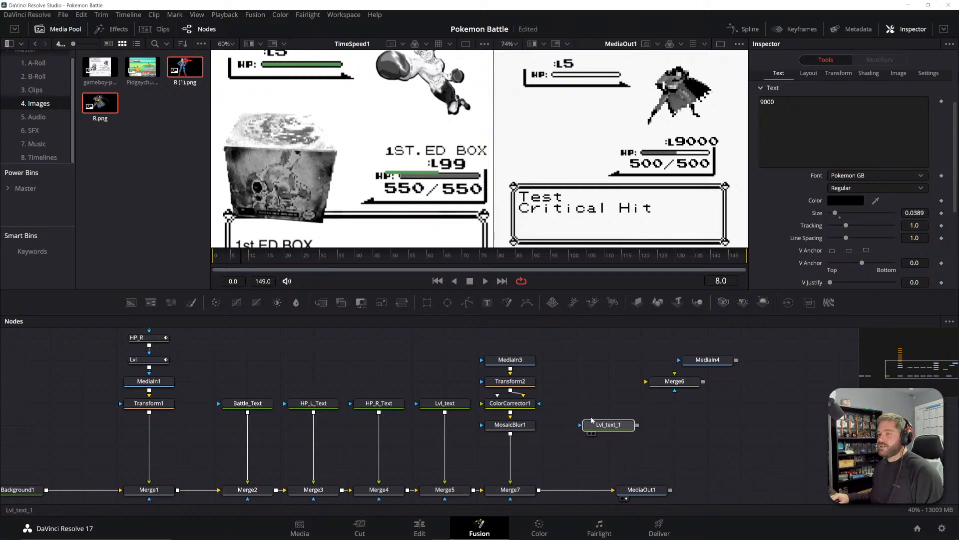
{"action": "left_click", "coordinate": [581, 381]}
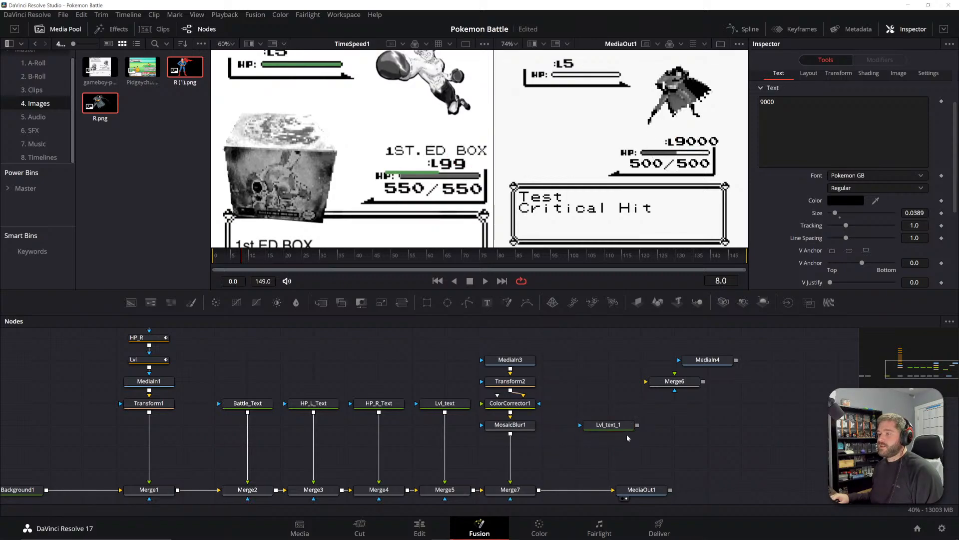
- Examine Batman's pixelation up close with the Mosaic Blur aliasing at 0
{"action": "left_click", "coordinate": [518, 428]}
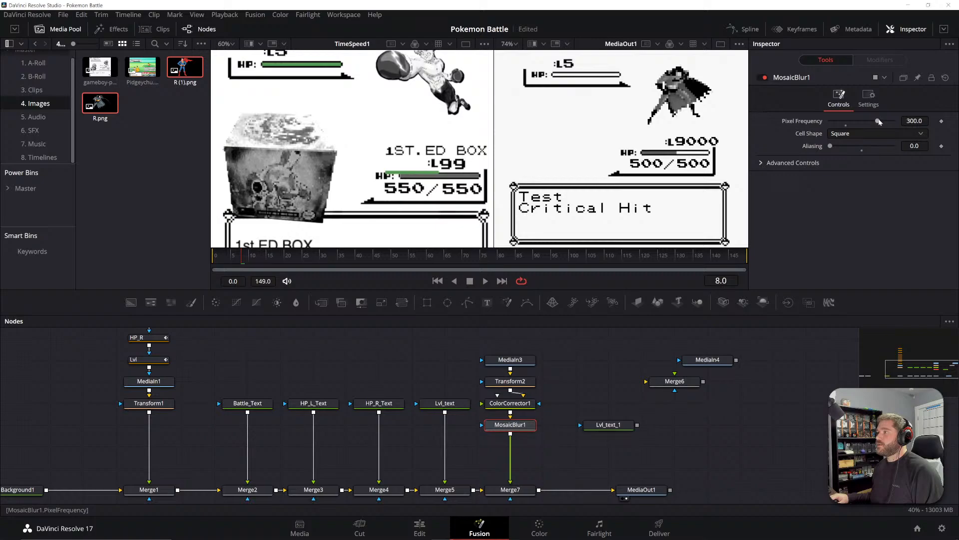
{"action": "scroll", "coordinate": [683, 129], "scroll_direction": "up", "scroll_amount": 5}
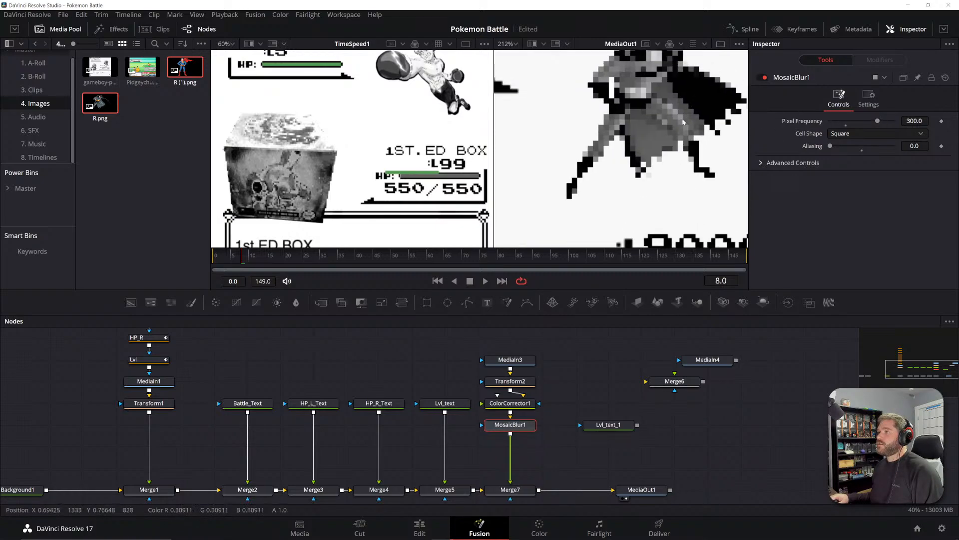
{"action": "scroll", "coordinate": [683, 129], "scroll_direction": "down", "scroll_amount": 2}
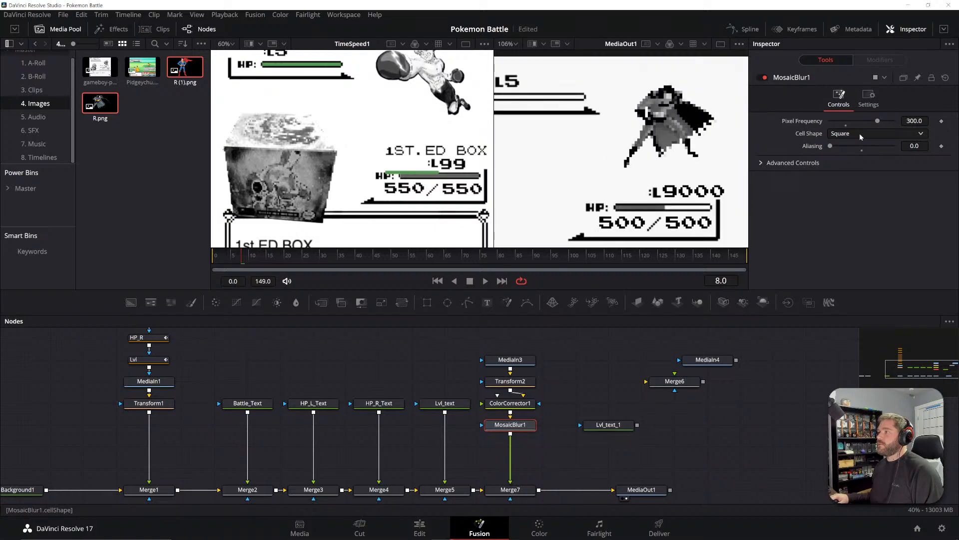
{"action": "left_click_drag", "start_coordinate": [835, 149], "coordinate": [807, 149]}
{"action": "scroll", "coordinate": [678, 159], "scroll_direction": "down", "scroll_amount": 2}
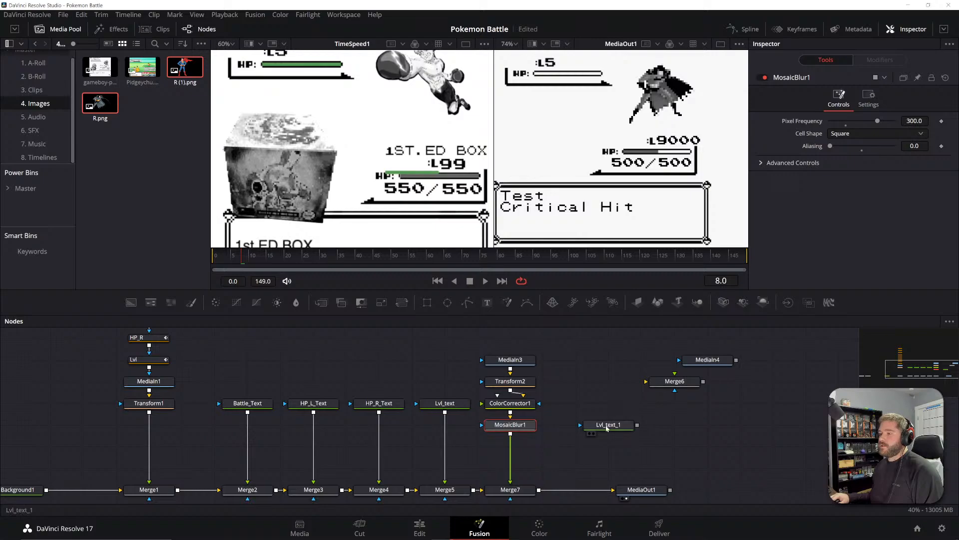
- Place the copied level text node beside MosaicBlur1 and rename it Opponent_text
{"action": "left_click_drag", "start_coordinate": [613, 425], "coordinate": [580, 425]}
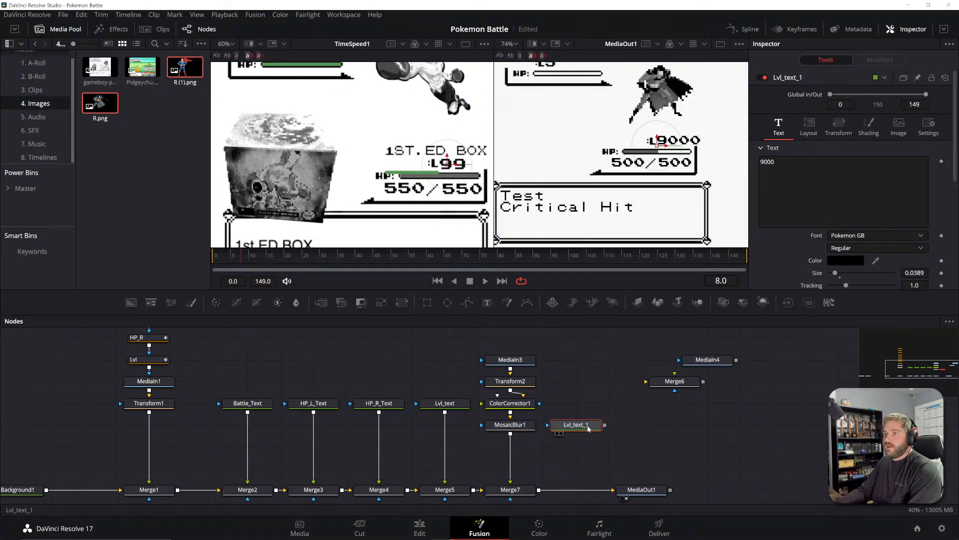
{"action": "key", "text": "F2"}
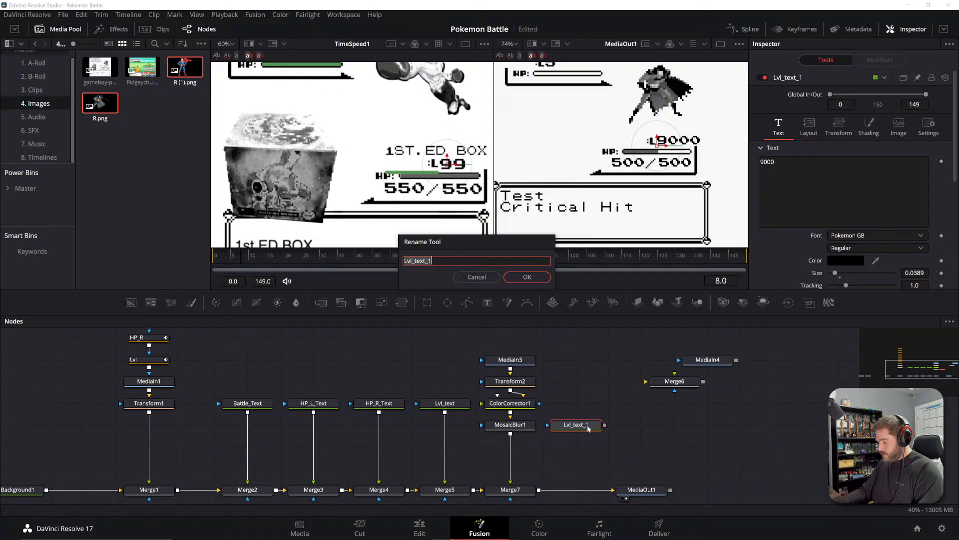
{"action": "type", "text": "F"}
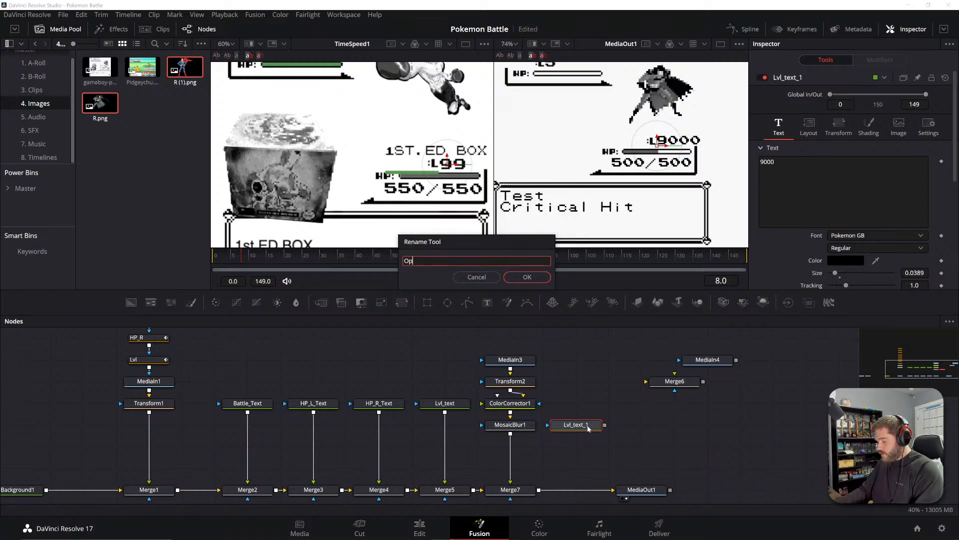
{"action": "type", "text": "pponent"}
{"action": "key", "text": "Return"}
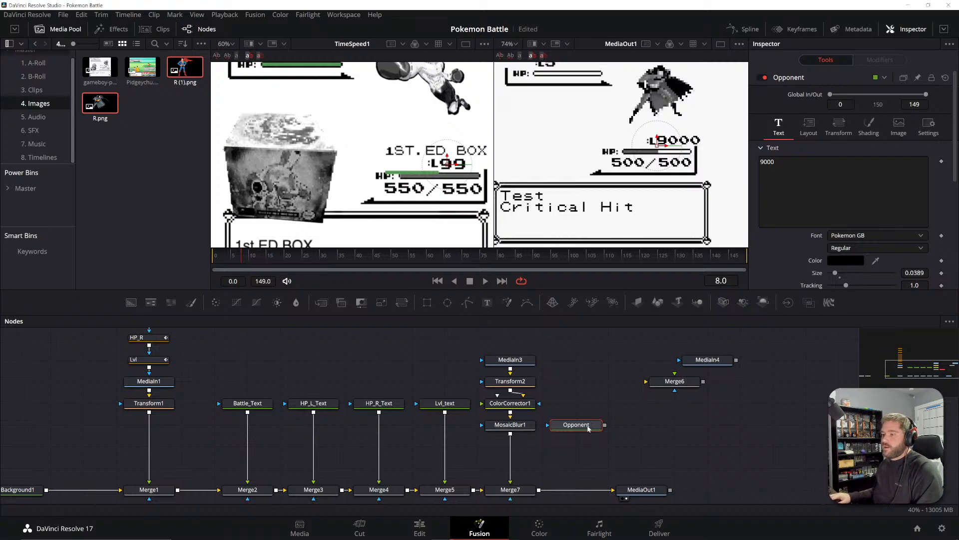
{"action": "key", "text": "F2"}
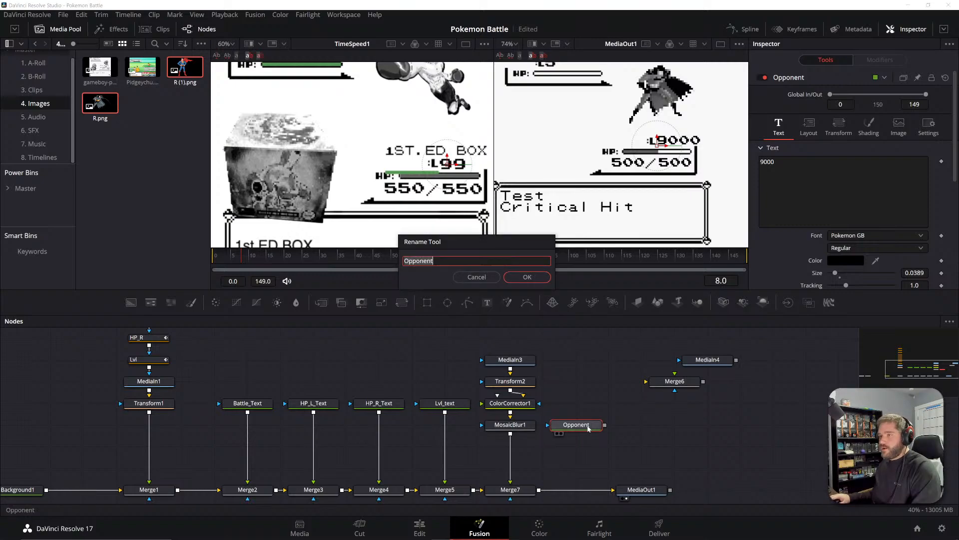
{"action": "left_click", "coordinate": [462, 261]}
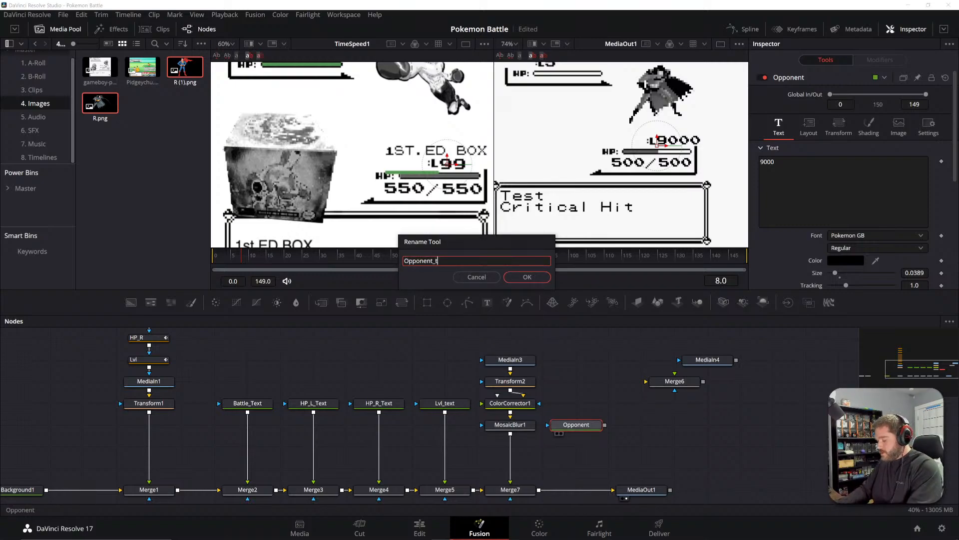
{"action": "key", "text": "Return"}
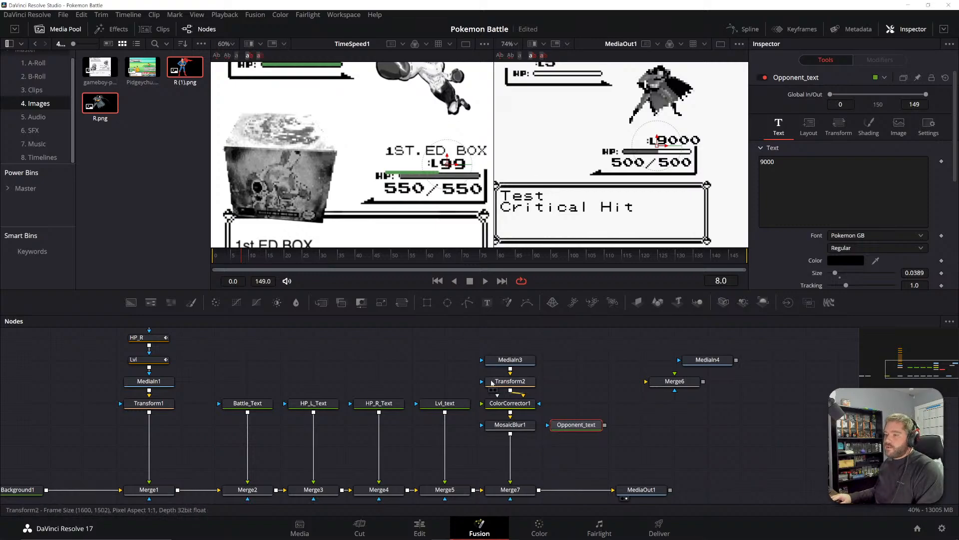
- Merge Opponent_text over the MosaicBlur1 output and arrange the new merge above Merge7 with the text node beside it
{"action": "left_click_drag", "start_coordinate": [604, 425], "coordinate": [510, 436]}
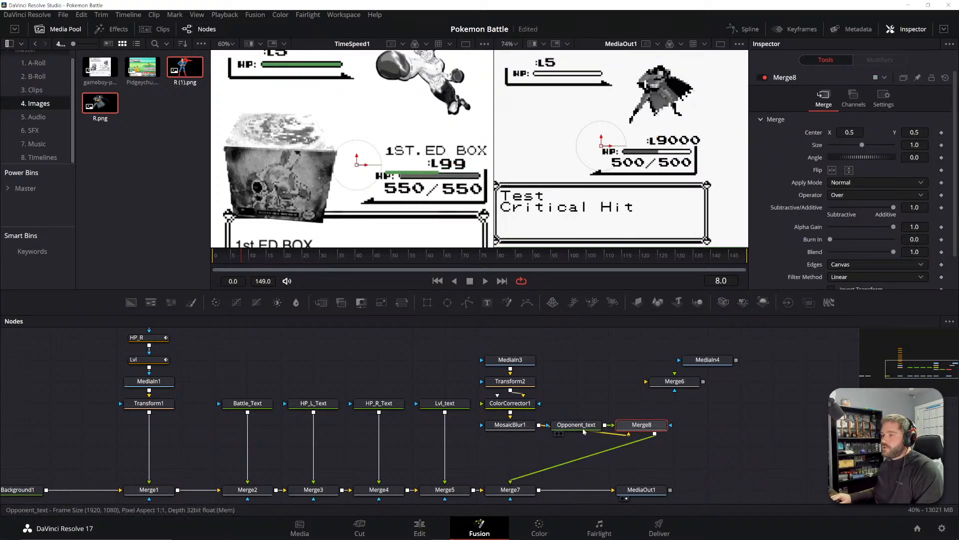
{"action": "left_click_drag", "start_coordinate": [585, 429], "coordinate": [493, 446]}
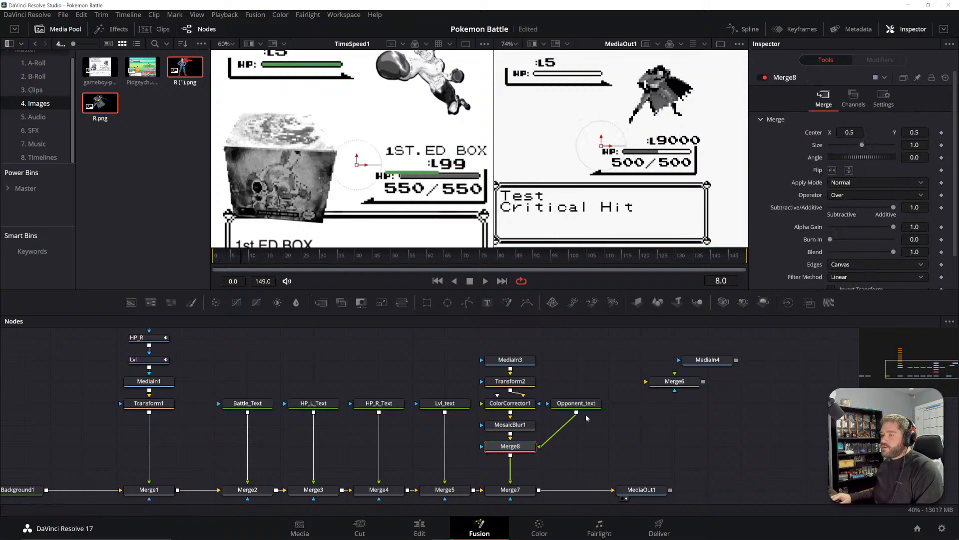
{"action": "left_click", "coordinate": [549, 440]}
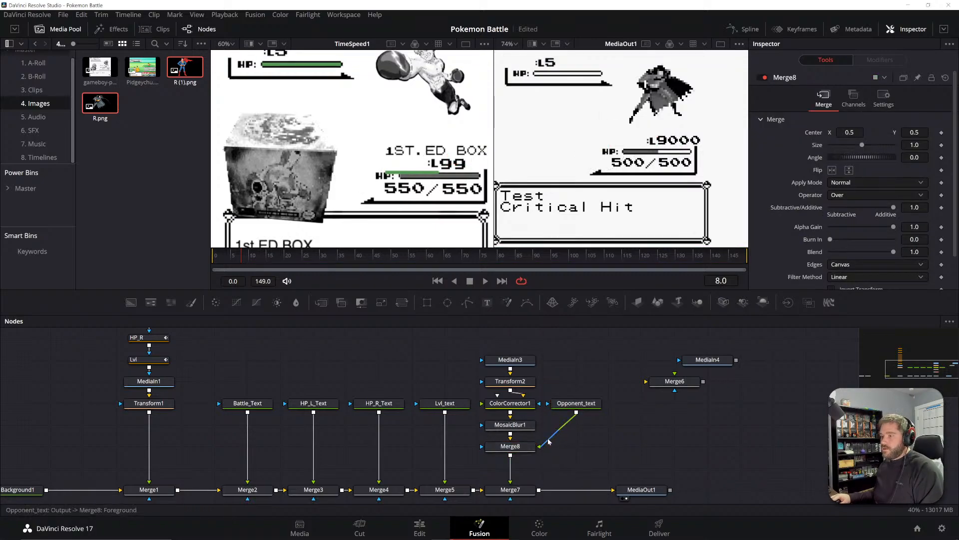
{"action": "left_click_drag", "start_coordinate": [576, 403], "coordinate": [597, 434]}
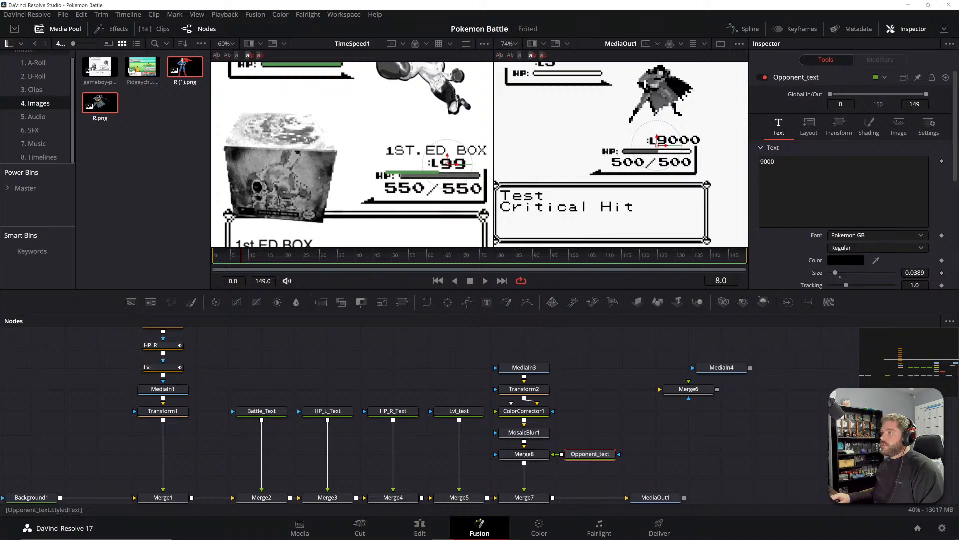
- Change the Opponent_text wording to Batman and position it just above the 9000 level text
{"action": "left_click_drag", "start_coordinate": [779, 162], "coordinate": [753, 161]}
{"action": "type", "text": "Batman"}
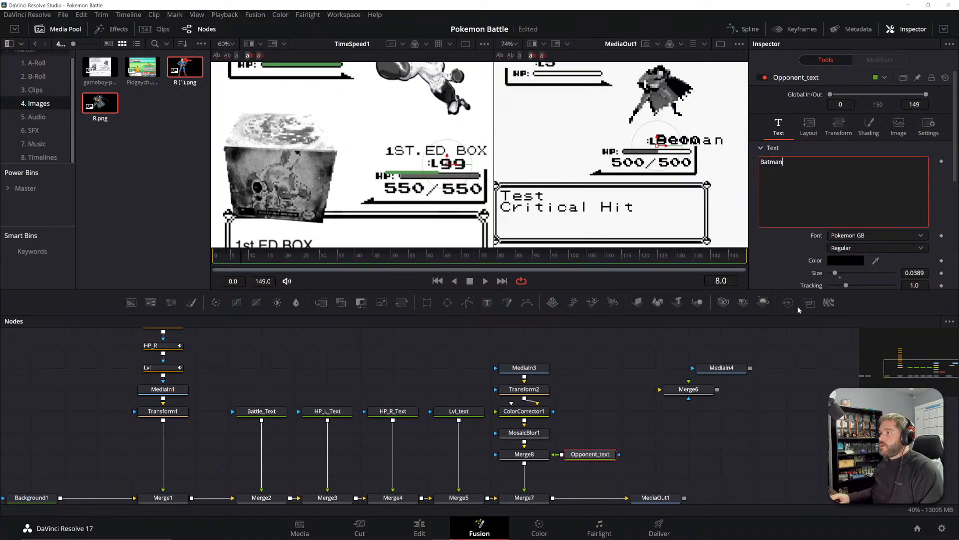
{"action": "left_click_drag", "start_coordinate": [656, 144], "coordinate": [617, 131]}
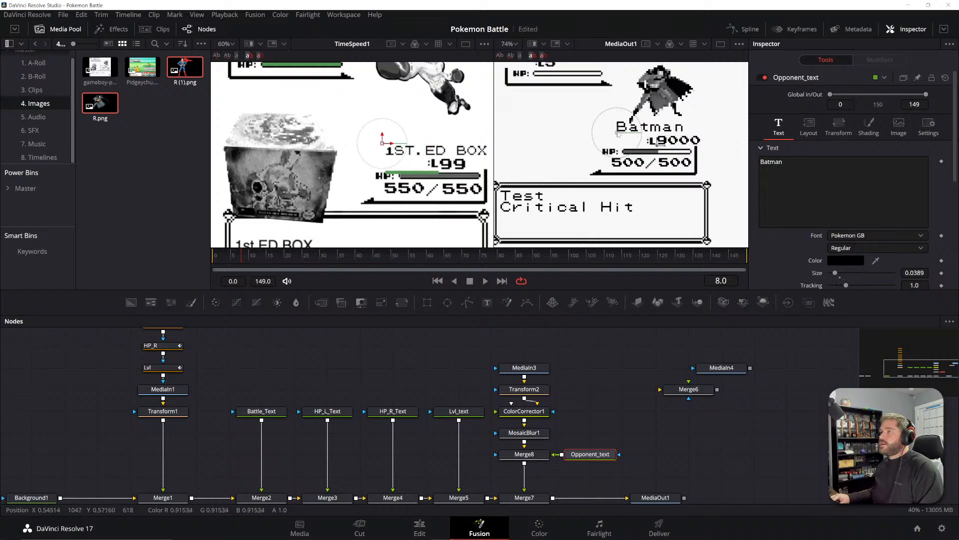
- Move MediaOut1 farther along the node chain to leave room after Merge7
{"action": "left_click", "coordinate": [636, 356]}
{"action": "scroll", "coordinate": [650, 127], "scroll_direction": "down", "scroll_amount": 2}
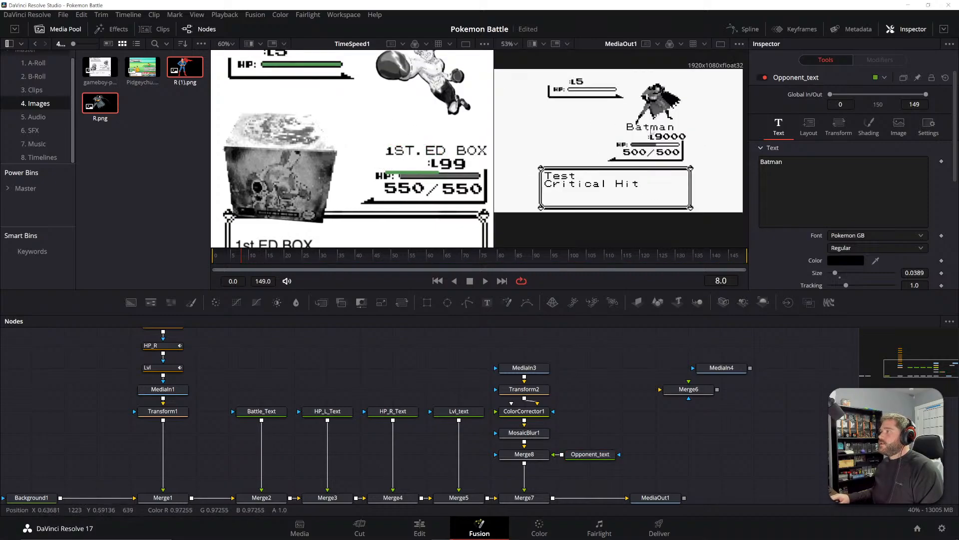
{"action": "left_click_drag", "start_coordinate": [621, 449], "coordinate": [559, 361]}
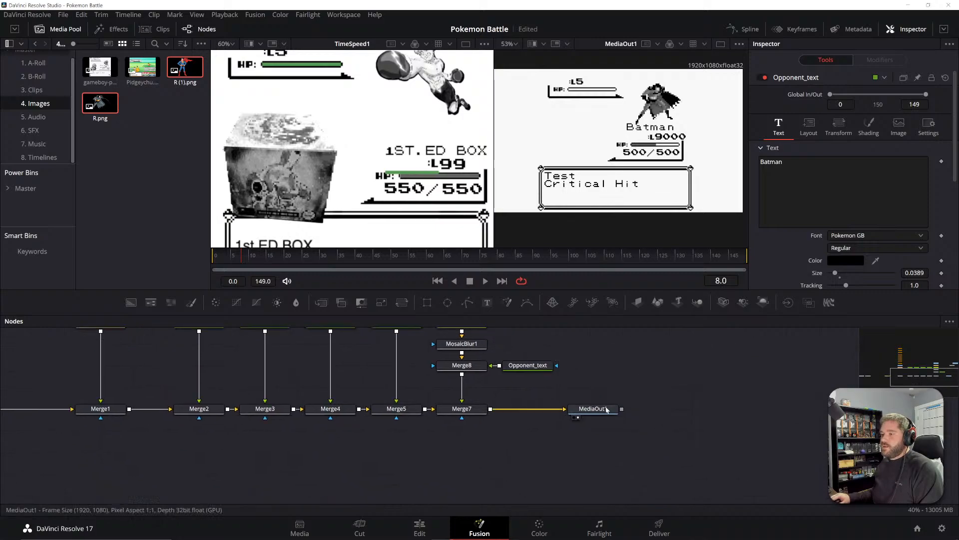
{"action": "left_click_drag", "start_coordinate": [607, 412], "coordinate": [771, 411]}
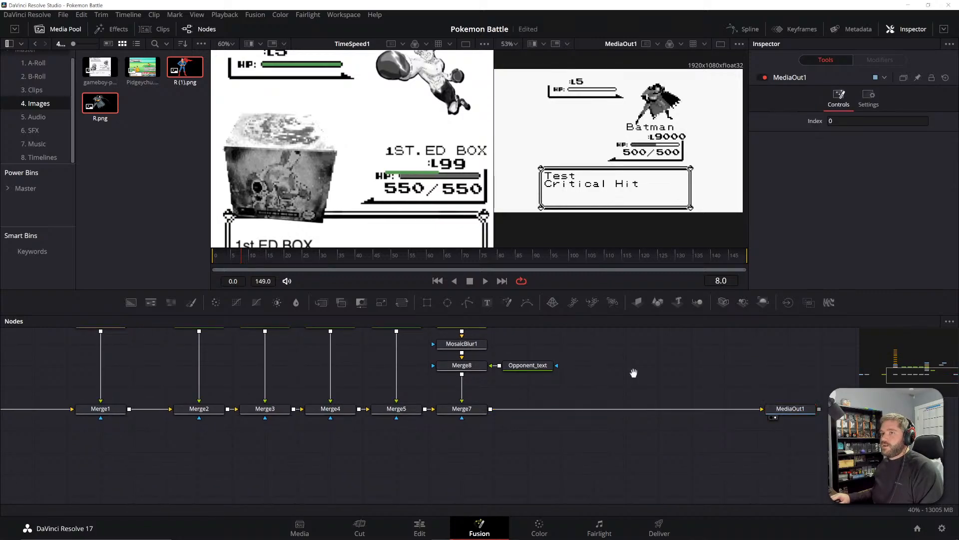
{"action": "scroll", "coordinate": [645, 396], "scroll_direction": "down", "scroll_amount": 3}
- Place MediaIn4 below Merge6 and merge it over the Merge7 output ahead of MediaOut1
{"action": "left_click_drag", "start_coordinate": [665, 384], "coordinate": [609, 387]}
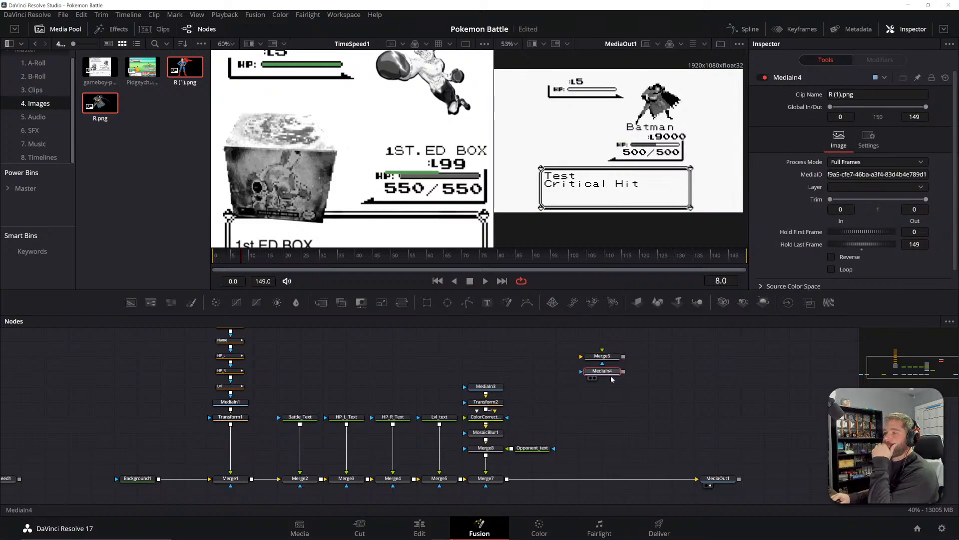
{"action": "left_click_drag", "start_coordinate": [624, 390], "coordinate": [509, 483]}
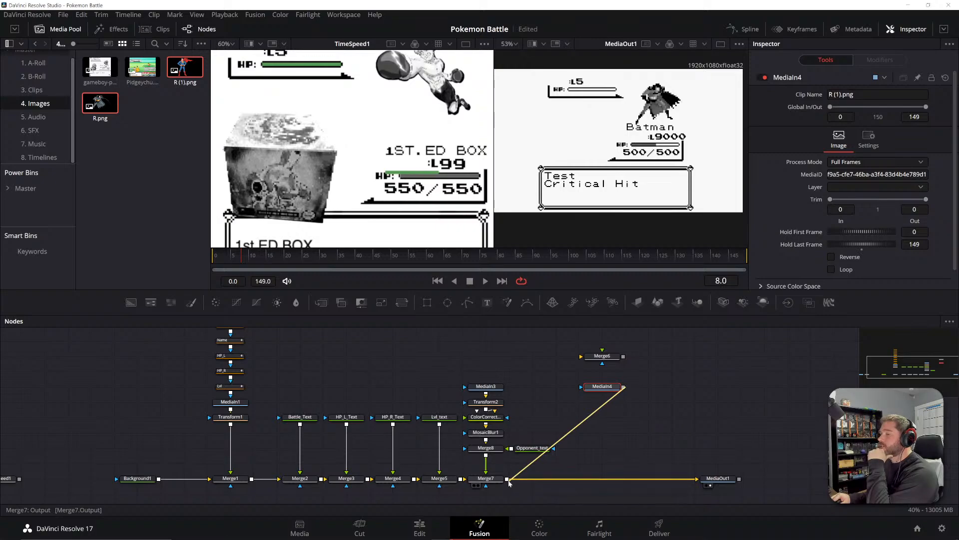
{"action": "left_click_drag", "start_coordinate": [509, 483], "coordinate": [509, 483]}
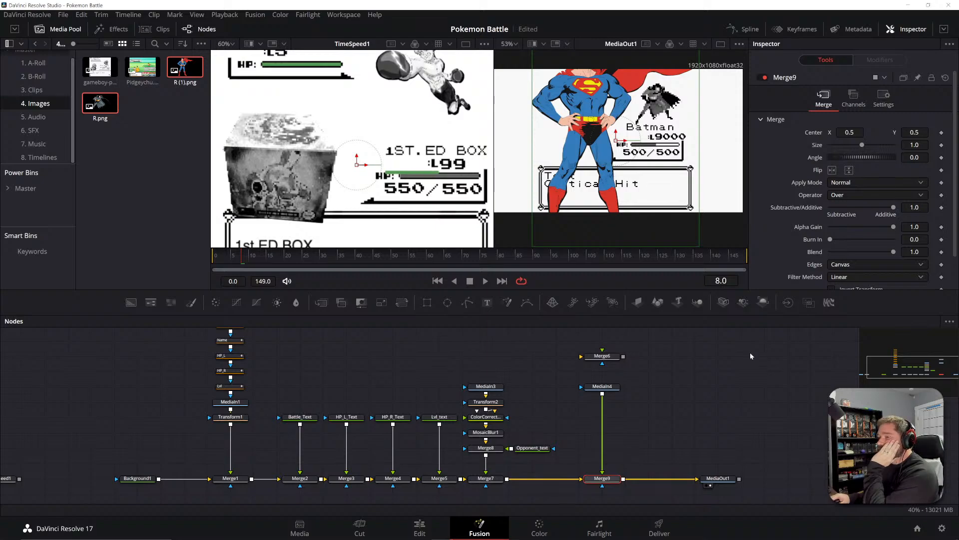
{"action": "left_click_drag", "start_coordinate": [671, 376], "coordinate": [723, 379]}
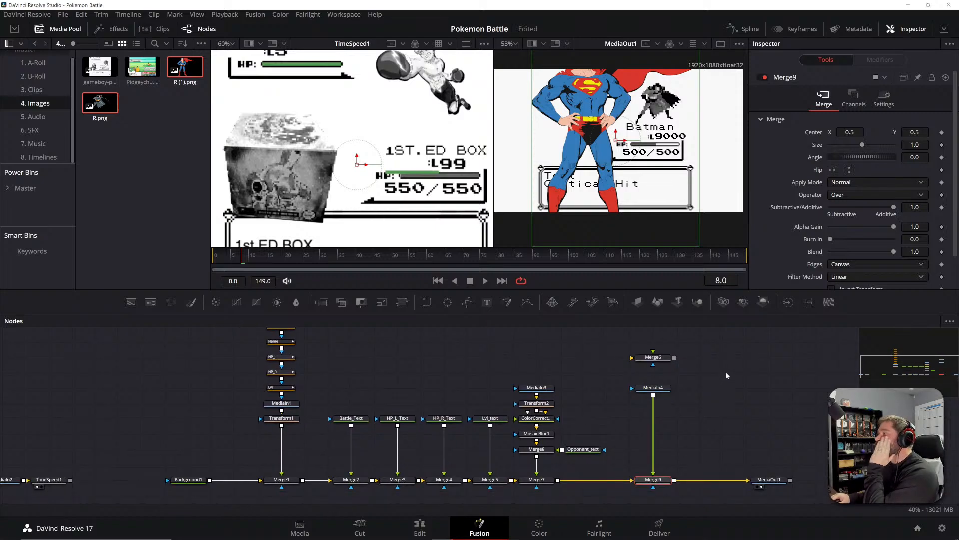
{"action": "left_click", "coordinate": [763, 380]}
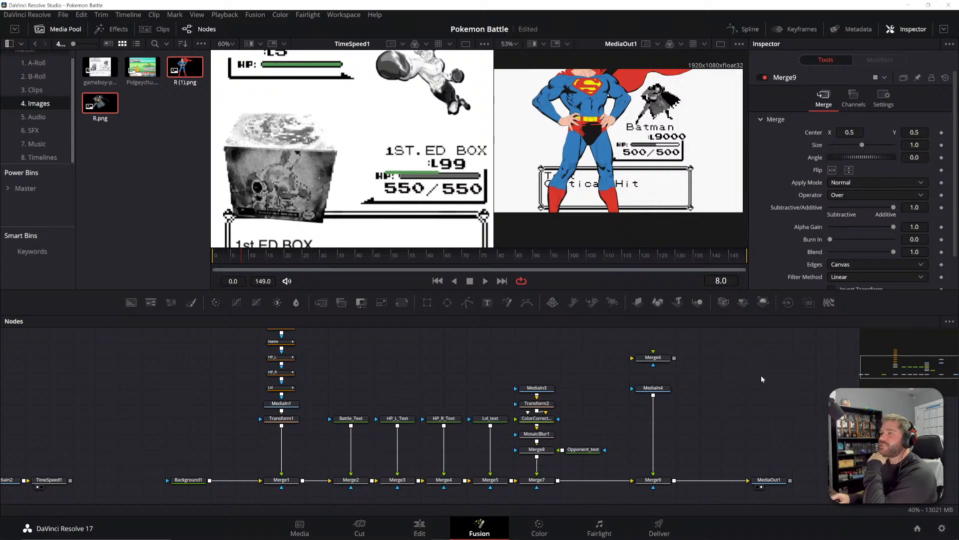
{"action": "left_click_drag", "start_coordinate": [761, 373], "coordinate": [688, 378]}
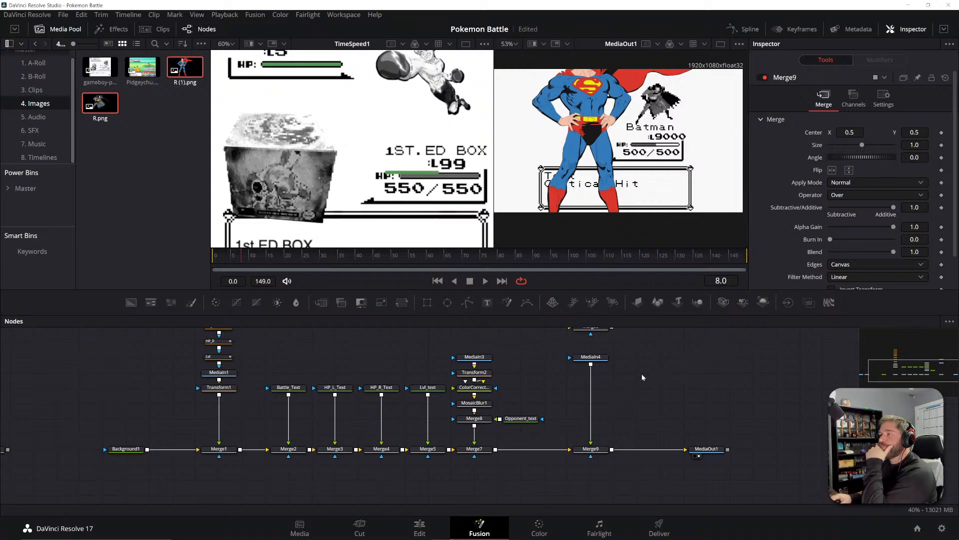
- Copy Batman's Transform2, ColorCorrector1 and MosaicBlur1 nodes and paste them beside the MediaIn4 branch
{"action": "left_click", "coordinate": [598, 359]}
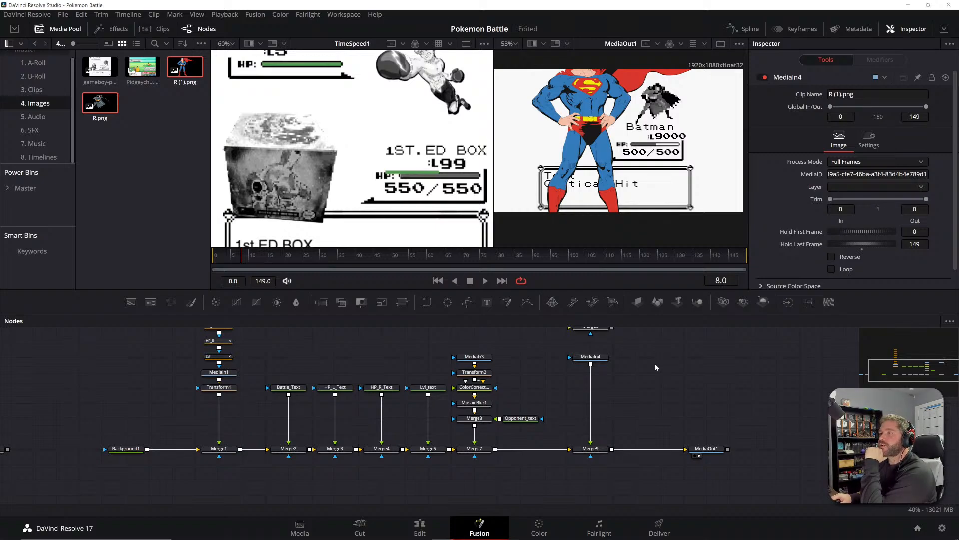
{"action": "left_click_drag", "start_coordinate": [656, 367], "coordinate": [658, 413]}
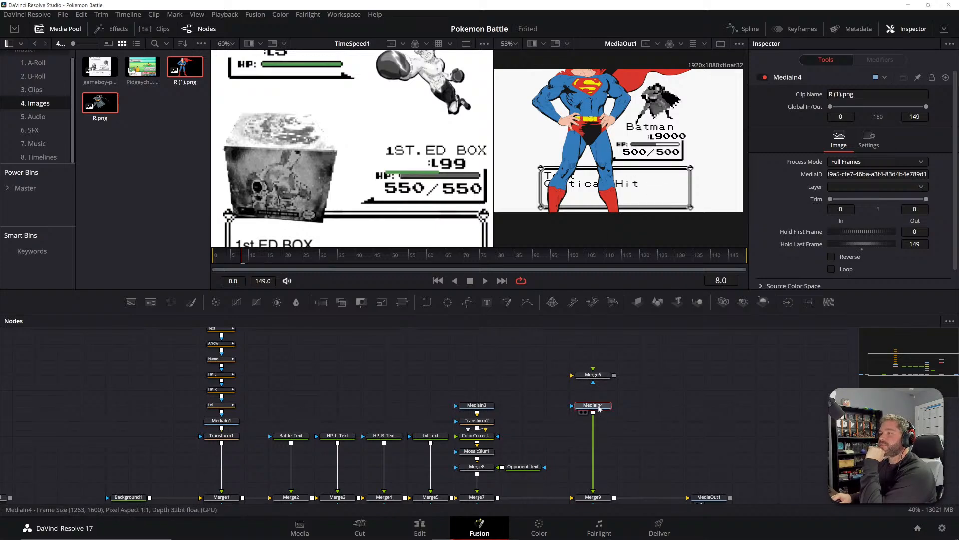
{"action": "left_click_drag", "start_coordinate": [508, 417], "coordinate": [472, 459]}
{"action": "key", "text": "ctrl+c"}
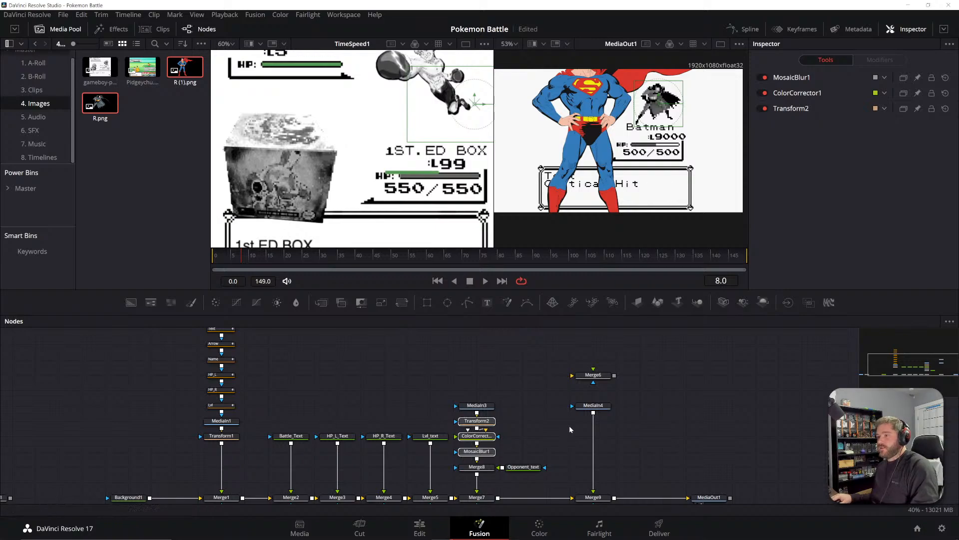
{"action": "key", "text": "ctrl+v"}
{"action": "left_click_drag", "start_coordinate": [568, 425], "coordinate": [641, 443]}
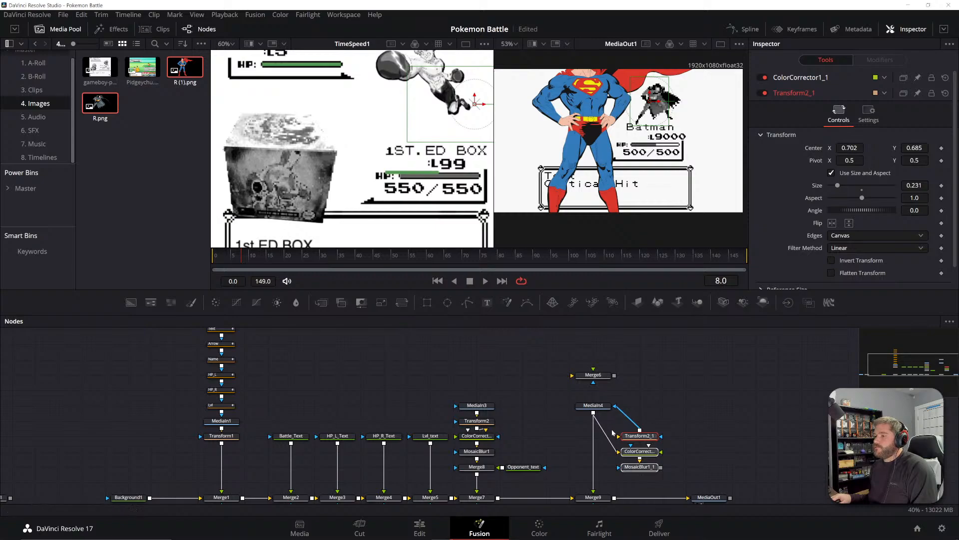
- Disconnect the pasted Transform2_1 and ColorCorrector1_1 nodes from MediaIn4
{"action": "left_click", "coordinate": [610, 441]}
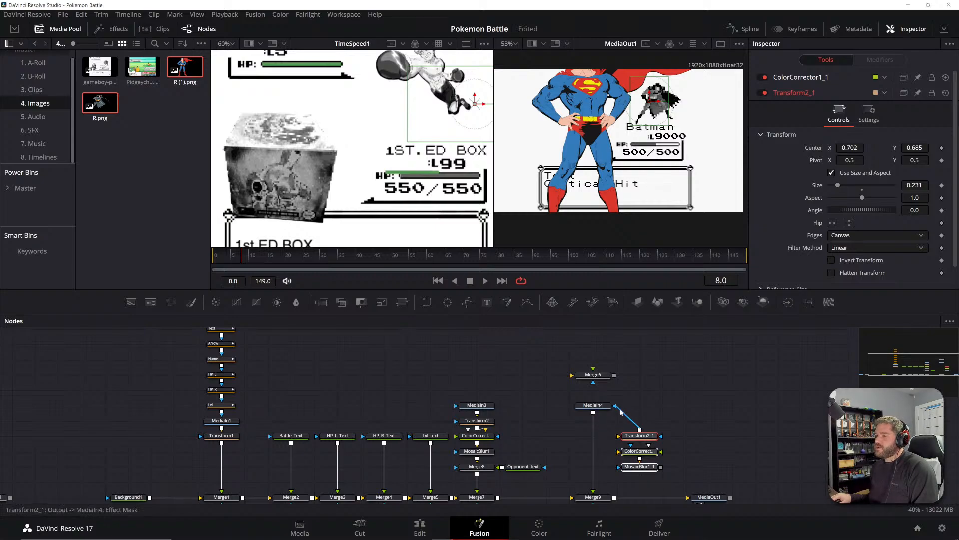
{"action": "left_click", "coordinate": [619, 409]}
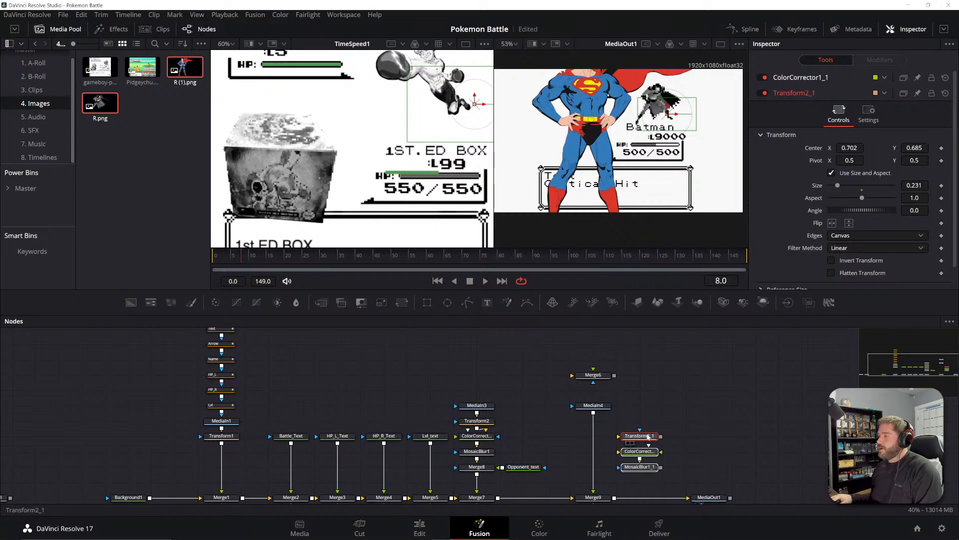
{"action": "left_click", "coordinate": [697, 418]}
{"action": "left_click_drag", "start_coordinate": [678, 449], "coordinate": [652, 430]}
{"action": "scroll", "coordinate": [614, 428], "scroll_direction": "up", "scroll_amount": 1}
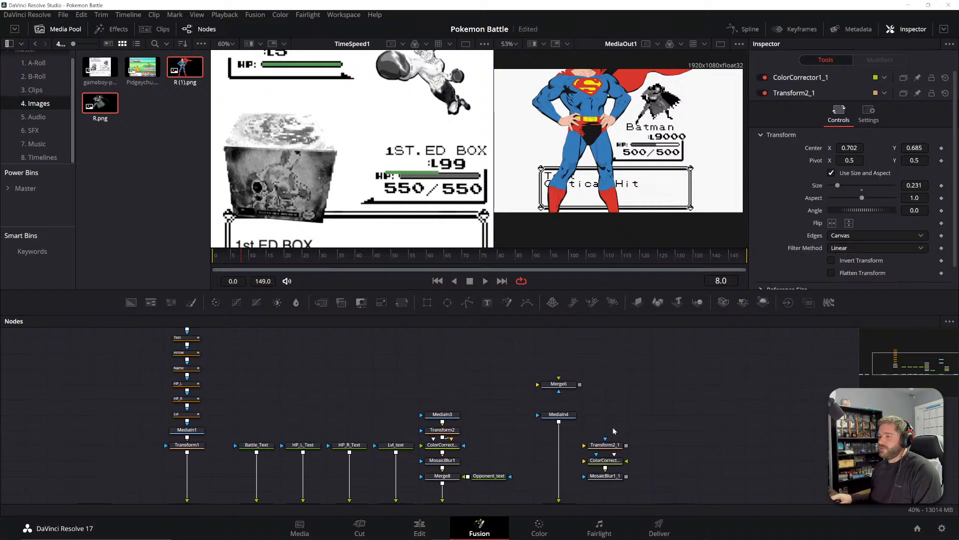
{"action": "scroll", "coordinate": [614, 428], "scroll_direction": "down", "scroll_amount": 1}
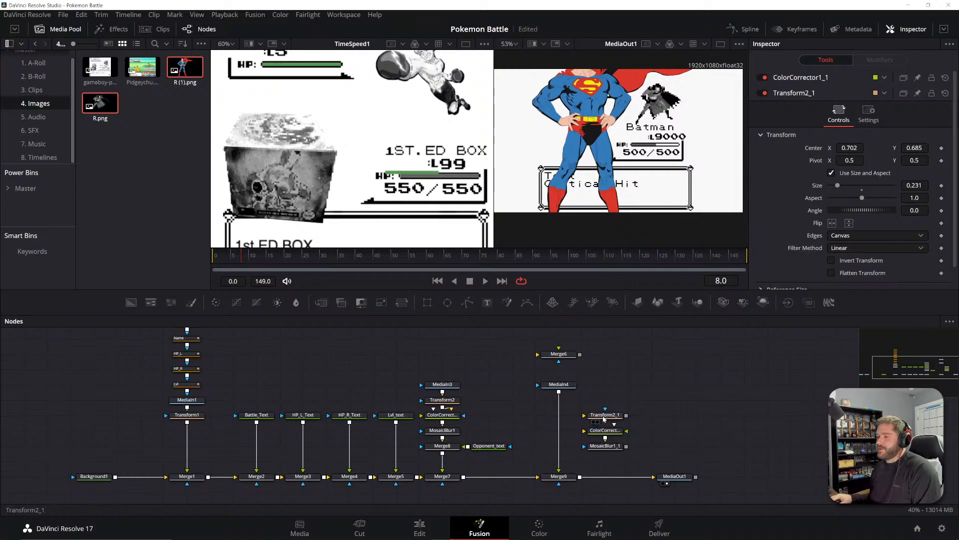
- Insert Transform2_1, ColorCorrector1_1 and MosaicBlur1_1 in that order between MediaIn4 and Merge9
{"action": "left_click_drag", "start_coordinate": [605, 415], "coordinate": [561, 406]}
{"action": "left_click_drag", "start_coordinate": [605, 431], "coordinate": [559, 415]}
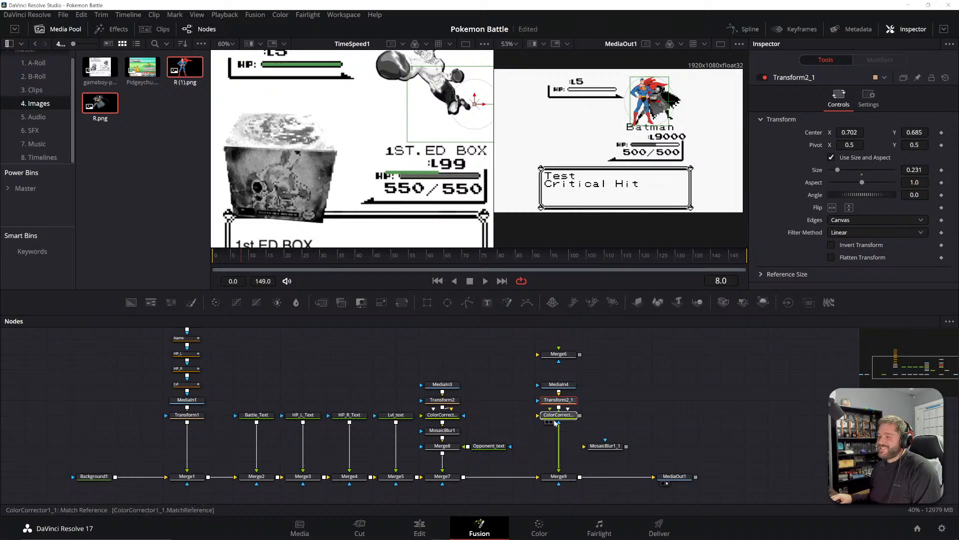
{"action": "left_click_drag", "start_coordinate": [605, 446], "coordinate": [560, 431]}
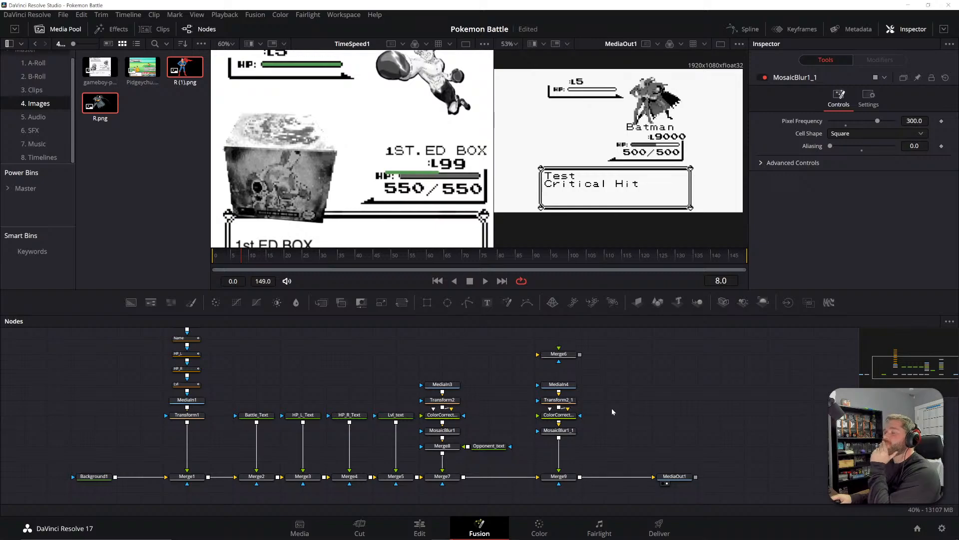
- Scale Superman to 0.47 in Transform2_1 and center him at about X 0.312, Y 0.414, then check his pixelation
{"action": "left_click", "coordinate": [570, 400]}
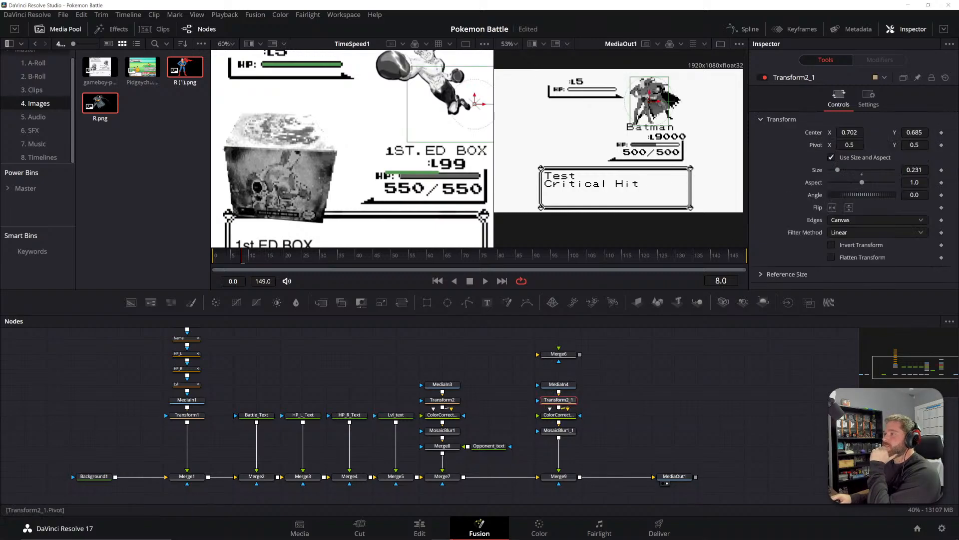
{"action": "left_click_drag", "start_coordinate": [652, 100], "coordinate": [576, 141]}
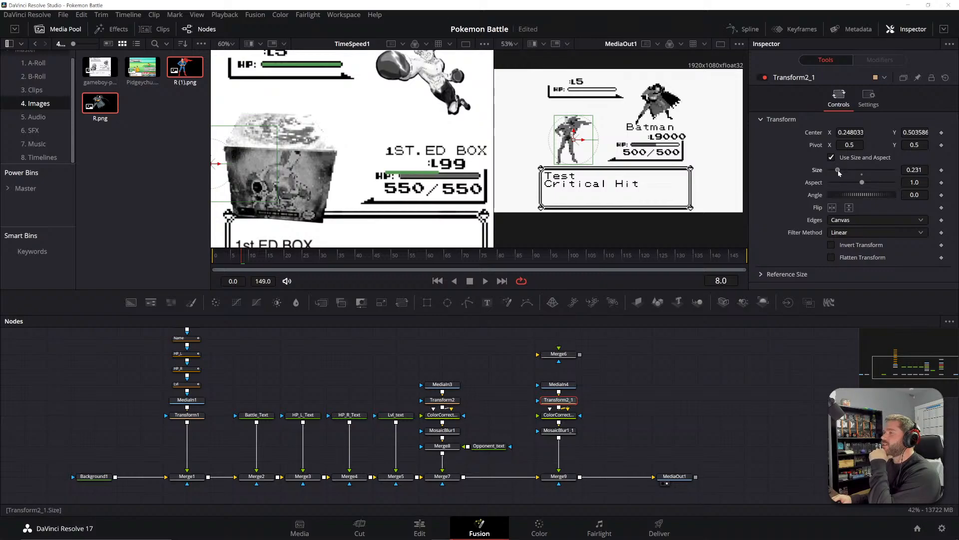
{"action": "left_click_drag", "start_coordinate": [838, 170], "coordinate": [844, 172]}
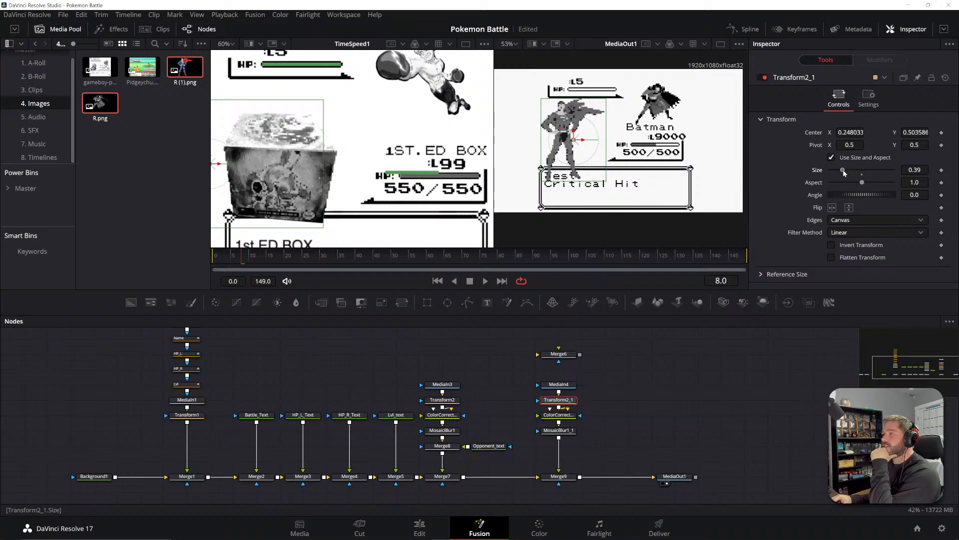
{"action": "left_click_drag", "start_coordinate": [845, 173], "coordinate": [847, 173]}
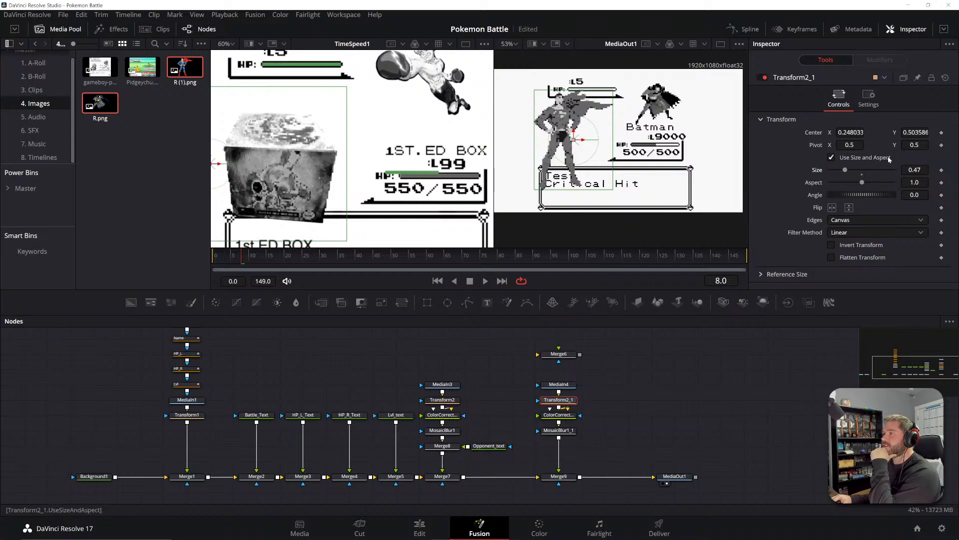
{"action": "left_click_drag", "start_coordinate": [850, 133], "coordinate": [869, 132]}
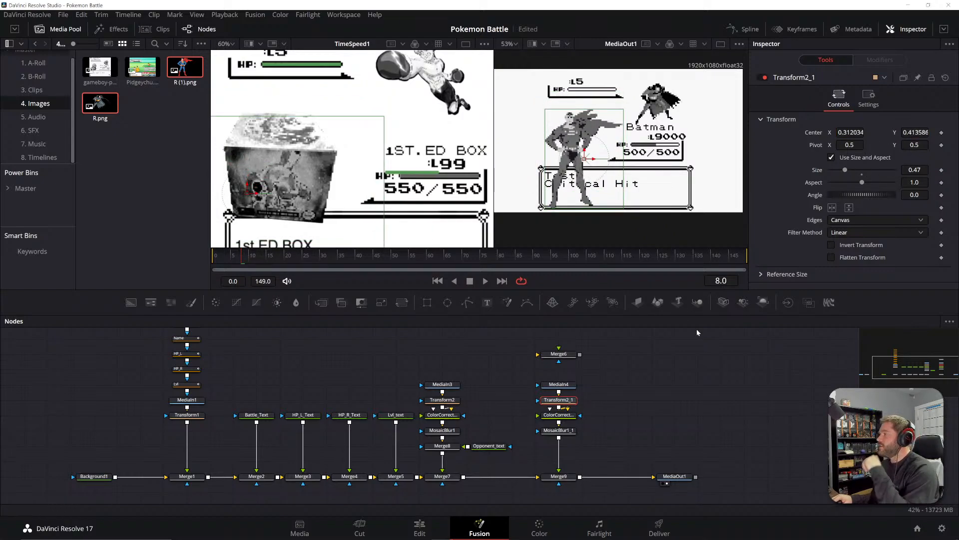
{"action": "left_click", "coordinate": [700, 353]}
{"action": "left_click", "coordinate": [566, 432]}
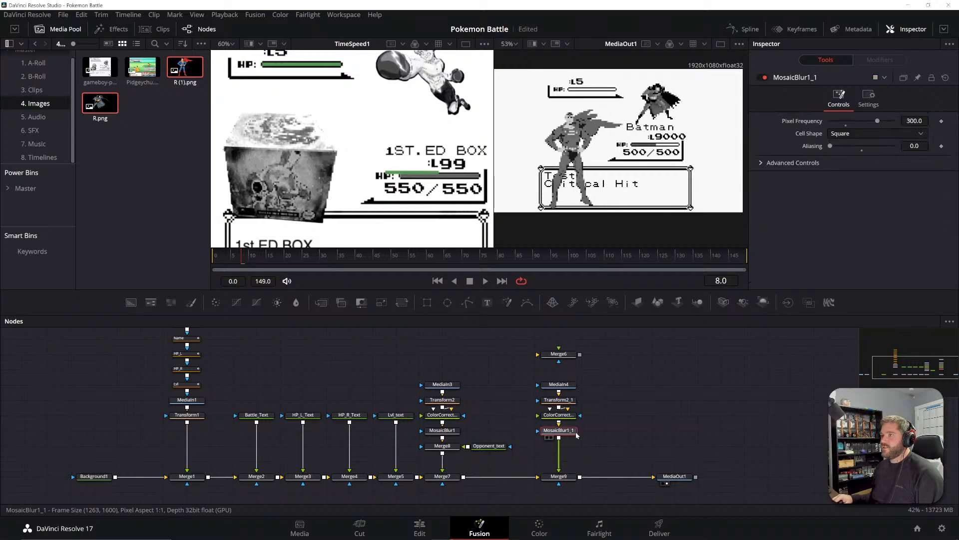
{"action": "scroll", "coordinate": [590, 134], "scroll_direction": "up", "scroll_amount": 2}
{"action": "scroll", "coordinate": [590, 134], "scroll_direction": "down", "scroll_amount": 2}
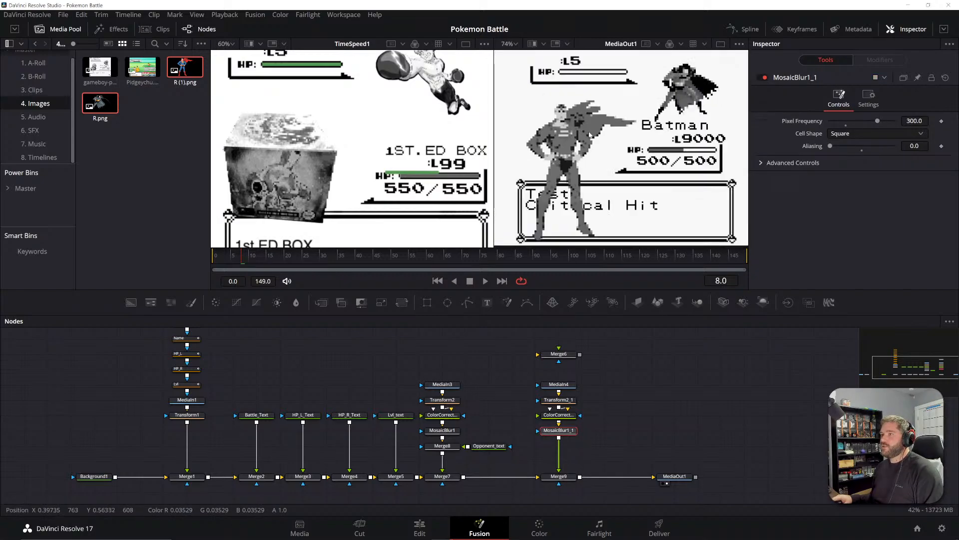
{"action": "left_click", "coordinate": [645, 382]}
- Delete the unused Merge6 node and connect a new Rectangle mask to MediaIn4
{"action": "left_click", "coordinate": [575, 353]}
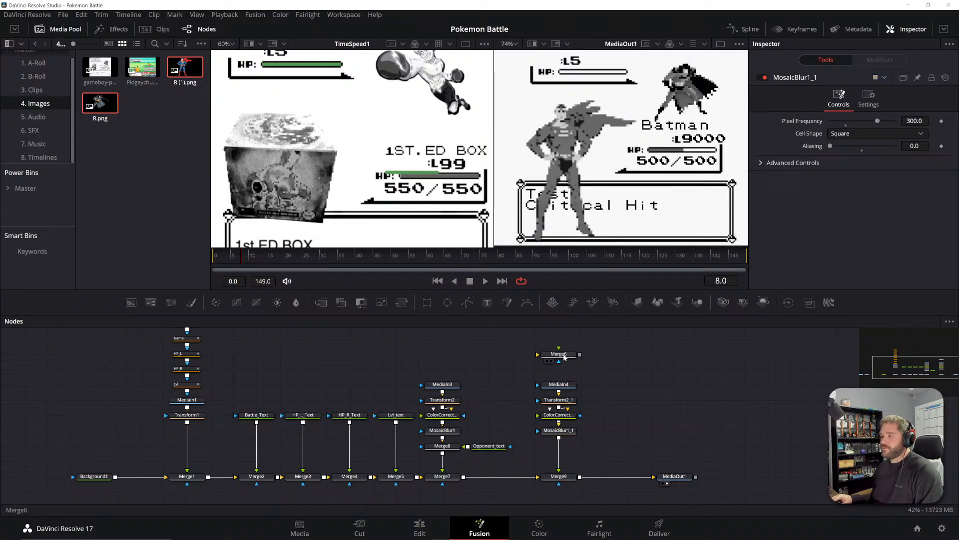
{"action": "key", "text": "Delete"}
{"action": "left_click", "coordinate": [426, 302]}
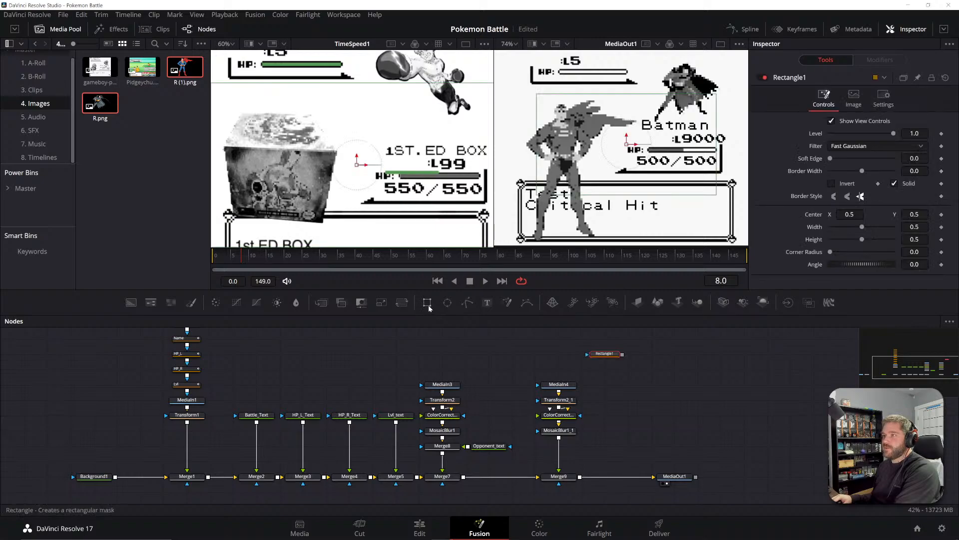
{"action": "left_click_drag", "start_coordinate": [625, 357], "coordinate": [541, 391]}
{"action": "left_click_drag", "start_coordinate": [622, 353], "coordinate": [570, 382]}
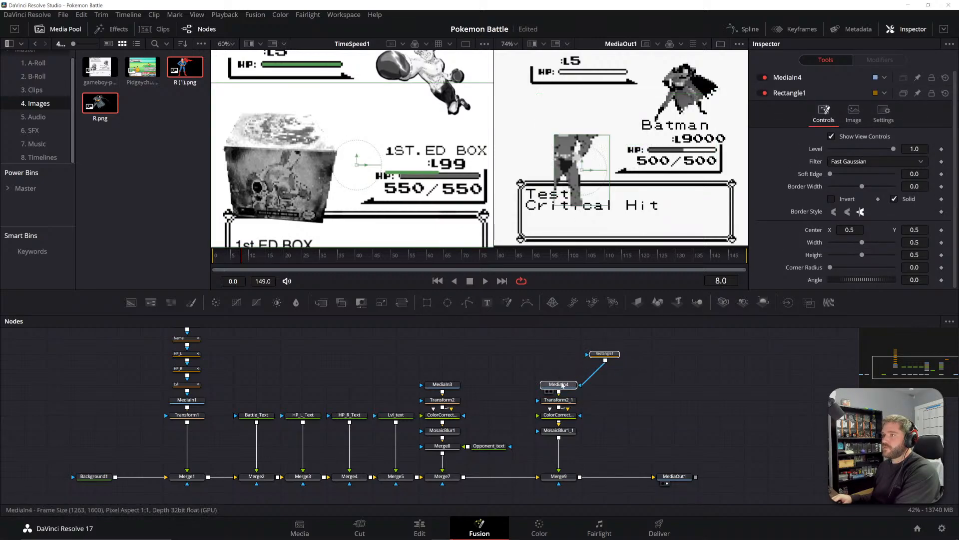
- Resize Superman's rectangle mask to about 1.19 by 1.06 and center it near X 0.379, Y 1.022 to crop his legs above the text box
{"action": "left_click_drag", "start_coordinate": [589, 135], "coordinate": [587, 72]}
{"action": "left_click_drag", "start_coordinate": [555, 120], "coordinate": [519, 120]}
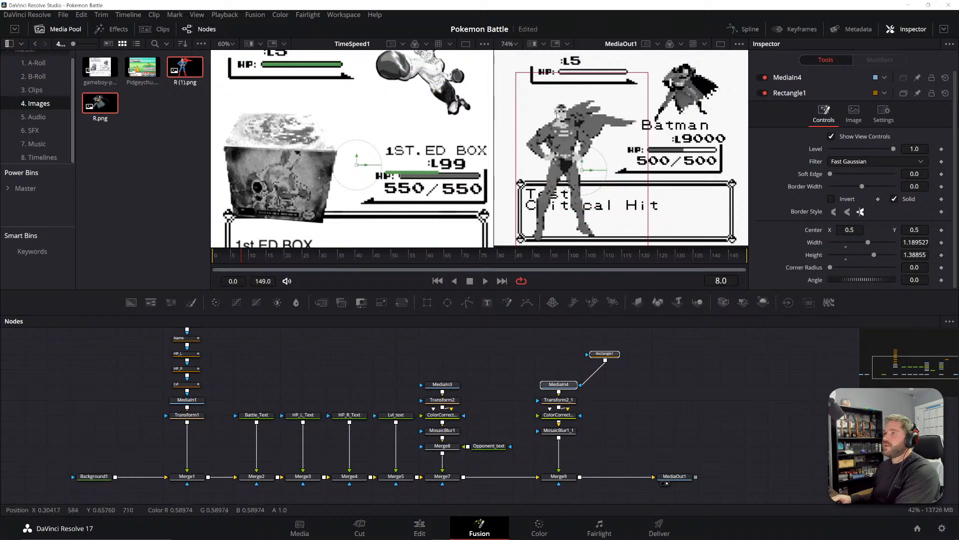
{"action": "scroll", "coordinate": [567, 82], "scroll_direction": "down", "scroll_amount": 2}
{"action": "left_click_drag", "start_coordinate": [581, 238], "coordinate": [581, 215]}
{"action": "left_click_drag", "start_coordinate": [583, 135], "coordinate": [569, 68]}
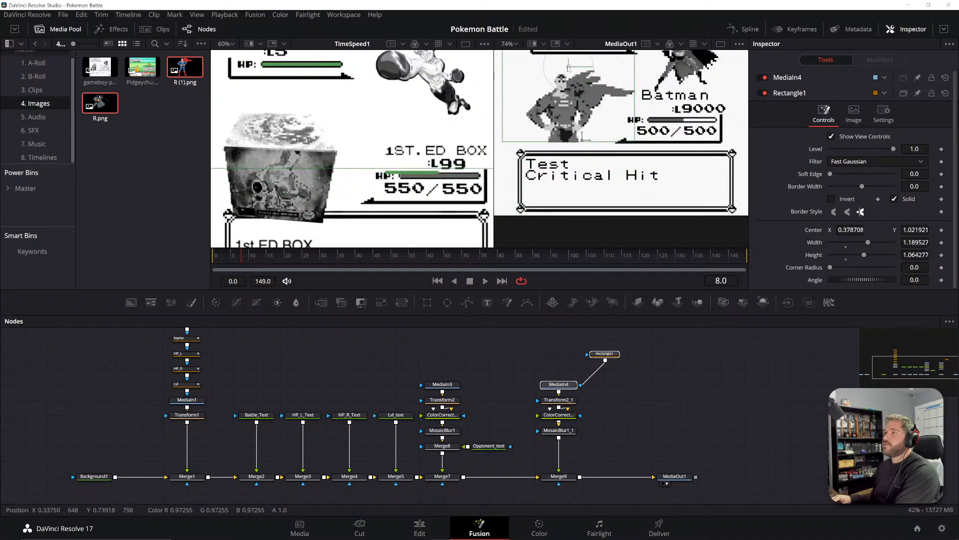
{"action": "left_click", "coordinate": [749, 431]}
{"action": "left_click_drag", "start_coordinate": [643, 214], "coordinate": [639, 255]}
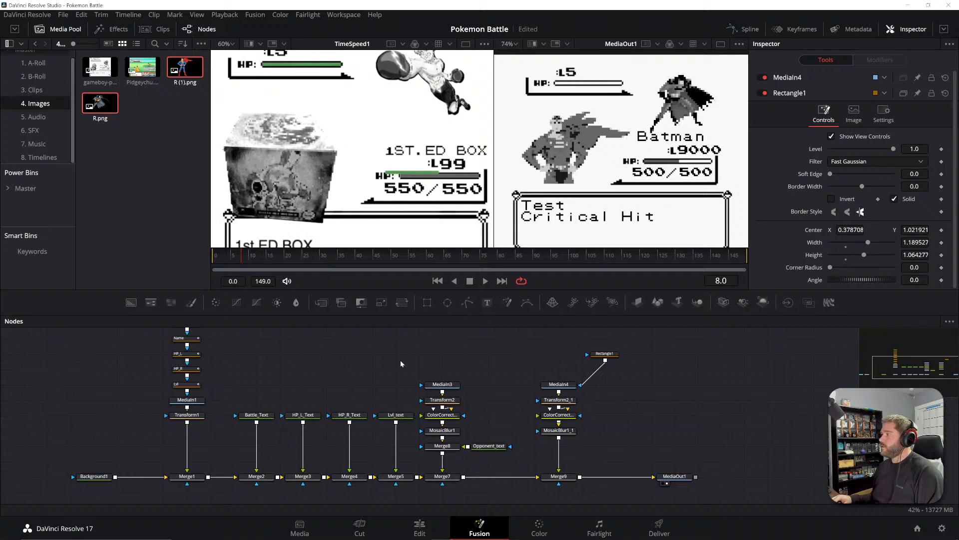
- Review the Name mask and its settings in the mask chain above MediaIn1
{"action": "scroll", "coordinate": [402, 381], "scroll_direction": "left", "scroll_amount": 5}
{"action": "scroll", "coordinate": [510, 381], "scroll_direction": "up", "scroll_amount": 2}
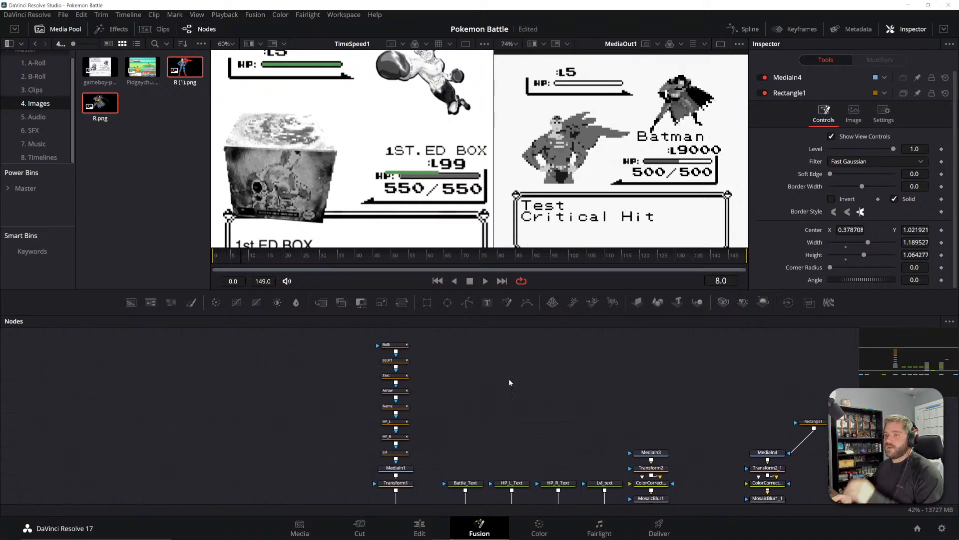
{"action": "left_click", "coordinate": [398, 409]}
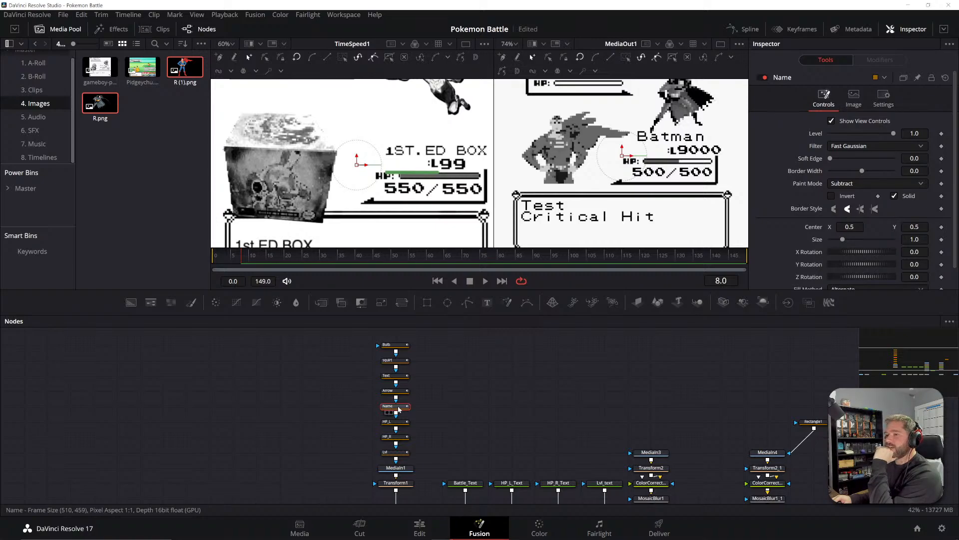
{"action": "left_click", "coordinate": [663, 417]}
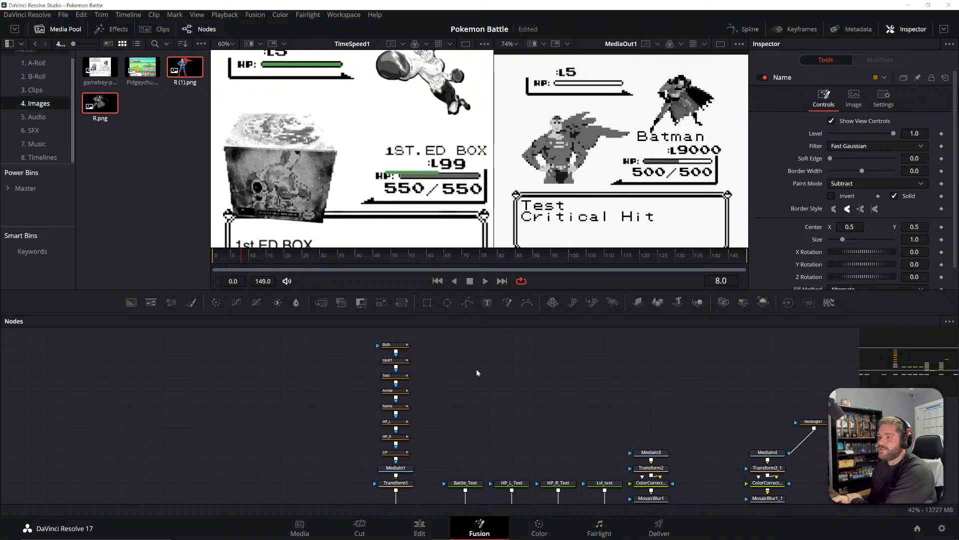
{"action": "left_click_drag", "start_coordinate": [443, 371], "coordinate": [439, 384]}
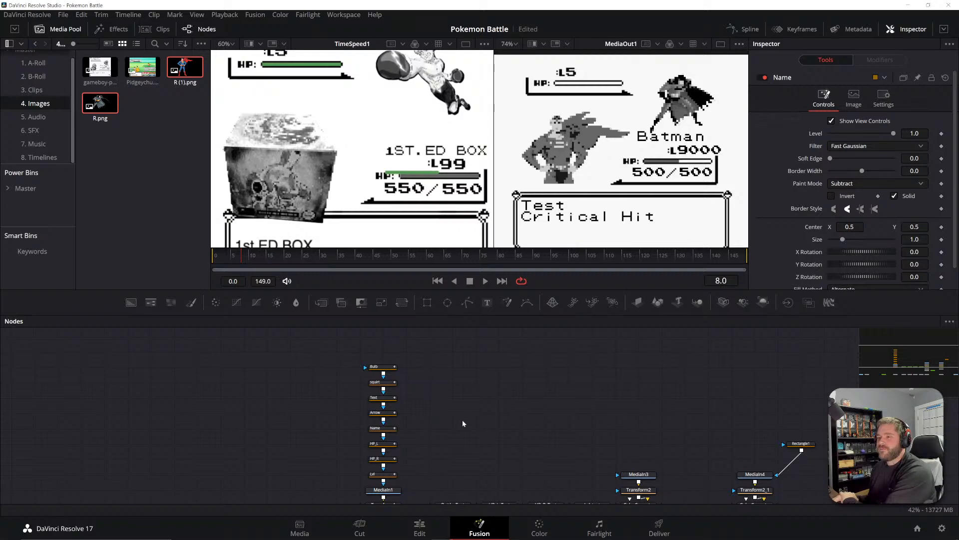
{"action": "scroll", "coordinate": [502, 405], "scroll_direction": "down", "scroll_amount": 2}
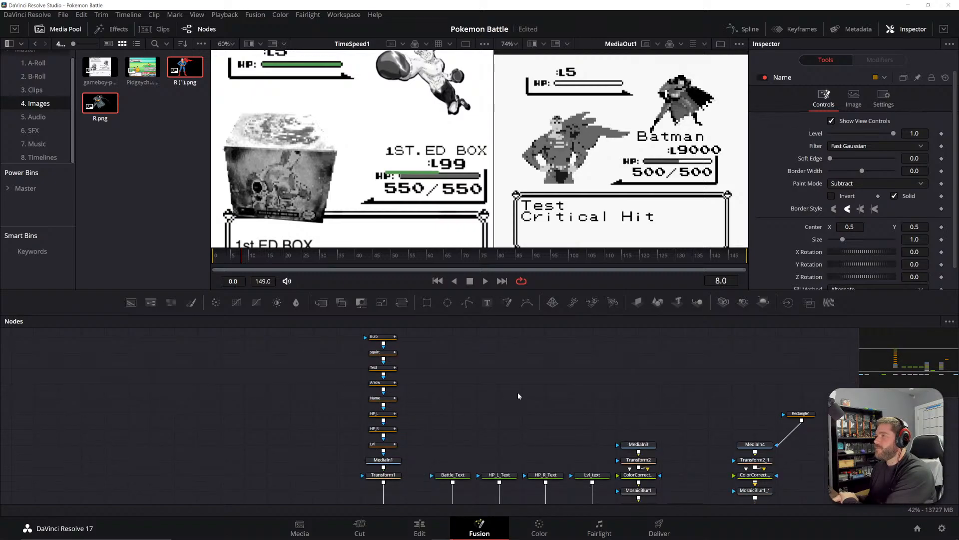
{"action": "left_click_drag", "start_coordinate": [531, 379], "coordinate": [505, 387]}
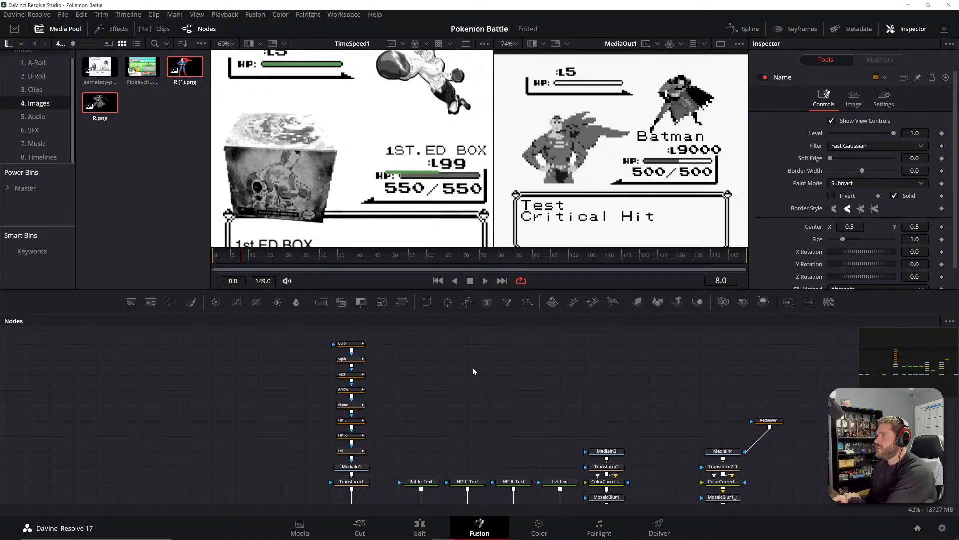
{"action": "left_click_drag", "start_coordinate": [493, 387], "coordinate": [458, 384]}
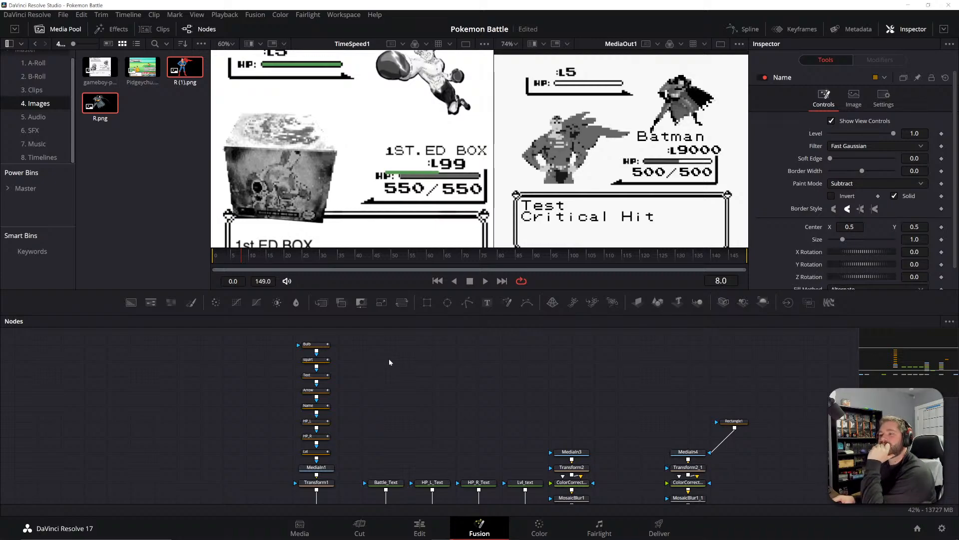
{"action": "left_click_drag", "start_coordinate": [415, 407], "coordinate": [410, 400]}
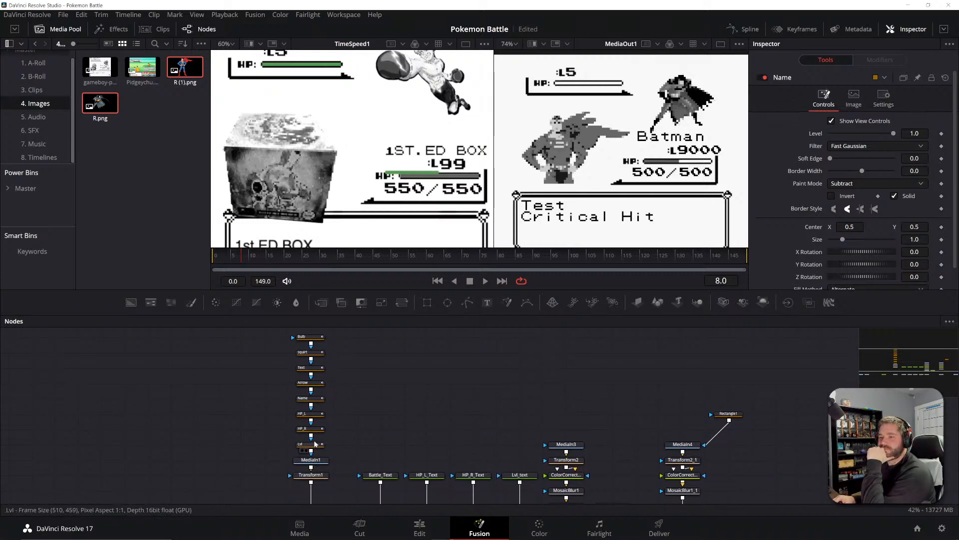
{"action": "mouse_move", "coordinate": [311, 447]}
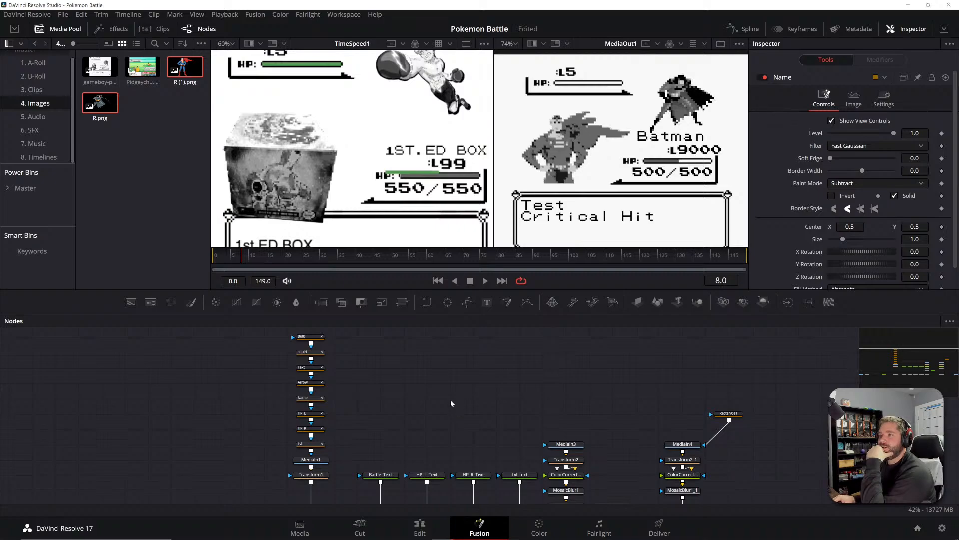
- Disable the Bulb mask and re-enable it to check its effect on the composited battle scene
{"action": "left_click_drag", "start_coordinate": [338, 382], "coordinate": [373, 392]}
{"action": "left_click", "coordinate": [358, 379]}
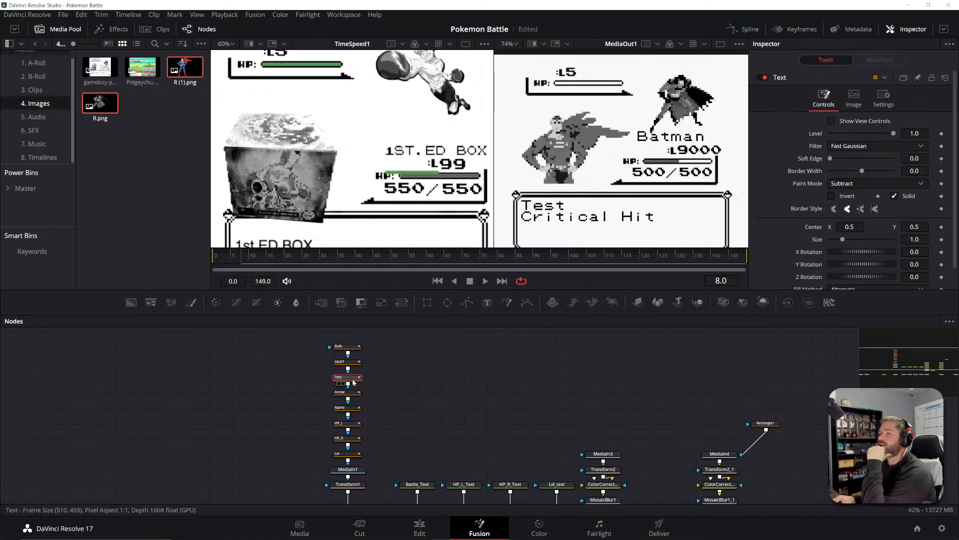
{"action": "left_click", "coordinate": [345, 346]}
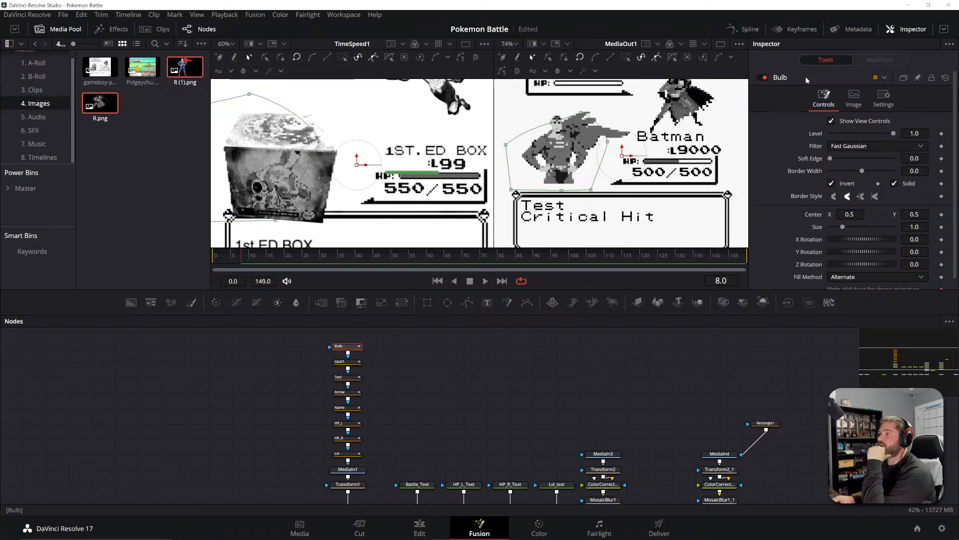
{"action": "left_click", "coordinate": [764, 78]}
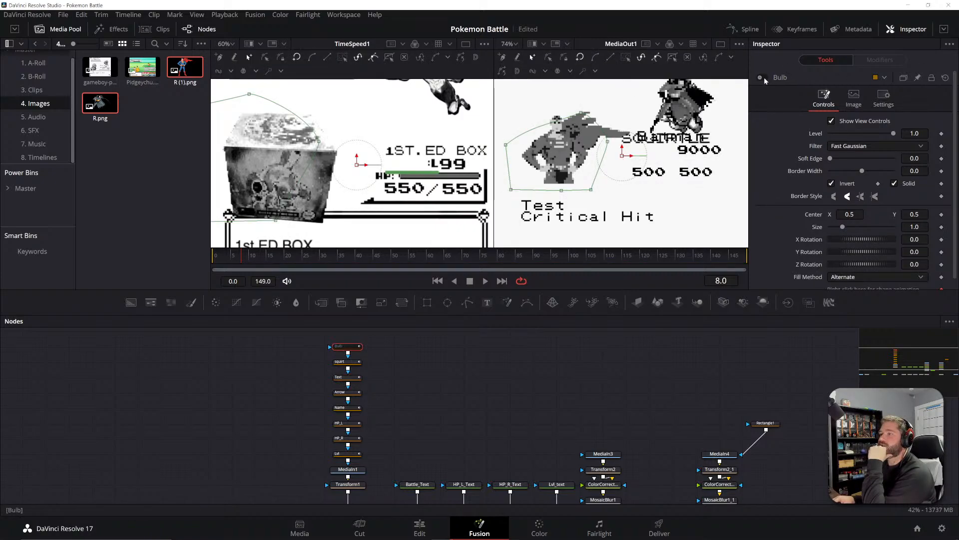
{"action": "left_click", "coordinate": [759, 77]}
{"action": "left_click", "coordinate": [458, 375]}
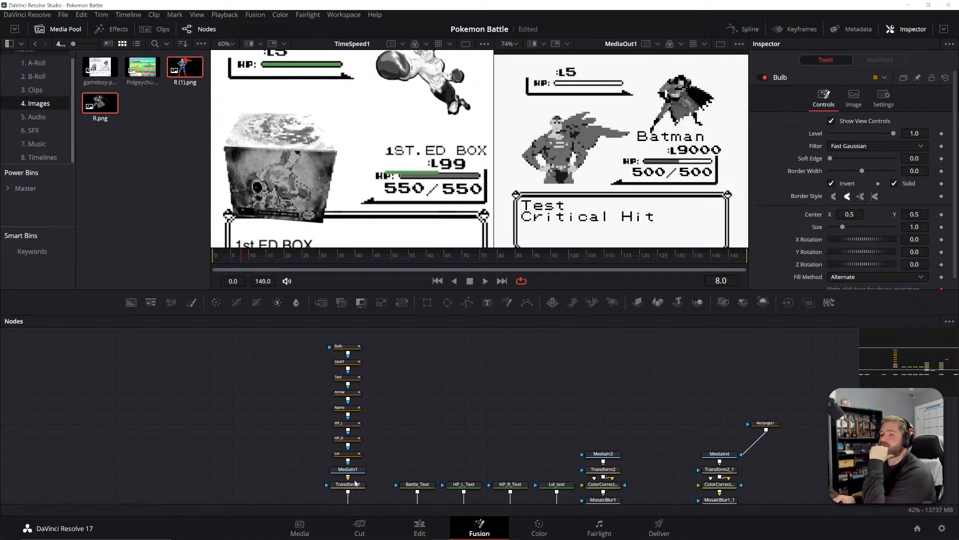
- View MediaIn1 beside MediaOut1 and toggle the Bulb mask off and on to examine its cutout in the reference art
{"action": "left_click", "coordinate": [336, 476]}
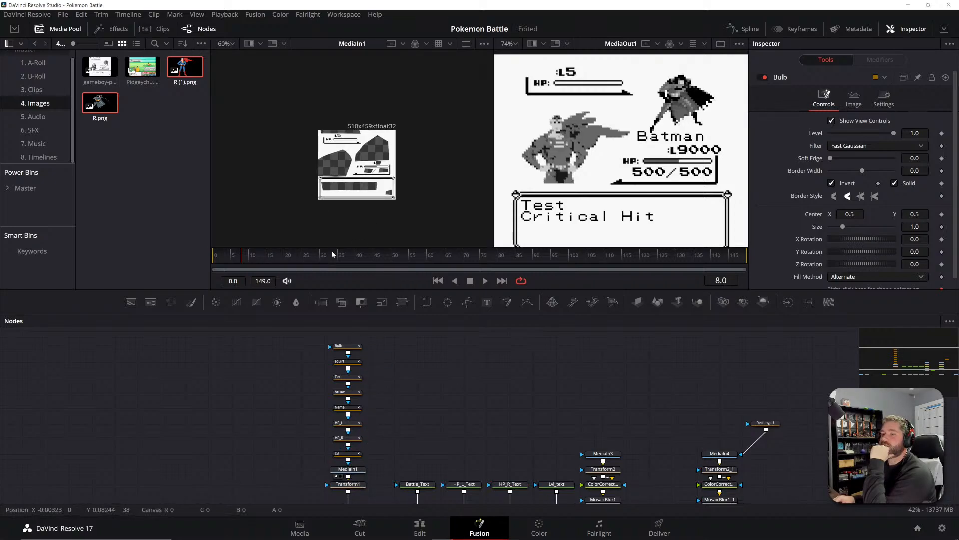
{"action": "left_click", "coordinate": [344, 346]}
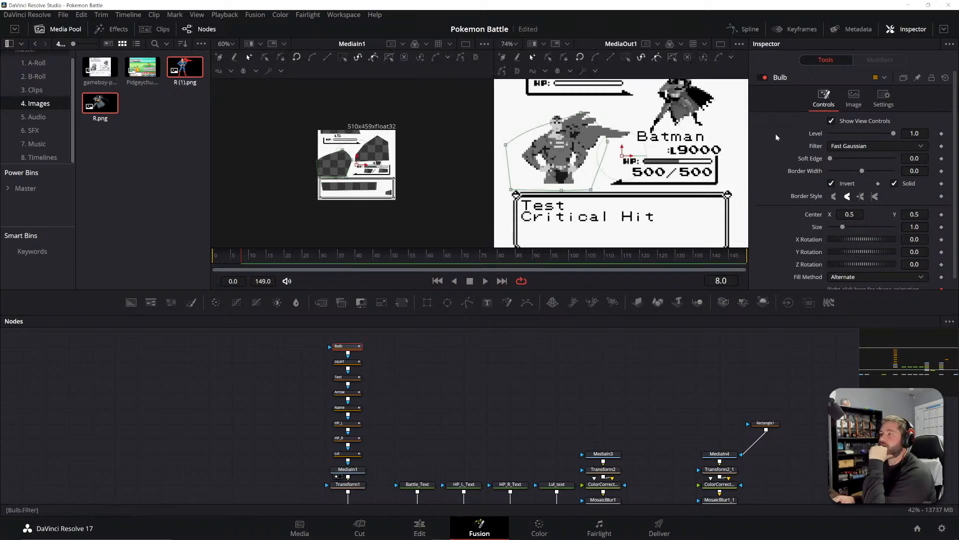
{"action": "left_click", "coordinate": [765, 78]}
{"action": "left_click", "coordinate": [763, 79]}
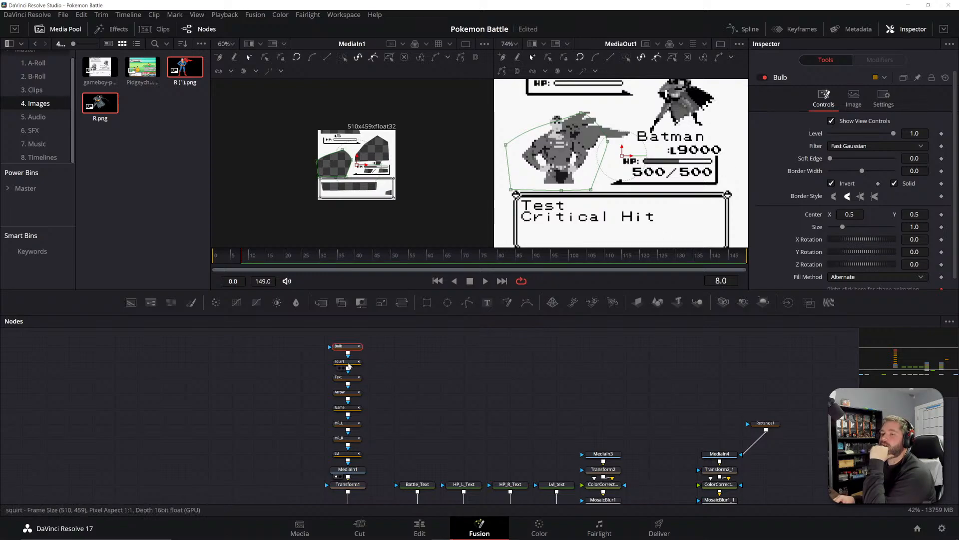
- Try detaching the Bulb mask from the squirt mask and restore the original mask chain
{"action": "left_click", "coordinate": [349, 363]}
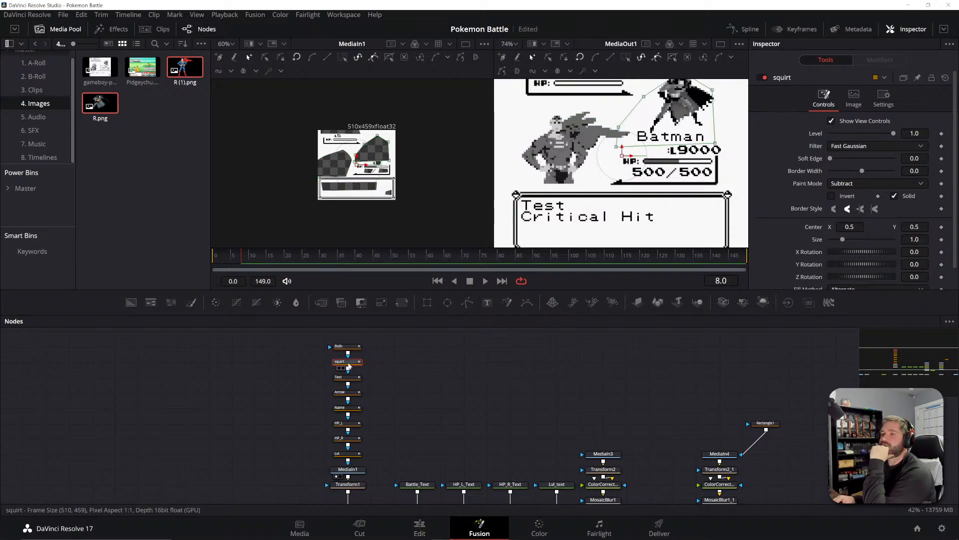
{"action": "mouse_move", "coordinate": [348, 347]}
{"action": "left_mouse_down"}
{"action": "mouse_move", "coordinate": [349, 331]}
{"action": "mouse_move", "coordinate": [346, 347]}
{"action": "left_mouse_up"}
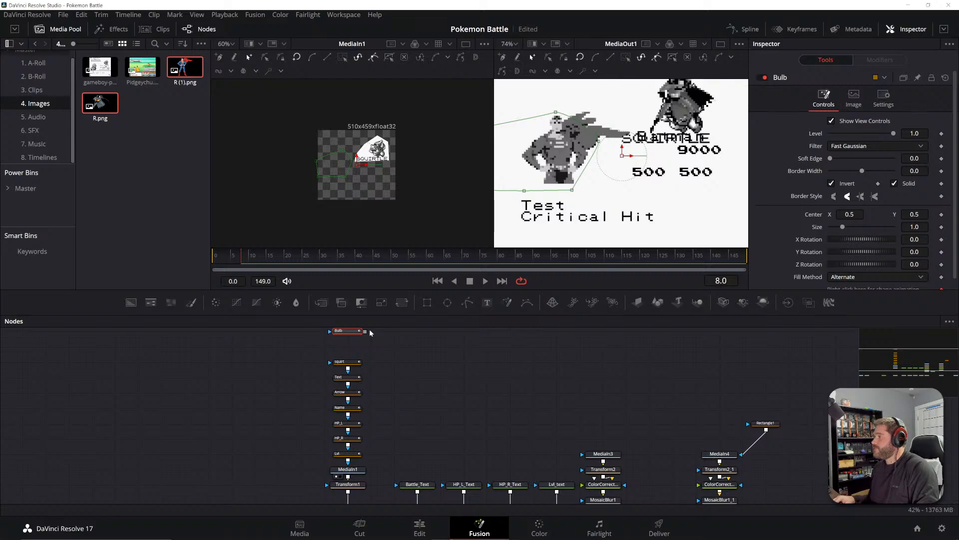
{"action": "key", "text": "ctrl+z"}
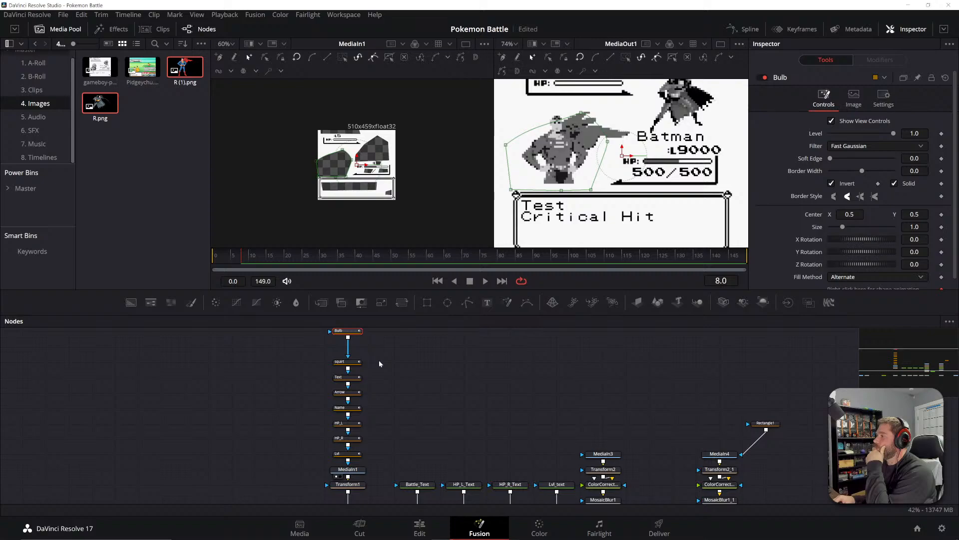
{"action": "key", "text": "ctrl+z"}
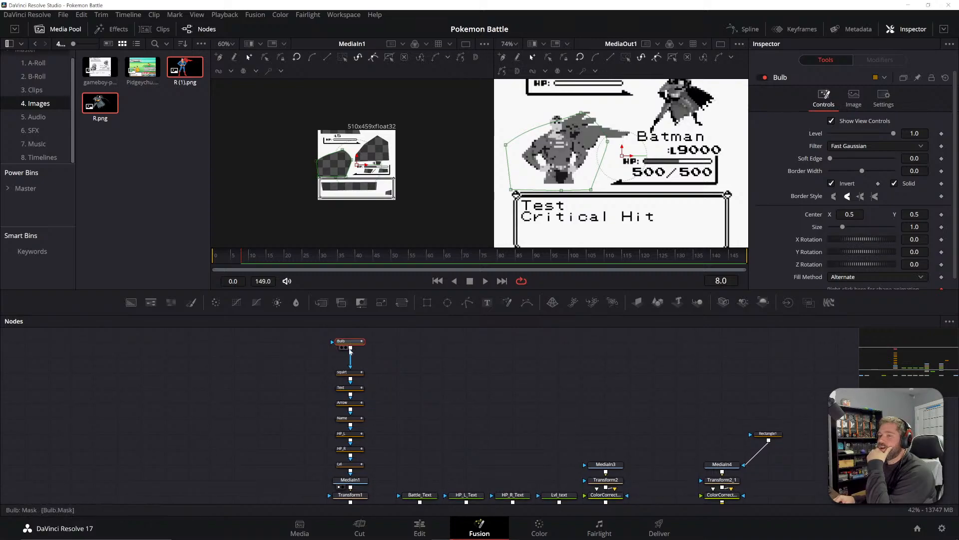
{"action": "left_click", "coordinate": [376, 358]}
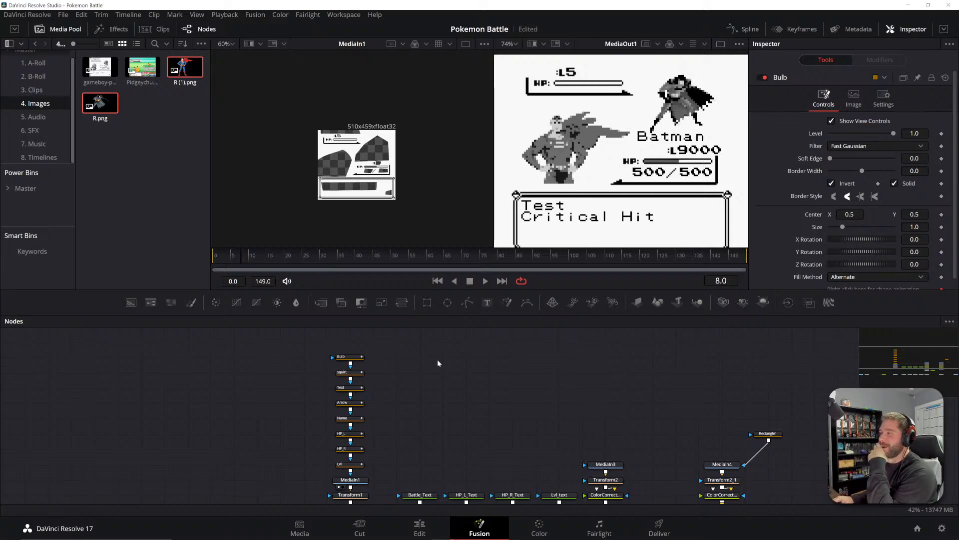
{"action": "left_click_drag", "start_coordinate": [475, 400], "coordinate": [459, 372]}
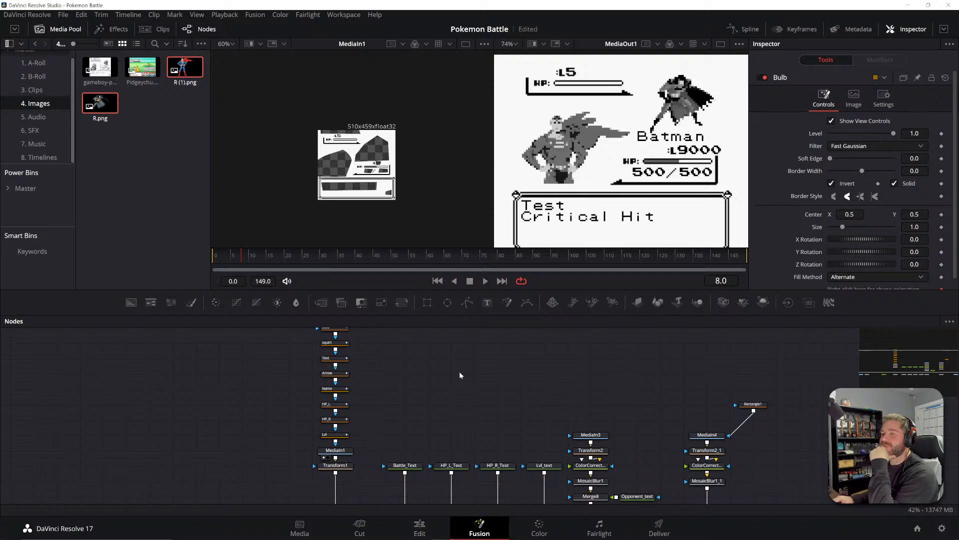
{"action": "left_click_drag", "start_coordinate": [385, 396], "coordinate": [445, 387]}
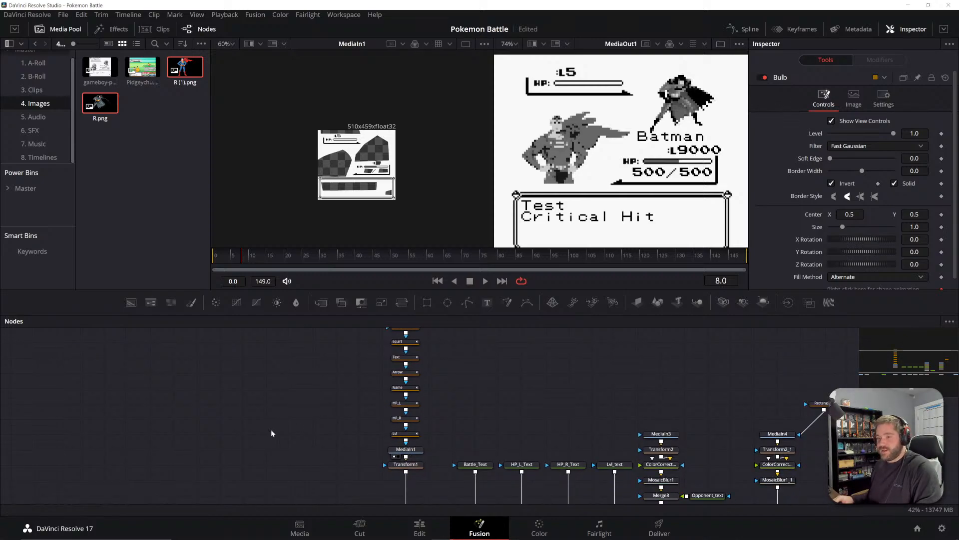
{"action": "key", "text": "ctrl+v"}
{"action": "left_click", "coordinate": [286, 444]}
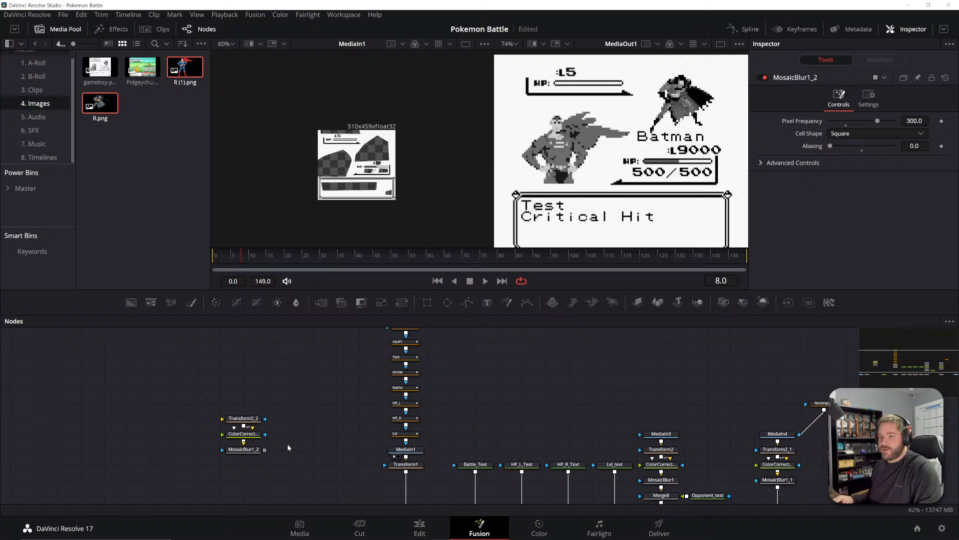
- Preview the original battle image through a temporary copy of MediaIn1, and delete that copy
{"action": "left_click", "coordinate": [402, 450]}
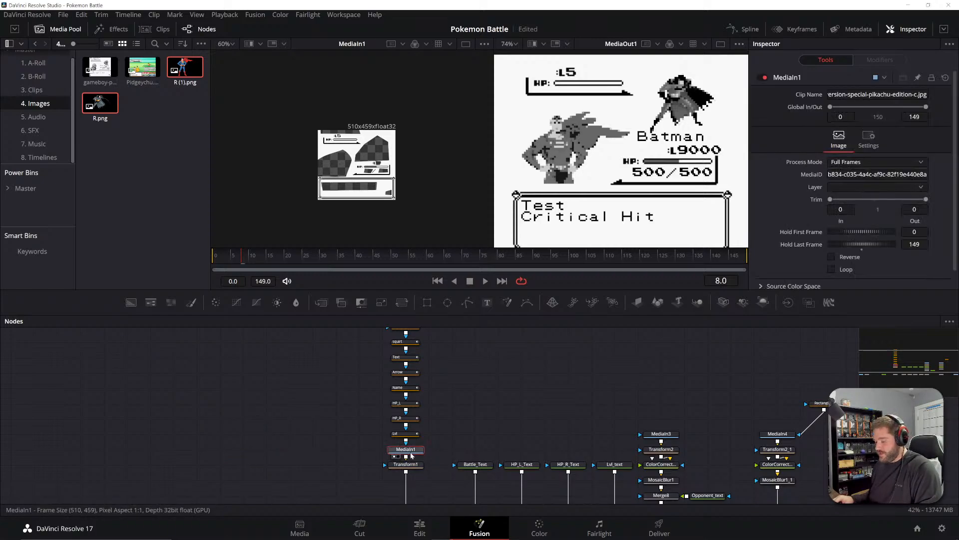
{"action": "key", "text": "ctrl+c"}
{"action": "key", "text": "ctrl+v"}
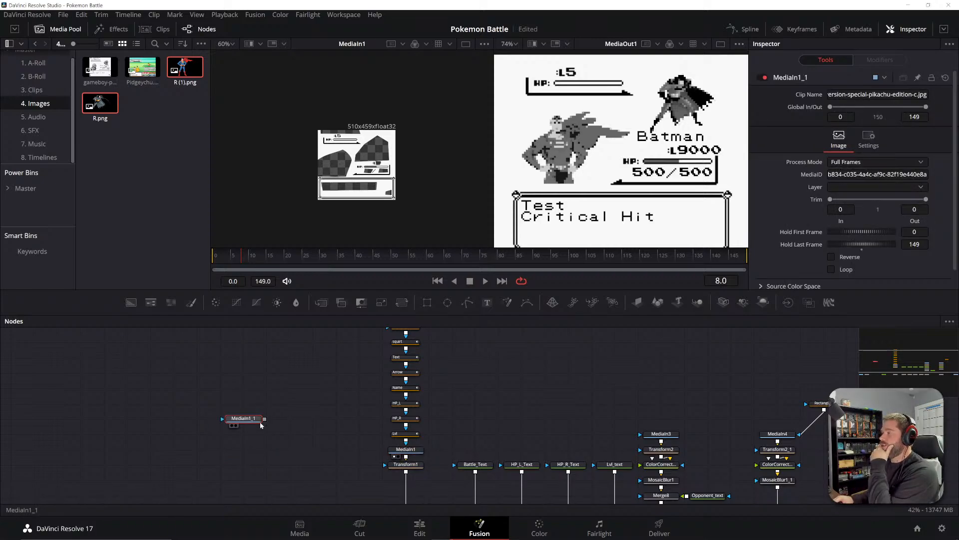
{"action": "left_click_drag", "start_coordinate": [243, 422], "coordinate": [403, 109]}
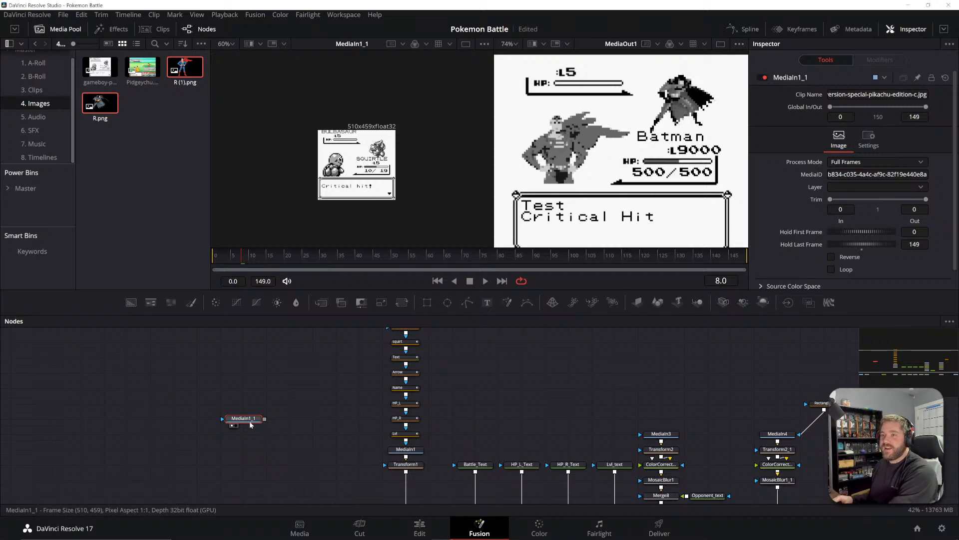
{"action": "key", "text": "Delete"}
{"action": "left_click_drag", "start_coordinate": [523, 392], "coordinate": [452, 410]}
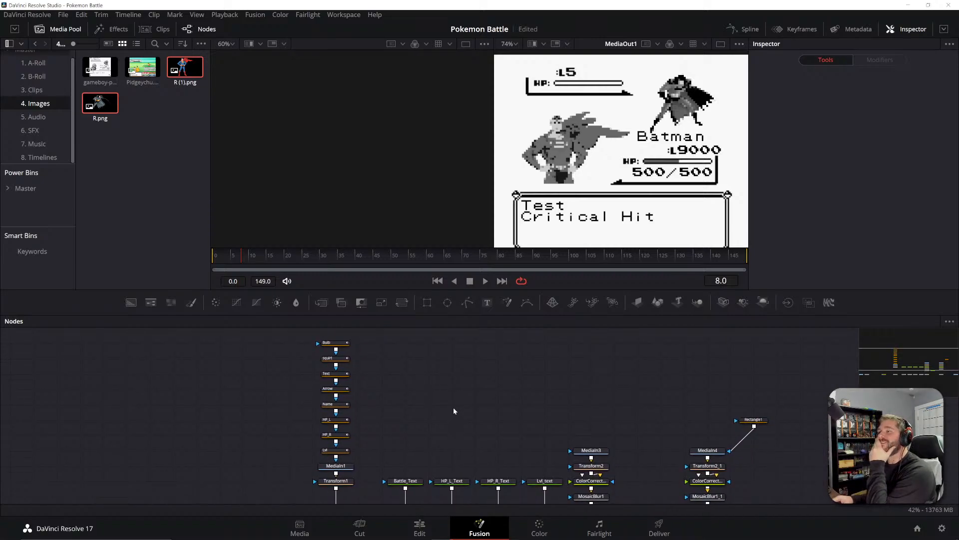
{"action": "left_click_drag", "start_coordinate": [516, 429], "coordinate": [431, 408]}
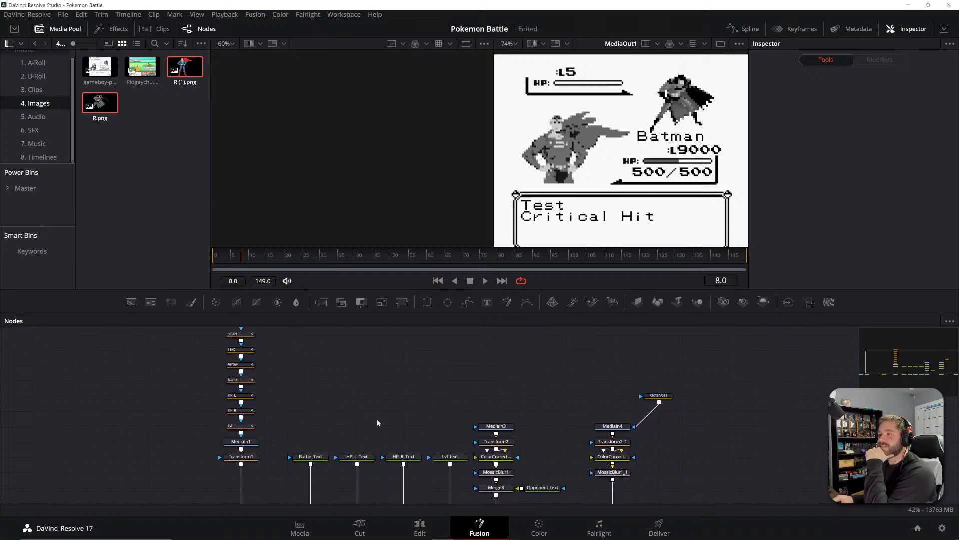
{"action": "left_click_drag", "start_coordinate": [378, 423], "coordinate": [399, 454]}
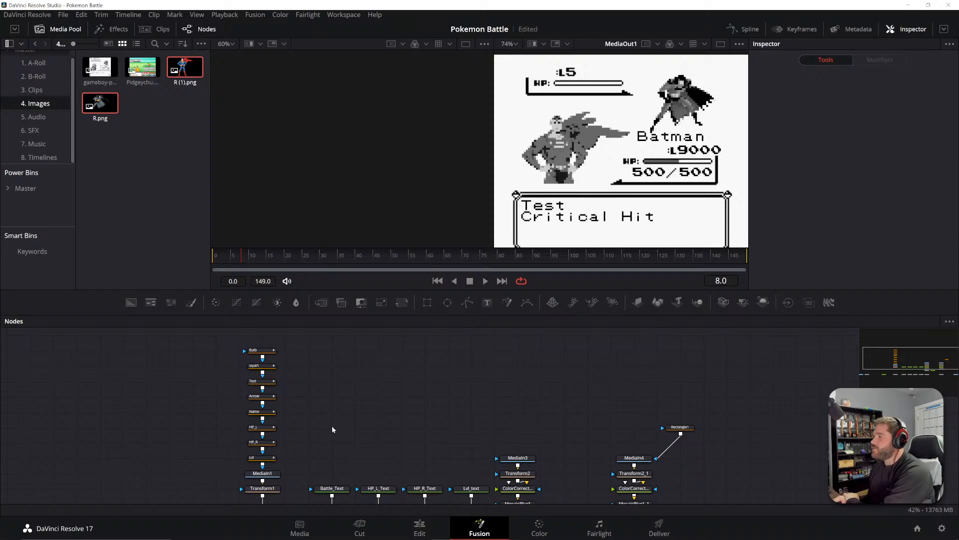
{"action": "left_click_drag", "start_coordinate": [312, 431], "coordinate": [333, 427]}
{"action": "mouse_move", "coordinate": [418, 432]}
{"action": "left_mouse_down"}
{"action": "mouse_move", "coordinate": [395, 407]}
{"action": "mouse_move", "coordinate": [413, 417]}
{"action": "mouse_move", "coordinate": [403, 424]}
{"action": "left_mouse_up"}
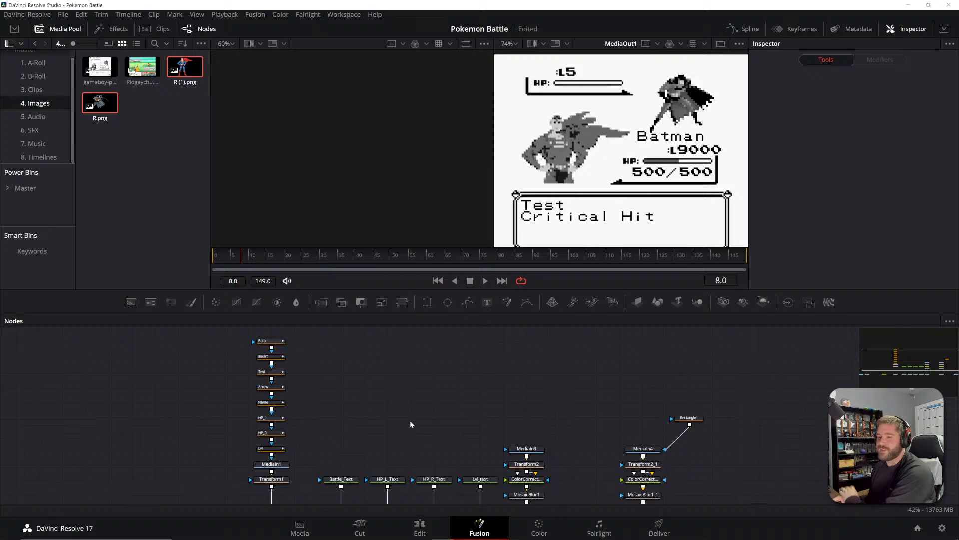
{"action": "left_click_drag", "start_coordinate": [386, 428], "coordinate": [369, 441]}
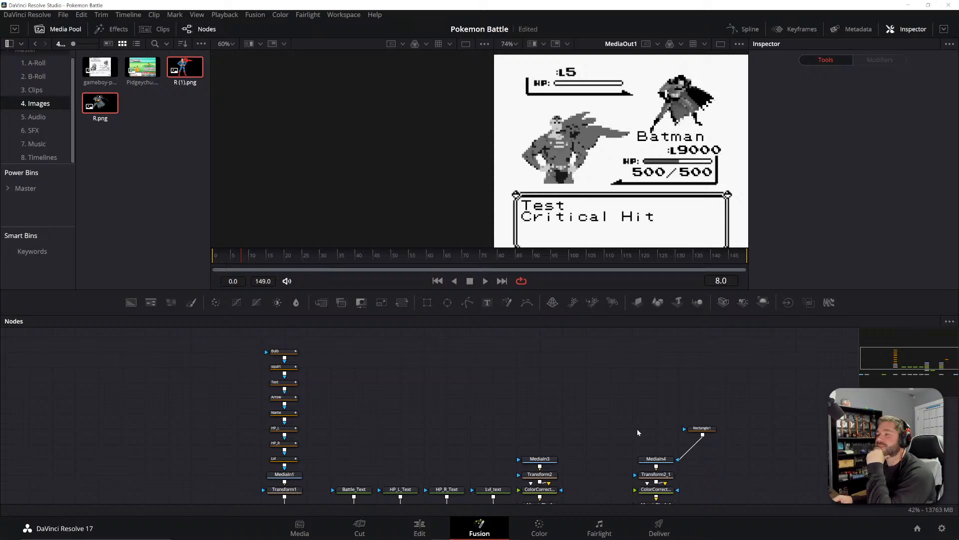
{"action": "left_click_drag", "start_coordinate": [663, 392], "coordinate": [520, 393]}
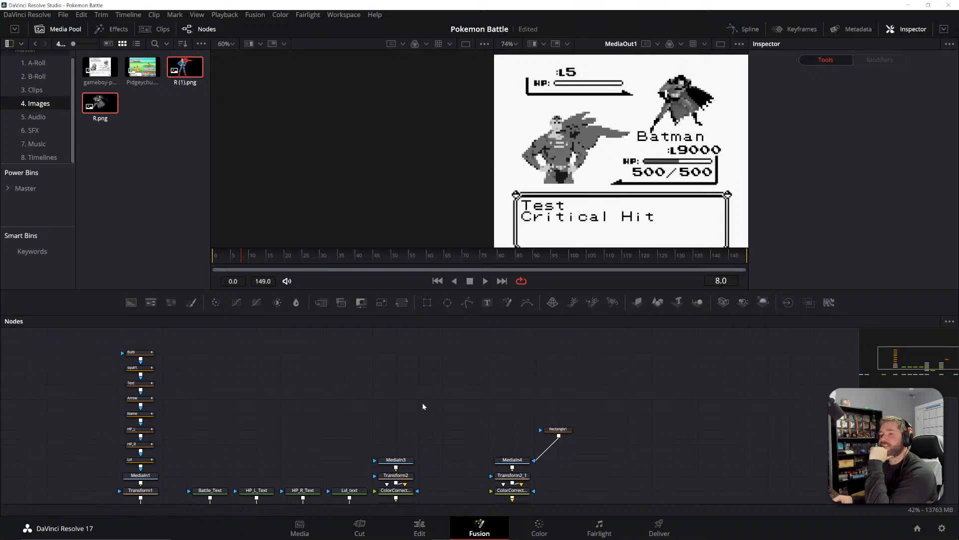
{"action": "left_click_drag", "start_coordinate": [338, 392], "coordinate": [333, 328]}
- Move the MediaOut1 node farther from Merge9 to open up space at the end of the node flow
{"action": "left_click_drag", "start_coordinate": [803, 408], "coordinate": [549, 361]}
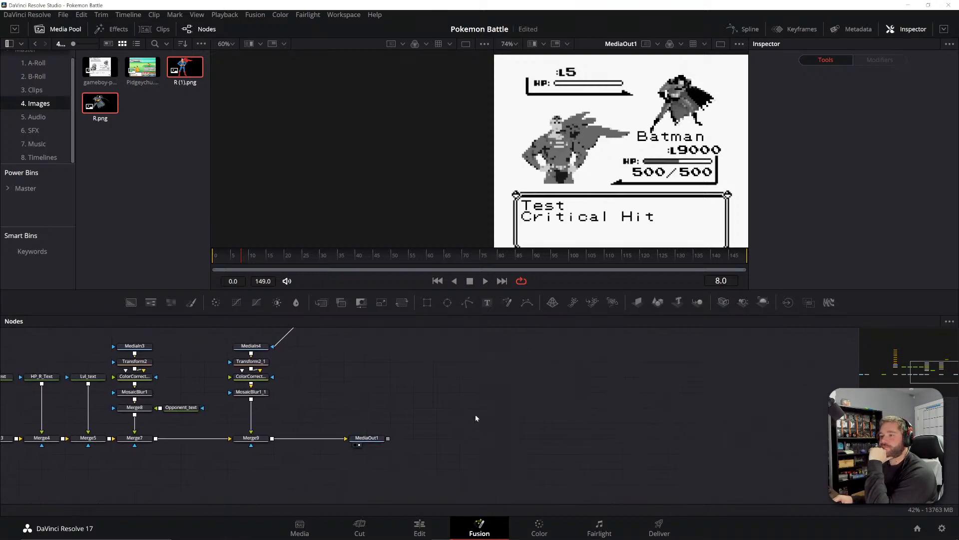
{"action": "left_click_drag", "start_coordinate": [367, 438], "coordinate": [599, 437]}
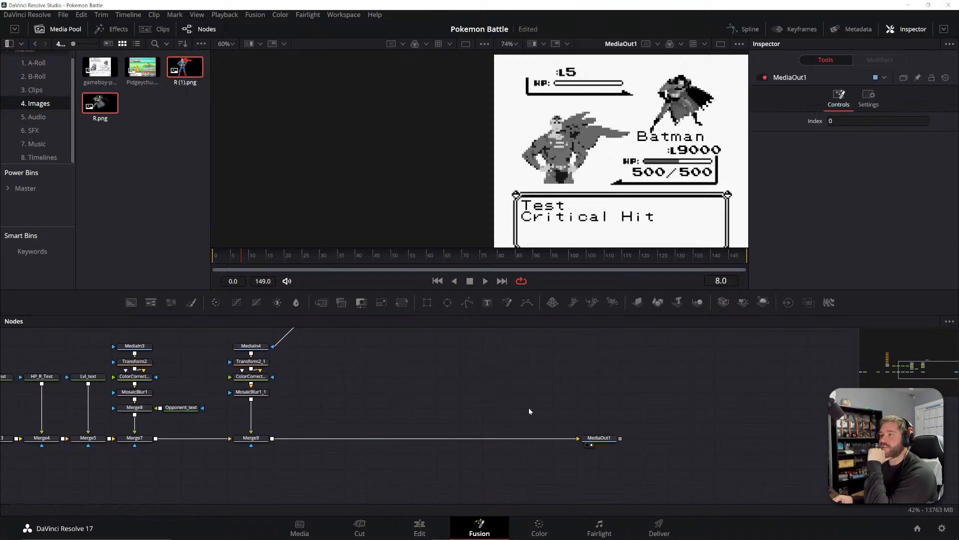
{"action": "left_click_drag", "start_coordinate": [462, 414], "coordinate": [685, 411]}
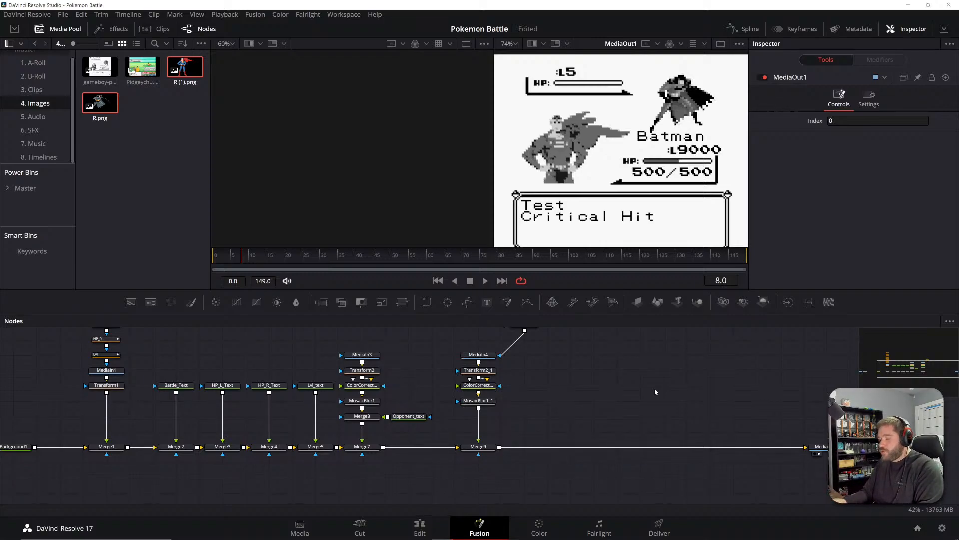
- Add a Background node and a Rectangle mask, stacking them together just past the MediaIn4 branch with the mask above
{"action": "left_click", "coordinate": [131, 302]}
{"action": "left_click", "coordinate": [427, 302]}
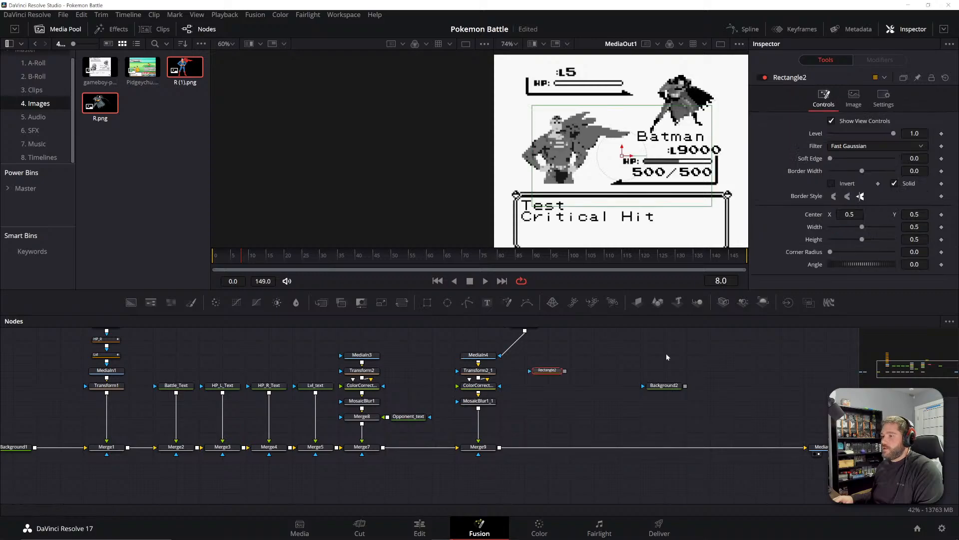
{"action": "left_click_drag", "start_coordinate": [748, 380], "coordinate": [679, 381]}
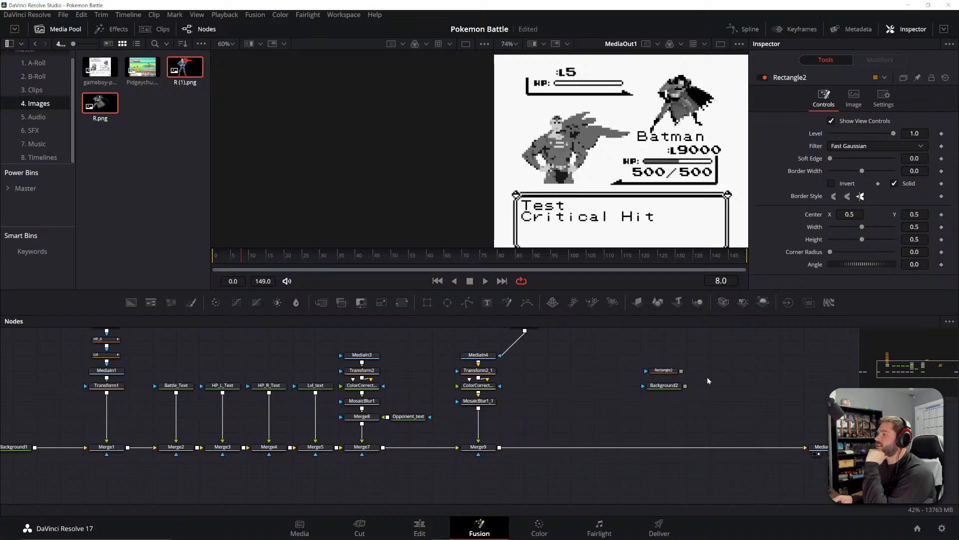
{"action": "left_click_drag", "start_coordinate": [708, 357], "coordinate": [579, 423]}
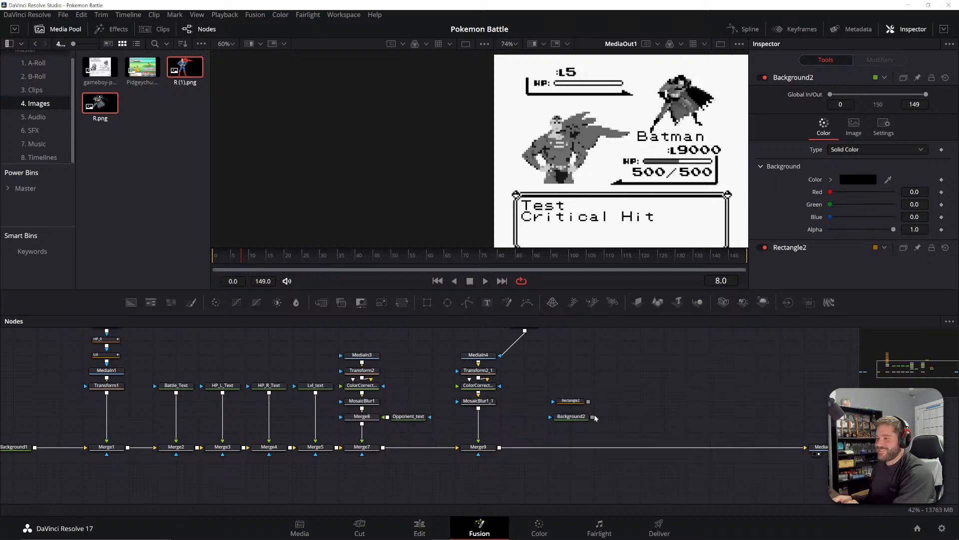
- Merge the Background2 node into the flow between Merge9 and MediaOut1, and try to connect Rectangle2 as its mask
{"action": "left_click_drag", "start_coordinate": [593, 416], "coordinate": [571, 447]}
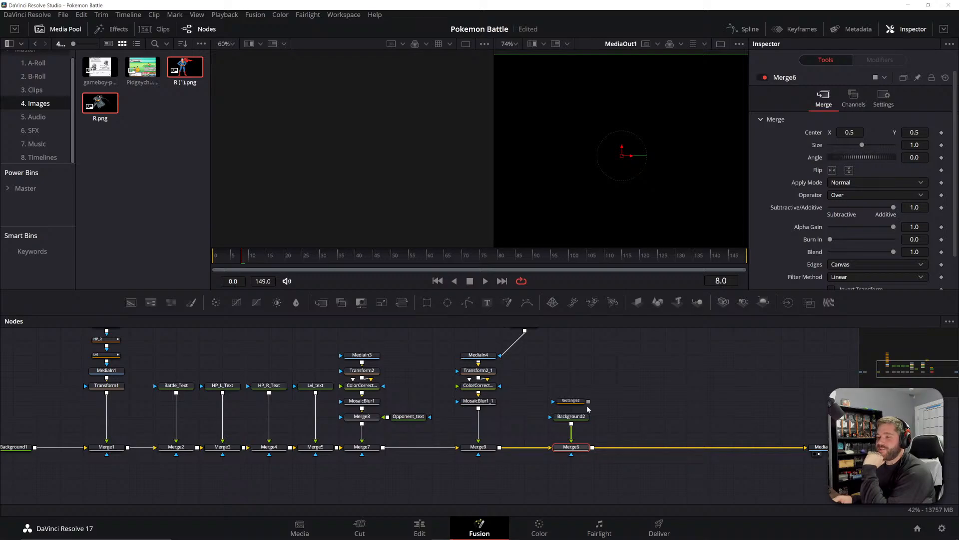
{"action": "left_click", "coordinate": [594, 400]}
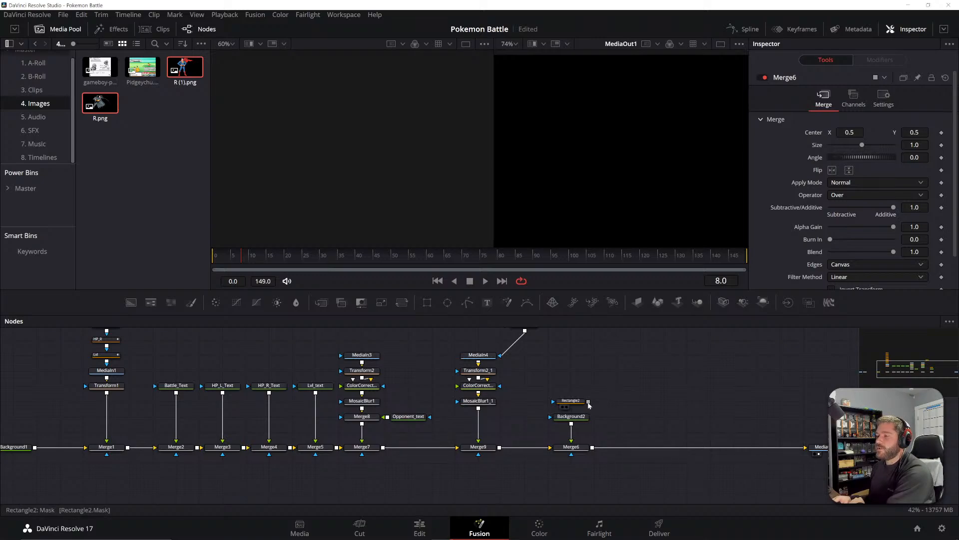
{"action": "left_click_drag", "start_coordinate": [589, 401], "coordinate": [575, 415]}
- View the output of the new merge node and of Background2 in the second viewer
{"action": "left_click", "coordinate": [571, 446]}
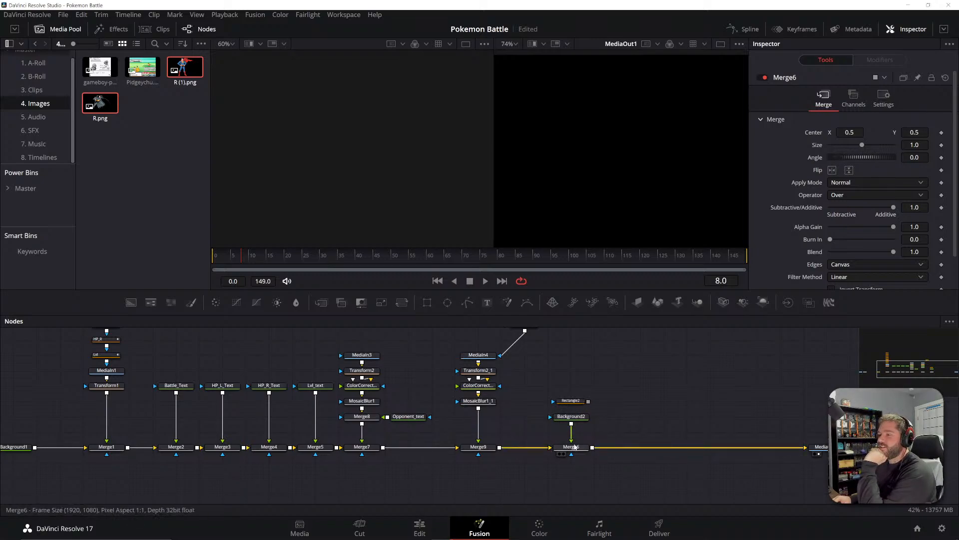
{"action": "key", "text": "2"}
{"action": "left_click", "coordinate": [573, 417]}
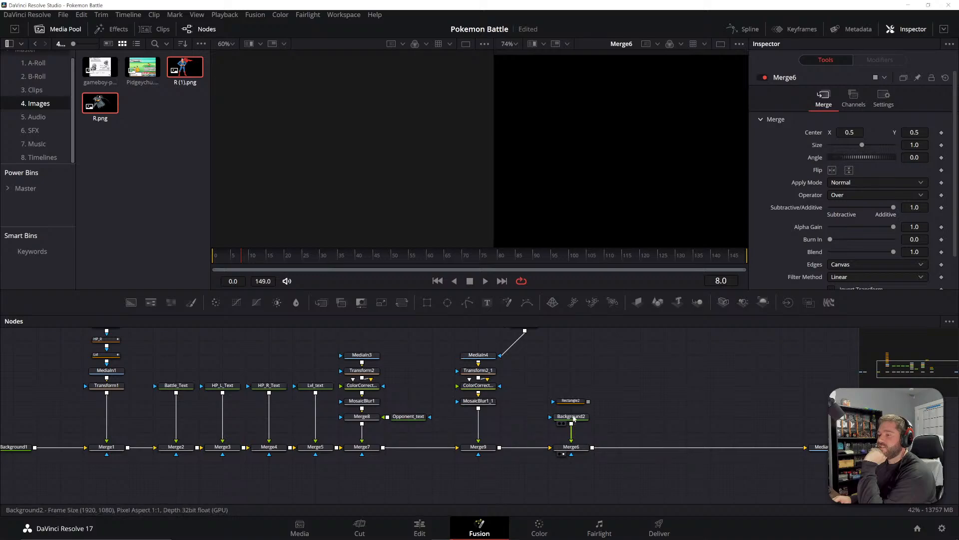
{"action": "key", "text": "2"}
{"action": "left_click", "coordinate": [574, 446]}
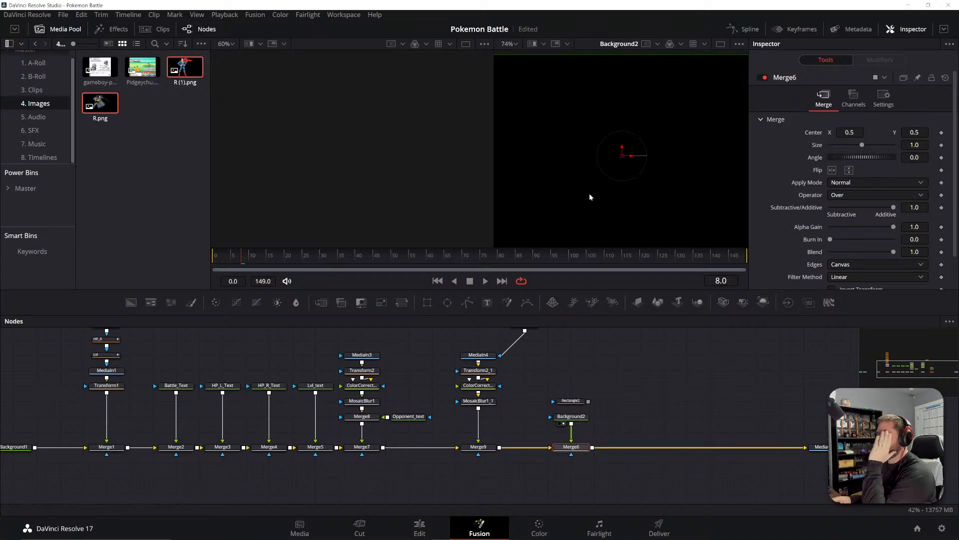
{"action": "left_click", "coordinate": [642, 368]}
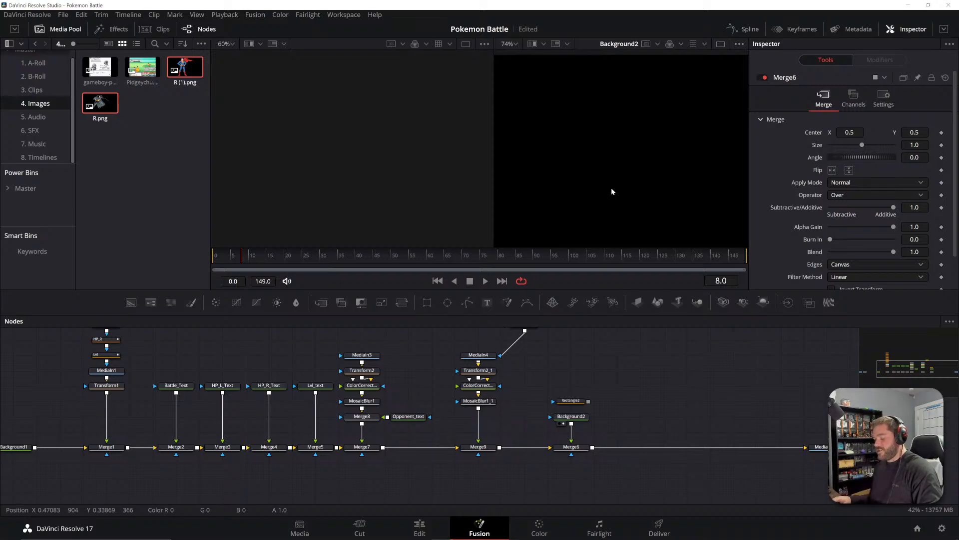
- Connect Rectangle2 to Background2 as its mask so the black fill is limited to a rectangle
{"action": "scroll", "coordinate": [610, 187], "scroll_direction": "down", "scroll_amount": 2}
{"action": "scroll", "coordinate": [610, 187], "scroll_direction": "up", "scroll_amount": 1}
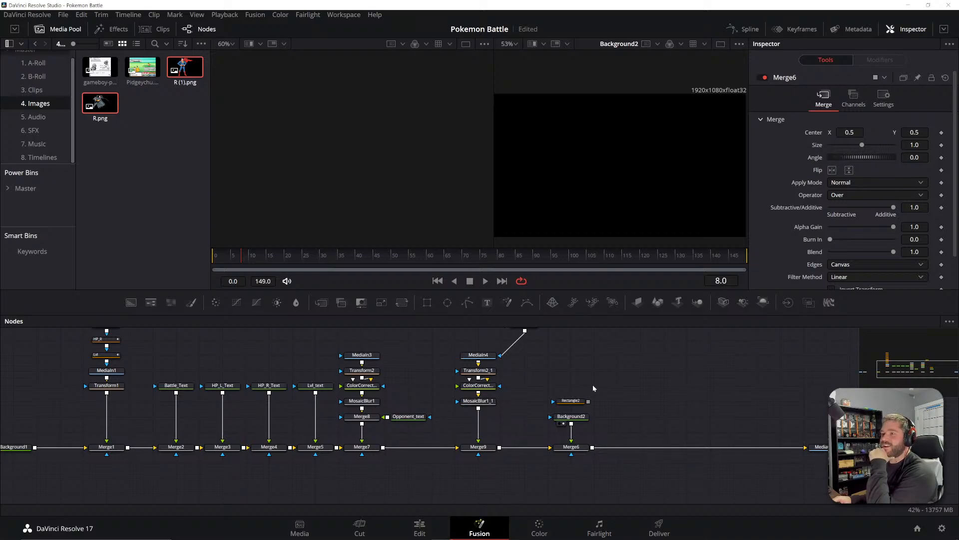
{"action": "left_click_drag", "start_coordinate": [588, 401], "coordinate": [569, 423]}
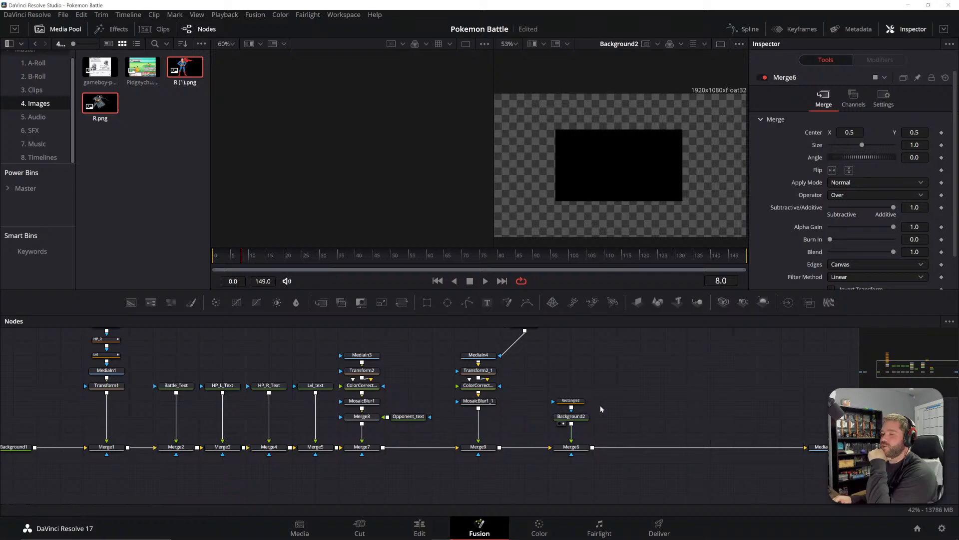
{"action": "left_click", "coordinate": [581, 418]}
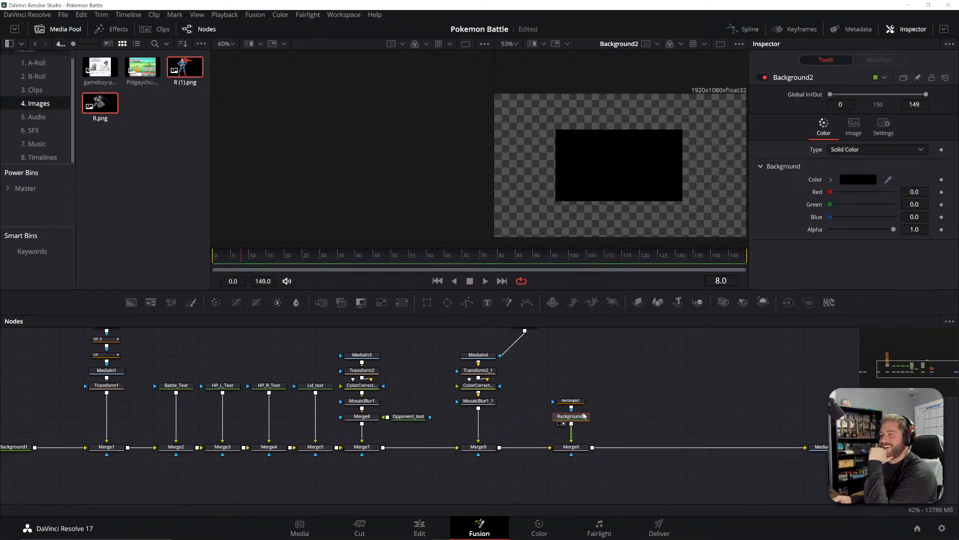
{"action": "left_click_drag", "start_coordinate": [586, 407], "coordinate": [619, 431]}
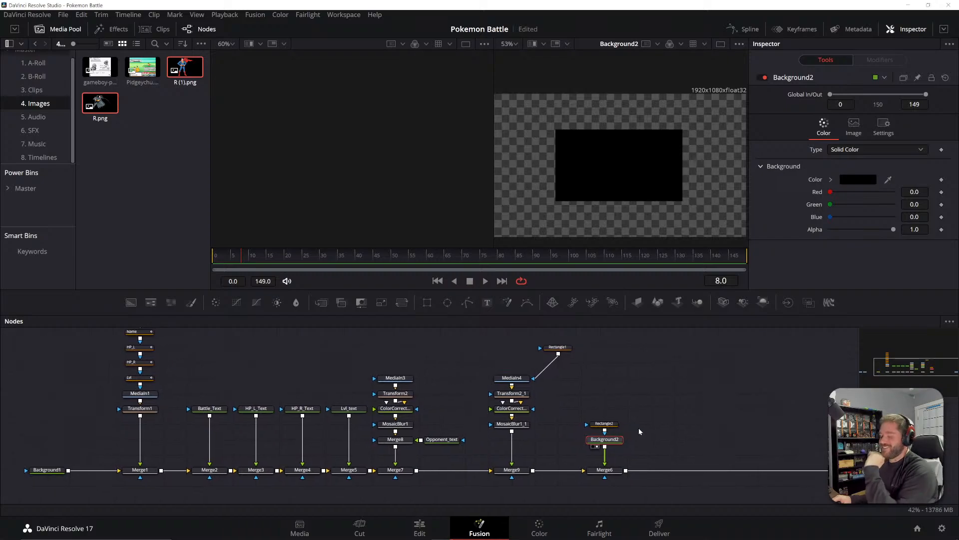
{"action": "scroll", "coordinate": [644, 428], "scroll_direction": "up", "scroll_amount": 1}
{"action": "scroll", "coordinate": [644, 427], "scroll_direction": "down", "scroll_amount": 1}
{"action": "scroll", "coordinate": [643, 430], "scroll_direction": "up", "scroll_amount": 2}
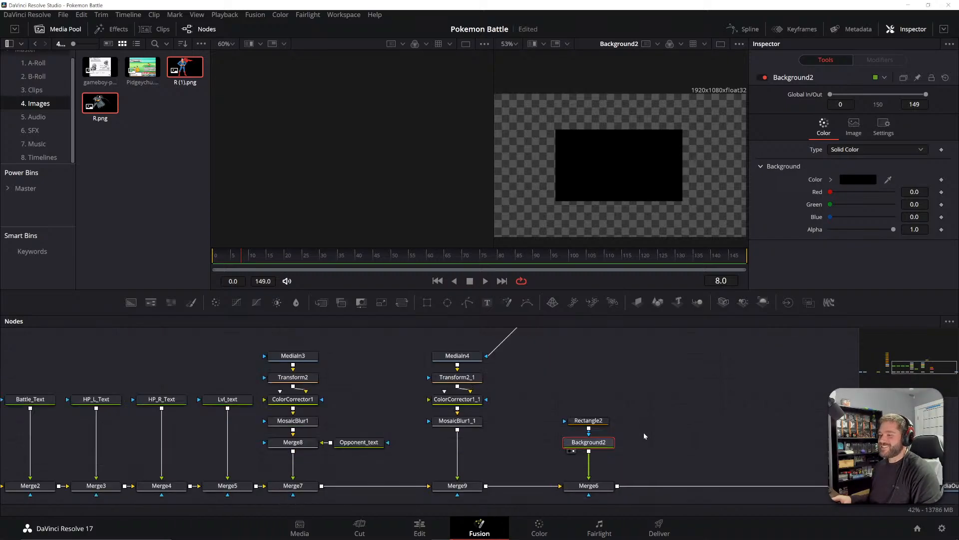
{"action": "left_click", "coordinate": [641, 426]}
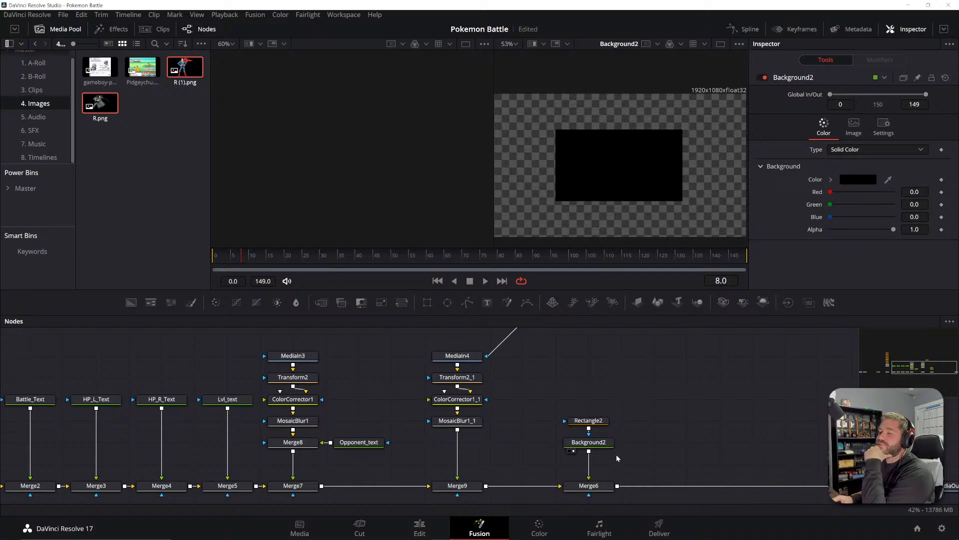
- Move the Rectangle1 node directly above MediaIn4 so it lines up with that branch
{"action": "left_click_drag", "start_coordinate": [552, 380], "coordinate": [530, 406]}
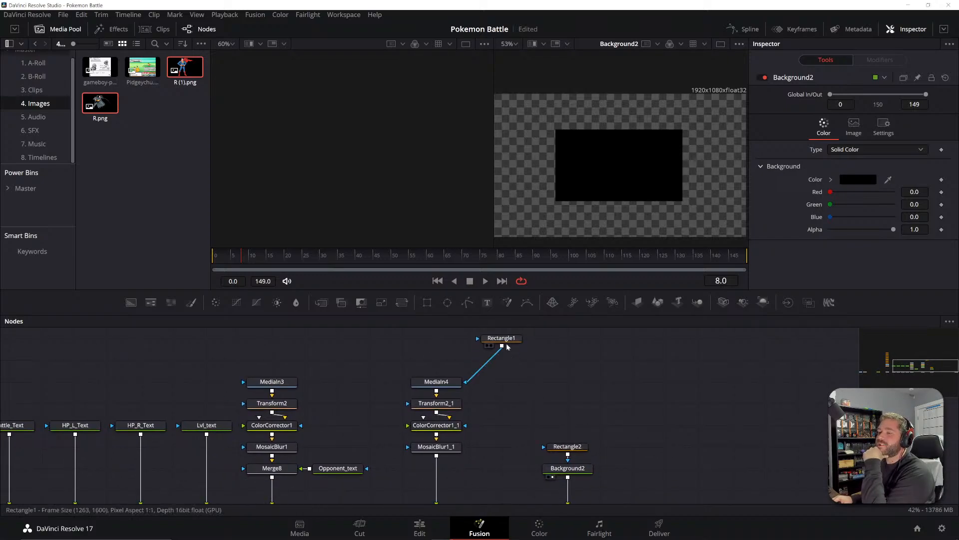
{"action": "left_click_drag", "start_coordinate": [508, 341], "coordinate": [444, 354]}
{"action": "left_click", "coordinate": [445, 356]}
{"action": "scroll", "coordinate": [657, 373], "scroll_direction": "down", "scroll_amount": 3}
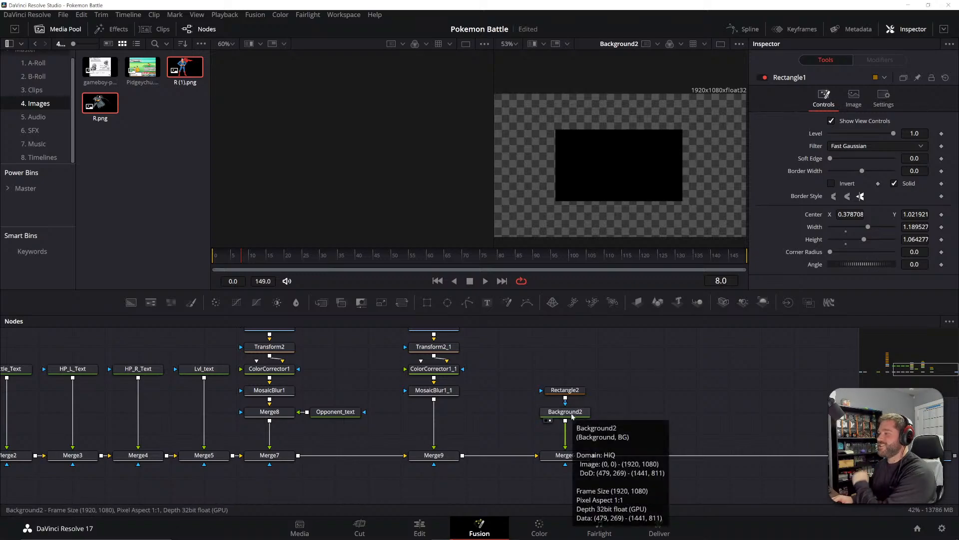
- View the Rectangle2 mask on its own and the masked Background2 output in turn in the second viewer
{"action": "left_click_drag", "start_coordinate": [619, 395], "coordinate": [570, 193]}
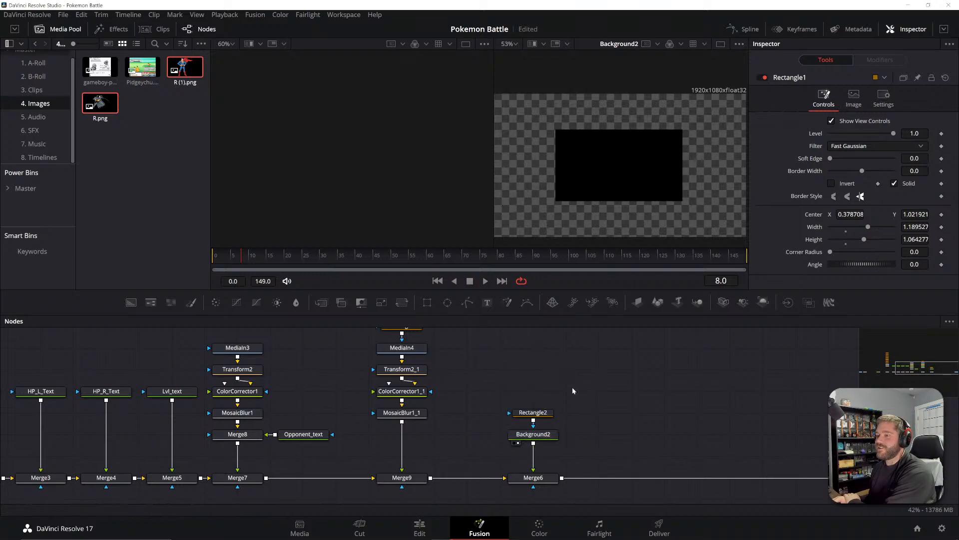
{"action": "left_click", "coordinate": [522, 420]}
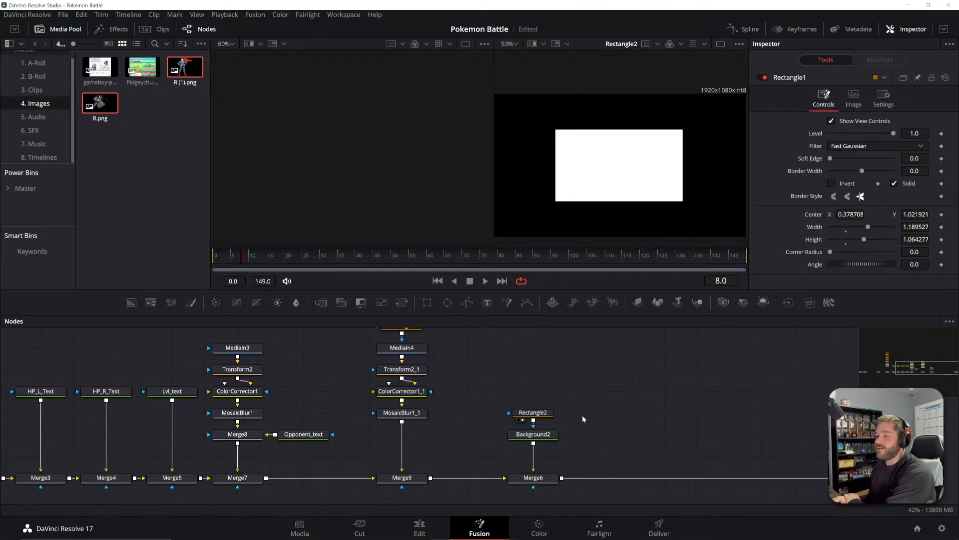
{"action": "left_click_drag", "start_coordinate": [546, 434], "coordinate": [581, 192]}
{"action": "left_click_drag", "start_coordinate": [579, 401], "coordinate": [642, 423]}
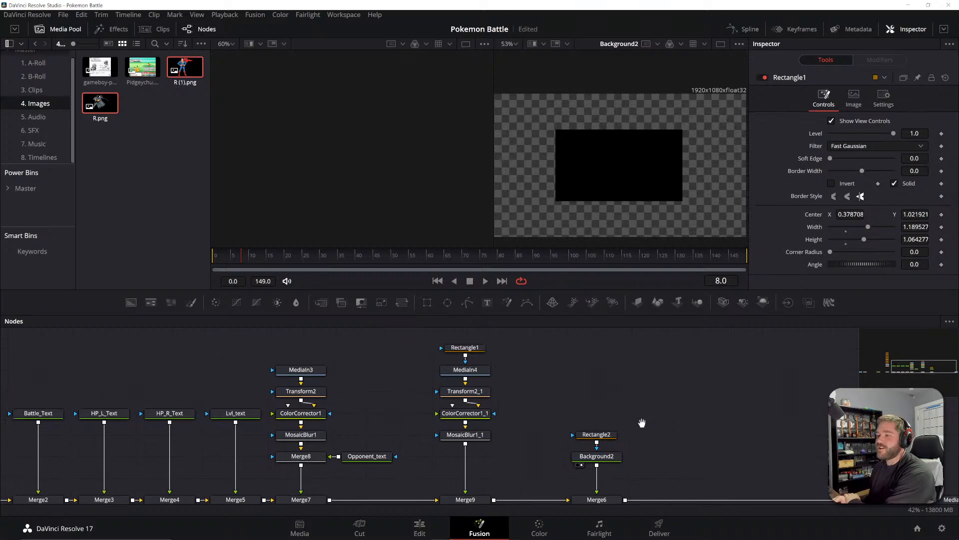
{"action": "left_click_drag", "start_coordinate": [617, 465], "coordinate": [694, 414]}
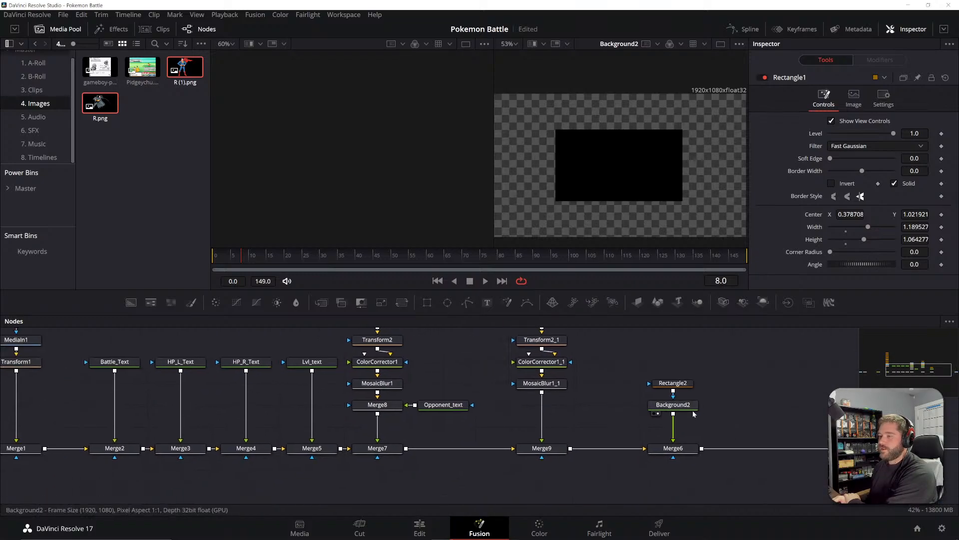
- View the output of Merge6 in the second viewer to see the rectangle over the battle scene
{"action": "left_click", "coordinate": [684, 451]}
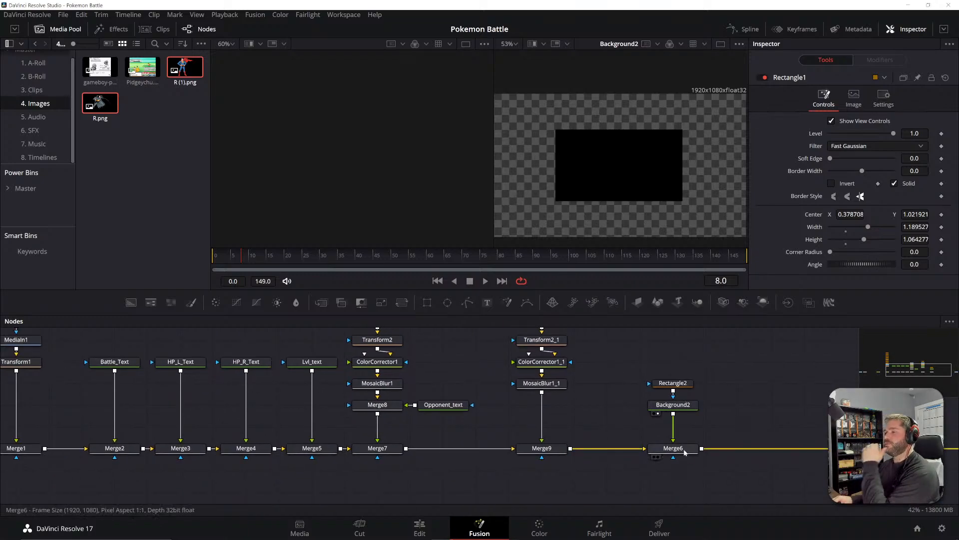
{"action": "left_click", "coordinate": [685, 451]}
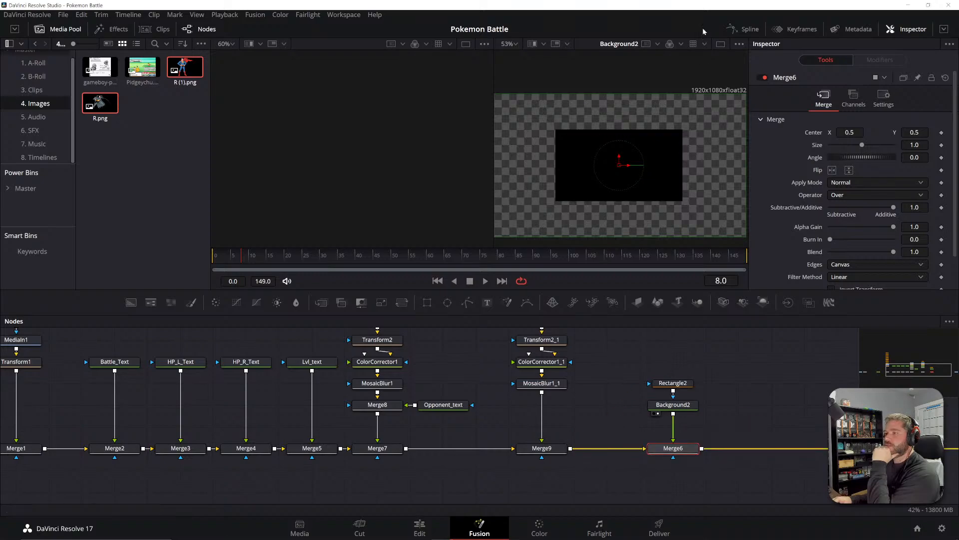
{"action": "key", "text": "2"}
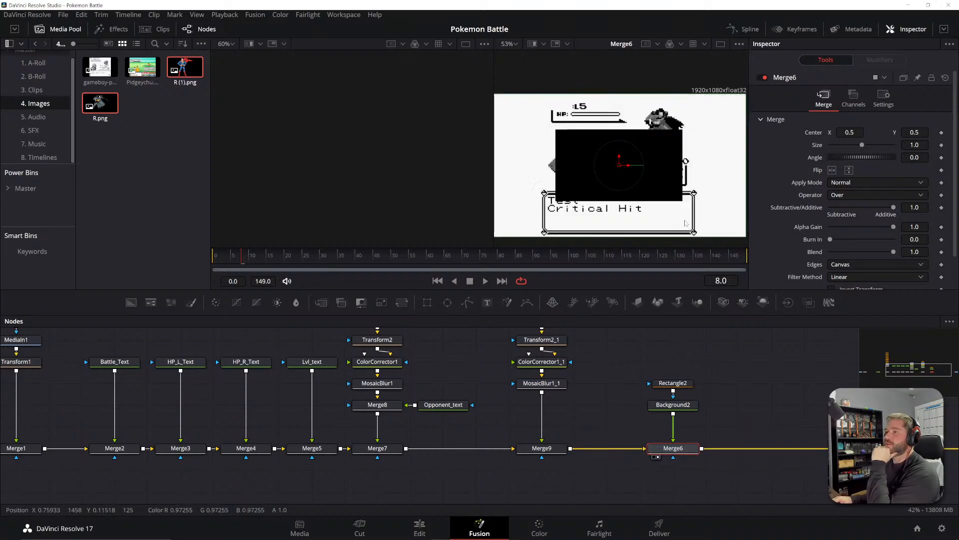
{"action": "left_click", "coordinate": [721, 421]}
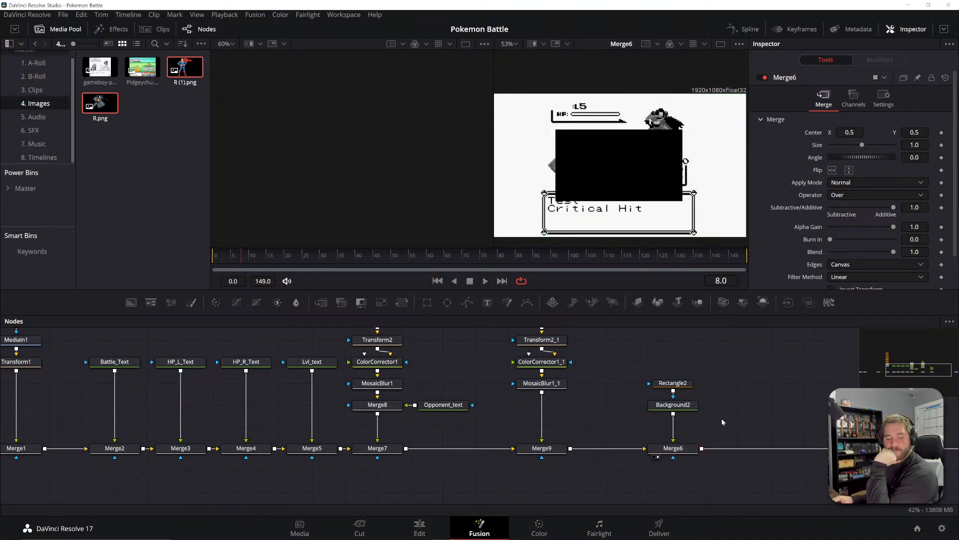
- Set Rectangle2's corner radius to about 0.3 and shrink its height to about 0.032 to form a thin bar
{"action": "left_click", "coordinate": [675, 385]}
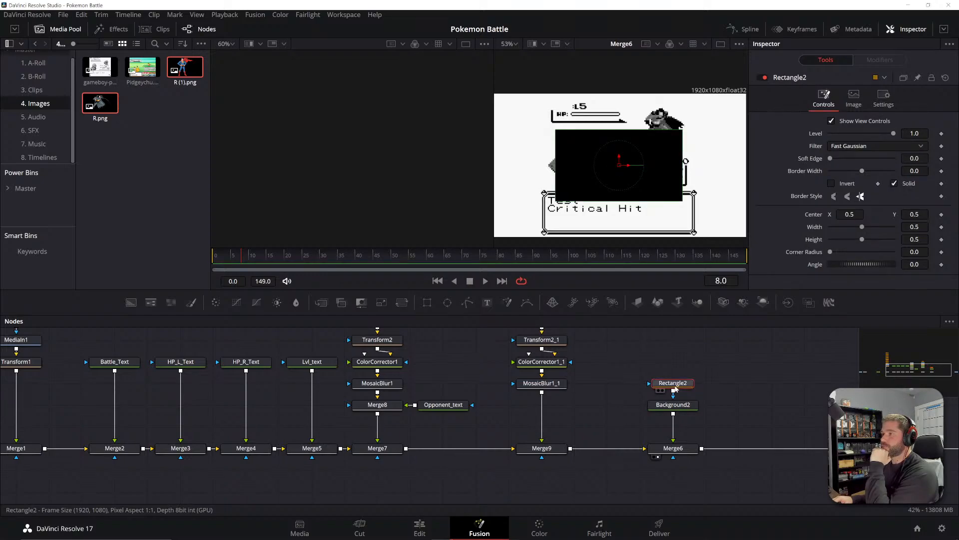
{"action": "left_click_drag", "start_coordinate": [830, 252], "coordinate": [848, 252]}
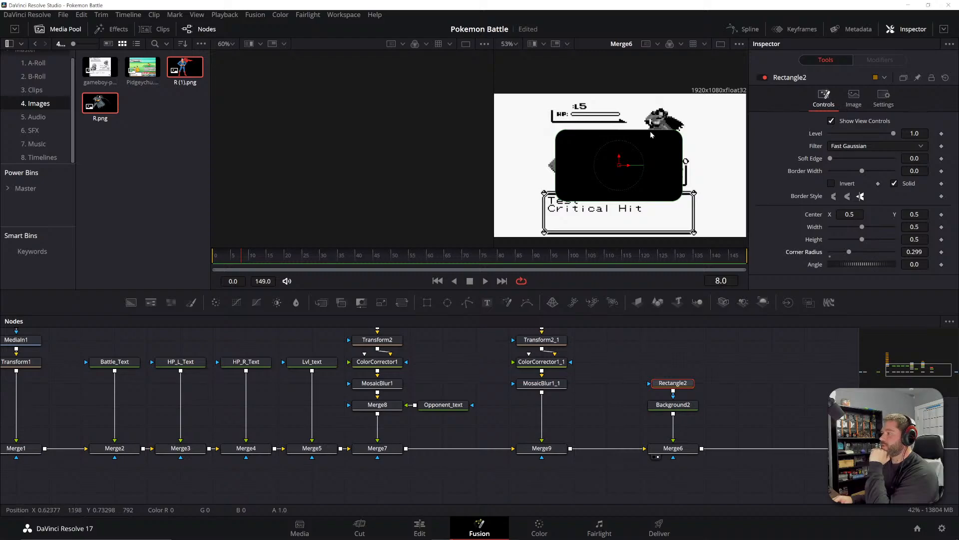
{"action": "left_click_drag", "start_coordinate": [648, 130], "coordinate": [646, 165]}
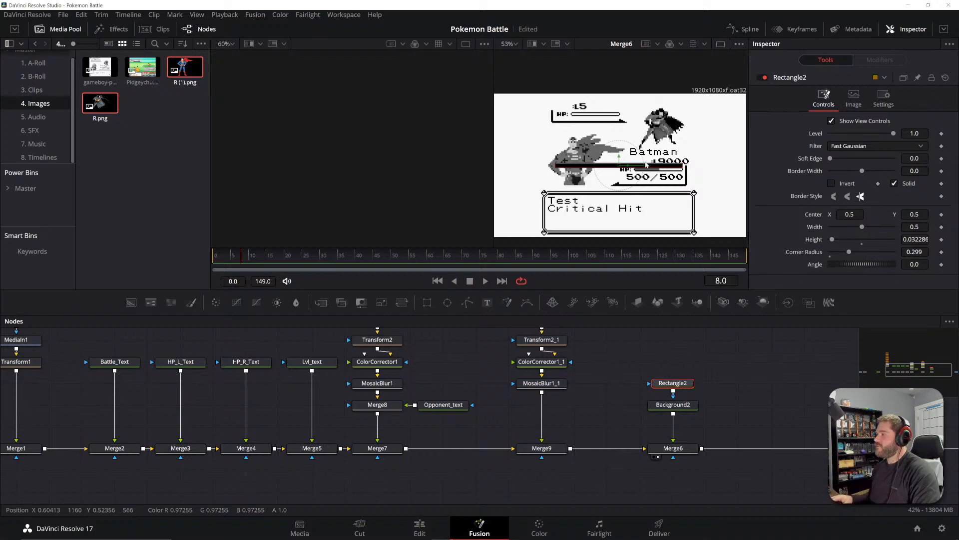
- Move the Rectangle2 bar up over the upper HP bar, with its center at about X 0.549, Y 0.858
{"action": "left_click_drag", "start_coordinate": [582, 182], "coordinate": [581, 197]}
{"action": "scroll", "coordinate": [582, 197], "scroll_direction": "up", "scroll_amount": 3}
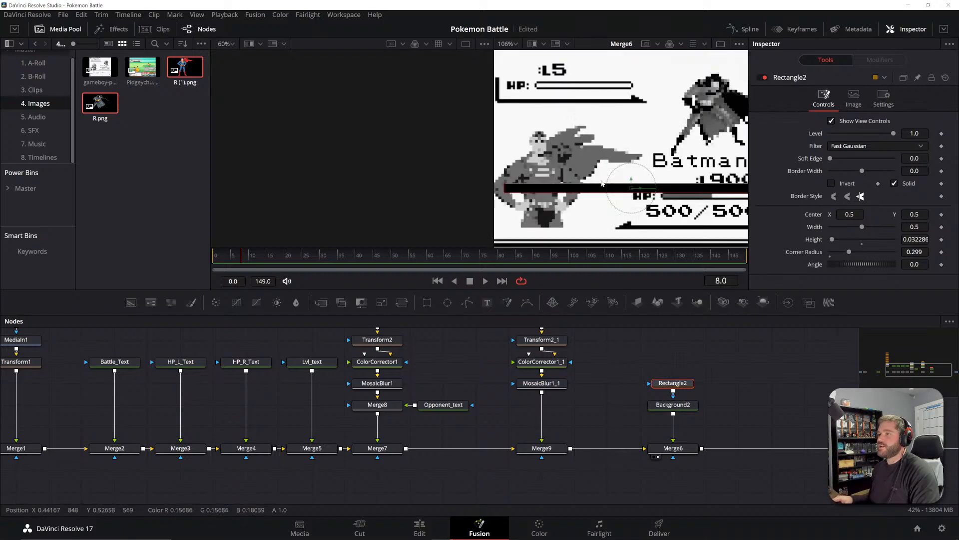
{"action": "scroll", "coordinate": [590, 197], "scroll_direction": "down", "scroll_amount": 1}
{"action": "left_click_drag", "start_coordinate": [592, 195], "coordinate": [649, 120]}
{"action": "scroll", "coordinate": [609, 120], "scroll_direction": "up", "scroll_amount": 4}
{"action": "scroll", "coordinate": [640, 170], "scroll_direction": "down", "scroll_amount": 3}
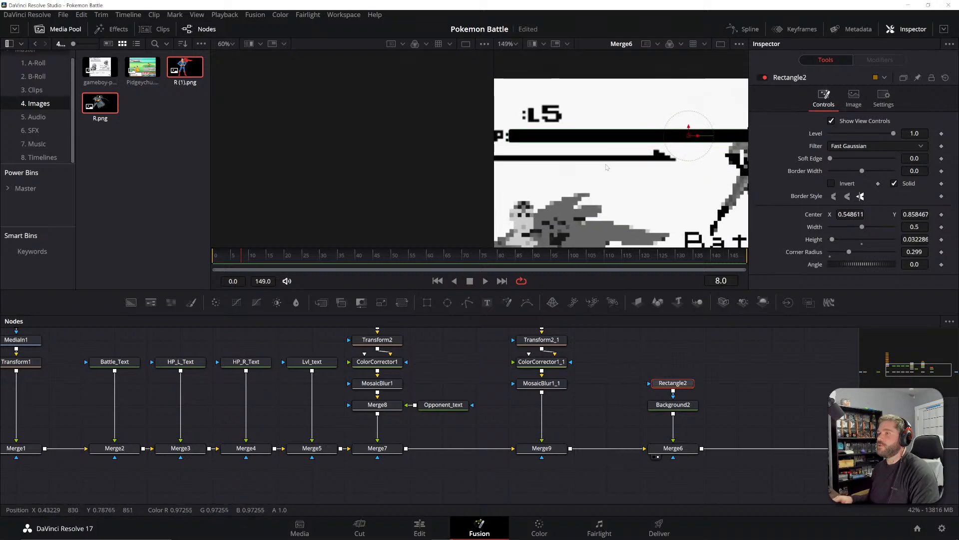
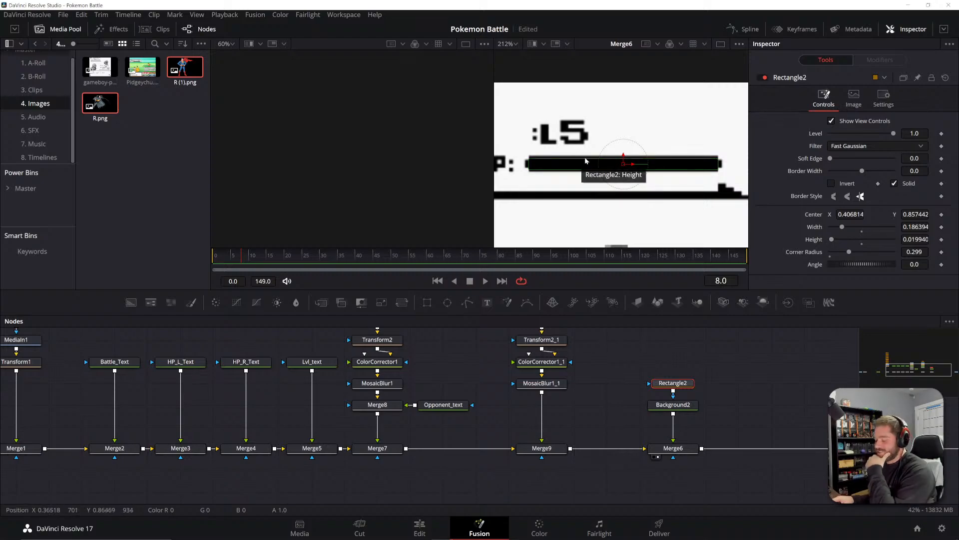
- Reduce Rectangle2's height to about 0.013 so it fits inside the upper HP bar outline, and save the project
{"action": "scroll", "coordinate": [603, 161], "scroll_direction": "down", "scroll_amount": 2}
{"action": "scroll", "coordinate": [597, 137], "scroll_direction": "up", "scroll_amount": 2}
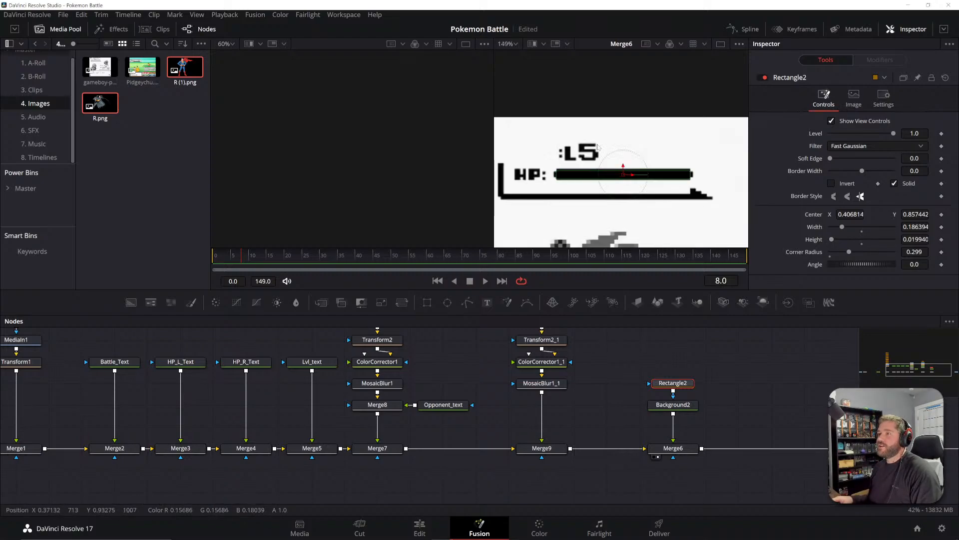
{"action": "left_click_drag", "start_coordinate": [630, 191], "coordinate": [577, 184]}
{"action": "scroll", "coordinate": [614, 181], "scroll_direction": "up", "scroll_amount": 1}
{"action": "scroll", "coordinate": [615, 182], "scroll_direction": "down", "scroll_amount": 1}
{"action": "key", "text": "ctrl+s"}
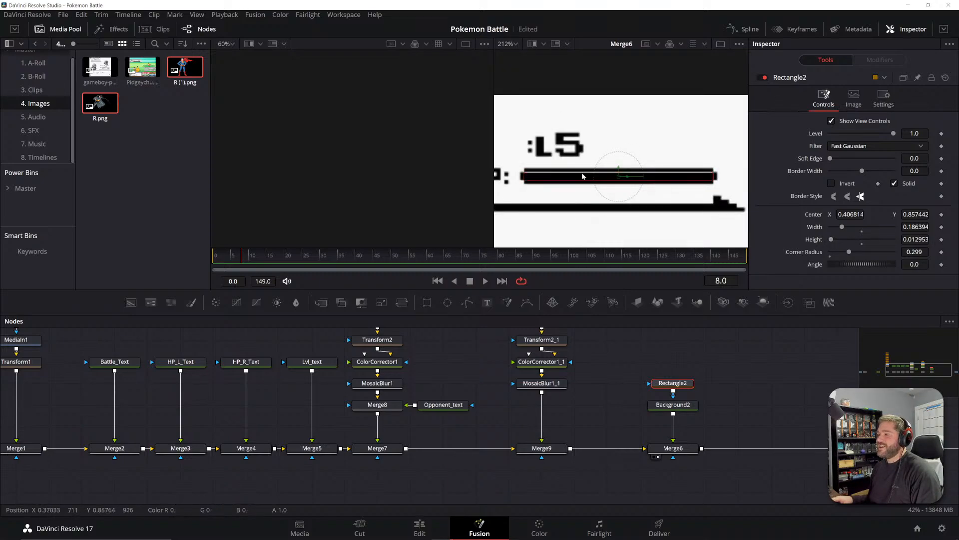
- Nudge Rectangle2 slightly upward to a center Y of about 0.8581, centering it within the HP bar outline
{"action": "scroll", "coordinate": [581, 176], "scroll_direction": "up", "scroll_amount": 2}
{"action": "scroll", "coordinate": [583, 175], "scroll_direction": "down", "scroll_amount": 1}
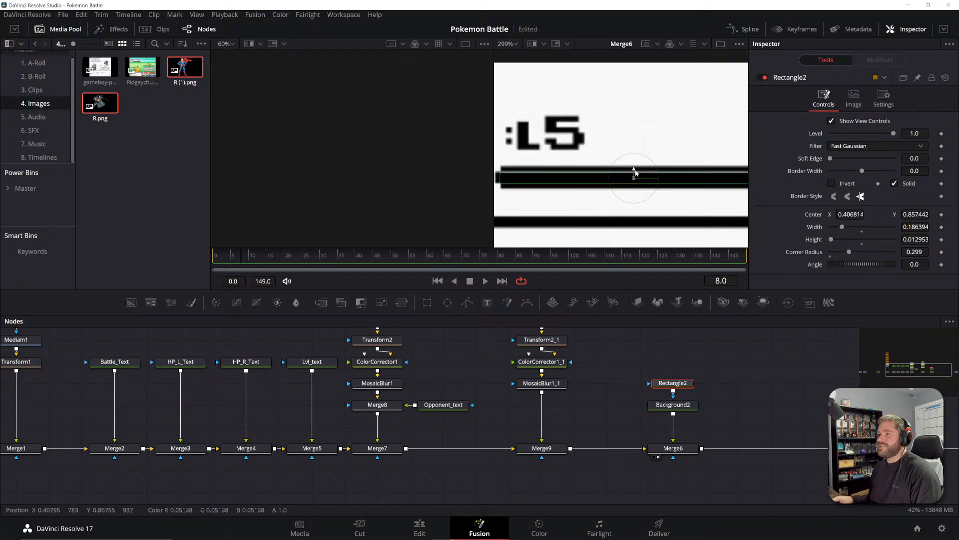
{"action": "left_click_drag", "start_coordinate": [635, 173], "coordinate": [638, 171]}
{"action": "scroll", "coordinate": [634, 171], "scroll_direction": "down", "scroll_amount": 1}
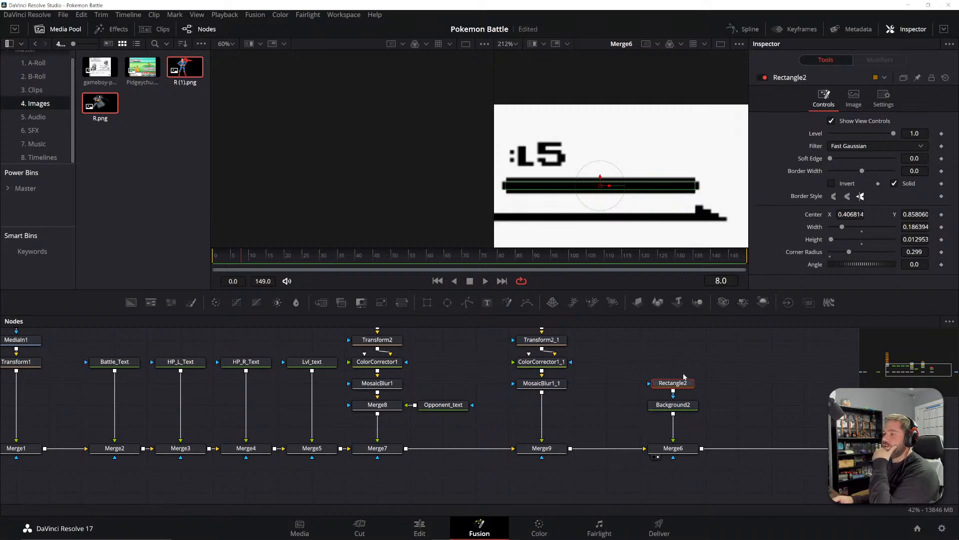
- Color the health bar fill bright green by setting Background2's green value to 1.0
{"action": "left_click", "coordinate": [673, 404]}
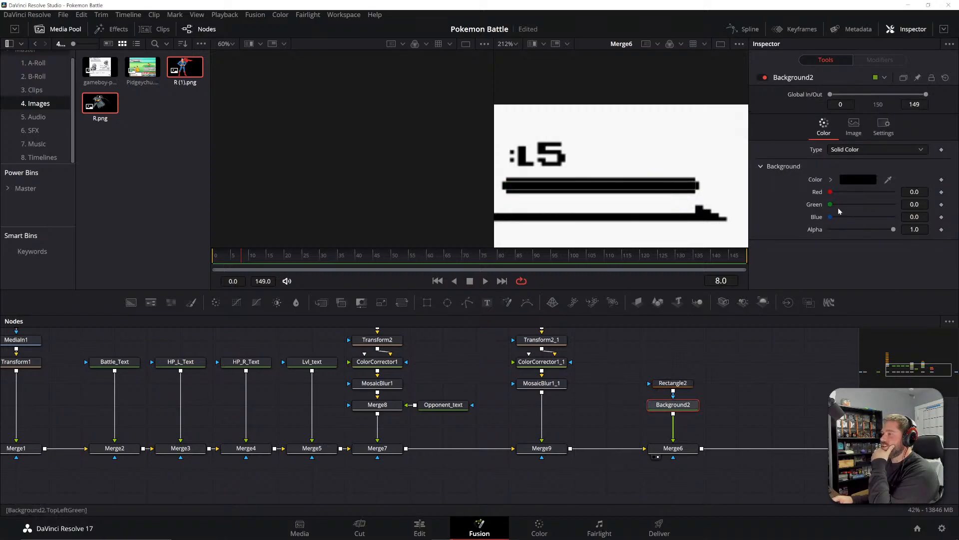
{"action": "left_click_drag", "start_coordinate": [830, 204], "coordinate": [950, 203]}
{"action": "left_click", "coordinate": [794, 356]}
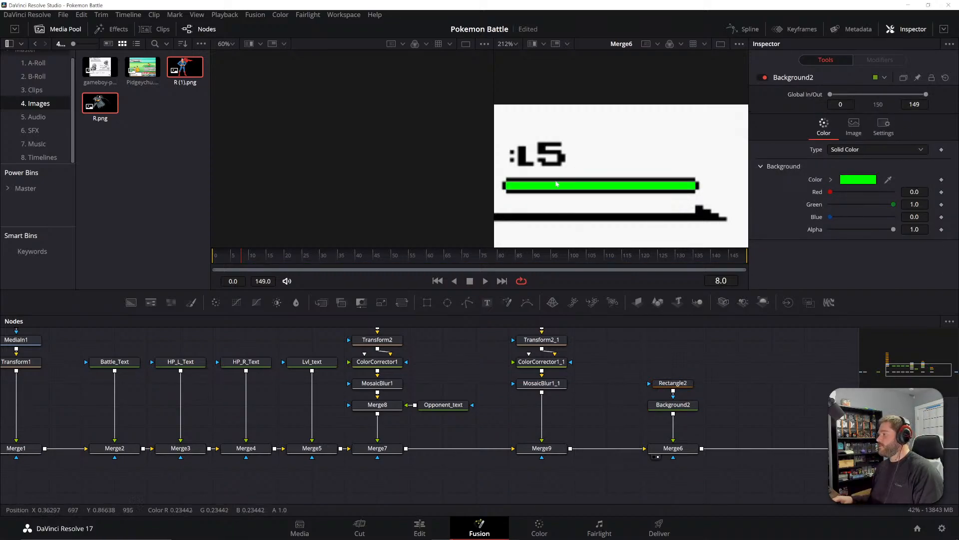
{"action": "scroll", "coordinate": [582, 192], "scroll_direction": "down", "scroll_amount": 5}
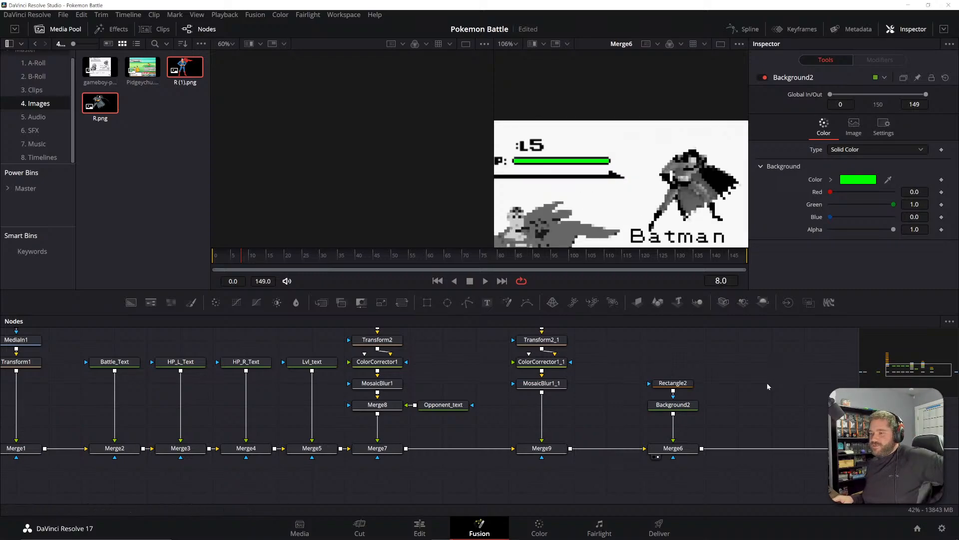
{"action": "left_click_drag", "start_coordinate": [554, 393], "coordinate": [648, 451]}
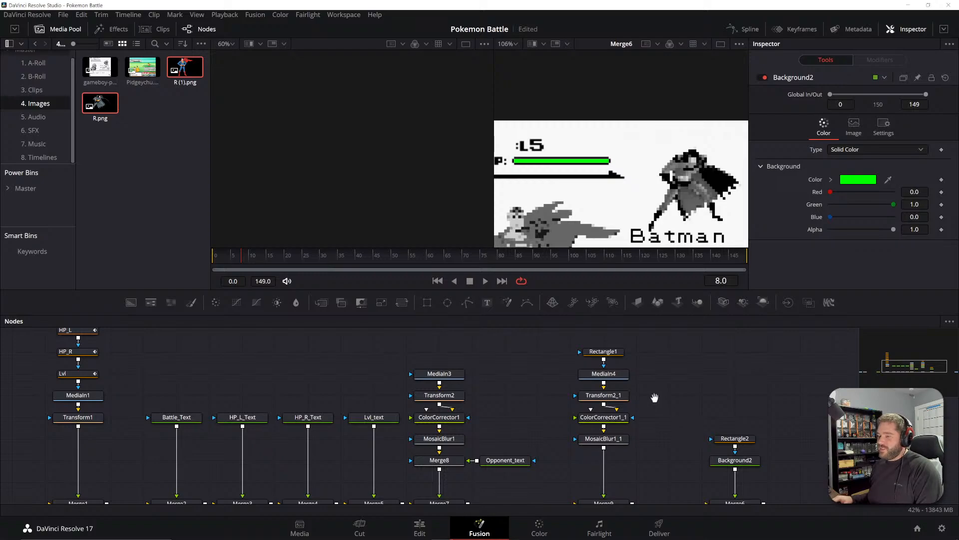
{"action": "left_click_drag", "start_coordinate": [654, 397], "coordinate": [637, 386]}
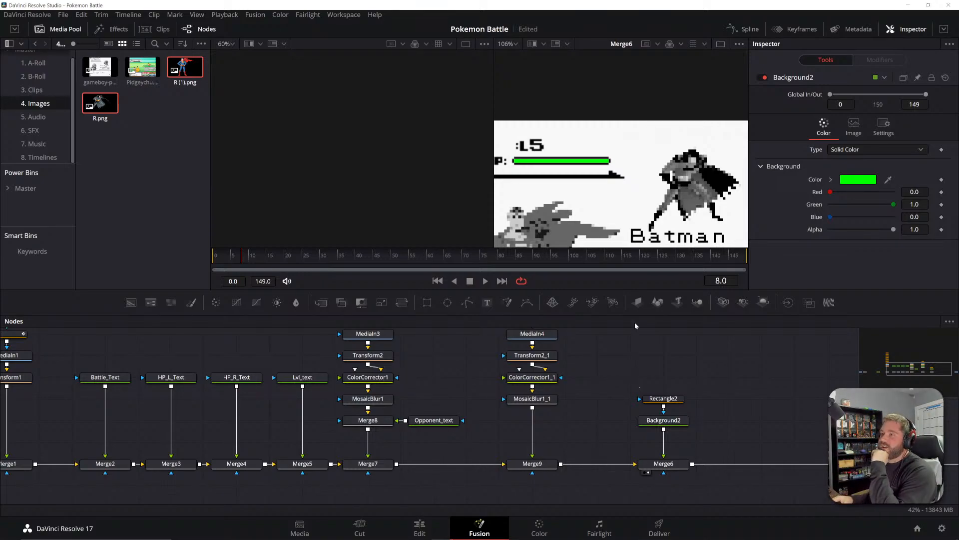
{"action": "left_click_drag", "start_coordinate": [560, 205], "coordinate": [594, 178]}
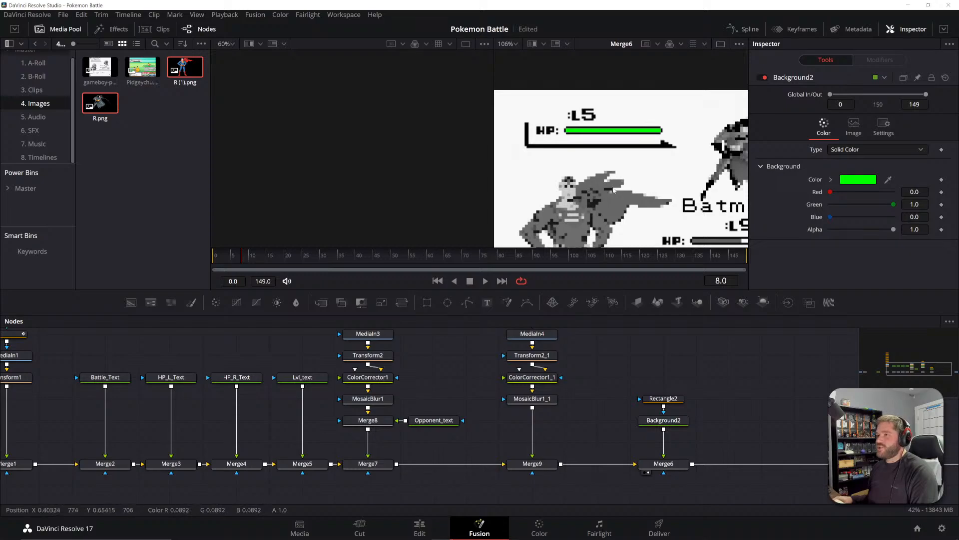
{"action": "left_click_drag", "start_coordinate": [614, 190], "coordinate": [565, 170]}
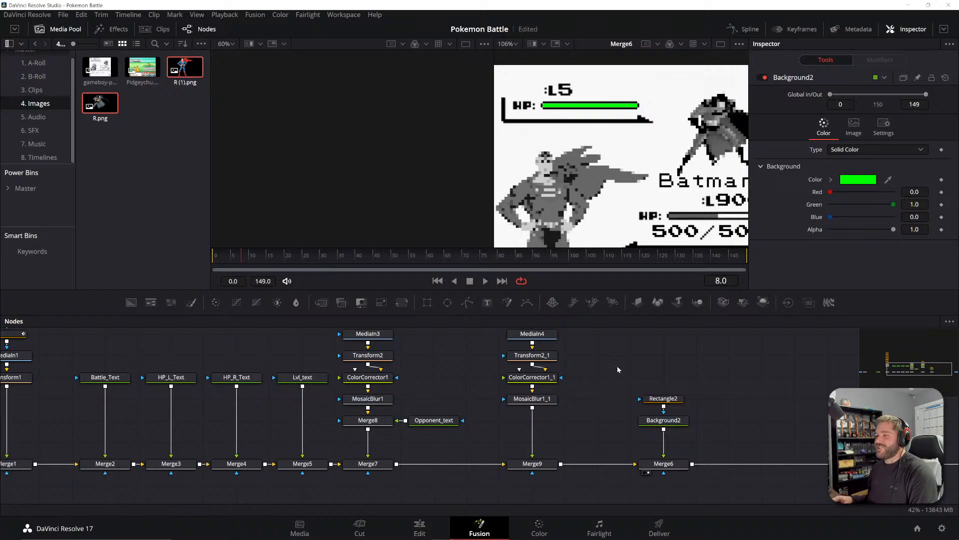
{"action": "left_click_drag", "start_coordinate": [619, 362], "coordinate": [616, 387]}
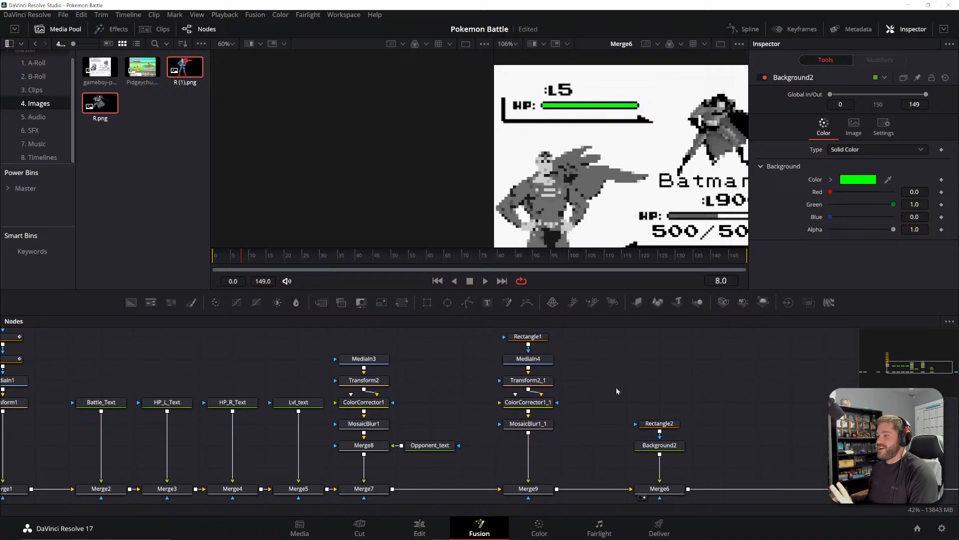
{"action": "mouse_move", "coordinate": [672, 402]}
{"action": "left_mouse_down"}
{"action": "mouse_move", "coordinate": [658, 377]}
{"action": "mouse_move", "coordinate": [658, 406]}
{"action": "left_mouse_up"}
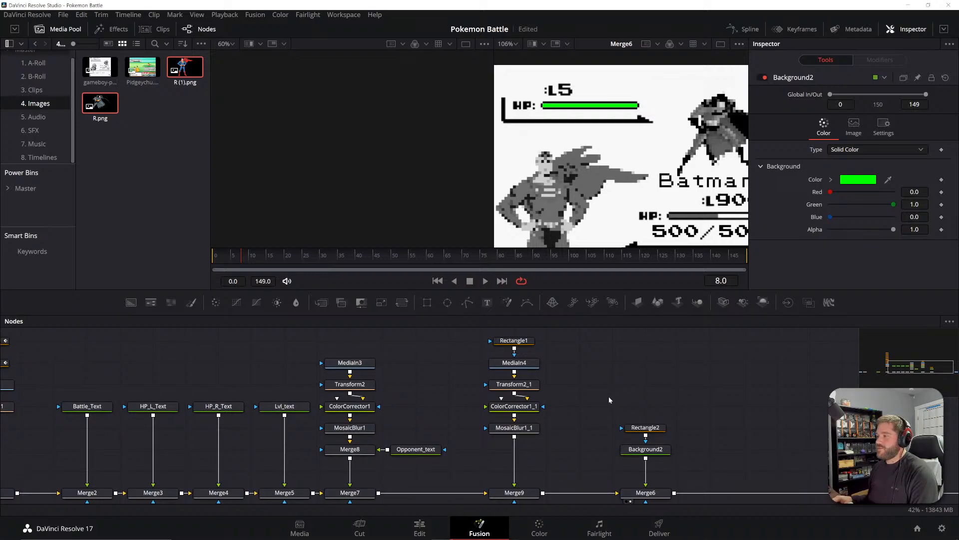
{"action": "left_click_drag", "start_coordinate": [718, 405], "coordinate": [618, 399]}
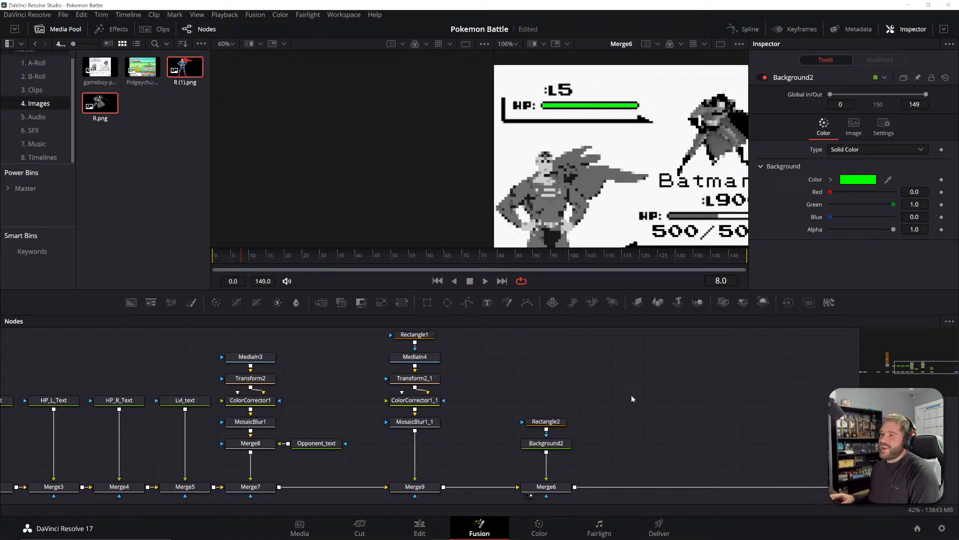
{"action": "mouse_move", "coordinate": [504, 376]}
{"action": "left_mouse_down"}
{"action": "mouse_move", "coordinate": [587, 380]}
{"action": "mouse_move", "coordinate": [498, 386]}
{"action": "left_mouse_up"}
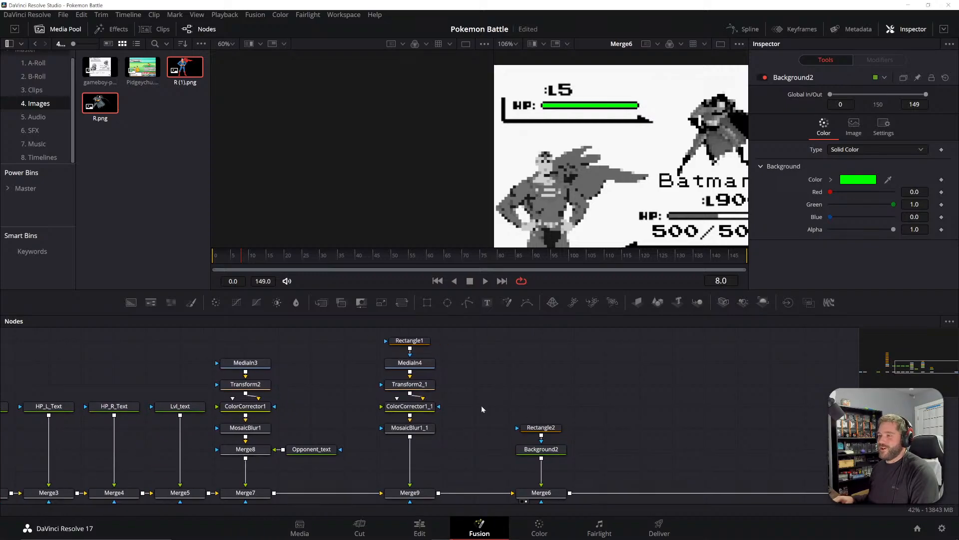
{"action": "mouse_move", "coordinate": [487, 394]}
{"action": "left_mouse_down"}
{"action": "mouse_move", "coordinate": [496, 405]}
{"action": "mouse_move", "coordinate": [499, 396]}
{"action": "left_mouse_up"}
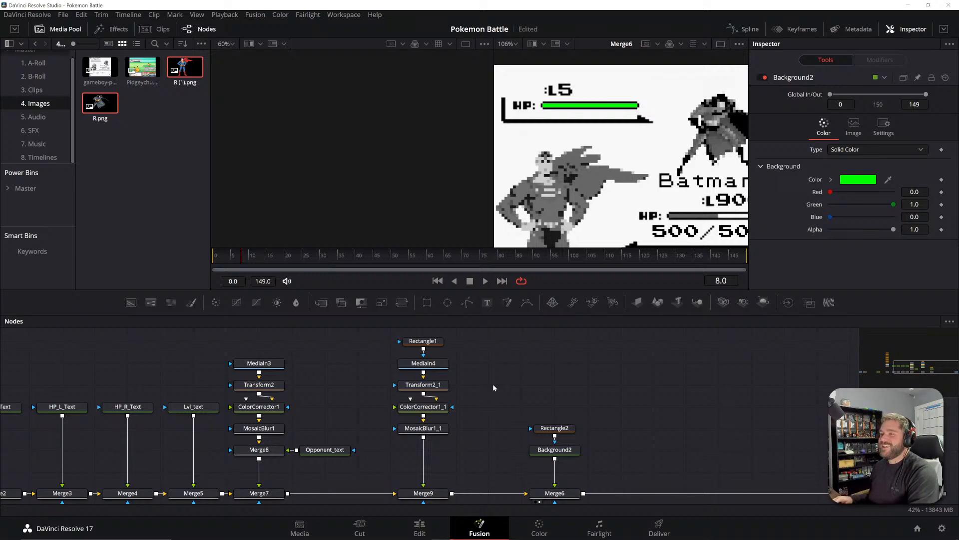
{"action": "mouse_move", "coordinate": [509, 387]}
{"action": "left_mouse_down"}
{"action": "mouse_move", "coordinate": [499, 388]}
{"action": "mouse_move", "coordinate": [514, 379]}
{"action": "mouse_move", "coordinate": [528, 425]}
{"action": "mouse_move", "coordinate": [517, 396]}
{"action": "left_mouse_up"}
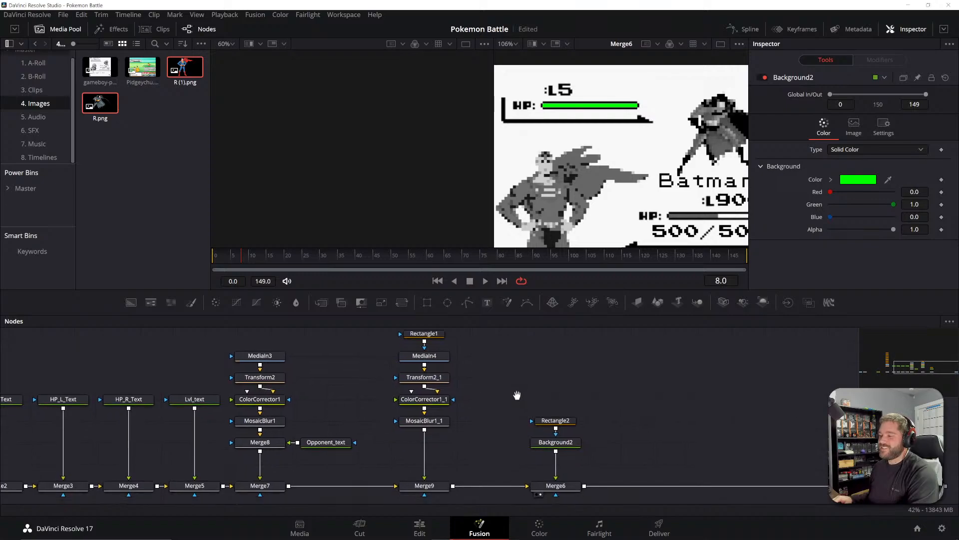
- Select the Rectangle1 mask and check the whole battle scene in the second viewer
{"action": "left_click", "coordinate": [430, 335]}
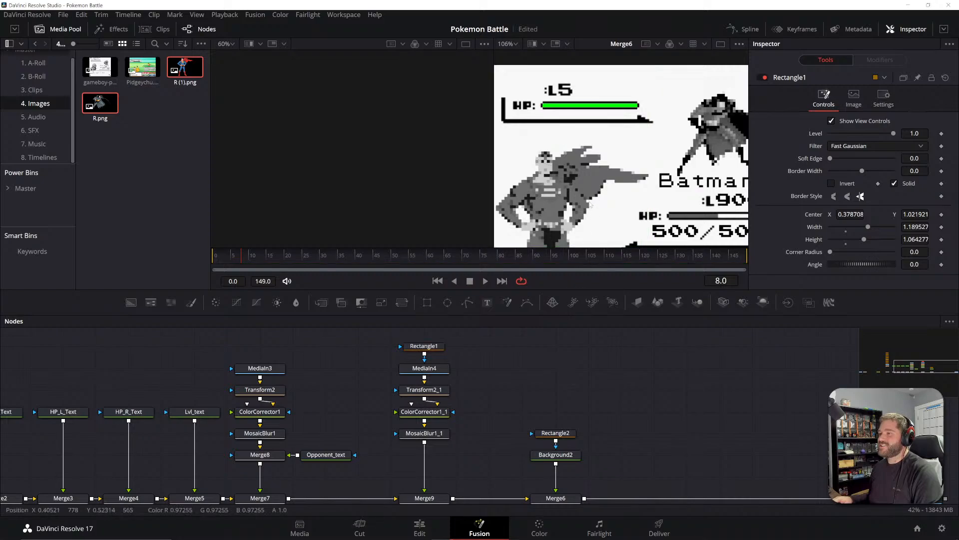
{"action": "scroll", "coordinate": [589, 204], "scroll_direction": "down", "scroll_amount": 3}
{"action": "scroll", "coordinate": [590, 205], "scroll_direction": "down", "scroll_amount": 1}
{"action": "left_click_drag", "start_coordinate": [597, 210], "coordinate": [604, 175]}
{"action": "scroll", "coordinate": [604, 175], "scroll_direction": "up", "scroll_amount": 1}
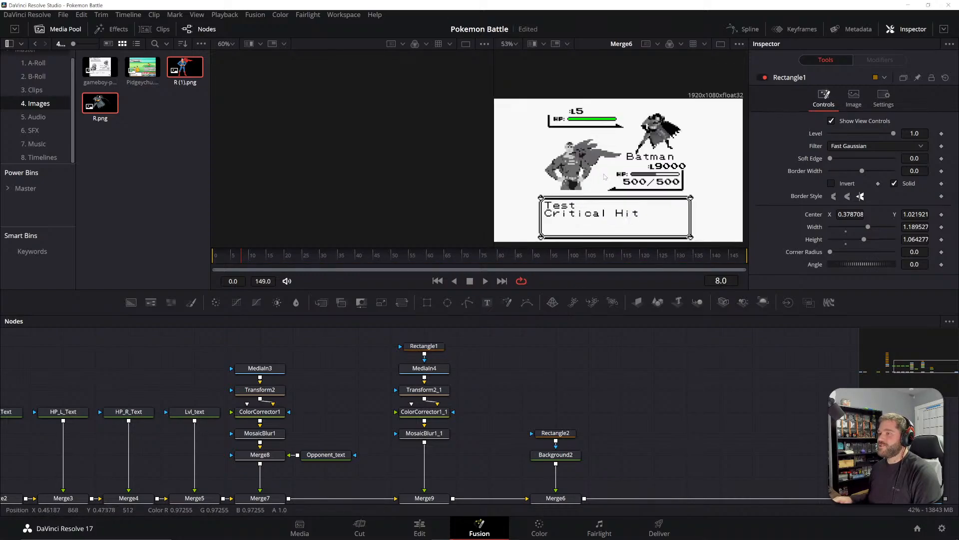
- Duplicate the green health bar fill by copying and pasting Background2 together with its Rectangle2 mask
{"action": "mouse_move", "coordinate": [621, 406]}
{"action": "left_mouse_down"}
{"action": "mouse_move", "coordinate": [539, 460]}
{"action": "mouse_move", "coordinate": [551, 458]}
{"action": "left_mouse_up"}
{"action": "key", "text": "ctrl+c"}
{"action": "key", "text": "ctrl+v"}
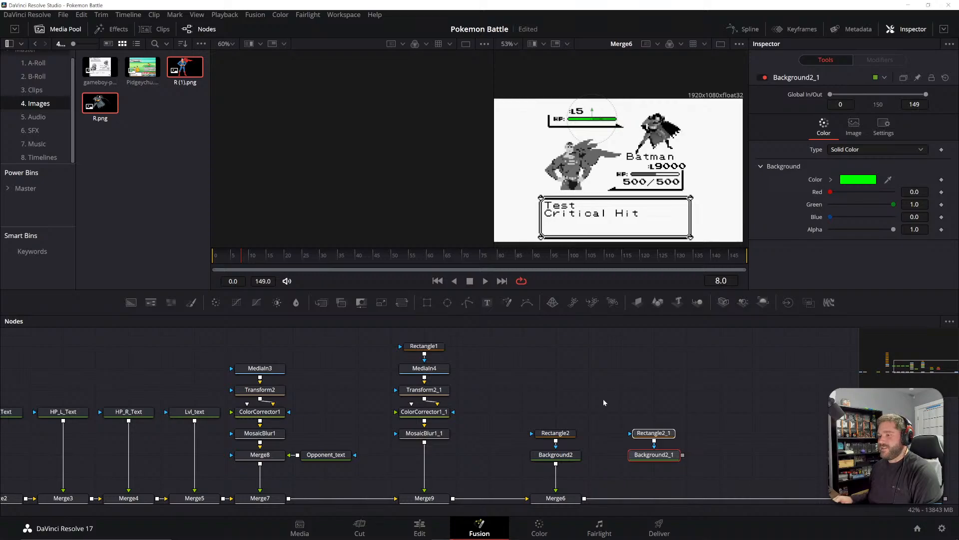
- Move the copied Rectangle2_1 and Background2_1 nodes beside Background2 and merge Background2_1 into the main chain right after Merge6
{"action": "left_click_drag", "start_coordinate": [570, 380], "coordinate": [456, 483]}
{"action": "left_click_drag", "start_coordinate": [676, 386], "coordinate": [604, 445]}
{"action": "left_click_drag", "start_coordinate": [641, 434], "coordinate": [542, 435]}
{"action": "left_click", "coordinate": [570, 416]}
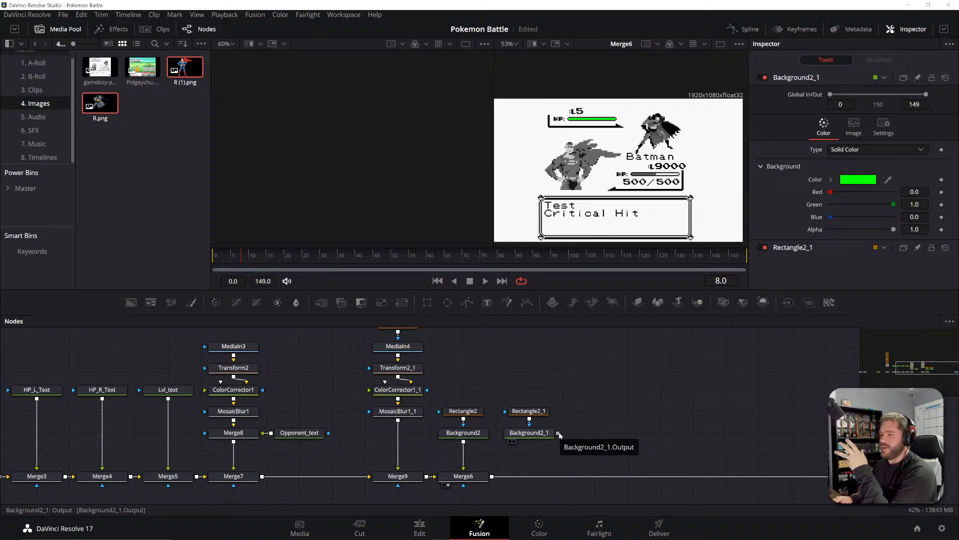
{"action": "left_click_drag", "start_coordinate": [558, 433], "coordinate": [492, 476]}
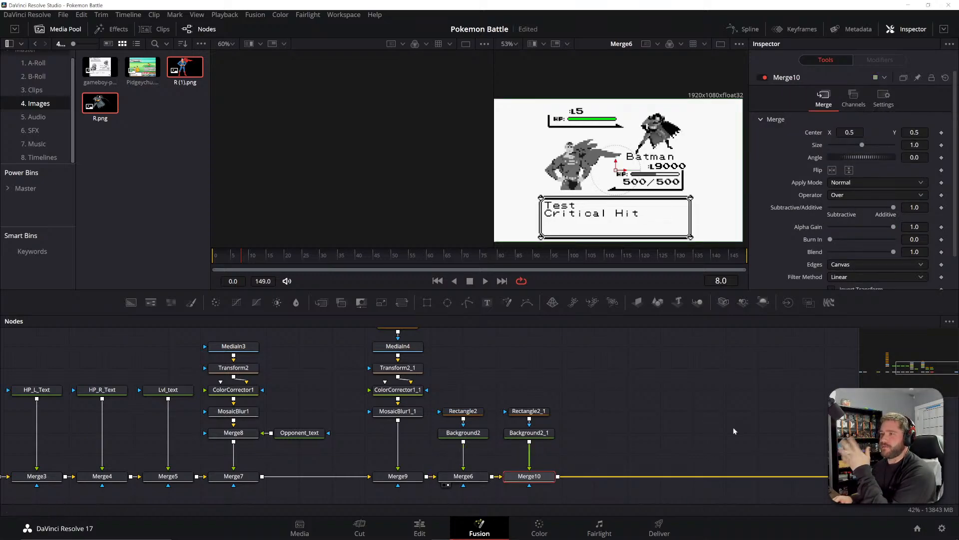
{"action": "left_click", "coordinate": [618, 427]}
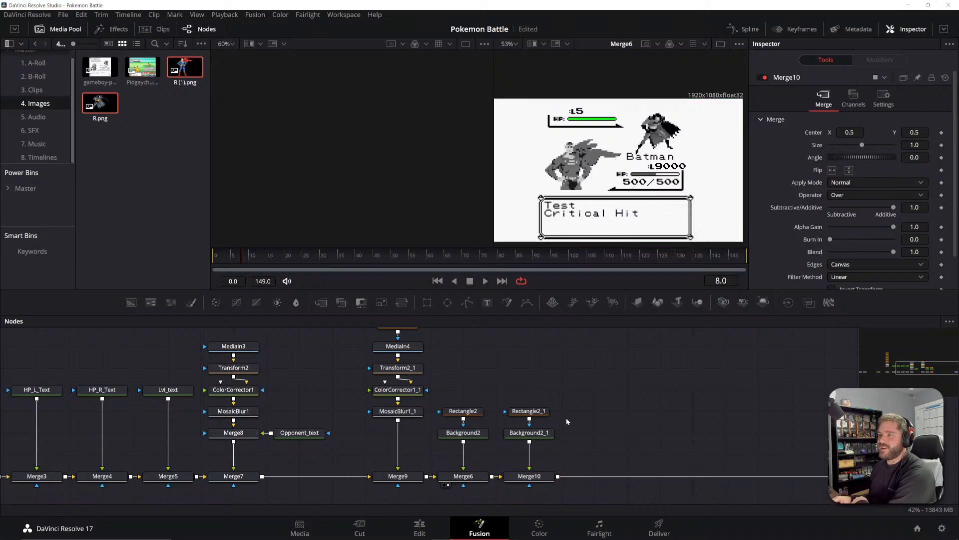
- Move the Rectangle2_1 mask onto Batman's HP bar outline, centering it at about X 0.656, Y 0.470
{"action": "left_click", "coordinate": [521, 433]}
{"action": "left_click", "coordinate": [530, 410]}
{"action": "left_click", "coordinate": [529, 433]}
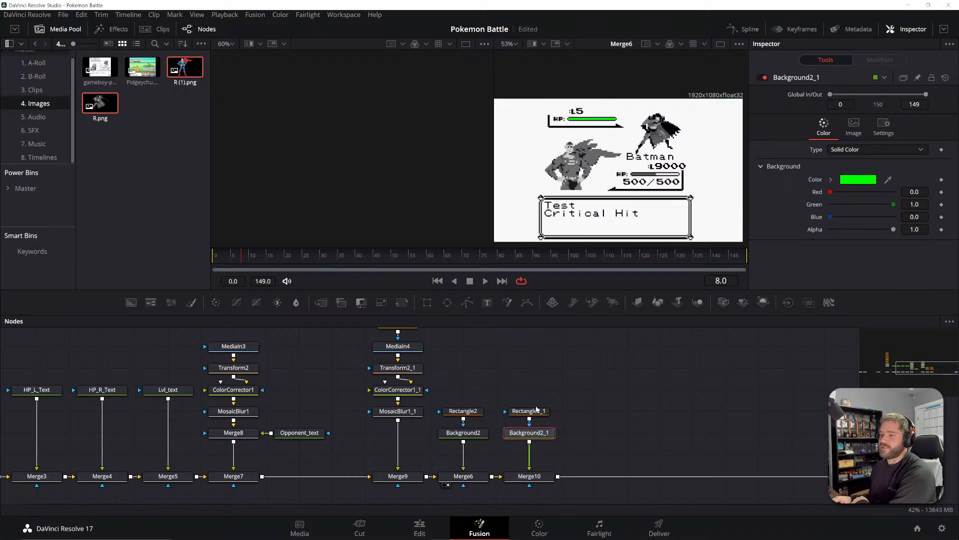
{"action": "left_click", "coordinate": [537, 411]}
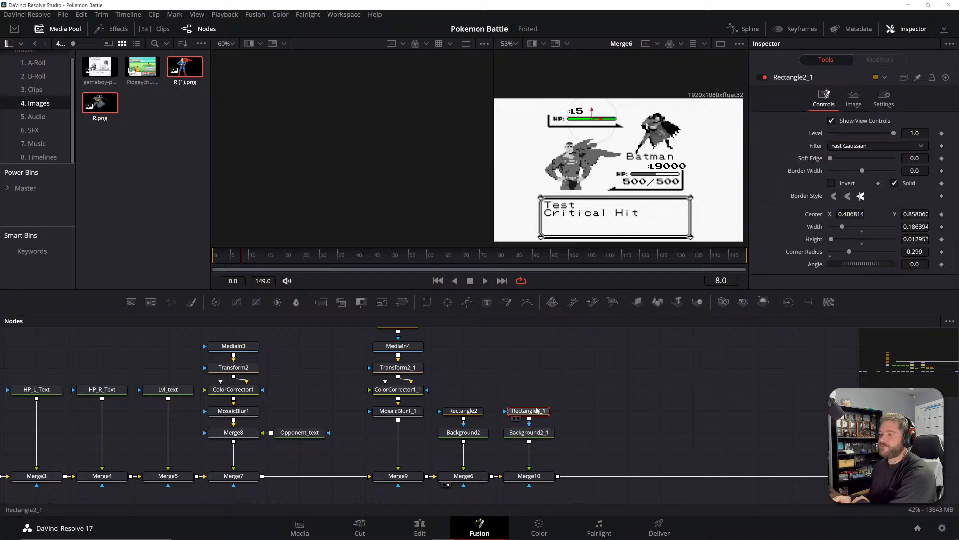
{"action": "left_click", "coordinate": [529, 433]}
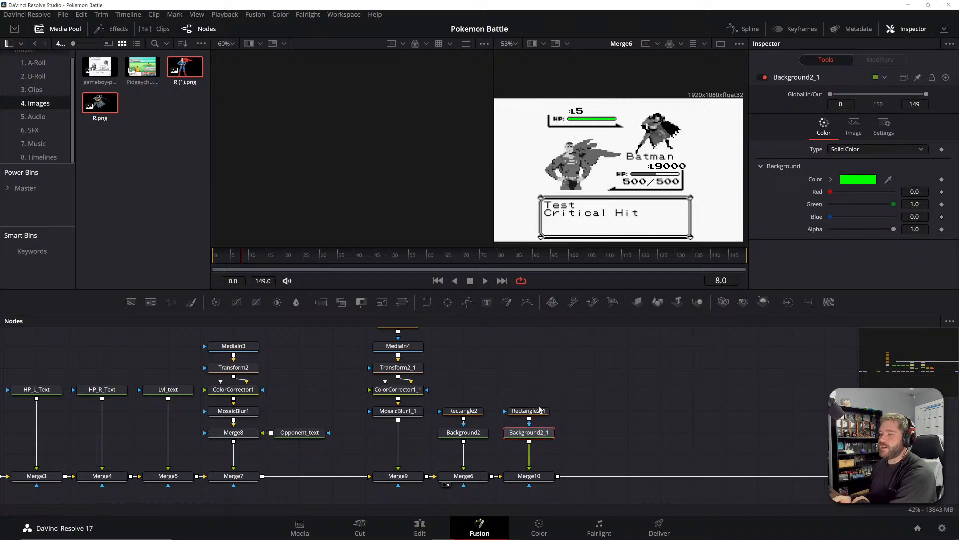
{"action": "left_click", "coordinate": [539, 410]}
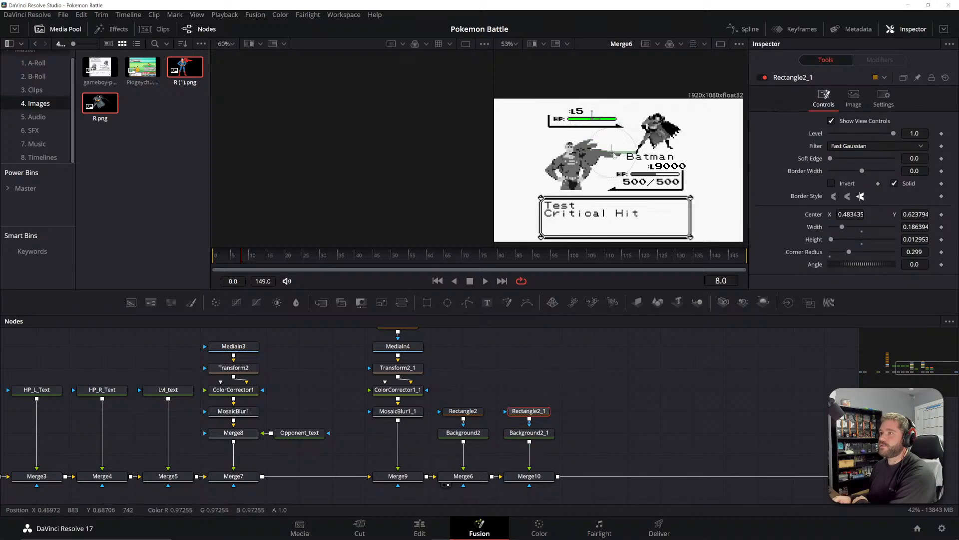
{"action": "left_click_drag", "start_coordinate": [614, 155], "coordinate": [658, 176]}
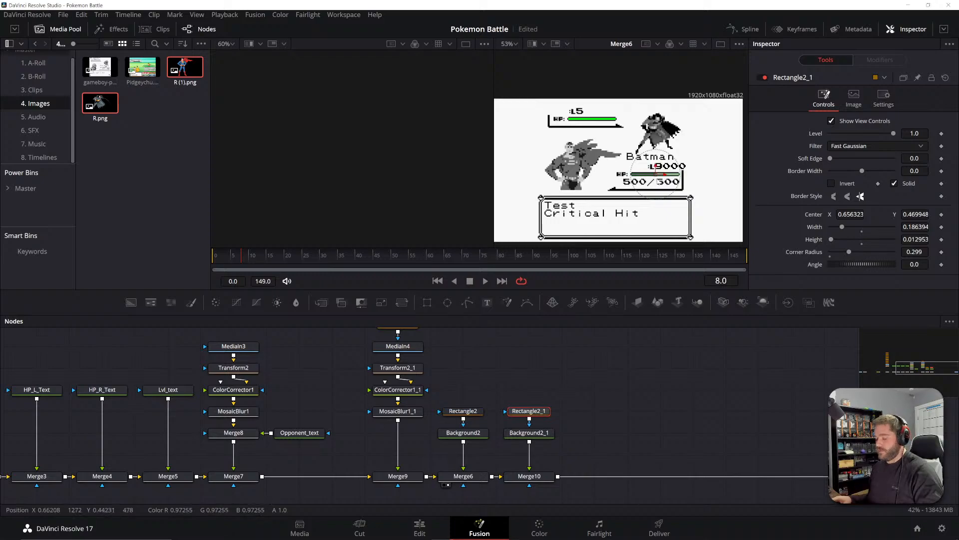
- Show Merge10 in the second viewer and nudge Rectangle2_1 to a center of about X 0.6549, Y 0.4734, filling the HP bar outline
{"action": "scroll", "coordinate": [658, 176], "scroll_direction": "up", "scroll_amount": 5}
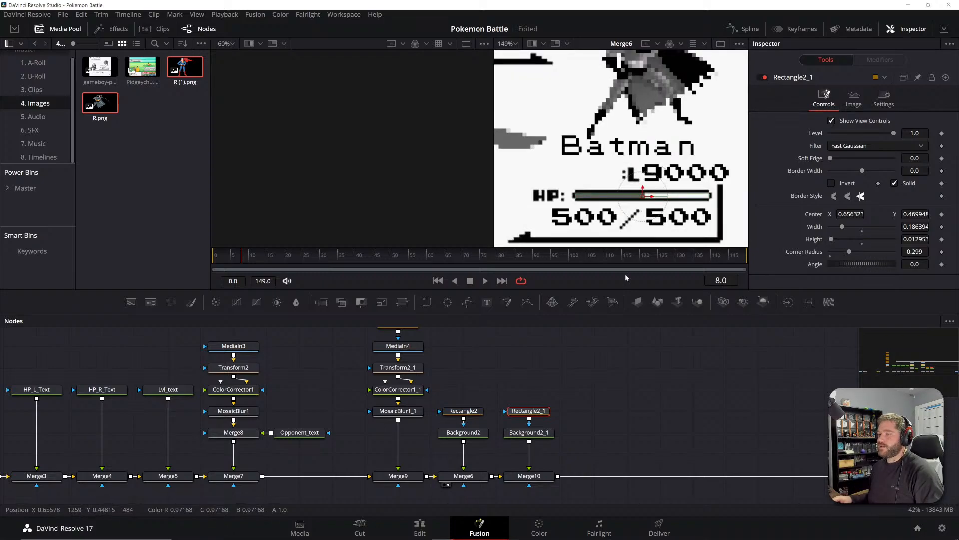
{"action": "left_click", "coordinate": [513, 485]}
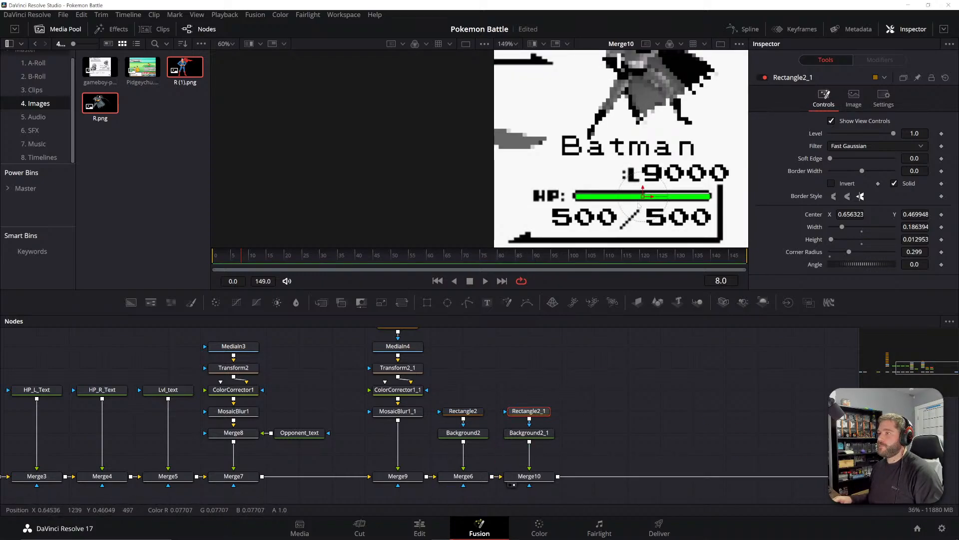
{"action": "scroll", "coordinate": [638, 206], "scroll_direction": "up", "scroll_amount": 3}
{"action": "scroll", "coordinate": [638, 209], "scroll_direction": "down", "scroll_amount": 1}
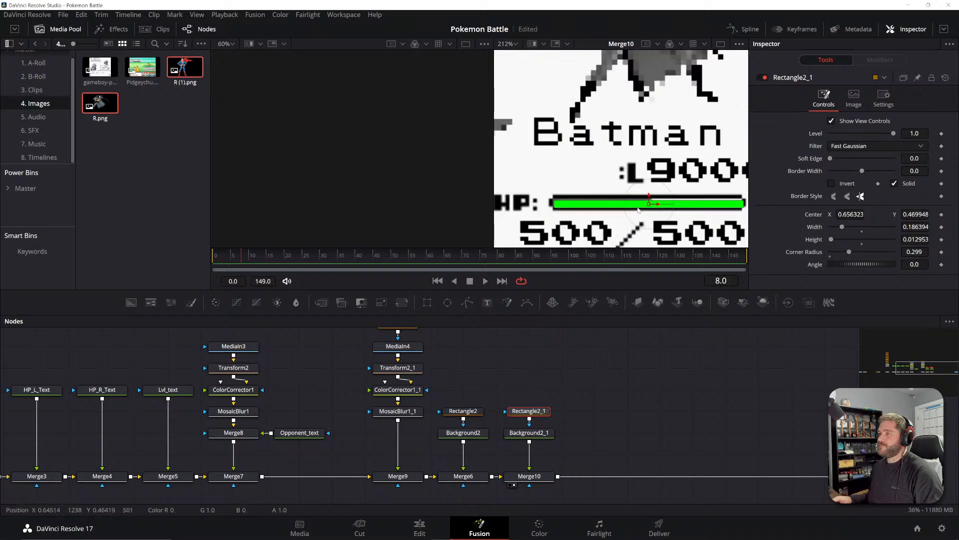
{"action": "left_click_drag", "start_coordinate": [648, 204], "coordinate": [646, 203]}
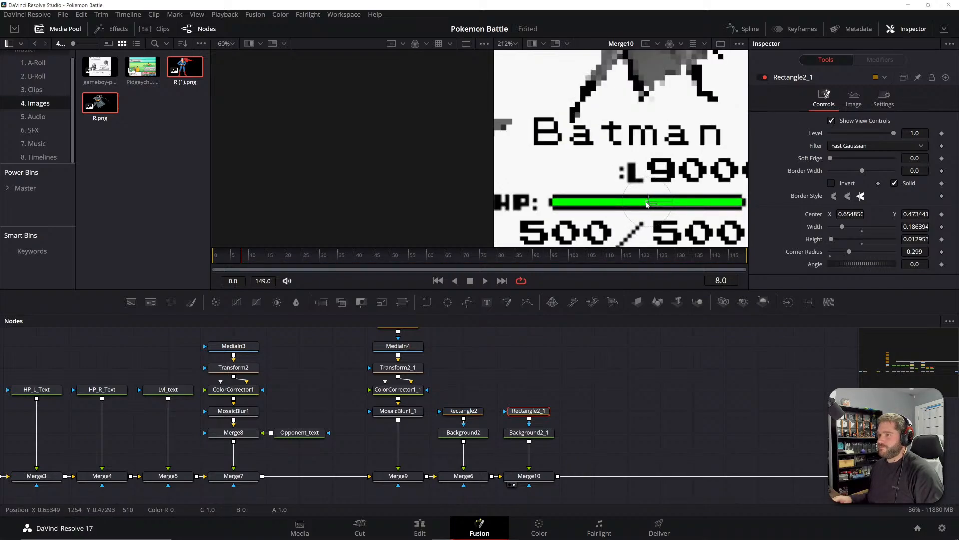
{"action": "left_click", "coordinate": [628, 368]}
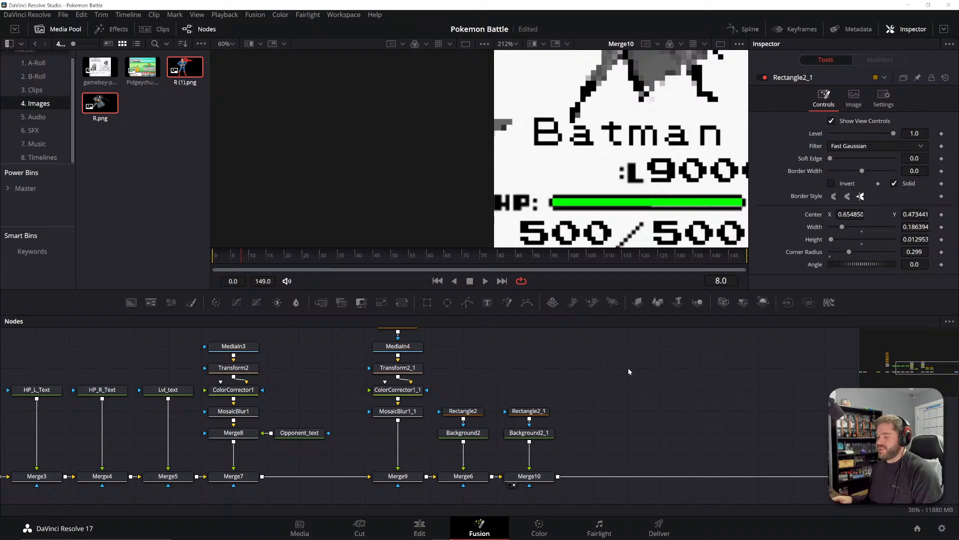
- Examine the node tree and the whole battle scene, checking both health bars, the characters and the text box
{"action": "scroll", "coordinate": [621, 376], "scroll_direction": "down", "scroll_amount": 5}
{"action": "scroll", "coordinate": [622, 377], "scroll_direction": "up", "scroll_amount": 3}
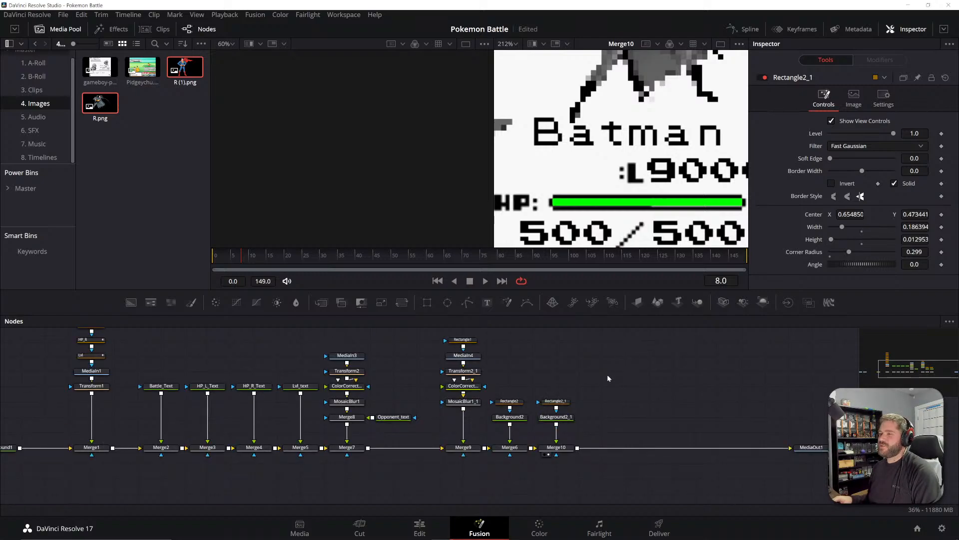
{"action": "left_click_drag", "start_coordinate": [581, 370], "coordinate": [696, 401]}
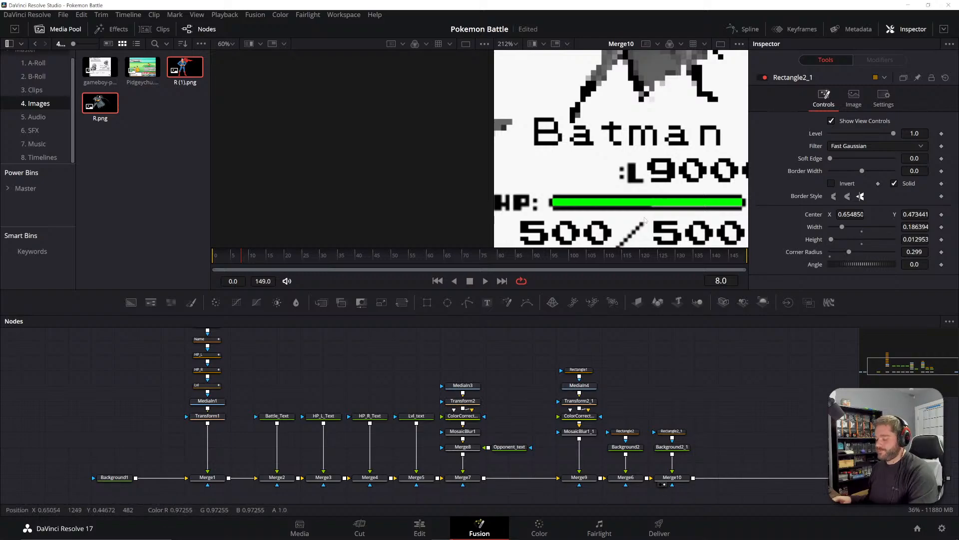
{"action": "scroll", "coordinate": [659, 213], "scroll_direction": "down", "scroll_amount": 2}
{"action": "scroll", "coordinate": [662, 212], "scroll_direction": "up", "scroll_amount": 3}
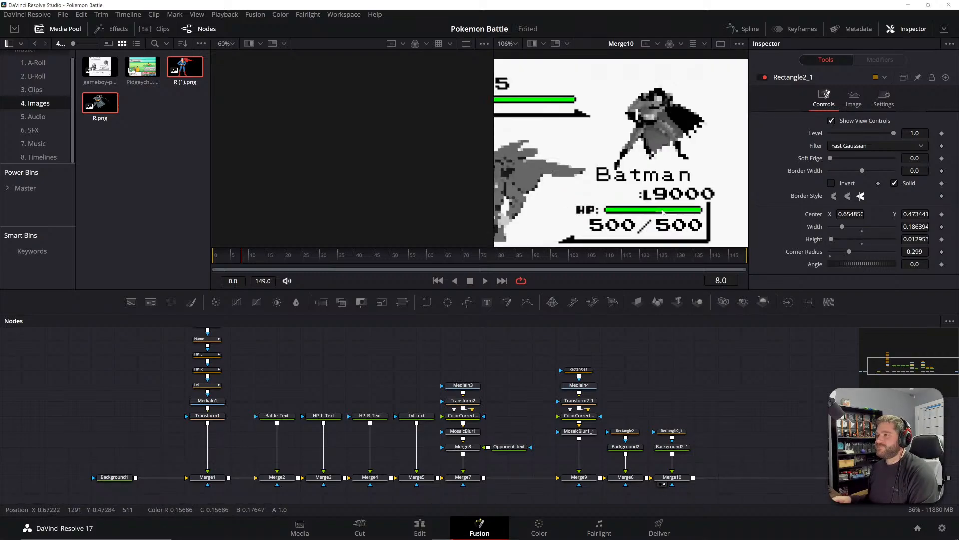
{"action": "scroll", "coordinate": [649, 205], "scroll_direction": "down", "scroll_amount": 3}
{"action": "scroll", "coordinate": [634, 195], "scroll_direction": "up", "scroll_amount": 2}
{"action": "scroll", "coordinate": [632, 192], "scroll_direction": "down", "scroll_amount": 1}
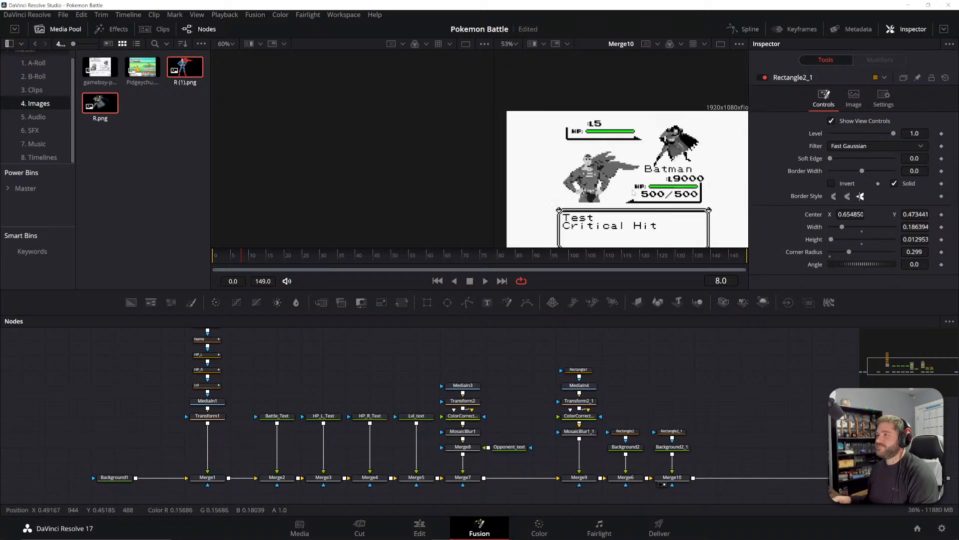
{"action": "scroll", "coordinate": [632, 192], "scroll_direction": "up", "scroll_amount": 1}
{"action": "left_click_drag", "start_coordinate": [623, 182], "coordinate": [608, 190]}
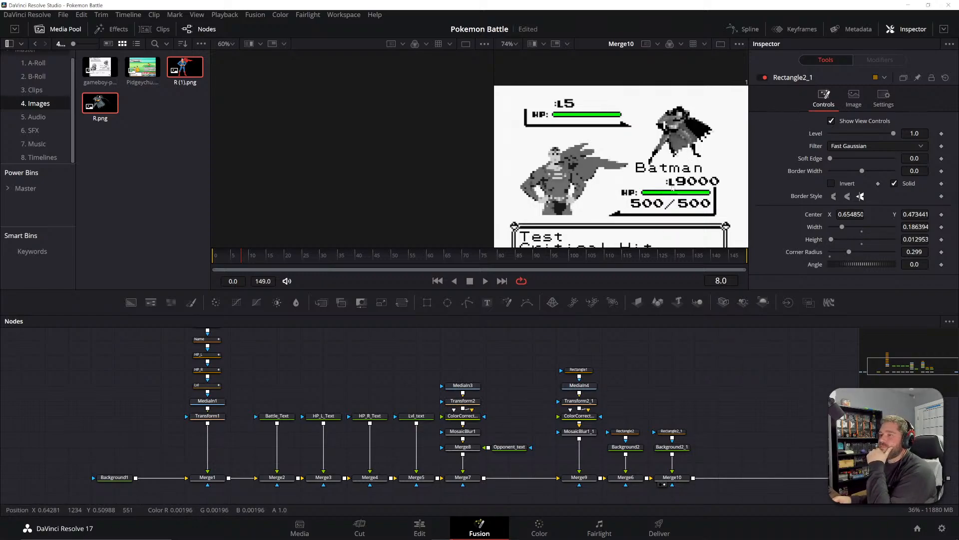
{"action": "scroll", "coordinate": [673, 189], "scroll_direction": "down", "scroll_amount": 3}
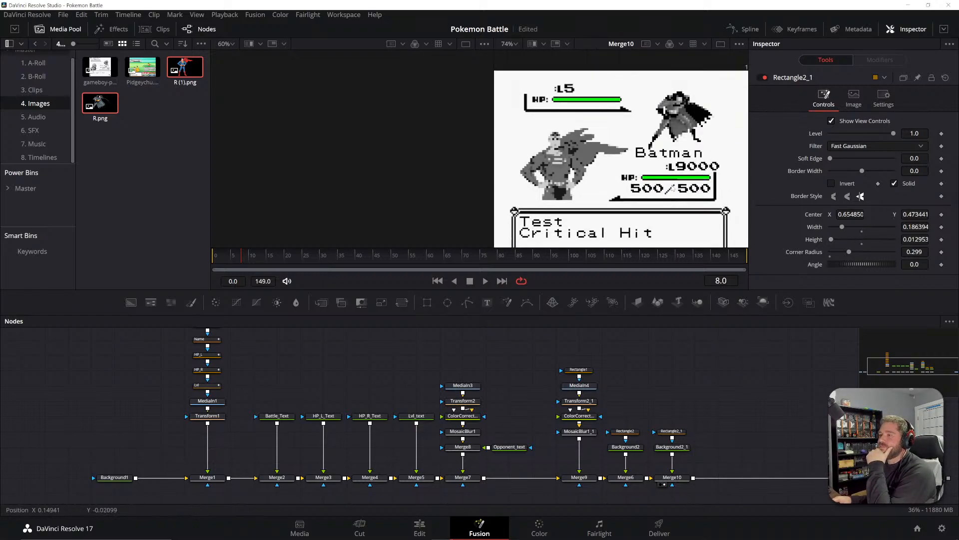
{"action": "scroll", "coordinate": [673, 188], "scroll_direction": "down", "scroll_amount": 3}
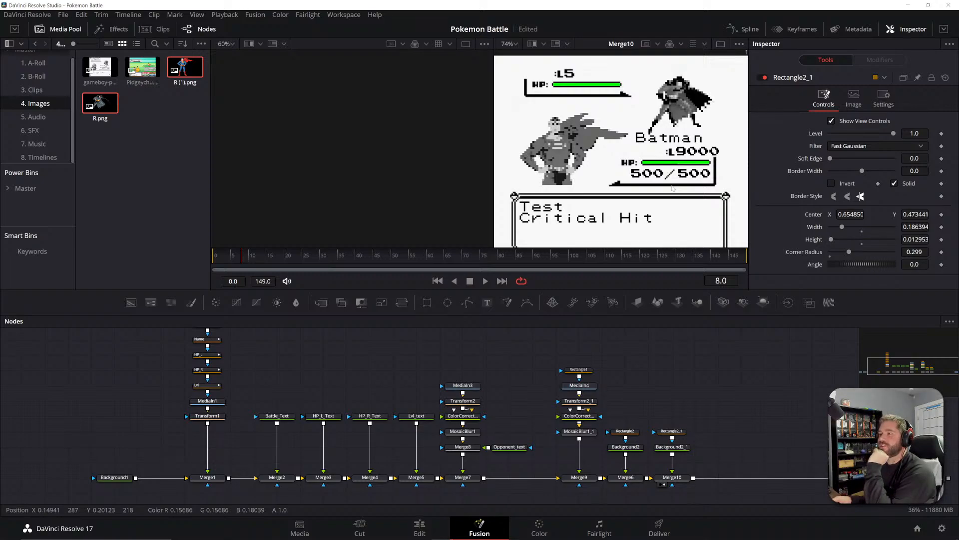
{"action": "scroll", "coordinate": [674, 187], "scroll_direction": "down", "scroll_amount": 1}
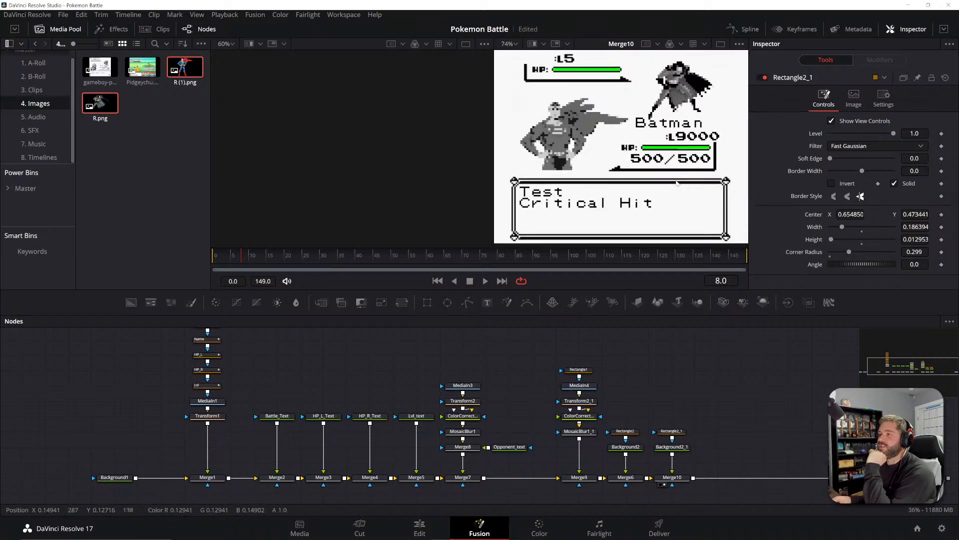
- Move the MediaOut1 node farther away from Merge10 to leave more room at the end of the main chain
{"action": "left_click_drag", "start_coordinate": [738, 409], "coordinate": [542, 394]}
{"action": "left_click_drag", "start_coordinate": [730, 462], "coordinate": [777, 462]}
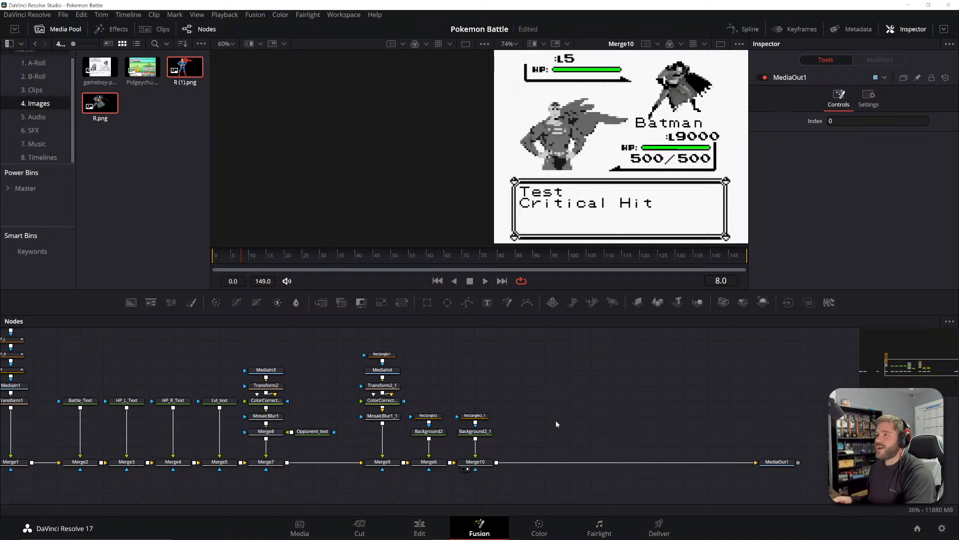
{"action": "left_click_drag", "start_coordinate": [547, 406], "coordinate": [649, 408]}
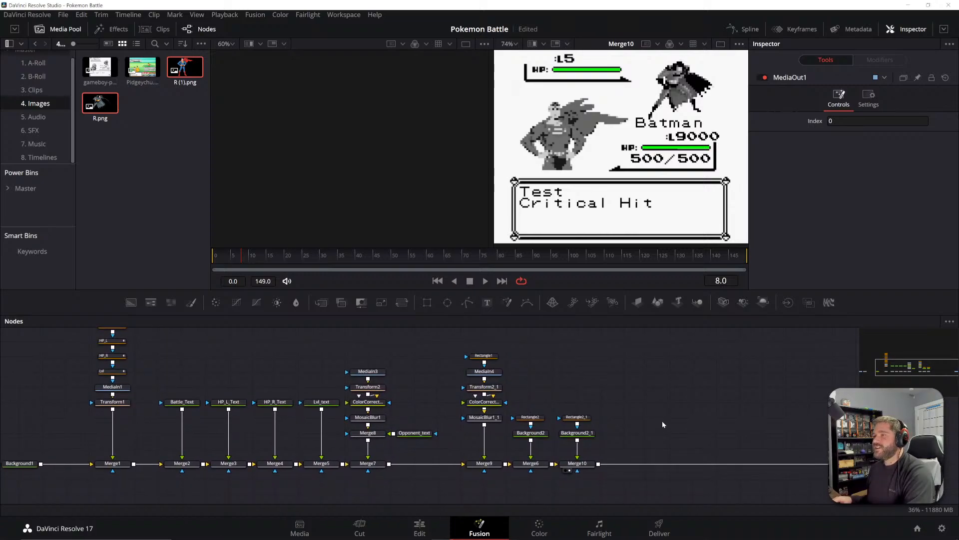
{"action": "left_click_drag", "start_coordinate": [663, 423], "coordinate": [696, 417]}
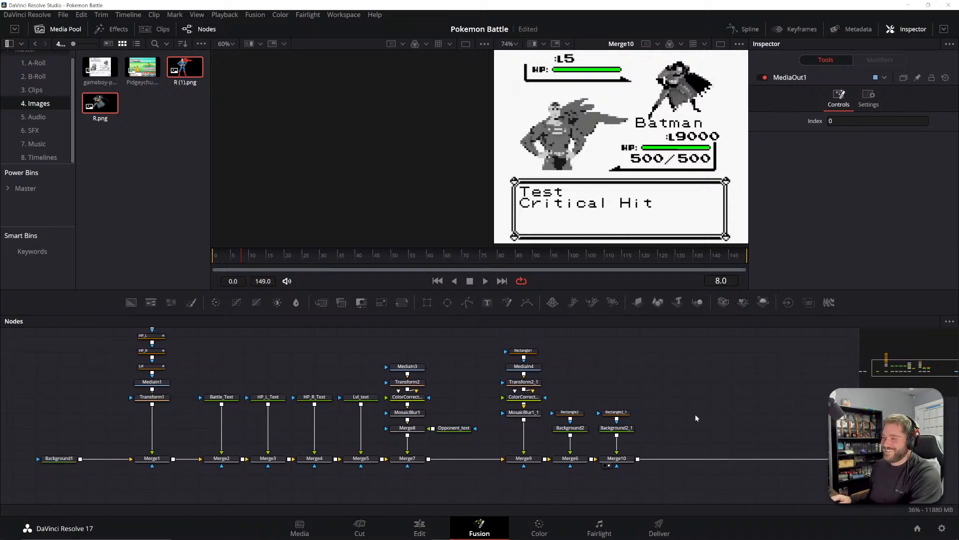
{"action": "mouse_move", "coordinate": [716, 412]}
{"action": "left_mouse_down"}
{"action": "mouse_move", "coordinate": [752, 432]}
{"action": "mouse_move", "coordinate": [689, 405]}
{"action": "mouse_move", "coordinate": [718, 411]}
{"action": "mouse_move", "coordinate": [713, 423]}
{"action": "left_mouse_up"}
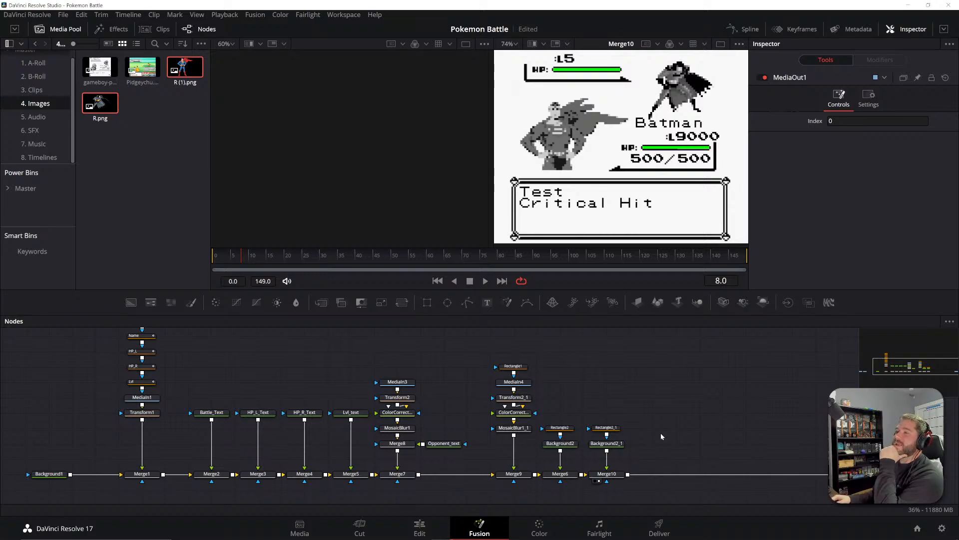
- Return the playhead to frame 0 and rename the MediaIn3 node Batman
{"action": "mouse_move", "coordinate": [214, 261]}
{"action": "left_mouse_down"}
{"action": "mouse_move", "coordinate": [340, 261]}
{"action": "mouse_move", "coordinate": [196, 262]}
{"action": "left_mouse_up"}
{"action": "left_click_drag", "start_coordinate": [494, 385], "coordinate": [655, 355]}
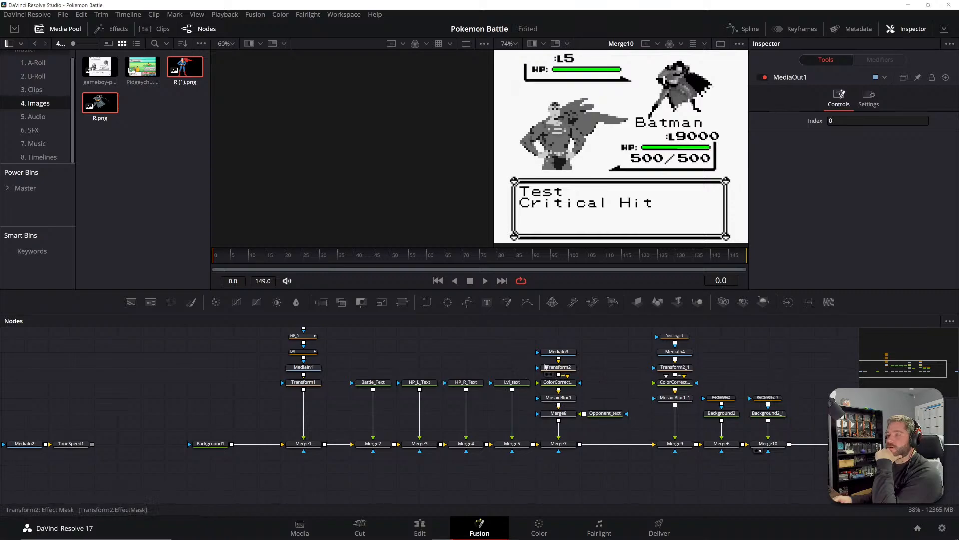
{"action": "left_click", "coordinate": [561, 353]}
{"action": "key", "text": "F2"}
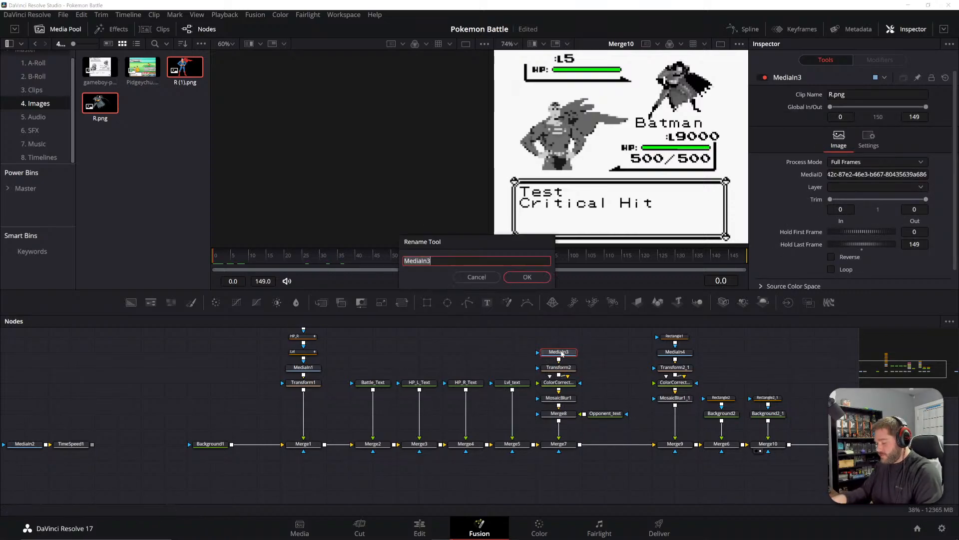
{"action": "type", "text": "Batman"}
{"action": "key", "text": "Return"}
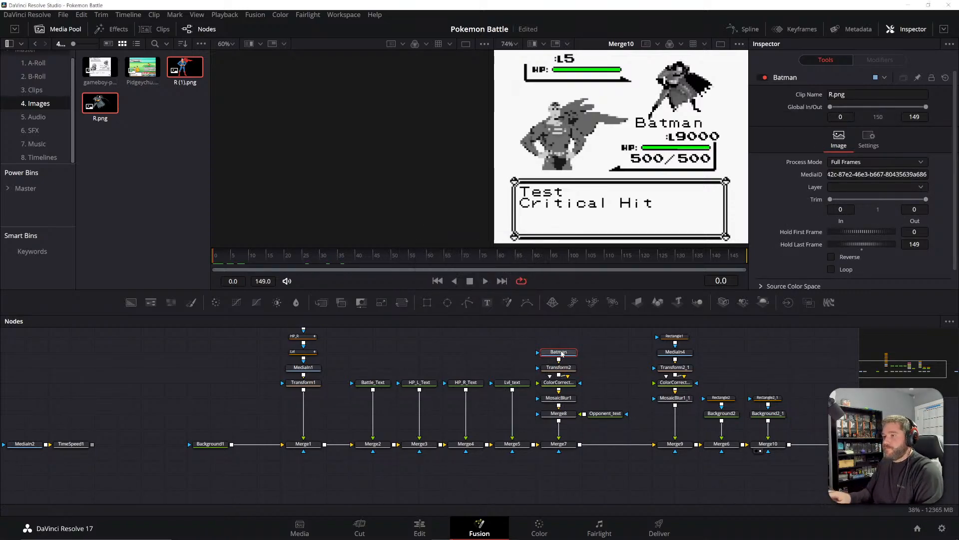
- Rename the MediaIn4 node above Transform2_1 SuperMan
{"action": "scroll", "coordinate": [562, 353], "scroll_direction": "up", "scroll_amount": 1}
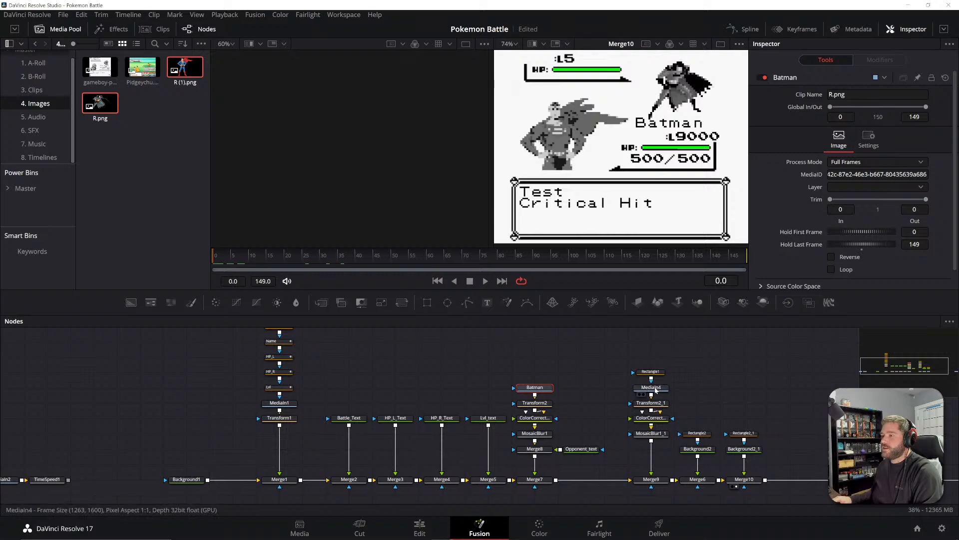
{"action": "left_click", "coordinate": [656, 391]}
{"action": "key", "text": "F2"}
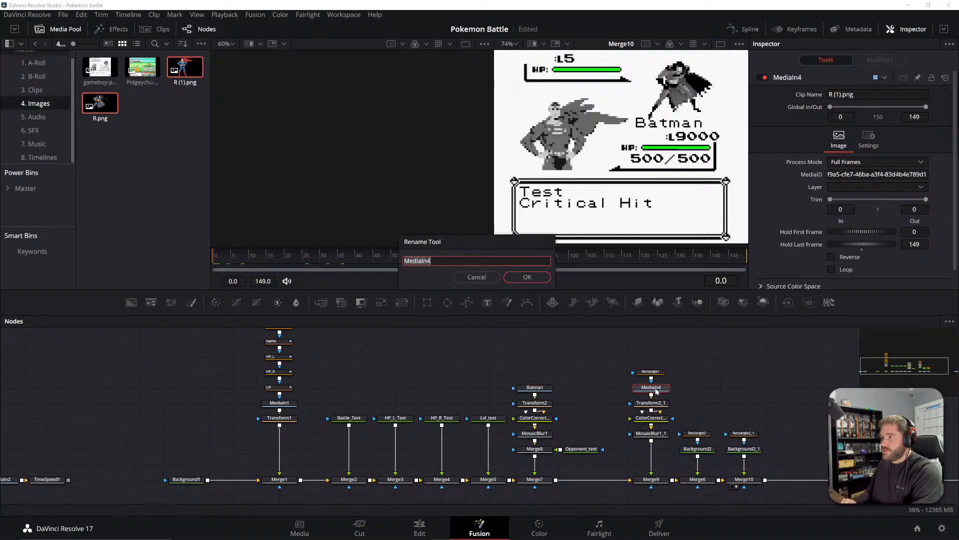
{"action": "type", "text": "Super"}
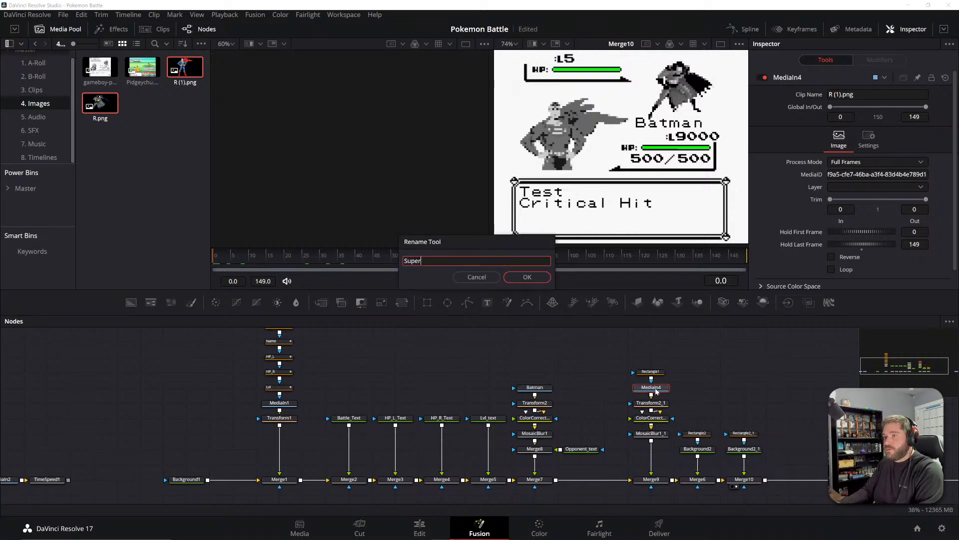
{"action": "type", "text": "Man"}
{"action": "key", "text": "Return"}
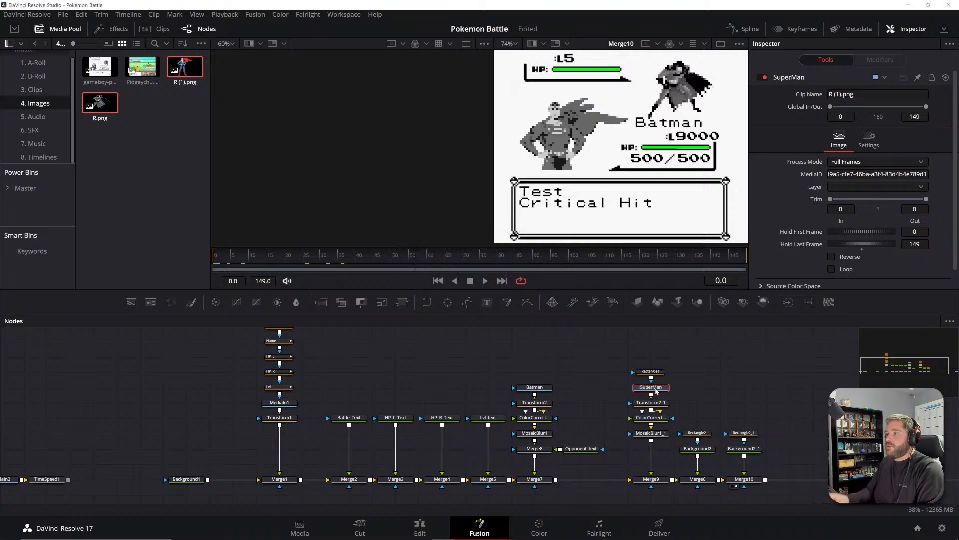
- Play the battle composition from near the start of the timeline
{"action": "left_click", "coordinate": [563, 396]}
{"action": "left_click_drag", "start_coordinate": [768, 424], "coordinate": [642, 405]}
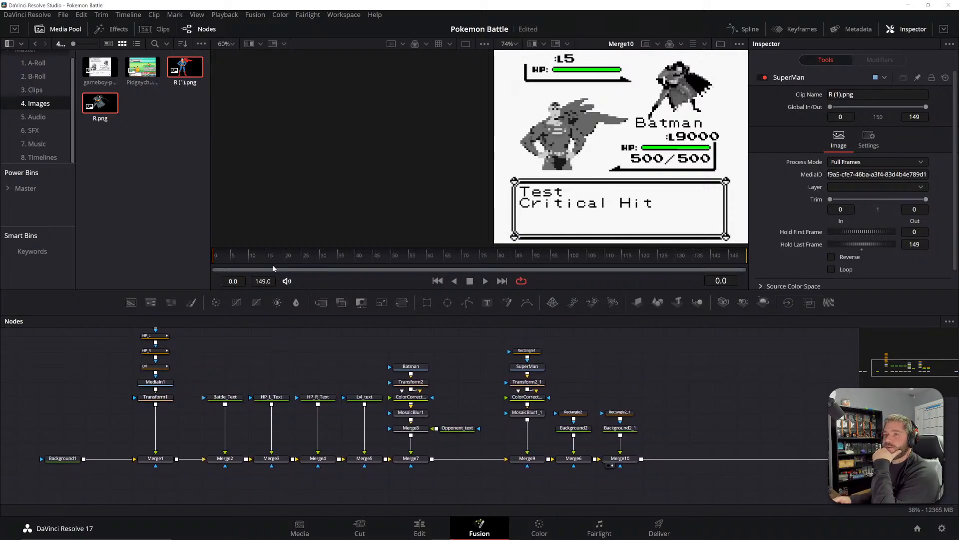
{"action": "left_click", "coordinate": [226, 259]}
{"action": "key", "text": "space"}
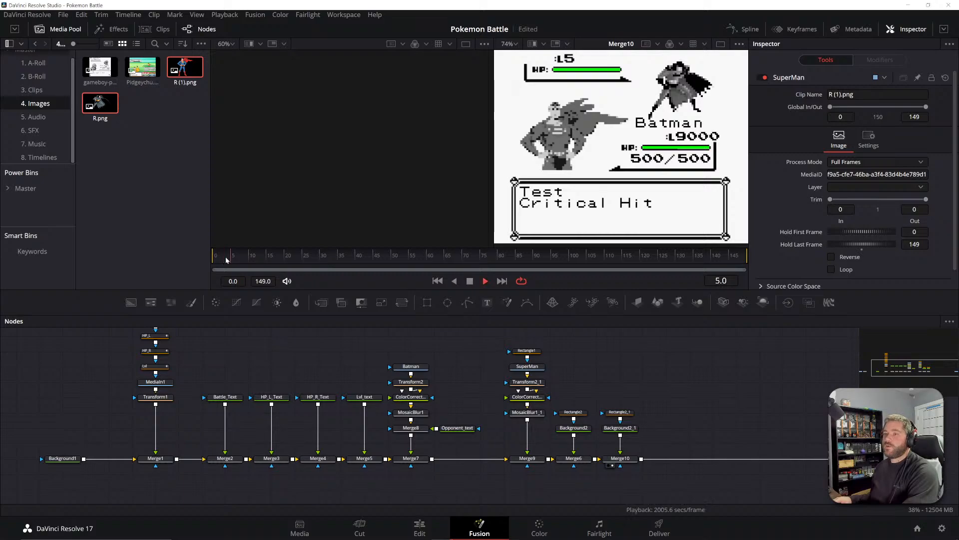
- Close the media pool to enlarge the viewers, scrub through the battle composition and return the playhead to frame 0
{"action": "left_click_drag", "start_coordinate": [232, 259], "coordinate": [197, 255]}
{"action": "left_click", "coordinate": [40, 29]}
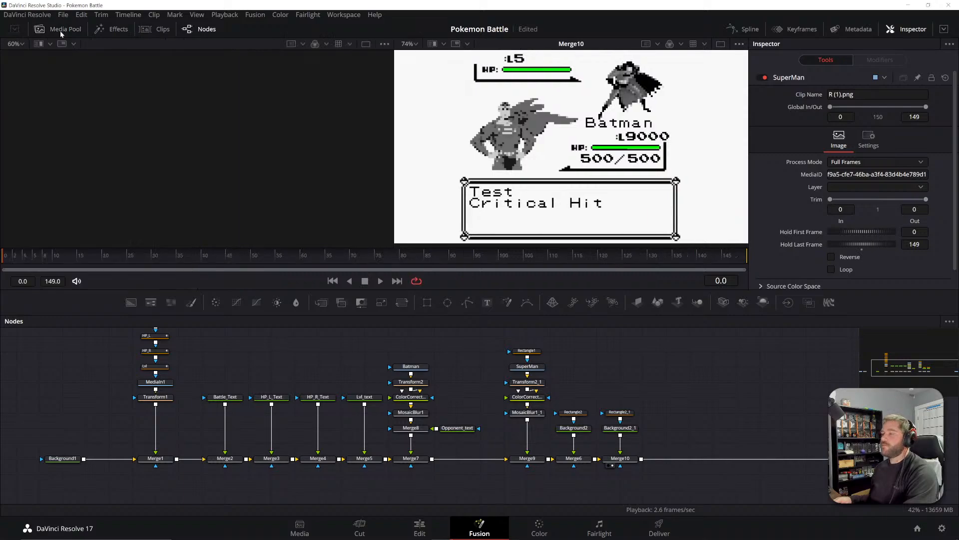
{"action": "left_click_drag", "start_coordinate": [183, 258], "coordinate": [18, 258]}
{"action": "left_click", "coordinate": [240, 258]}
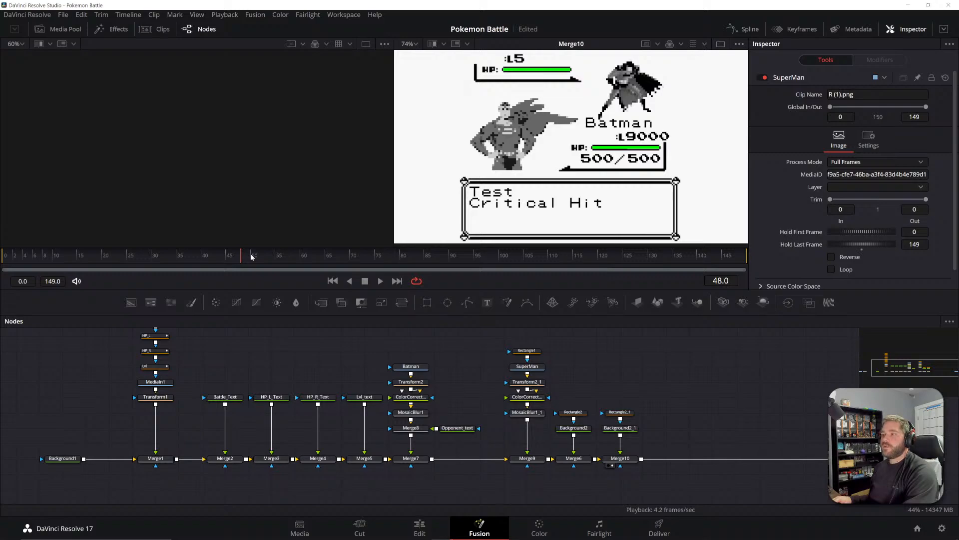
{"action": "left_click", "coordinate": [2, 256]}
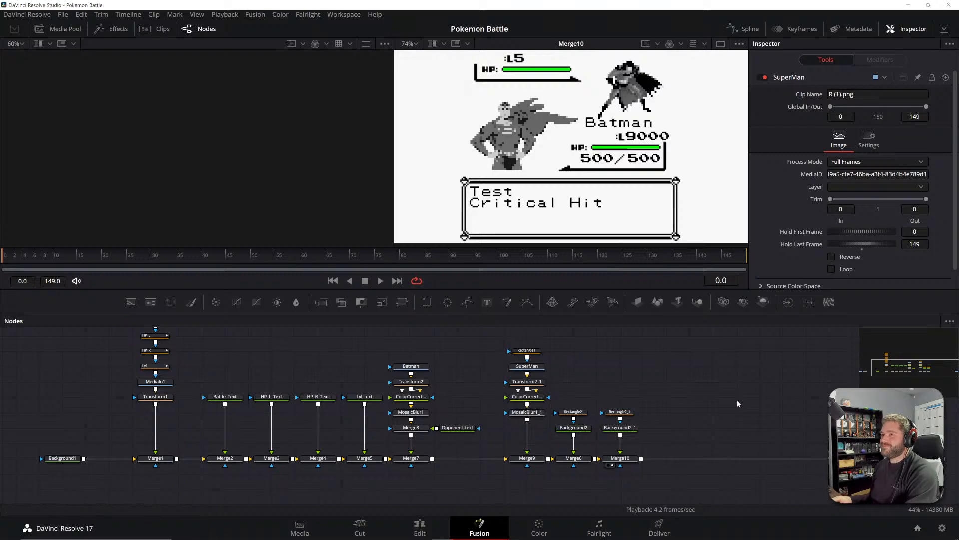
{"action": "left_click_drag", "start_coordinate": [737, 401], "coordinate": [737, 430]}
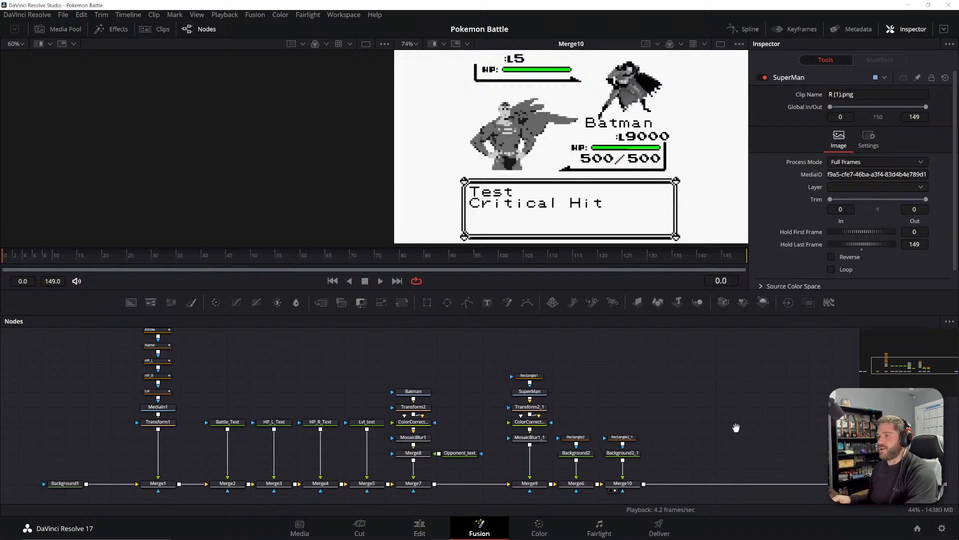
{"action": "left_click_drag", "start_coordinate": [736, 429], "coordinate": [713, 421]}
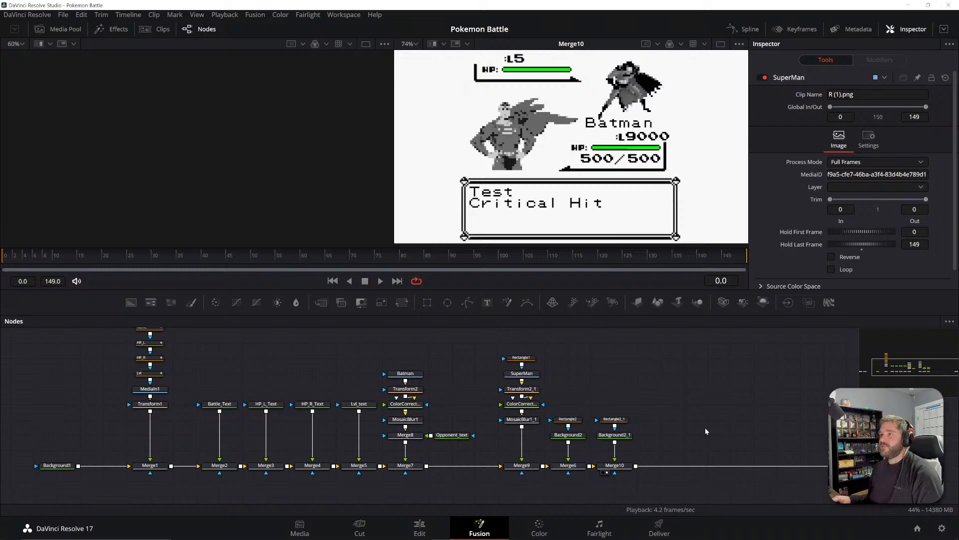
{"action": "scroll", "coordinate": [705, 427], "scroll_direction": "down", "scroll_amount": 2}
{"action": "scroll", "coordinate": [706, 427], "scroll_direction": "up", "scroll_amount": 2}
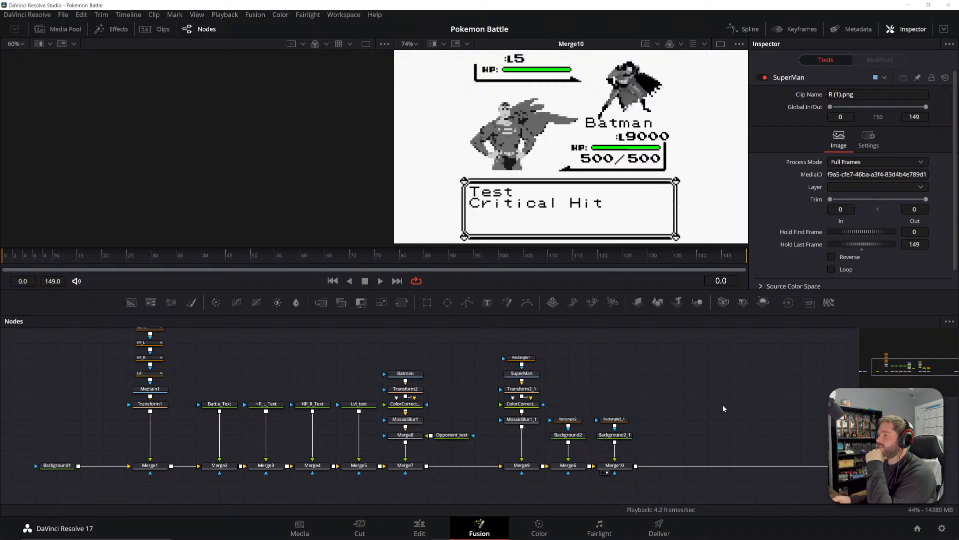
{"action": "mouse_move", "coordinate": [723, 407]}
{"action": "left_mouse_down"}
{"action": "mouse_move", "coordinate": [700, 413]}
{"action": "mouse_move", "coordinate": [750, 415]}
{"action": "mouse_move", "coordinate": [733, 410]}
{"action": "left_mouse_up"}
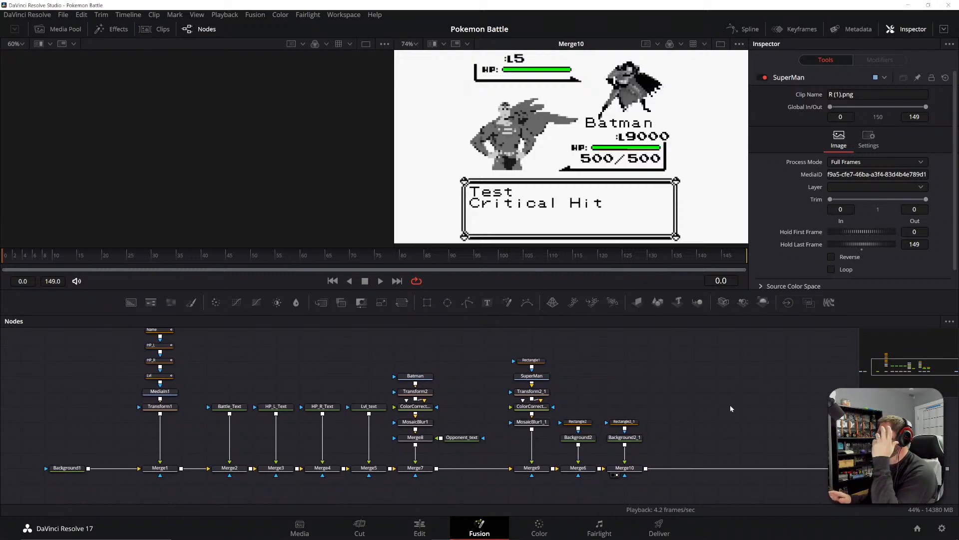
{"action": "left_click_drag", "start_coordinate": [729, 408], "coordinate": [733, 427]}
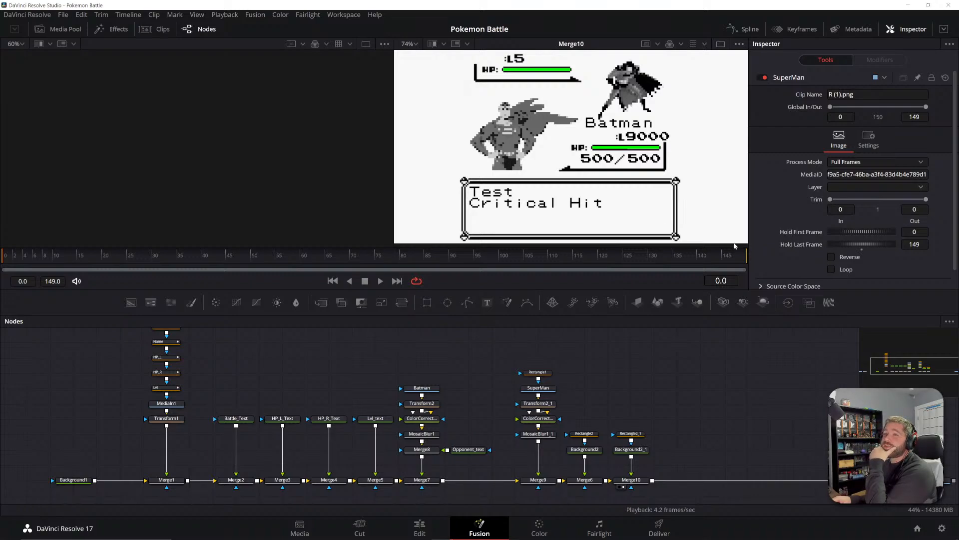
- Add a Blend keyframe of 1.0 to Merge7 at frame 60
{"action": "left_click", "coordinate": [297, 255]}
{"action": "left_click_drag", "start_coordinate": [296, 255], "coordinate": [302, 257]}
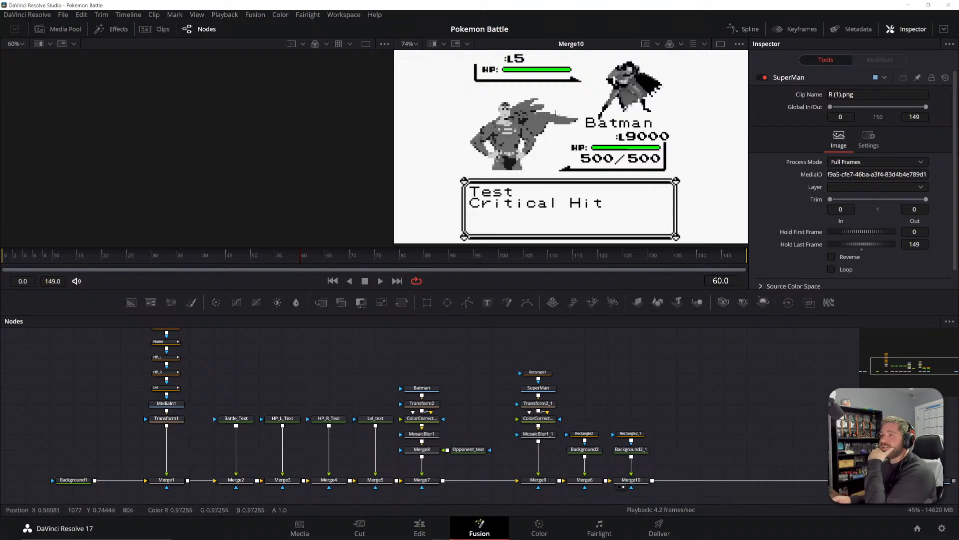
{"action": "mouse_move", "coordinate": [729, 414]}
{"action": "left_mouse_down"}
{"action": "mouse_move", "coordinate": [719, 397]}
{"action": "mouse_move", "coordinate": [735, 397]}
{"action": "left_mouse_up"}
{"action": "left_click_drag", "start_coordinate": [502, 392], "coordinate": [590, 373]}
{"action": "left_click", "coordinate": [521, 444]}
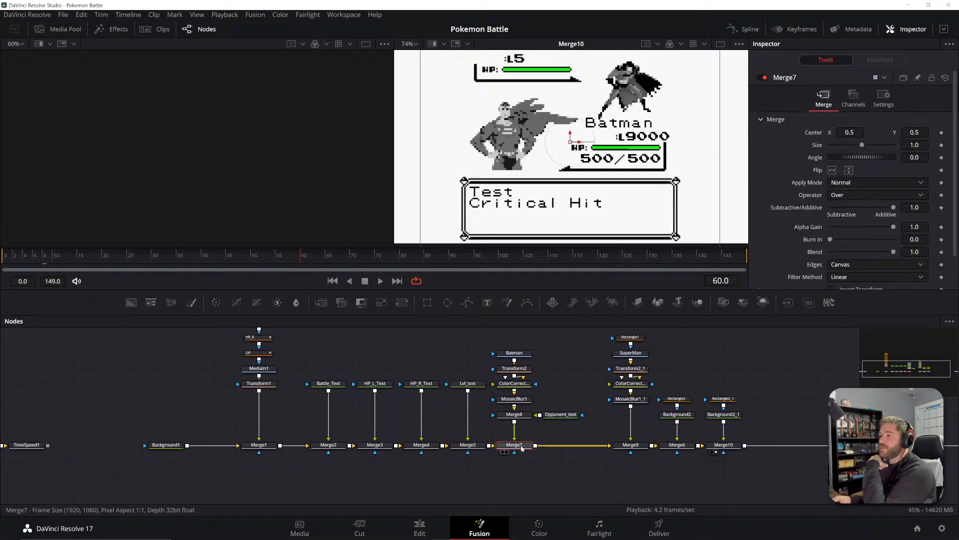
{"action": "scroll", "coordinate": [851, 242], "scroll_direction": "down", "scroll_amount": 1}
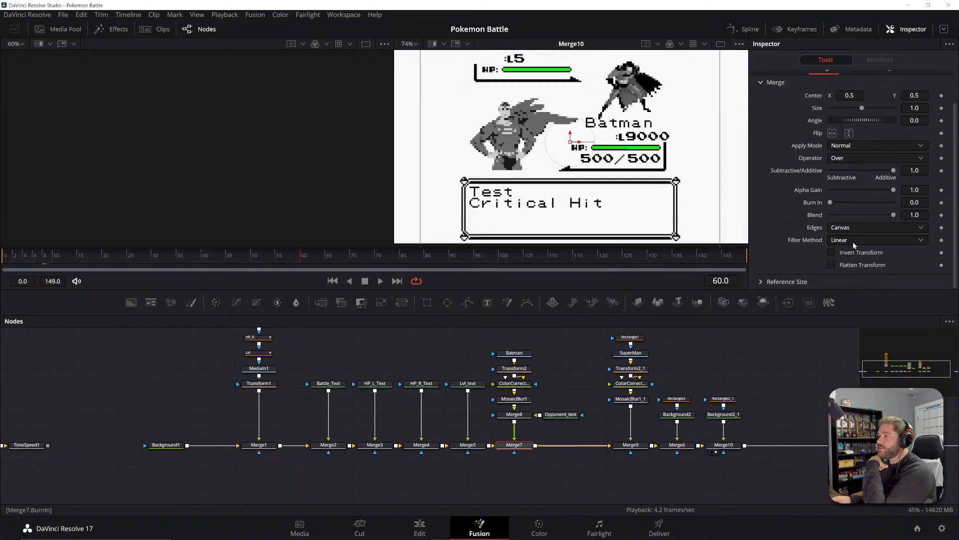
{"action": "left_click", "coordinate": [941, 215]}
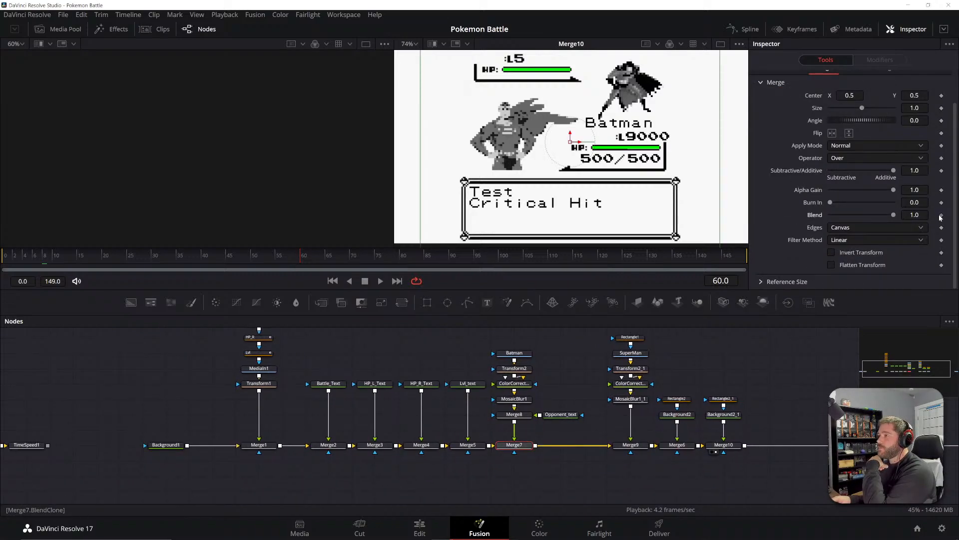
- Keyframe Merge7's Blend to 0.0 at frame 62 and back to 1.0 at frame 64
{"action": "left_click", "coordinate": [310, 259]}
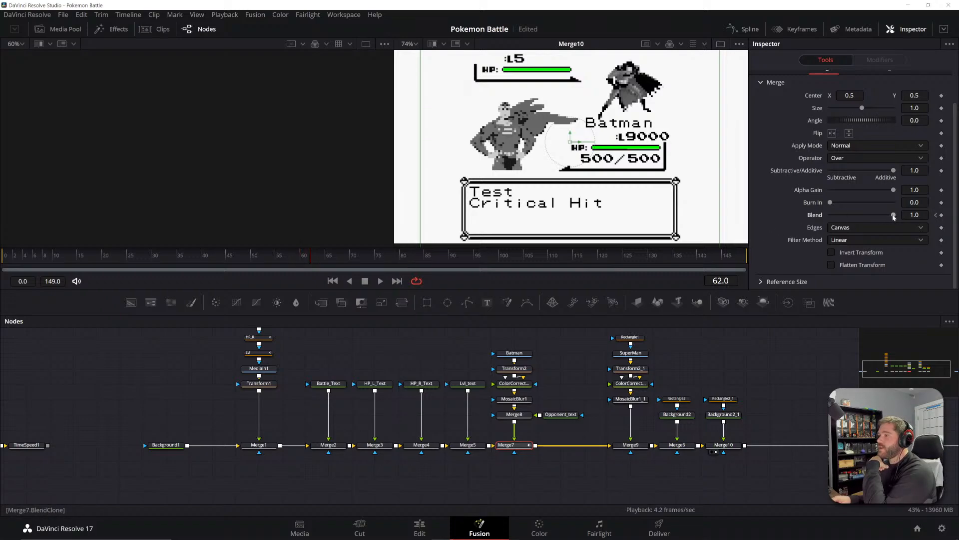
{"action": "left_click_drag", "start_coordinate": [893, 215], "coordinate": [830, 215]}
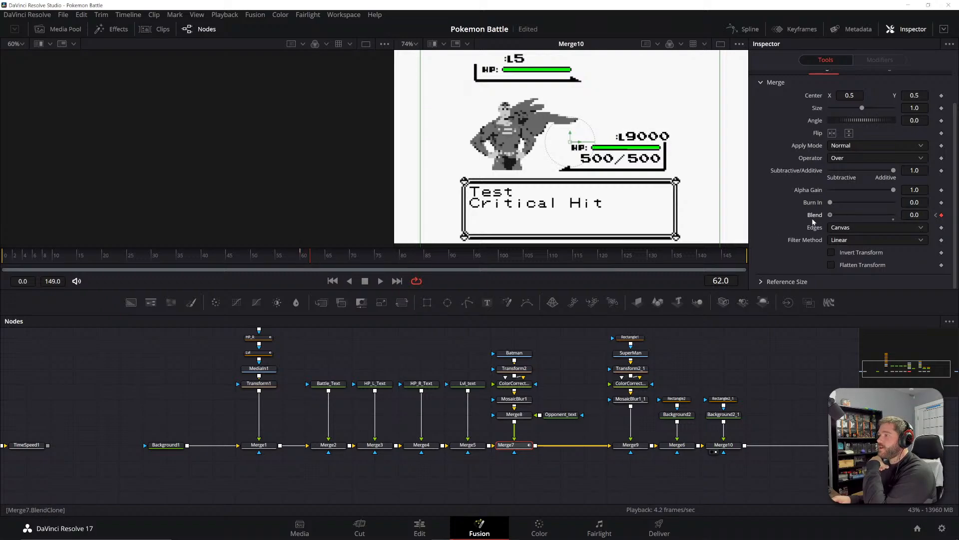
{"action": "left_click", "coordinate": [320, 259]}
{"action": "left_click_drag", "start_coordinate": [831, 215], "coordinate": [894, 215]}
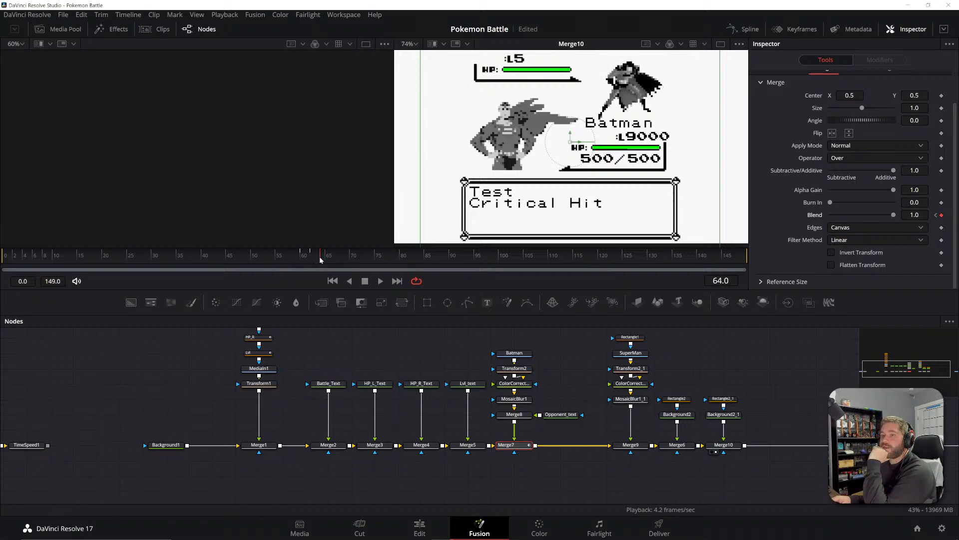
- Keyframe Merge7's Blend to 0.0 again between frames 64 and 69, and back to 1.0 at frame 69
{"action": "left_click_drag", "start_coordinate": [325, 258], "coordinate": [339, 258]}
{"action": "left_click_drag", "start_coordinate": [861, 218], "coordinate": [827, 216]}
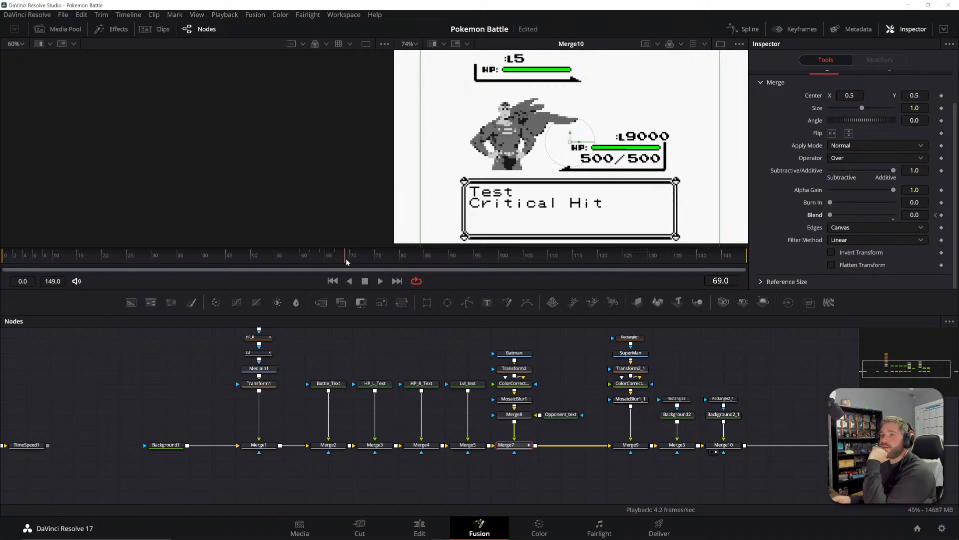
{"action": "left_click_drag", "start_coordinate": [830, 215], "coordinate": [914, 222]}
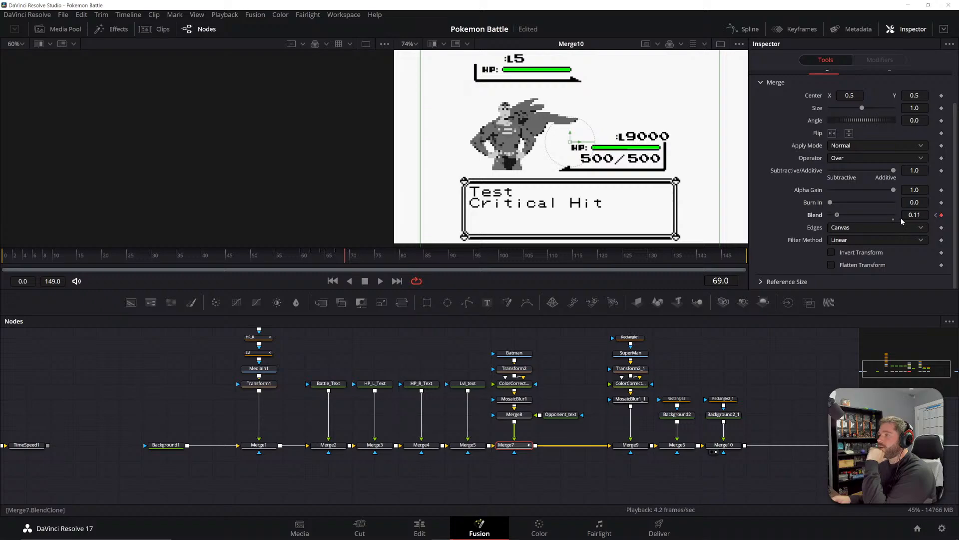
{"action": "left_click", "coordinate": [779, 345]}
- Play the composition from frame 4 to preview Batman's blinking effect
{"action": "left_click_drag", "start_coordinate": [427, 350], "coordinate": [444, 366]}
{"action": "left_click_drag", "start_coordinate": [37, 257], "coordinate": [24, 259]}
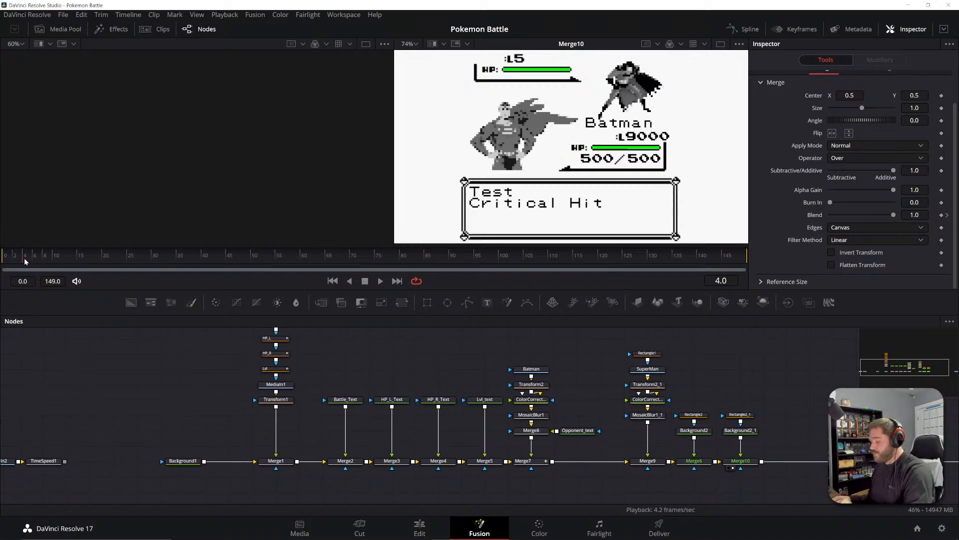
{"action": "key", "text": "space"}
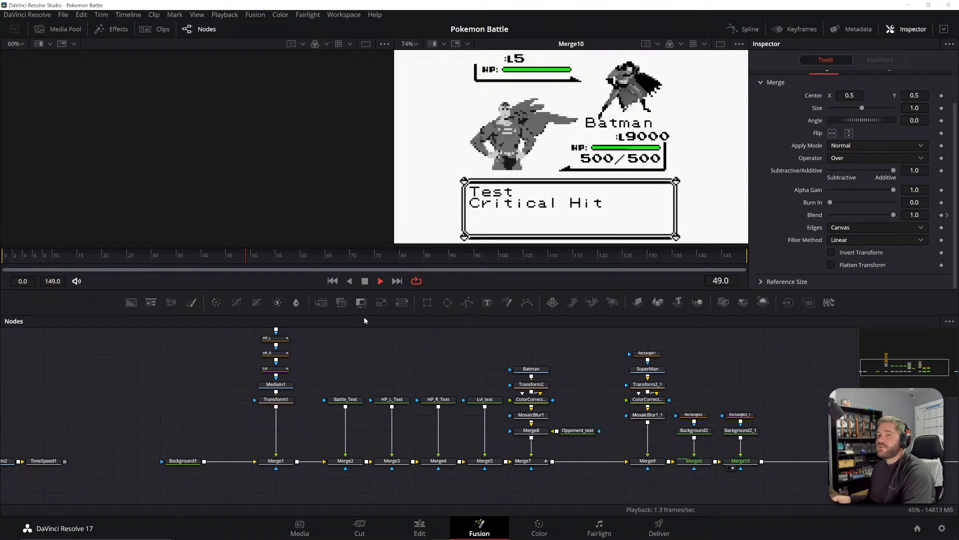
- Go to the Edit page, enable loop playback, and close the effects library with the playhead at 01:00:00:00
{"action": "left_click", "coordinate": [429, 531]}
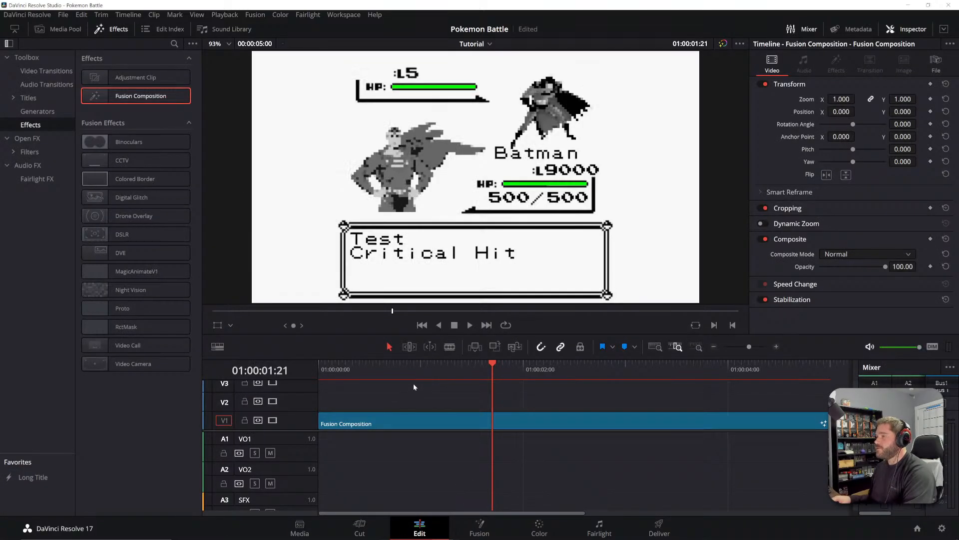
{"action": "left_click_drag", "start_coordinate": [424, 368], "coordinate": [347, 369]}
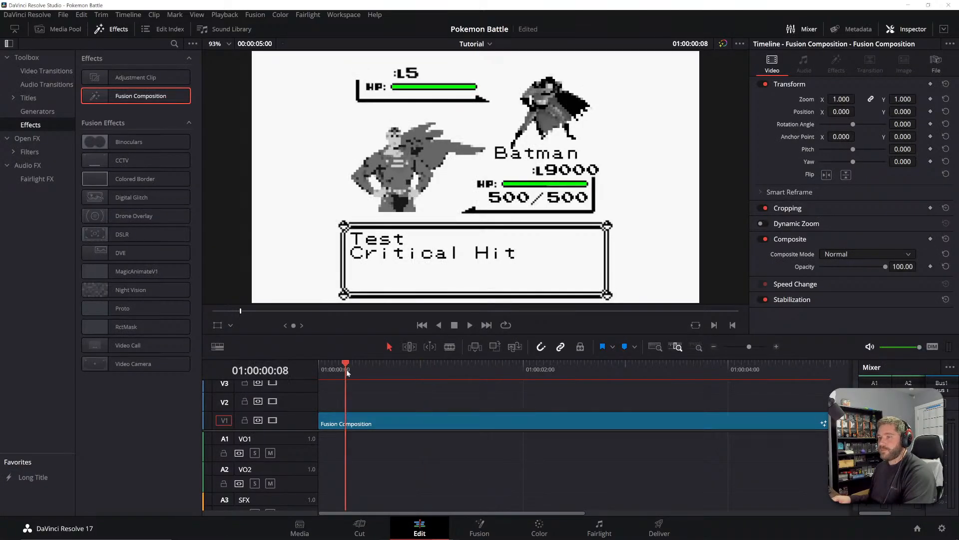
{"action": "left_click", "coordinate": [505, 325]}
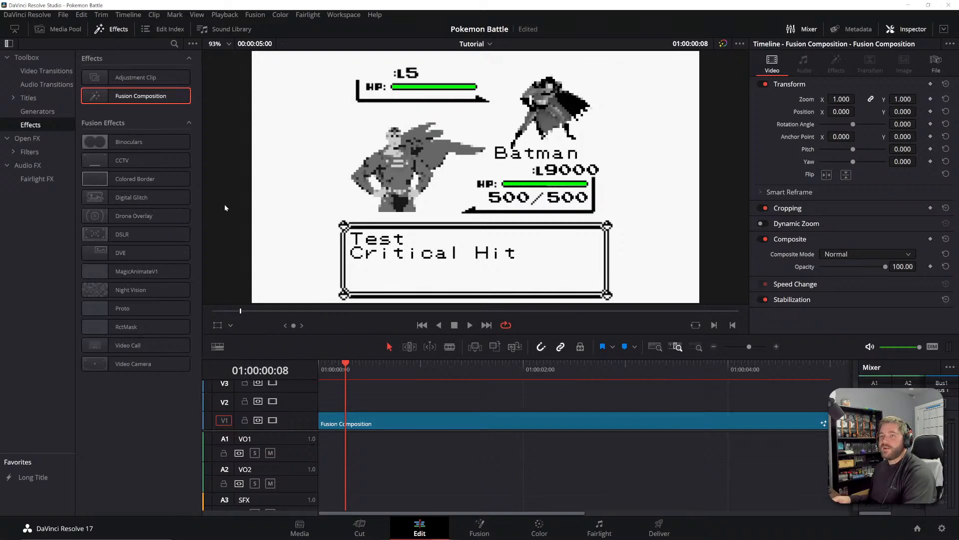
{"action": "left_click_drag", "start_coordinate": [346, 361], "coordinate": [259, 372]}
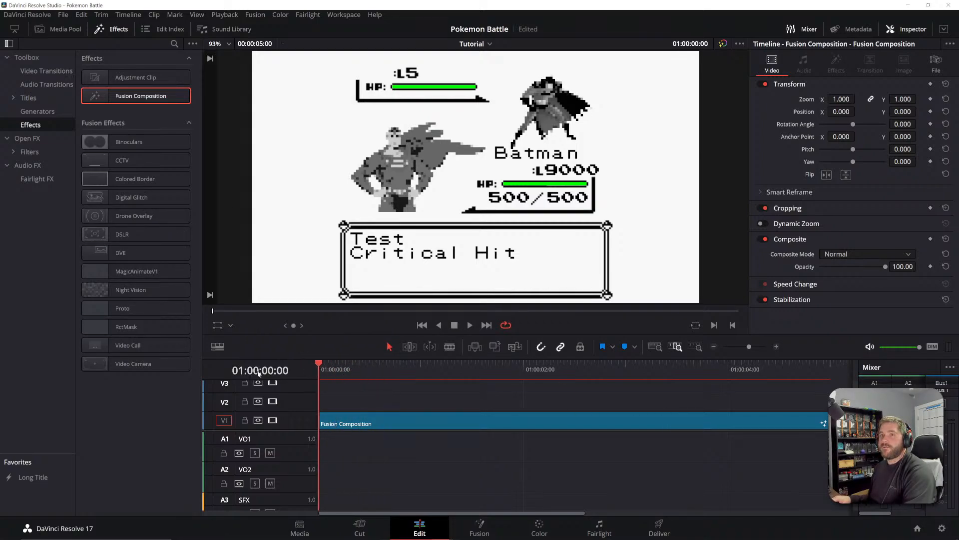
{"action": "left_click", "coordinate": [107, 28]}
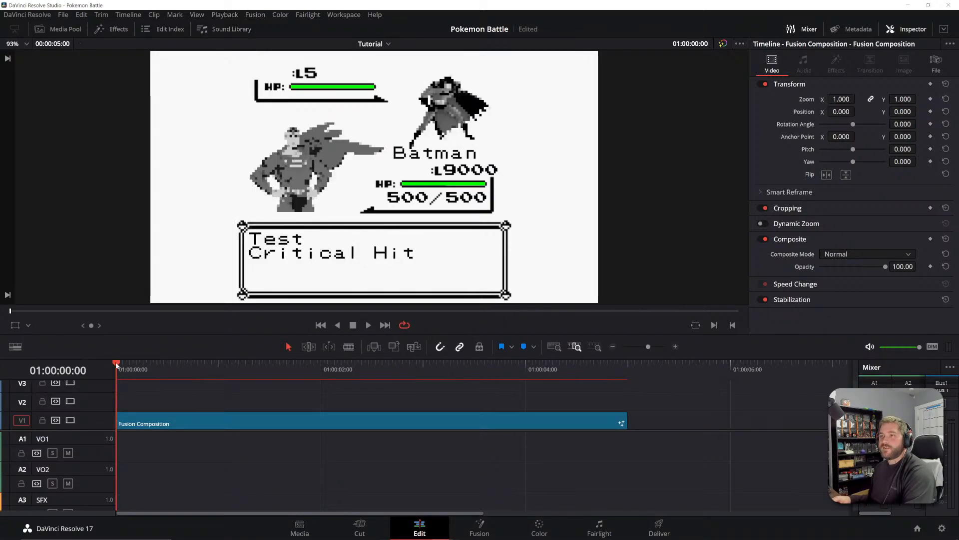
- Play the Fusion Composition clip from the start of the timeline to check the blink, and stop playback
{"action": "mouse_move", "coordinate": [116, 367]}
{"action": "left_mouse_down"}
{"action": "mouse_move", "coordinate": [138, 367]}
{"action": "mouse_move", "coordinate": [117, 368]}
{"action": "left_mouse_up"}
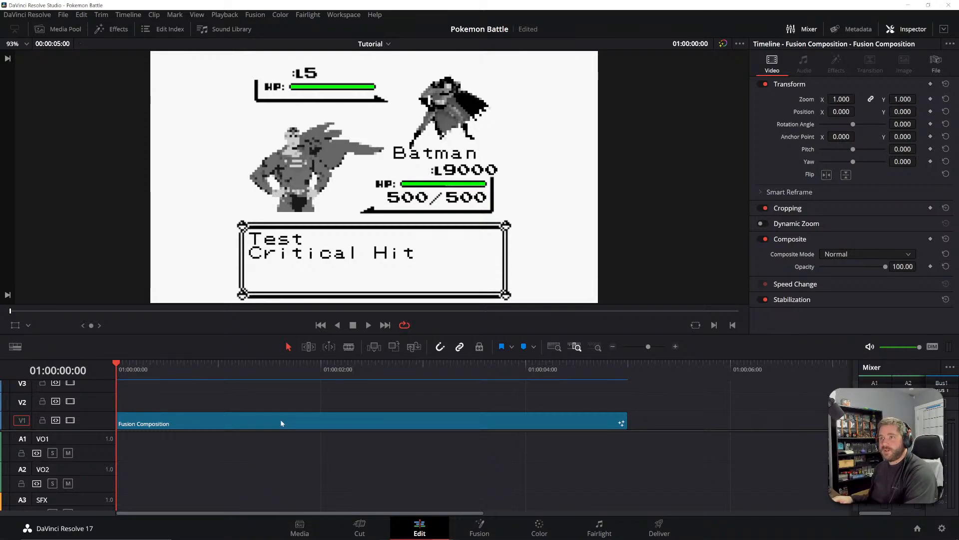
{"action": "key", "text": "space"}
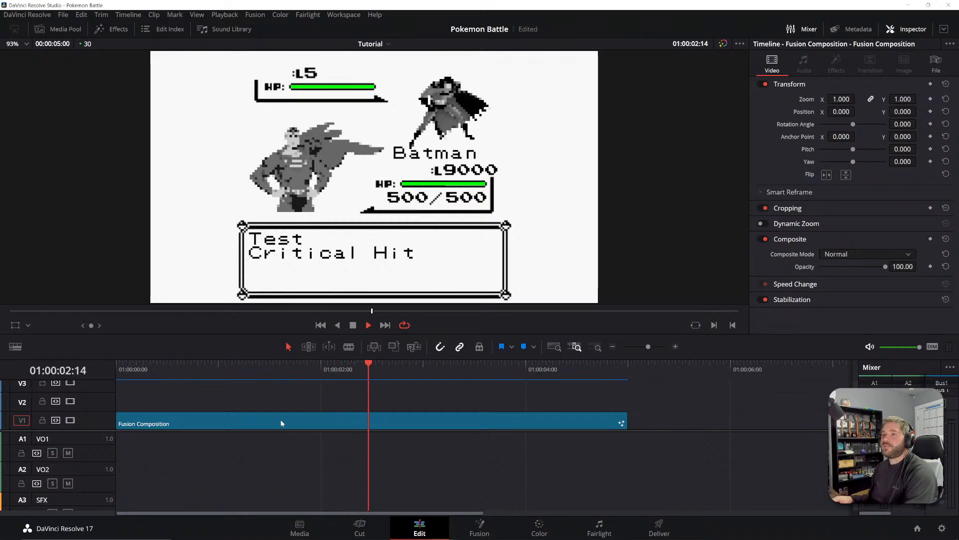
{"action": "key", "text": "space"}
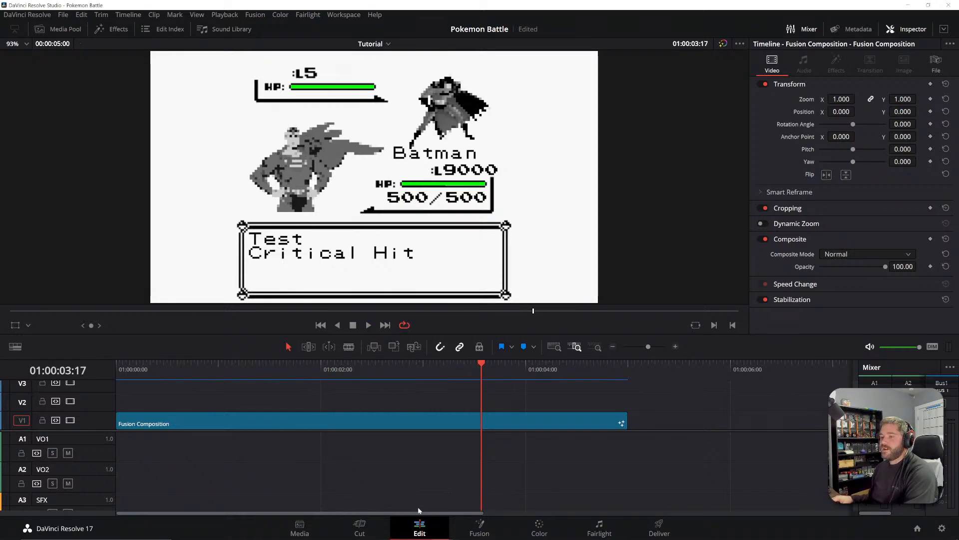
- Back in Fusion, detach Opponent_text from Merge8 and merge it into the main chain through a new merge directly after Merge7
{"action": "left_click", "coordinate": [479, 528]}
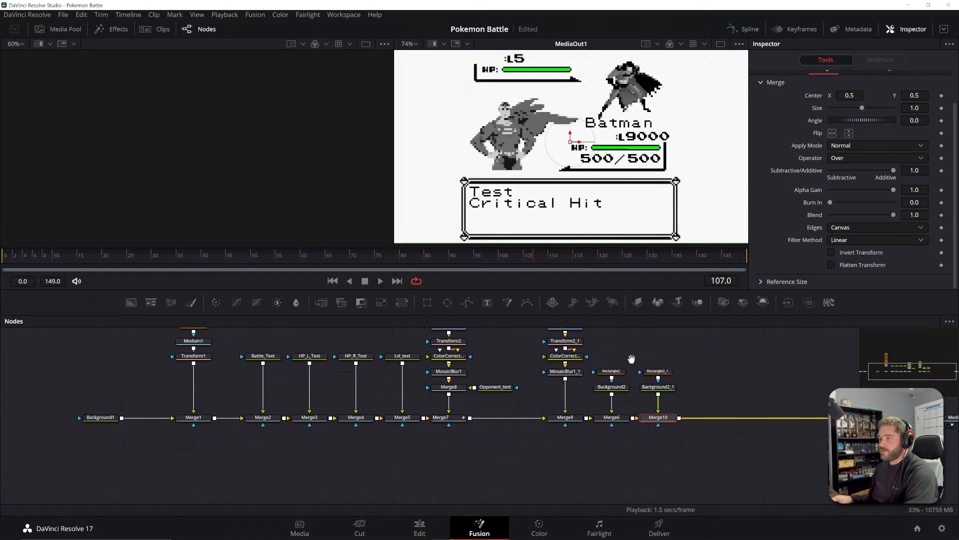
{"action": "left_click_drag", "start_coordinate": [632, 358], "coordinate": [589, 397]}
{"action": "left_click_drag", "start_coordinate": [437, 412], "coordinate": [510, 448]}
{"action": "left_click", "coordinate": [518, 419]}
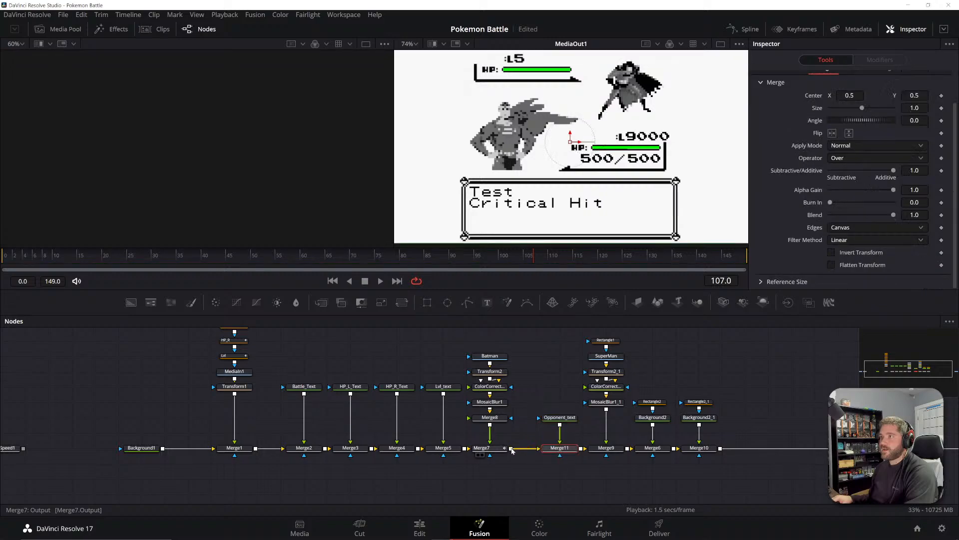
{"action": "left_click_drag", "start_coordinate": [557, 394], "coordinate": [541, 449]}
{"action": "left_click", "coordinate": [559, 376]}
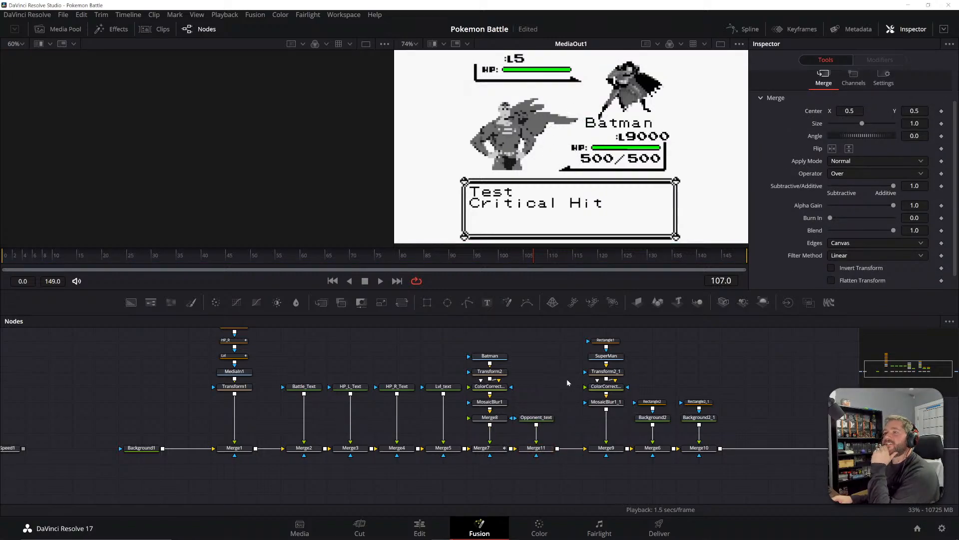
- Replace the message in the Battle_Text node with "Superman attacks with", keeping the empty first line
{"action": "left_click_drag", "start_coordinate": [616, 376], "coordinate": [469, 407]}
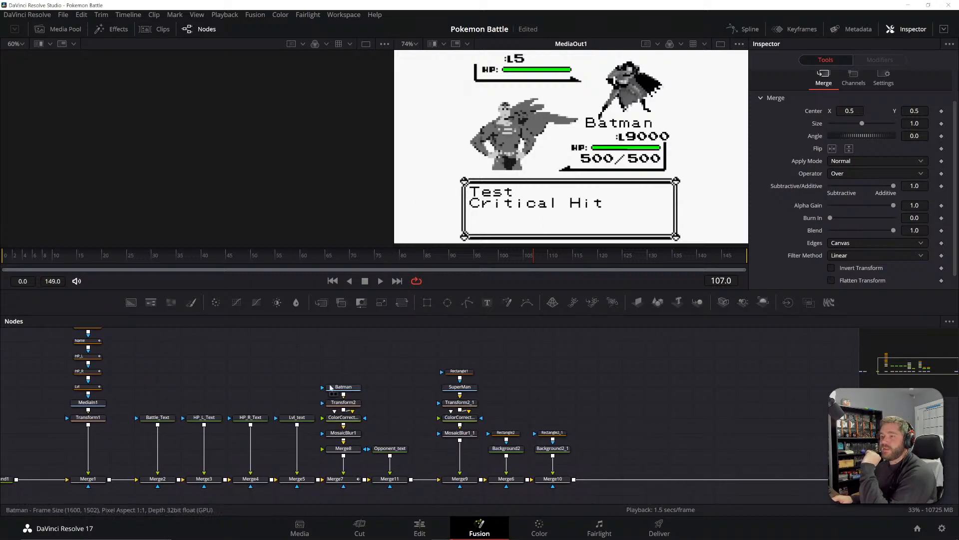
{"action": "left_click_drag", "start_coordinate": [290, 382], "coordinate": [468, 386]}
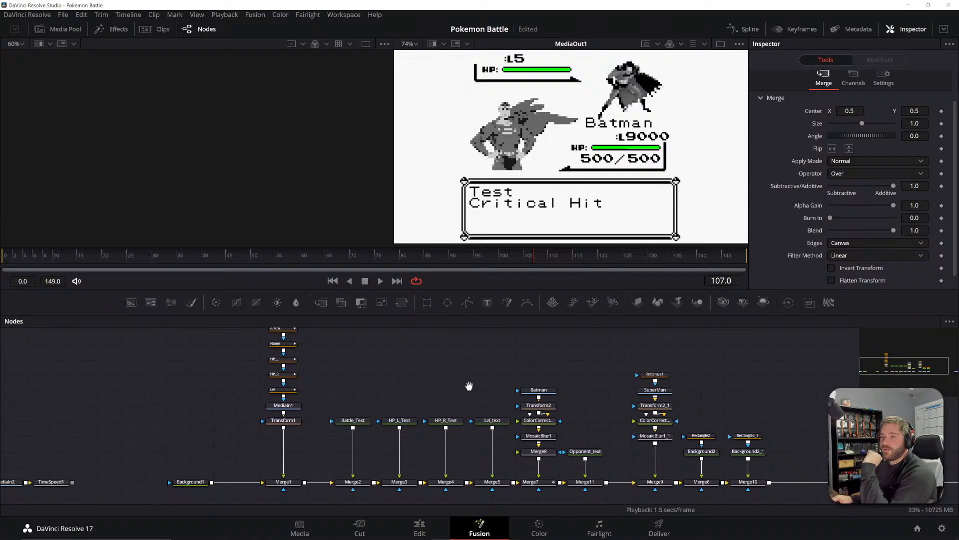
{"action": "left_click", "coordinate": [352, 424]}
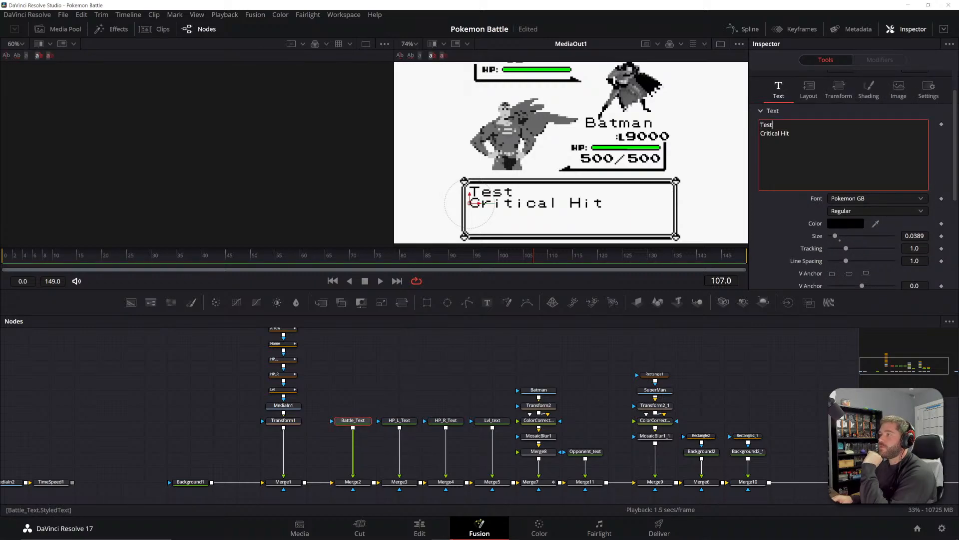
{"action": "mouse_move", "coordinate": [773, 125]}
{"action": "left_mouse_down"}
{"action": "mouse_move", "coordinate": [755, 125]}
{"action": "mouse_move", "coordinate": [764, 134]}
{"action": "left_mouse_up"}
{"action": "key", "text": "BackSpace"}
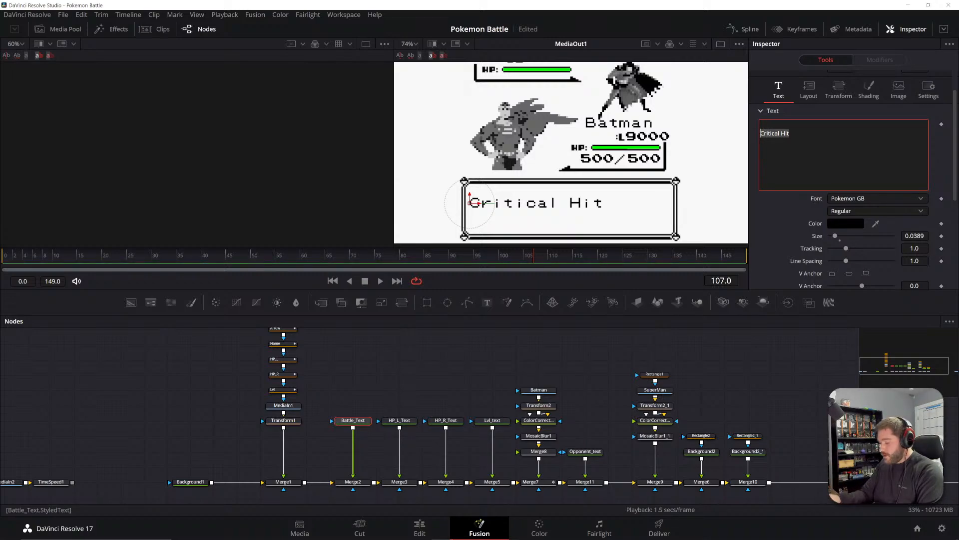
{"action": "key", "text": "BackSpace"}
{"action": "type", "text": "Superman"}
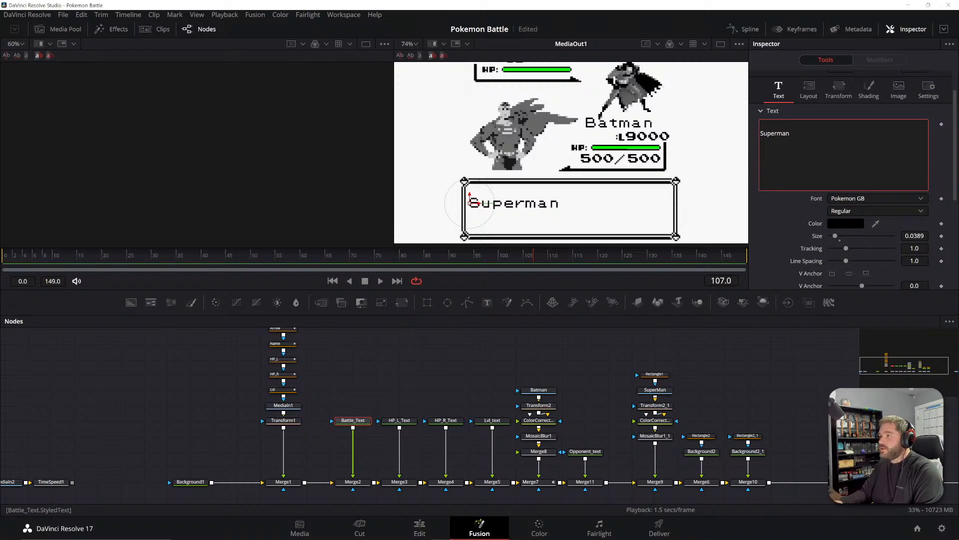
{"action": "type", "text": " attck"}
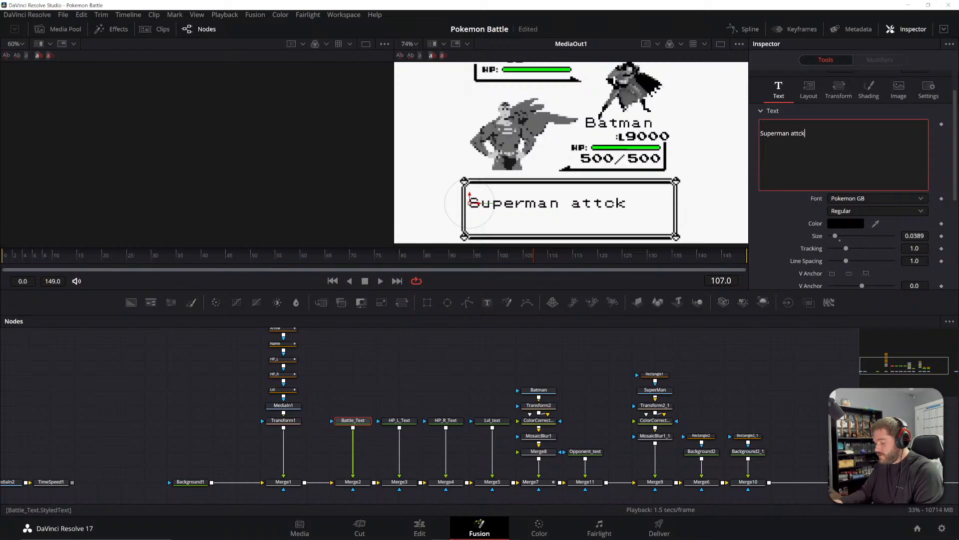
{"action": "key", "text": "BackSpace"}
{"action": "key", "text": "BackSpace"}
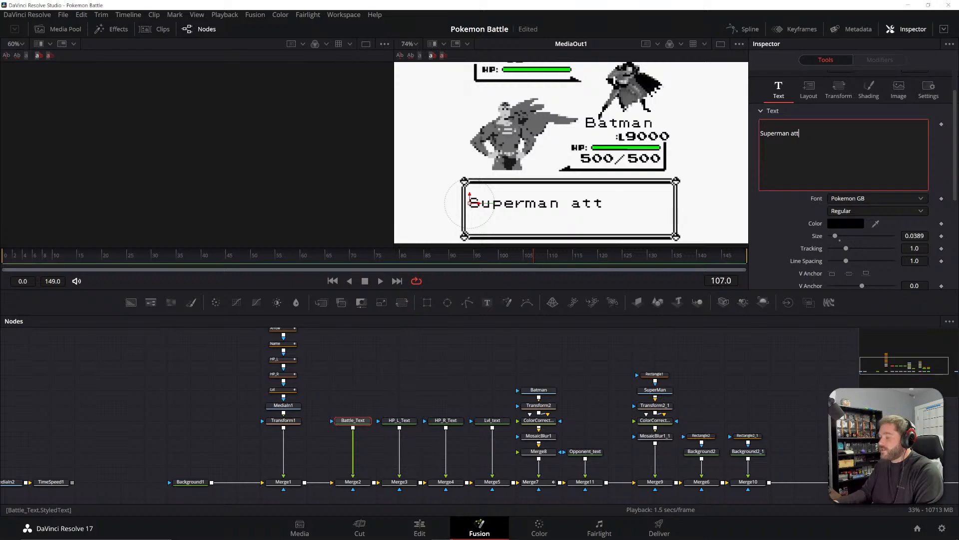
{"action": "type", "text": "acks"}
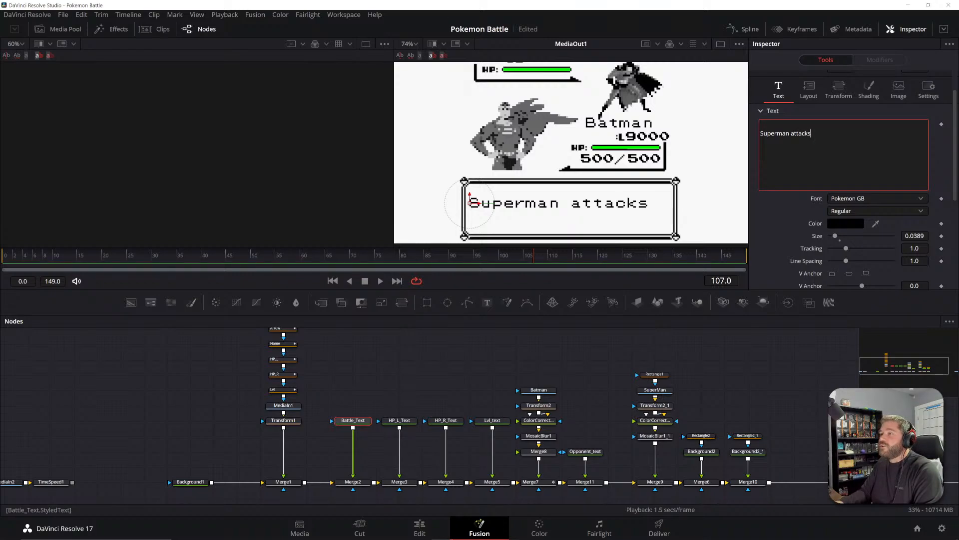
{"action": "type", "text": " with"}
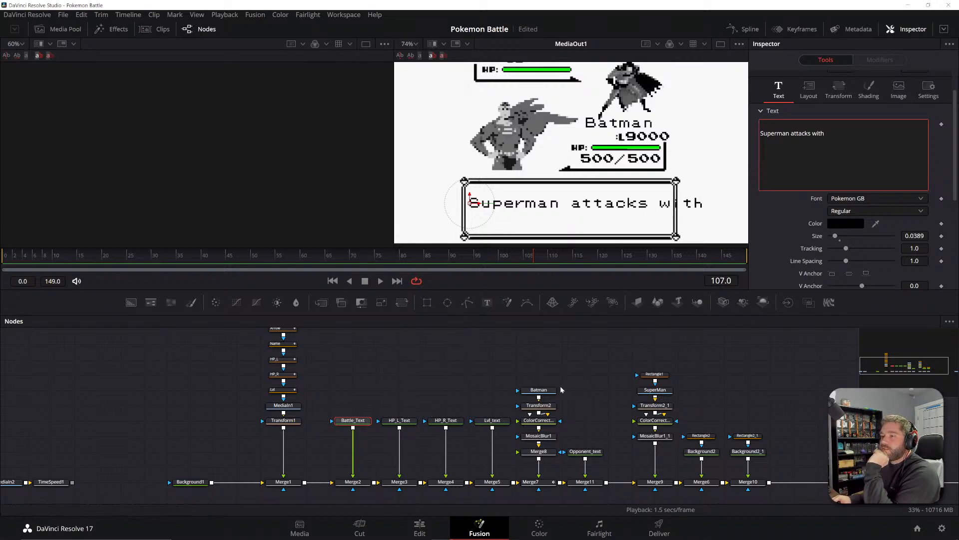
- Break the Battle_Text message after "attacks" and complete its second line as "with Laser Eyes"
{"action": "left_click", "coordinate": [587, 452]}
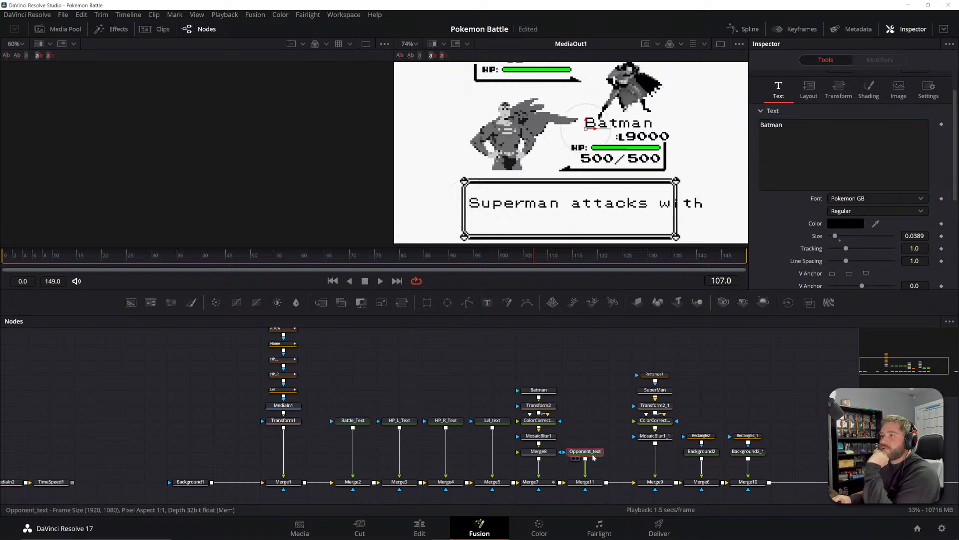
{"action": "left_click", "coordinate": [353, 422]}
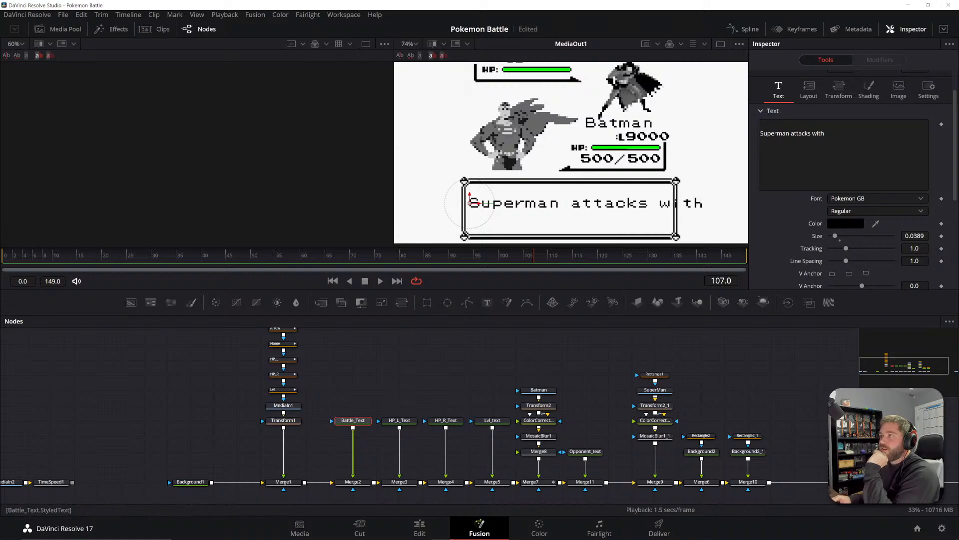
{"action": "left_click", "coordinate": [812, 133]}
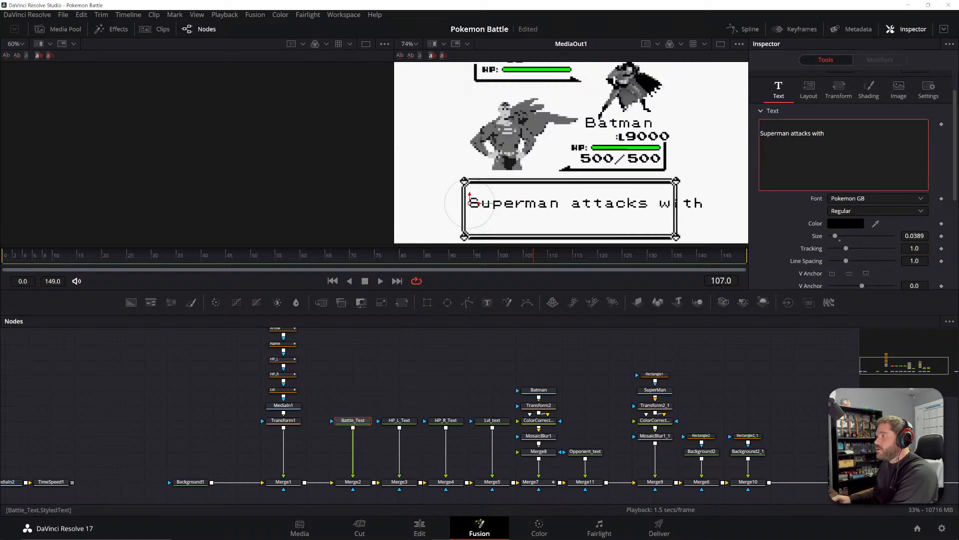
{"action": "key", "text": "Return"}
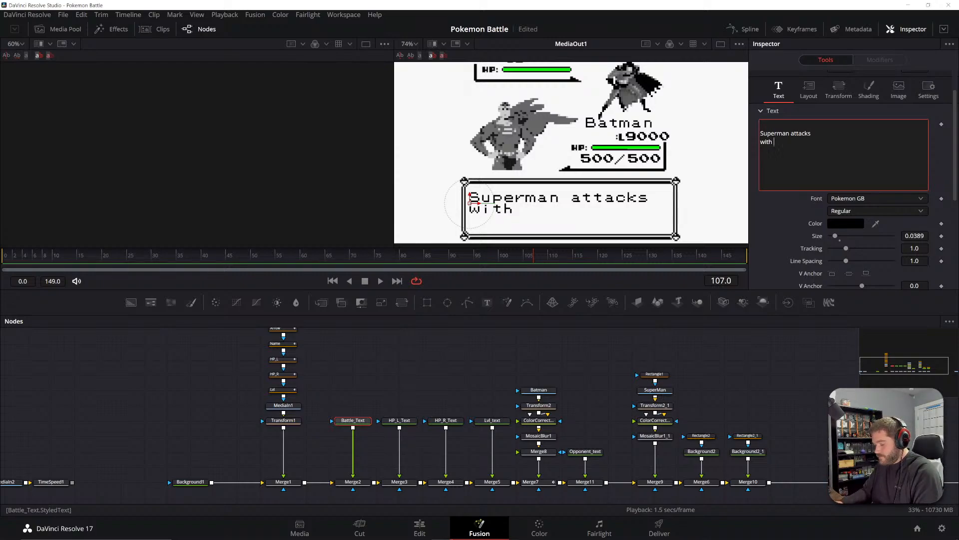
{"action": "type", "text": "Lasre"}
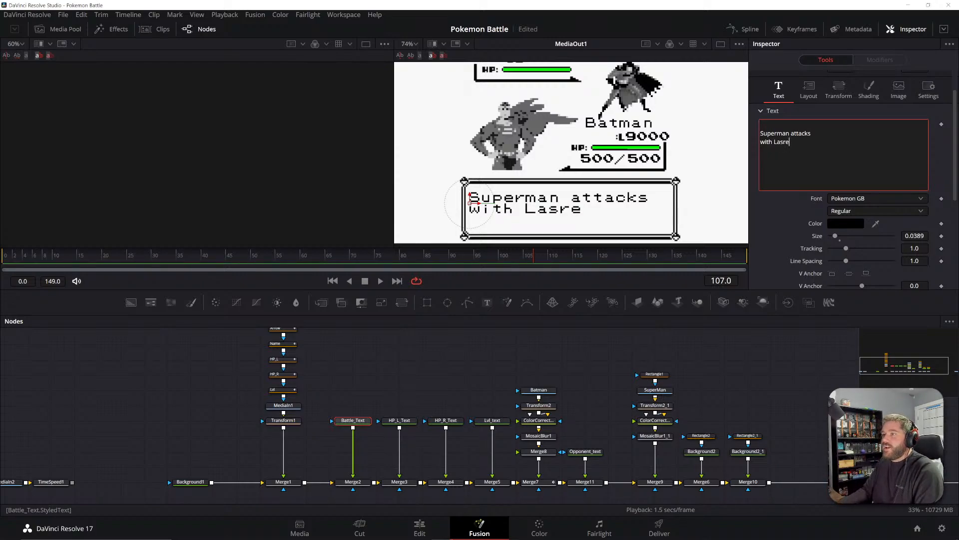
{"action": "key", "text": "BackSpace"}
{"action": "key", "text": "BackSpace"}
{"action": "type", "text": "er "}
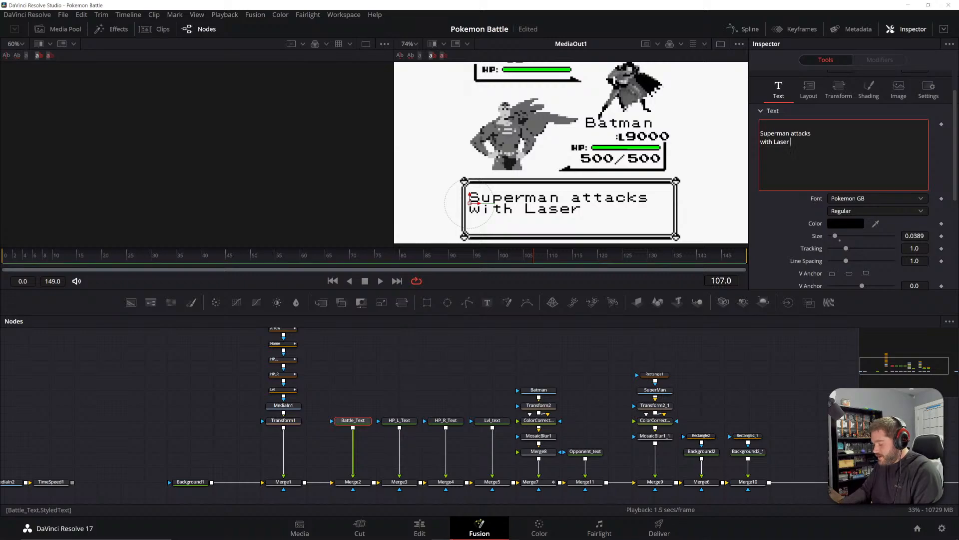
{"action": "type", "text": "Eyes"}
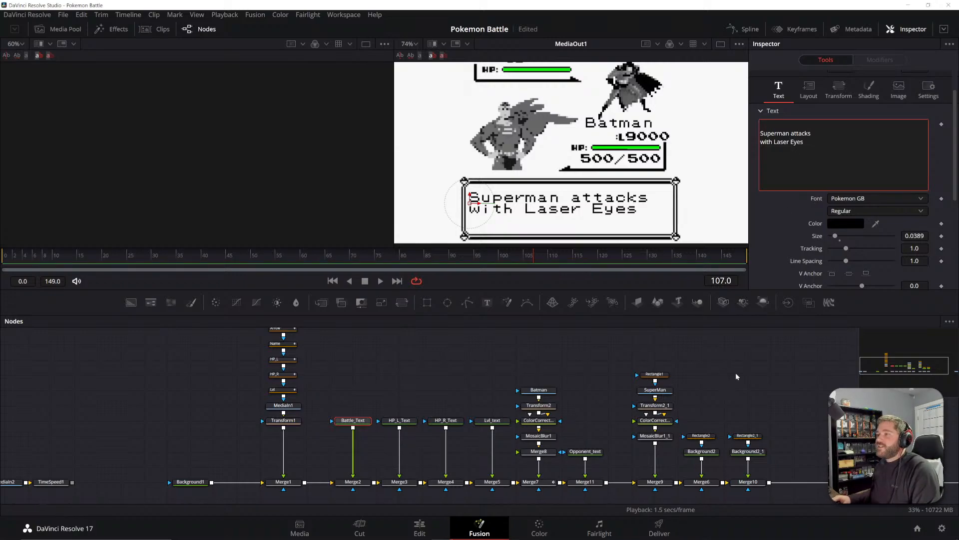
- Keyframe Battle_Text's Write On end at 1.0 on frame 50 and at 0.0 on frame 0
{"action": "left_click_drag", "start_coordinate": [795, 385], "coordinate": [647, 375]}
{"action": "left_click_drag", "start_coordinate": [395, 382], "coordinate": [468, 389]}
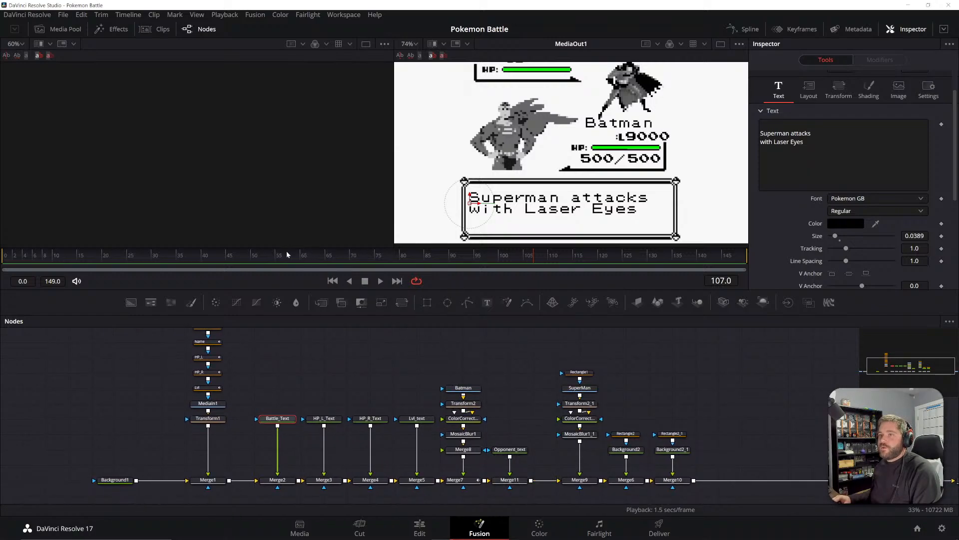
{"action": "left_click_drag", "start_coordinate": [299, 254], "coordinate": [243, 253]}
{"action": "left_click", "coordinate": [252, 259]}
{"action": "left_click", "coordinate": [512, 481]}
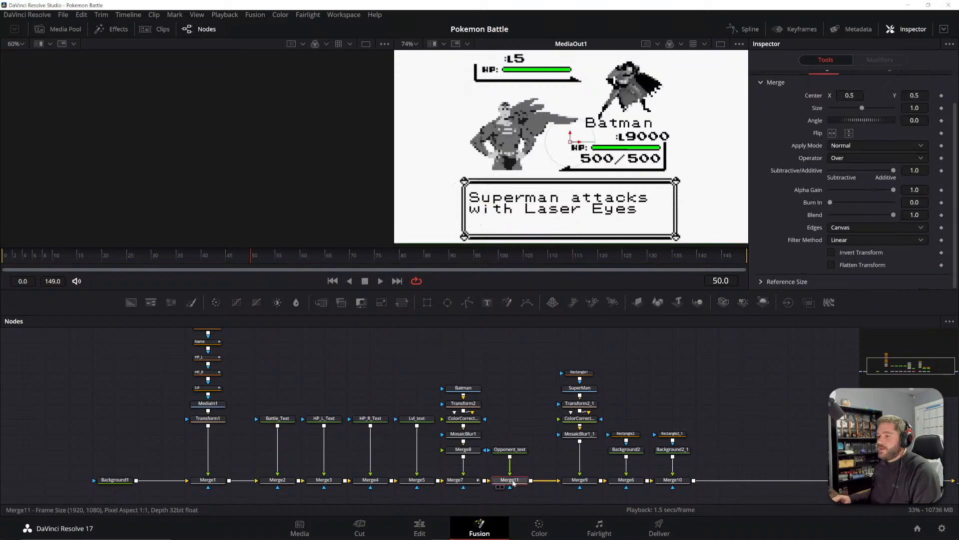
{"action": "left_click", "coordinate": [508, 451]}
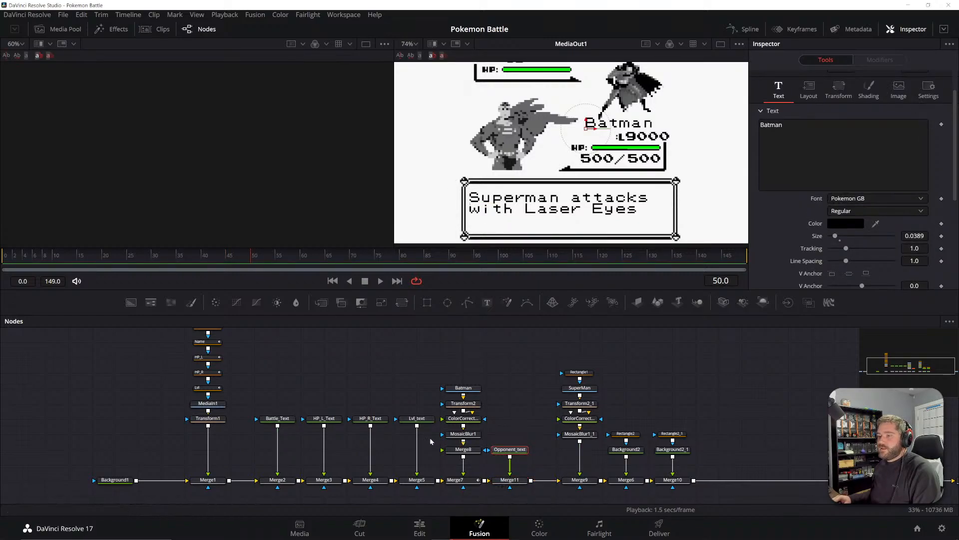
{"action": "left_click", "coordinate": [285, 418]}
{"action": "scroll", "coordinate": [849, 240], "scroll_direction": "down", "scroll_amount": 5}
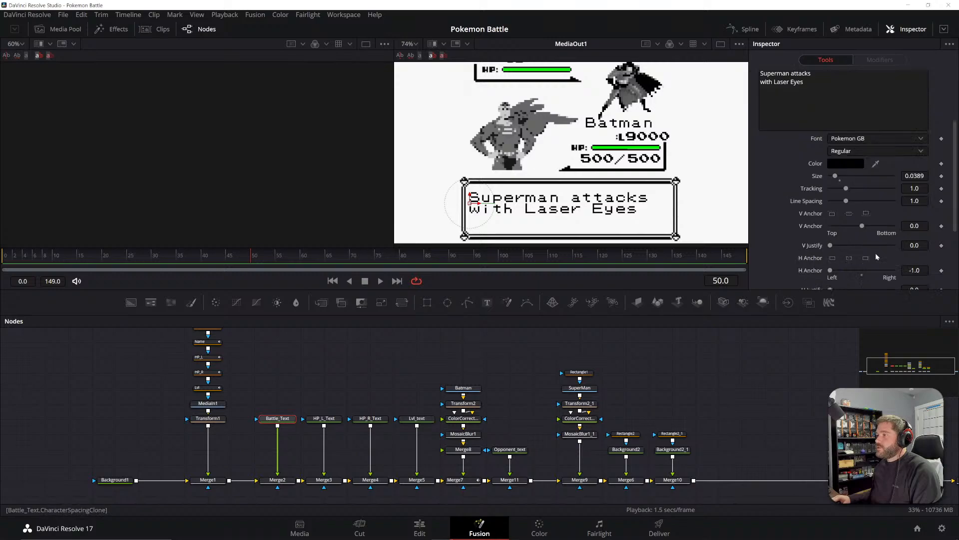
{"action": "left_click", "coordinate": [941, 229]}
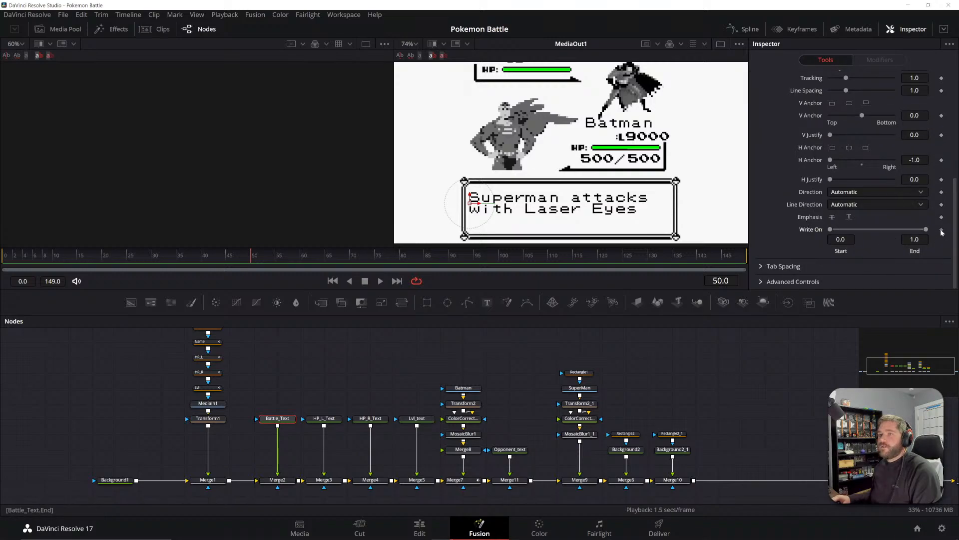
{"action": "left_click_drag", "start_coordinate": [254, 260], "coordinate": [2, 258]}
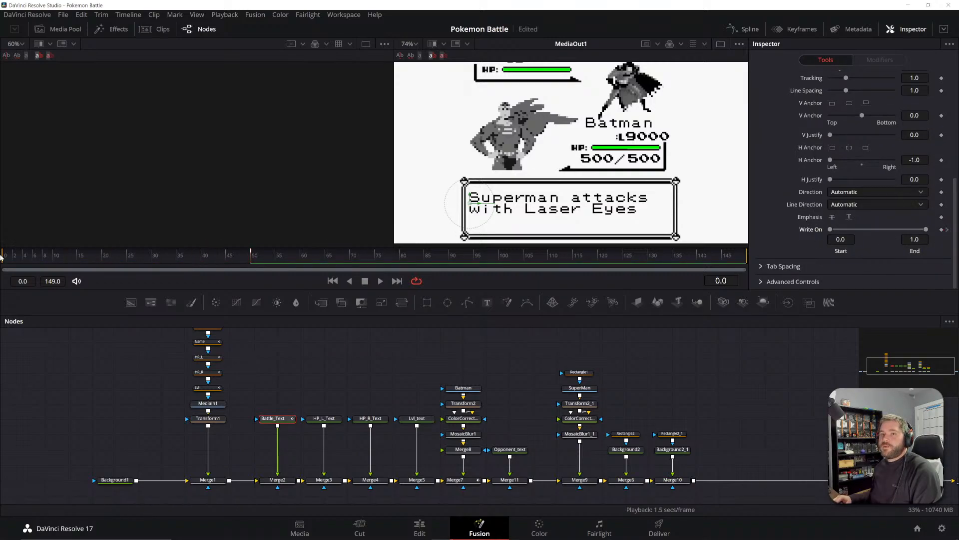
{"action": "left_click_drag", "start_coordinate": [928, 230], "coordinate": [836, 229]}
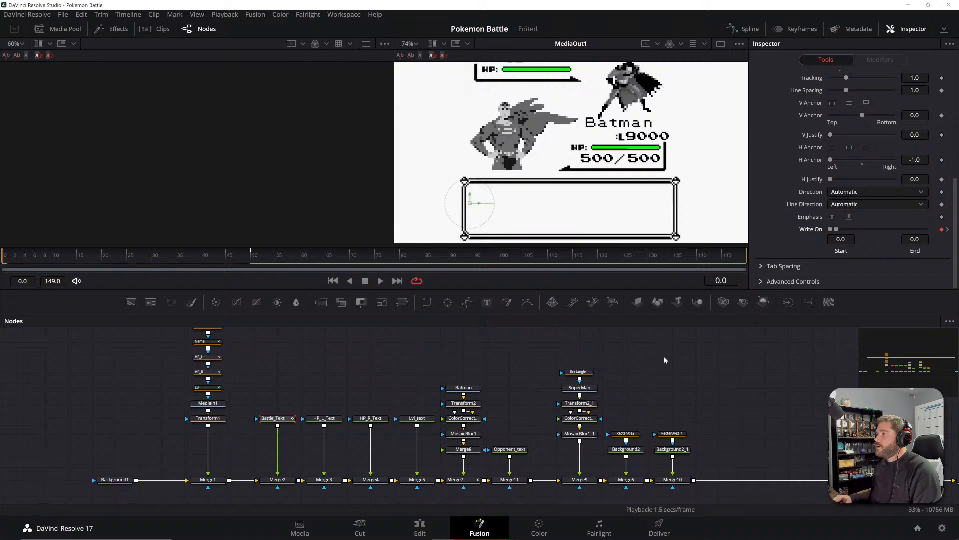
- Play the composition from frame 0 to preview the battle text writing on, and stop playback
{"action": "left_click", "coordinate": [380, 281]}
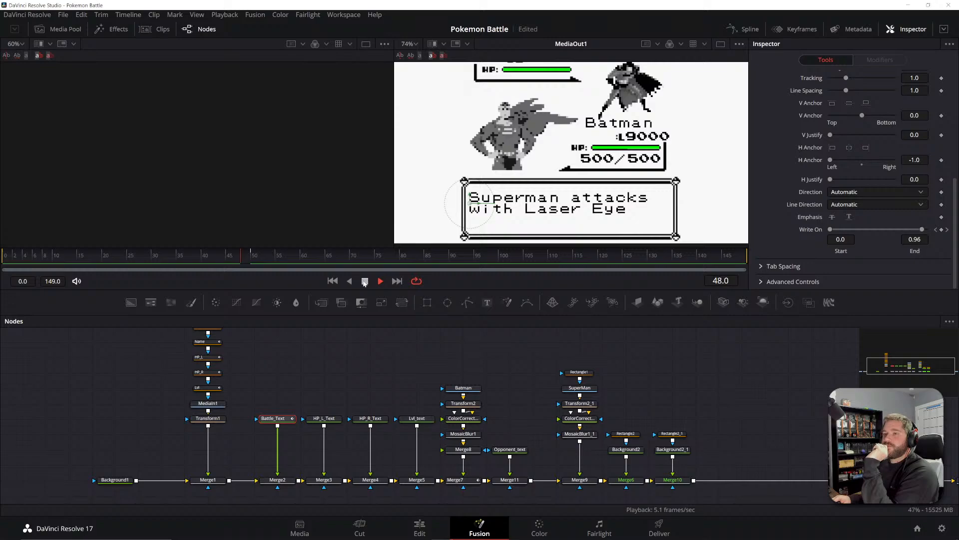
{"action": "left_click", "coordinate": [365, 281]}
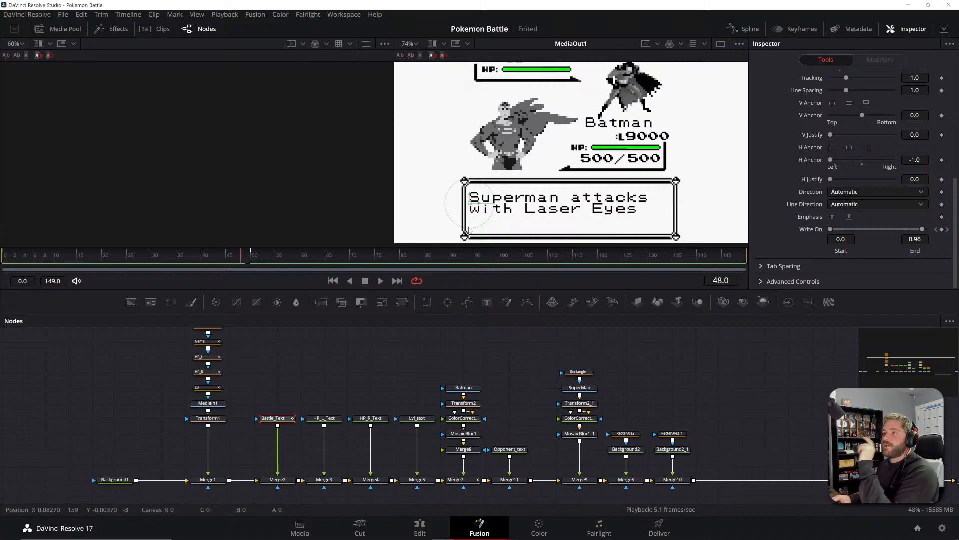
{"action": "mouse_move", "coordinate": [738, 421]}
{"action": "left_mouse_down"}
{"action": "mouse_move", "coordinate": [721, 401]}
{"action": "mouse_move", "coordinate": [740, 408]}
{"action": "left_mouse_up"}
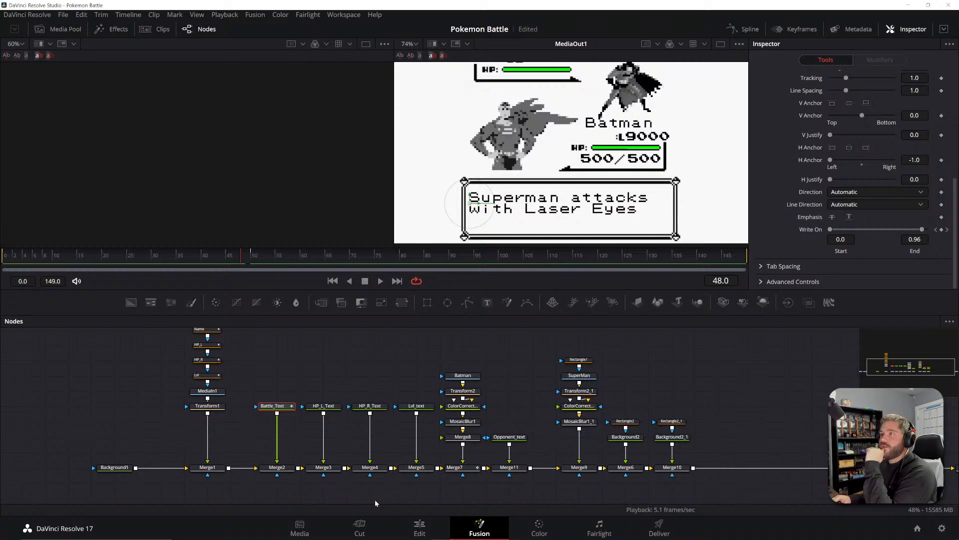
{"action": "left_click_drag", "start_coordinate": [672, 342], "coordinate": [536, 347]}
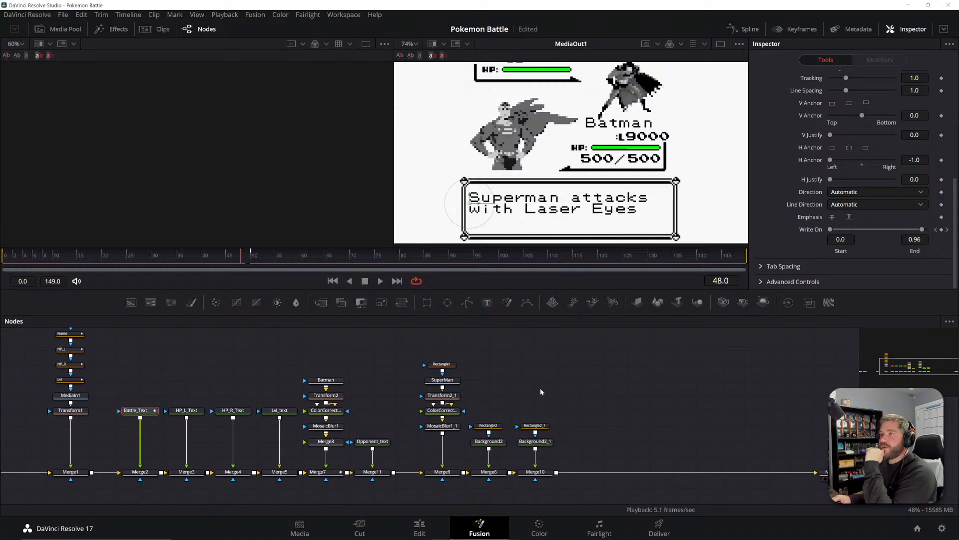
- Check the blink keyframes on Merge7 and place the playhead past them at frame 75
{"action": "left_click_drag", "start_coordinate": [249, 262], "coordinate": [355, 262]}
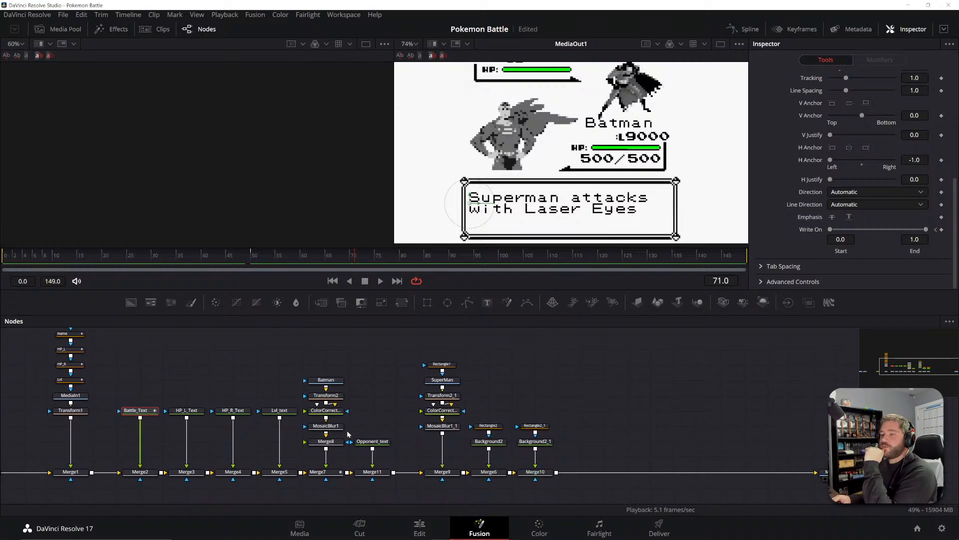
{"action": "left_click", "coordinate": [498, 475]}
{"action": "left_click", "coordinate": [535, 472]}
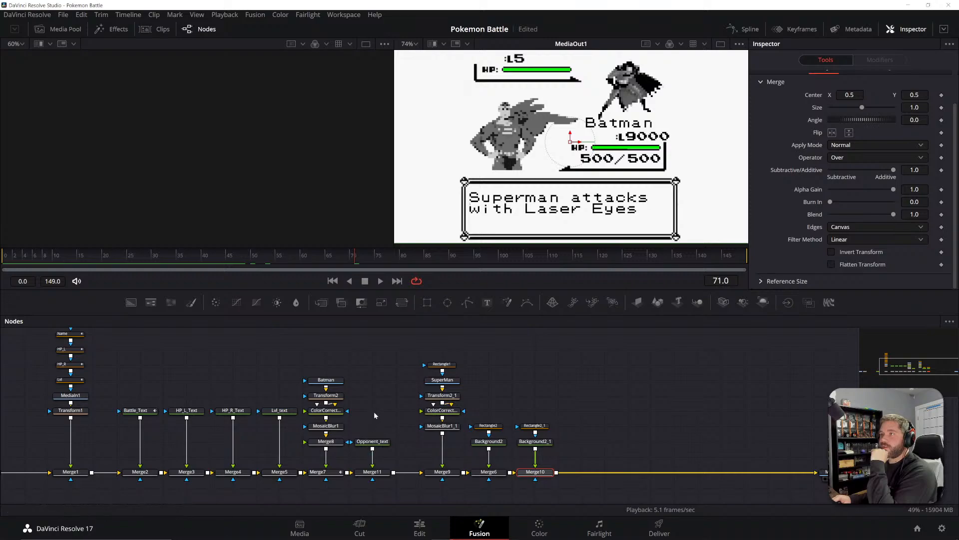
{"action": "left_click_drag", "start_coordinate": [353, 399], "coordinate": [510, 417]}
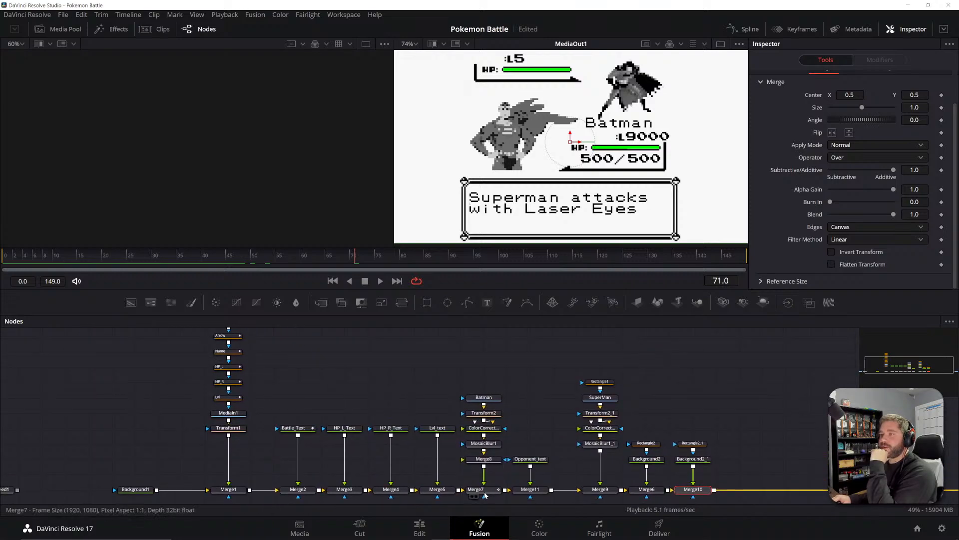
{"action": "left_click", "coordinate": [484, 495]}
{"action": "left_click", "coordinate": [351, 257]}
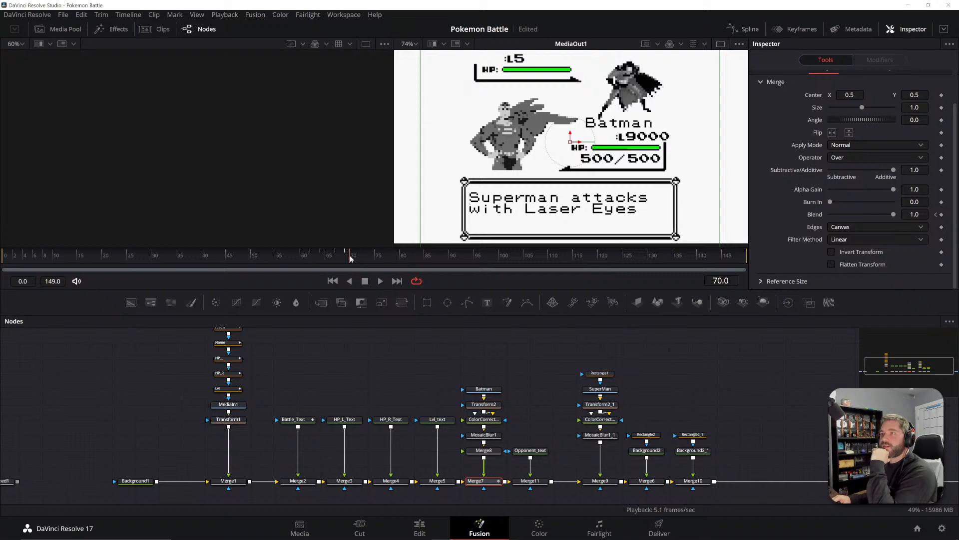
{"action": "left_click_drag", "start_coordinate": [375, 258], "coordinate": [383, 258]}
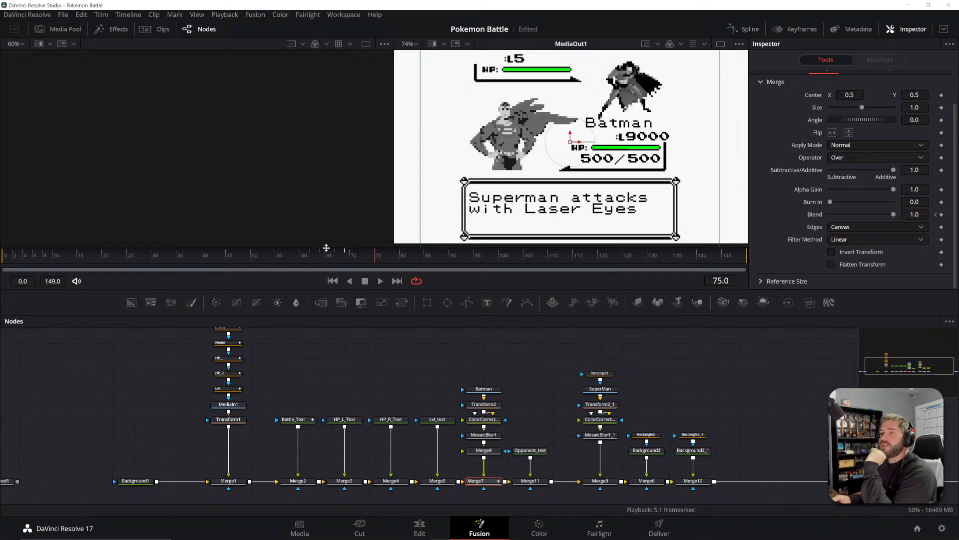
- Rename the Rectangle2 mask that feeds Background2 as B_HP
{"action": "left_click_drag", "start_coordinate": [669, 359], "coordinate": [566, 328]}
{"action": "left_click_drag", "start_coordinate": [686, 359], "coordinate": [636, 381]}
{"action": "left_click", "coordinate": [495, 424]}
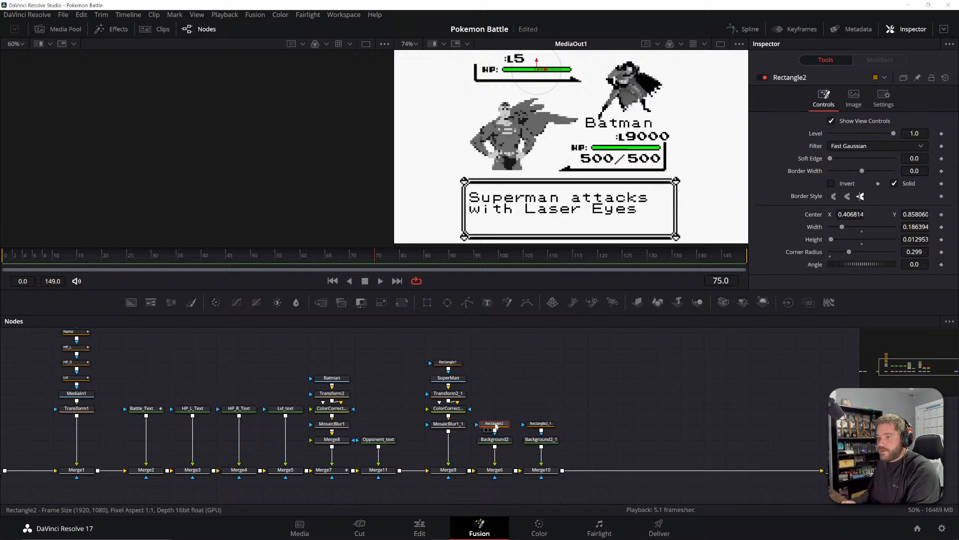
{"action": "key", "text": "F2"}
{"action": "key", "text": "BackSpace"}
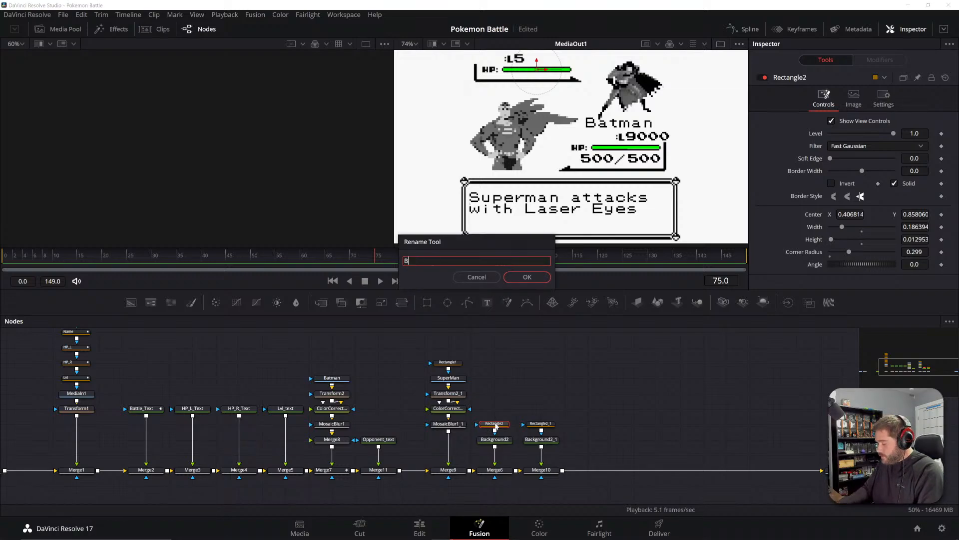
{"action": "type", "text": "B_H"}
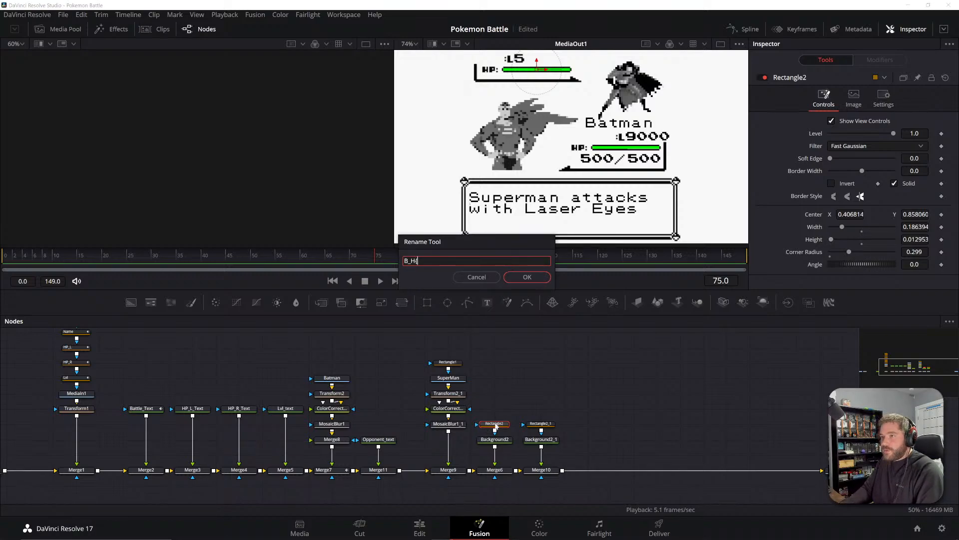
{"action": "type", "text": "("}
{"action": "key", "text": "BackSpace"}
{"action": "type", "text": "P"}
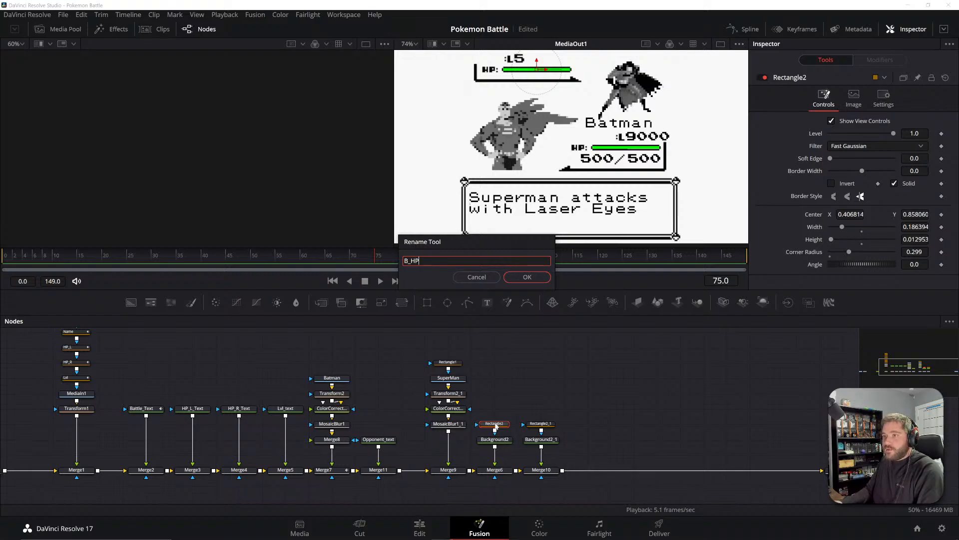
{"action": "key", "text": "Return"}
- Rename the Rectangle2_1 mask that feeds Background2_1 as S_HP
{"action": "left_click", "coordinate": [543, 425]}
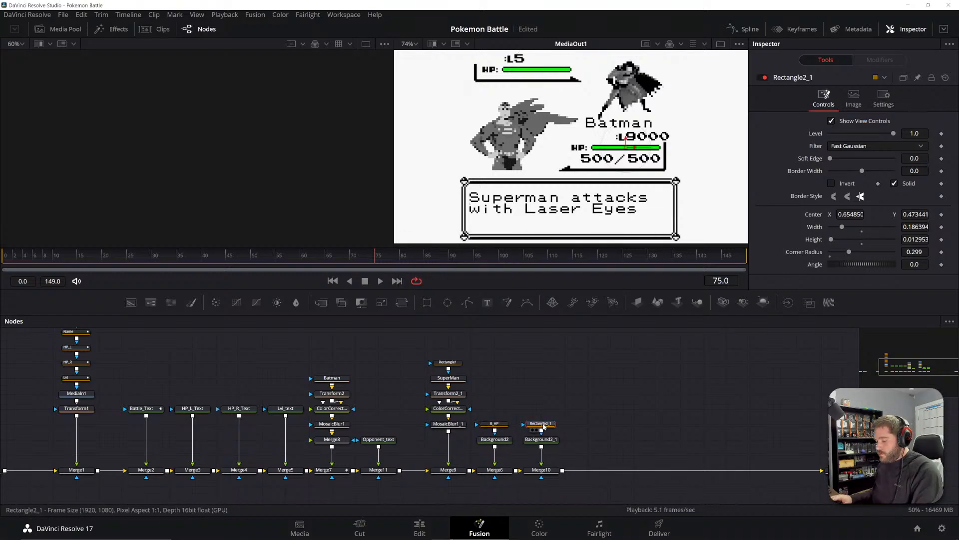
{"action": "key", "text": "F2"}
{"action": "type", "text": "S_HP"}
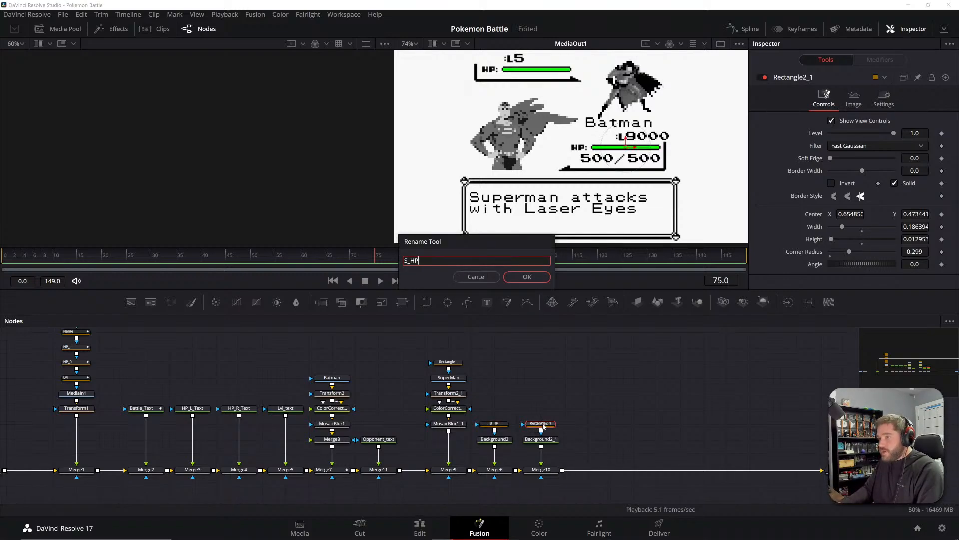
{"action": "key", "text": "Return"}
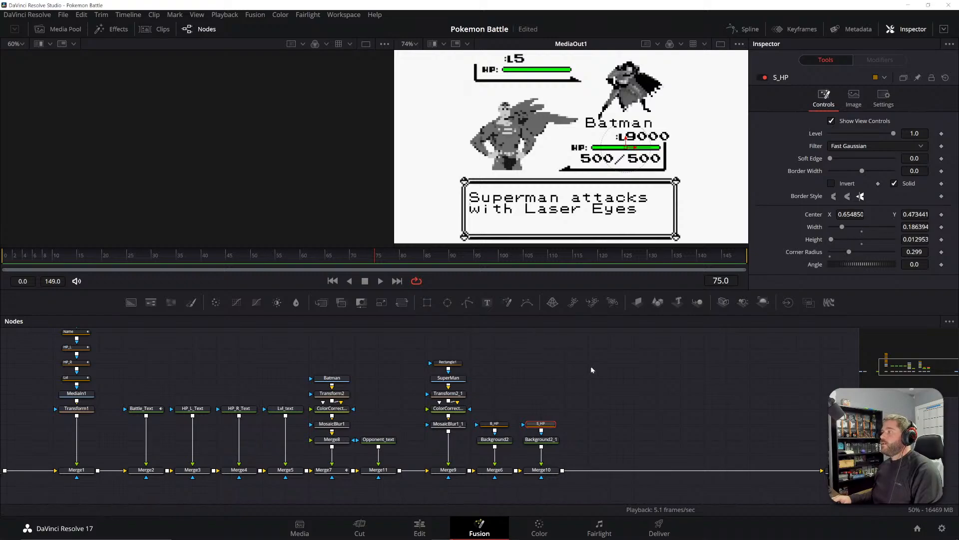
{"action": "left_click", "coordinate": [670, 367]}
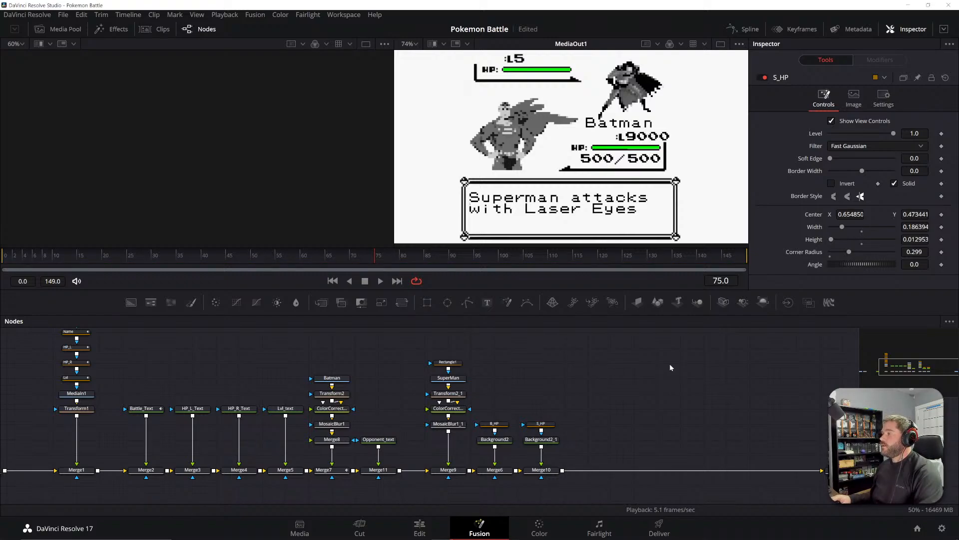
- Space the S_HP, Background2_1 and Merge10 nodes away from Merge6, and raise B_HP to leave a gap above Background2
{"action": "left_click", "coordinate": [500, 424]}
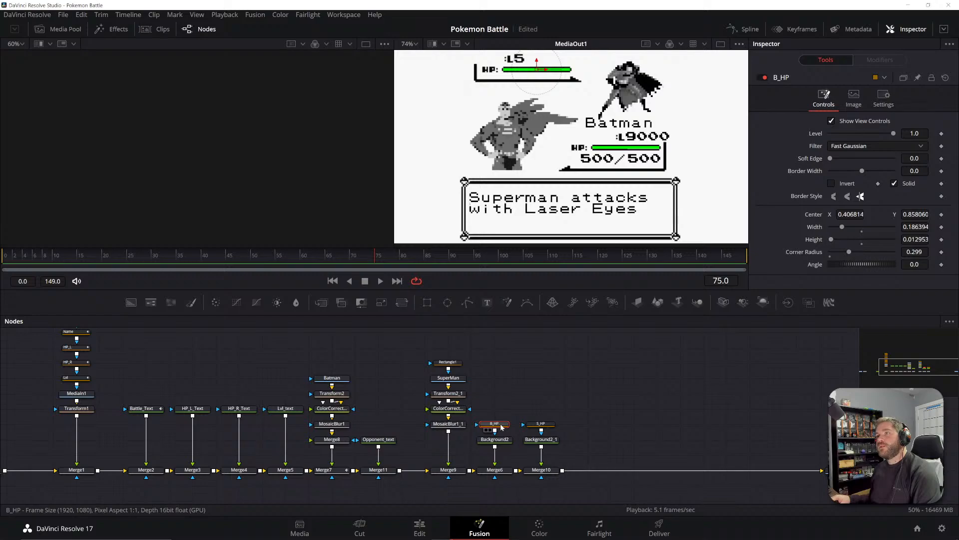
{"action": "left_click", "coordinate": [506, 443]}
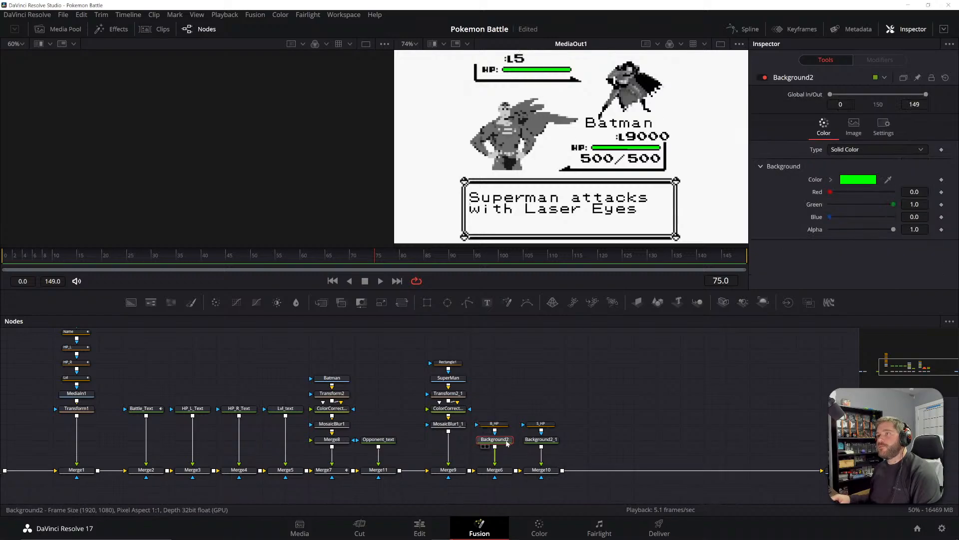
{"action": "left_click", "coordinate": [499, 425]}
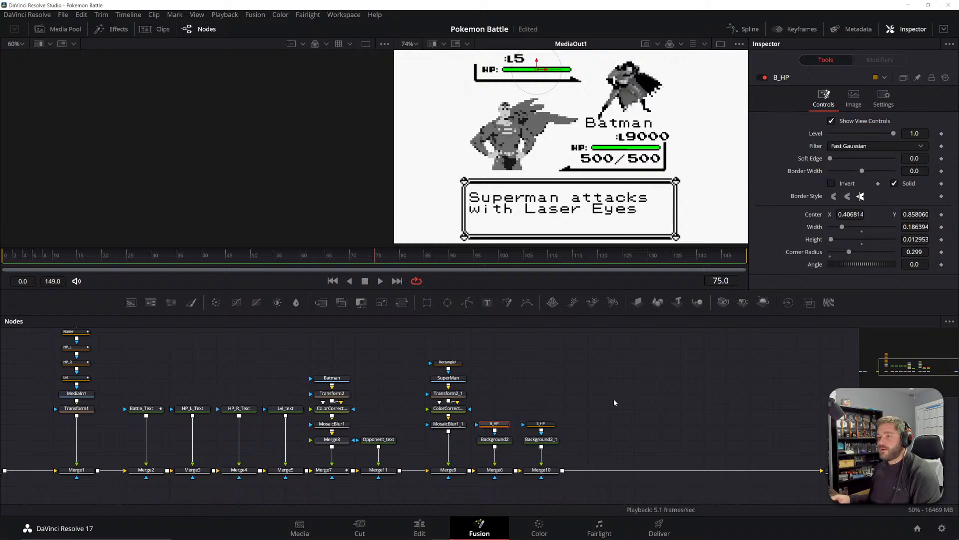
{"action": "left_click_drag", "start_coordinate": [599, 394], "coordinate": [610, 472]}
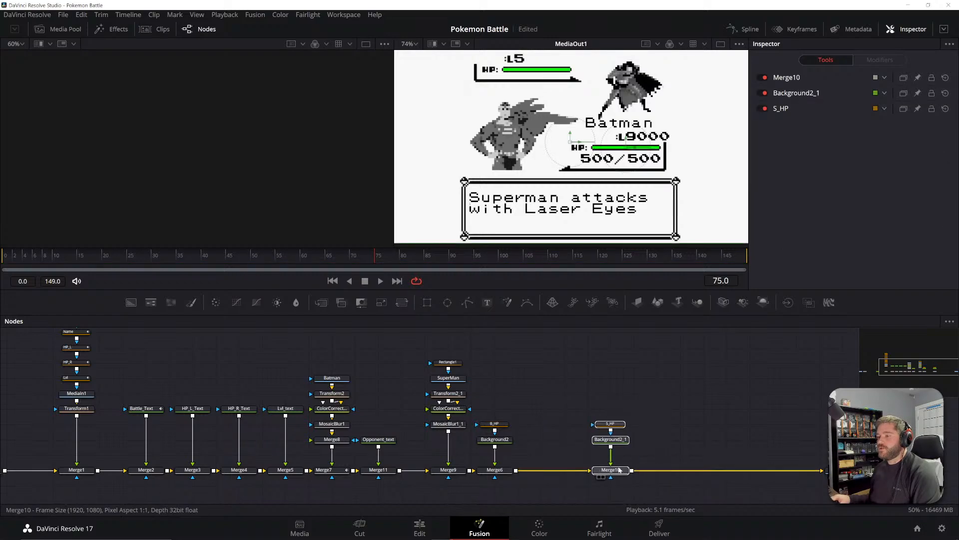
{"action": "left_click", "coordinate": [564, 427]}
{"action": "left_click_drag", "start_coordinate": [505, 423], "coordinate": [505, 392]}
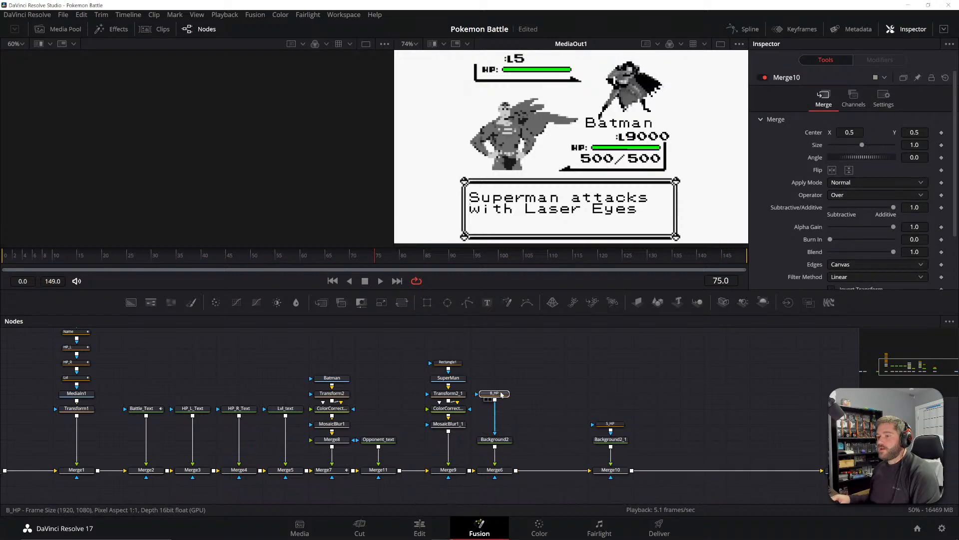
- Insert a rectangle mask between B_HP and Background2 and set its paint mode to Subtract
{"action": "left_click", "coordinate": [427, 302]}
{"action": "left_click_drag", "start_coordinate": [531, 380], "coordinate": [501, 416]}
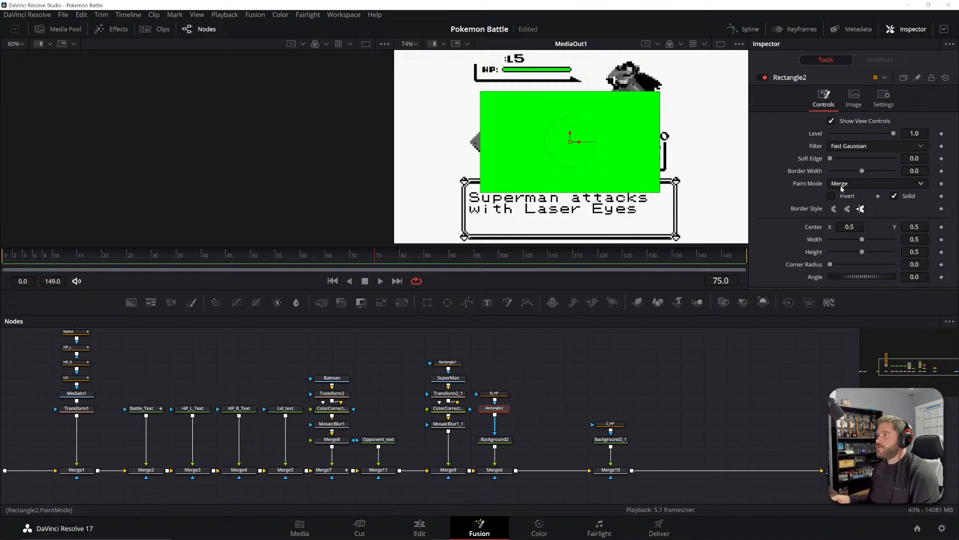
{"action": "left_click", "coordinate": [849, 183]}
{"action": "left_click", "coordinate": [848, 221]}
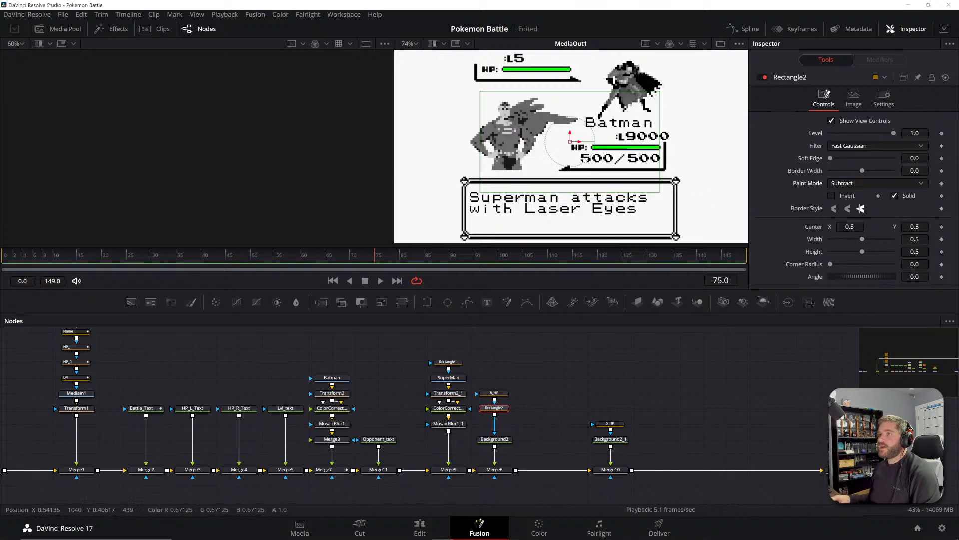
- Move the subtracting mask to the right end of the upper HP bar, centered at about X 0.756, Y 0.769
{"action": "left_click_drag", "start_coordinate": [573, 145], "coordinate": [665, 90]}
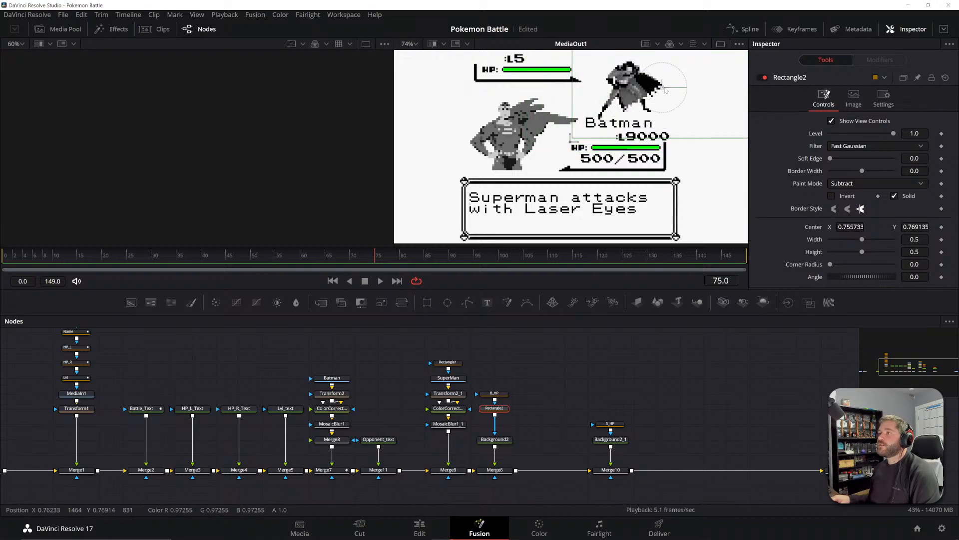
{"action": "left_click", "coordinate": [582, 369]}
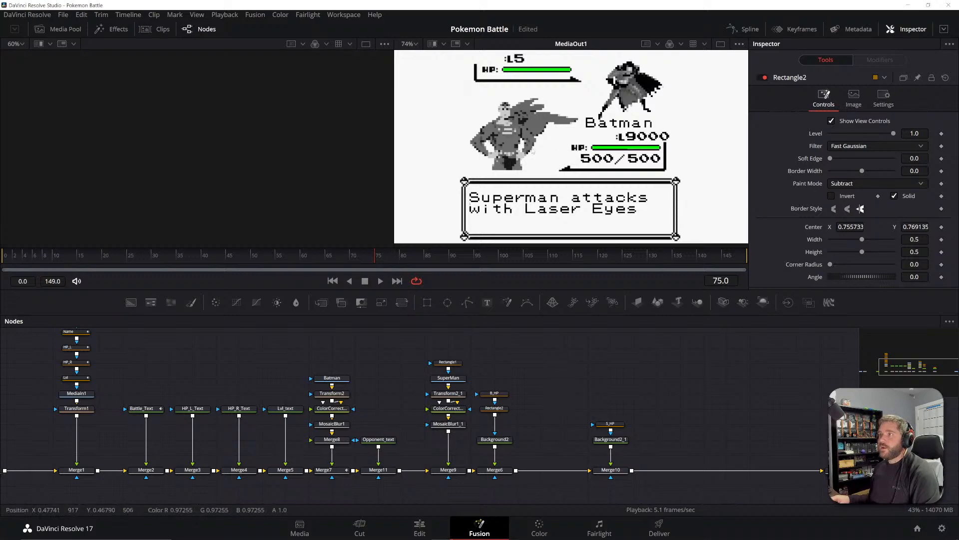
{"action": "scroll", "coordinate": [563, 149], "scroll_direction": "down", "scroll_amount": 2}
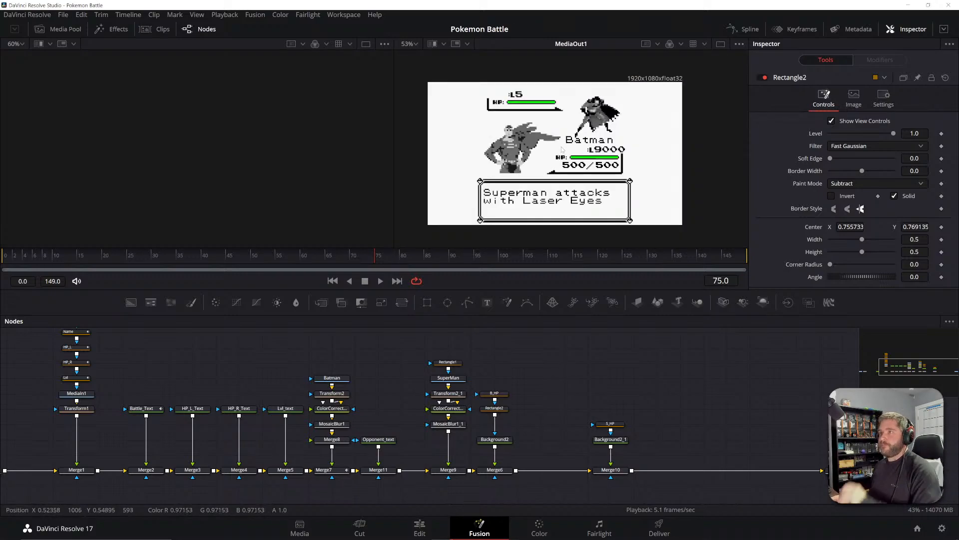
- Keyframe the subtracting mask's Center on frame 75, and on frame 110 move it left to about X 0.593, Y 0.776
{"action": "left_click", "coordinate": [494, 408]}
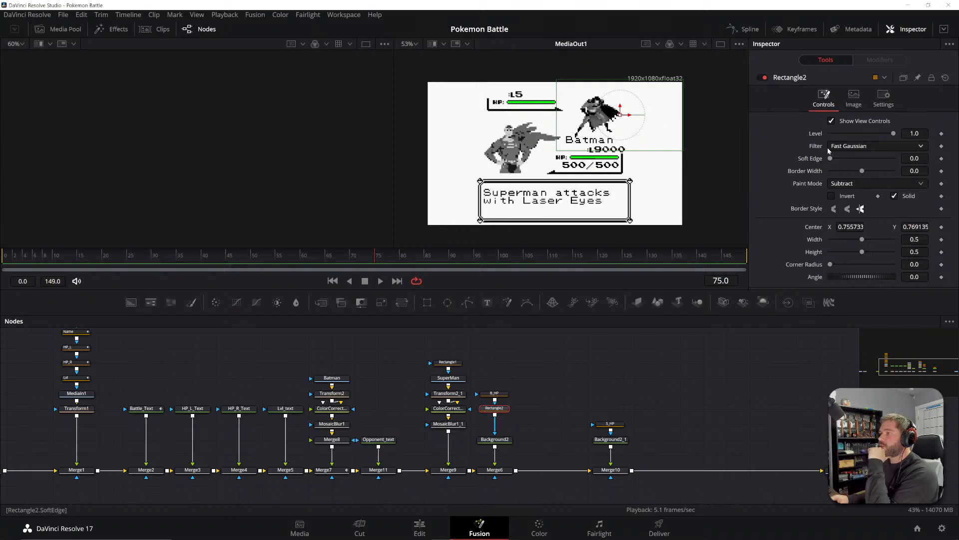
{"action": "left_click", "coordinate": [941, 226]}
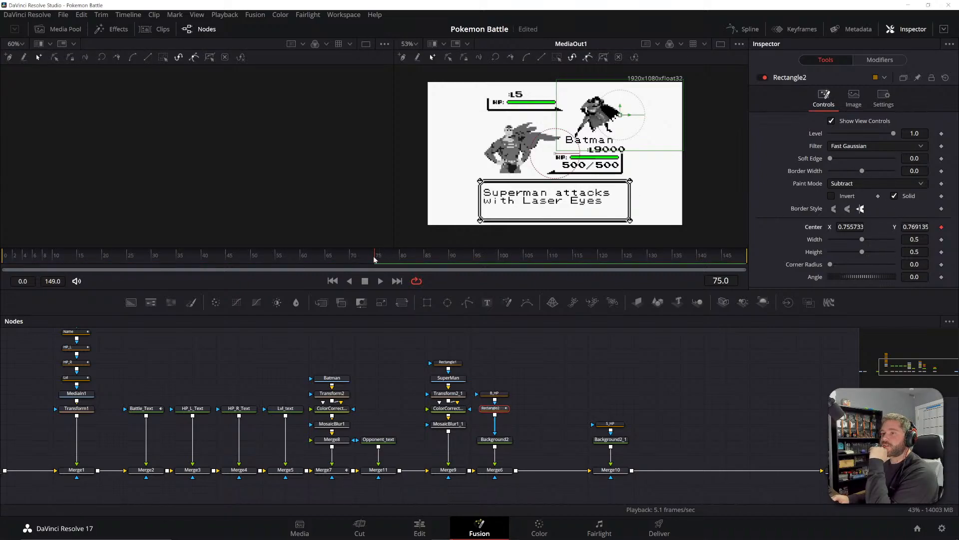
{"action": "left_click_drag", "start_coordinate": [375, 259], "coordinate": [547, 257]}
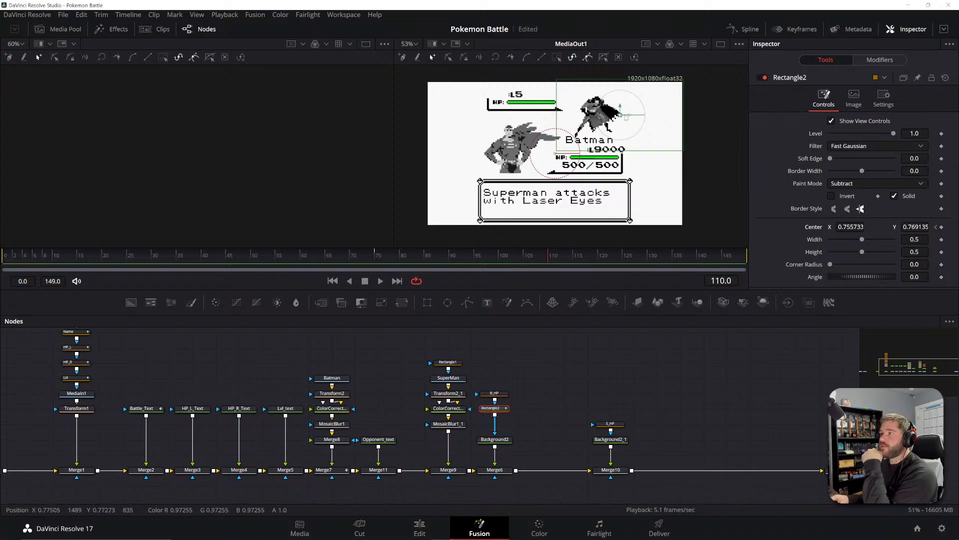
{"action": "left_click_drag", "start_coordinate": [625, 117], "coordinate": [581, 114]}
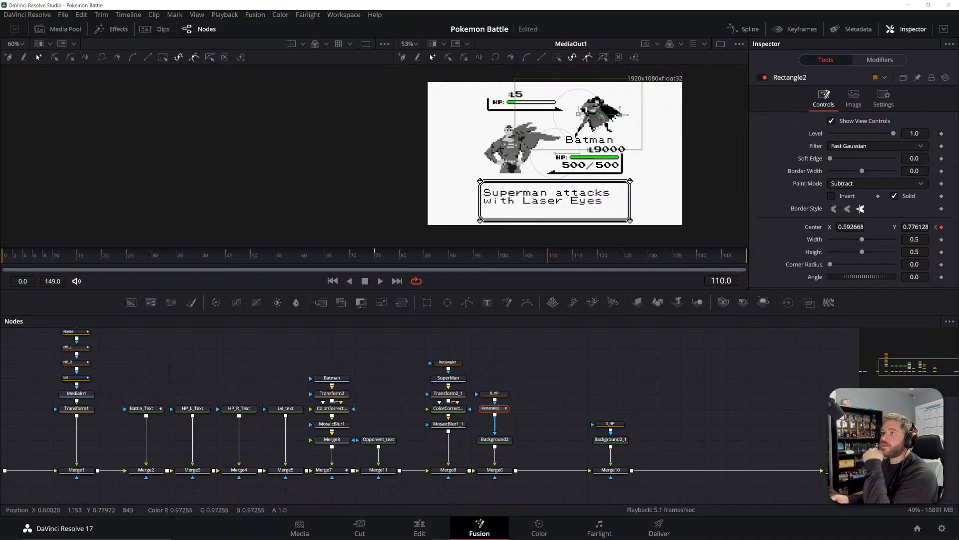
- Keyframe Background2's color as green on frame 75, and as red on frame 110 with Red 1.0 and Green 0.0
{"action": "left_click", "coordinate": [571, 361]}
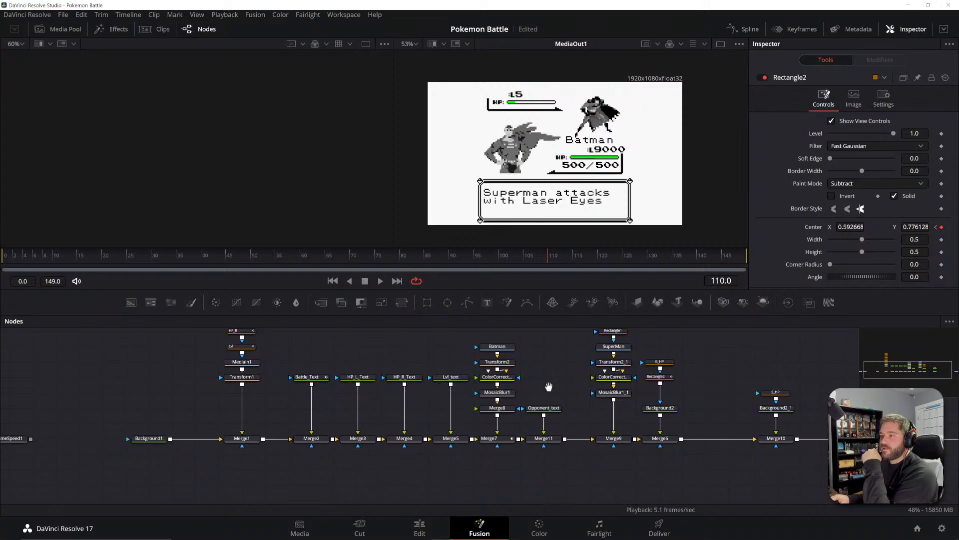
{"action": "left_click_drag", "start_coordinate": [447, 409], "coordinate": [511, 398]}
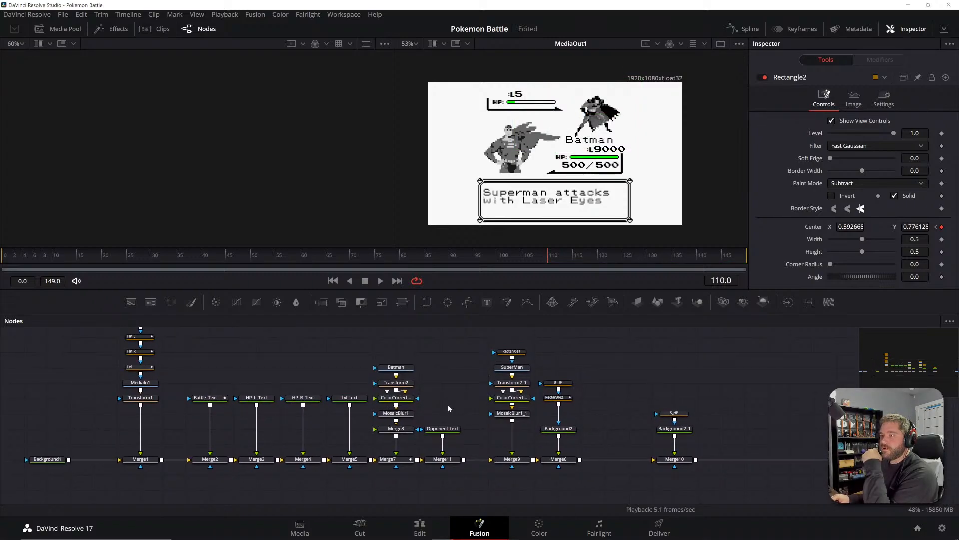
{"action": "left_click", "coordinate": [563, 430]}
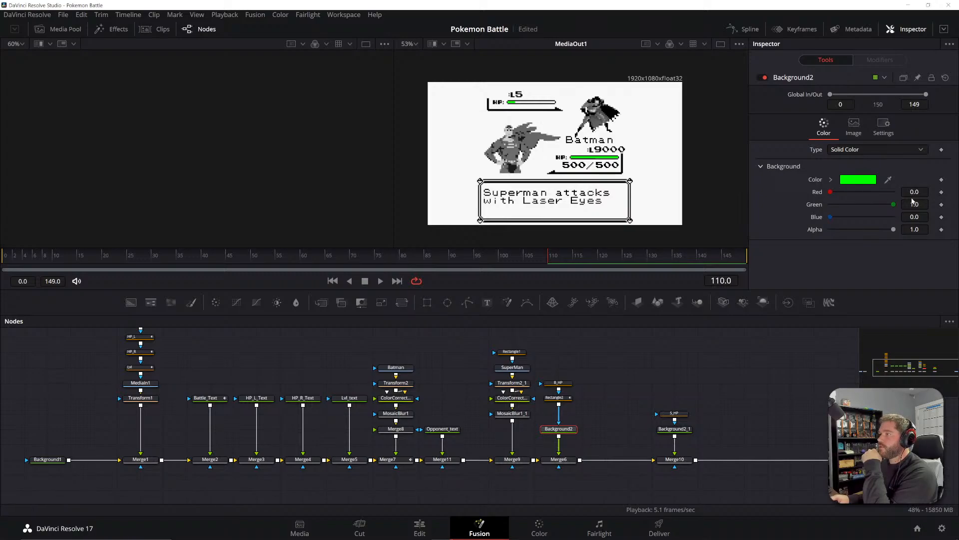
{"action": "left_click", "coordinate": [375, 256]}
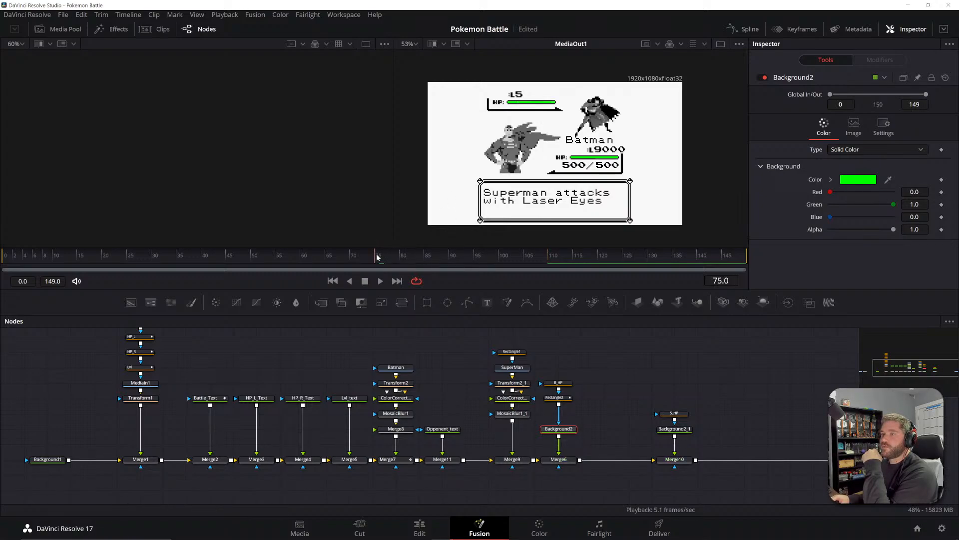
{"action": "left_click", "coordinate": [943, 181]}
{"action": "left_click_drag", "start_coordinate": [408, 256], "coordinate": [549, 256]}
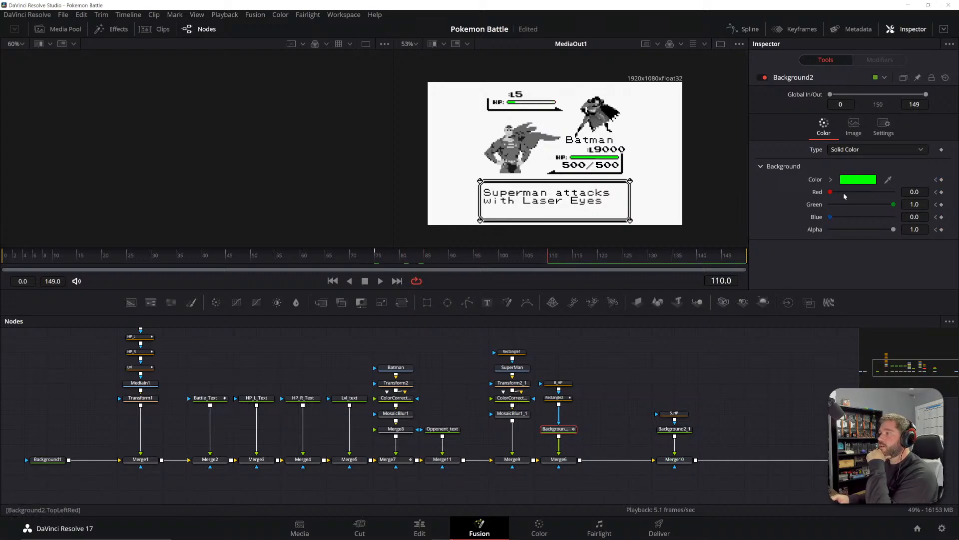
{"action": "mouse_move", "coordinate": [831, 192]}
{"action": "left_mouse_down"}
{"action": "mouse_move", "coordinate": [894, 192]}
{"action": "mouse_move", "coordinate": [830, 204]}
{"action": "left_mouse_up"}
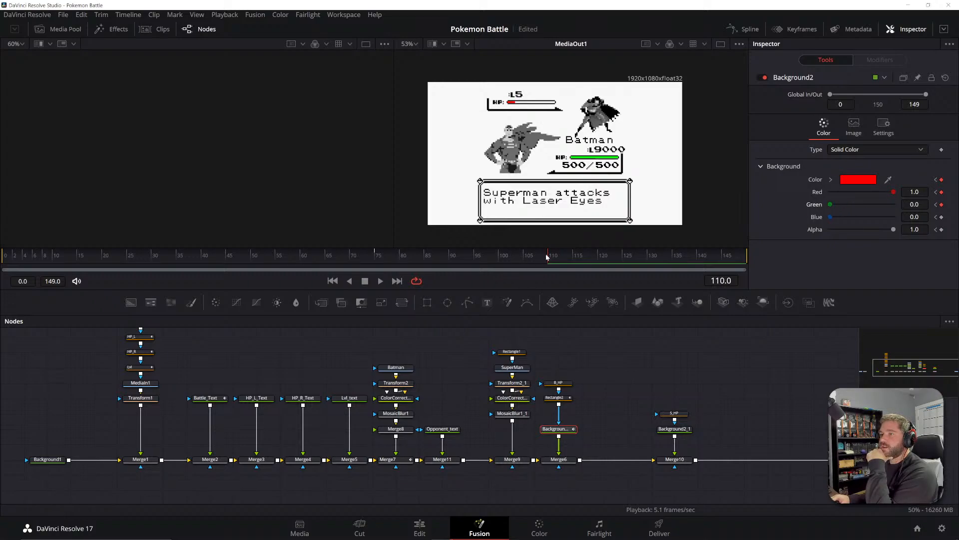
- Keyframe Background2 yellow on frame 95 with Red and Green at 1.0, and scrub from frame 75 to review the color change
{"action": "left_click_drag", "start_coordinate": [547, 256], "coordinate": [477, 257]}
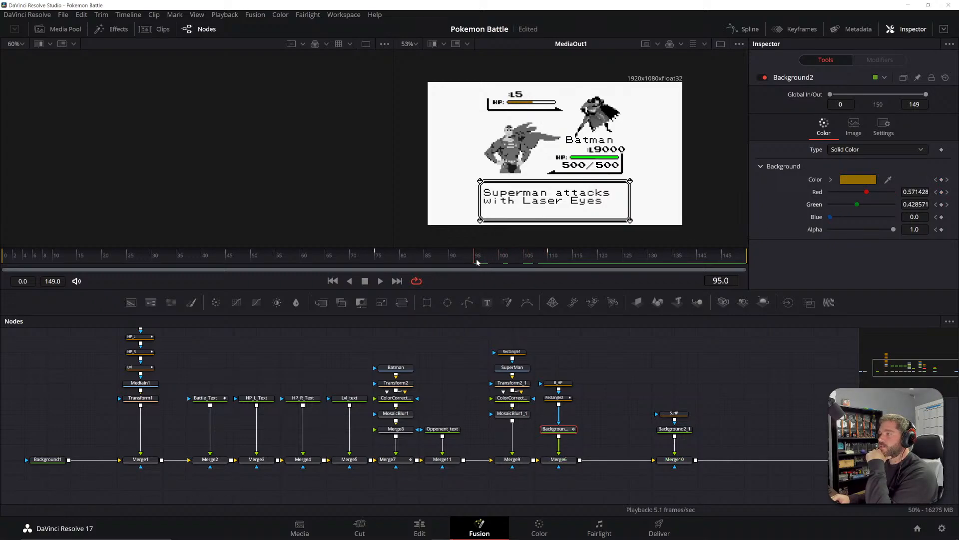
{"action": "left_click_drag", "start_coordinate": [858, 205], "coordinate": [895, 193]}
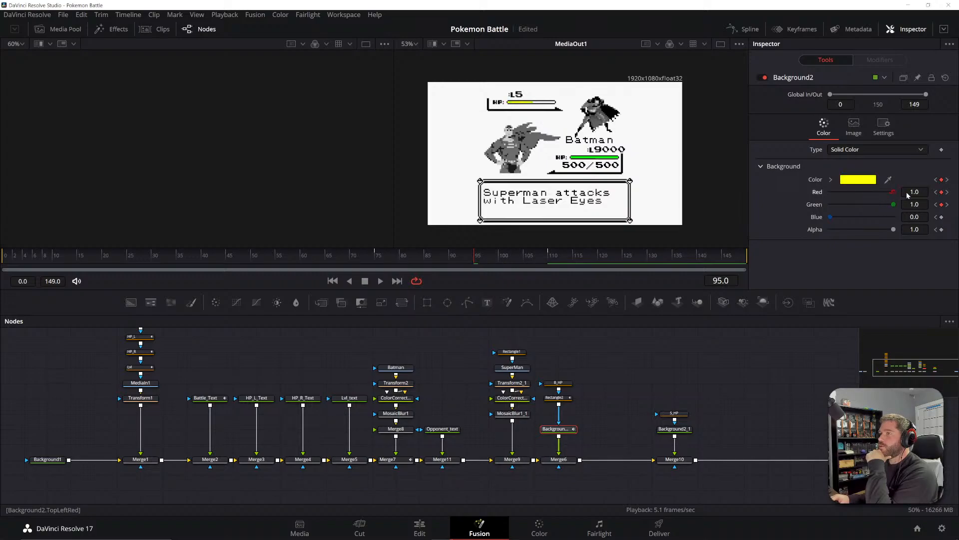
{"action": "left_click", "coordinate": [580, 332]}
{"action": "mouse_move", "coordinate": [367, 255]}
{"action": "left_mouse_down"}
{"action": "mouse_move", "coordinate": [493, 266]}
{"action": "mouse_move", "coordinate": [376, 261]}
{"action": "left_mouse_up"}
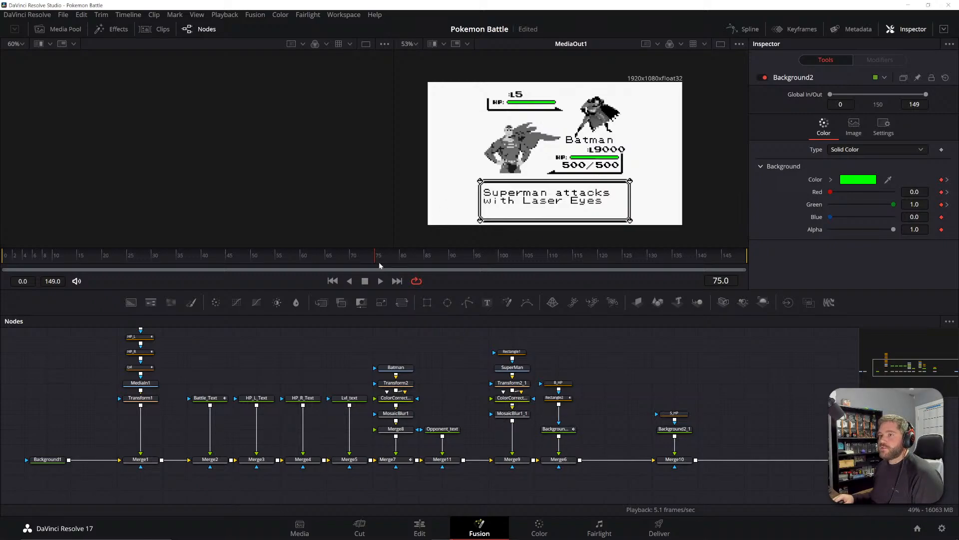
{"action": "left_click_drag", "start_coordinate": [376, 263], "coordinate": [476, 261]}
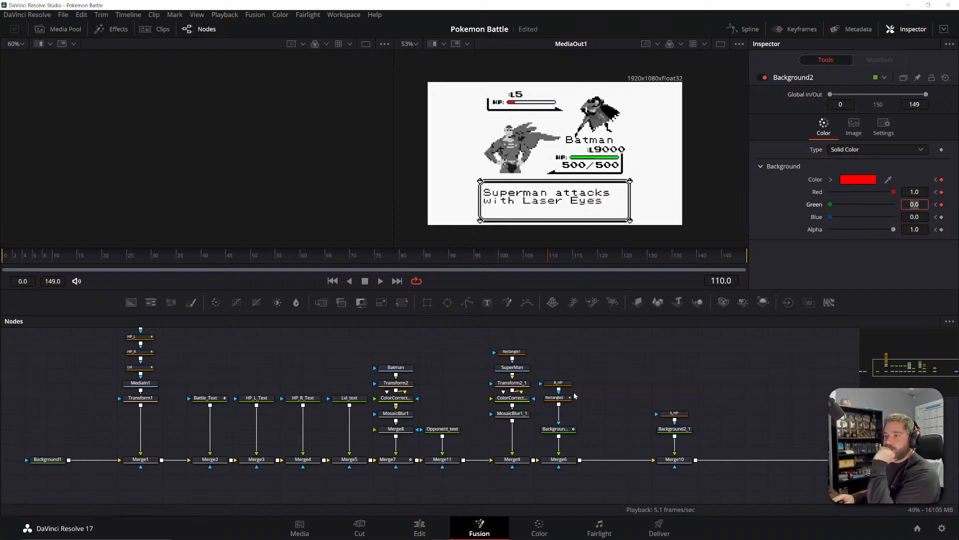
- Keyframe Background2's Red at 0.0 on frame 94, just before the yellow keyframe
{"action": "left_click", "coordinate": [555, 429]}
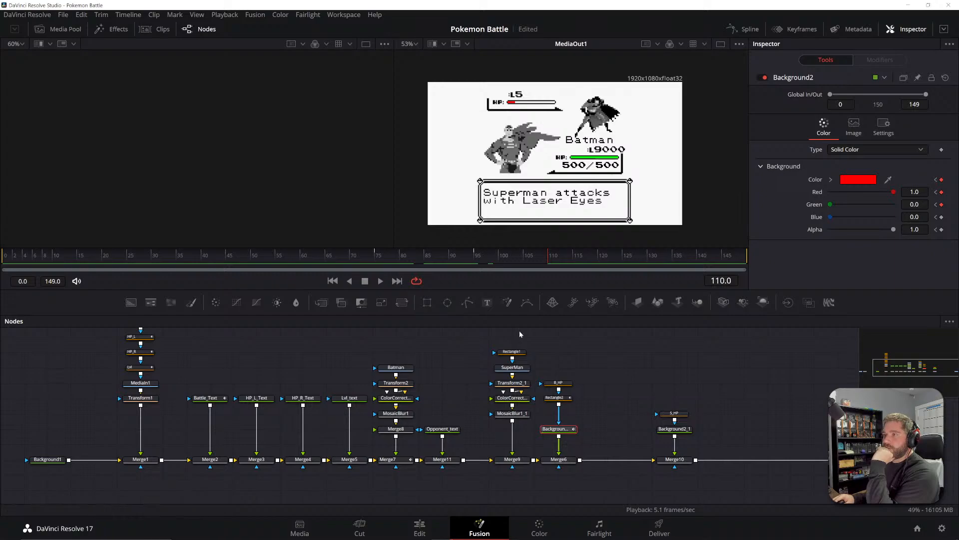
{"action": "left_click", "coordinate": [476, 253]}
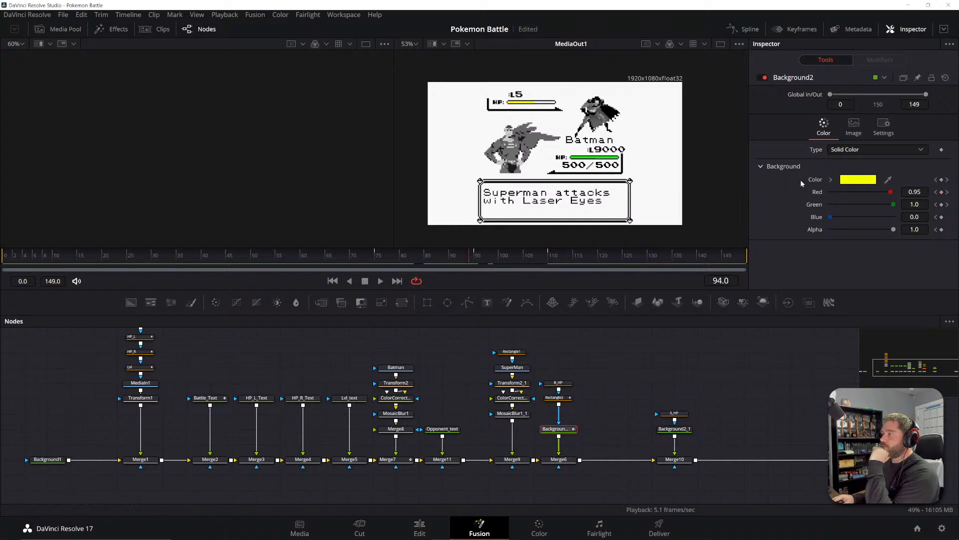
{"action": "left_click_drag", "start_coordinate": [892, 193], "coordinate": [795, 195]}
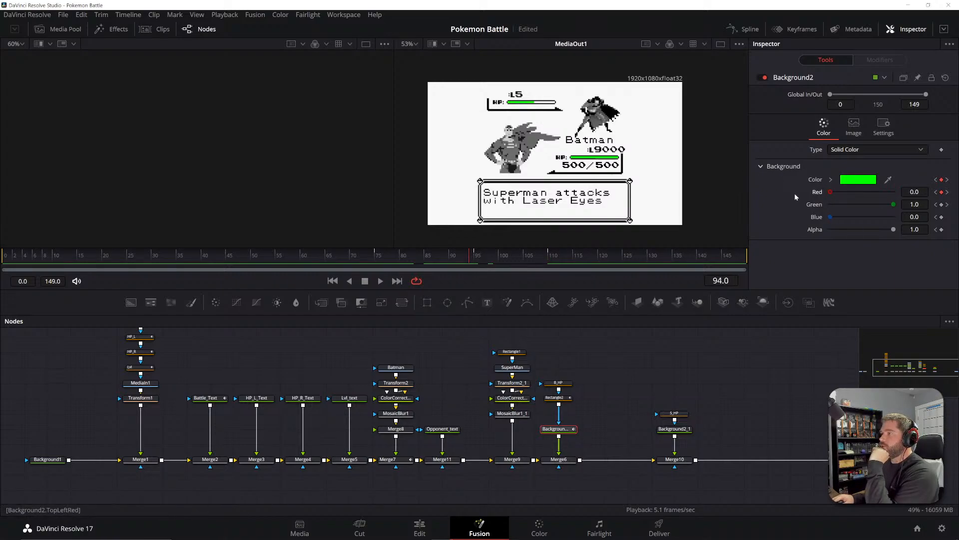
- Keyframe Background2's Green at 1.0 on frame 109, just before the red keyframe, and scrub from frame 75 to review the color change
{"action": "left_click", "coordinate": [895, 205]}
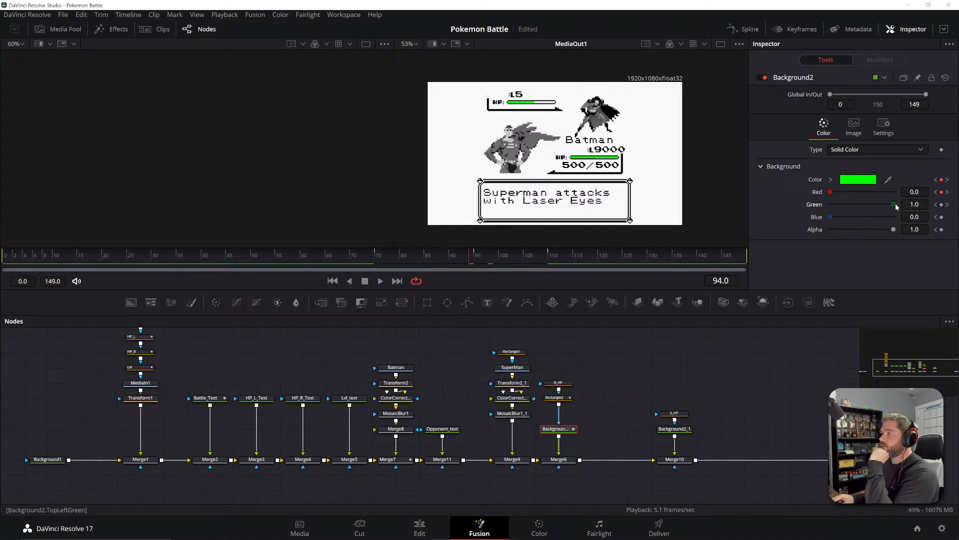
{"action": "left_click", "coordinate": [477, 256]}
{"action": "left_click_drag", "start_coordinate": [477, 256], "coordinate": [546, 260]}
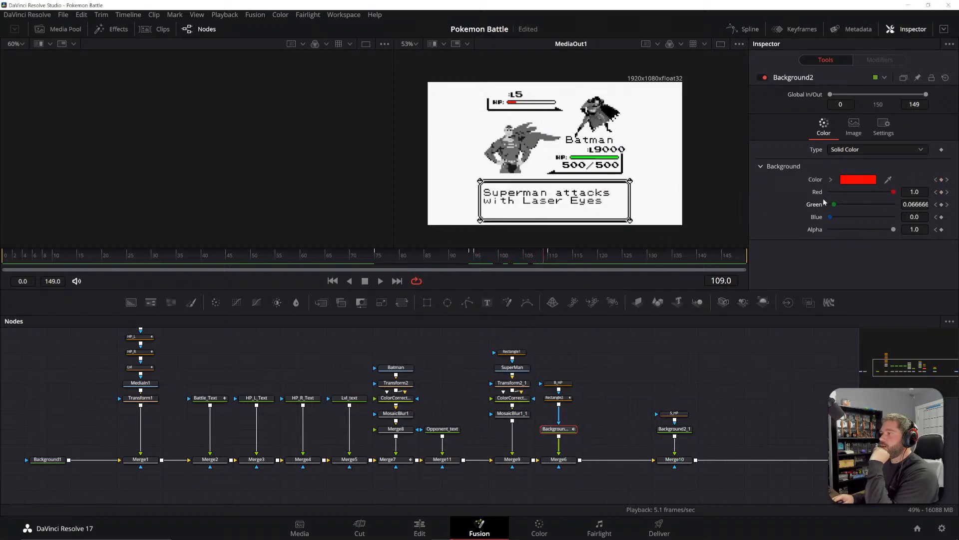
{"action": "left_click_drag", "start_coordinate": [836, 205], "coordinate": [915, 211]}
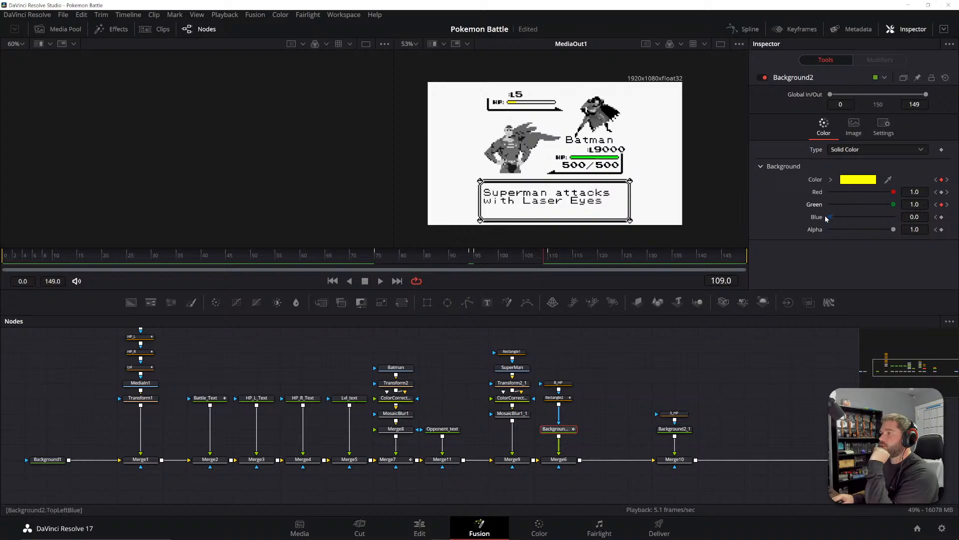
{"action": "left_click", "coordinate": [377, 258]}
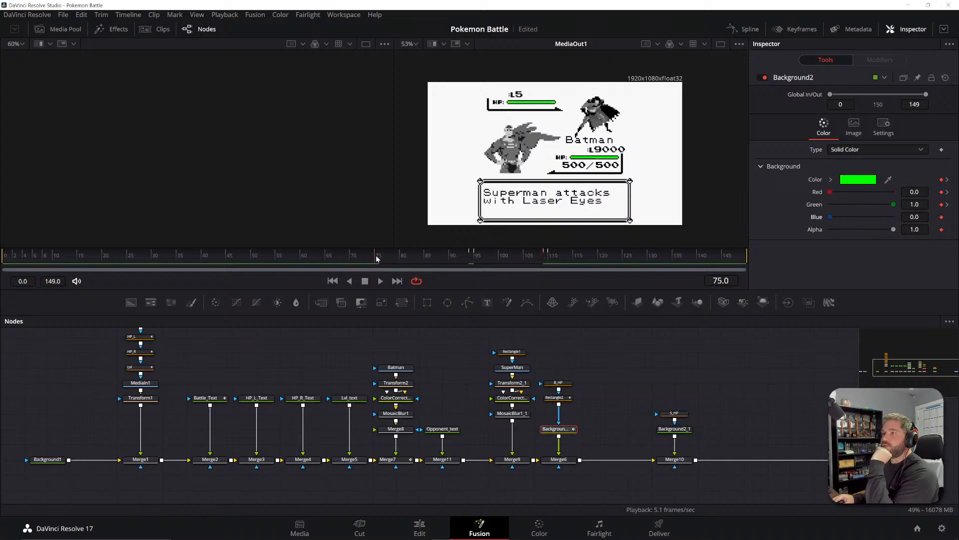
{"action": "left_click_drag", "start_coordinate": [377, 258], "coordinate": [447, 268]}
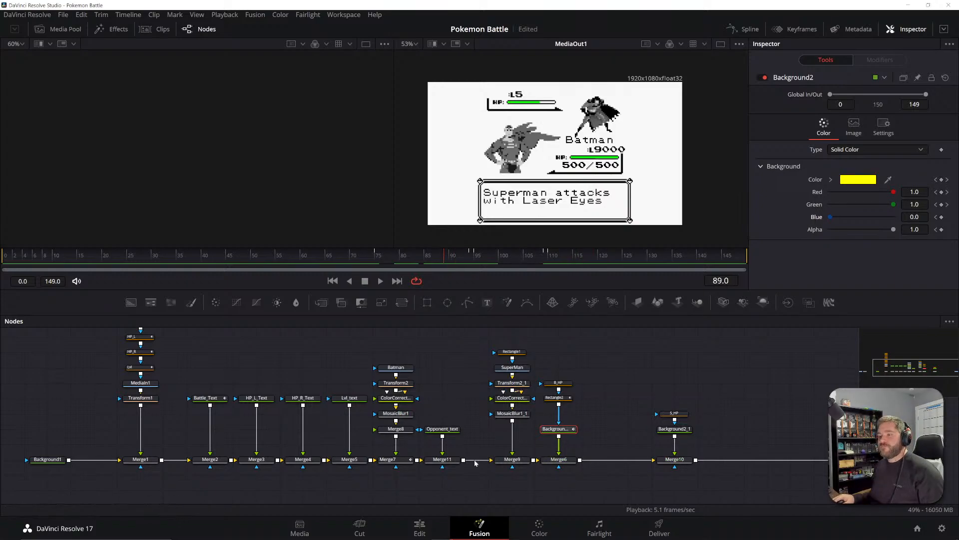
- Switch to the Edit page and save the project
{"action": "left_click", "coordinate": [417, 524]}
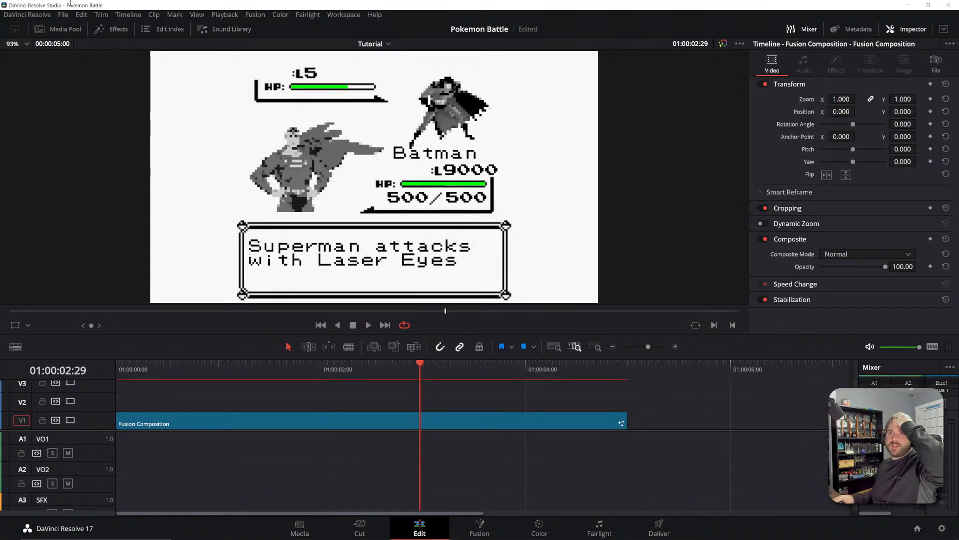
{"action": "left_click", "coordinate": [62, 15]}
{"action": "left_click", "coordinate": [87, 79]}
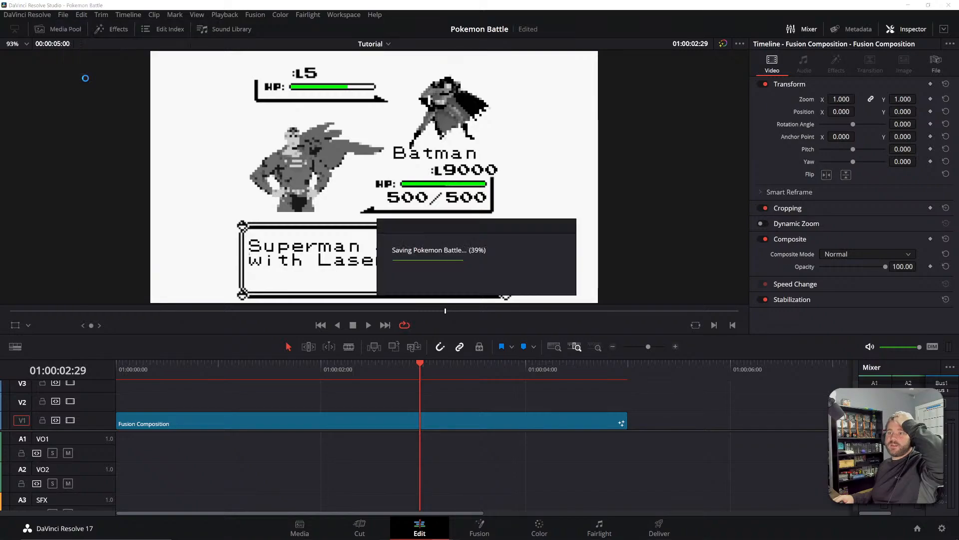
- Play the Fusion Composition clip from the start of the timeline to review the battle animation, and stop near its end
{"action": "left_click_drag", "start_coordinate": [134, 368], "coordinate": [116, 369]}
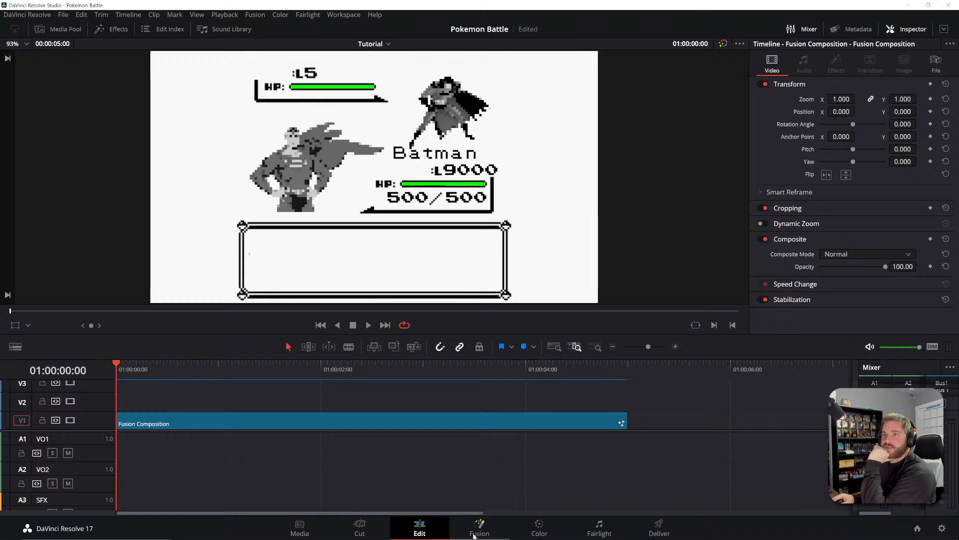
{"action": "left_click", "coordinate": [370, 325]}
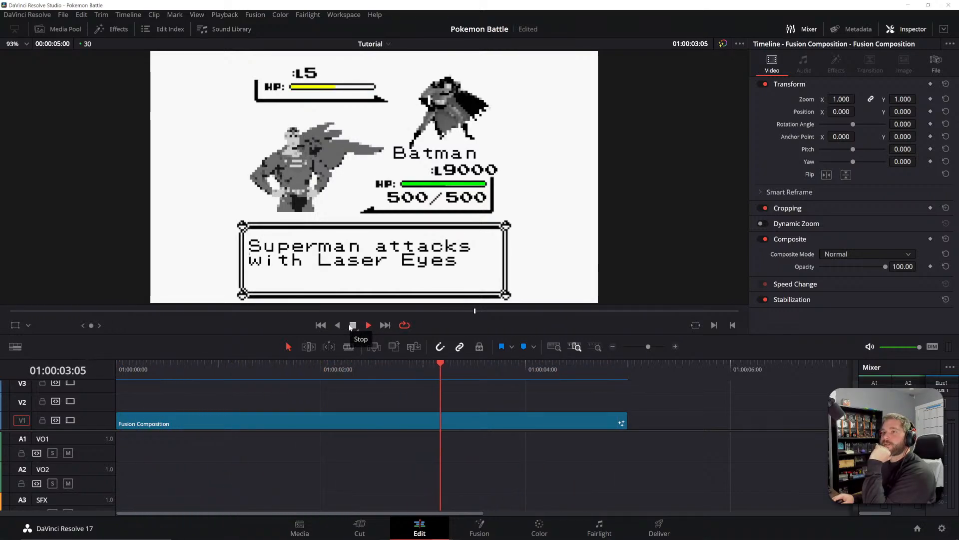
{"action": "left_click", "coordinate": [352, 325]}
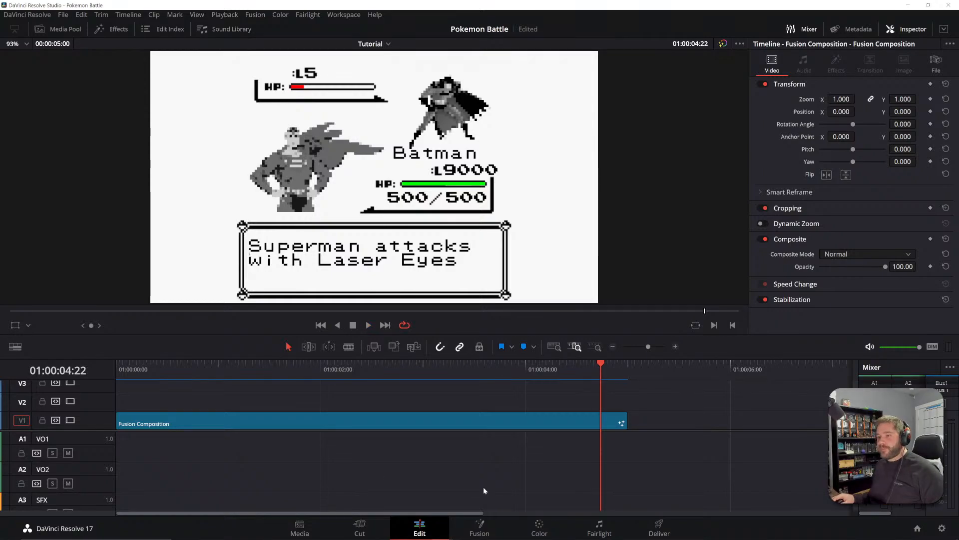
- Return to the Fusion page and examine the Arrow and Text mask nodes stacked above MediaIn1
{"action": "left_click", "coordinate": [479, 528]}
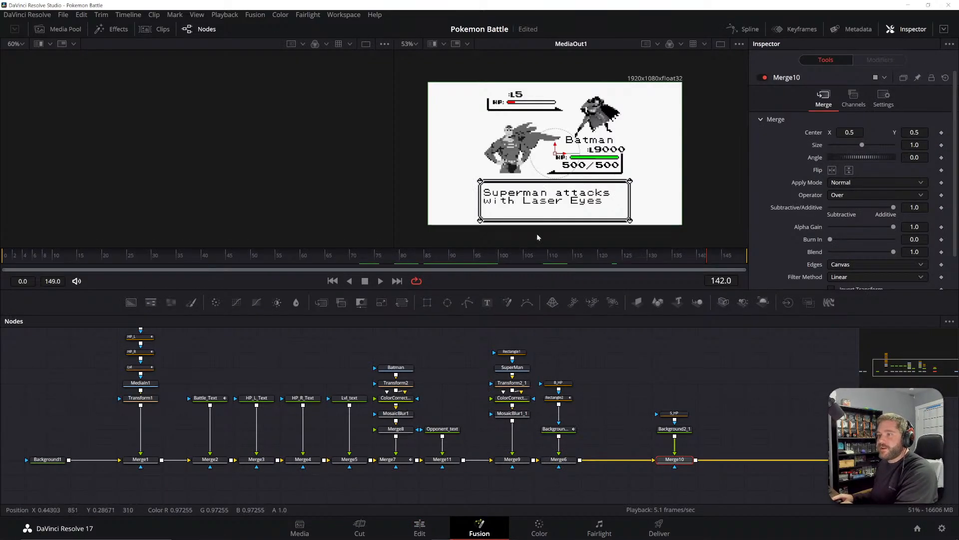
{"action": "left_click", "coordinate": [615, 368]}
{"action": "scroll", "coordinate": [518, 192], "scroll_direction": "up", "scroll_amount": 3}
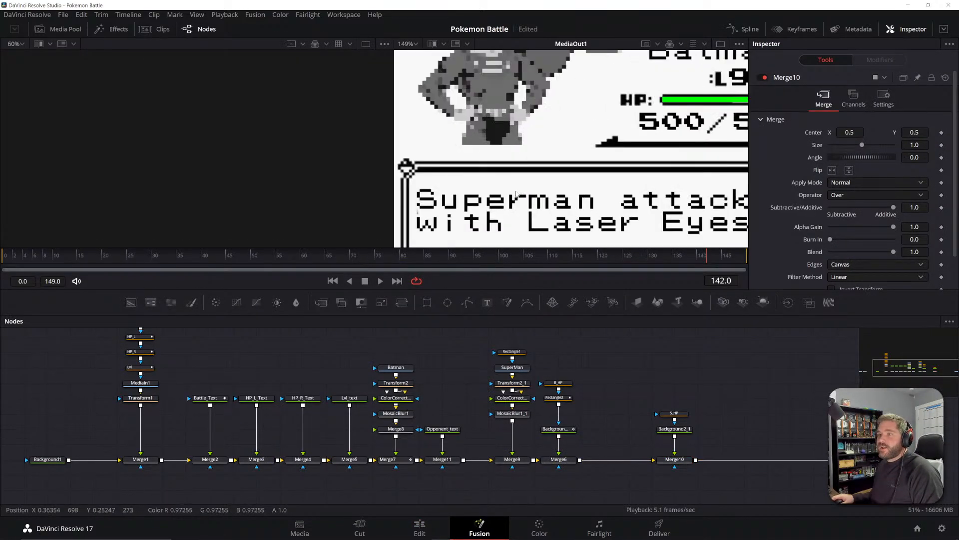
{"action": "scroll", "coordinate": [505, 196], "scroll_direction": "down", "scroll_amount": 1}
{"action": "left_click_drag", "start_coordinate": [244, 376], "coordinate": [490, 435]}
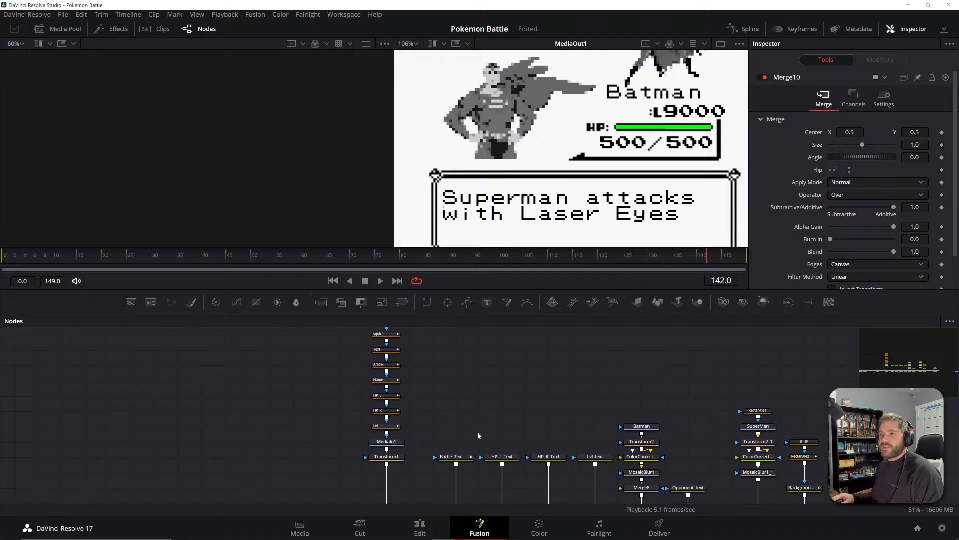
{"action": "left_click", "coordinate": [384, 364]}
{"action": "scroll", "coordinate": [422, 402], "scroll_direction": "up", "scroll_amount": 2}
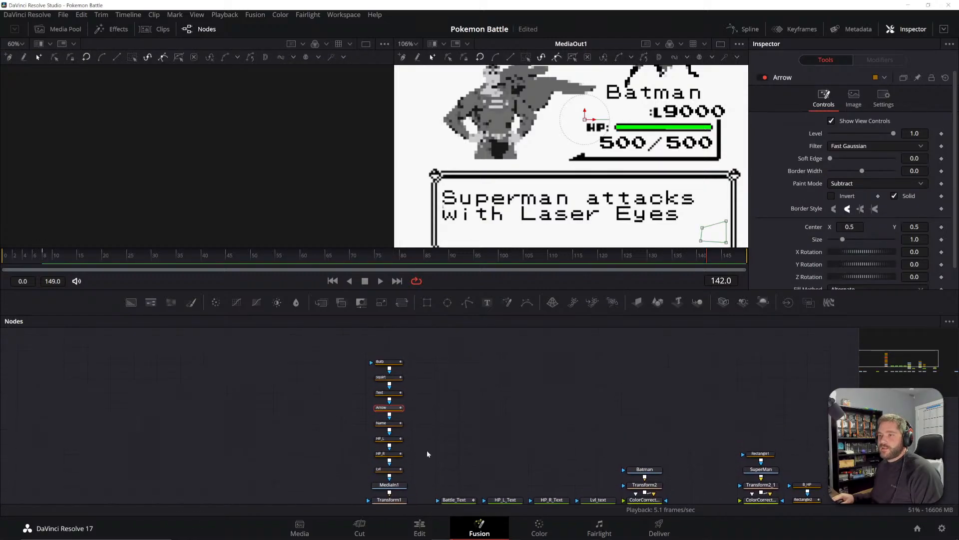
{"action": "left_click", "coordinate": [395, 394]}
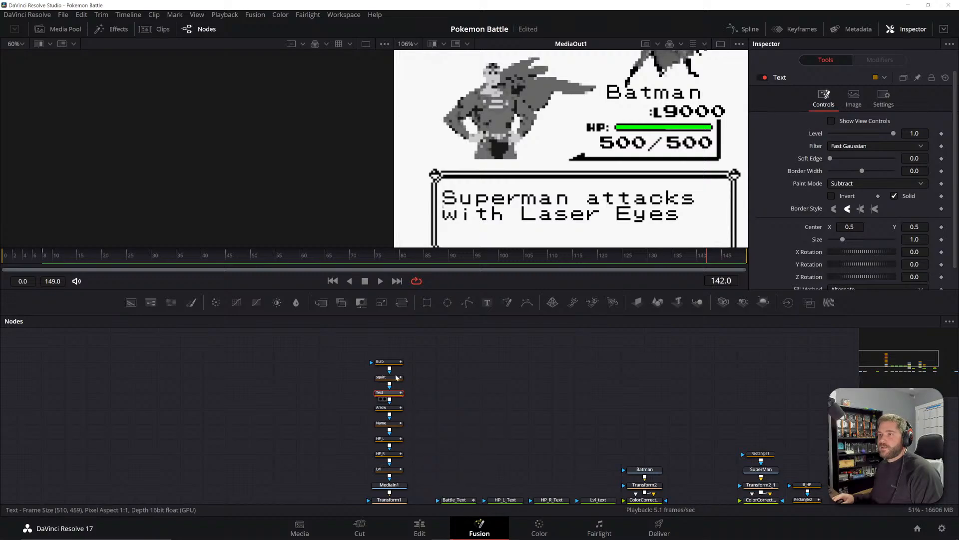
{"action": "left_click", "coordinate": [766, 79]}
{"action": "left_click", "coordinate": [765, 79]}
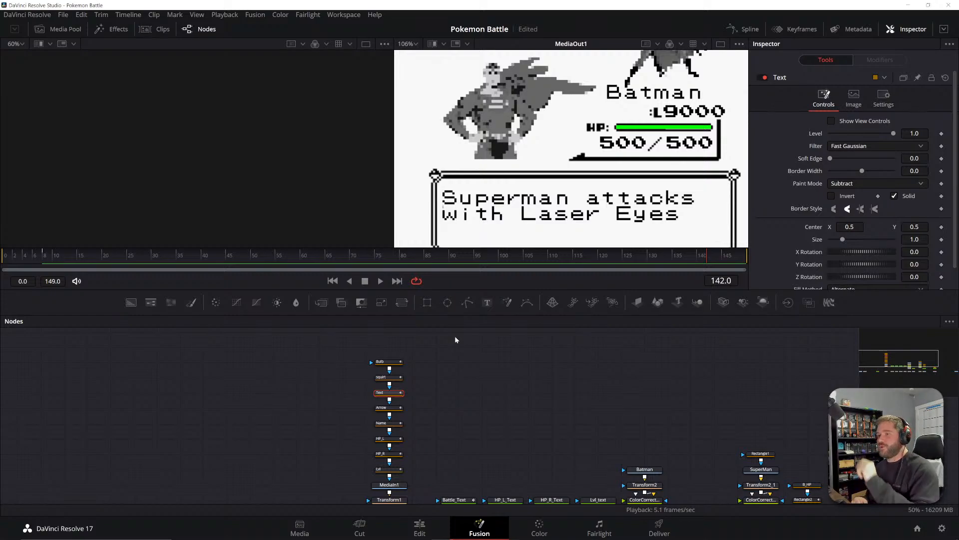
{"action": "left_click", "coordinate": [529, 381]}
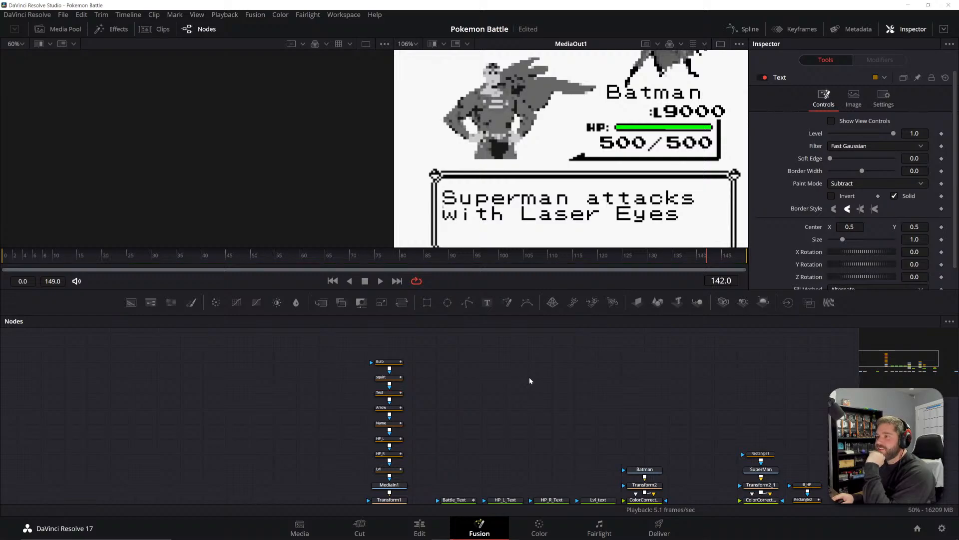
{"action": "left_click_drag", "start_coordinate": [727, 423], "coordinate": [647, 373]}
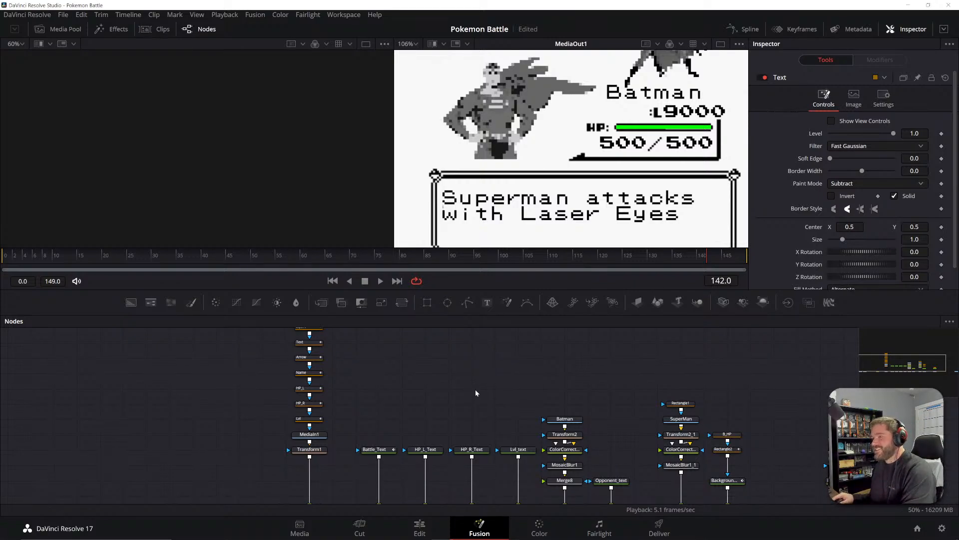
{"action": "left_click_drag", "start_coordinate": [454, 389], "coordinate": [515, 412]}
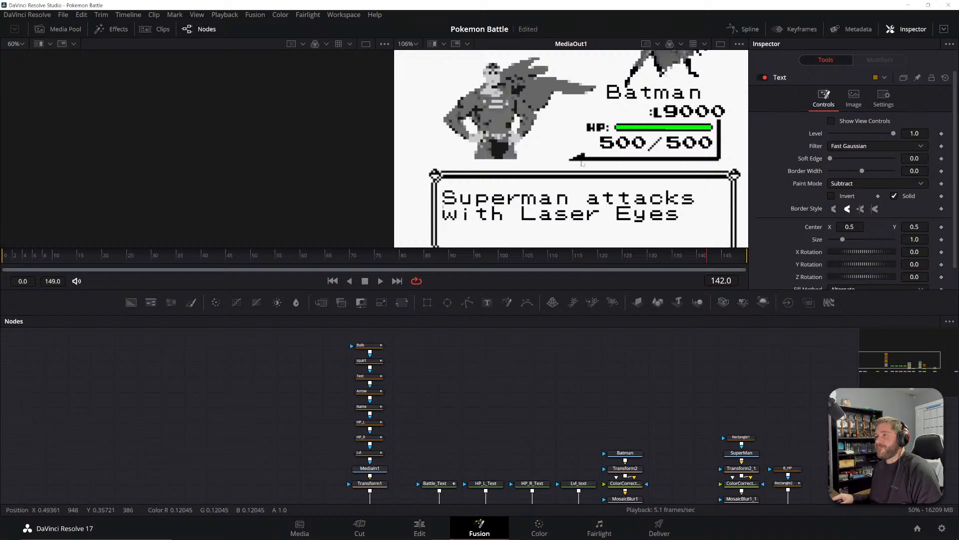
{"action": "scroll", "coordinate": [582, 161], "scroll_direction": "down", "scroll_amount": 2}
{"action": "scroll", "coordinate": [581, 160], "scroll_direction": "up", "scroll_amount": 2}
{"action": "scroll", "coordinate": [574, 172], "scroll_direction": "down", "scroll_amount": 2}
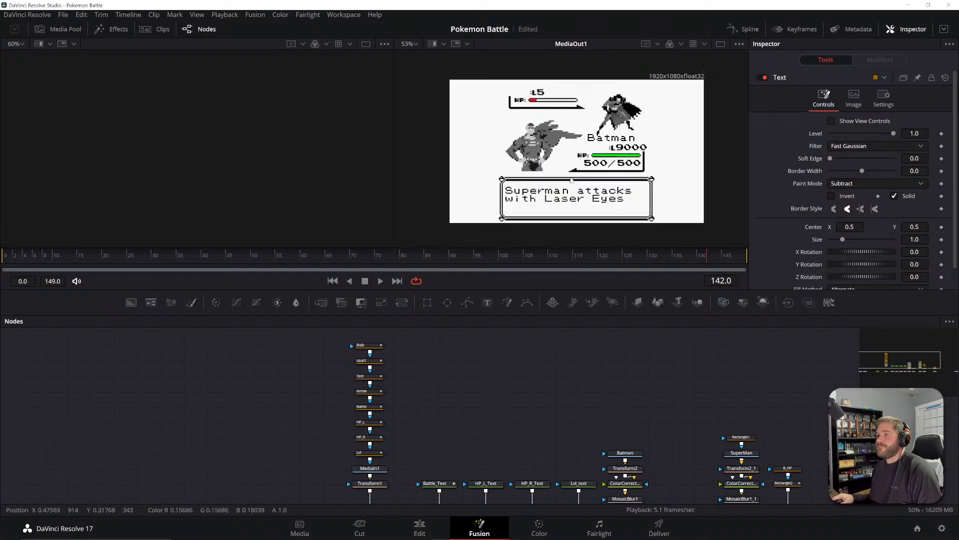
{"action": "scroll", "coordinate": [571, 180], "scroll_direction": "up", "scroll_amount": 1}
{"action": "left_click_drag", "start_coordinate": [681, 410], "coordinate": [456, 353]}
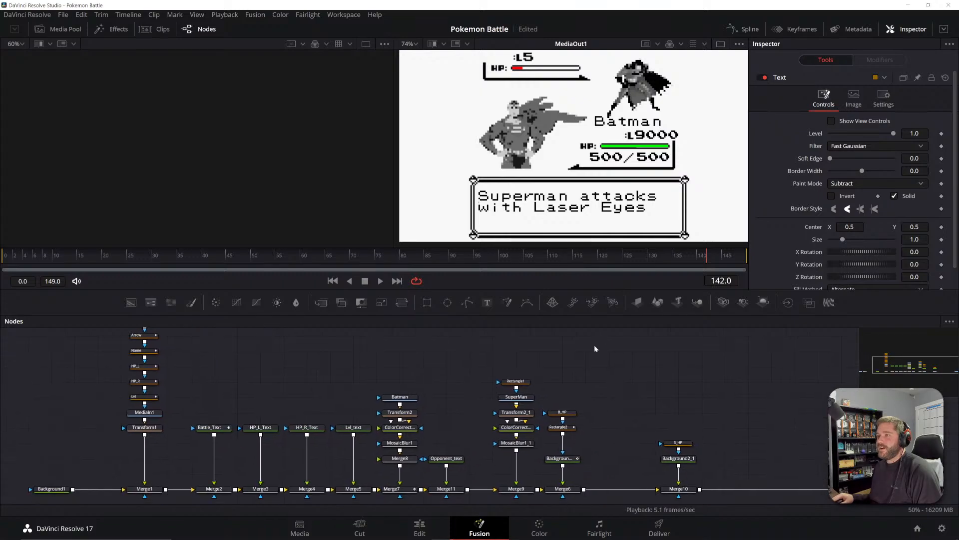
{"action": "left_click_drag", "start_coordinate": [744, 412], "coordinate": [670, 408]}
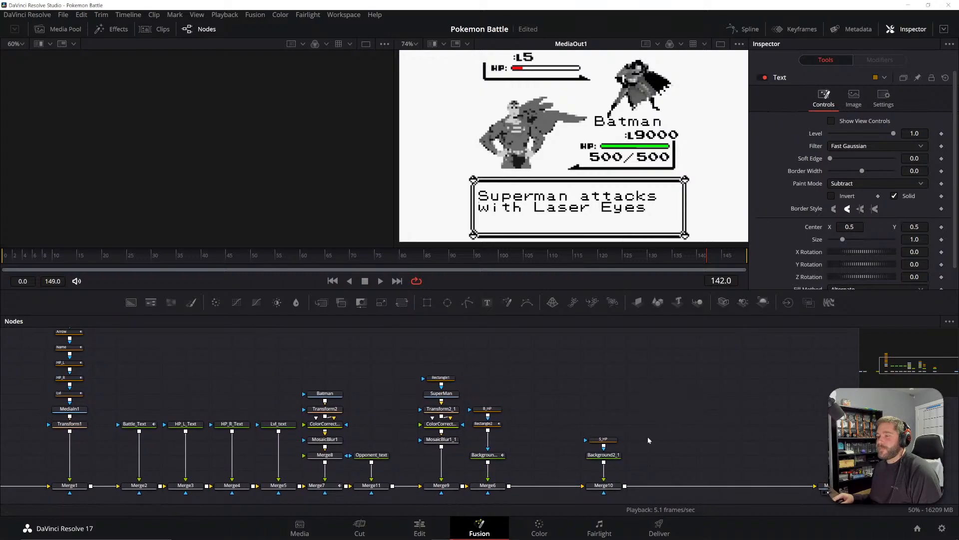
{"action": "left_click", "coordinate": [436, 486]}
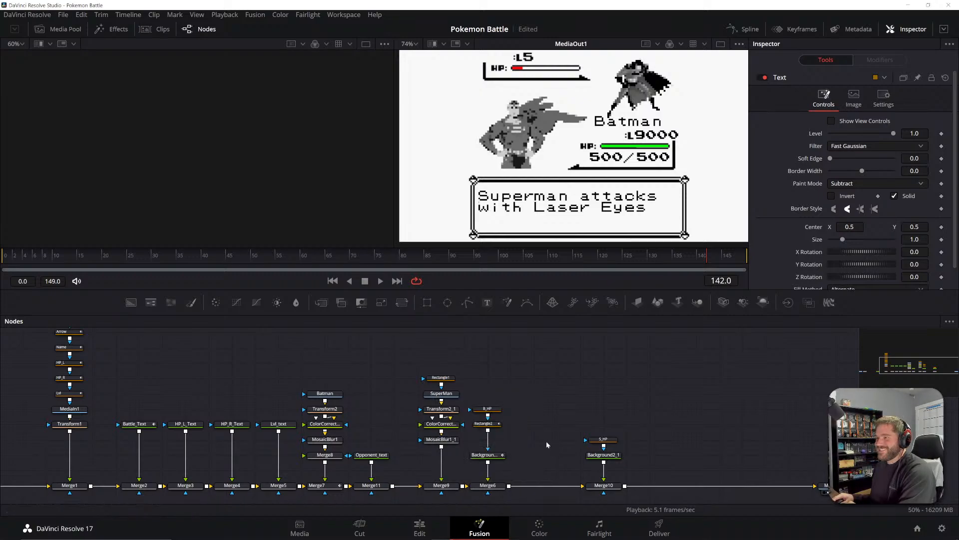
{"action": "left_click_drag", "start_coordinate": [559, 375], "coordinate": [581, 403]}
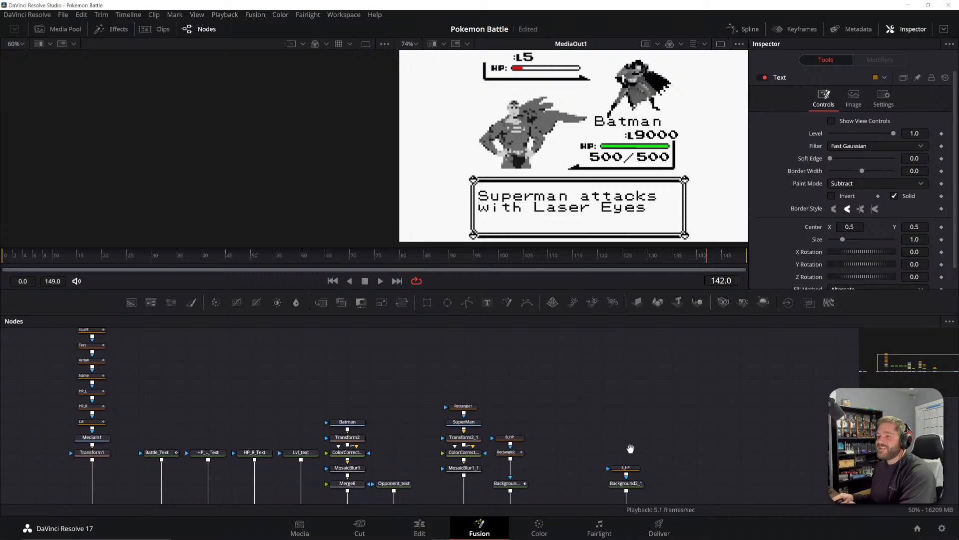
{"action": "left_click_drag", "start_coordinate": [628, 449], "coordinate": [587, 400]}
{"action": "left_click_drag", "start_coordinate": [526, 399], "coordinate": [594, 409]}
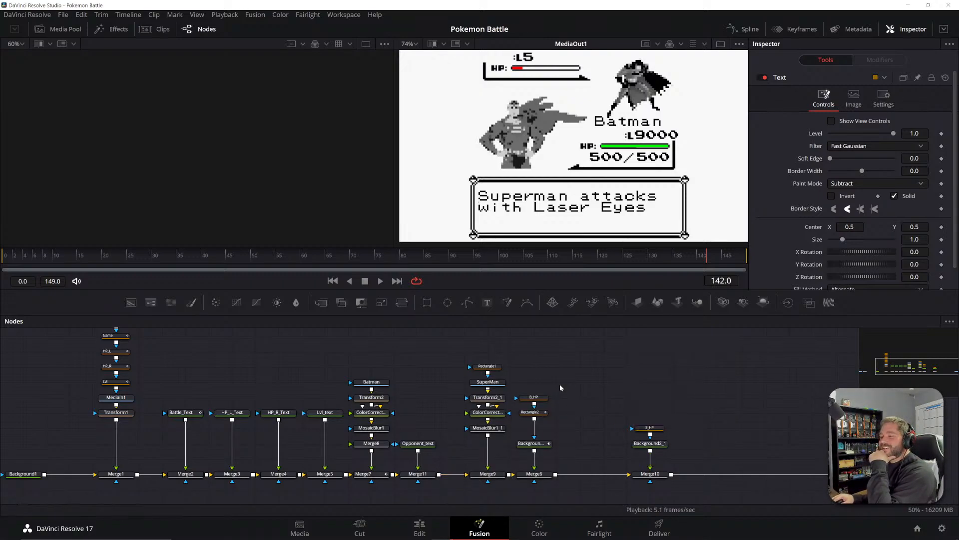
{"action": "left_click_drag", "start_coordinate": [578, 384], "coordinate": [636, 387]}
{"action": "scroll", "coordinate": [636, 390], "scroll_direction": "up", "scroll_amount": 2}
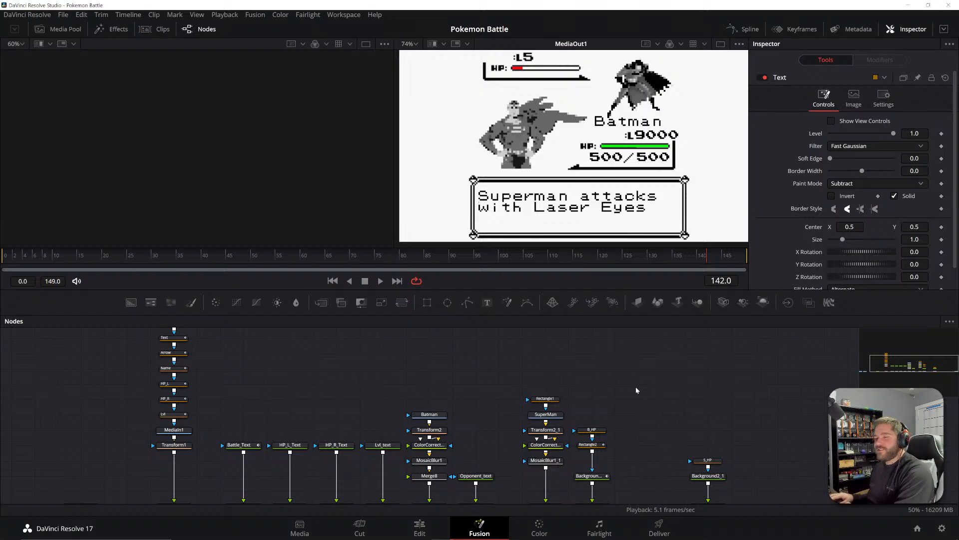
{"action": "left_click_drag", "start_coordinate": [636, 387], "coordinate": [620, 373]}
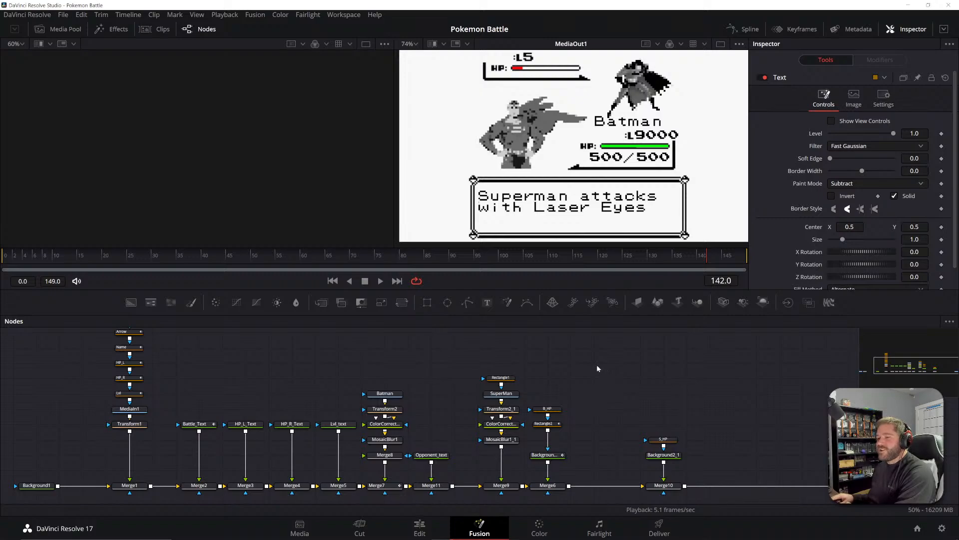
{"action": "left_click_drag", "start_coordinate": [608, 386], "coordinate": [603, 374]}
{"action": "left_click_drag", "start_coordinate": [257, 433], "coordinate": [278, 432]}
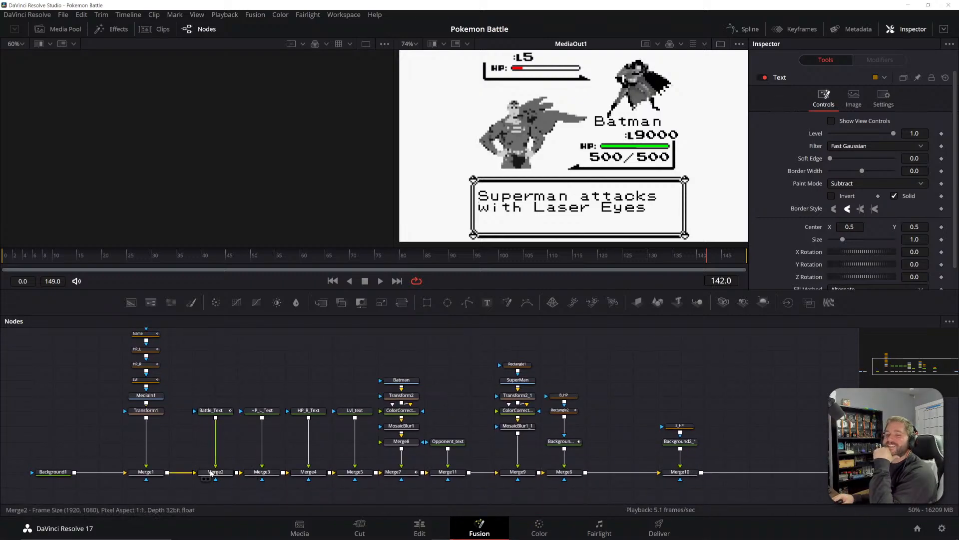
- Keyframe Battle_Text's current text on frames 109 and 110 to prepare an instant text change
{"action": "left_click", "coordinate": [213, 472]}
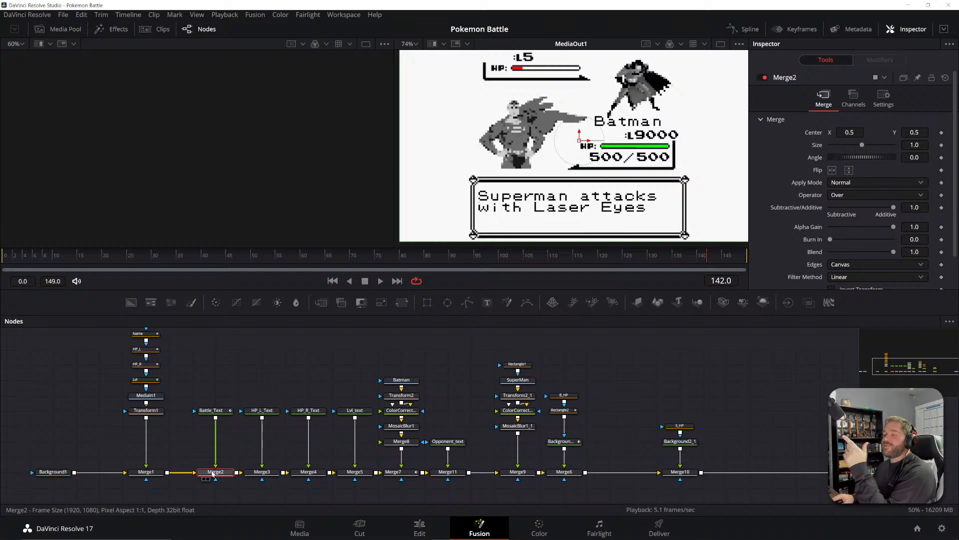
{"action": "left_click", "coordinate": [451, 257]}
{"action": "left_click", "coordinate": [551, 256]}
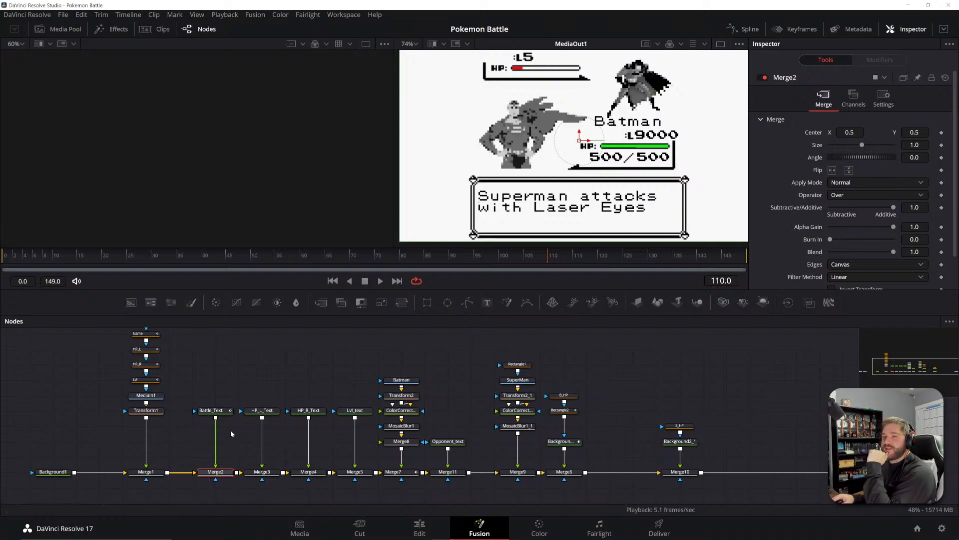
{"action": "left_click", "coordinate": [212, 410]}
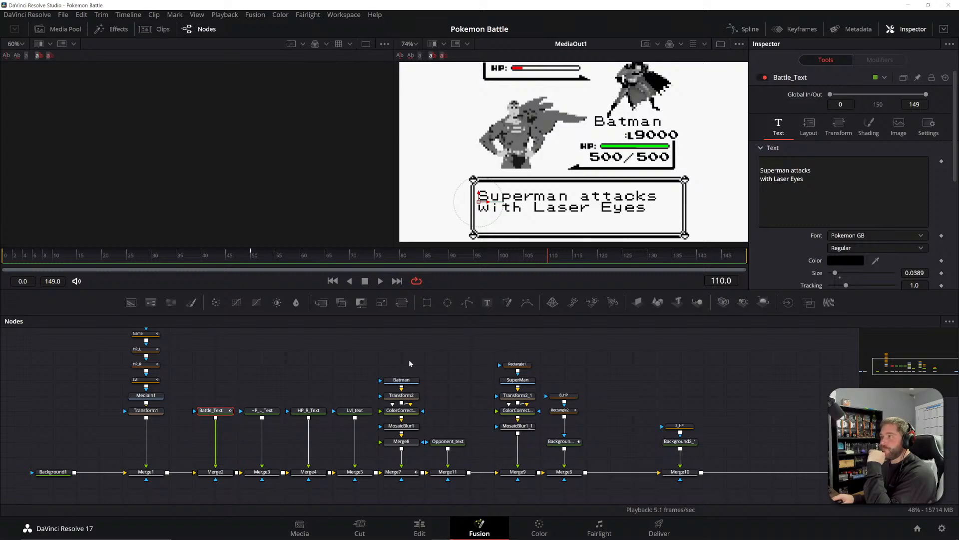
{"action": "left_click", "coordinate": [942, 162]}
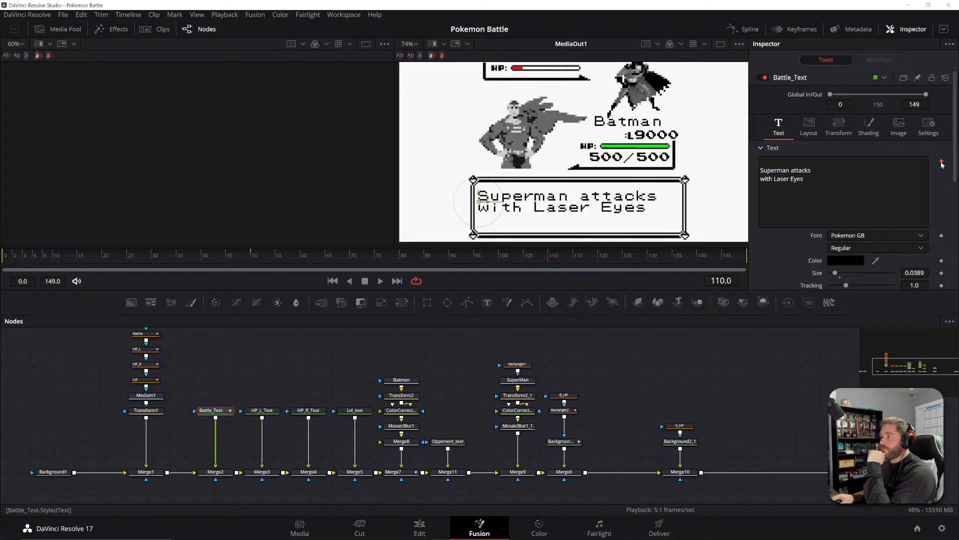
{"action": "key", "text": "Left"}
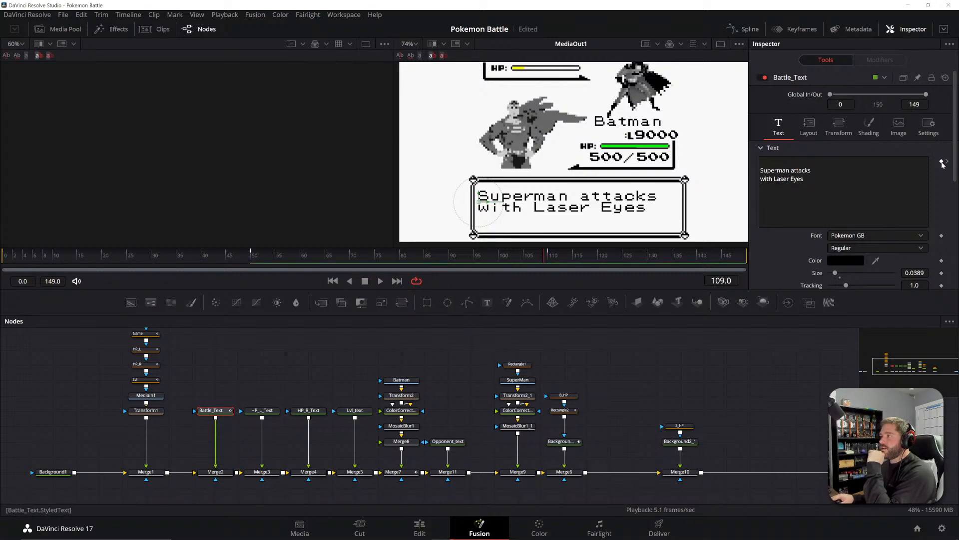
{"action": "left_click", "coordinate": [547, 256]}
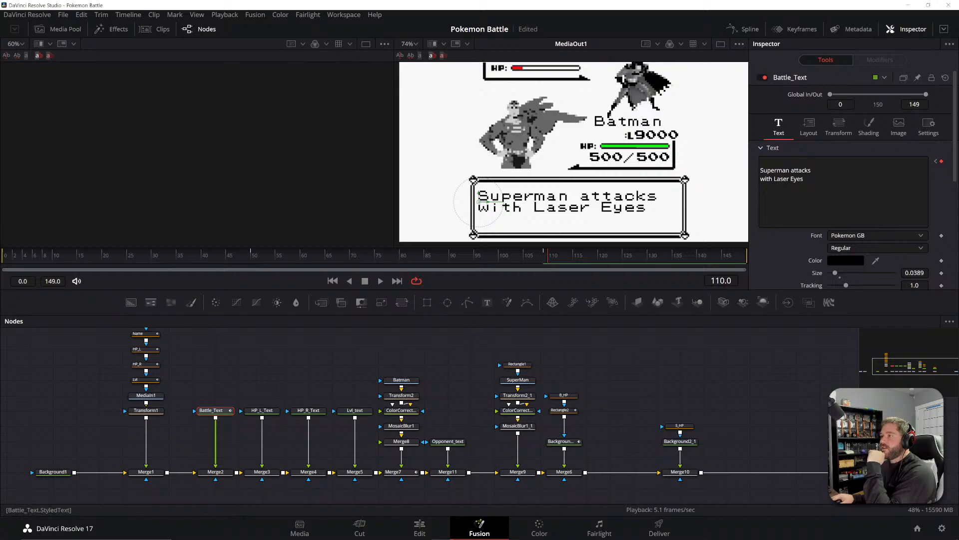
- Replace Battle_Text's wording at frame 110 with "It's super effective!", breaking the line before "effective!"
{"action": "left_click_drag", "start_coordinate": [808, 187], "coordinate": [760, 169]}
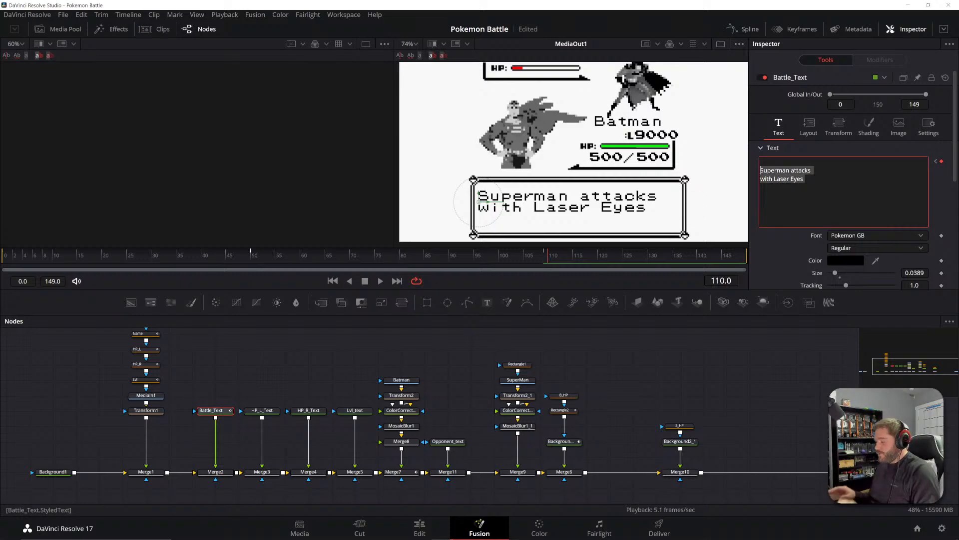
{"action": "type", "text": "It's su"}
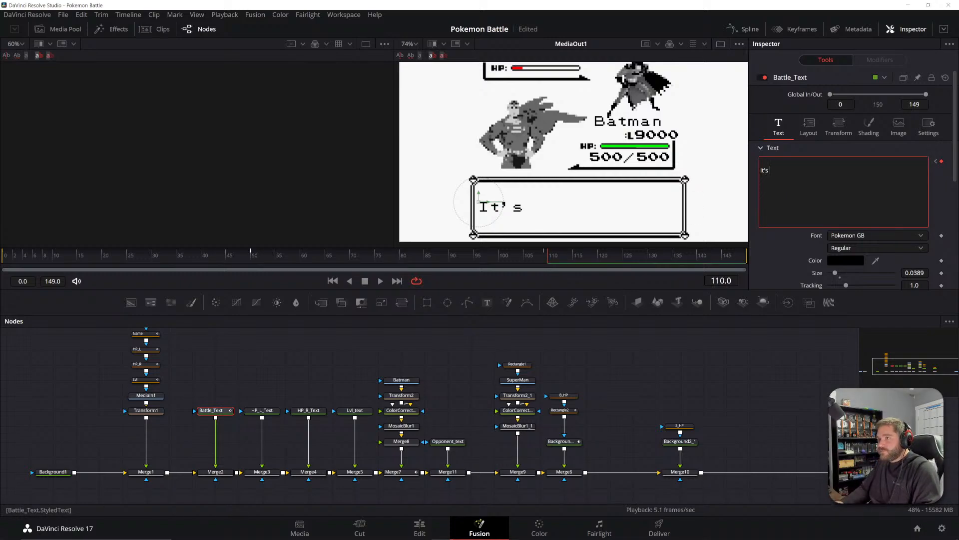
{"action": "type", "text": "per"}
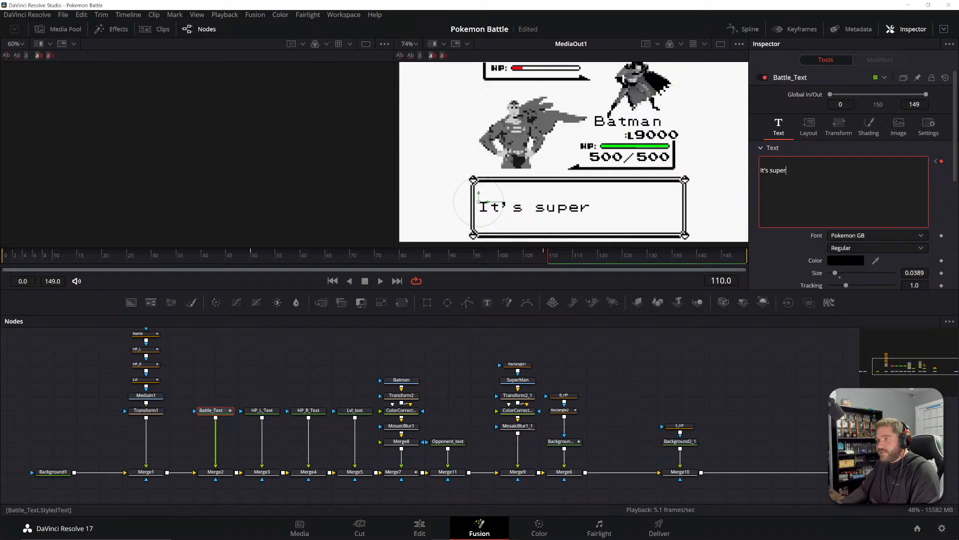
{"action": "type", "text": " effect"}
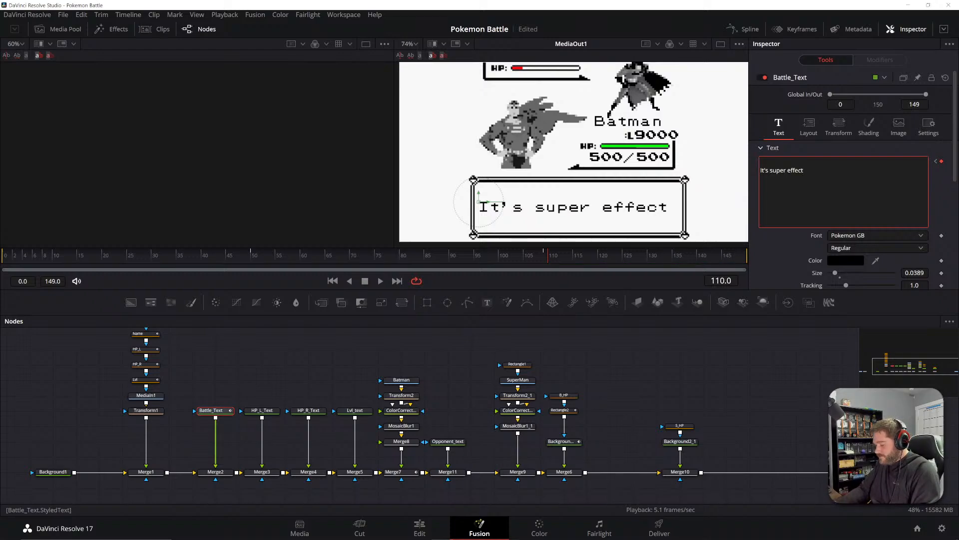
{"action": "type", "text": "ive!"}
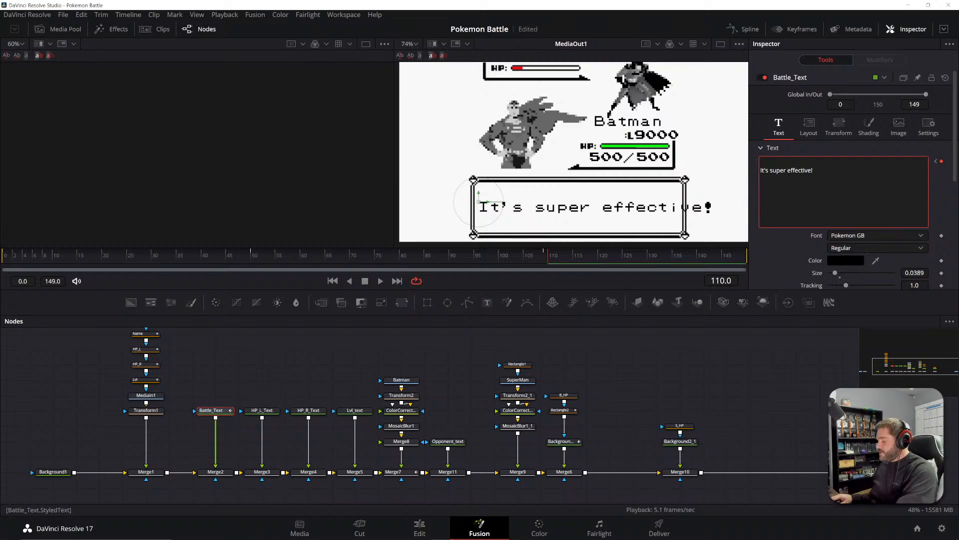
{"action": "key", "text": "Return"}
{"action": "left_click", "coordinate": [661, 344]}
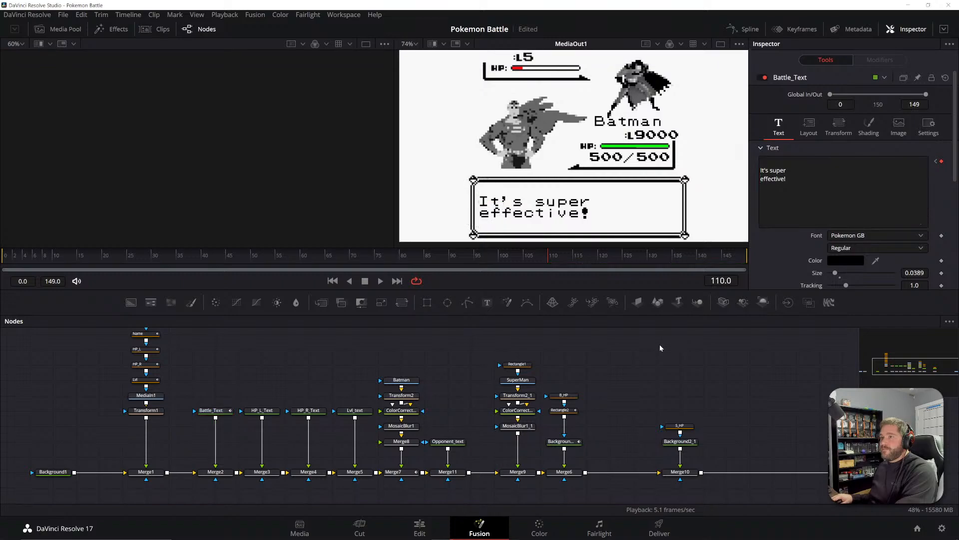
- Save the project from the Edit page and play the Fusion Composition clip from its start to review the new text
{"action": "left_click", "coordinate": [419, 527]}
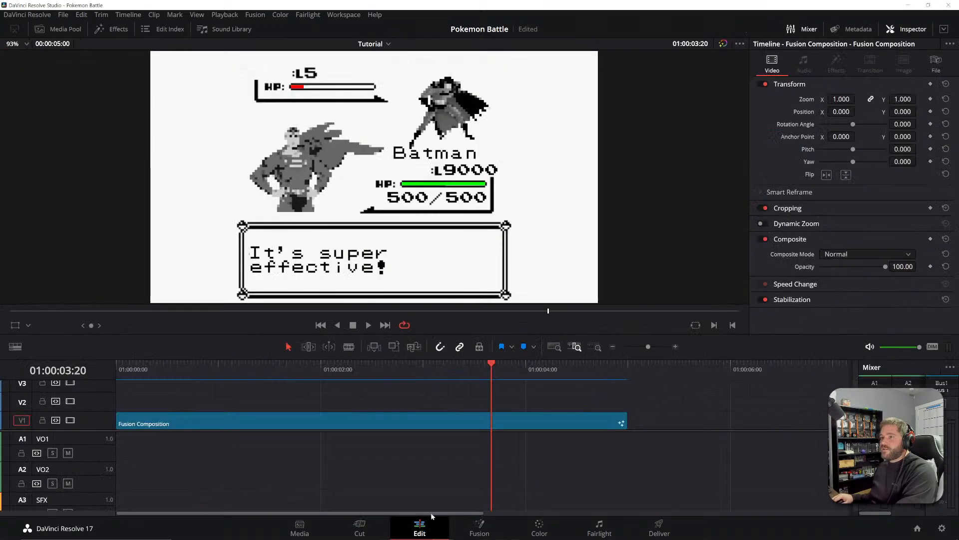
{"action": "left_click_drag", "start_coordinate": [229, 369], "coordinate": [36, 376]}
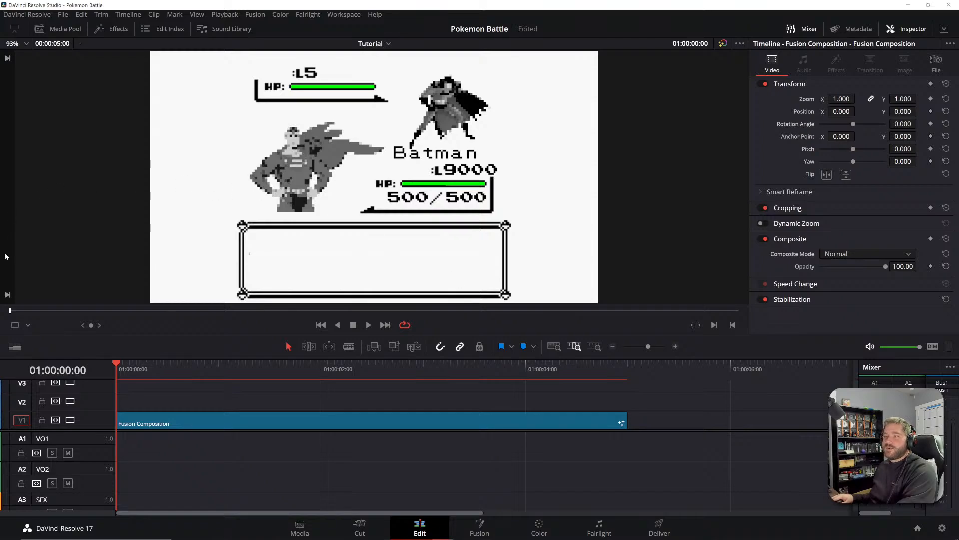
{"action": "left_click", "coordinate": [63, 14]}
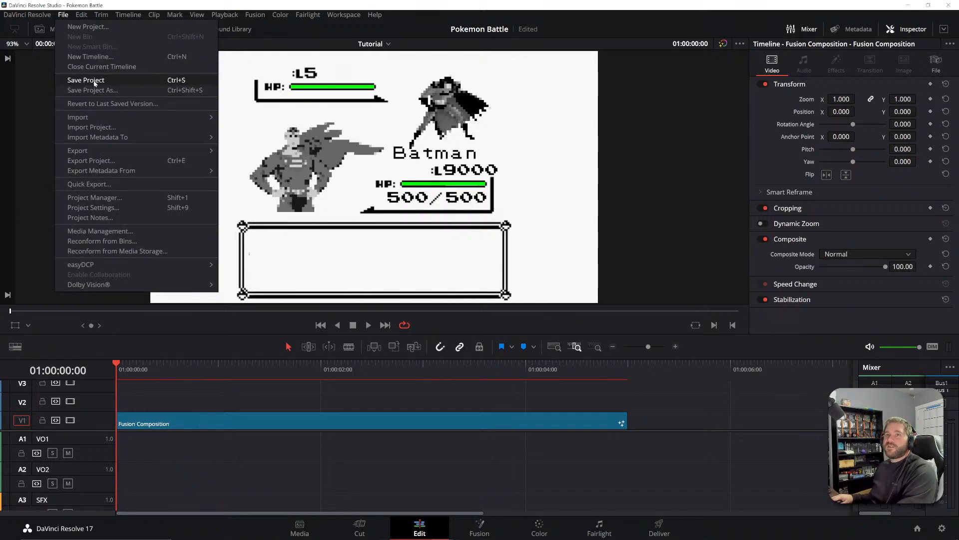
{"action": "left_click", "coordinate": [94, 82]}
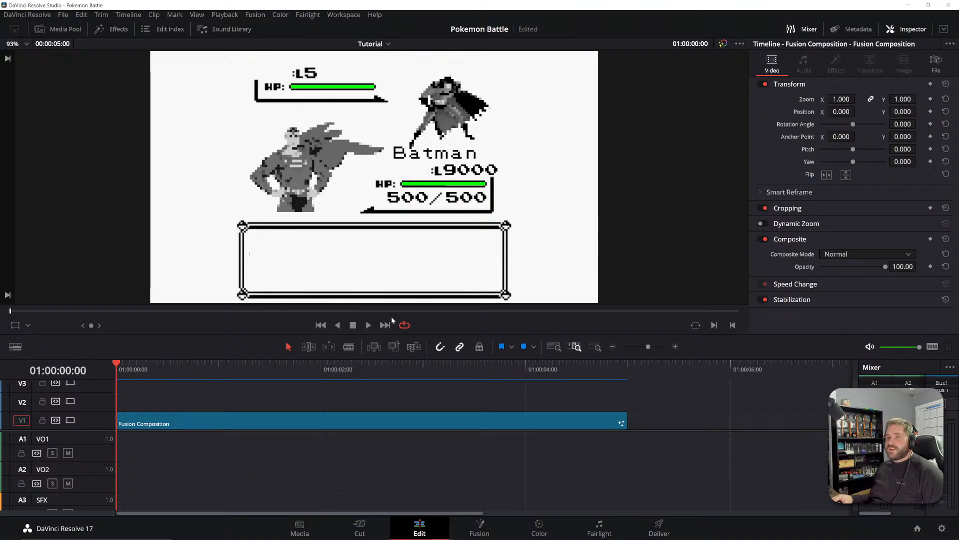
{"action": "left_click", "coordinate": [369, 325]}
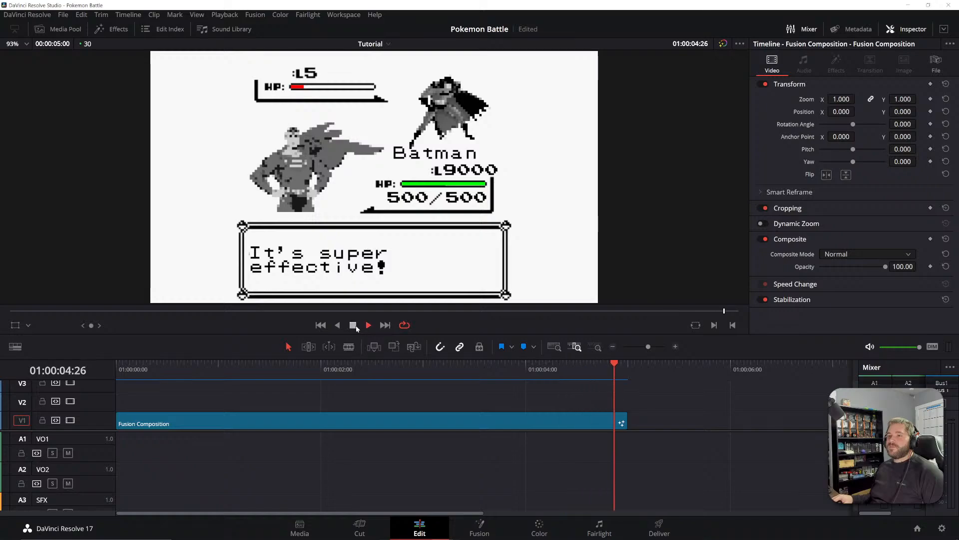
{"action": "left_click", "coordinate": [354, 326]}
- Return to the Fusion page and keyframe Battle_Text's Write On End at 1.0 on frame 120 and 0.0 on frame 110
{"action": "left_click", "coordinate": [486, 526]}
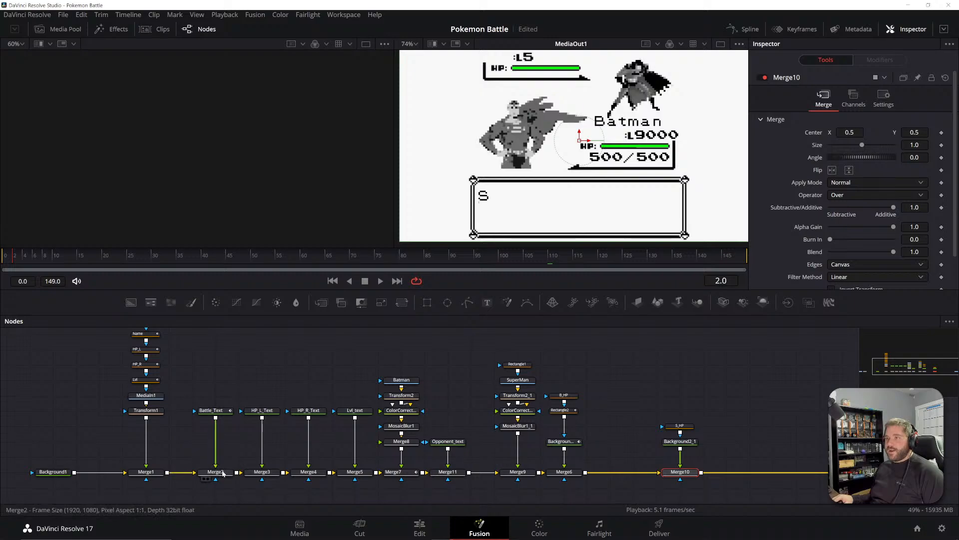
{"action": "left_click", "coordinate": [220, 472]}
{"action": "left_click_drag", "start_coordinate": [494, 261], "coordinate": [550, 267]}
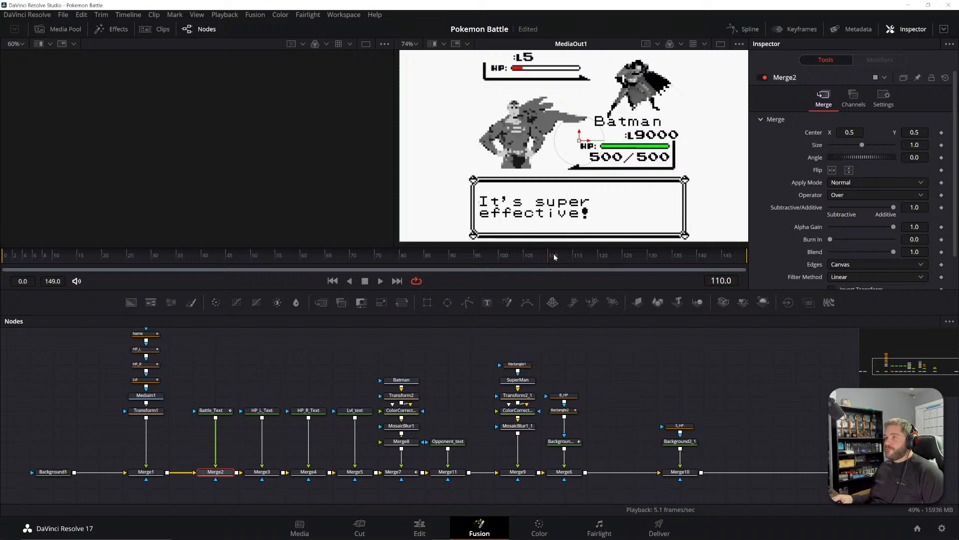
{"action": "left_click_drag", "start_coordinate": [571, 261], "coordinate": [599, 265]}
{"action": "scroll", "coordinate": [868, 212], "scroll_direction": "down", "scroll_amount": 2}
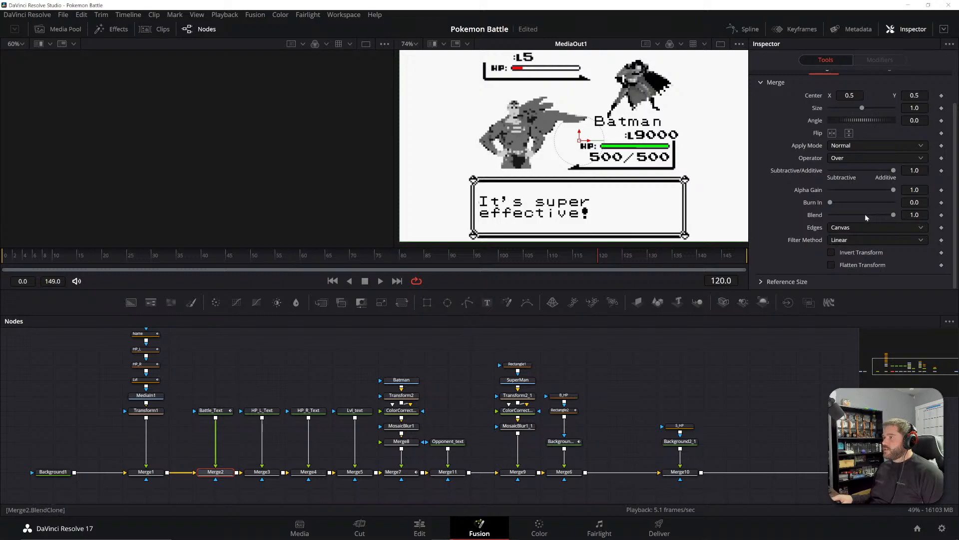
{"action": "left_click", "coordinate": [211, 410]}
{"action": "scroll", "coordinate": [909, 274], "scroll_direction": "down", "scroll_amount": 5}
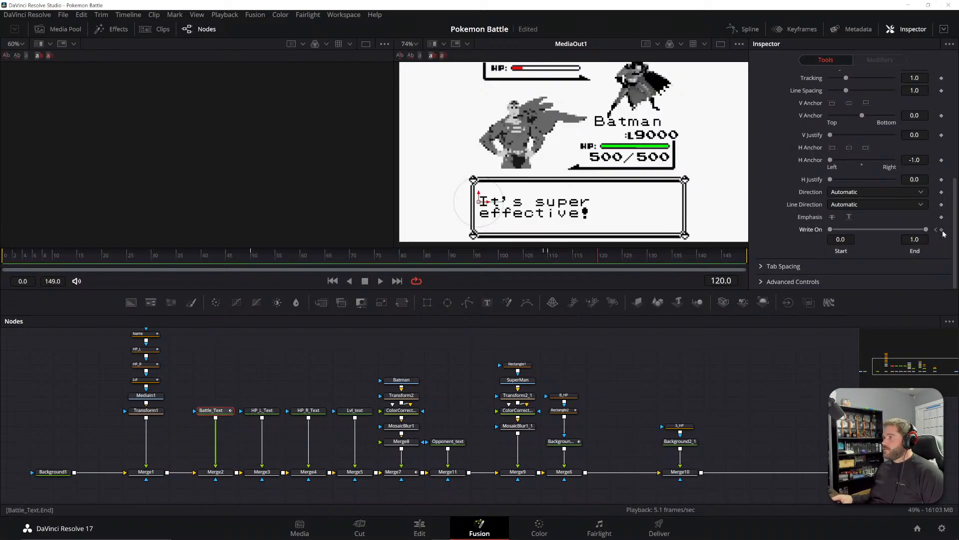
{"action": "left_click", "coordinate": [549, 258]}
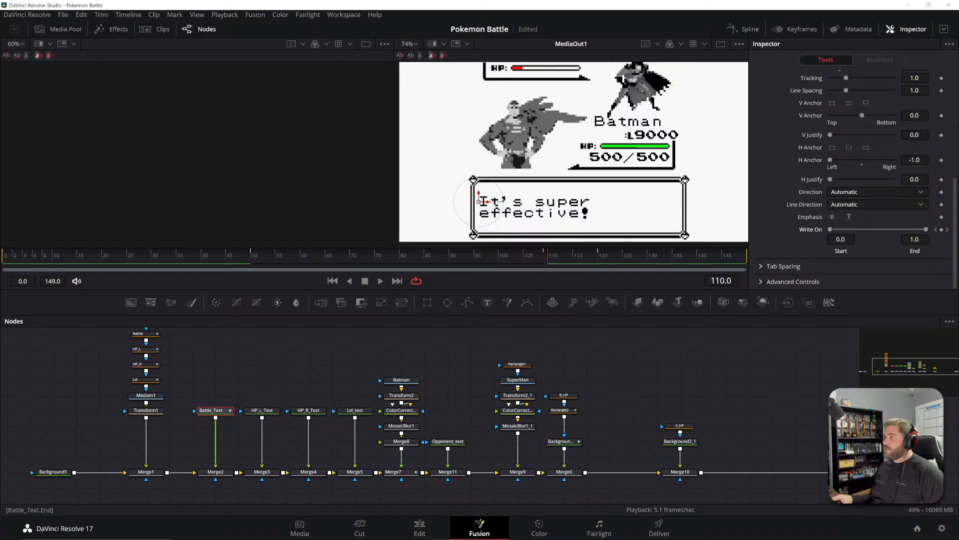
{"action": "left_click_drag", "start_coordinate": [925, 229], "coordinate": [835, 229]}
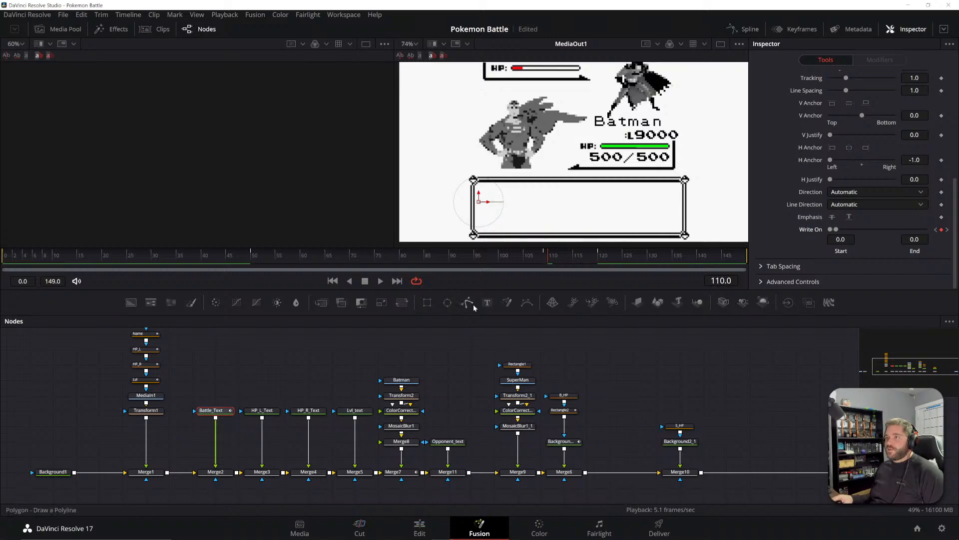
- Examine the squirt, Arrow, Bulb and Text polygon masks stacked above MediaIn1 for their coverage at frame 110
{"action": "left_click", "coordinate": [520, 356]}
{"action": "left_click_drag", "start_coordinate": [440, 367], "coordinate": [570, 406]}
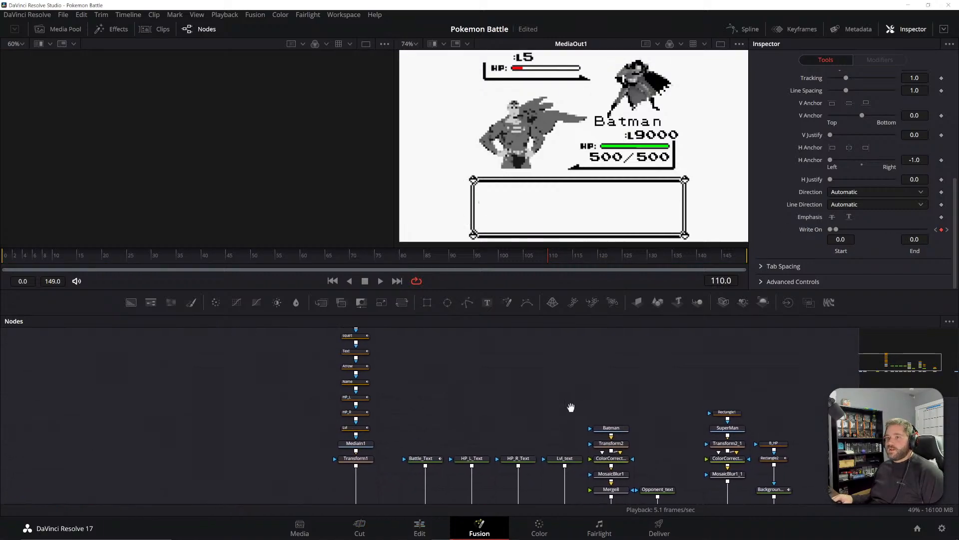
{"action": "left_click", "coordinate": [358, 345]}
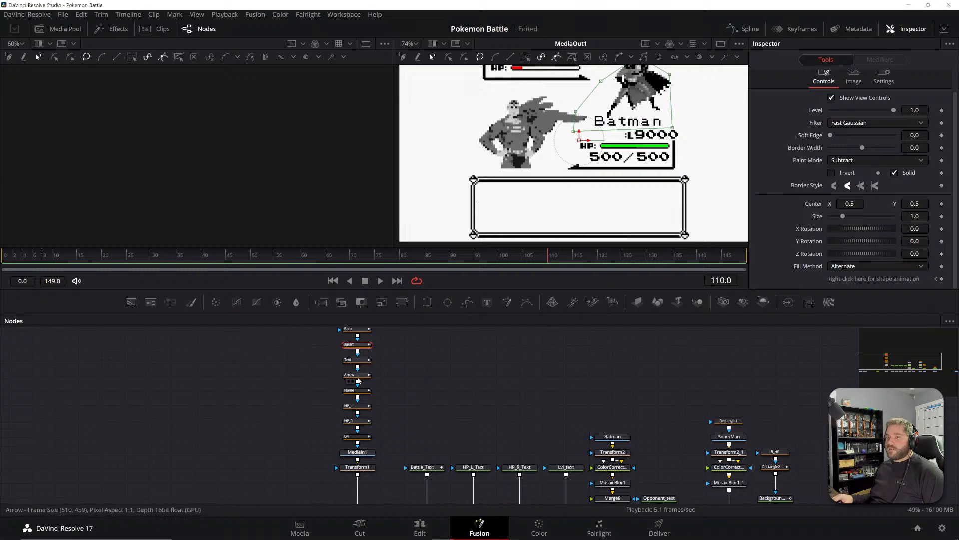
{"action": "left_click", "coordinate": [358, 375]}
{"action": "left_click", "coordinate": [358, 330]}
{"action": "left_click_drag", "start_coordinate": [422, 347], "coordinate": [420, 388]}
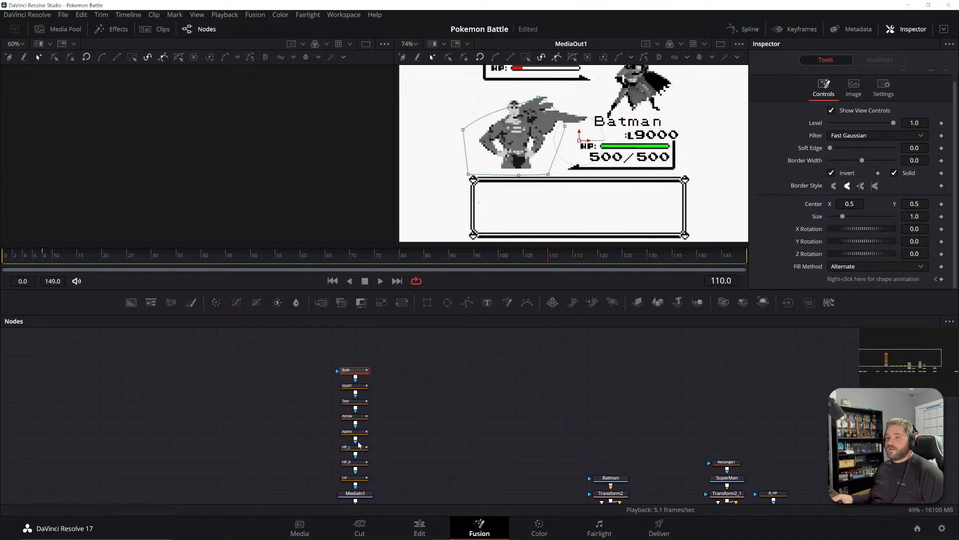
{"action": "left_click", "coordinate": [354, 401]}
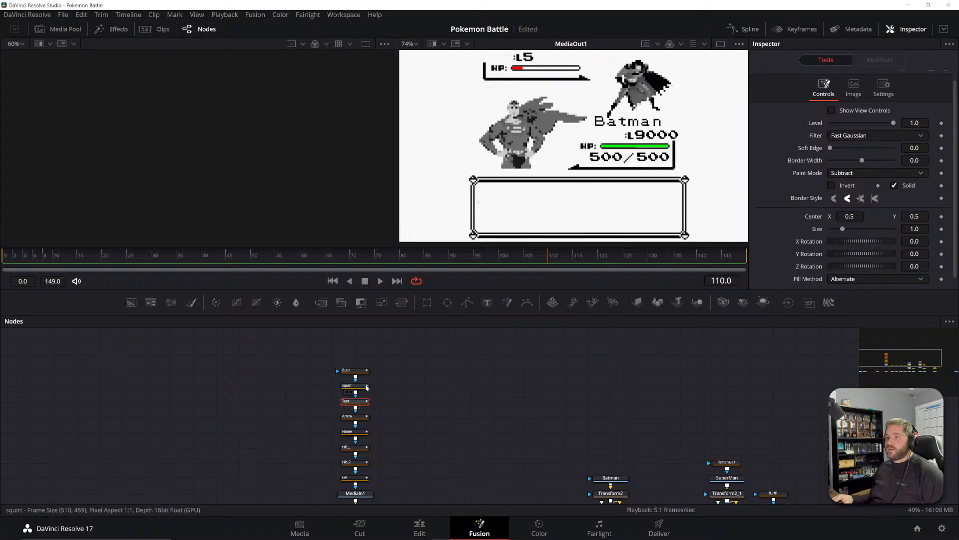
{"action": "left_click", "coordinate": [356, 372]}
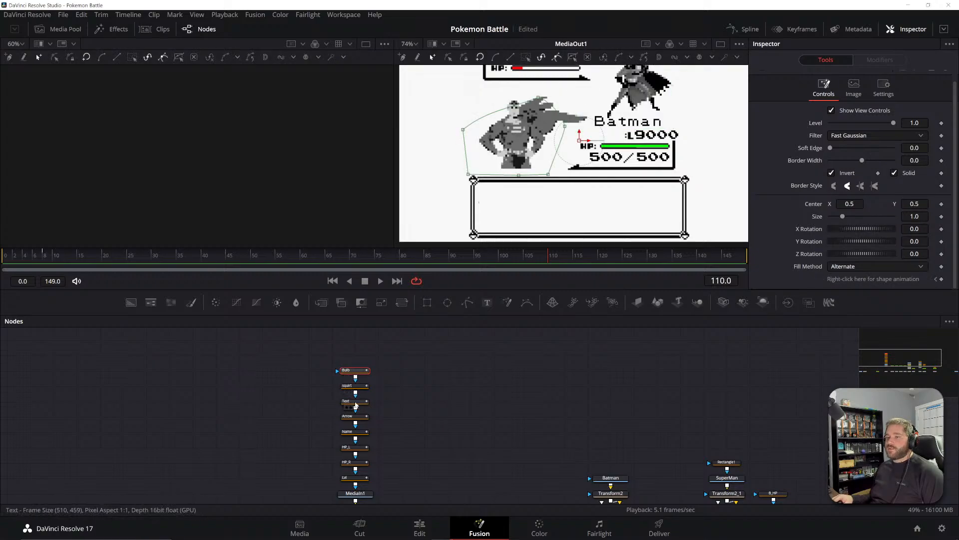
{"action": "left_click", "coordinate": [356, 402]}
{"action": "left_click", "coordinate": [357, 418]}
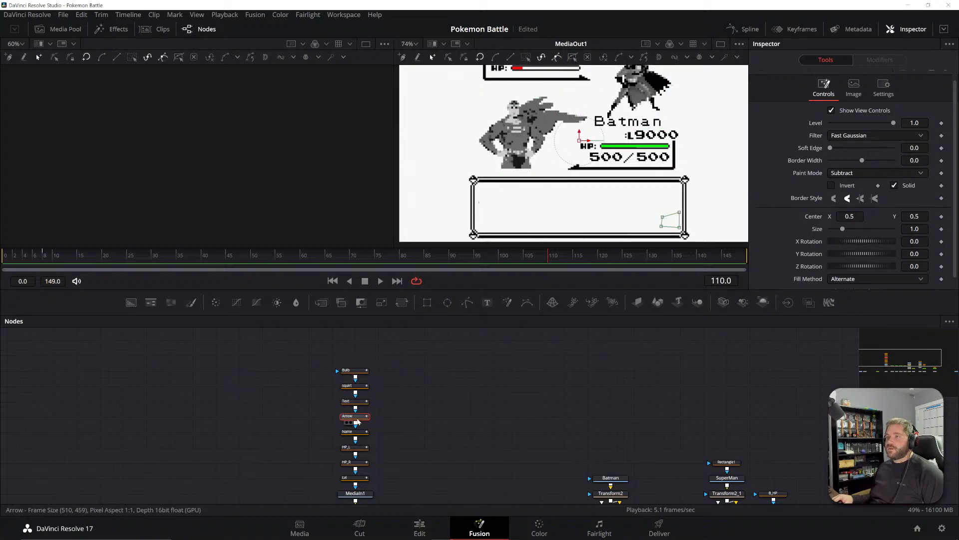
{"action": "left_click", "coordinate": [356, 402]}
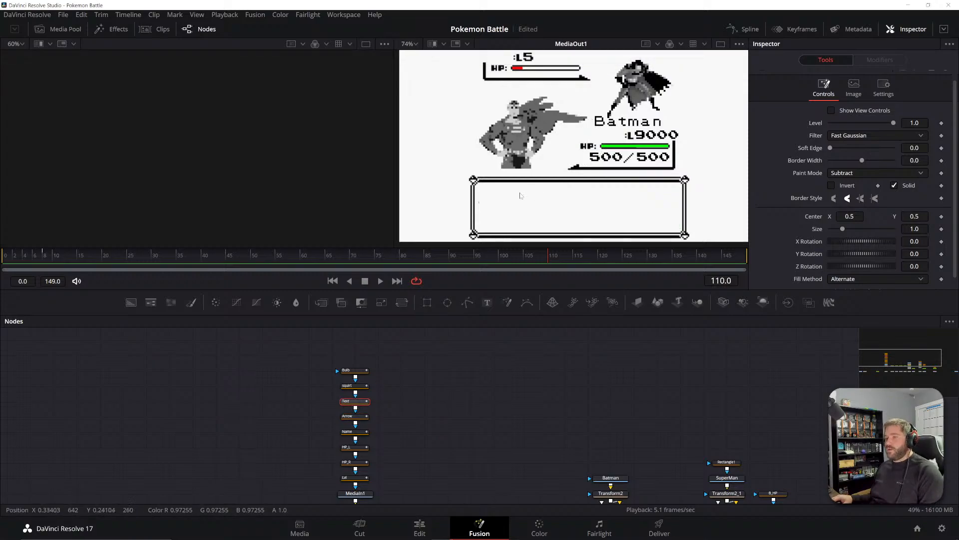
- Try pulling the Text mask out of the chain above MediaIn1, and undo the removal
{"action": "scroll", "coordinate": [520, 195], "scroll_direction": "down", "scroll_amount": 3}
{"action": "scroll", "coordinate": [520, 196], "scroll_direction": "up", "scroll_amount": 2}
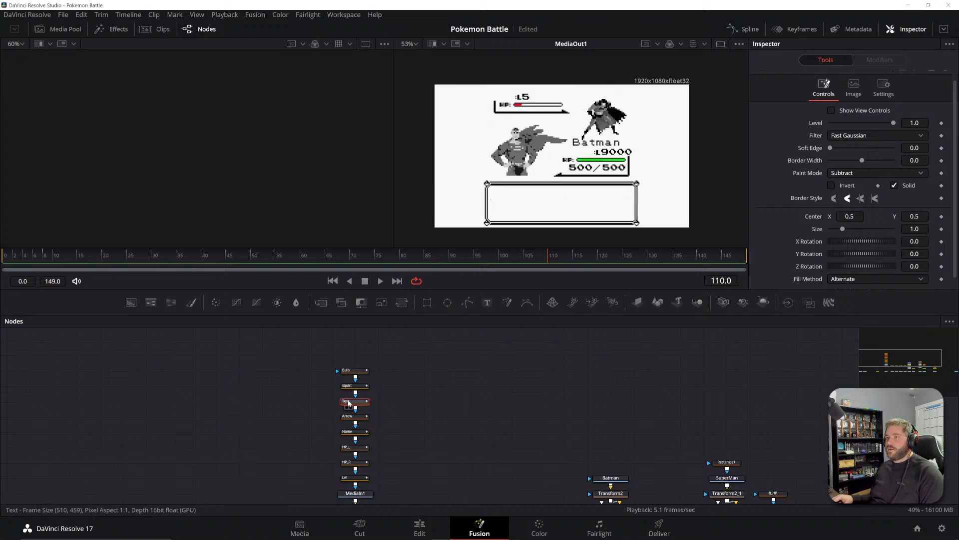
{"action": "left_click_drag", "start_coordinate": [348, 402], "coordinate": [425, 402]}
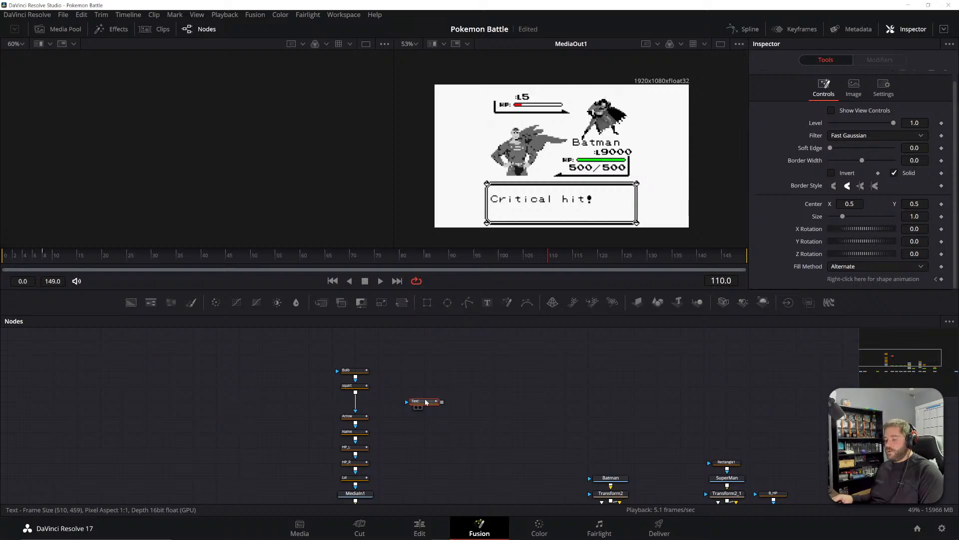
{"action": "key", "text": "ctrl+z"}
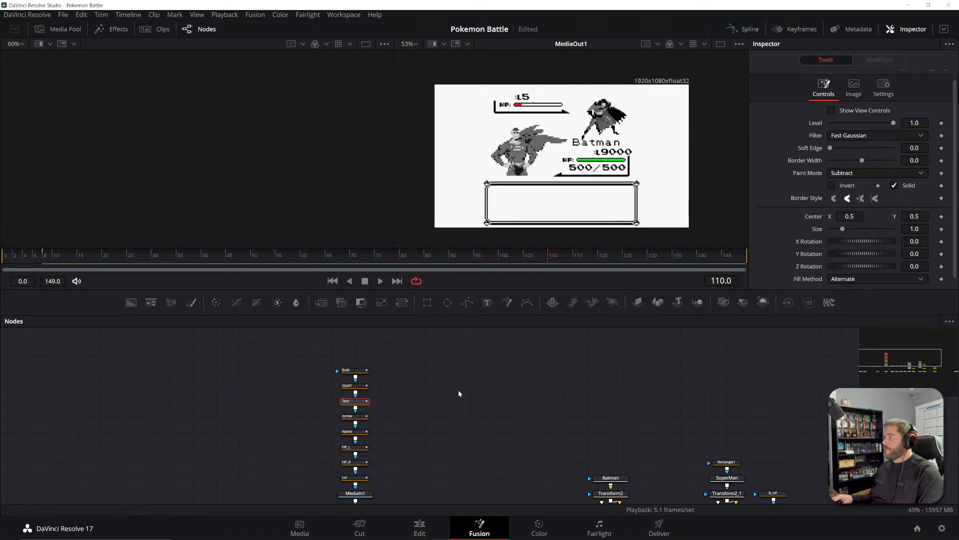
- Rename the Text polygon mask in the chain above MediaIn1 as Text_msk
{"action": "scroll", "coordinate": [500, 213], "scroll_direction": "up", "scroll_amount": 3}
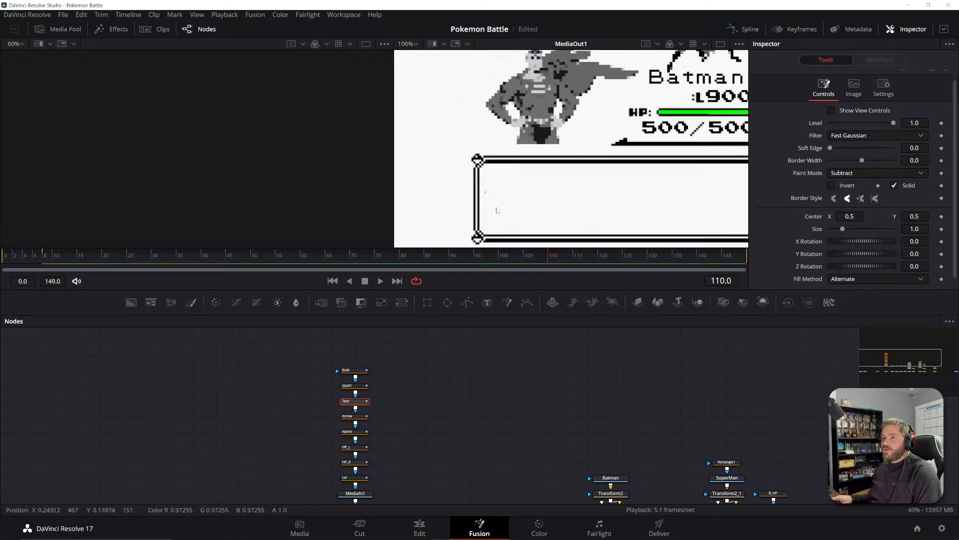
{"action": "scroll", "coordinate": [500, 213], "scroll_direction": "down", "scroll_amount": 3}
{"action": "left_click", "coordinate": [357, 421]}
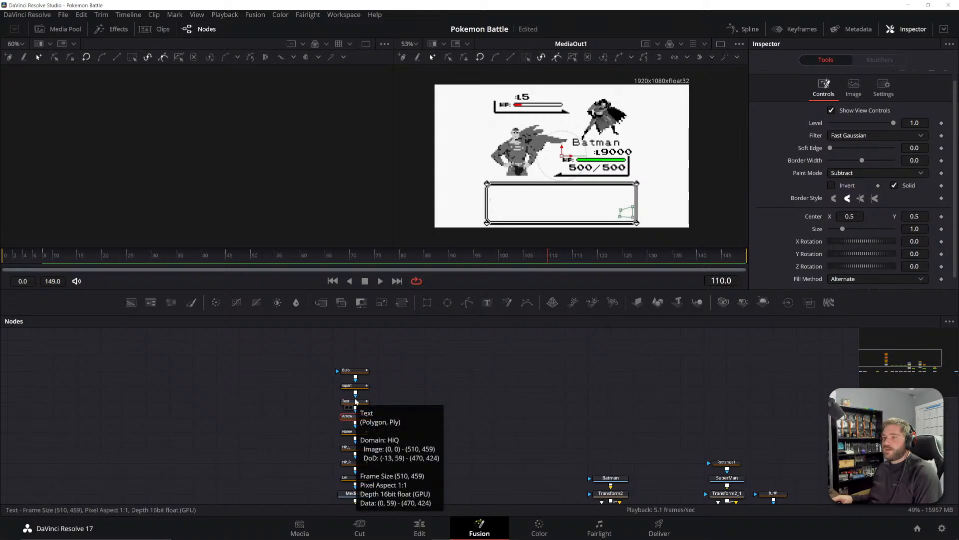
{"action": "left_click", "coordinate": [353, 405]}
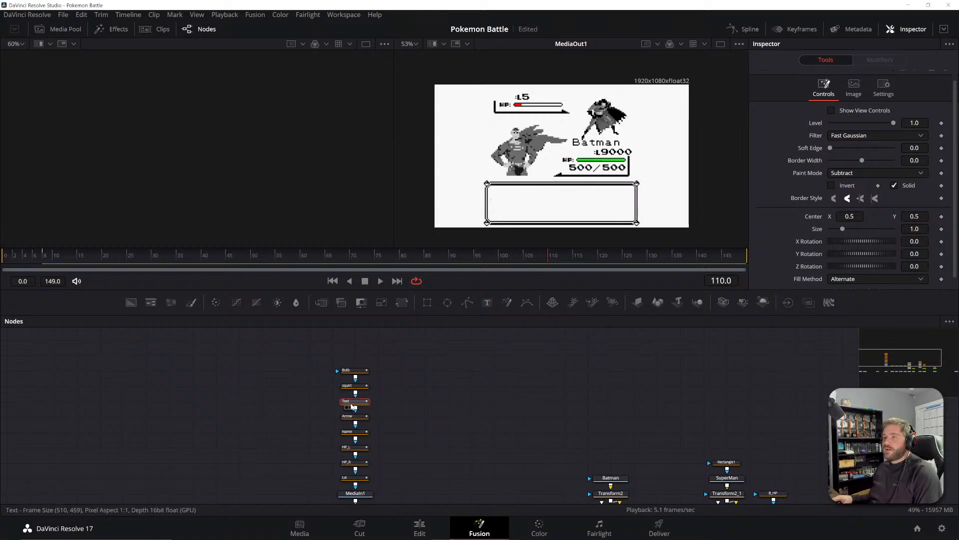
{"action": "key", "text": "F2"}
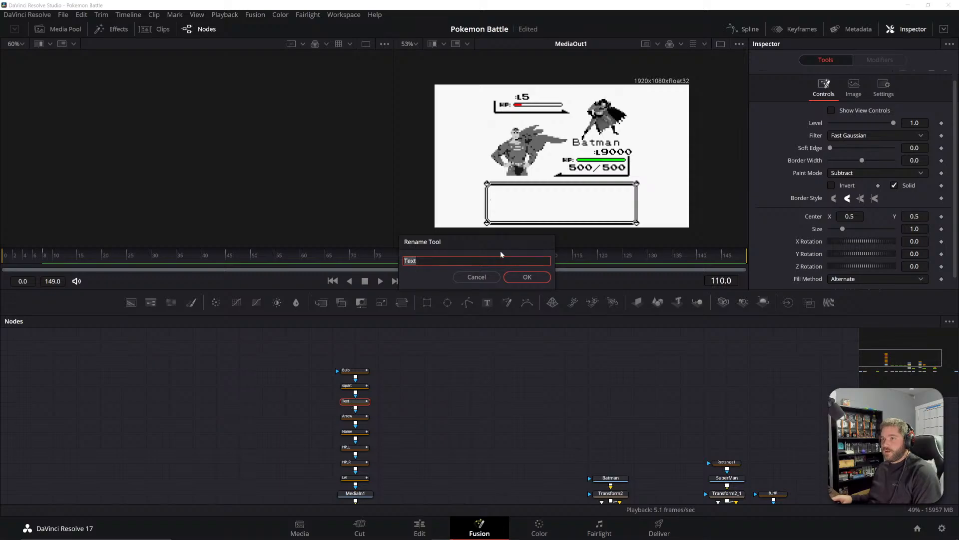
{"action": "key", "text": "End"}
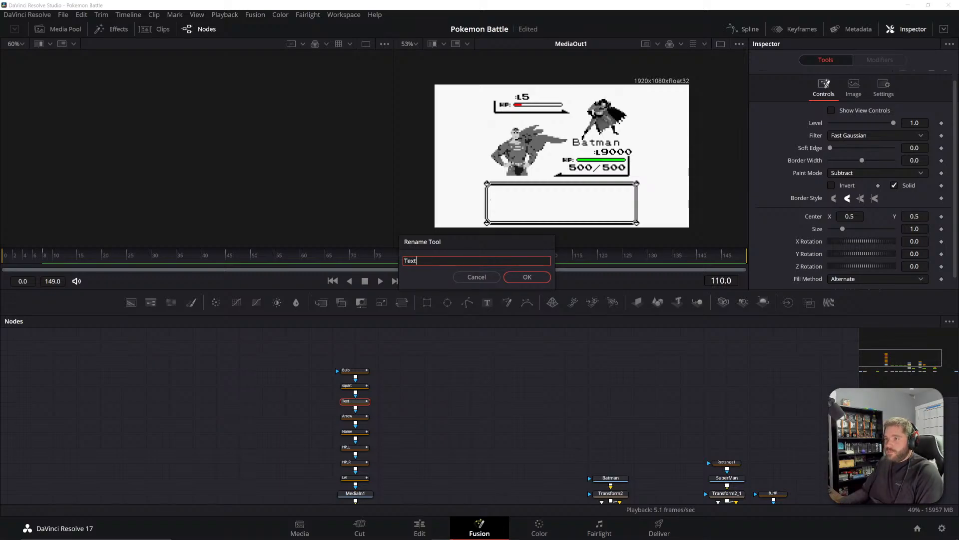
{"action": "type", "text": "_mask"}
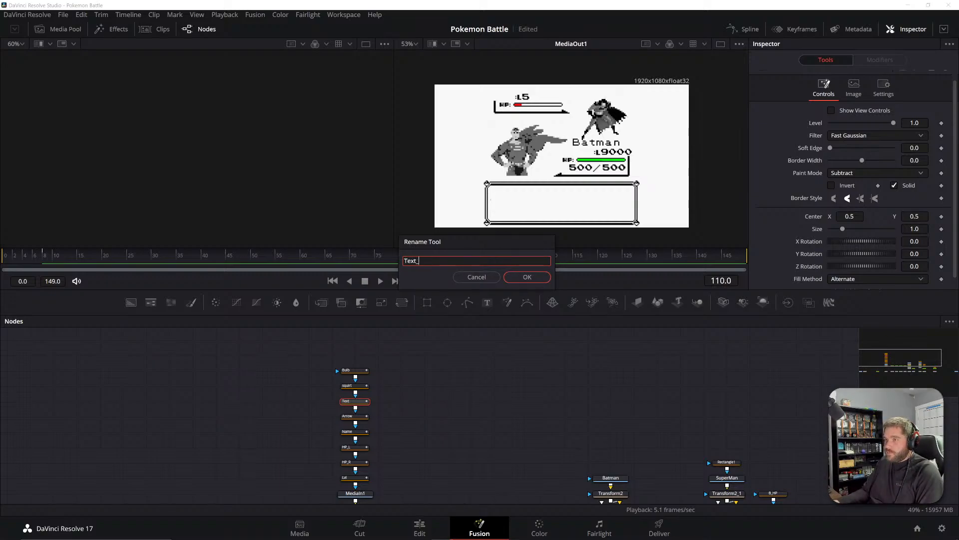
{"action": "key", "text": "Return"}
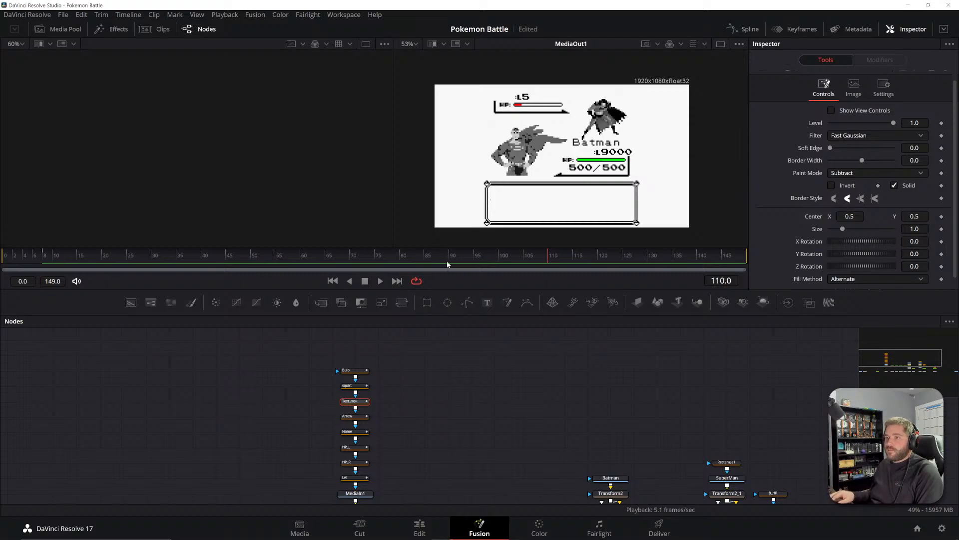
- Examine the Arrow, HP_L, HP_R and Text_msk masks above MediaIn1, comparing the areas each one covers
{"action": "mouse_move", "coordinate": [355, 402]}
{"action": "left_mouse_down"}
{"action": "mouse_move", "coordinate": [378, 404]}
{"action": "mouse_move", "coordinate": [356, 402]}
{"action": "left_mouse_up"}
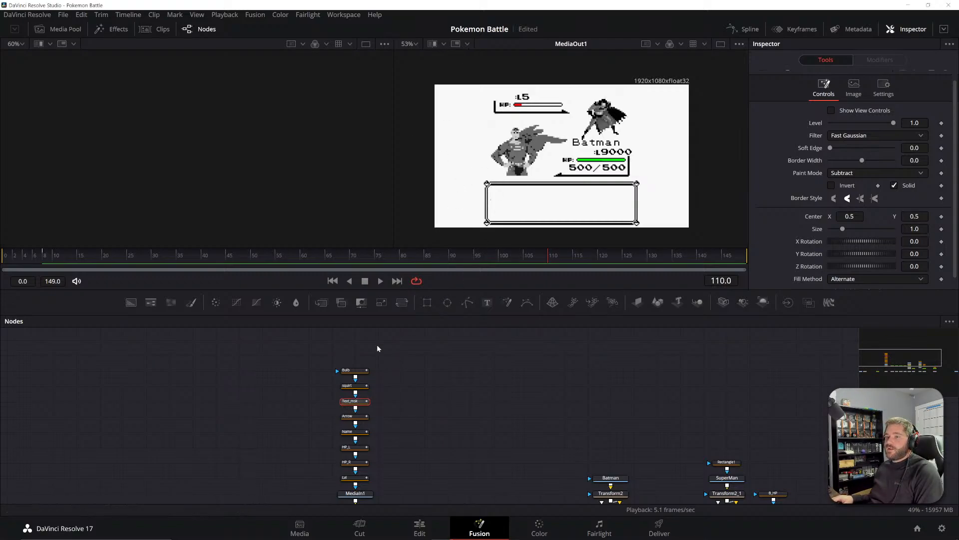
{"action": "left_click", "coordinate": [355, 403]}
{"action": "left_click", "coordinate": [356, 404]}
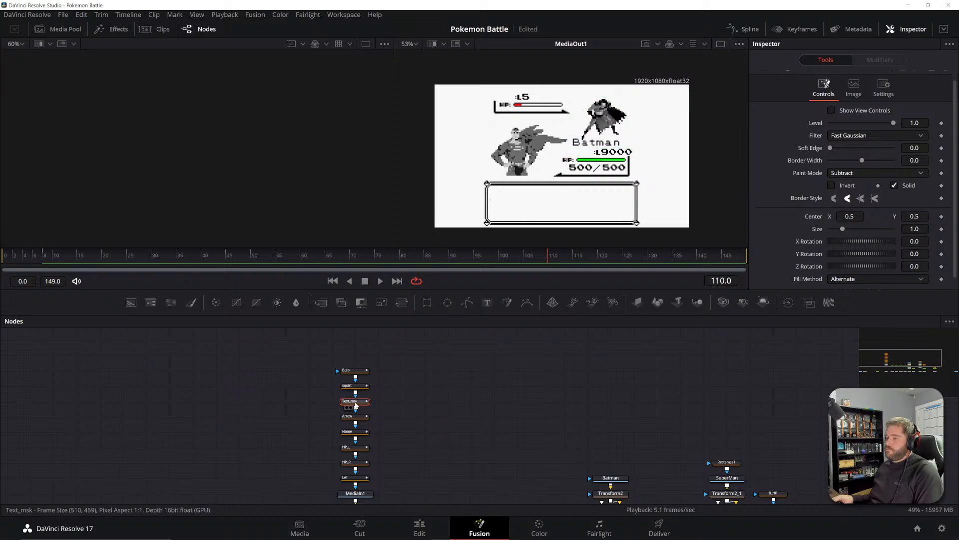
{"action": "mouse_move", "coordinate": [355, 405]}
{"action": "left_mouse_down"}
{"action": "mouse_move", "coordinate": [400, 395]}
{"action": "mouse_move", "coordinate": [356, 404]}
{"action": "left_mouse_up"}
{"action": "left_click", "coordinate": [359, 419]}
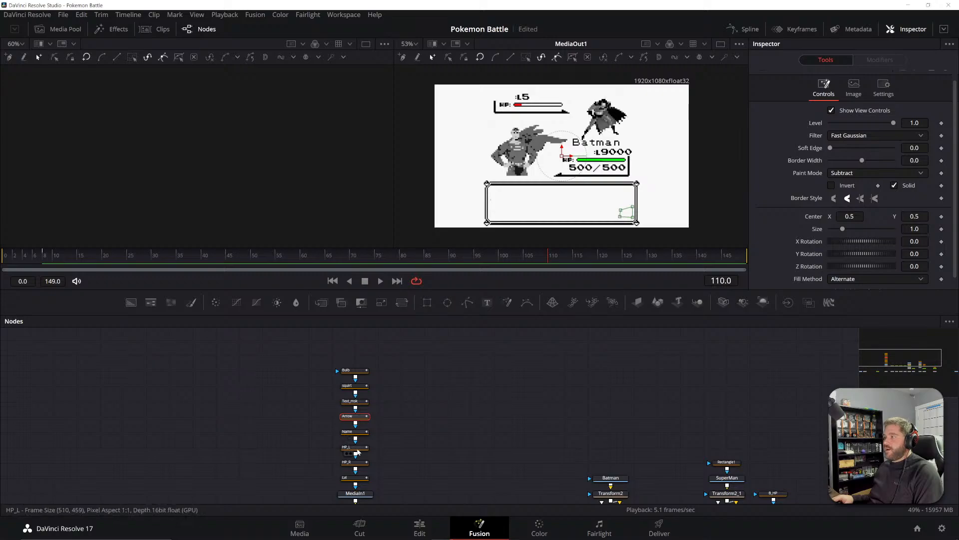
{"action": "left_click", "coordinate": [359, 449]}
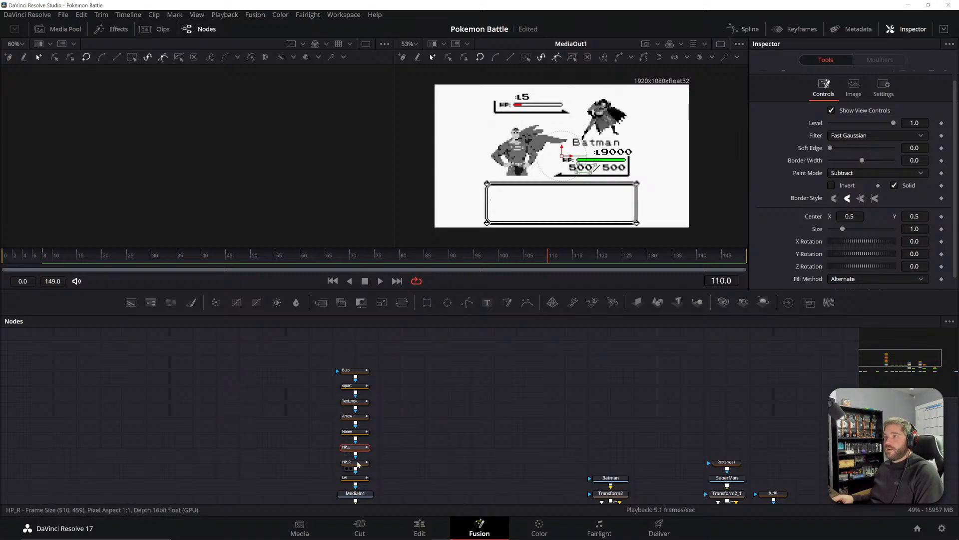
{"action": "left_click", "coordinate": [360, 464]}
{"action": "left_click", "coordinate": [391, 415]}
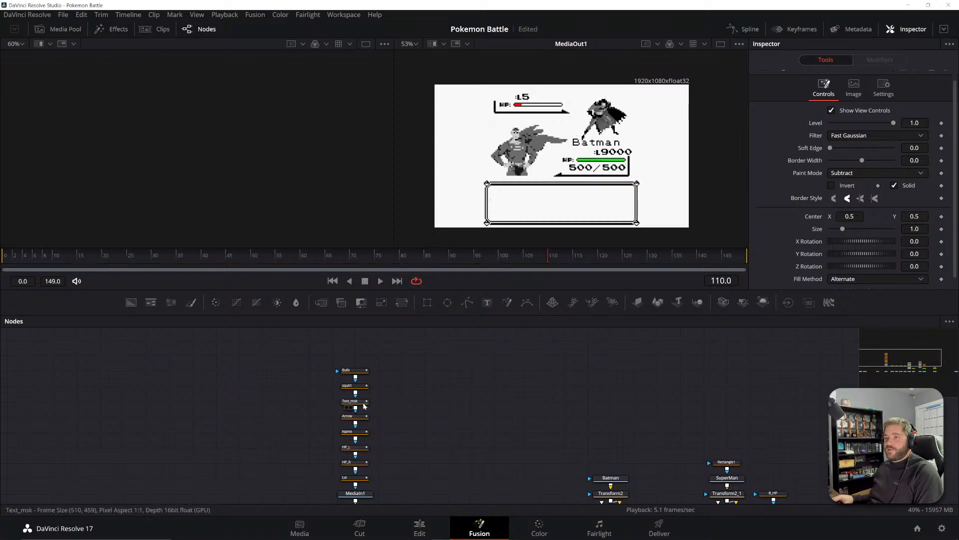
{"action": "left_click", "coordinate": [361, 464]}
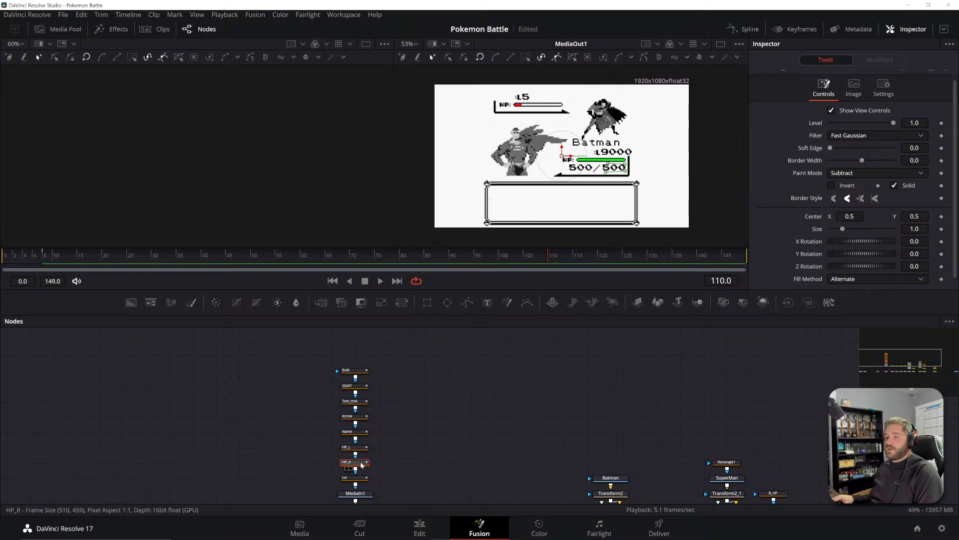
{"action": "left_click", "coordinate": [356, 401]}
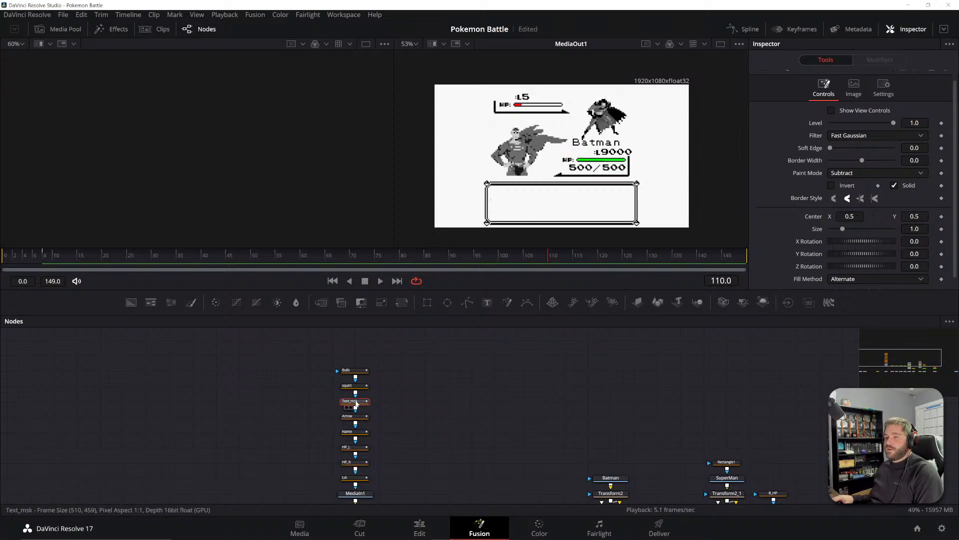
- Replace Text_msk in the mask chain with a new Polygon mask between squirt and Arrow, and delete the detached original
{"action": "mouse_move", "coordinate": [356, 404]}
{"action": "left_mouse_down"}
{"action": "mouse_move", "coordinate": [403, 403]}
{"action": "mouse_move", "coordinate": [356, 406]}
{"action": "left_mouse_up"}
{"action": "left_click", "coordinate": [467, 302]}
{"action": "left_click", "coordinate": [397, 401]}
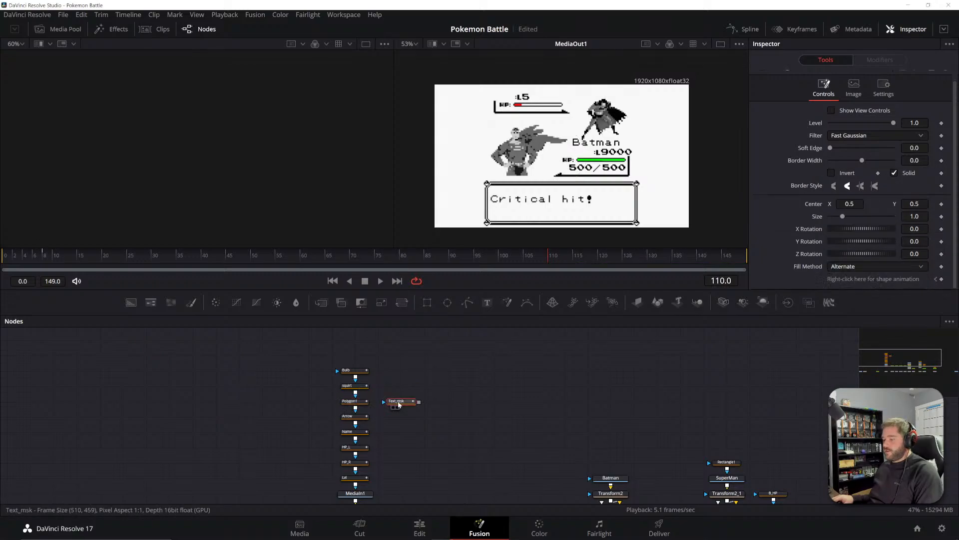
{"action": "key", "text": "F2"}
{"action": "left_click", "coordinate": [527, 278]}
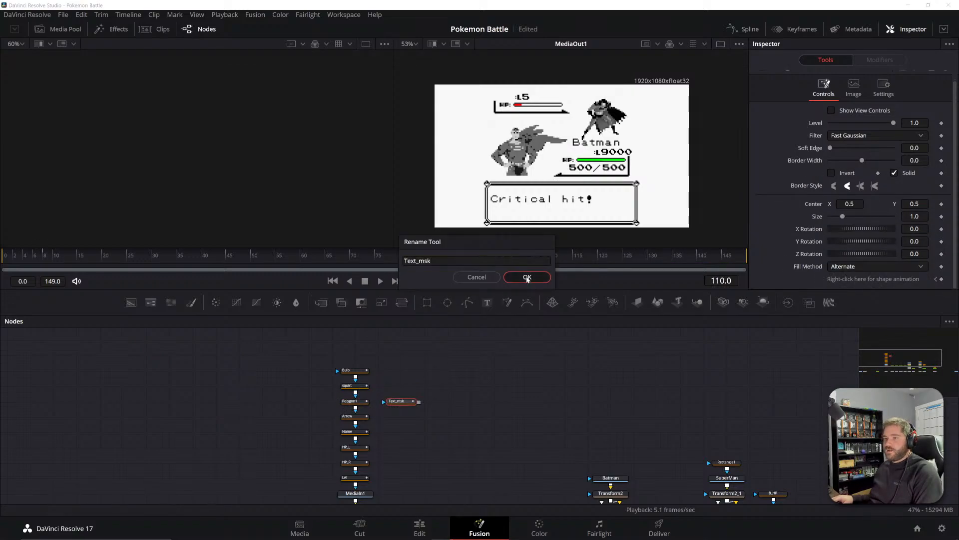
{"action": "left_click", "coordinate": [384, 406]}
{"action": "left_click", "coordinate": [397, 401]}
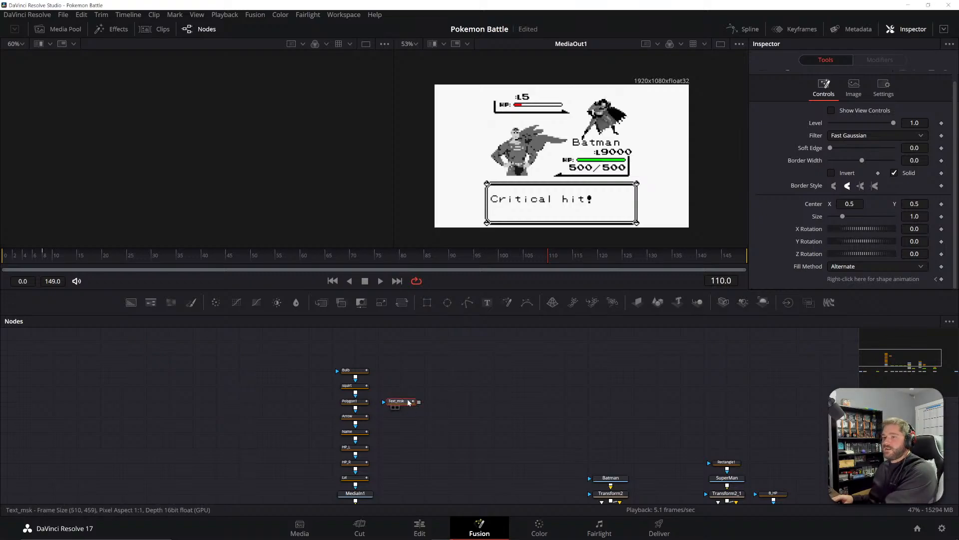
{"action": "key", "text": "Delete"}
- Rename the new polygon mask in the chain as Text_msk
{"action": "left_click", "coordinate": [362, 403]}
{"action": "key", "text": "F2"}
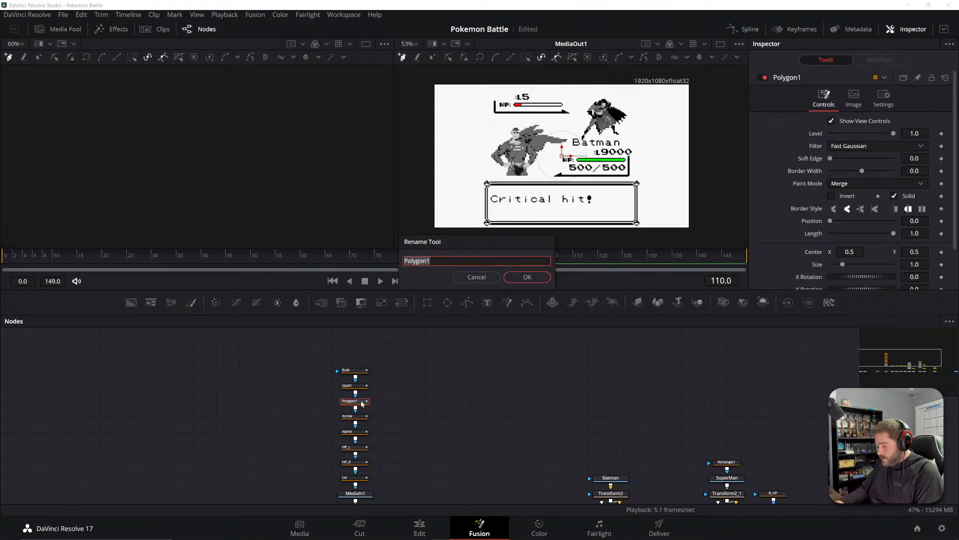
{"action": "type", "text": "Text"}
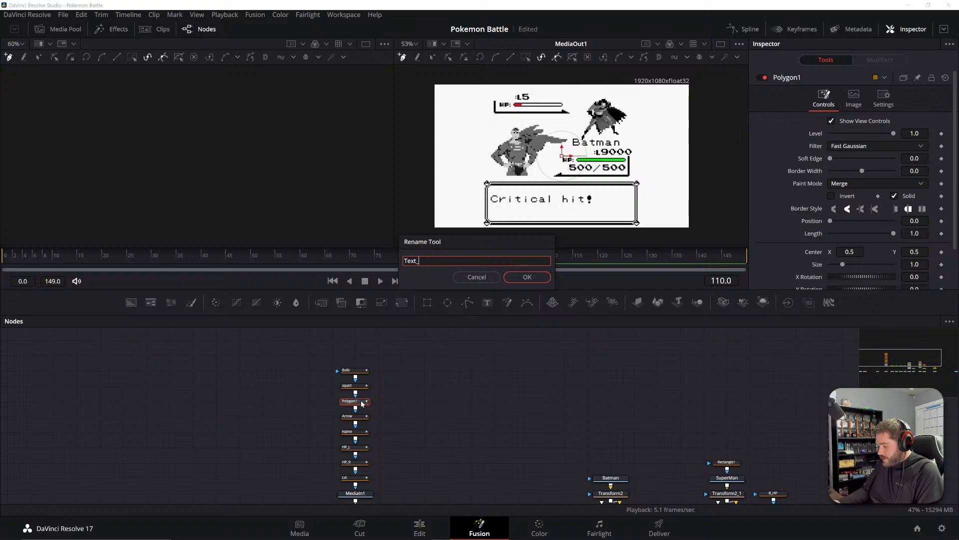
{"action": "type", "text": "_msk"}
{"action": "key", "text": "Return"}
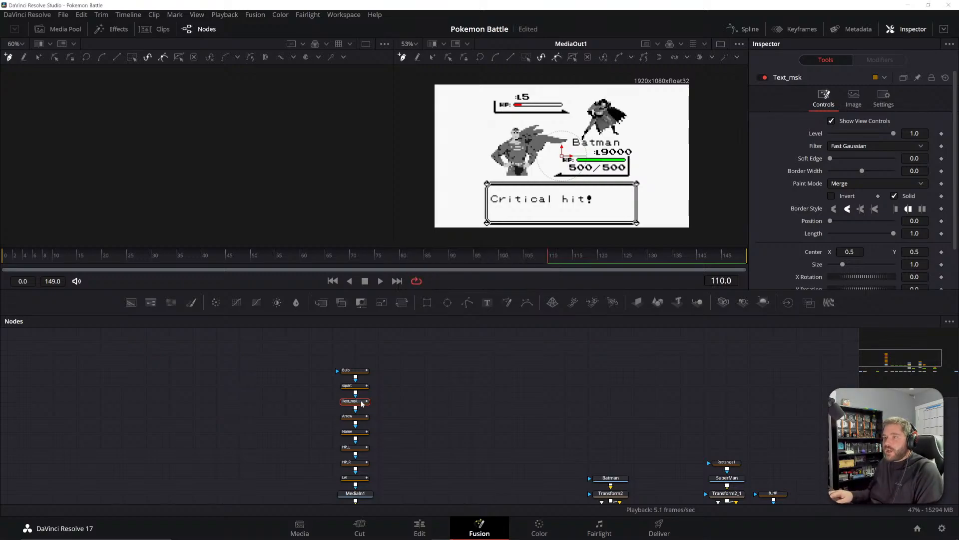
- View MediaIn1 and draw a closed four-point Text_msk polygon around the "Critical hit!" text inside the battle box
{"action": "scroll", "coordinate": [490, 197], "scroll_direction": "up", "scroll_amount": 6}
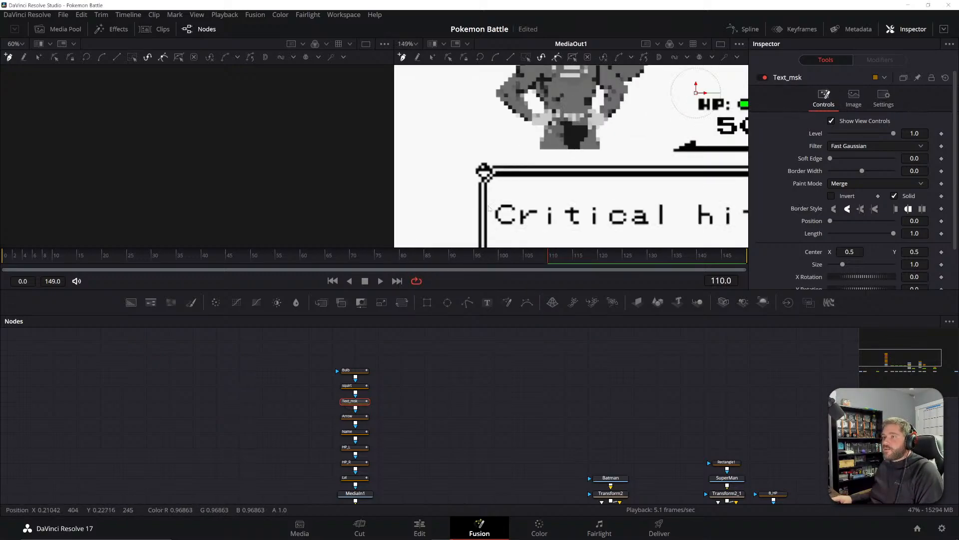
{"action": "scroll", "coordinate": [494, 205], "scroll_direction": "down", "scroll_amount": 3}
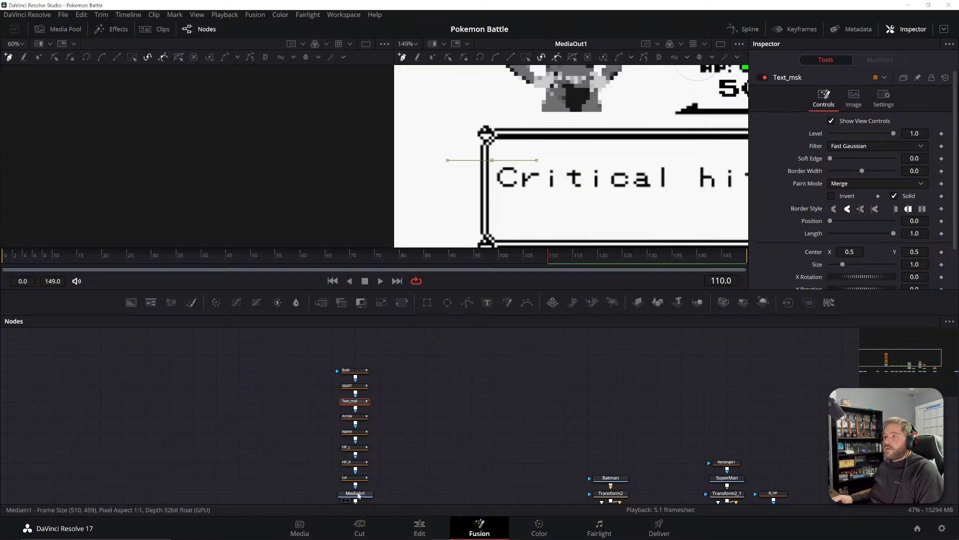
{"action": "left_click", "coordinate": [349, 500]}
{"action": "scroll", "coordinate": [496, 158], "scroll_direction": "down", "scroll_amount": 2}
{"action": "scroll", "coordinate": [609, 100], "scroll_direction": "up", "scroll_amount": 3}
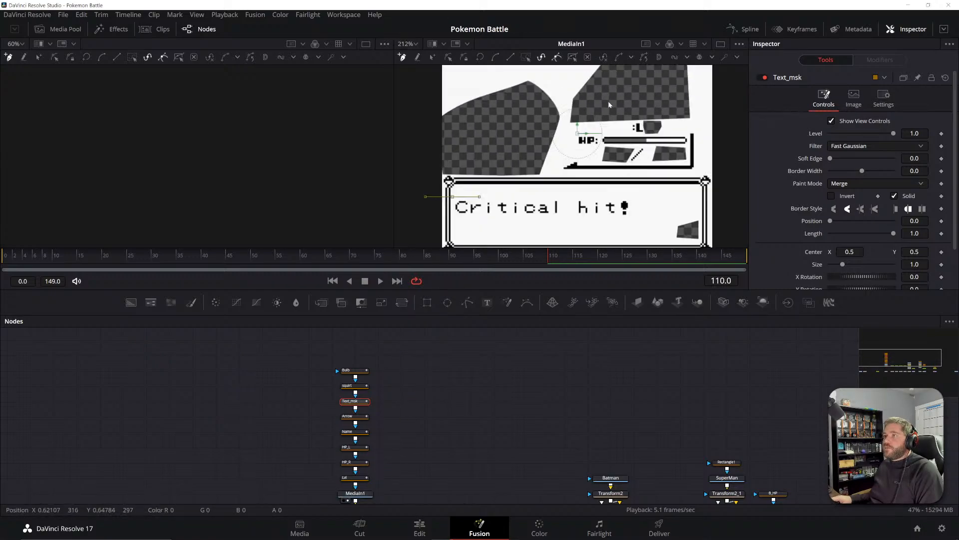
{"action": "left_click_drag", "start_coordinate": [473, 211], "coordinate": [482, 190]}
{"action": "scroll", "coordinate": [483, 190], "scroll_direction": "up", "scroll_amount": 2}
{"action": "left_click", "coordinate": [442, 205]}
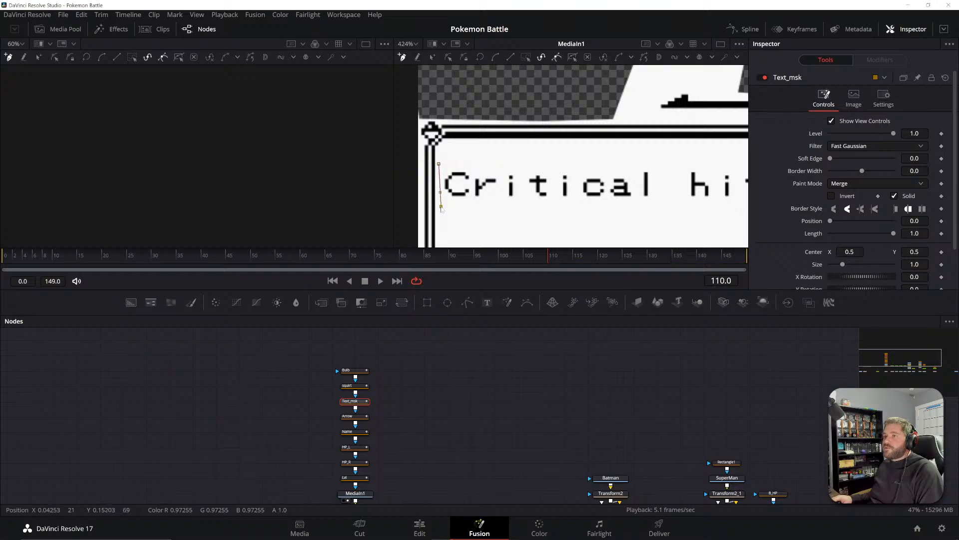
{"action": "left_click_drag", "start_coordinate": [555, 209], "coordinate": [413, 216]}
{"action": "left_click", "coordinate": [671, 220]}
{"action": "left_click", "coordinate": [667, 155]}
{"action": "left_click_drag", "start_coordinate": [603, 176], "coordinate": [774, 165]}
{"action": "left_click", "coordinate": [470, 159]}
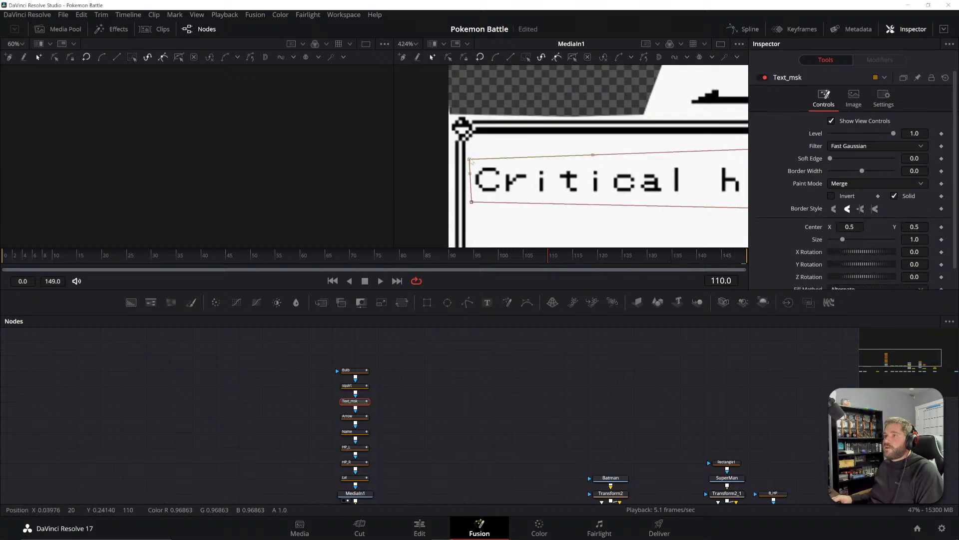
- Set Text_msk's Paint Mode to Subtract and view MediaOut1 to check the battle box
{"action": "left_click", "coordinate": [875, 183]}
{"action": "left_click", "coordinate": [845, 212]}
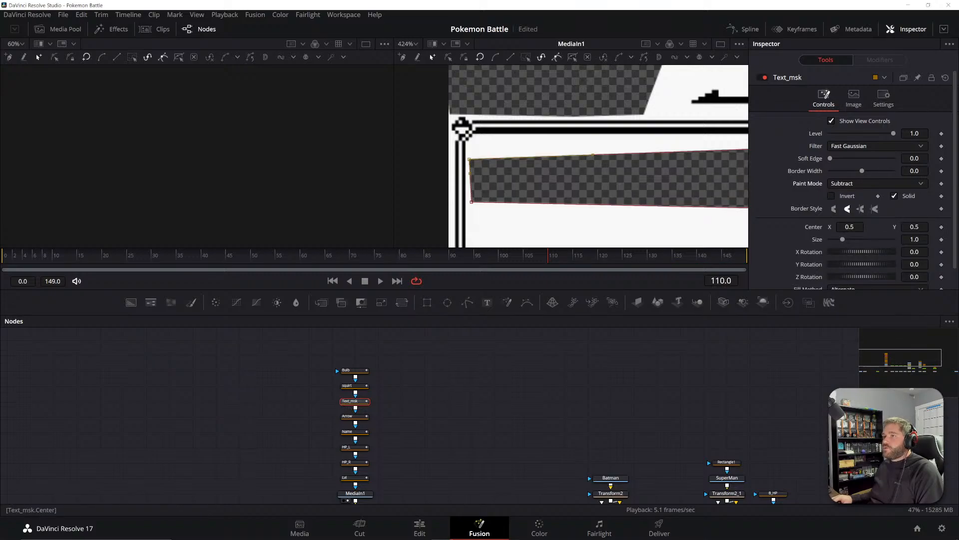
{"action": "left_click", "coordinate": [647, 370]}
{"action": "scroll", "coordinate": [577, 153], "scroll_direction": "down", "scroll_amount": 4}
{"action": "left_click_drag", "start_coordinate": [908, 500], "coordinate": [804, 402]}
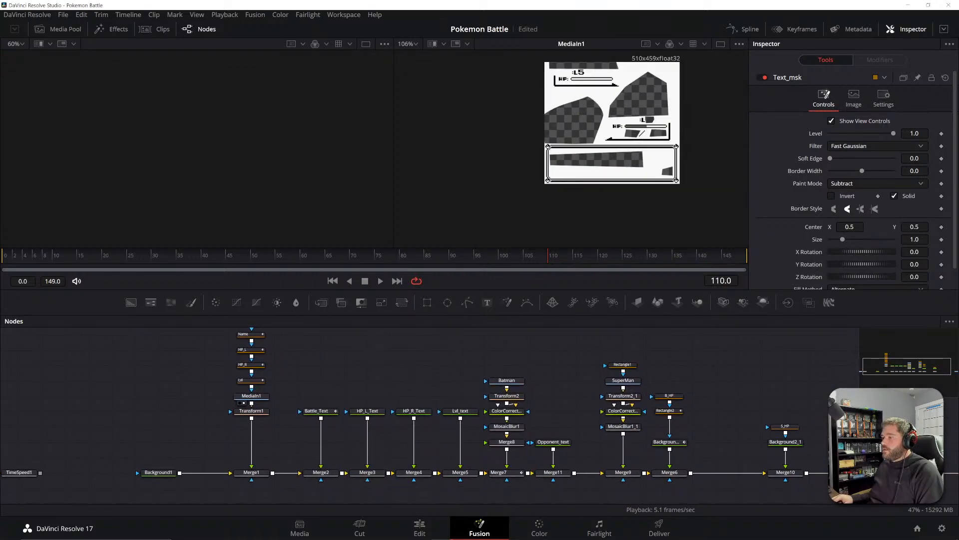
{"action": "left_click_drag", "start_coordinate": [844, 452], "coordinate": [544, 446]}
{"action": "left_click_drag", "start_coordinate": [720, 466], "coordinate": [664, 185]}
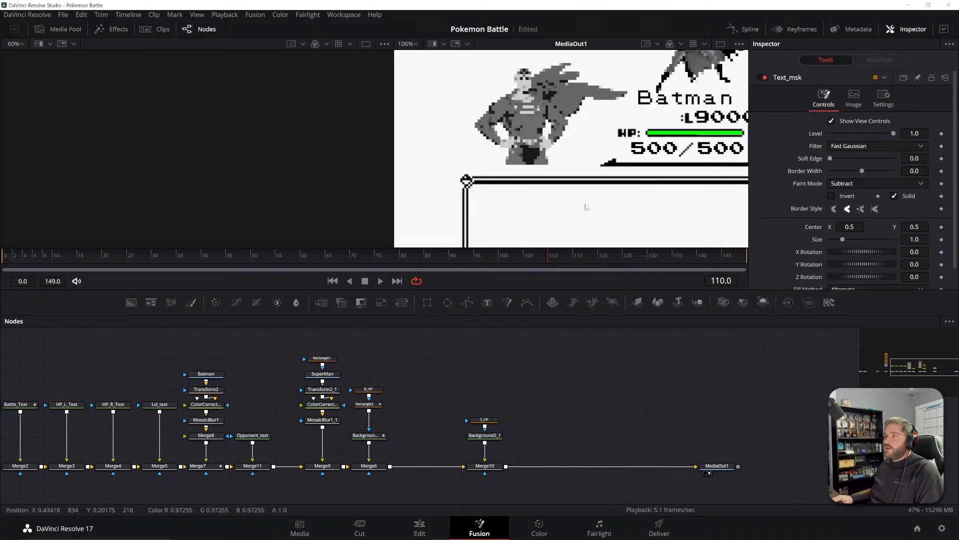
{"action": "scroll", "coordinate": [584, 212], "scroll_direction": "down", "scroll_amount": 3}
{"action": "scroll", "coordinate": [585, 213], "scroll_direction": "up", "scroll_amount": 1}
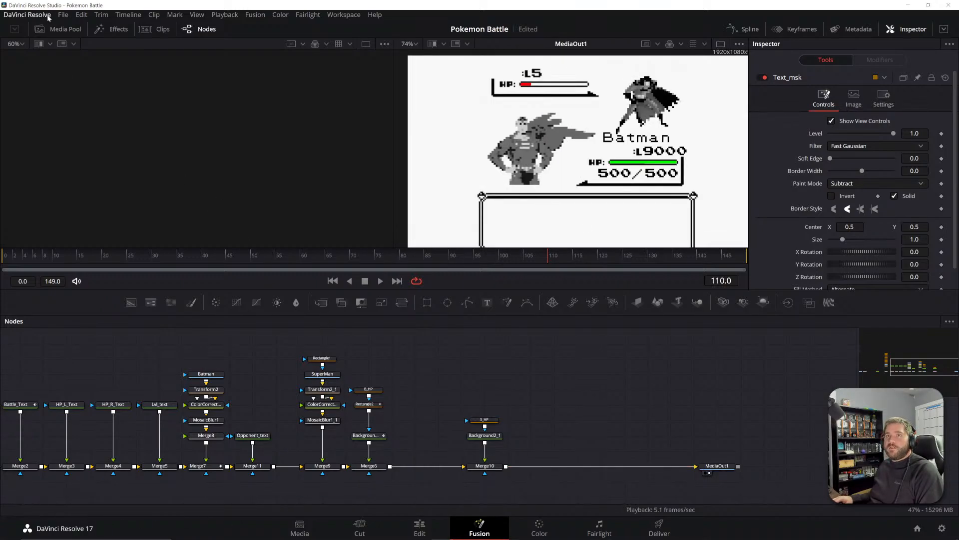
- Save the project and play the Fusion Composition clip from the timeline's start on the Edit page, stopping after the final battle text
{"action": "left_click", "coordinate": [63, 14]}
{"action": "left_click", "coordinate": [85, 90]}
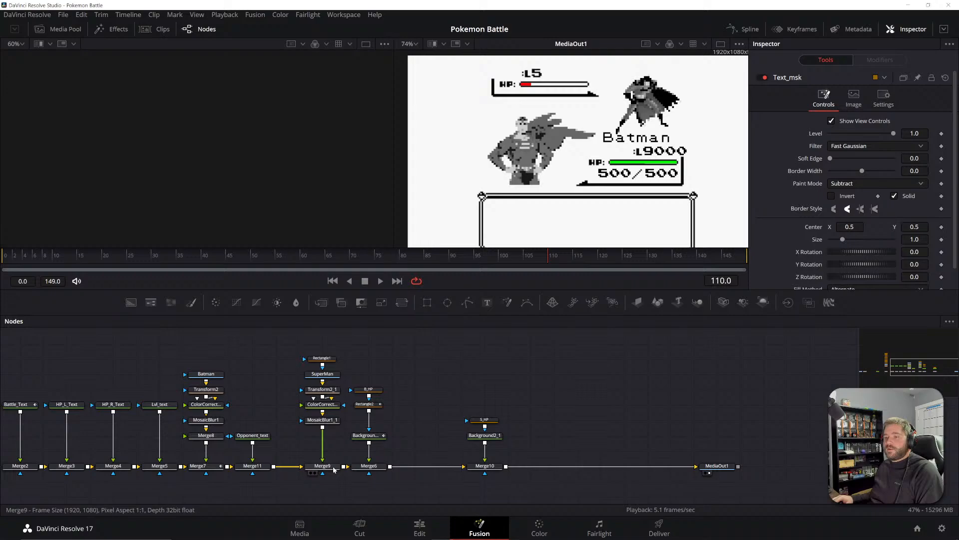
{"action": "left_click", "coordinate": [419, 527]}
{"action": "key", "text": "Home"}
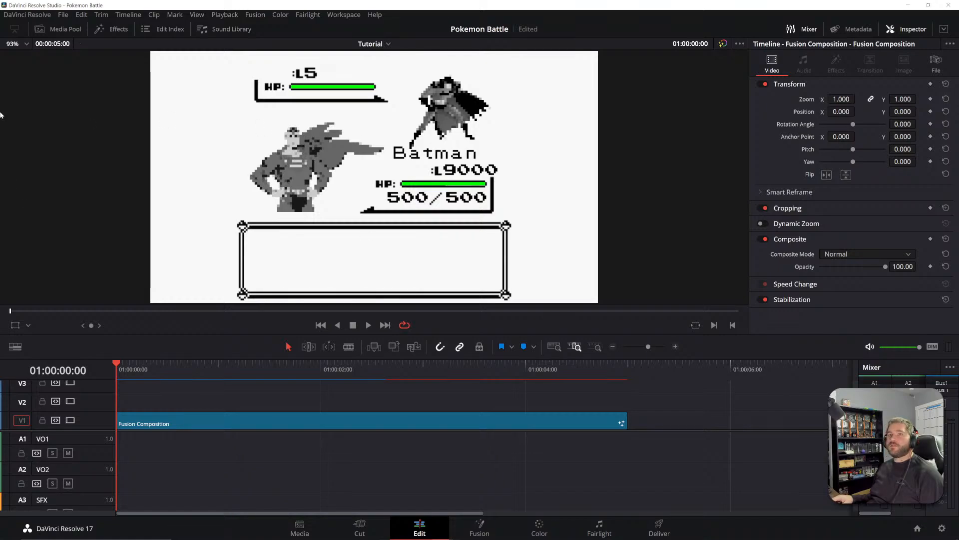
{"action": "left_click", "coordinate": [62, 14]}
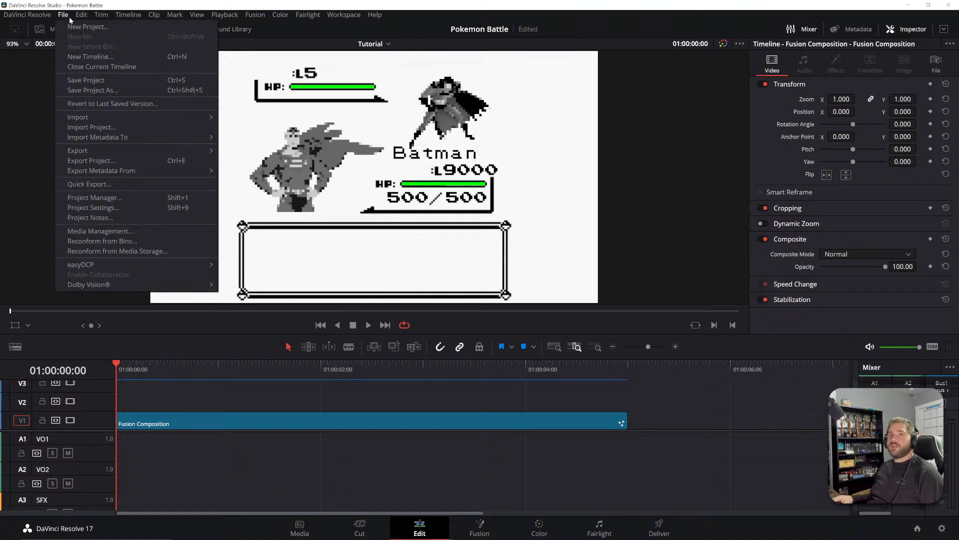
{"action": "left_click", "coordinate": [80, 80]}
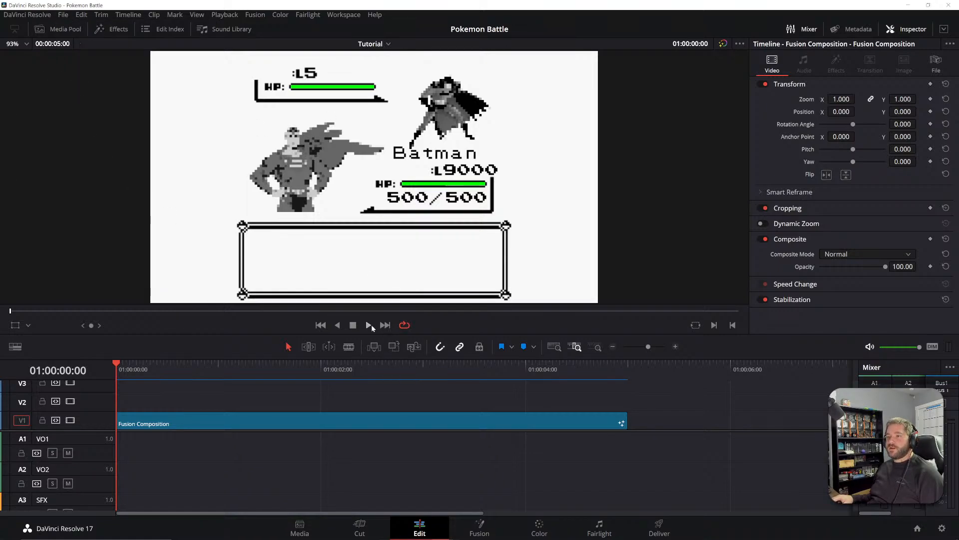
{"action": "left_click", "coordinate": [369, 325]}
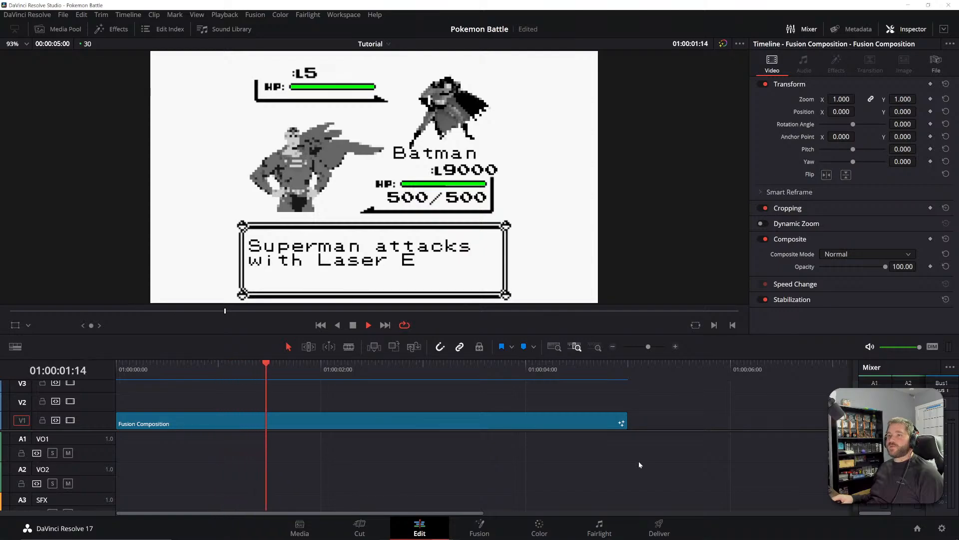
{"action": "left_click", "coordinate": [353, 325]}
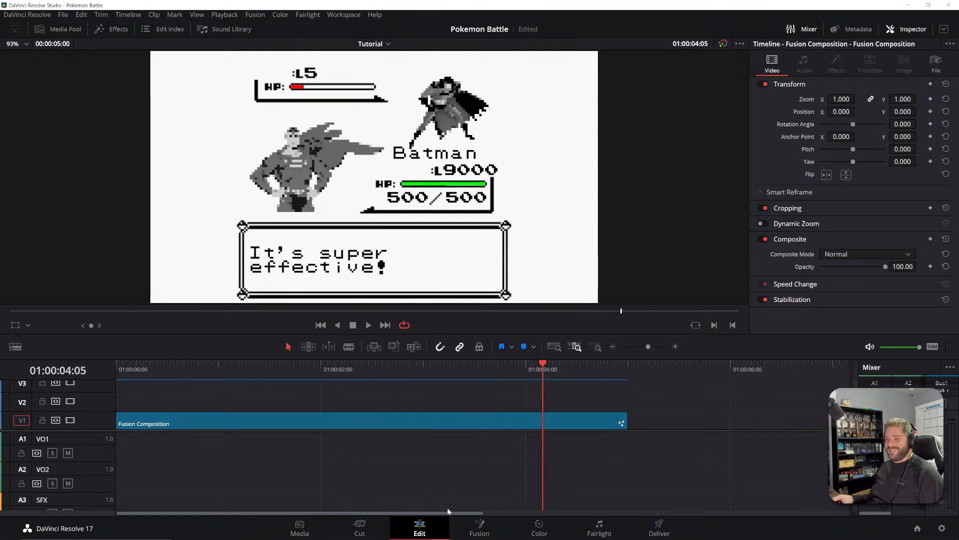
- Return to the Fusion page, select the Battle_Text node and go to frame 109 to check its Write On values
{"action": "left_click", "coordinate": [480, 526]}
{"action": "left_click_drag", "start_coordinate": [454, 403], "coordinate": [569, 392]}
{"action": "left_click_drag", "start_coordinate": [337, 473], "coordinate": [532, 459]}
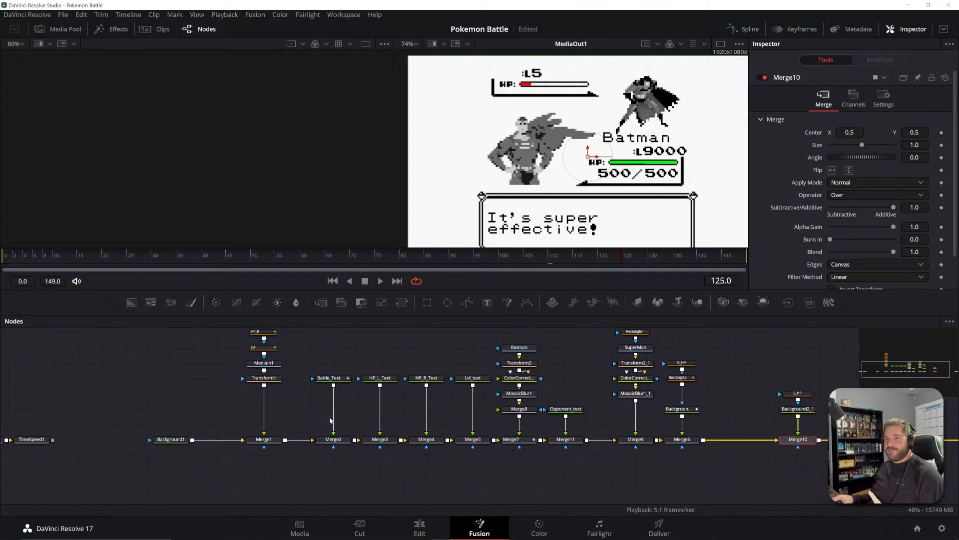
{"action": "left_click", "coordinate": [335, 439]}
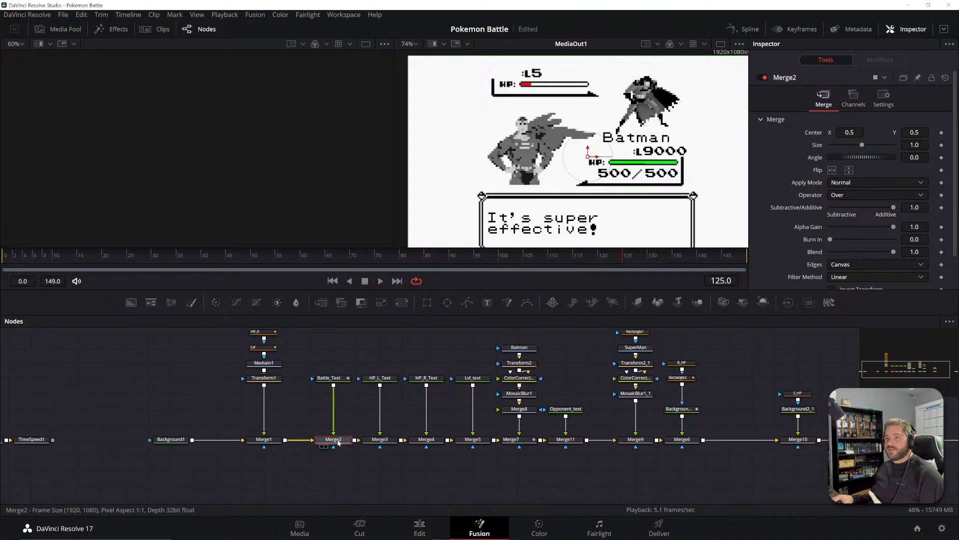
{"action": "left_click", "coordinate": [329, 378]}
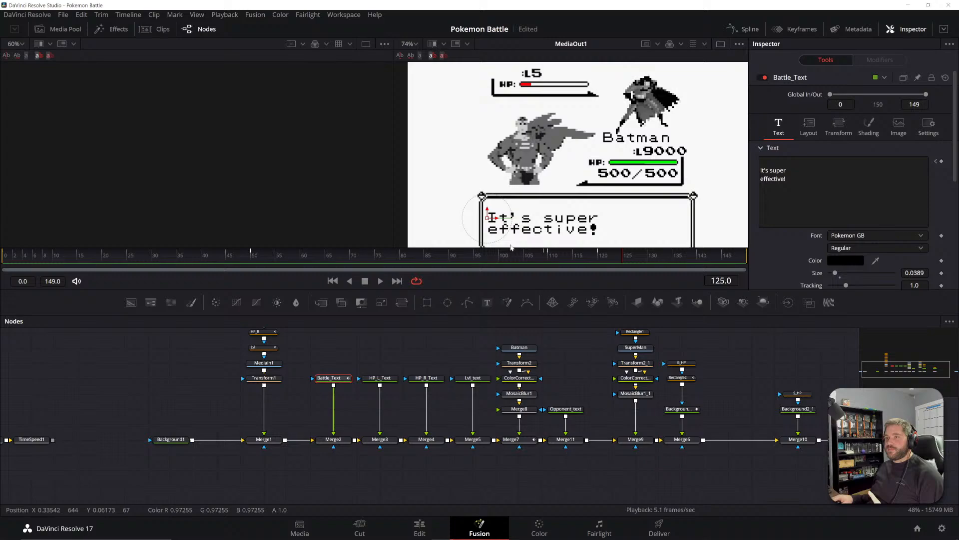
{"action": "left_click", "coordinate": [547, 259]}
{"action": "scroll", "coordinate": [832, 219], "scroll_direction": "down", "scroll_amount": 5}
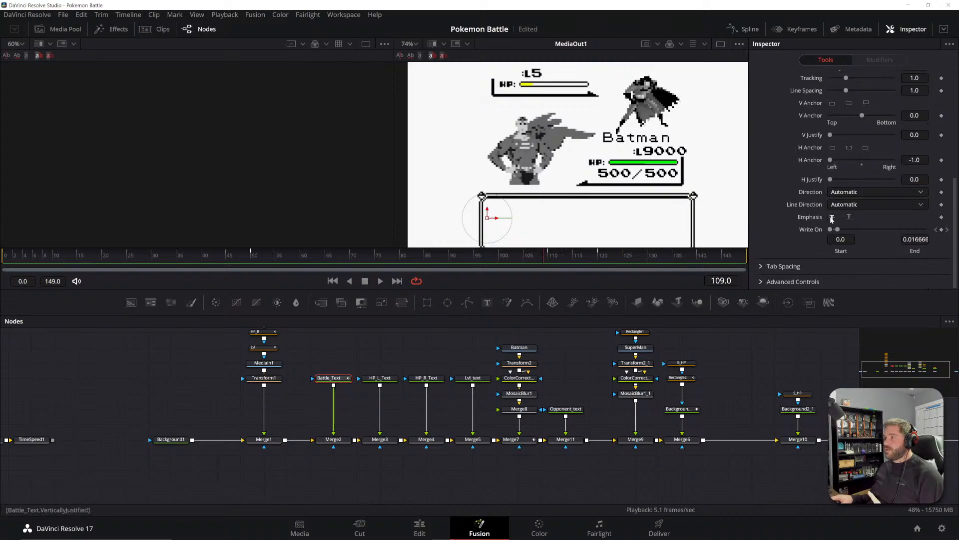
- Compare Battle_Text's Write On keyframes around frame 109 and set the Write On End to 1.0 at frame 109
{"action": "left_click", "coordinate": [538, 258]}
{"action": "left_click", "coordinate": [546, 259]}
{"action": "left_click", "coordinate": [553, 259]}
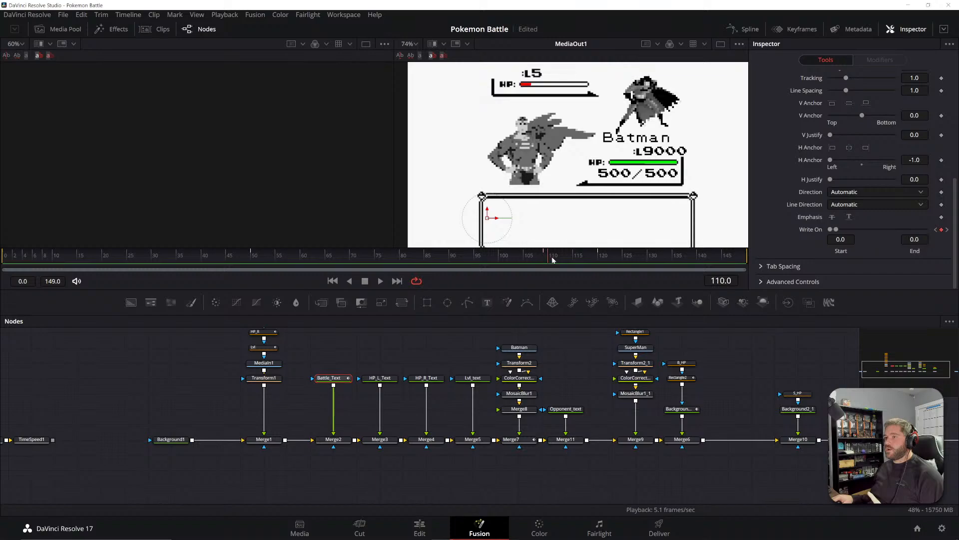
{"action": "left_click", "coordinate": [548, 258]}
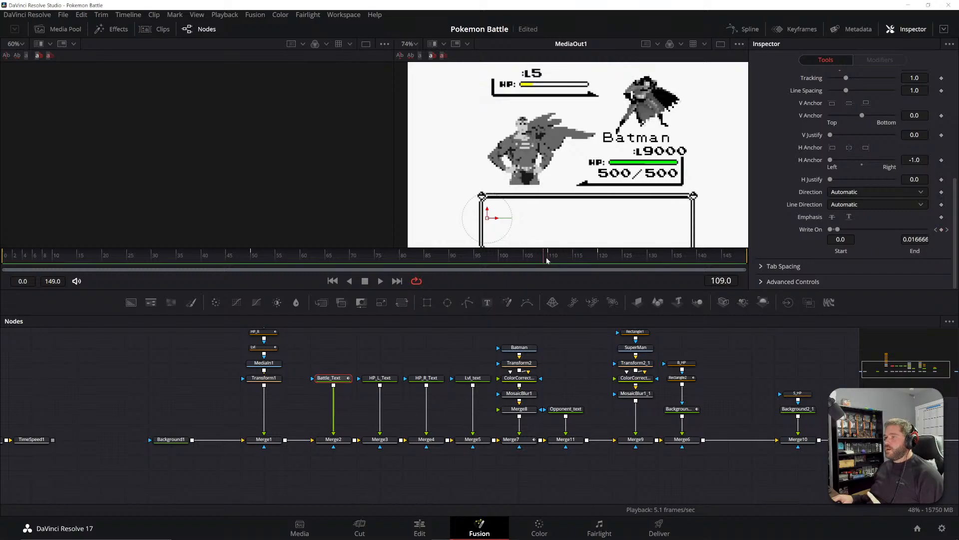
{"action": "left_click", "coordinate": [552, 259]}
{"action": "left_click", "coordinate": [547, 260]}
{"action": "left_click_drag", "start_coordinate": [838, 229], "coordinate": [925, 229]}
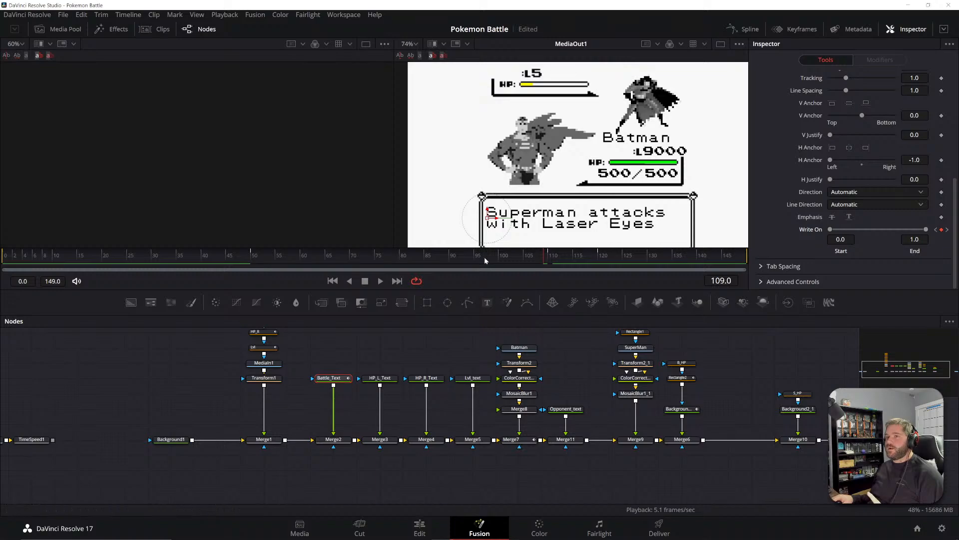
- Play the composition from frame 50 to check the "Superman attacks with Laser Eyes" text, and go back to frame 50
{"action": "left_click_drag", "start_coordinate": [485, 257], "coordinate": [253, 261]}
{"action": "key", "text": "space"}
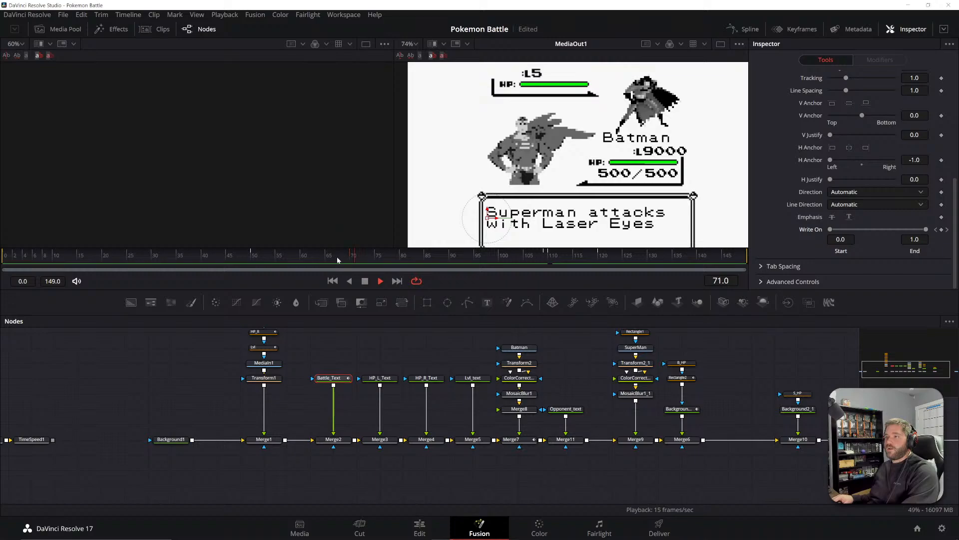
{"action": "key", "text": "space"}
{"action": "left_click_drag", "start_coordinate": [337, 260], "coordinate": [258, 259]}
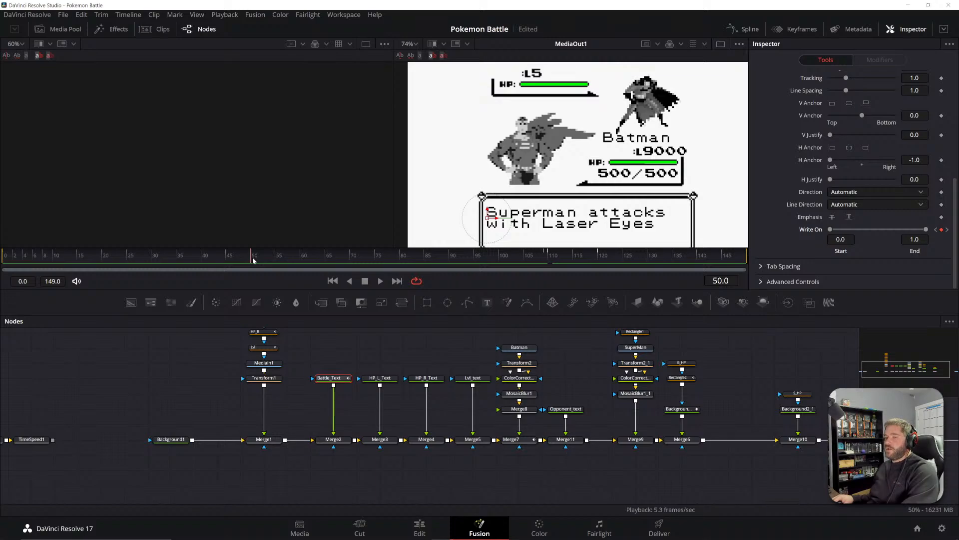
- Scrub from frame 50 through the last frame to examine the battle text changes, especially the final text after frame 120
{"action": "left_click_drag", "start_coordinate": [252, 260], "coordinate": [609, 270]}
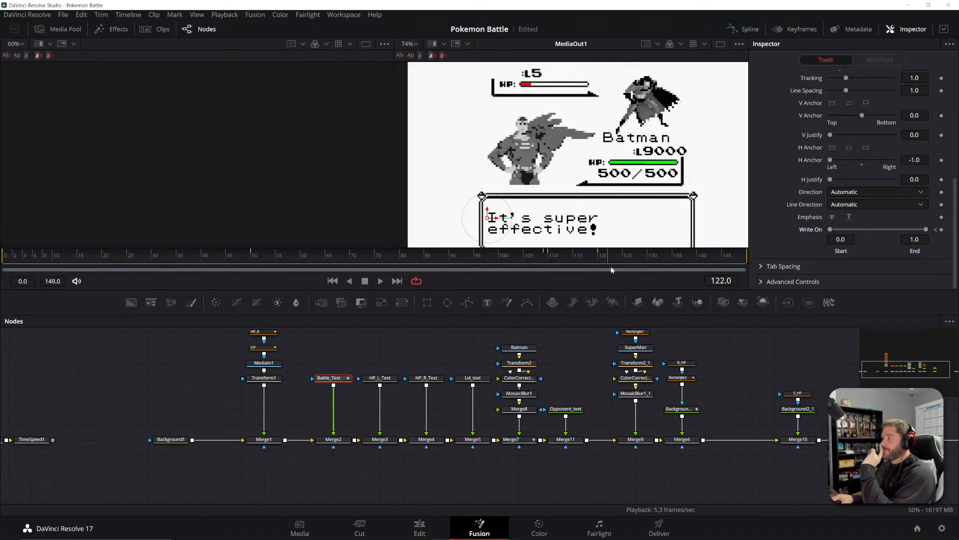
{"action": "left_click_drag", "start_coordinate": [612, 269], "coordinate": [725, 263]}
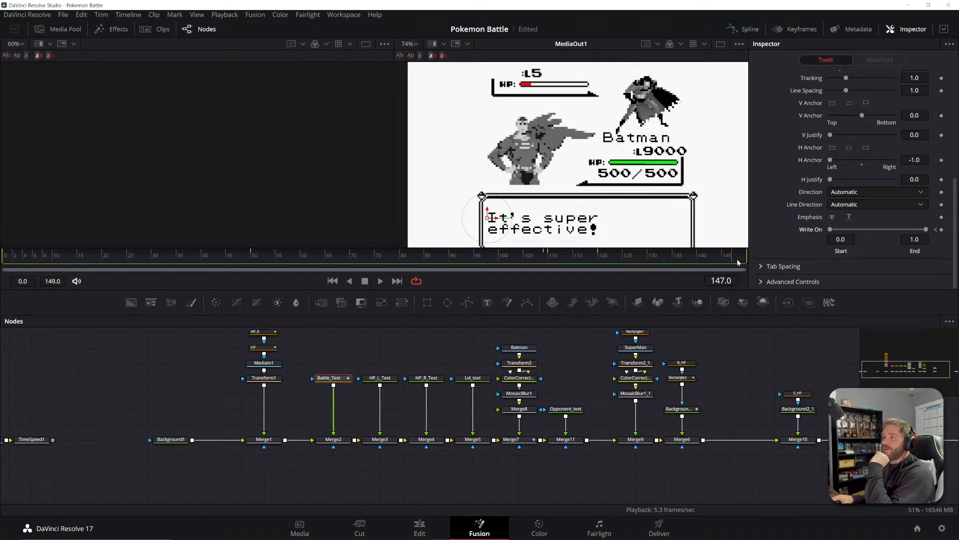
{"action": "left_click_drag", "start_coordinate": [616, 260], "coordinate": [745, 263]}
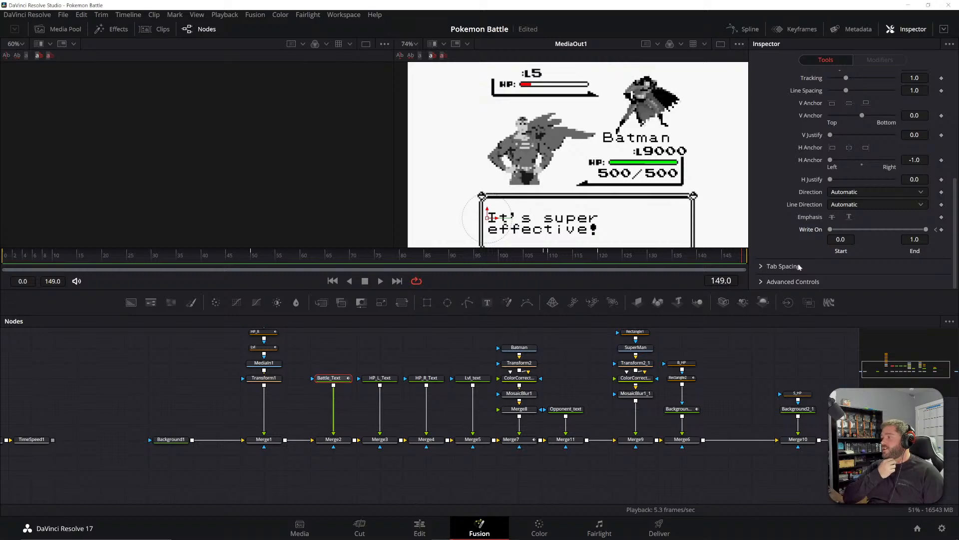
{"action": "mouse_move", "coordinate": [600, 254]}
{"action": "left_mouse_down"}
{"action": "mouse_move", "coordinate": [771, 258]}
{"action": "mouse_move", "coordinate": [558, 256]}
{"action": "mouse_move", "coordinate": [771, 258]}
{"action": "left_mouse_up"}
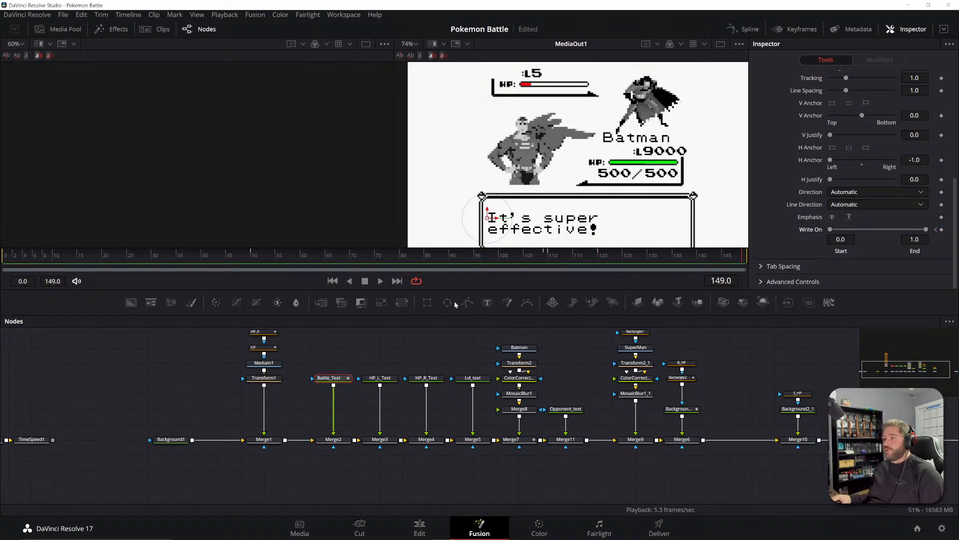
{"action": "left_click", "coordinate": [603, 257]}
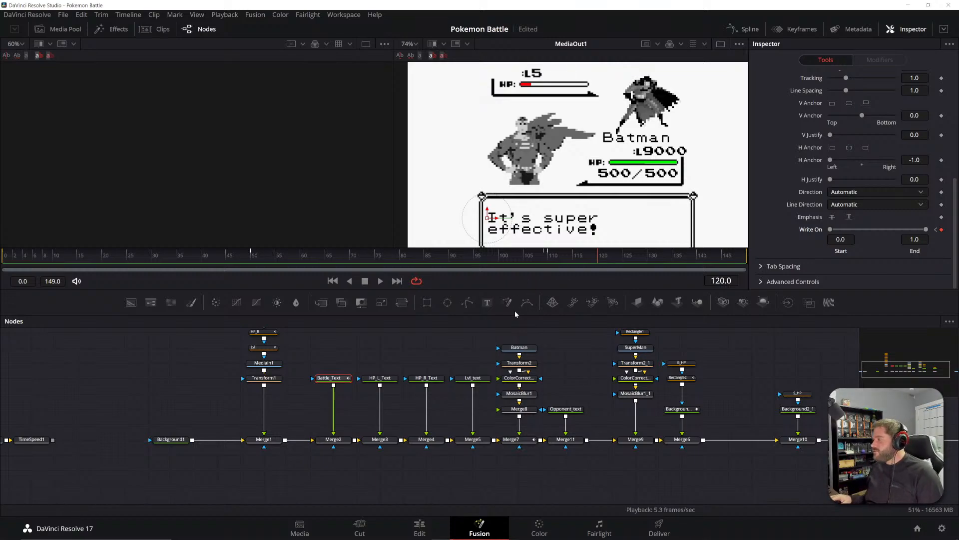
{"action": "left_click", "coordinate": [549, 257]}
{"action": "left_click", "coordinate": [743, 251]}
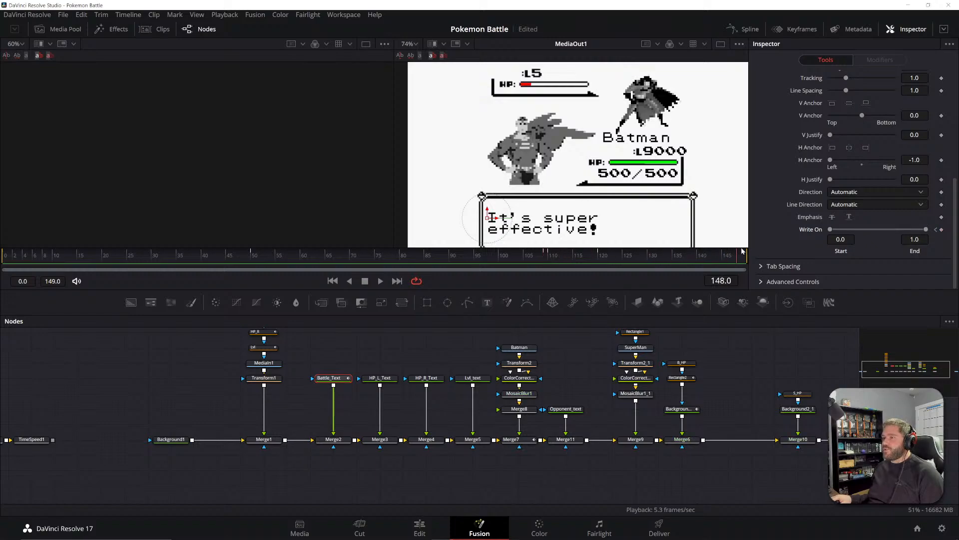
{"action": "left_click_drag", "start_coordinate": [743, 251], "coordinate": [606, 267]}
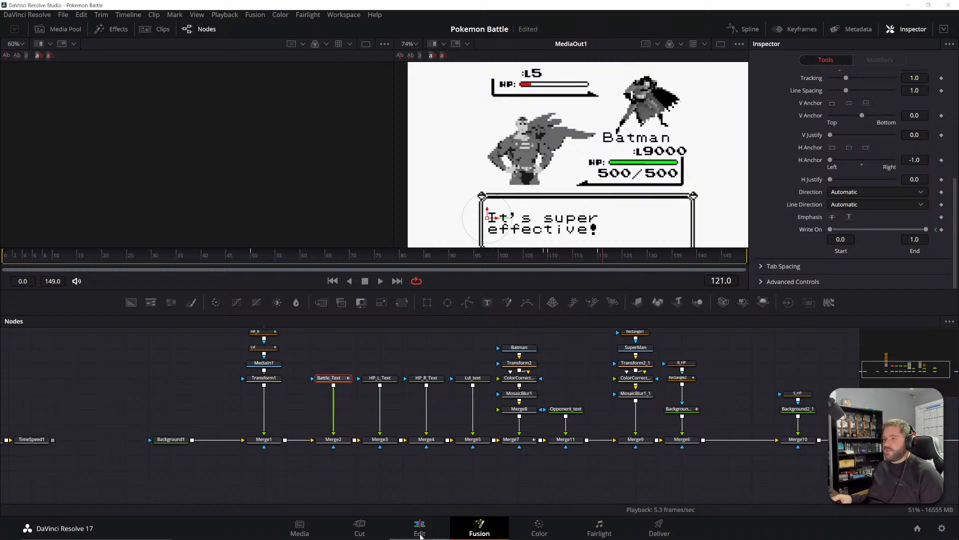
- Go to the Edit page, save the project and move the playhead to the timeline's start
{"action": "left_click", "coordinate": [419, 525]}
{"action": "left_click", "coordinate": [63, 14]}
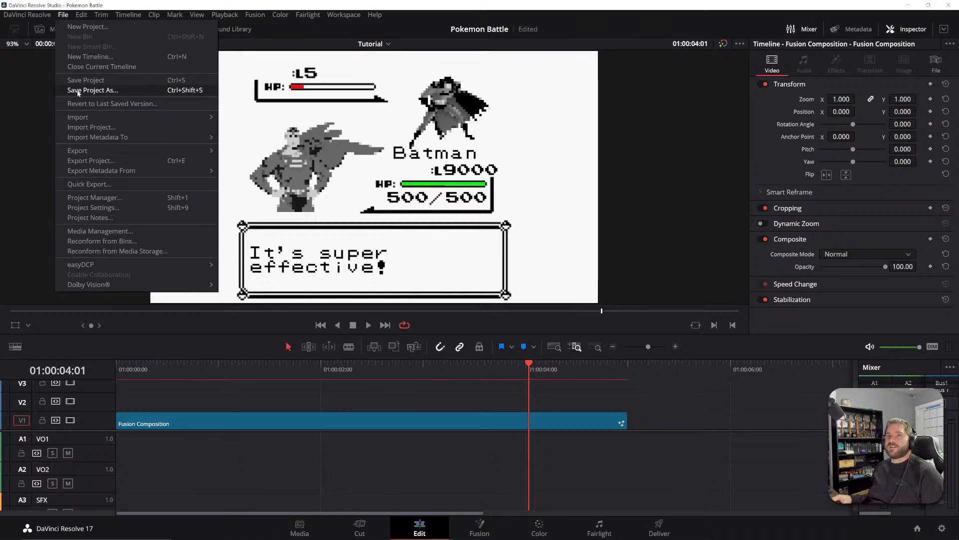
{"action": "left_click", "coordinate": [83, 82]}
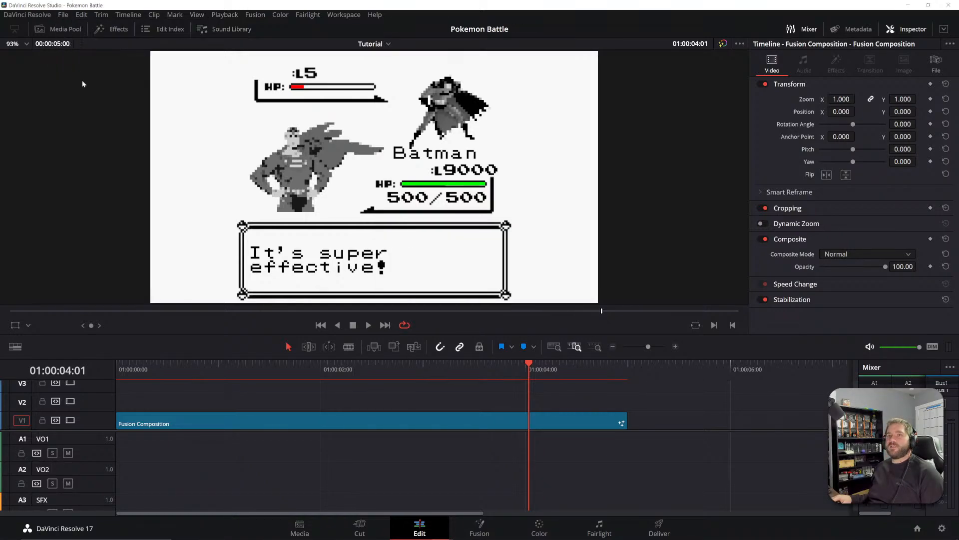
{"action": "left_click_drag", "start_coordinate": [191, 364], "coordinate": [111, 367]}
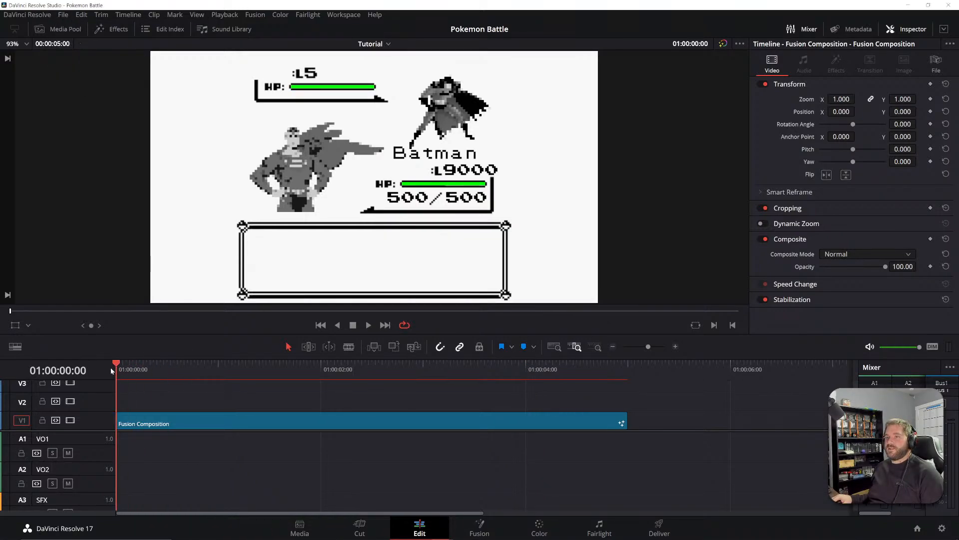
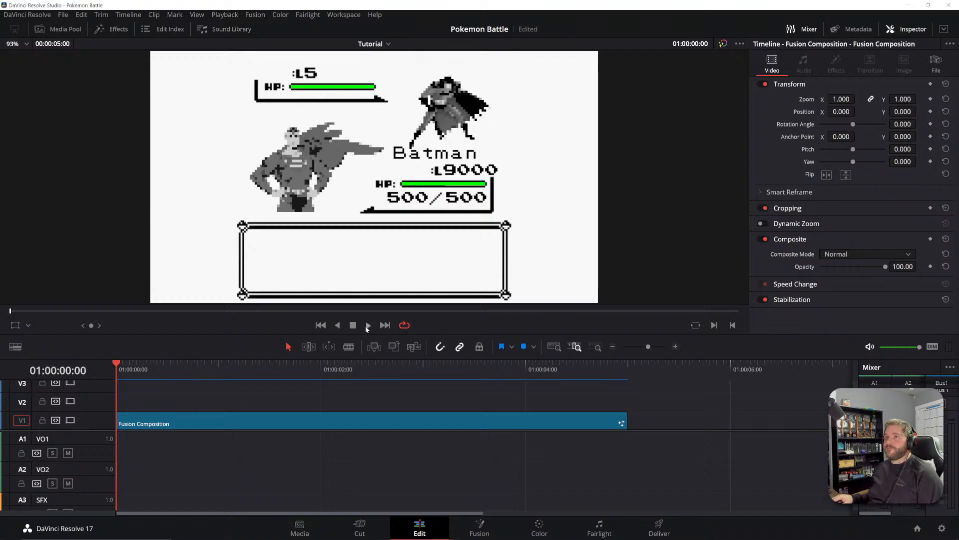
- Play the Fusion Composition clip from the start through the "It's super effective!" text, stop playback and save the project again
{"action": "left_click", "coordinate": [368, 326]}
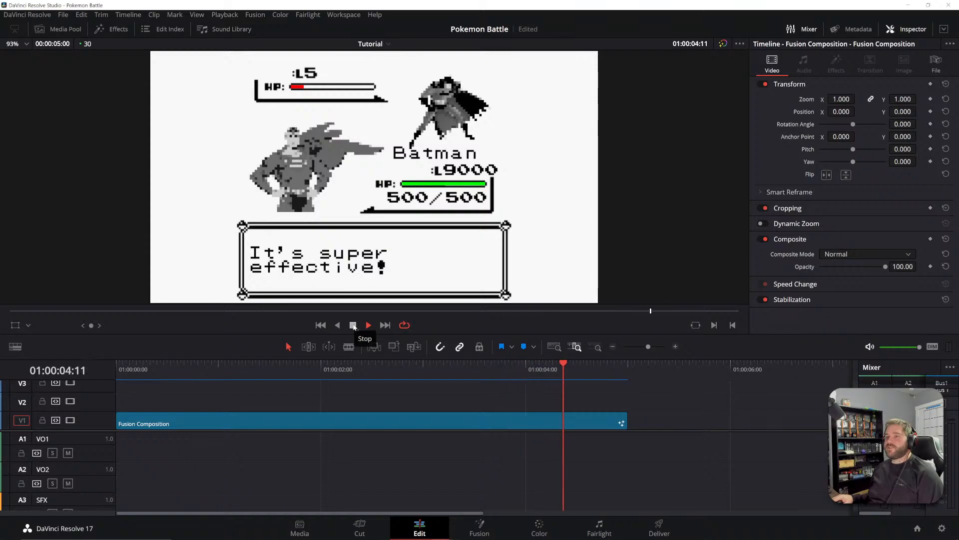
{"action": "left_click", "coordinate": [353, 325]}
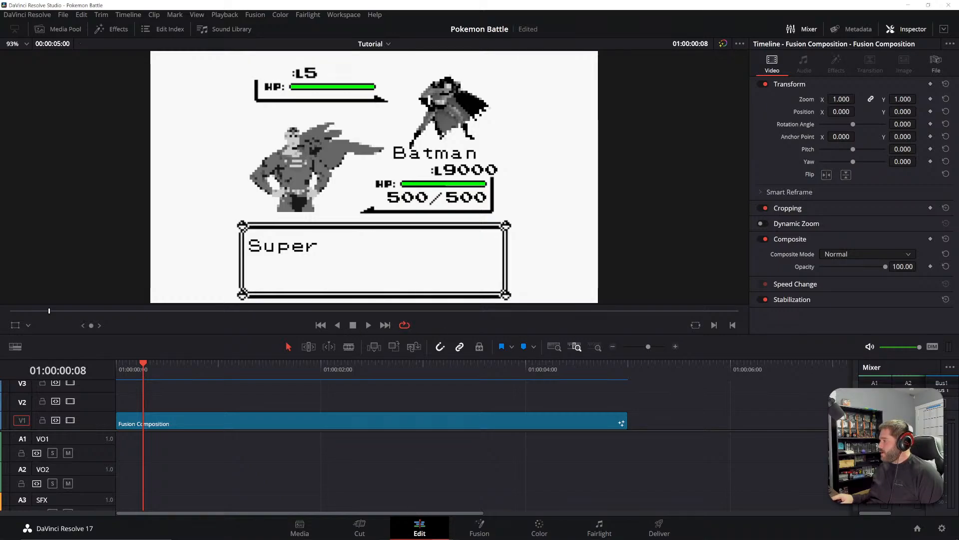
{"action": "left_click", "coordinate": [63, 15]}
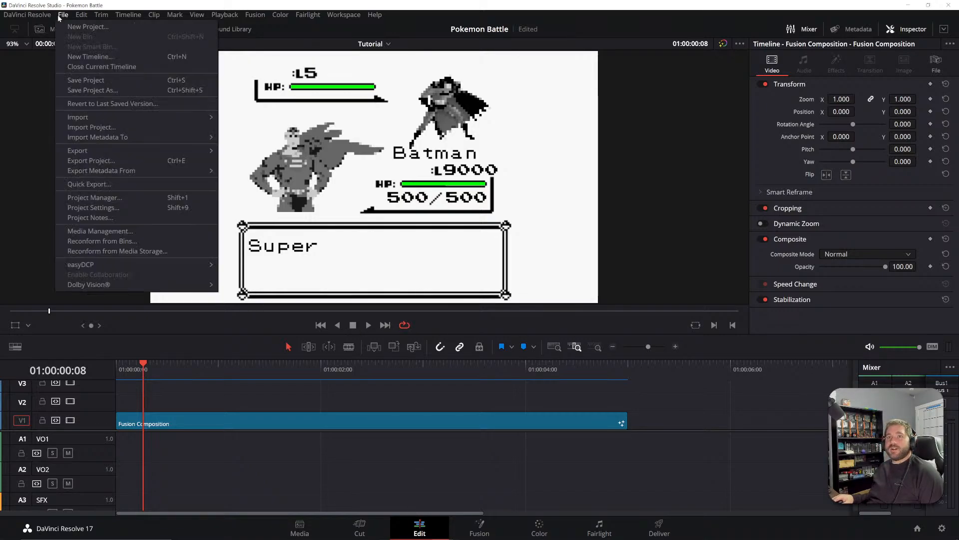
{"action": "left_click", "coordinate": [86, 80]}
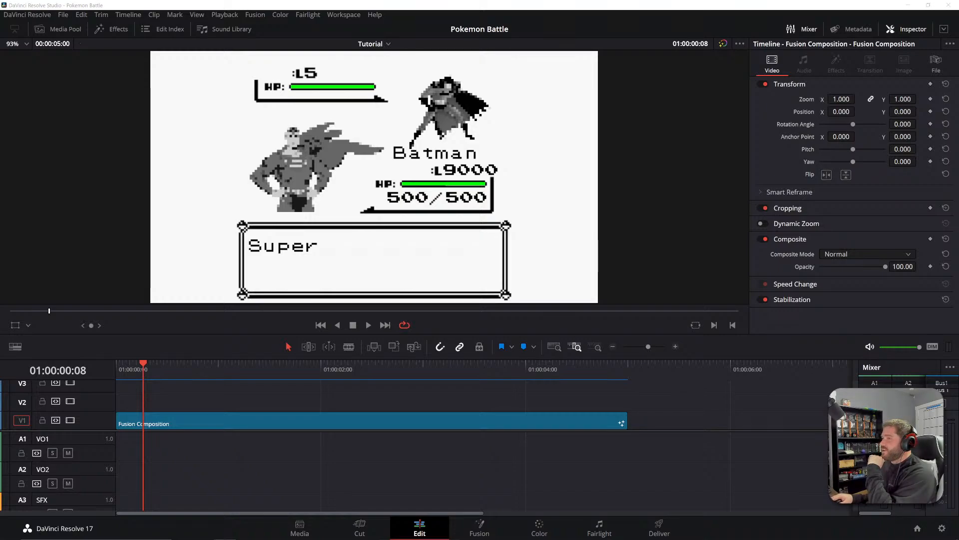
- Switch to Uppbeat in the browser and look through the Funky music tracks
{"action": "key", "text": "alt+Tab"}
{"action": "left_click_drag", "start_coordinate": [490, 55], "coordinate": [490, 0]}
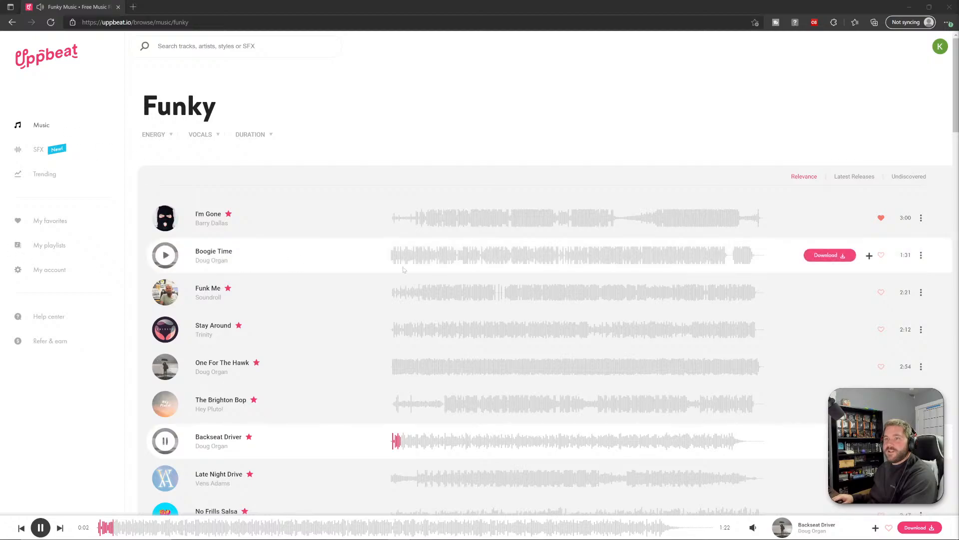
{"action": "scroll", "coordinate": [320, 245], "scroll_direction": "down", "scroll_amount": 3}
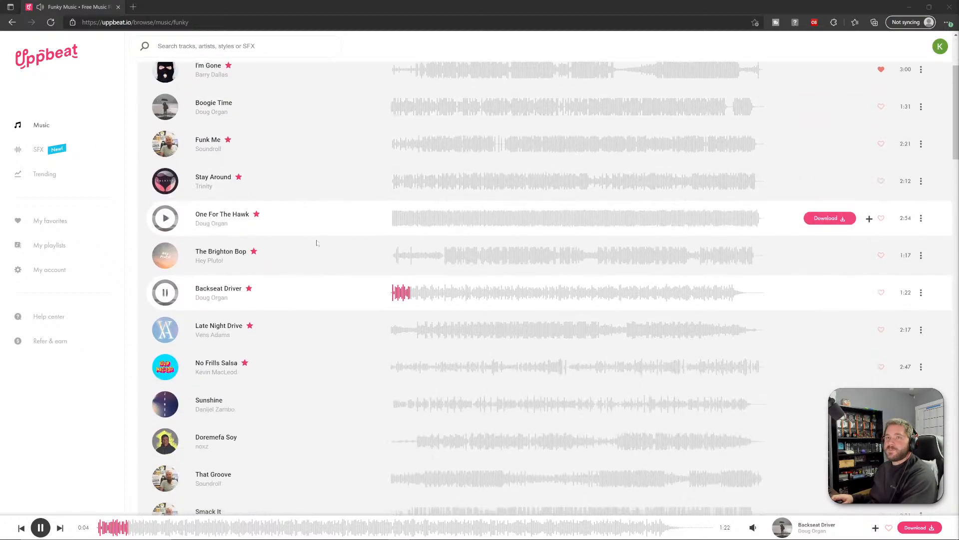
{"action": "scroll", "coordinate": [319, 245], "scroll_direction": "up", "scroll_amount": 3}
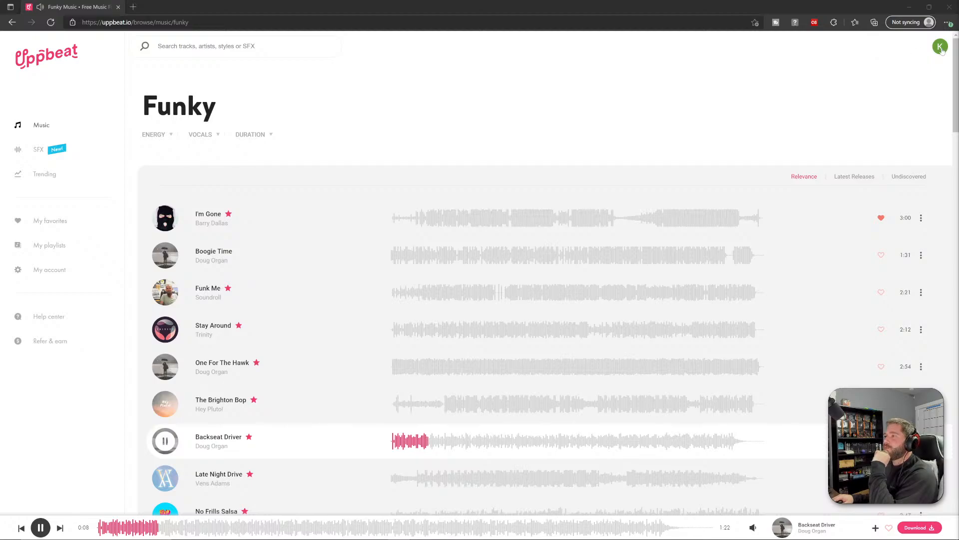
- Open Uppbeat's Fail sound effects, pause the playing music and preview the "Epic fail!" - male clip
{"action": "left_click", "coordinate": [38, 151]}
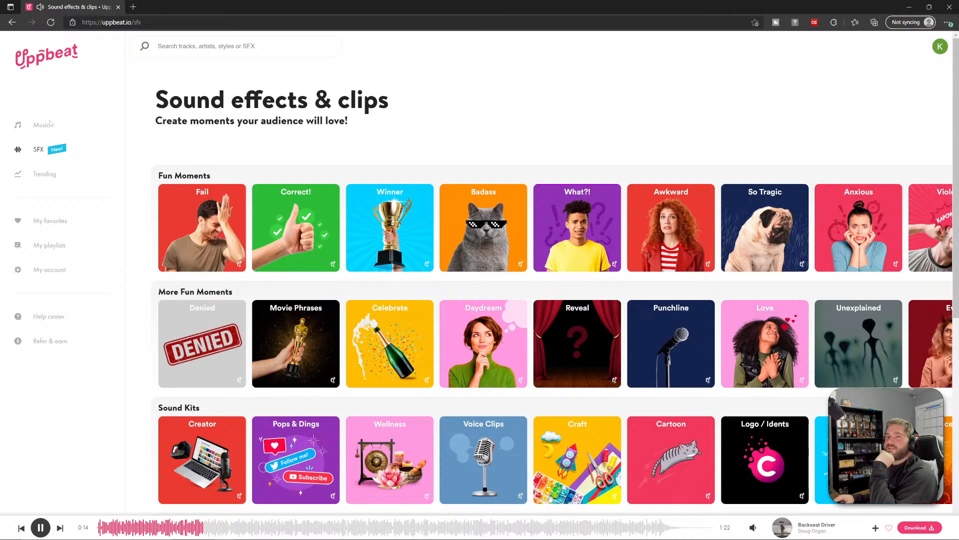
{"action": "left_click", "coordinate": [220, 233]}
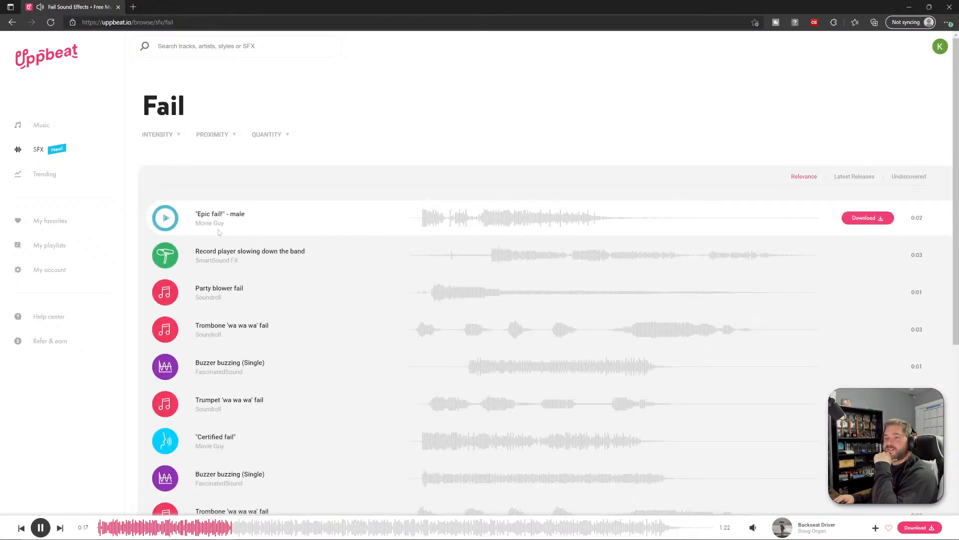
{"action": "left_click", "coordinate": [40, 528]}
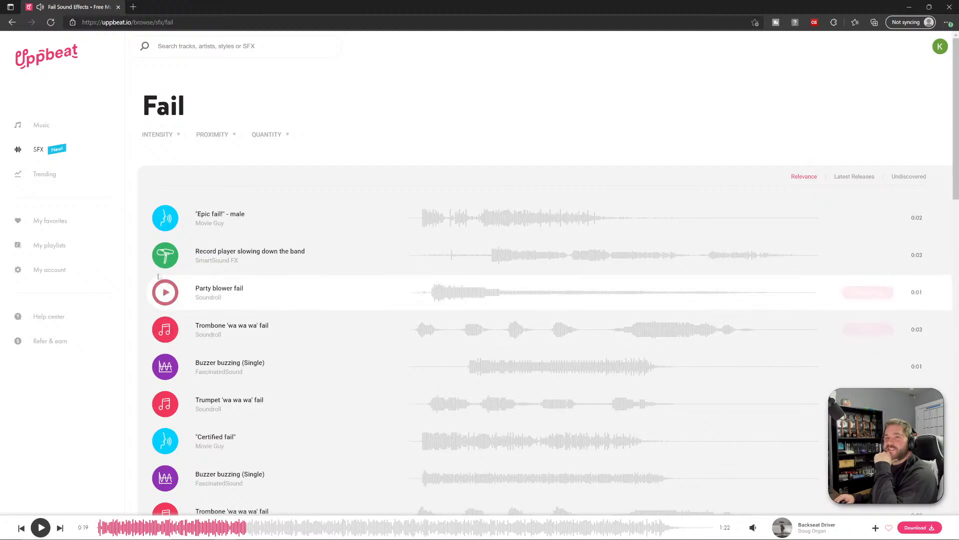
{"action": "left_click", "coordinate": [165, 219]}
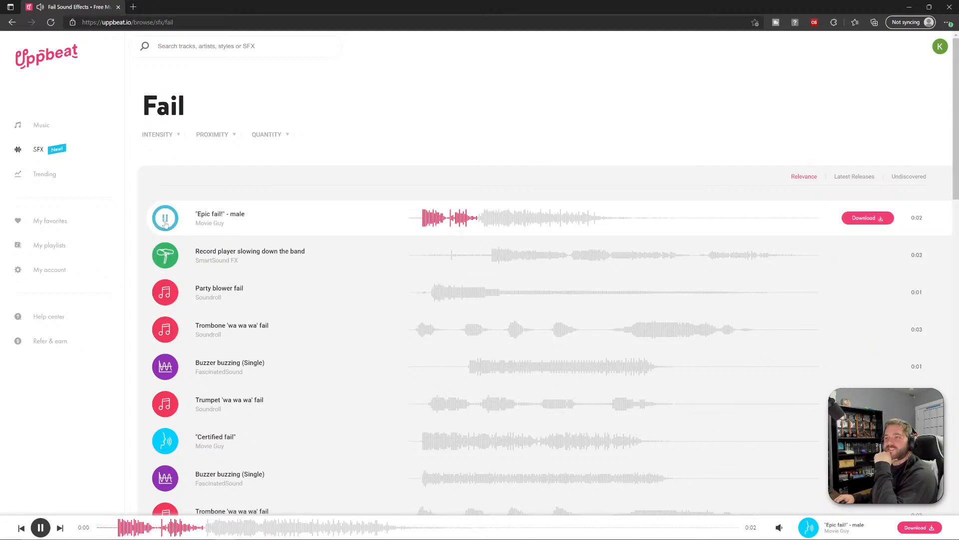
{"action": "scroll", "coordinate": [344, 304], "scroll_direction": "down", "scroll_amount": 3}
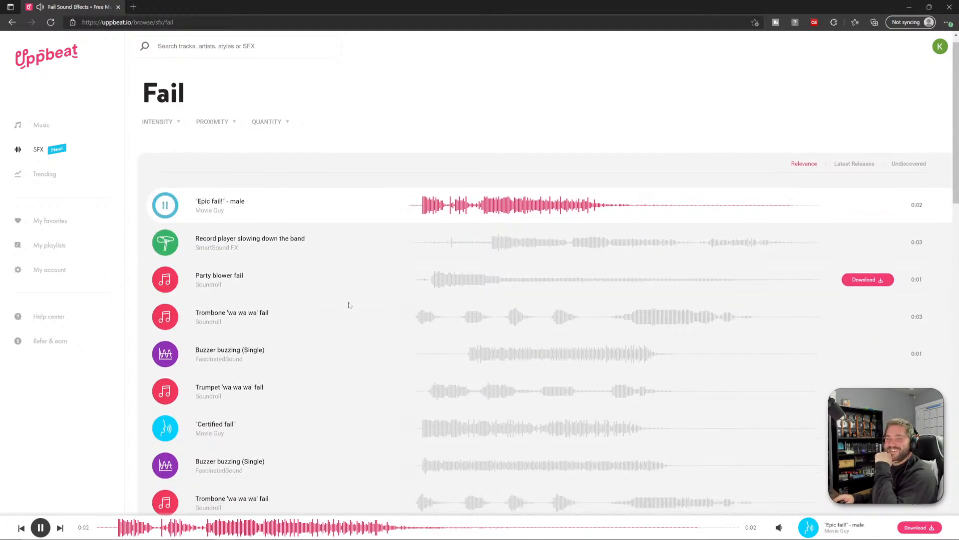
{"action": "scroll", "coordinate": [300, 260], "scroll_direction": "up", "scroll_amount": 3}
- Search Uppbeat's tracks and sound effects for "western"
{"action": "left_click", "coordinate": [195, 47]}
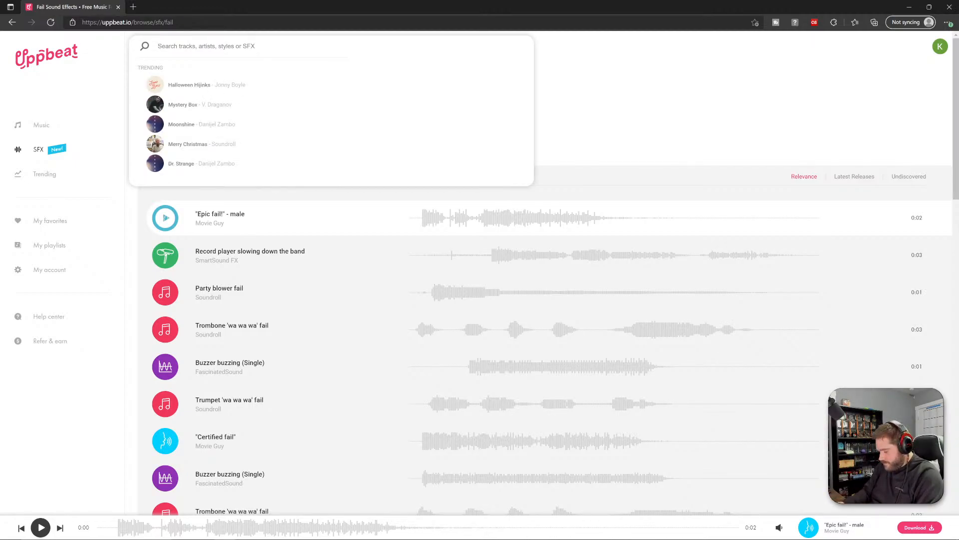
{"action": "type", "text": "western"}
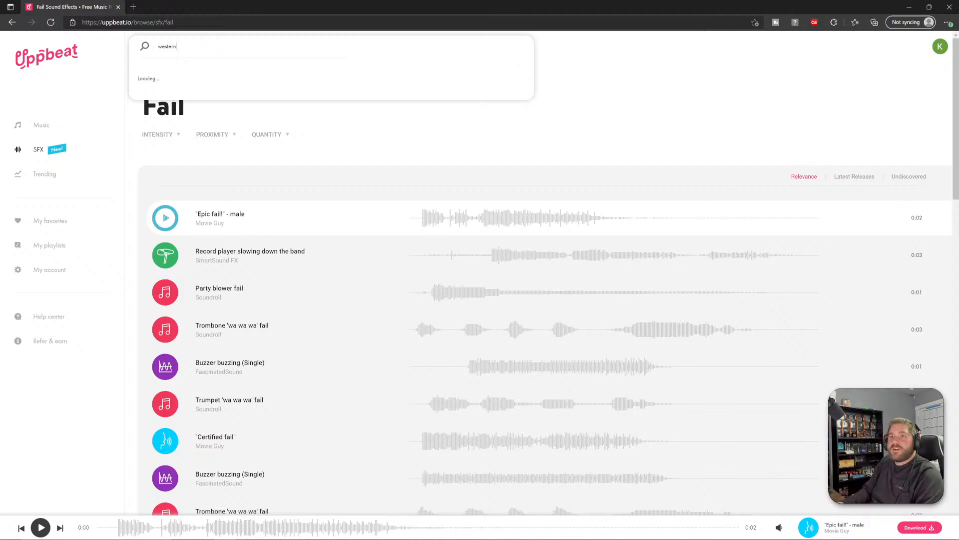
{"action": "key", "text": "Return"}
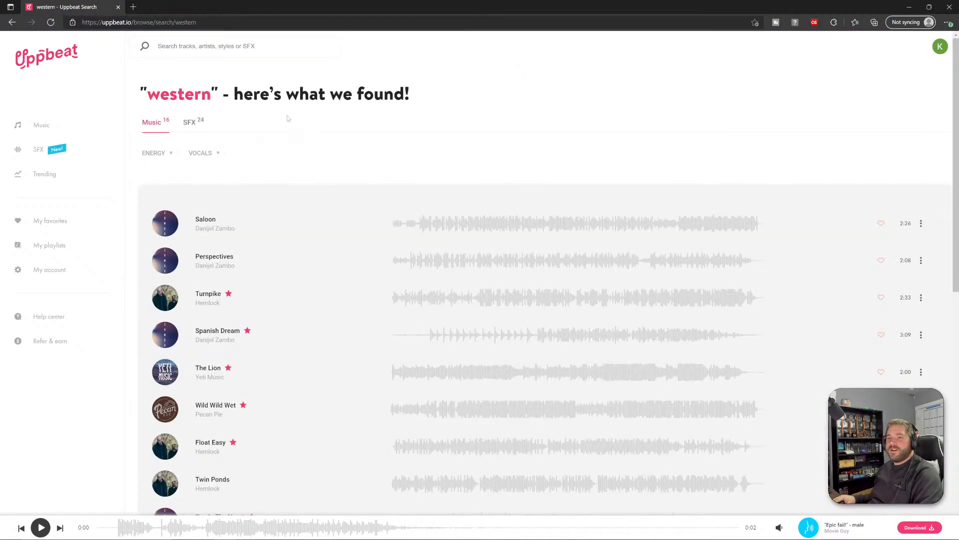
- Show the sound effects found for "western" and preview the "Western sting - electric guitar & voice" clip
{"action": "left_click", "coordinate": [194, 122]}
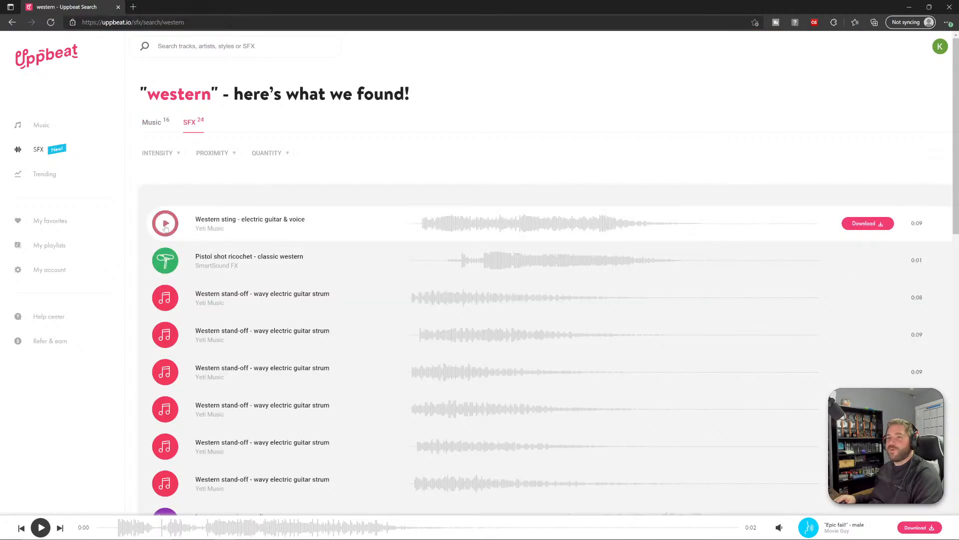
{"action": "left_click", "coordinate": [166, 225]}
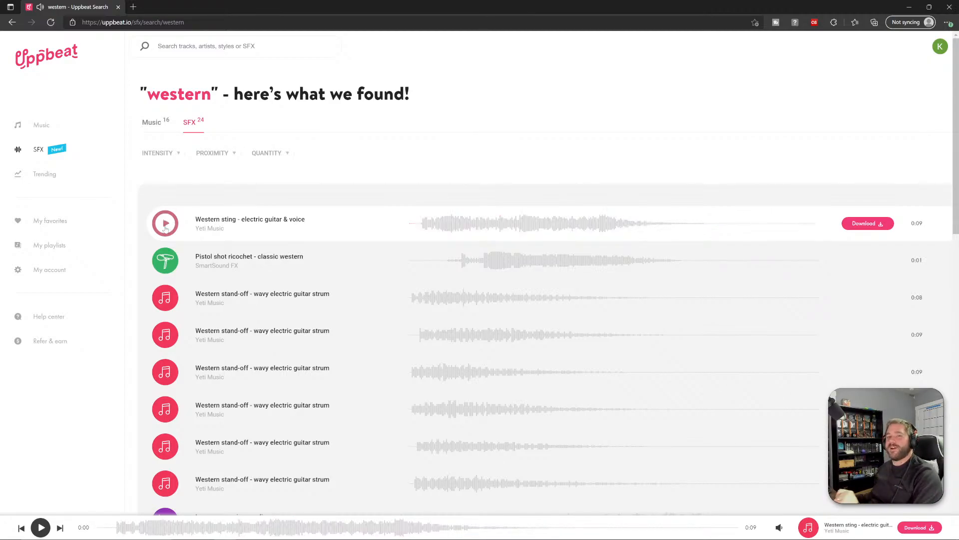
- Open Uppbeat's music catalogue, look over its categories and reveal the remaining Top Creator Picks playlists
{"action": "left_click", "coordinate": [37, 127]}
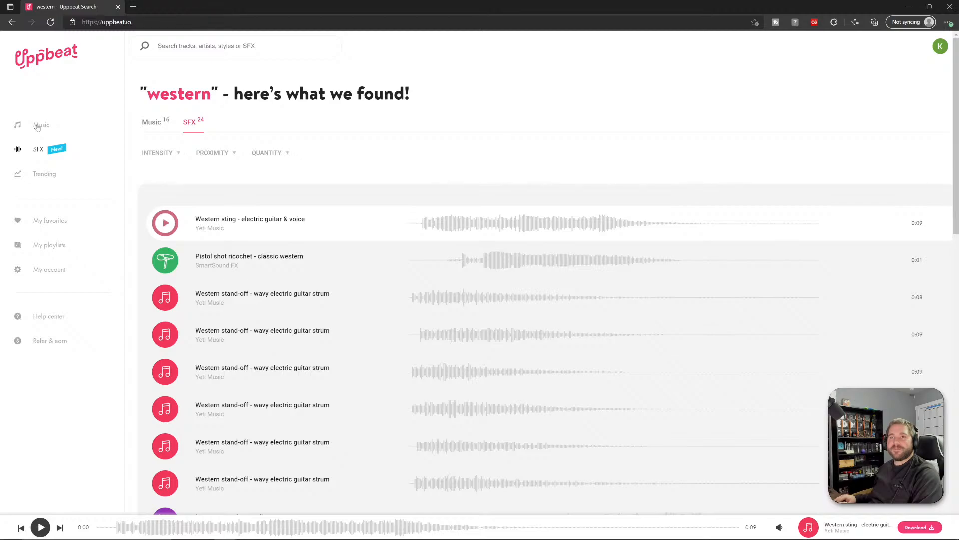
{"action": "scroll", "coordinate": [556, 203], "scroll_direction": "down", "scroll_amount": 4}
{"action": "scroll", "coordinate": [556, 203], "scroll_direction": "down", "scroll_amount": 10}
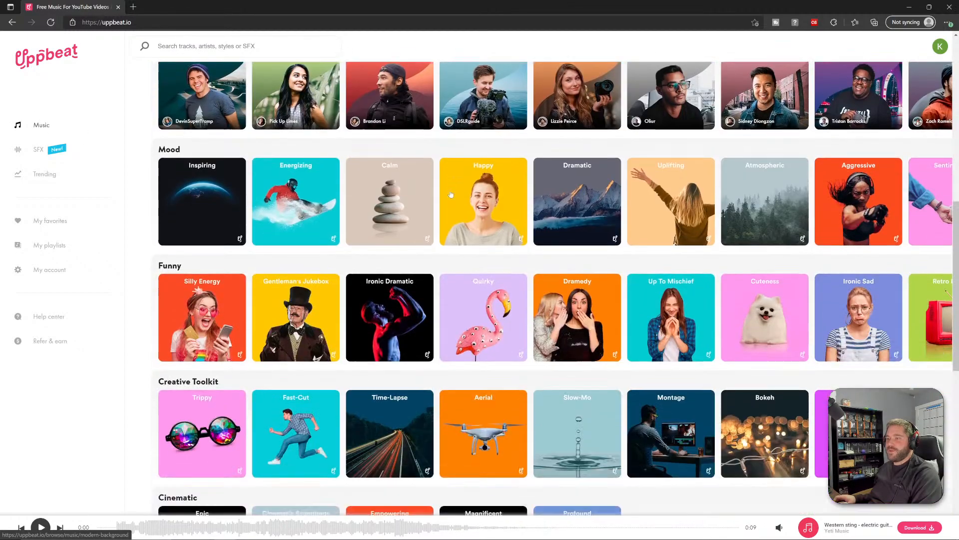
{"action": "scroll", "coordinate": [457, 196], "scroll_direction": "up", "scroll_amount": 10}
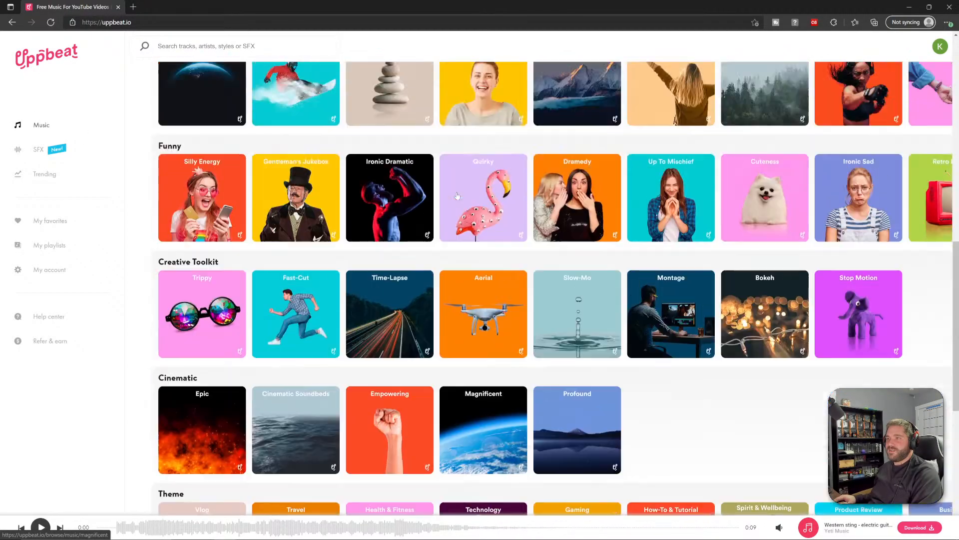
{"action": "scroll", "coordinate": [213, 246], "scroll_direction": "up", "scroll_amount": 3}
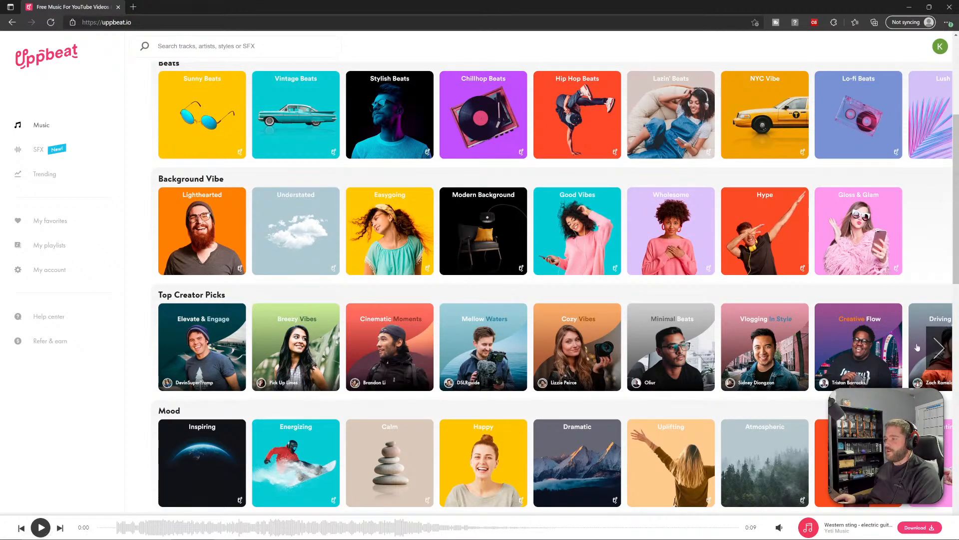
{"action": "left_click", "coordinate": [935, 346]}
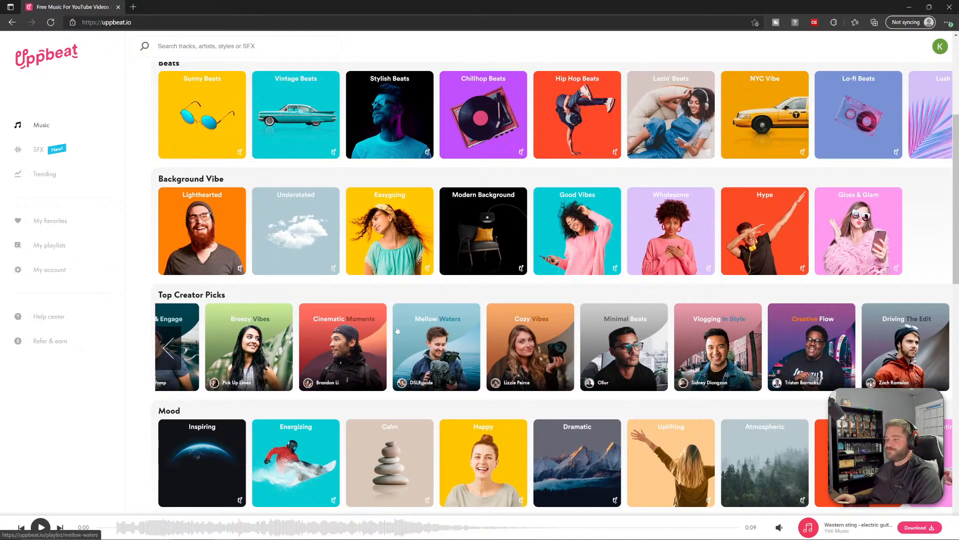
- Look through the Mood, Funny, Creative Toolkit, Cinematic and Theme music collections, including the rest of the Theme row
{"action": "scroll", "coordinate": [394, 331], "scroll_direction": "down", "scroll_amount": 5}
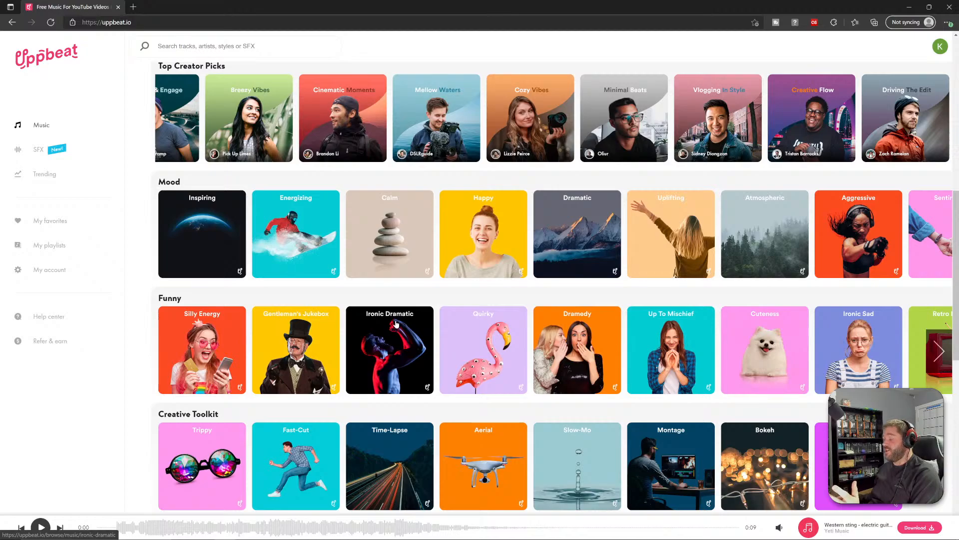
{"action": "scroll", "coordinate": [504, 349], "scroll_direction": "down", "scroll_amount": 3}
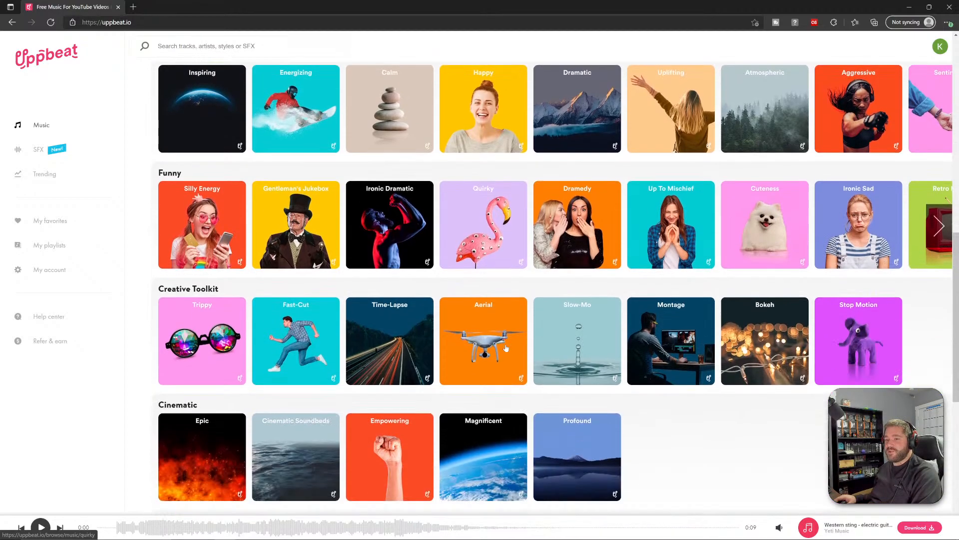
{"action": "scroll", "coordinate": [641, 231], "scroll_direction": "down", "scroll_amount": 4}
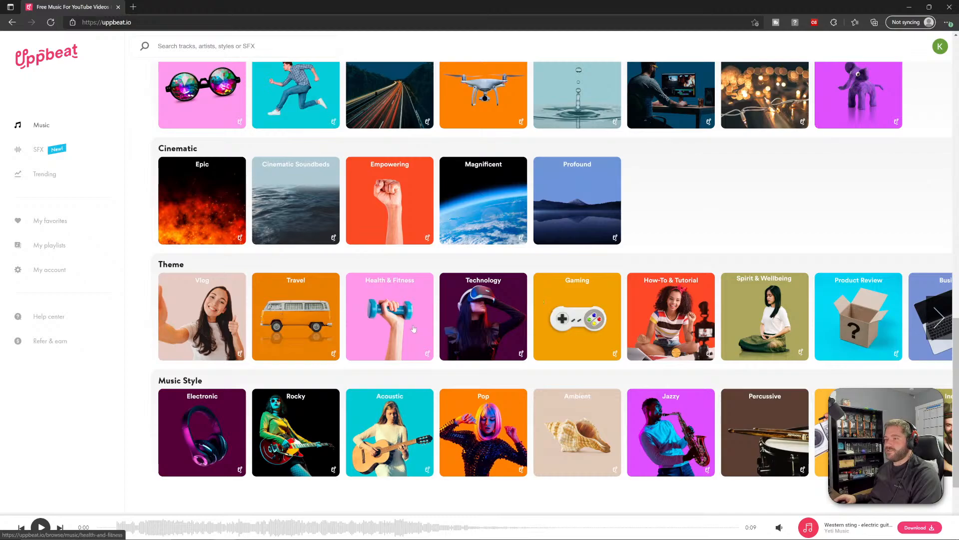
{"action": "left_click", "coordinate": [939, 315]}
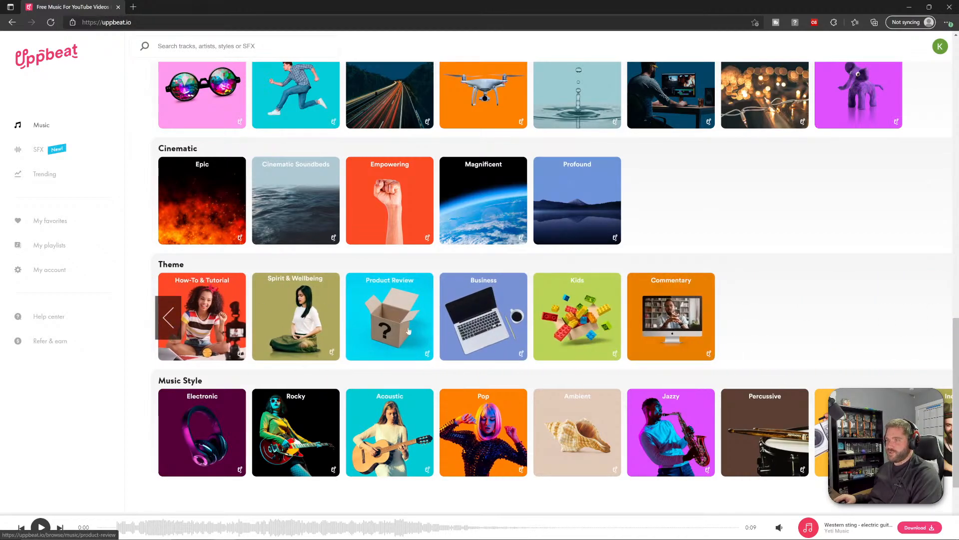
{"action": "scroll", "coordinate": [560, 327], "scroll_direction": "up", "scroll_amount": 10}
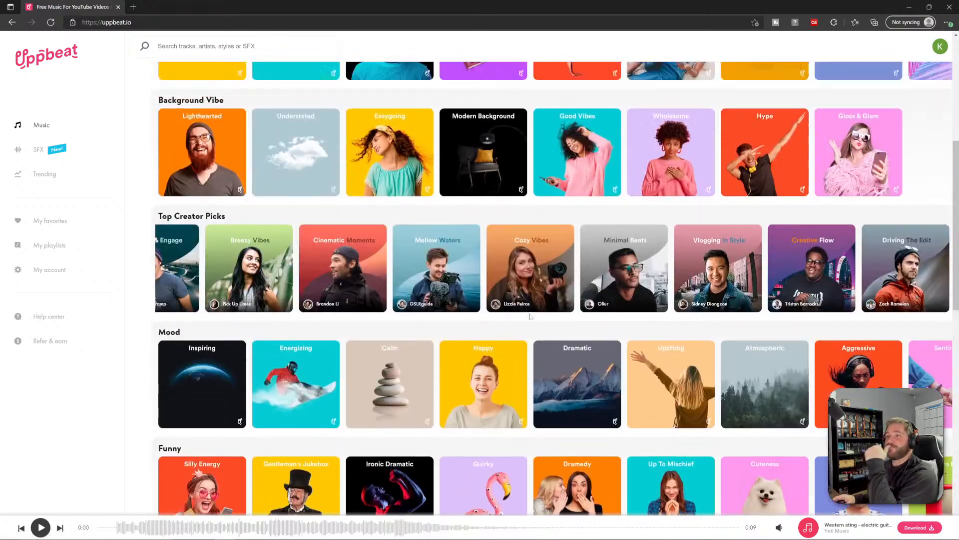
{"action": "scroll", "coordinate": [531, 316], "scroll_direction": "up", "scroll_amount": 6}
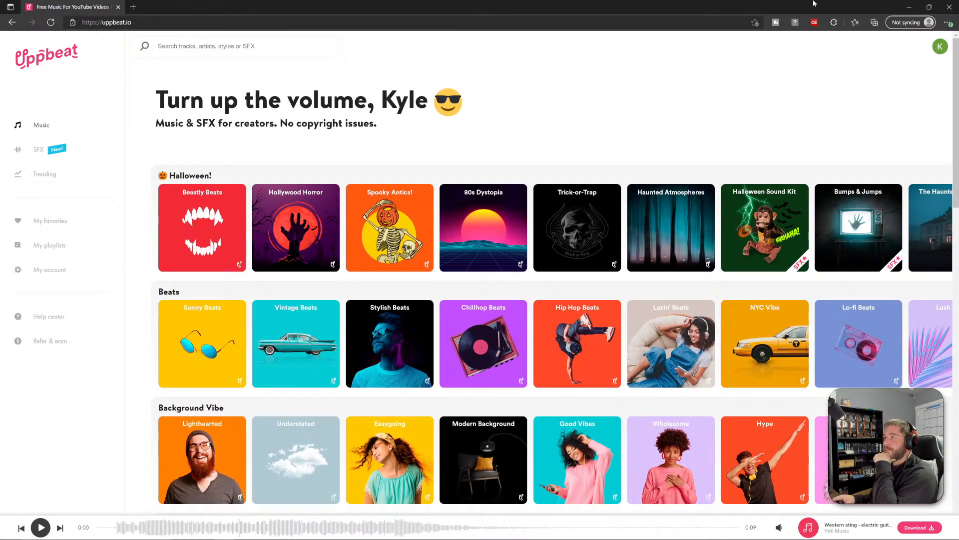
- Log out of the Uppbeat account, view the details of the lifetime Premium offer and close them
{"action": "left_click", "coordinate": [939, 47]}
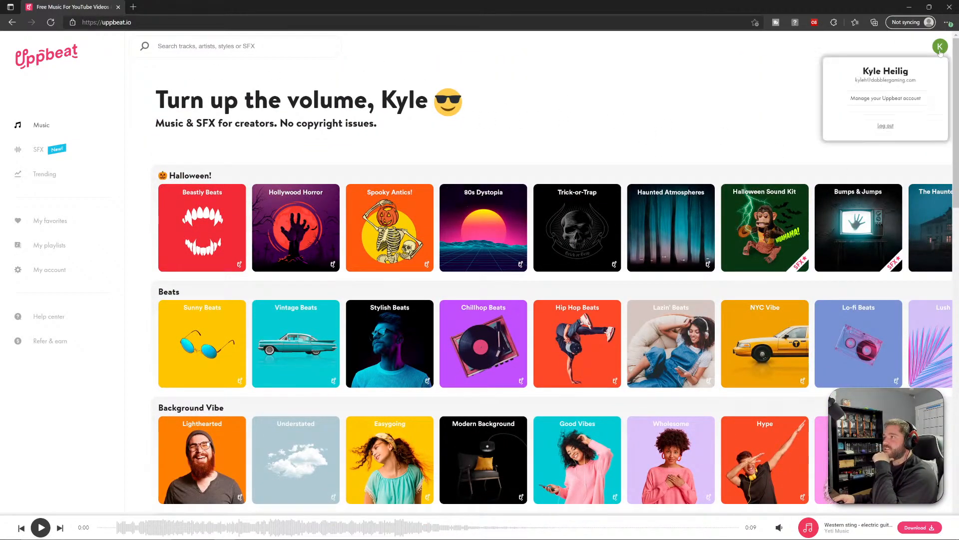
{"action": "left_click", "coordinate": [883, 128]}
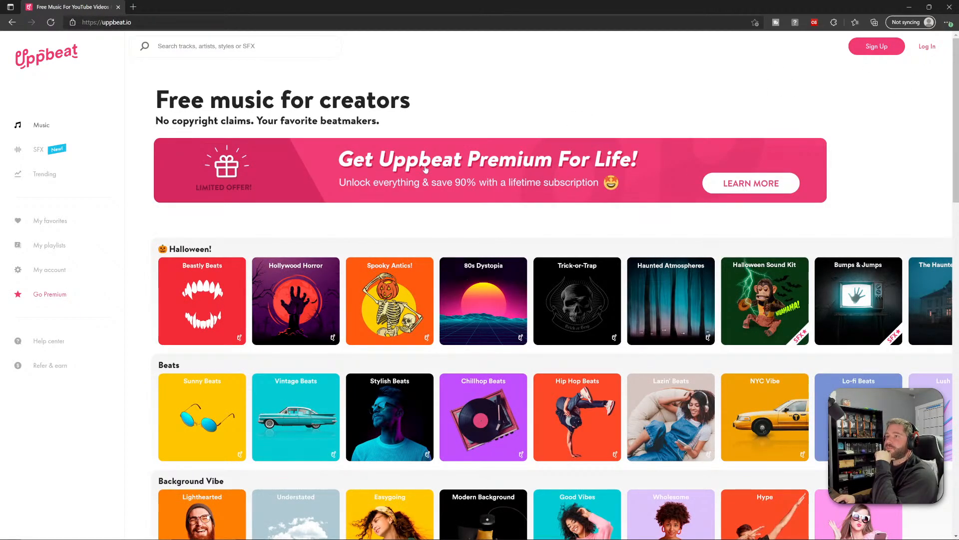
{"action": "left_click", "coordinate": [742, 188]}
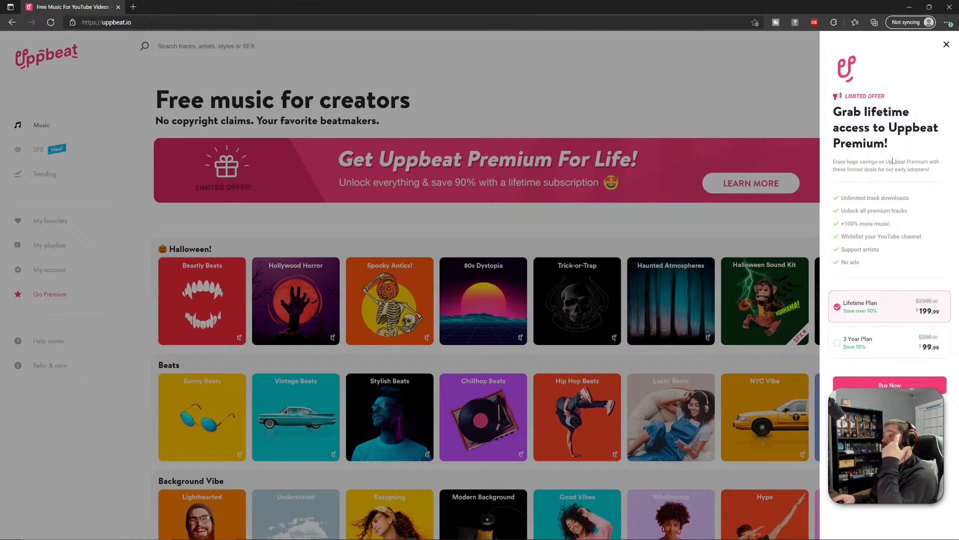
{"action": "left_click", "coordinate": [947, 45]}
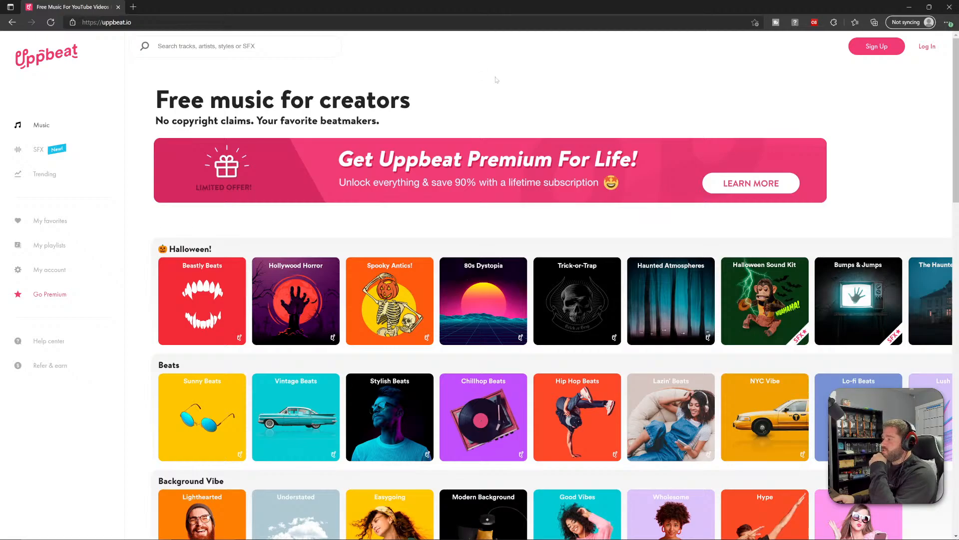
- Examine the free music categories on the logged-out home page, from Halloween and Beats through Cinematic and Theme
{"action": "scroll", "coordinate": [496, 79], "scroll_direction": "down", "scroll_amount": 3}
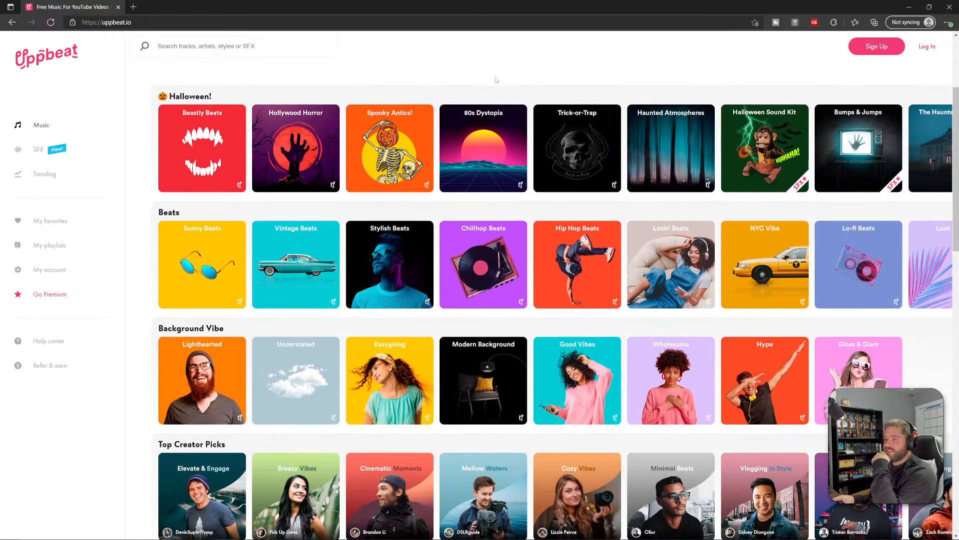
{"action": "scroll", "coordinate": [497, 80], "scroll_direction": "down", "scroll_amount": 9}
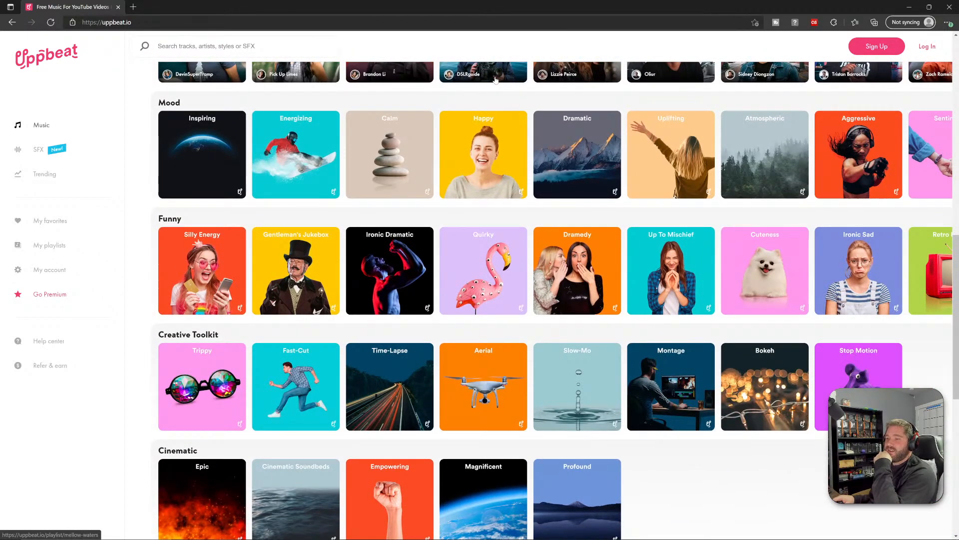
{"action": "scroll", "coordinate": [496, 80], "scroll_direction": "up", "scroll_amount": 4}
{"action": "scroll", "coordinate": [496, 79], "scroll_direction": "up", "scroll_amount": 4}
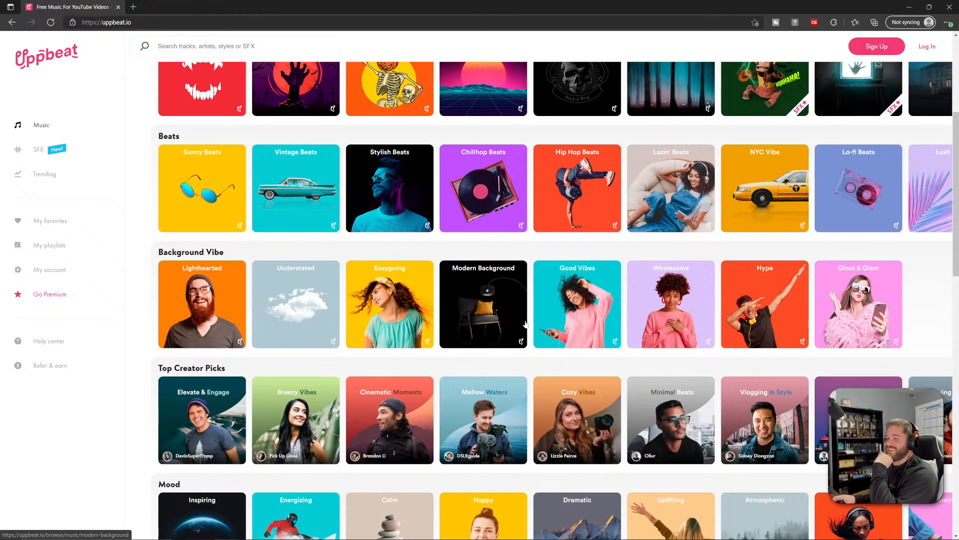
{"action": "scroll", "coordinate": [566, 338], "scroll_direction": "up", "scroll_amount": 4}
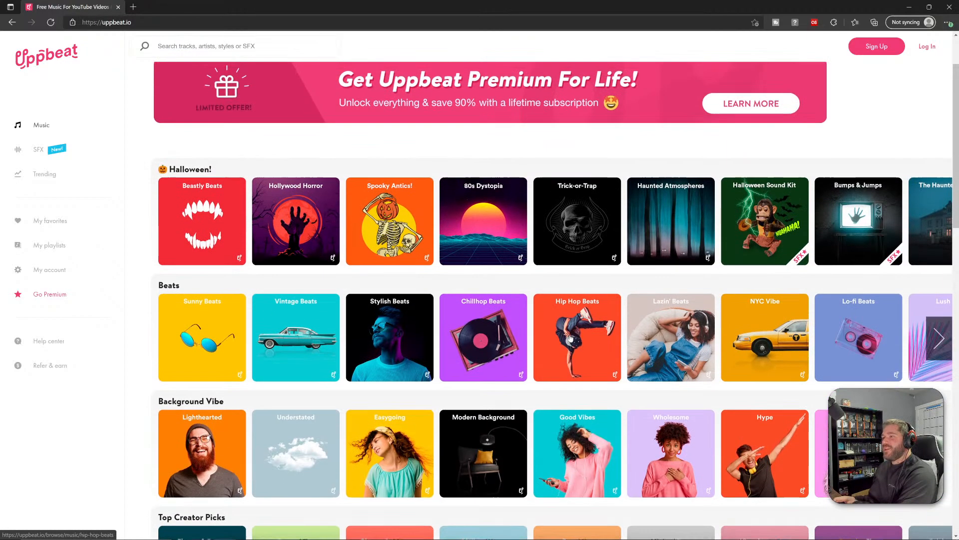
{"action": "scroll", "coordinate": [570, 336], "scroll_direction": "down", "scroll_amount": 10}
{"action": "scroll", "coordinate": [571, 333], "scroll_direction": "down", "scroll_amount": 10}
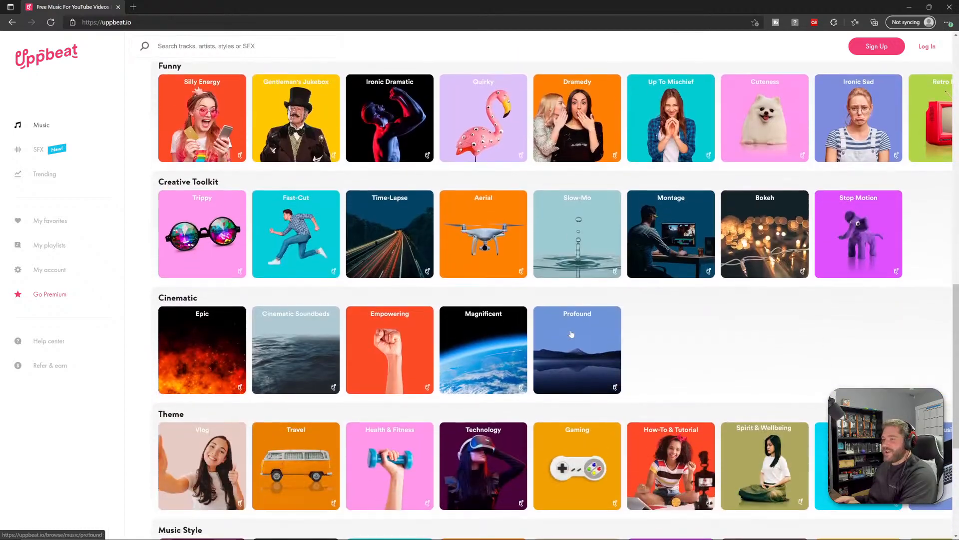
{"action": "scroll", "coordinate": [571, 334], "scroll_direction": "up", "scroll_amount": 8}
{"action": "scroll", "coordinate": [571, 334], "scroll_direction": "up", "scroll_amount": 12}
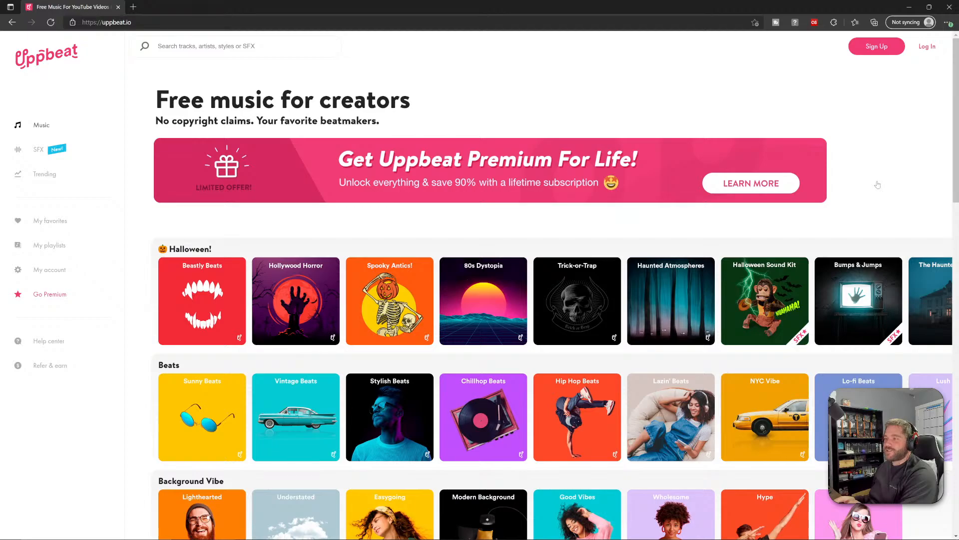
{"action": "scroll", "coordinate": [878, 185], "scroll_direction": "down", "scroll_amount": 4}
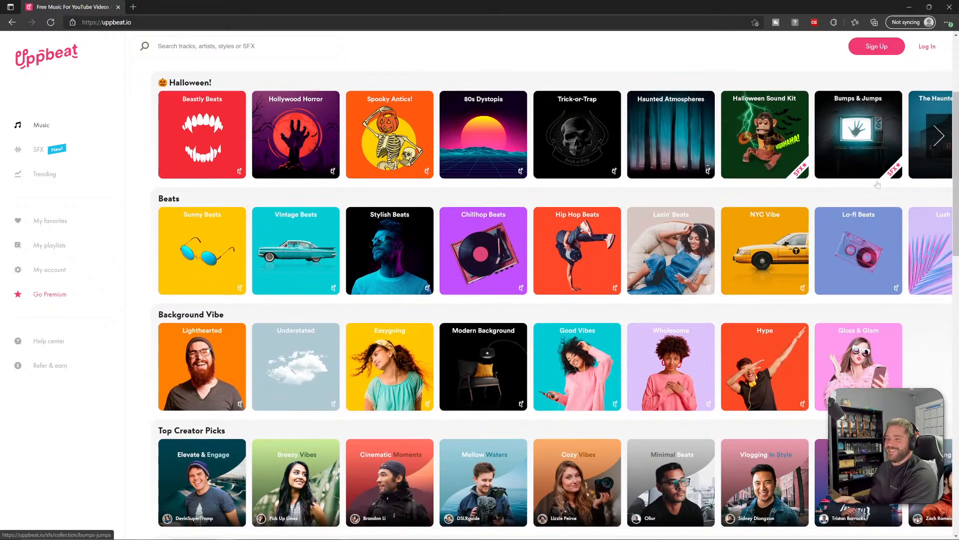
{"action": "scroll", "coordinate": [98, 76], "scroll_direction": "up", "scroll_amount": 4}
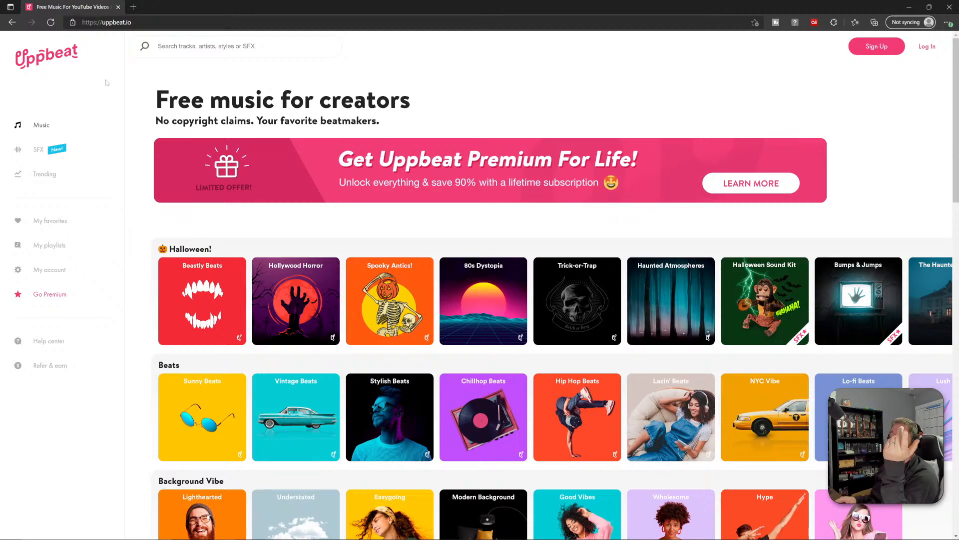
- Open the sound effects catalogue and examine its Fun Moments, Sound Kits, Environments and Cinematic collections
{"action": "left_click", "coordinate": [38, 149]}
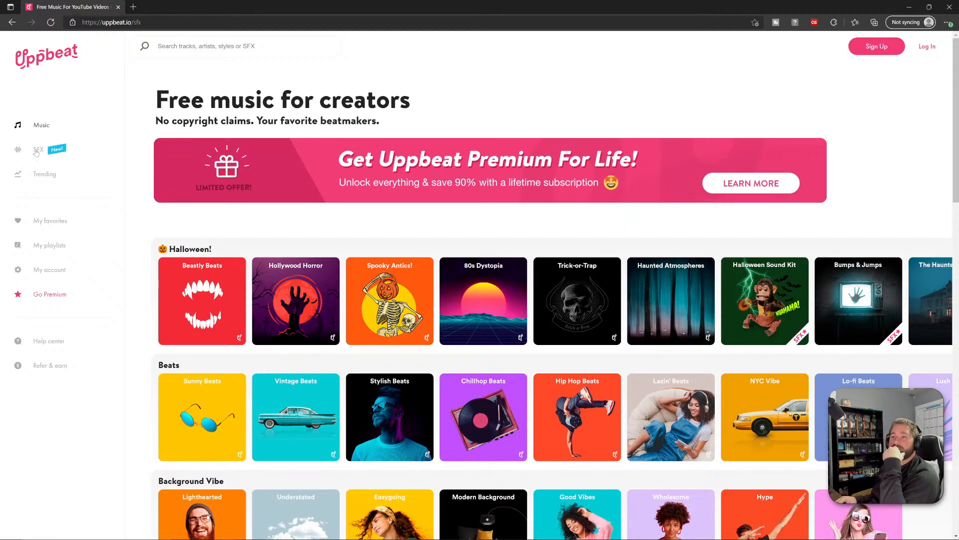
{"action": "scroll", "coordinate": [781, 238], "scroll_direction": "down", "scroll_amount": 7}
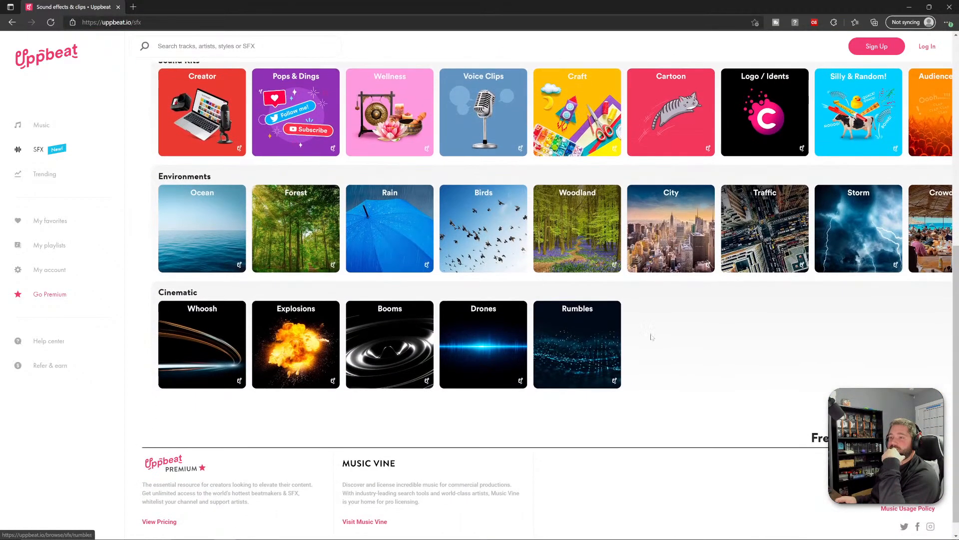
{"action": "scroll", "coordinate": [700, 362], "scroll_direction": "up", "scroll_amount": 4}
{"action": "scroll", "coordinate": [700, 361], "scroll_direction": "up", "scroll_amount": 3}
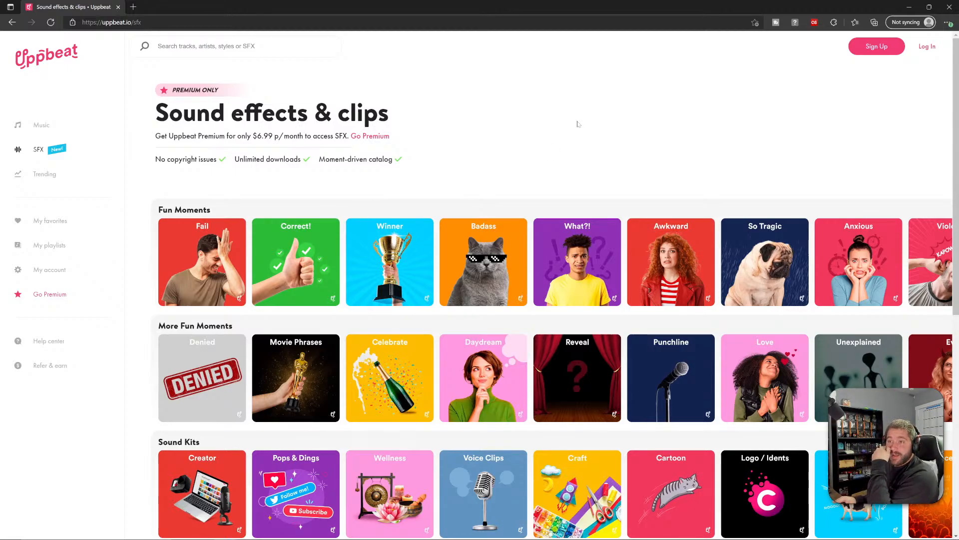
{"action": "scroll", "coordinate": [496, 178], "scroll_direction": "down", "scroll_amount": 3}
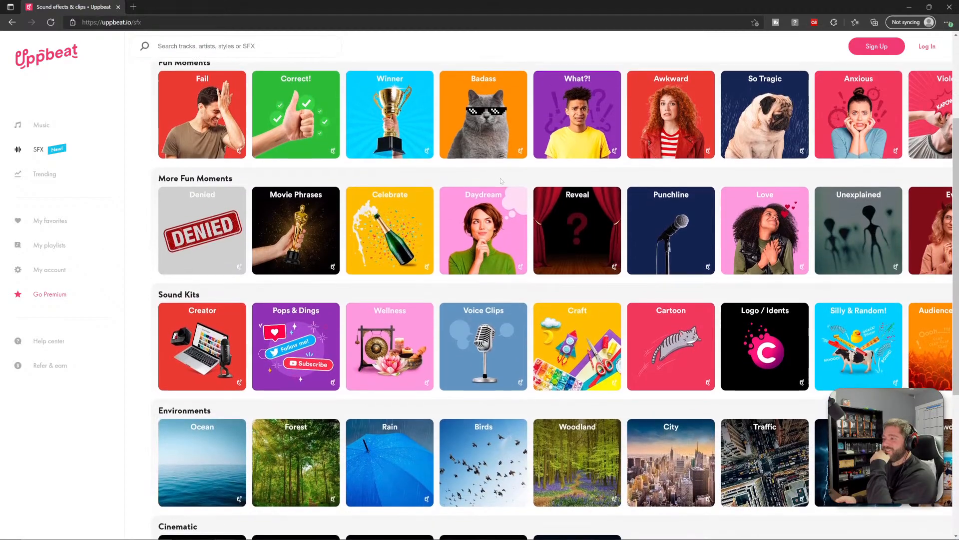
{"action": "scroll", "coordinate": [499, 182], "scroll_direction": "up", "scroll_amount": 3}
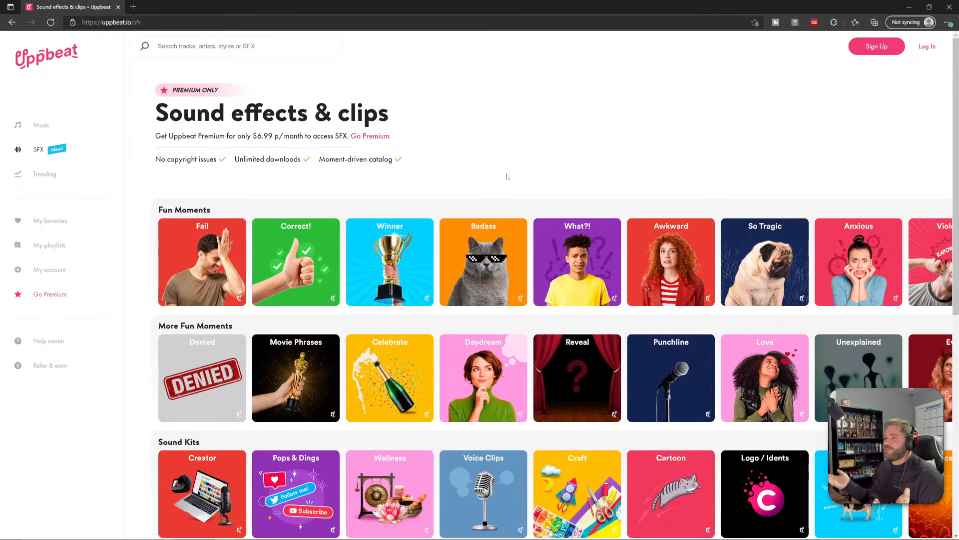
{"action": "scroll", "coordinate": [590, 247], "scroll_direction": "down", "scroll_amount": 5}
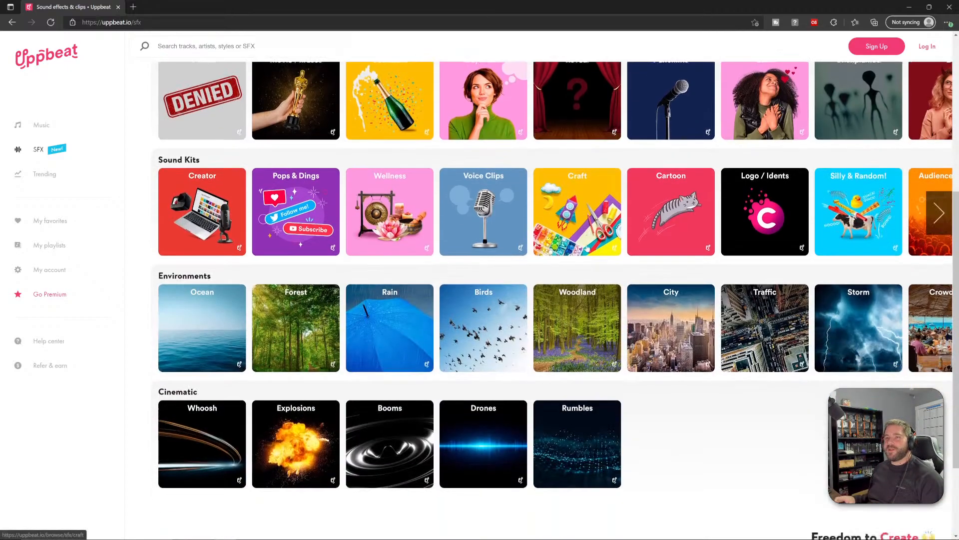
{"action": "scroll", "coordinate": [590, 247], "scroll_direction": "up", "scroll_amount": 5}
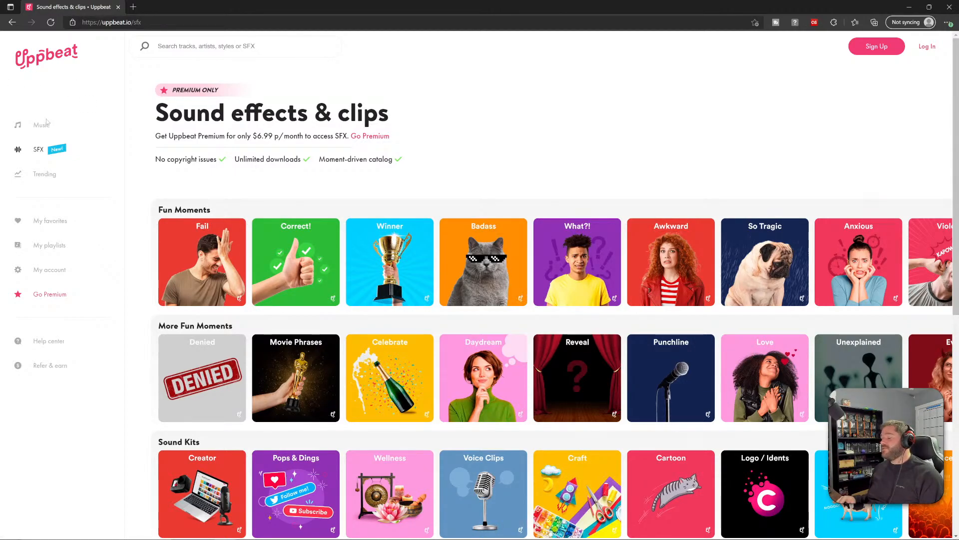
- Return to the music catalogue and look over the Theme and Music Style collections
{"action": "left_click", "coordinate": [42, 125]}
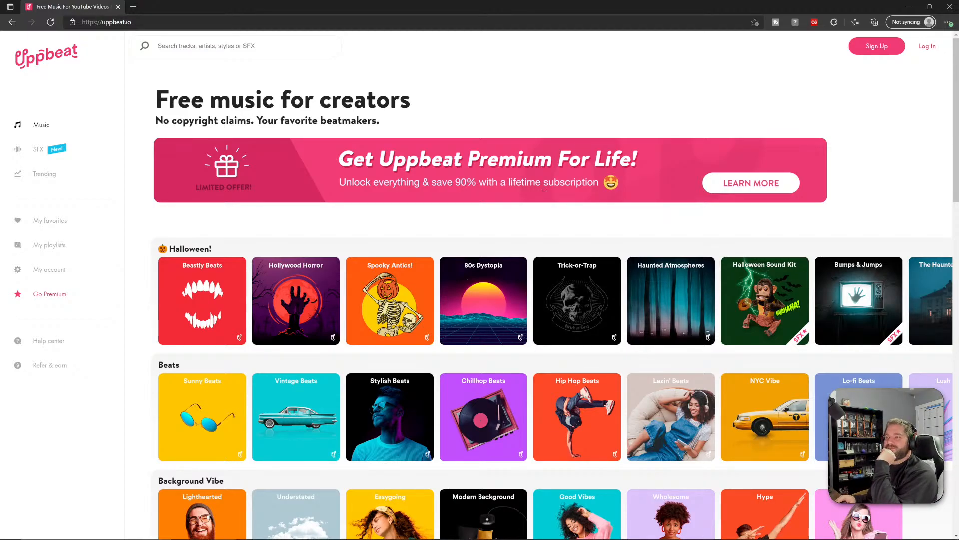
{"action": "scroll", "coordinate": [629, 200], "scroll_direction": "down", "scroll_amount": 8}
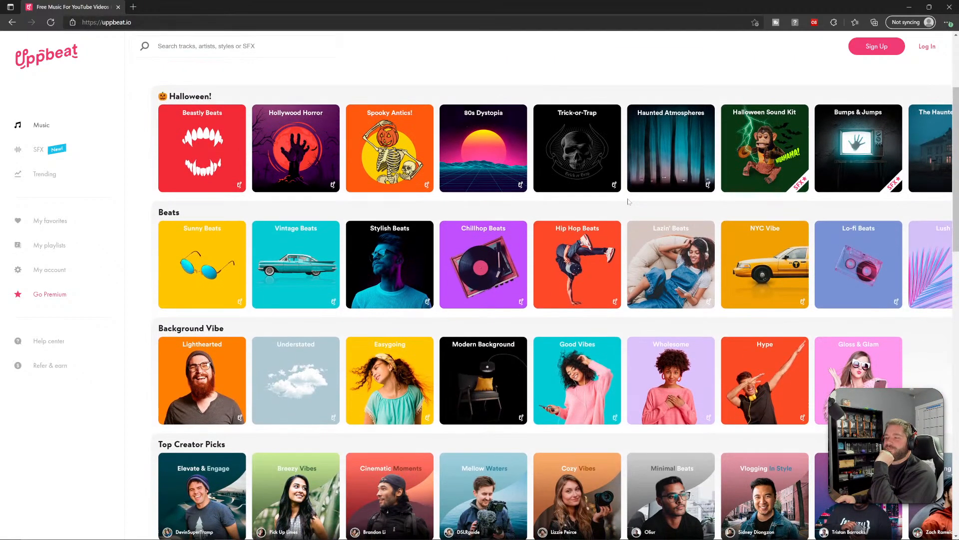
{"action": "scroll", "coordinate": [629, 202], "scroll_direction": "down", "scroll_amount": 12}
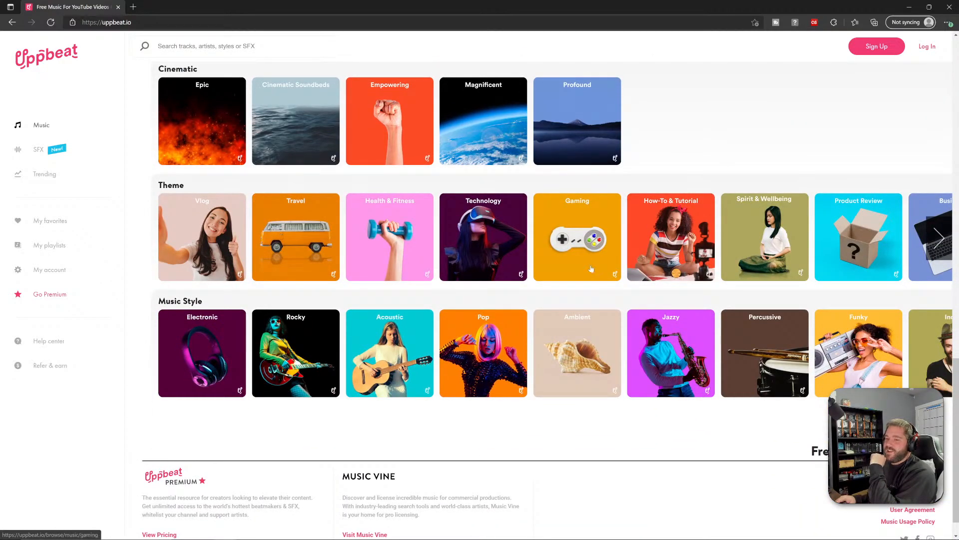
- Open Uppbeat's User Agreement & Content Usage Policy and look over its introduction and definitions
{"action": "scroll", "coordinate": [390, 494], "scroll_direction": "down", "scroll_amount": 1}
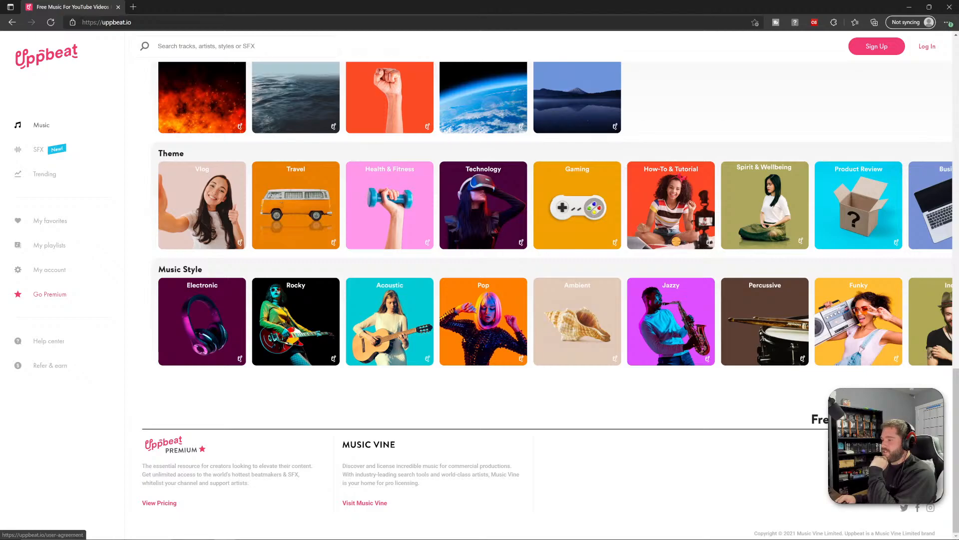
{"action": "left_click", "coordinate": [903, 470]}
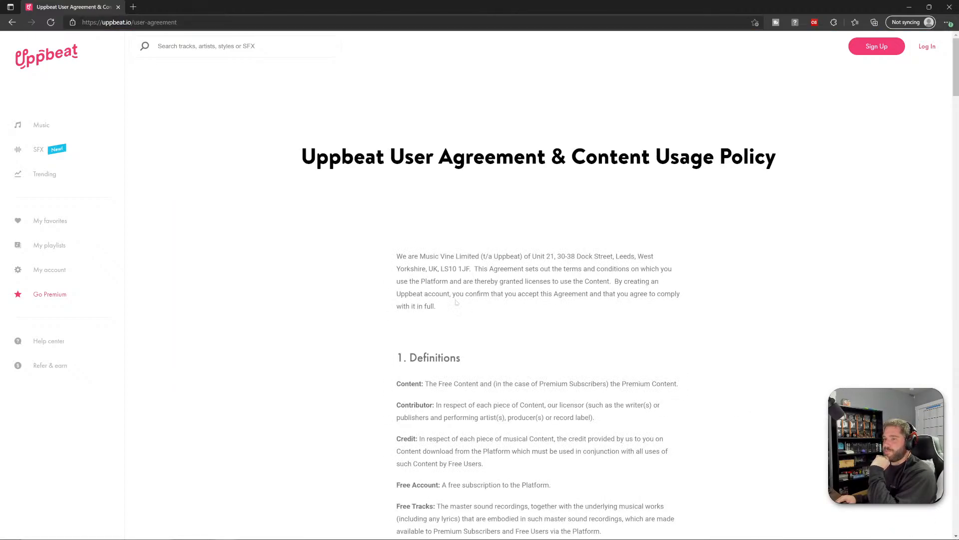
{"action": "scroll", "coordinate": [475, 297], "scroll_direction": "down", "scroll_amount": 3}
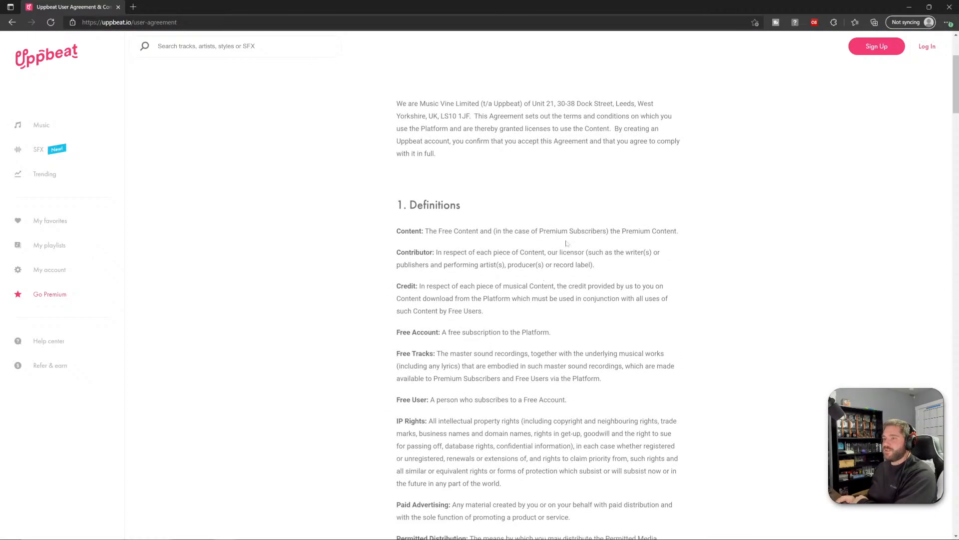
{"action": "scroll", "coordinate": [418, 314], "scroll_direction": "down", "scroll_amount": 7}
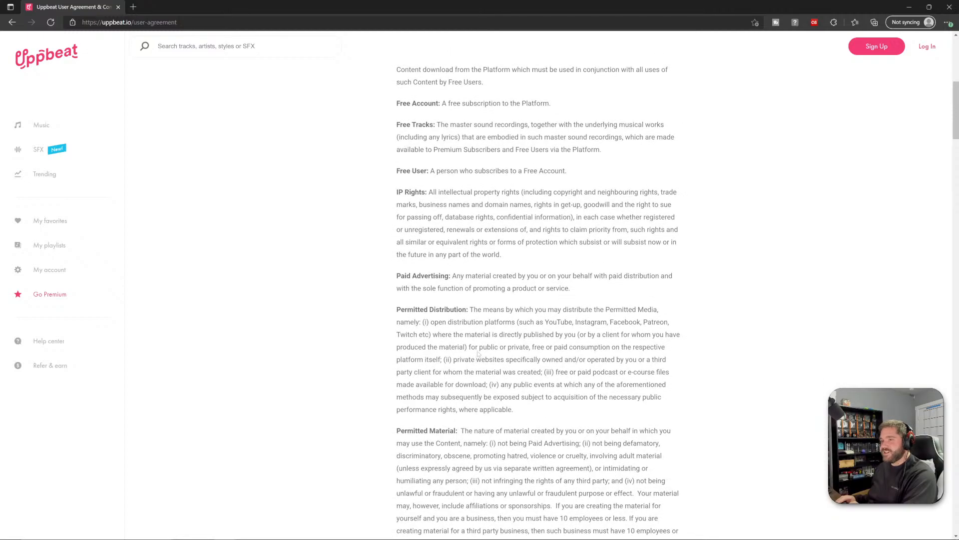
{"action": "scroll", "coordinate": [537, 336], "scroll_direction": "up", "scroll_amount": 10}
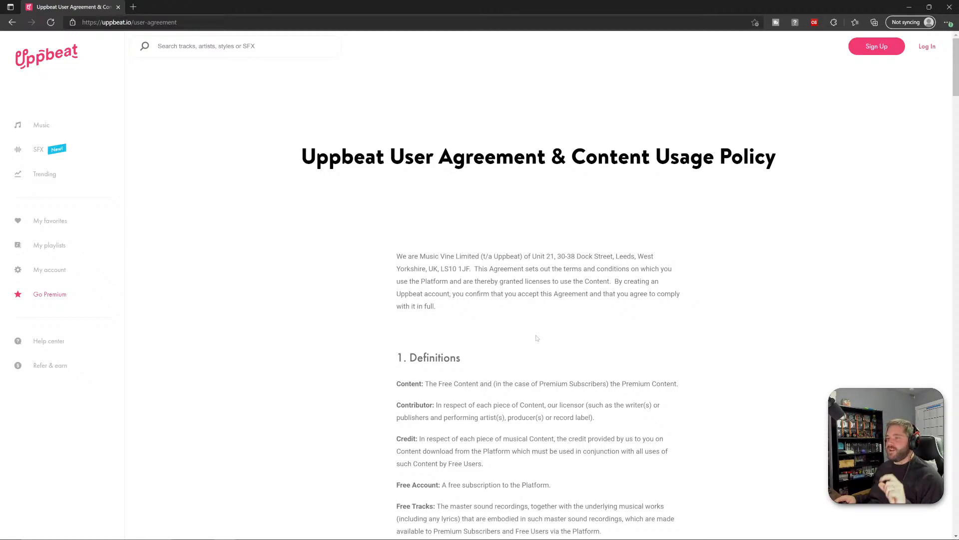
{"action": "scroll", "coordinate": [537, 340], "scroll_direction": "down", "scroll_amount": 3}
{"action": "scroll", "coordinate": [499, 341], "scroll_direction": "up", "scroll_amount": 3}
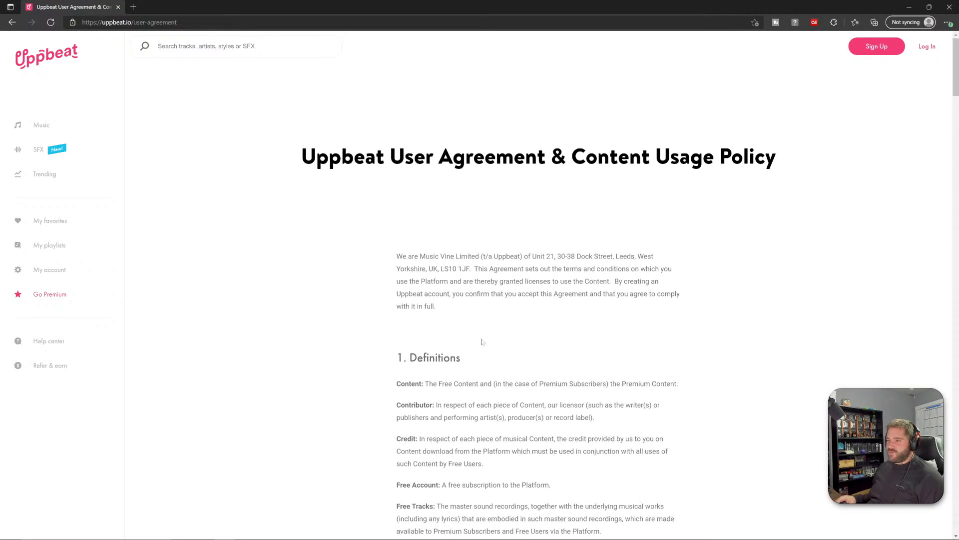
- Read the user agreement from Definitions through Permitted Material to Grant of Rights, and return to its beginning
{"action": "scroll", "coordinate": [482, 342], "scroll_direction": "down", "scroll_amount": 5}
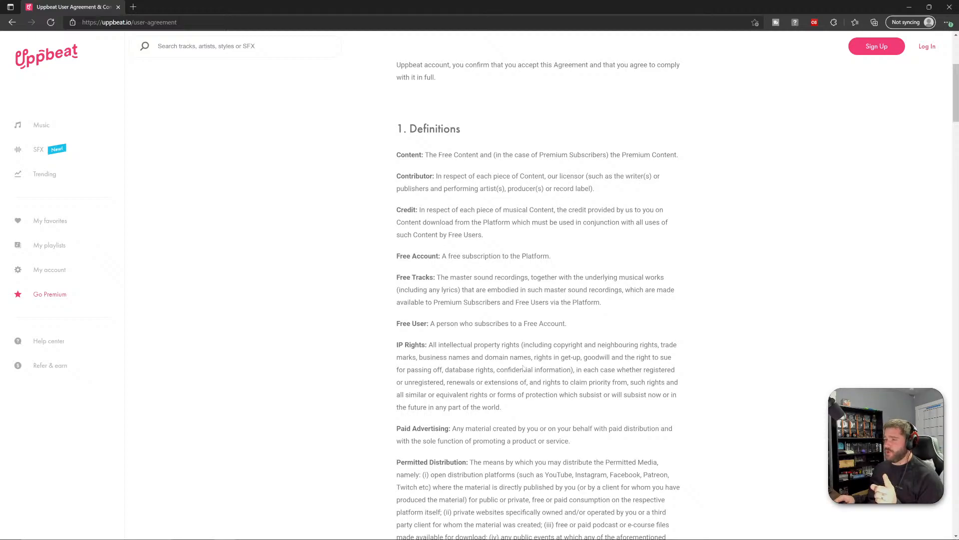
{"action": "scroll", "coordinate": [524, 368], "scroll_direction": "down", "scroll_amount": 3}
{"action": "scroll", "coordinate": [534, 382], "scroll_direction": "down", "scroll_amount": 14}
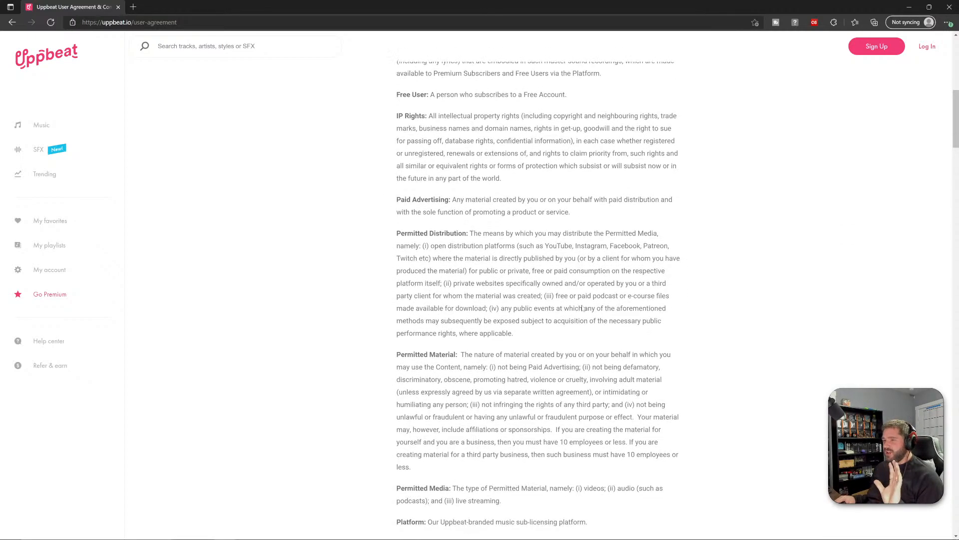
{"action": "scroll", "coordinate": [581, 300], "scroll_direction": "down", "scroll_amount": 5}
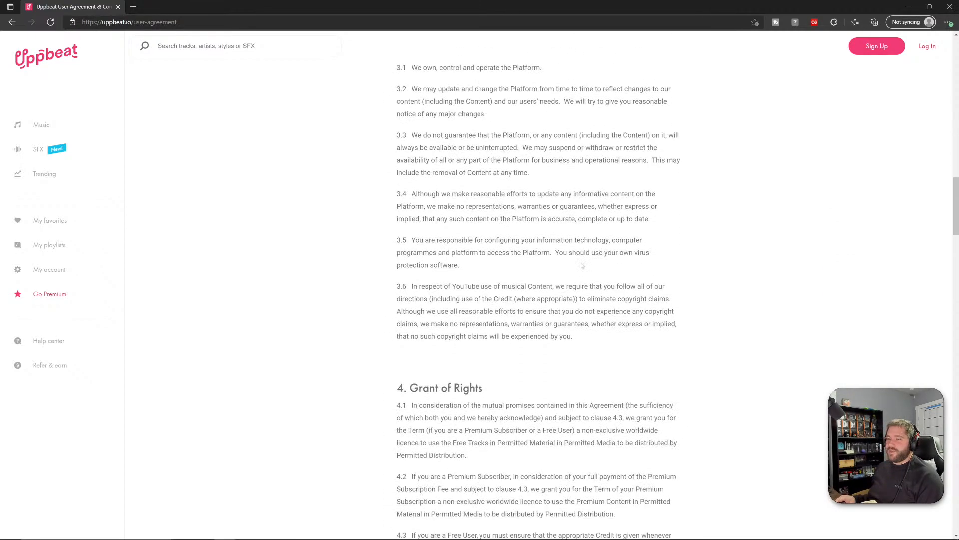
{"action": "scroll", "coordinate": [581, 280], "scroll_direction": "up", "scroll_amount": 17}
{"action": "scroll", "coordinate": [582, 266], "scroll_direction": "up", "scroll_amount": 11}
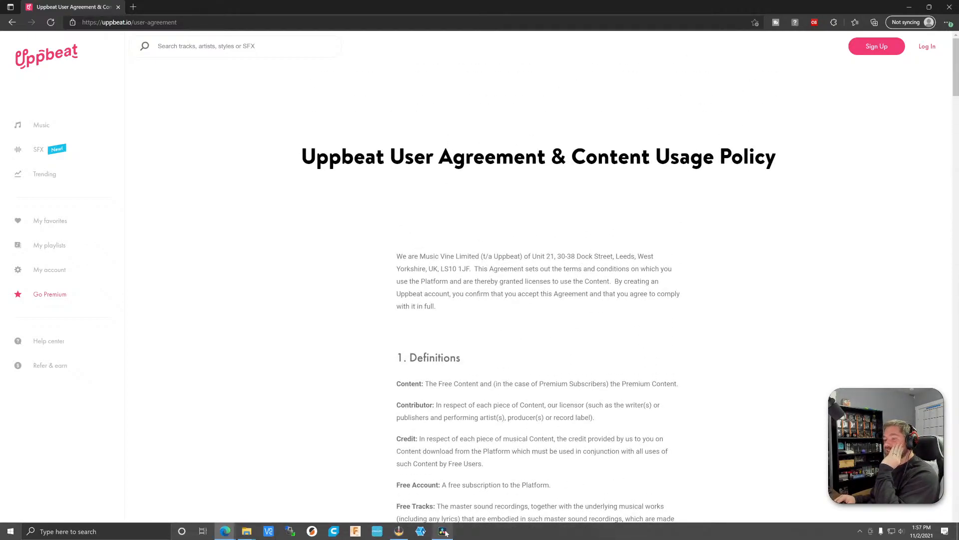
- Switch to DaVinci Resolve, return the playhead to 01:00:00:00 on the Tutorial timeline and save the project
{"action": "left_click", "coordinate": [445, 533]}
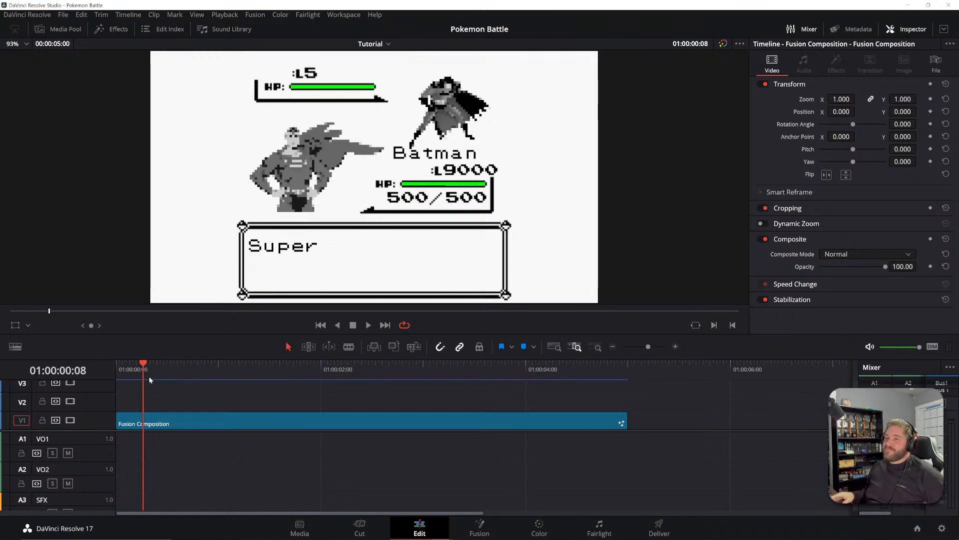
{"action": "left_click_drag", "start_coordinate": [152, 368], "coordinate": [110, 362]}
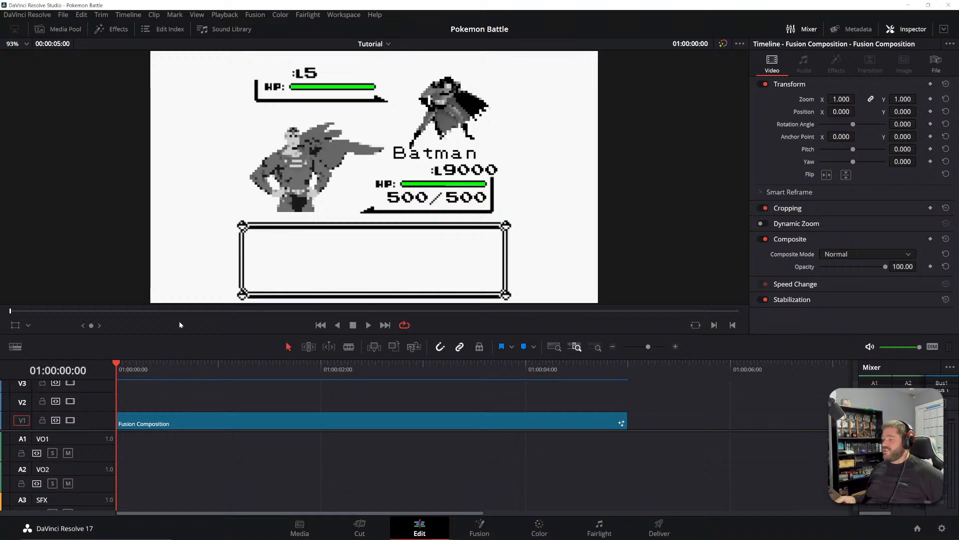
{"action": "left_click", "coordinate": [59, 13]}
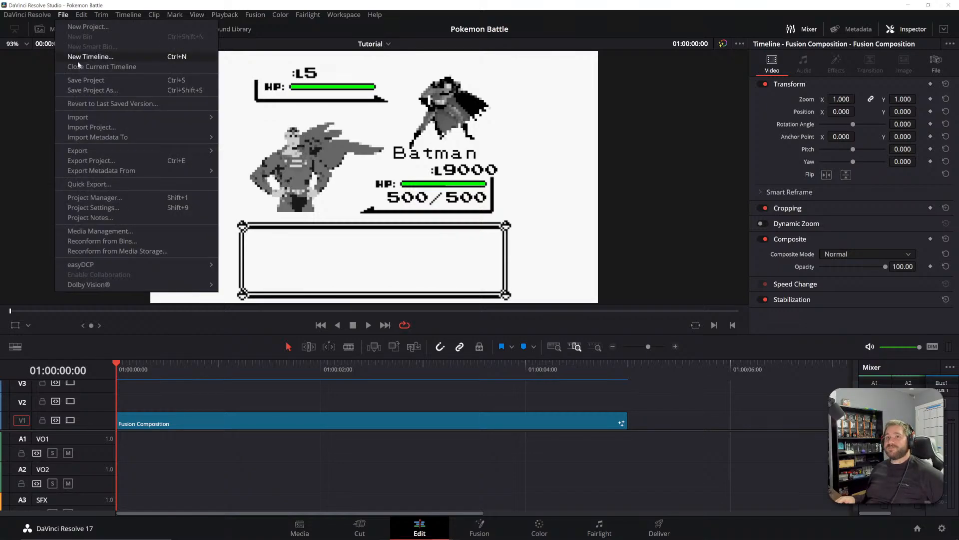
{"action": "left_click", "coordinate": [92, 84]}
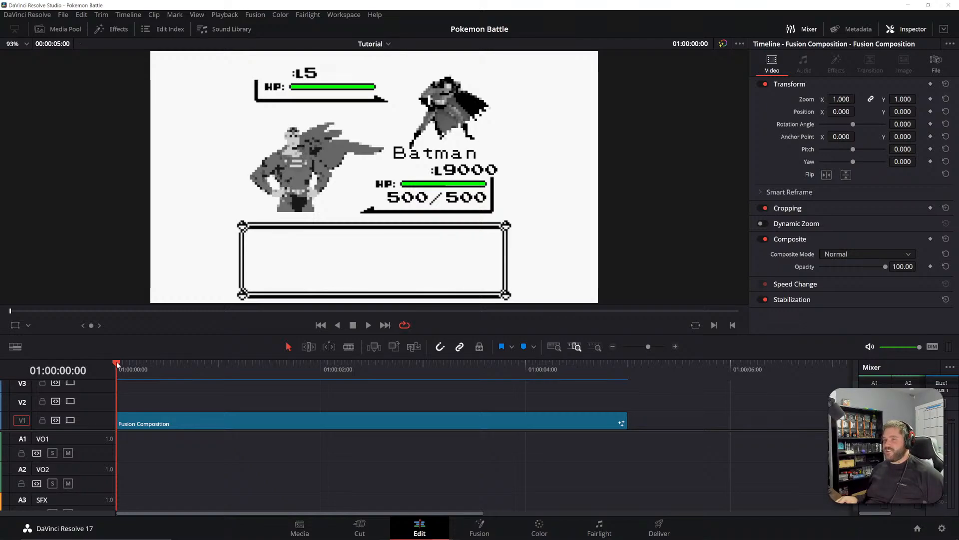
{"action": "left_click", "coordinate": [63, 15]}
{"action": "left_click", "coordinate": [92, 81]}
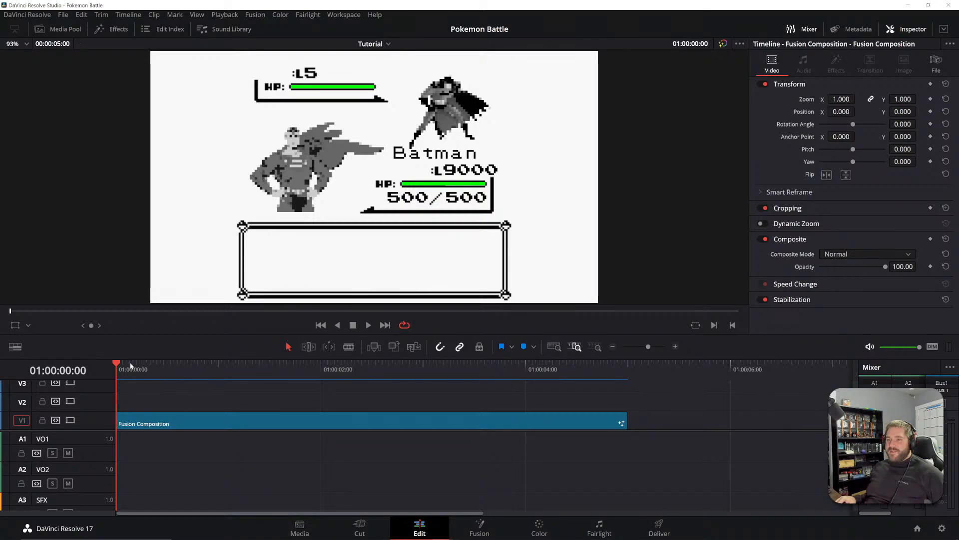
- Play the battle animation on the timeline from the start and stop it after the "It's super effective!" text
{"action": "mouse_move", "coordinate": [425, 539]}
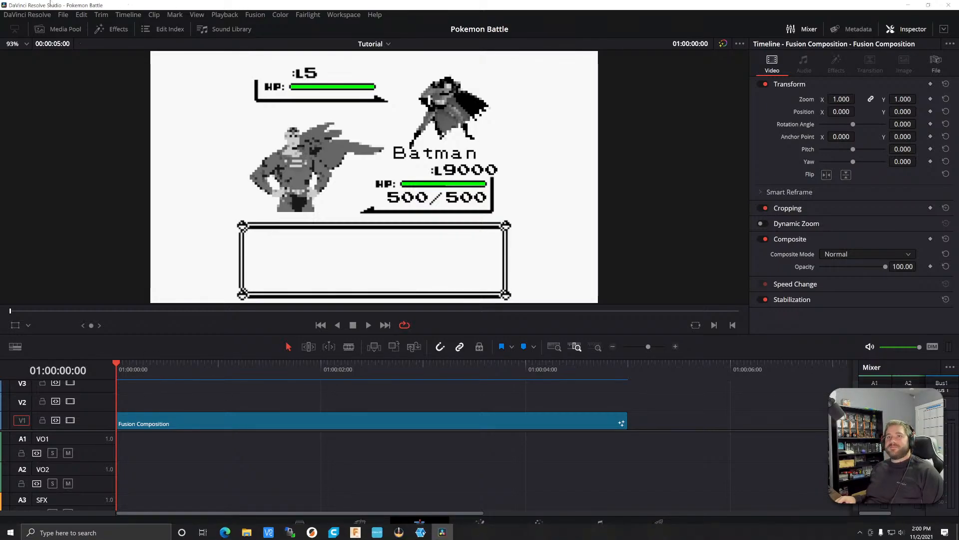
{"action": "left_click", "coordinate": [368, 325]}
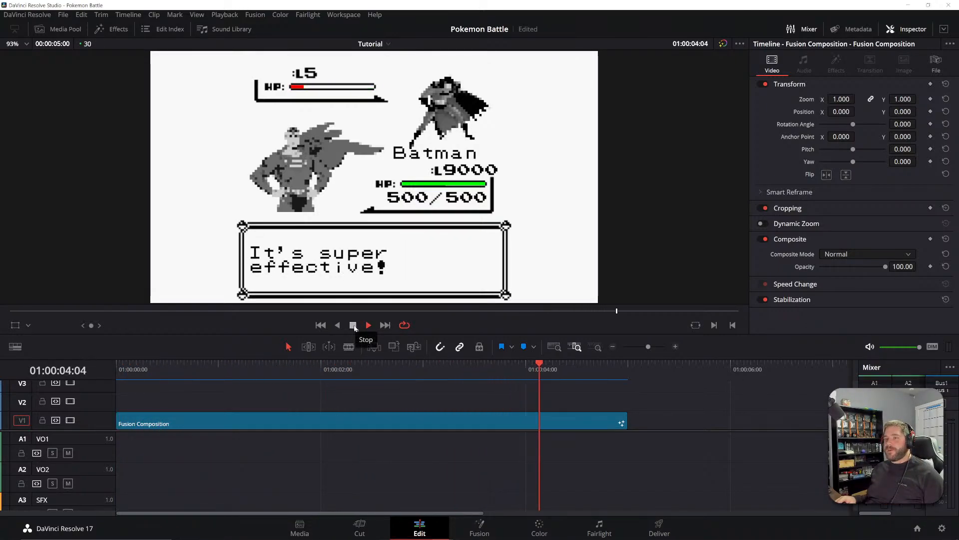
{"action": "left_click", "coordinate": [353, 325]}
- Open the composition in Fusion and show the TimeSpeed1 reference clip in the empty viewer
{"action": "left_click", "coordinate": [478, 525]}
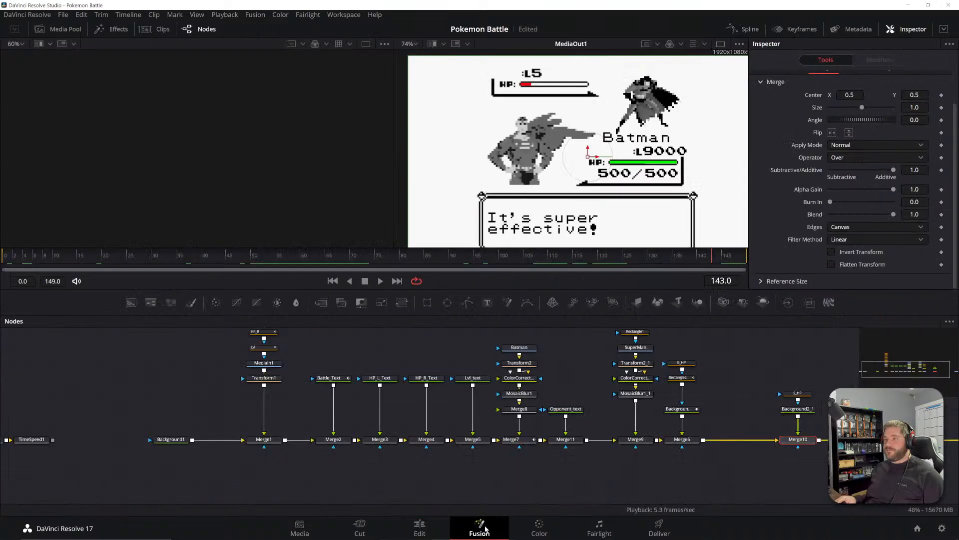
{"action": "scroll", "coordinate": [585, 449], "scroll_direction": "down", "scroll_amount": 3}
{"action": "left_click_drag", "start_coordinate": [496, 488], "coordinate": [605, 345]}
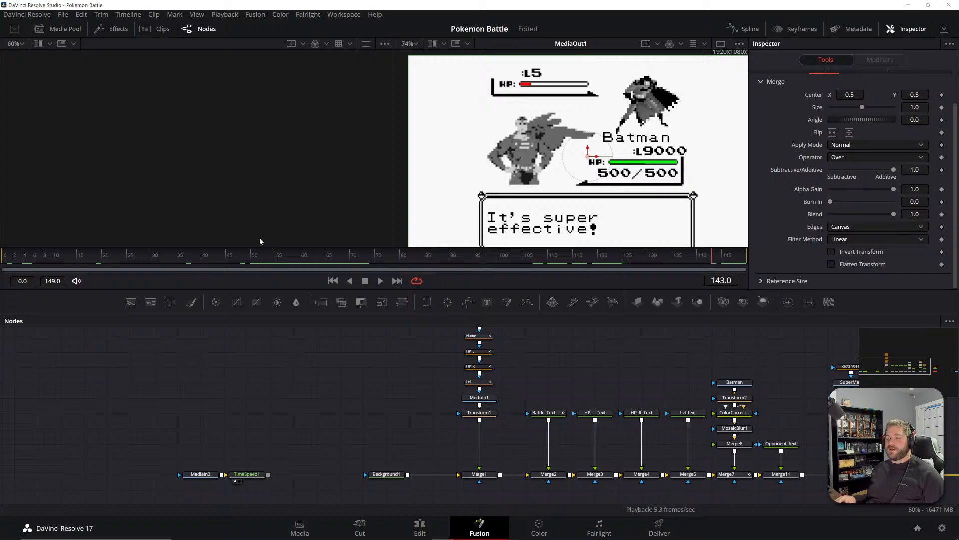
{"action": "scroll", "coordinate": [283, 176], "scroll_direction": "down", "scroll_amount": 2}
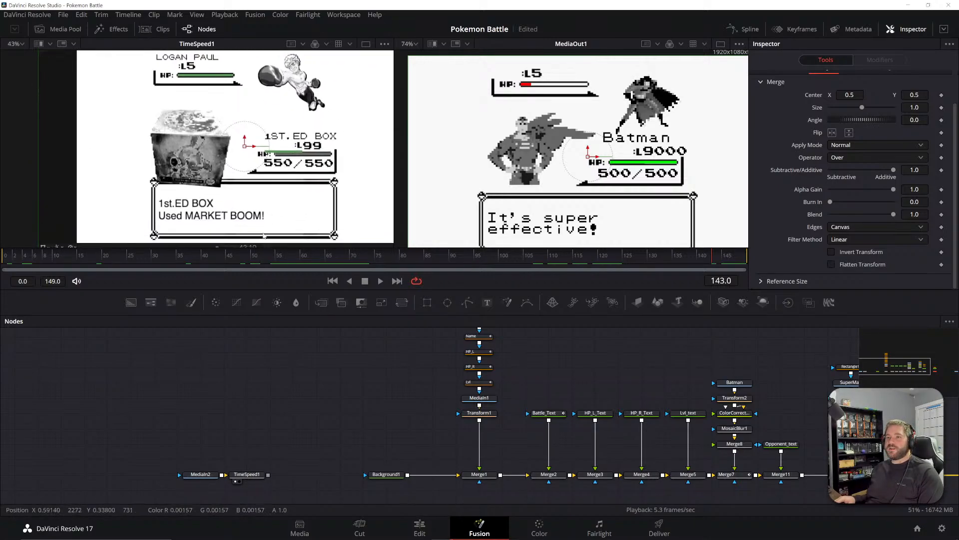
- Step through the reference clip by varying TimeSpeed1's delay, ending at 409.5 on the Game Boy shot
{"action": "left_click", "coordinate": [246, 474]}
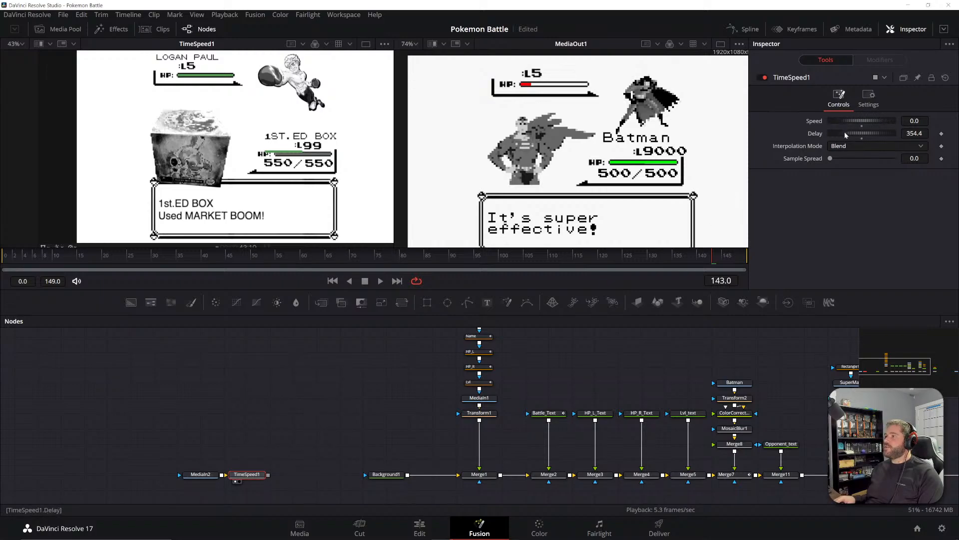
{"action": "left_click_drag", "start_coordinate": [848, 133], "coordinate": [867, 138]}
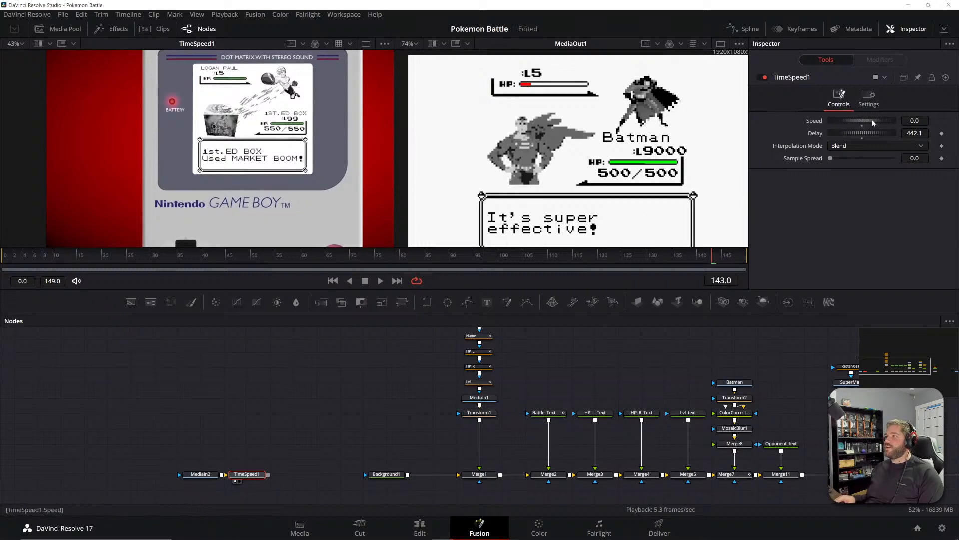
{"action": "left_click_drag", "start_coordinate": [873, 135], "coordinate": [819, 139]}
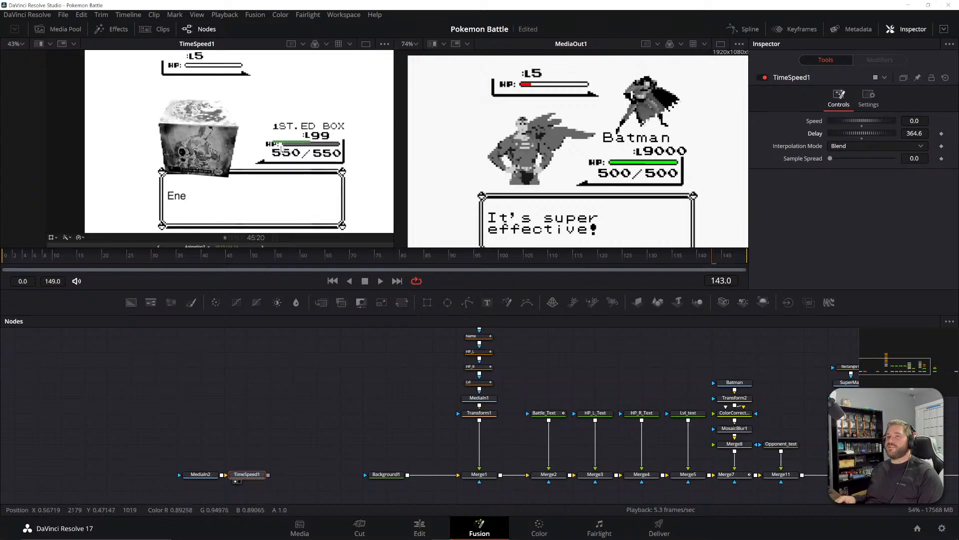
{"action": "mouse_move", "coordinate": [857, 134]}
{"action": "left_mouse_down"}
{"action": "mouse_move", "coordinate": [887, 140]}
{"action": "mouse_move", "coordinate": [871, 141]}
{"action": "left_mouse_up"}
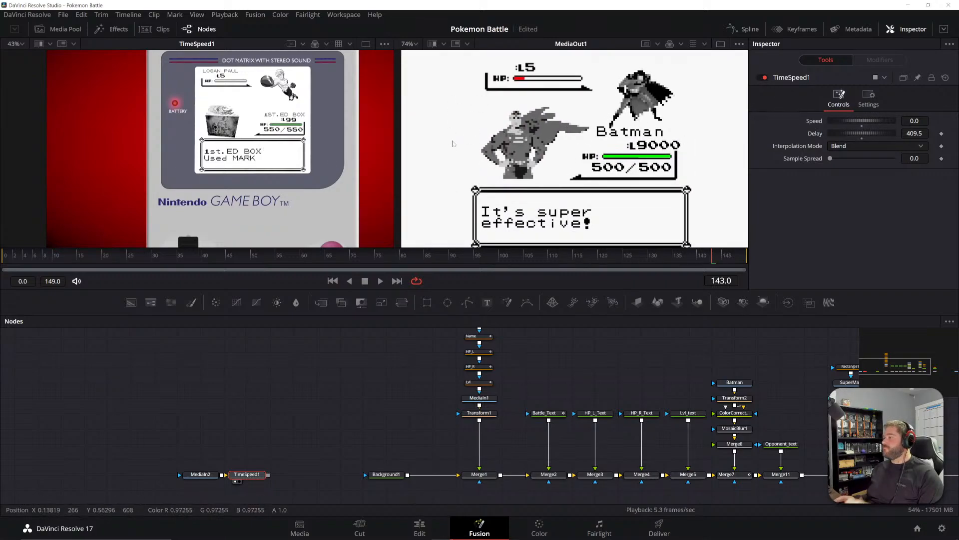
- Save the Pokemon Battle project with the current state of the Fusion composition
{"action": "left_click_drag", "start_coordinate": [668, 373], "coordinate": [592, 371]}
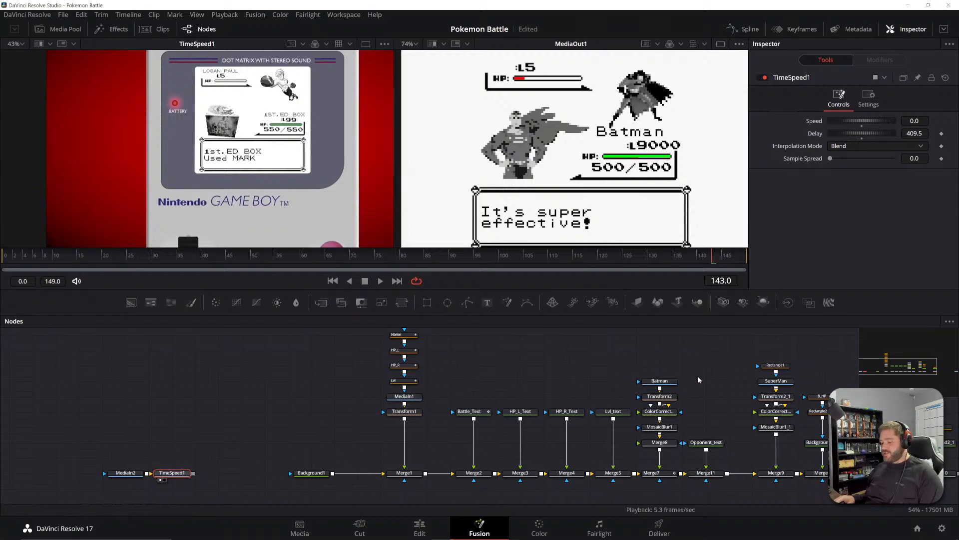
{"action": "scroll", "coordinate": [697, 377], "scroll_direction": "up", "scroll_amount": 4}
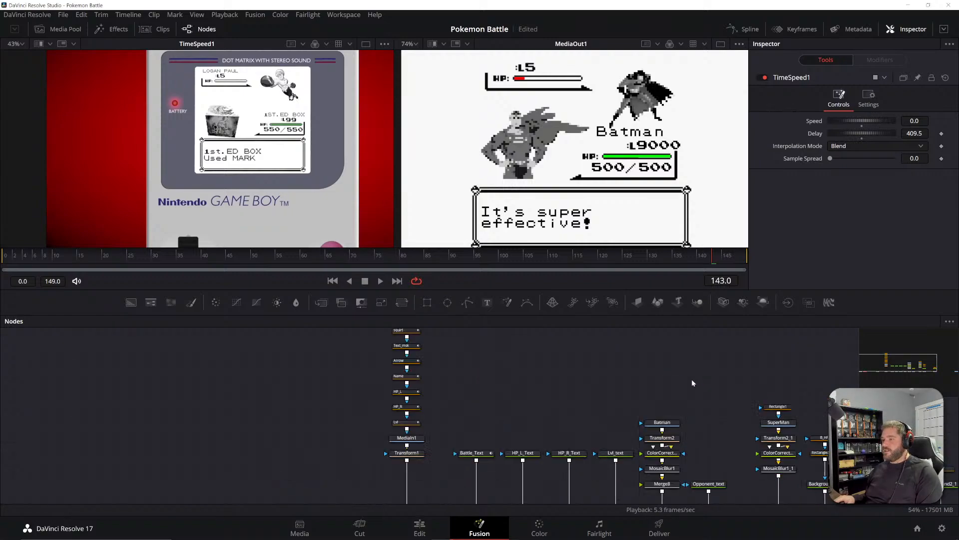
{"action": "left_click_drag", "start_coordinate": [719, 393], "coordinate": [599, 355]}
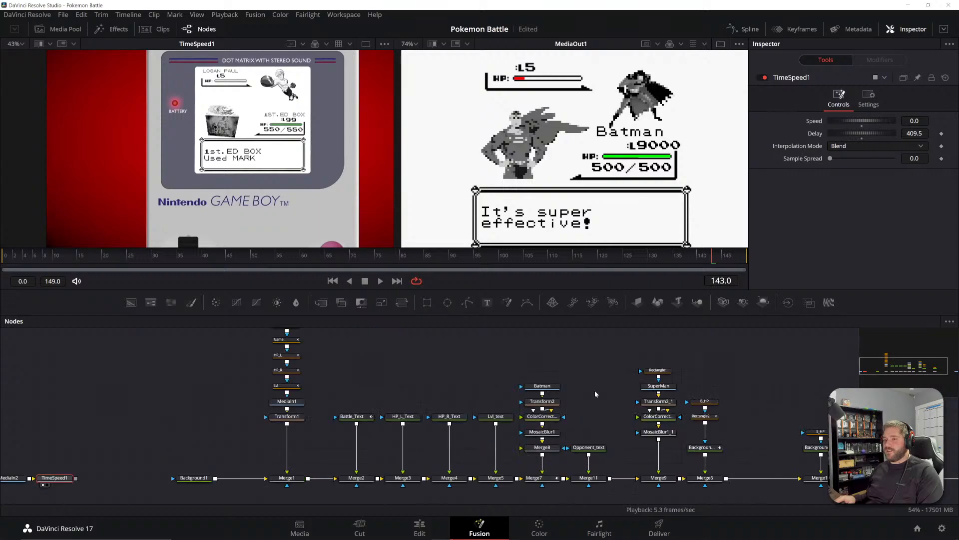
{"action": "left_click_drag", "start_coordinate": [594, 390], "coordinate": [504, 422]}
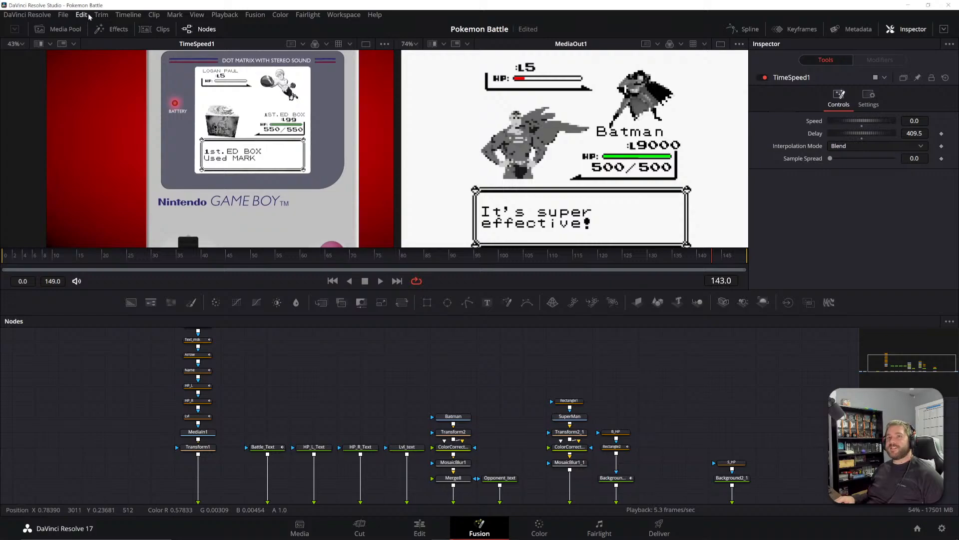
{"action": "left_click", "coordinate": [63, 15]}
{"action": "left_click", "coordinate": [76, 80]}
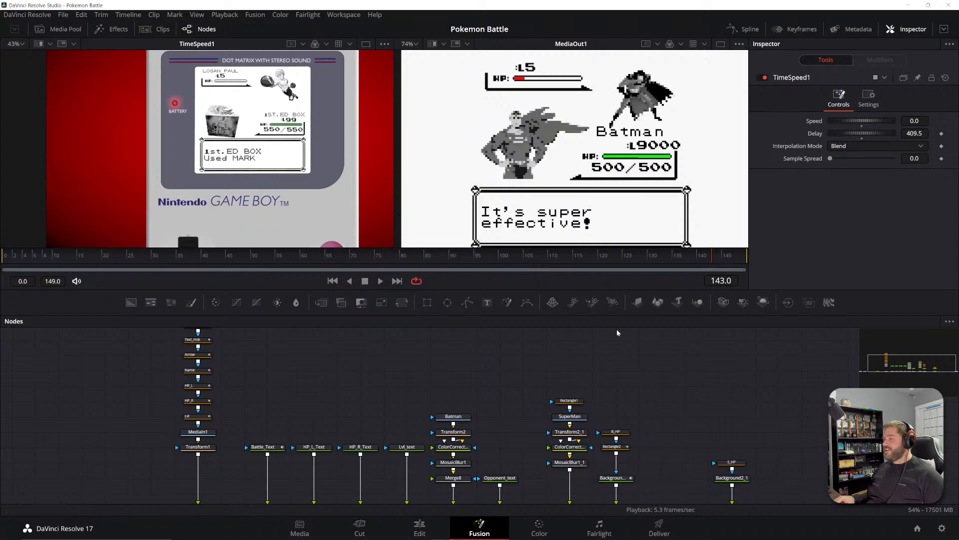